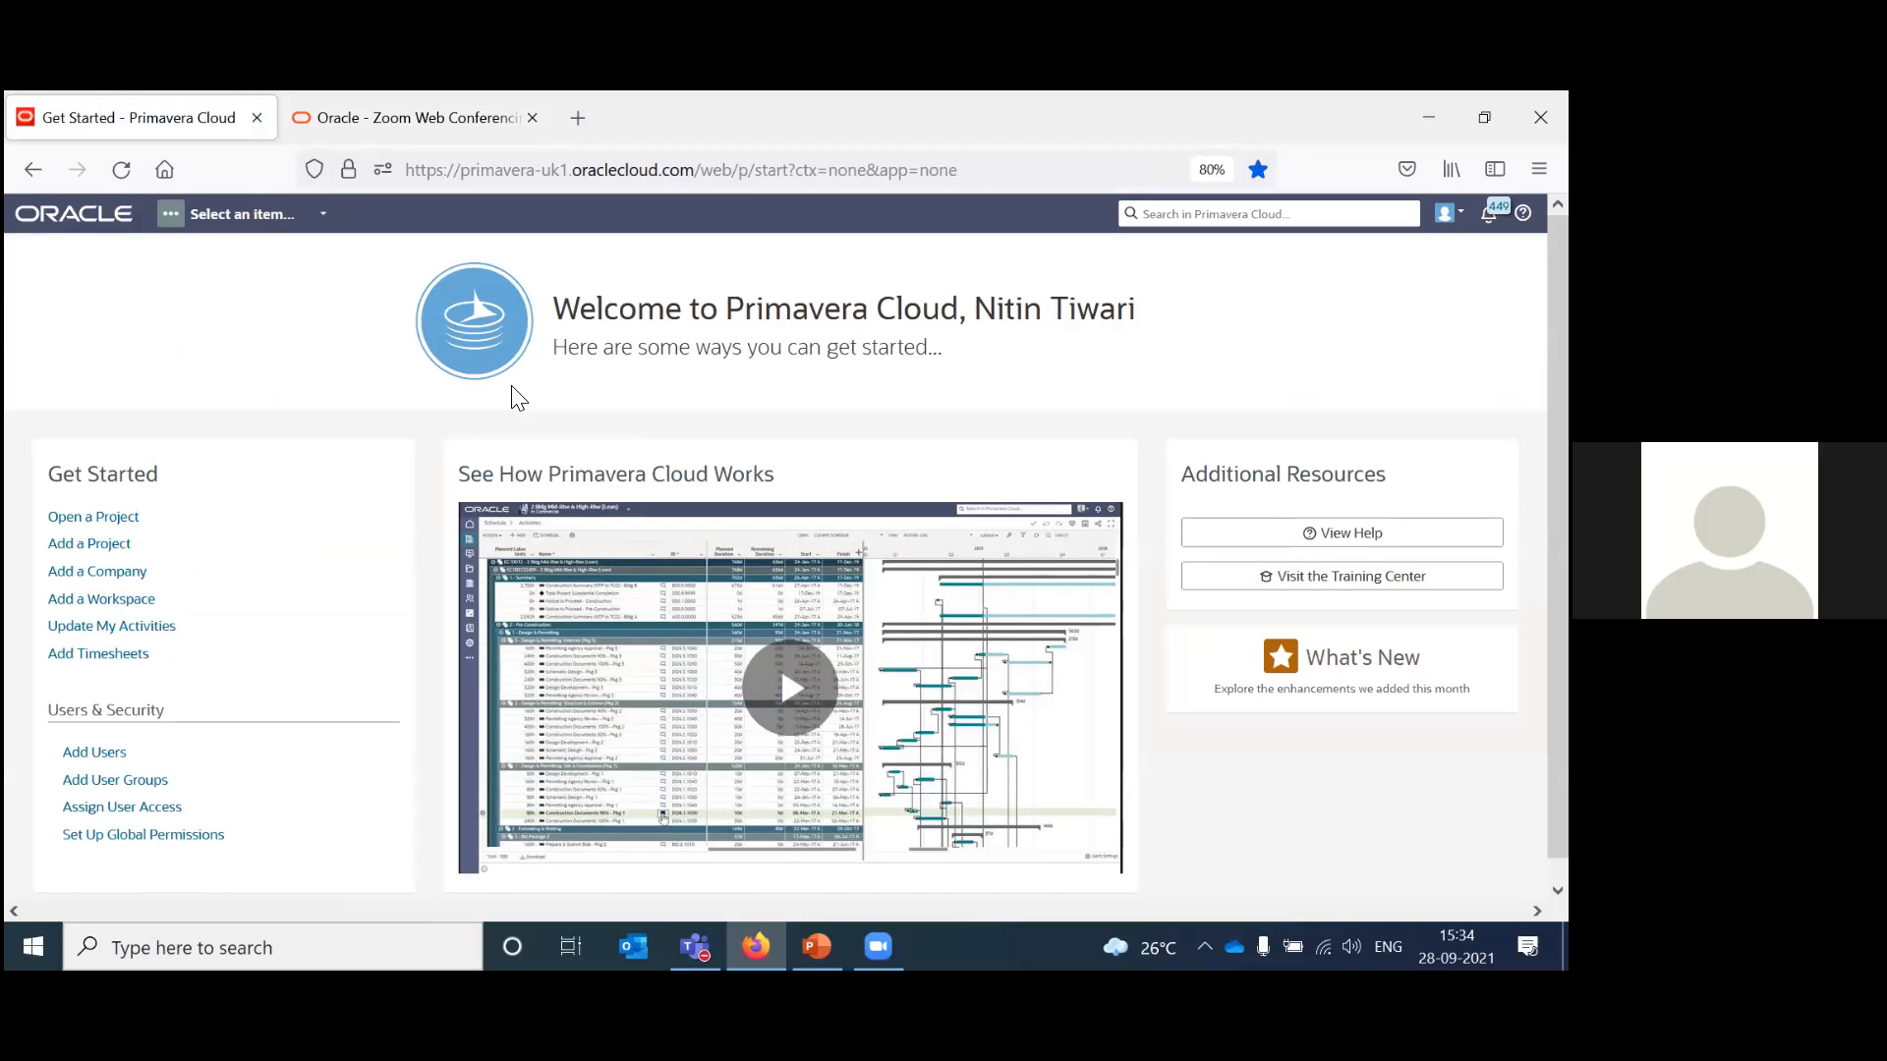
Review the options for adding project items, then open the full projects list for the Corporate Root workspace.
left_click(230, 217)
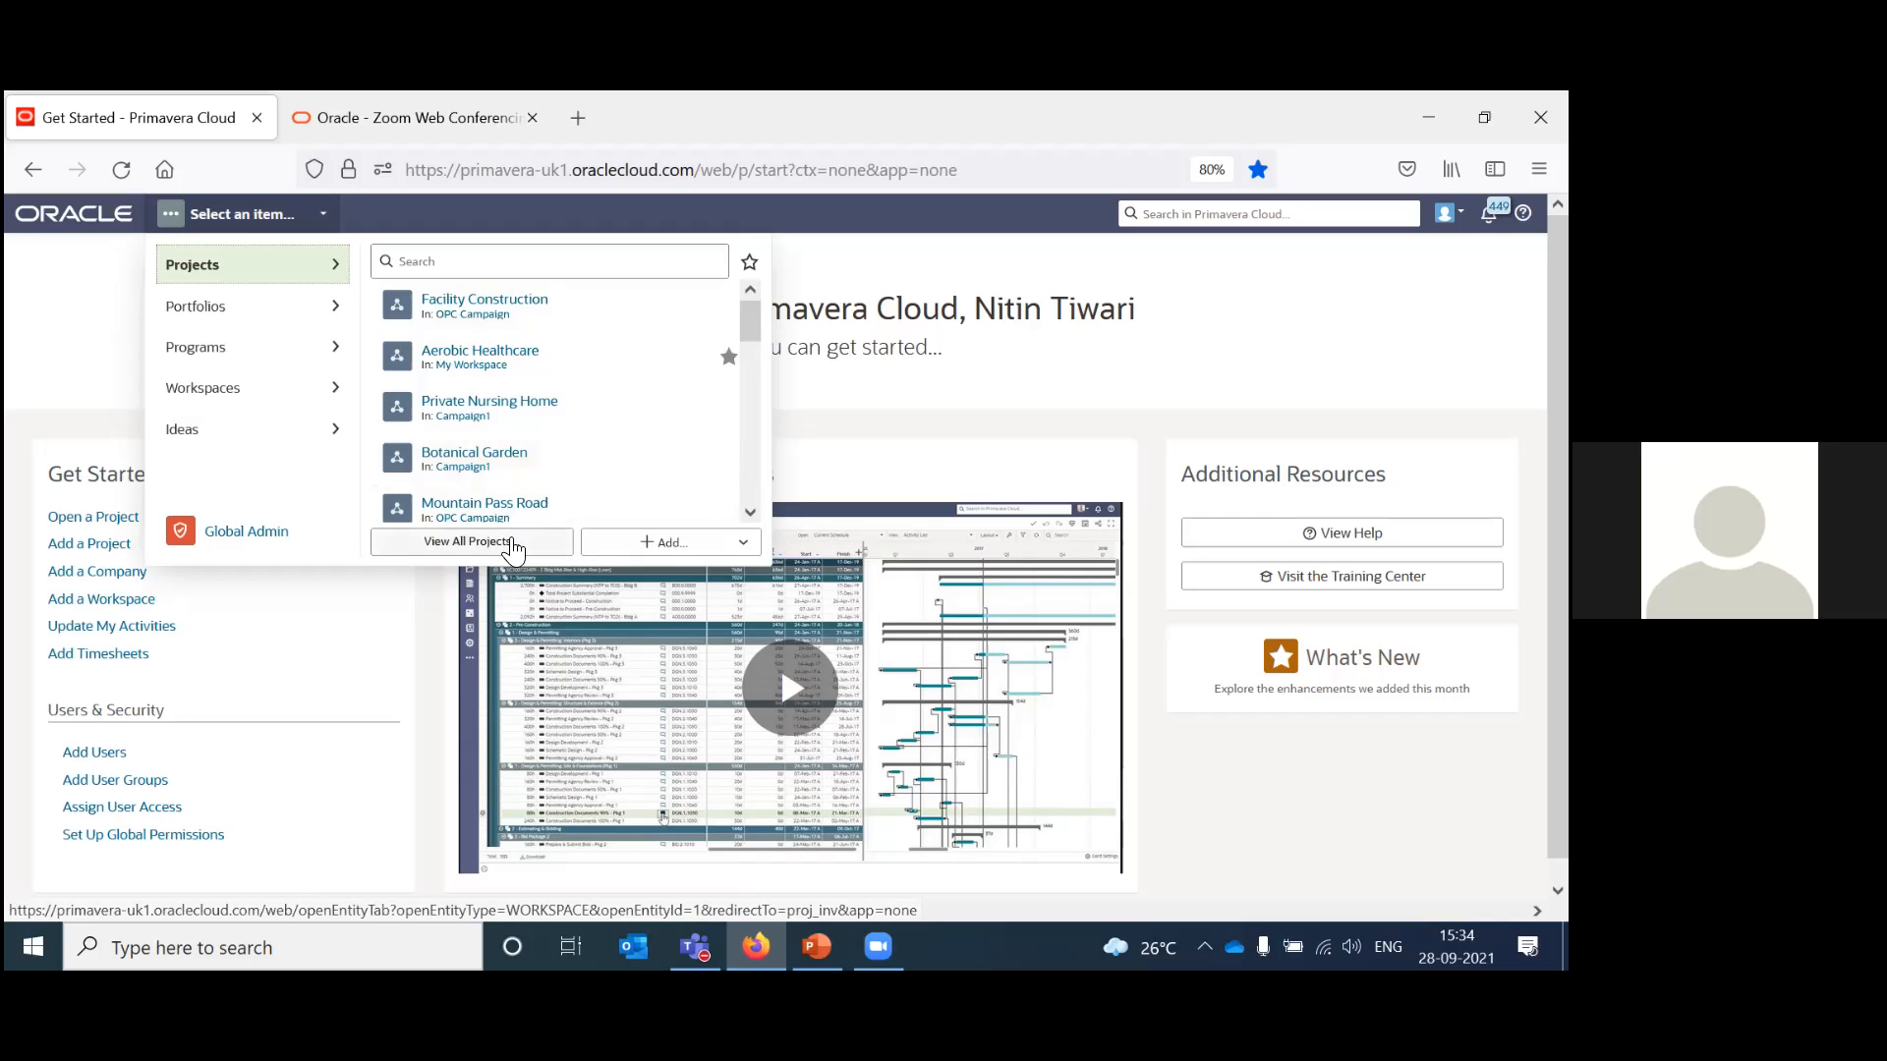
left_click(734, 552)
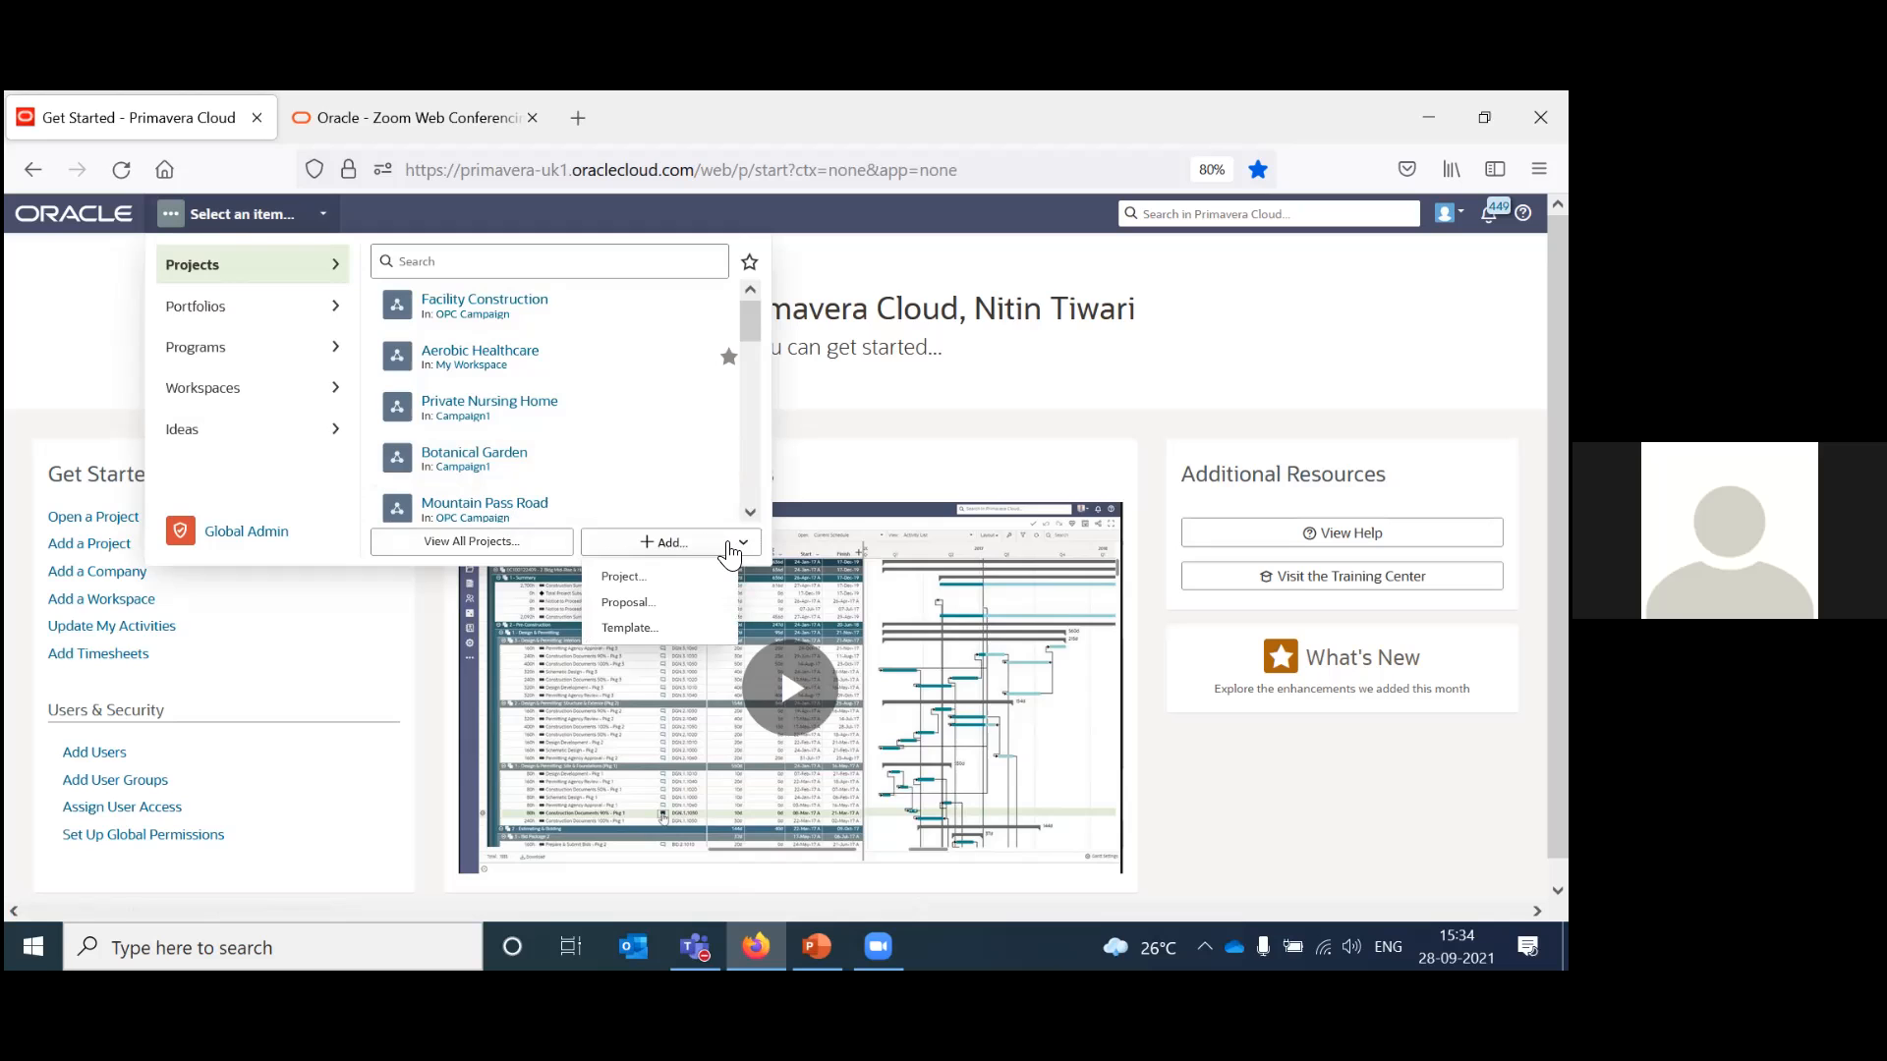
left_click(523, 541)
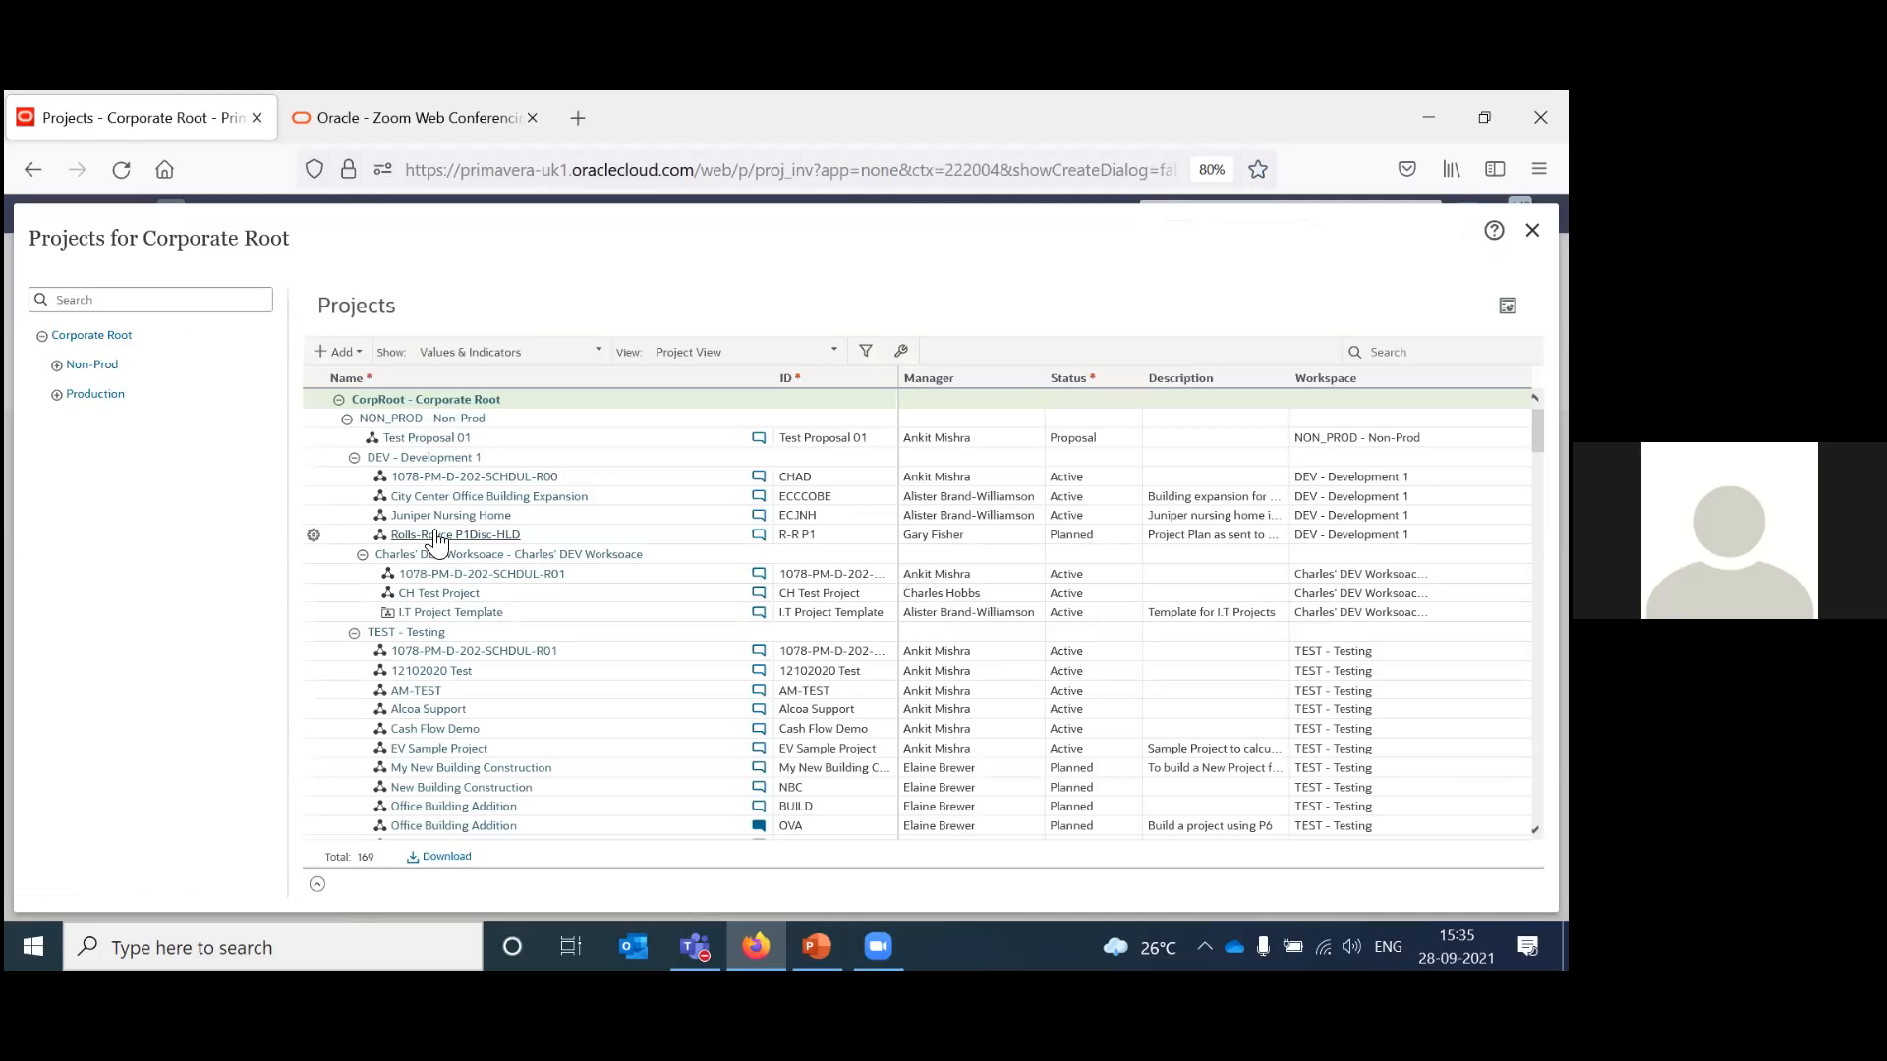
Start adding a project and assign it to the OPC Campaign workspace under Production.
left_click(360, 356)
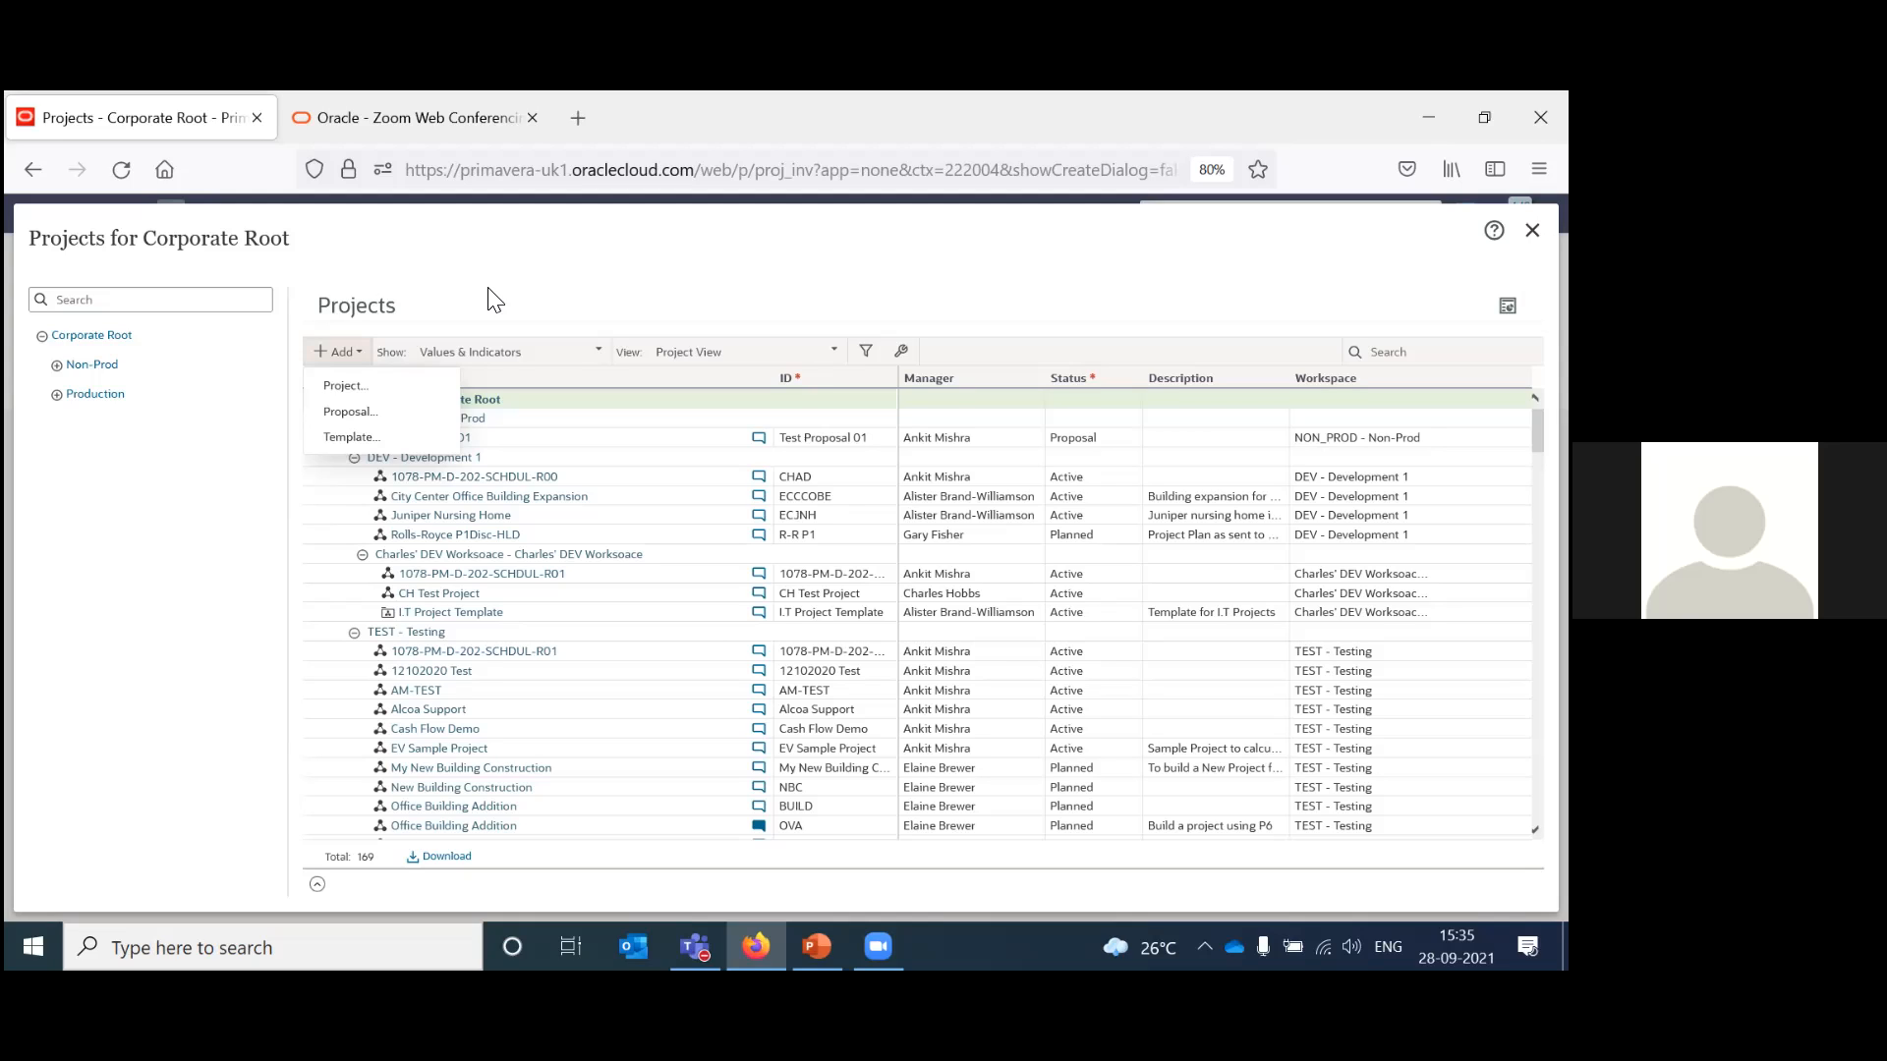
left_click(359, 388)
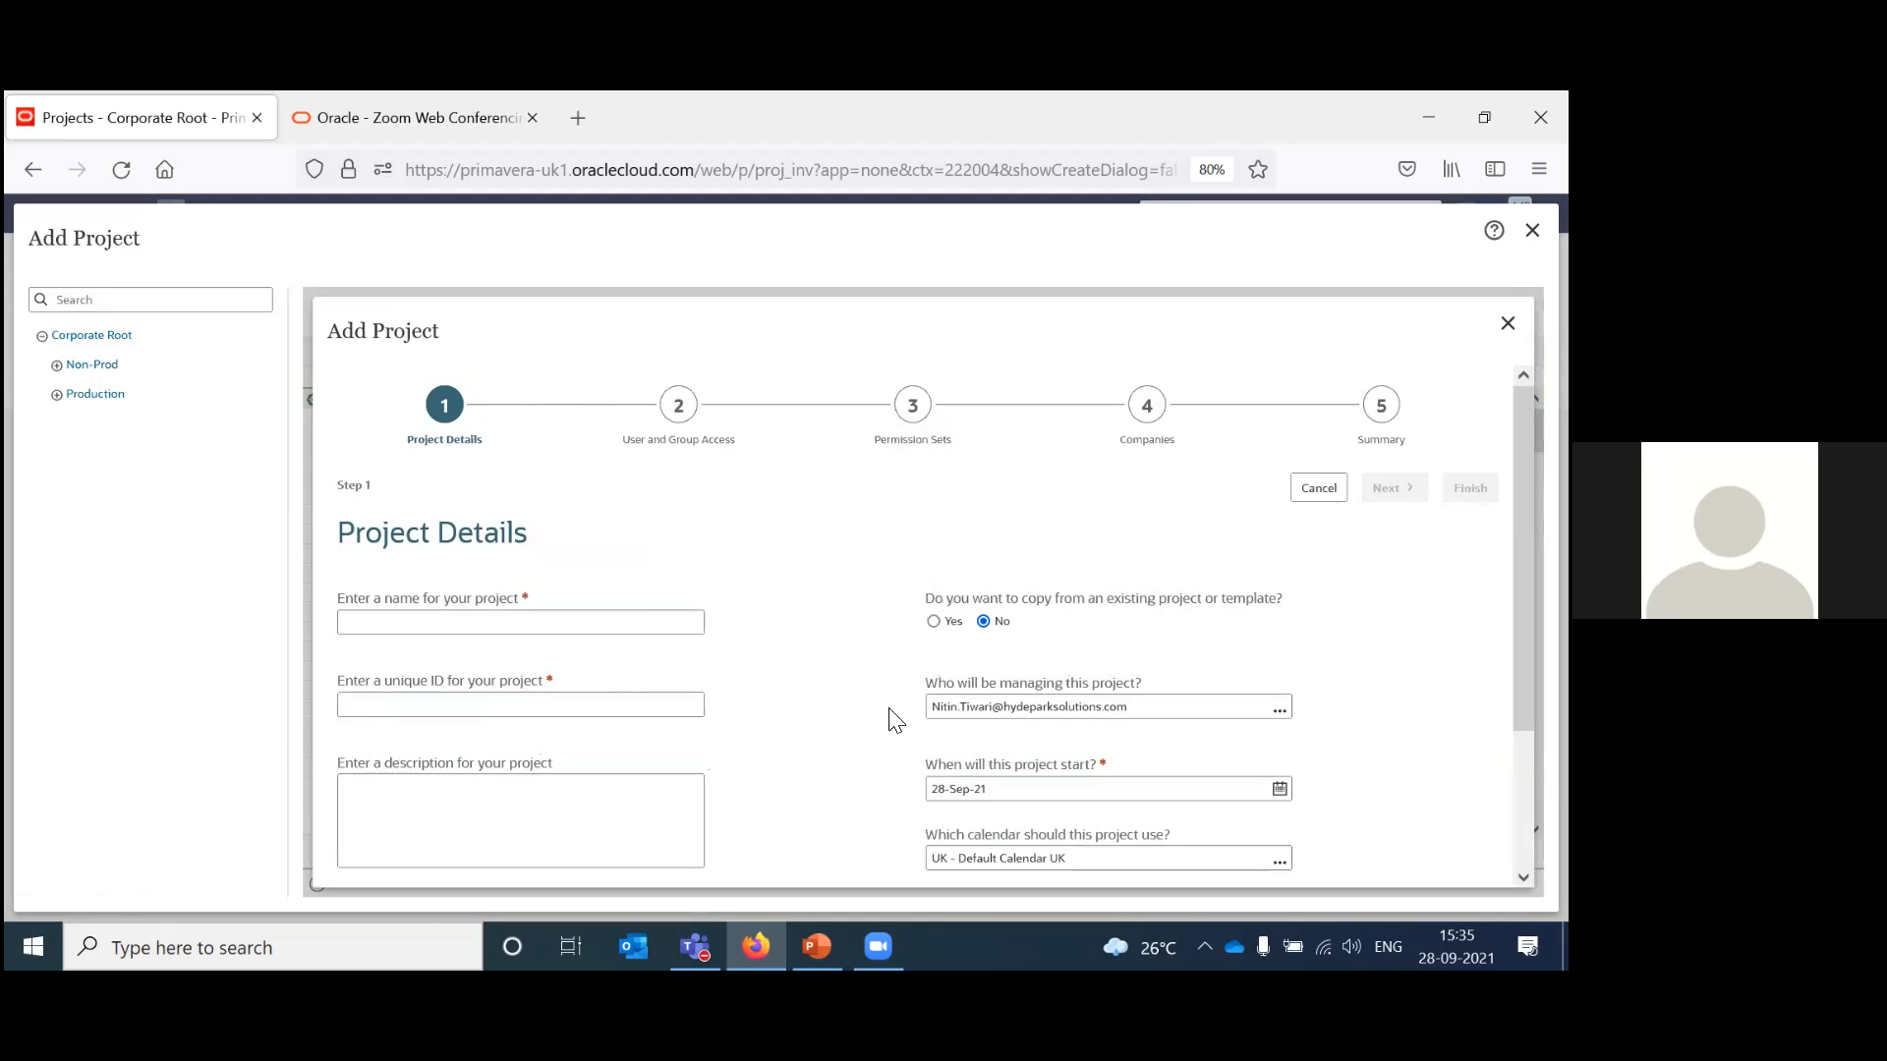
scroll(924, 625, "down", 3)
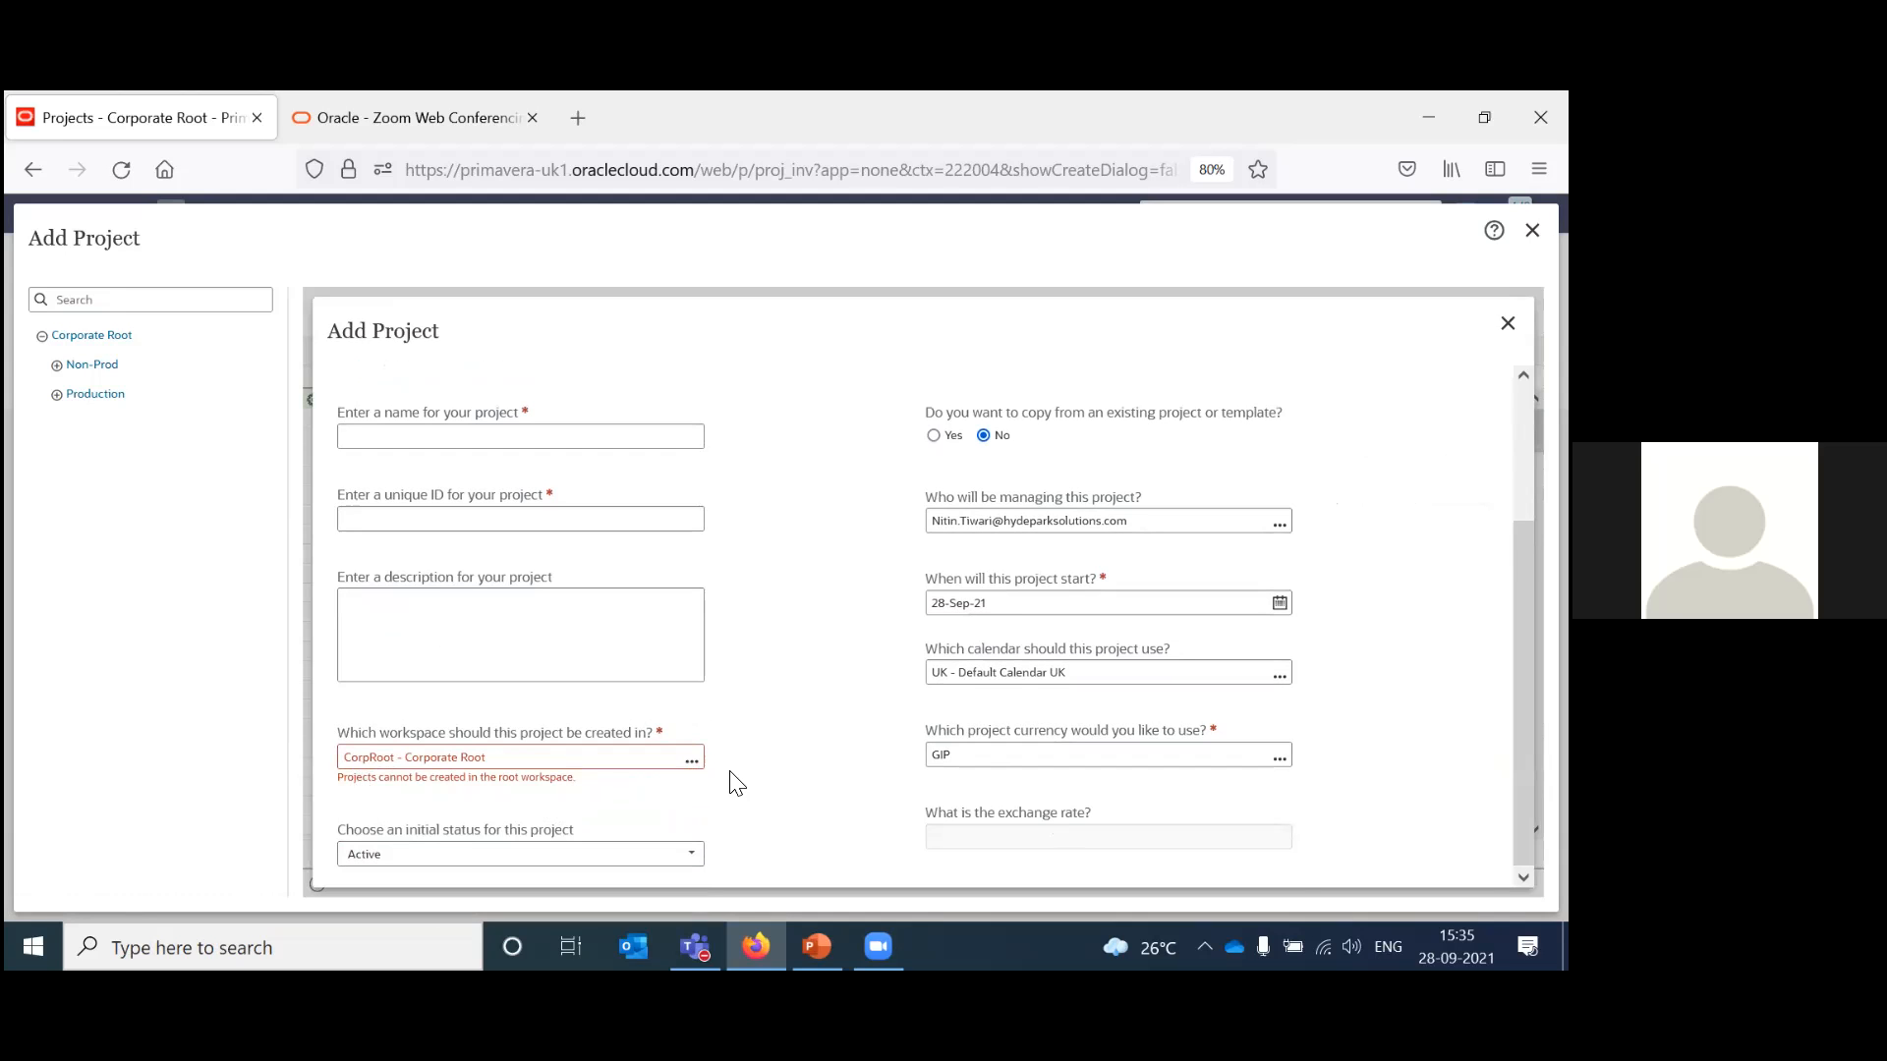
left_click(691, 761)
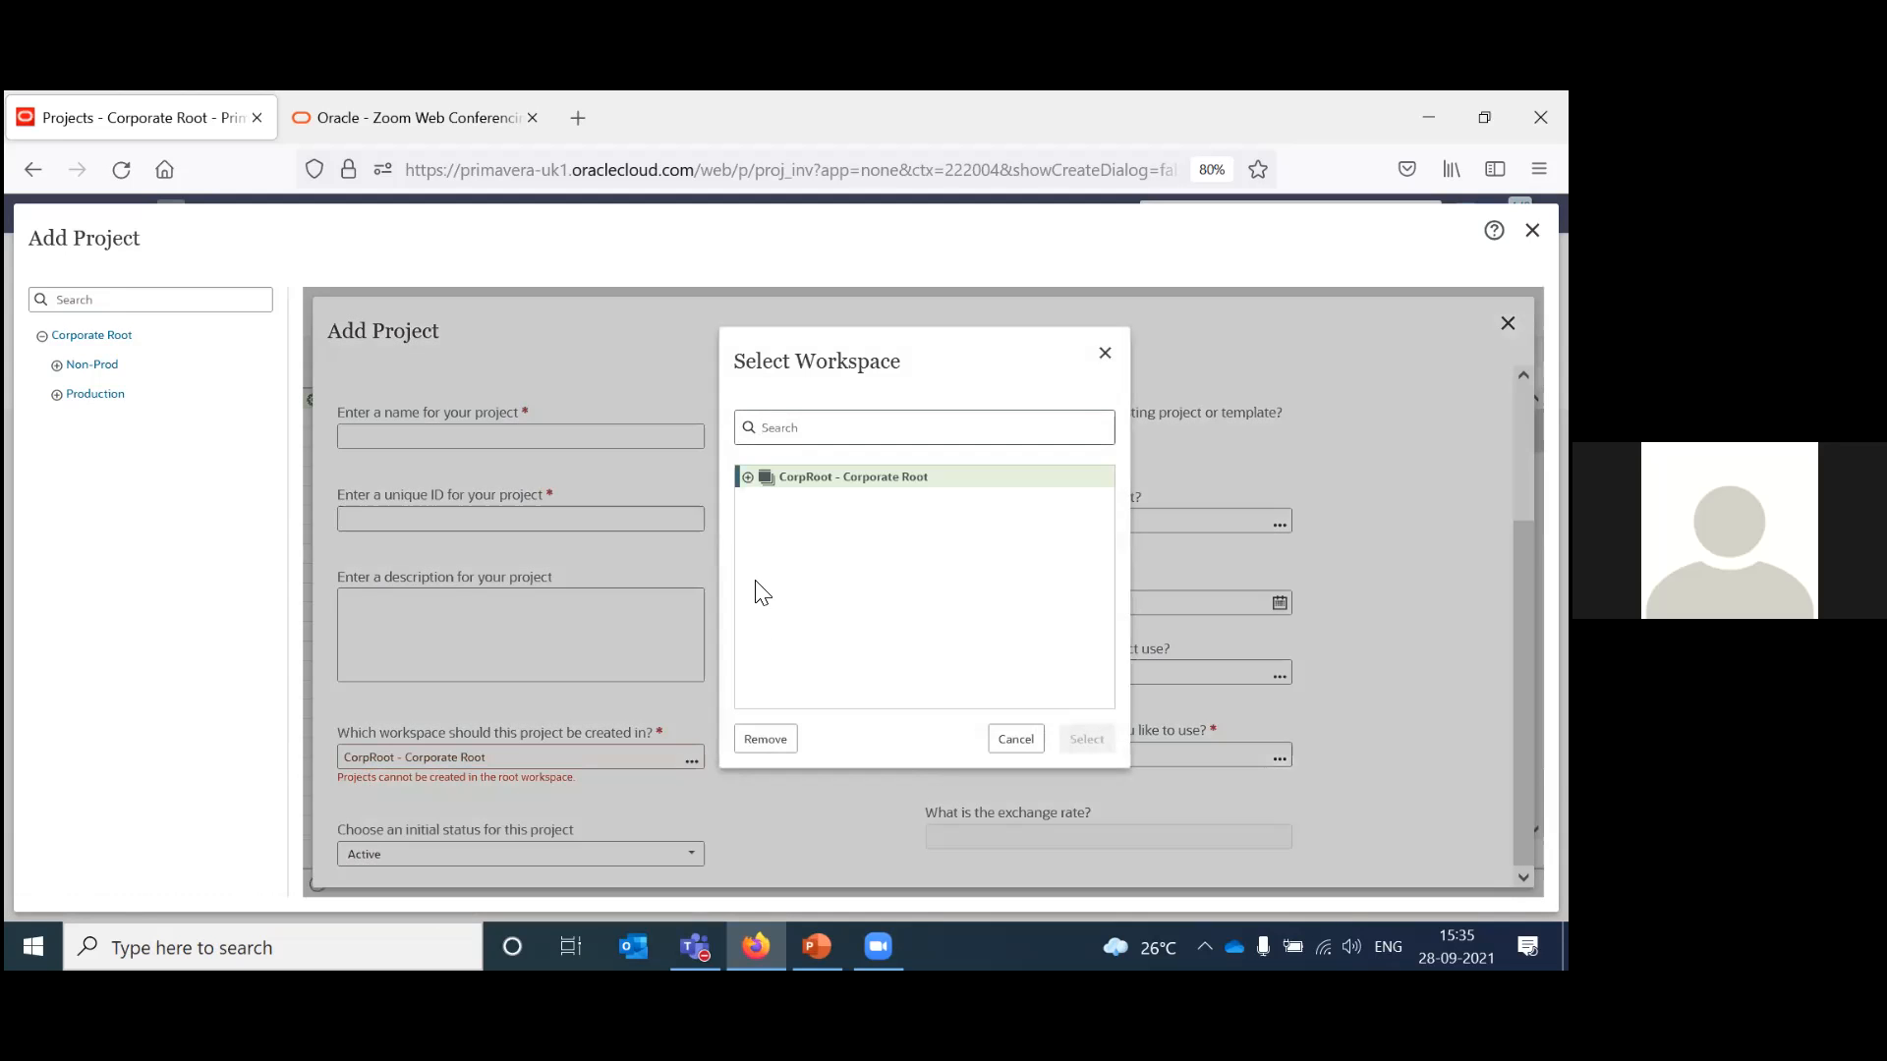
left_click(748, 478)
left_click(763, 521)
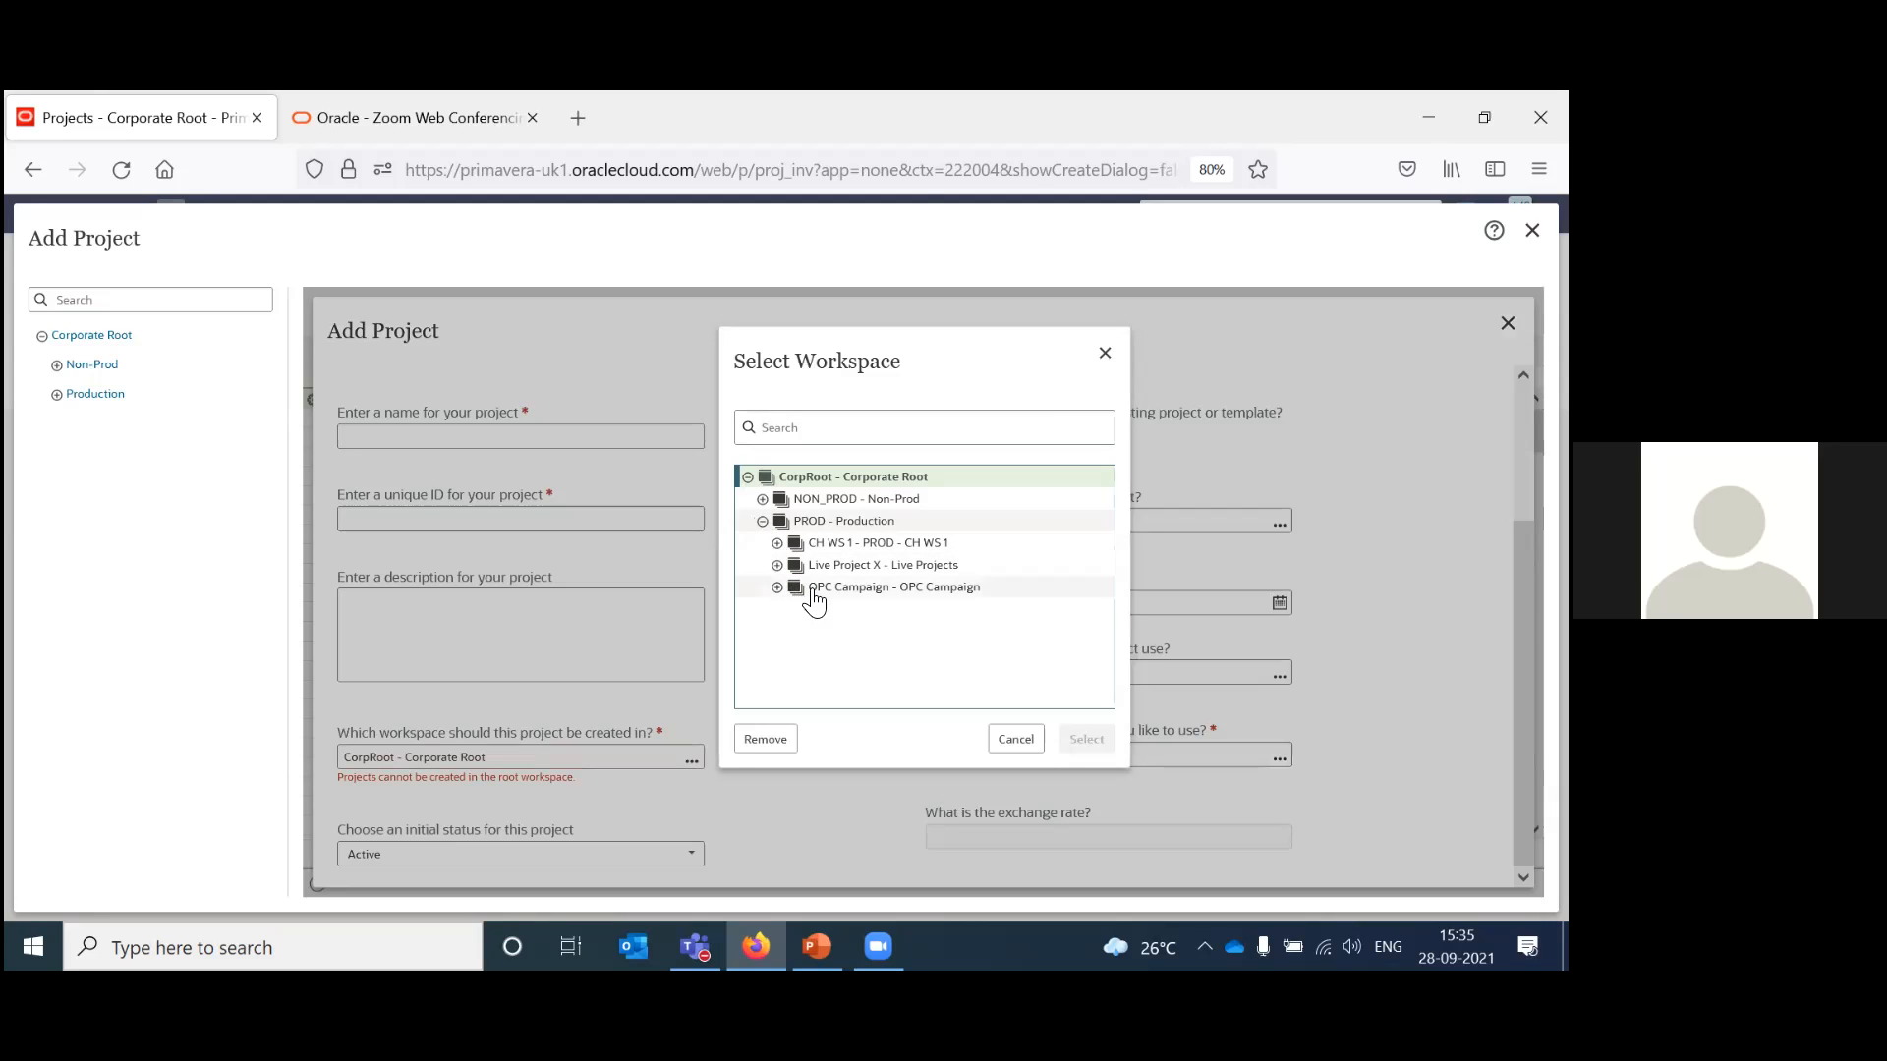
left_click(842, 593)
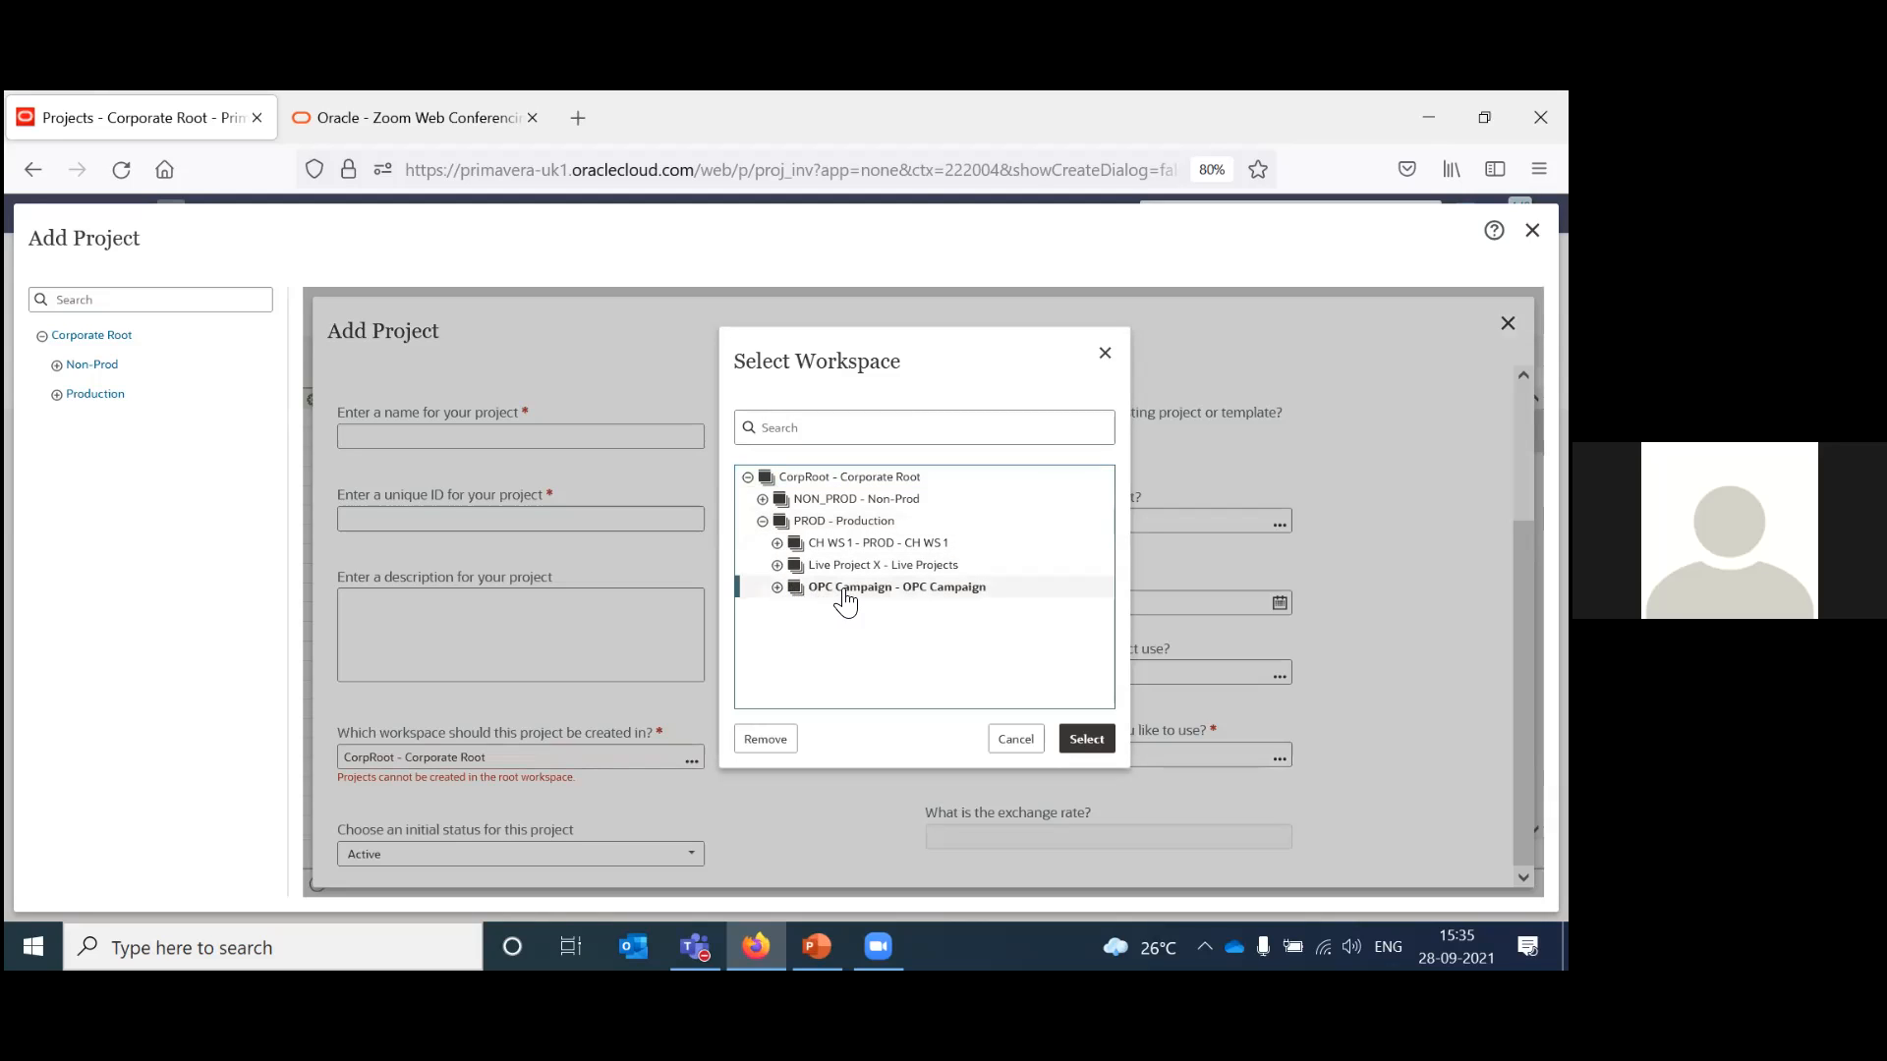
left_click(1087, 752)
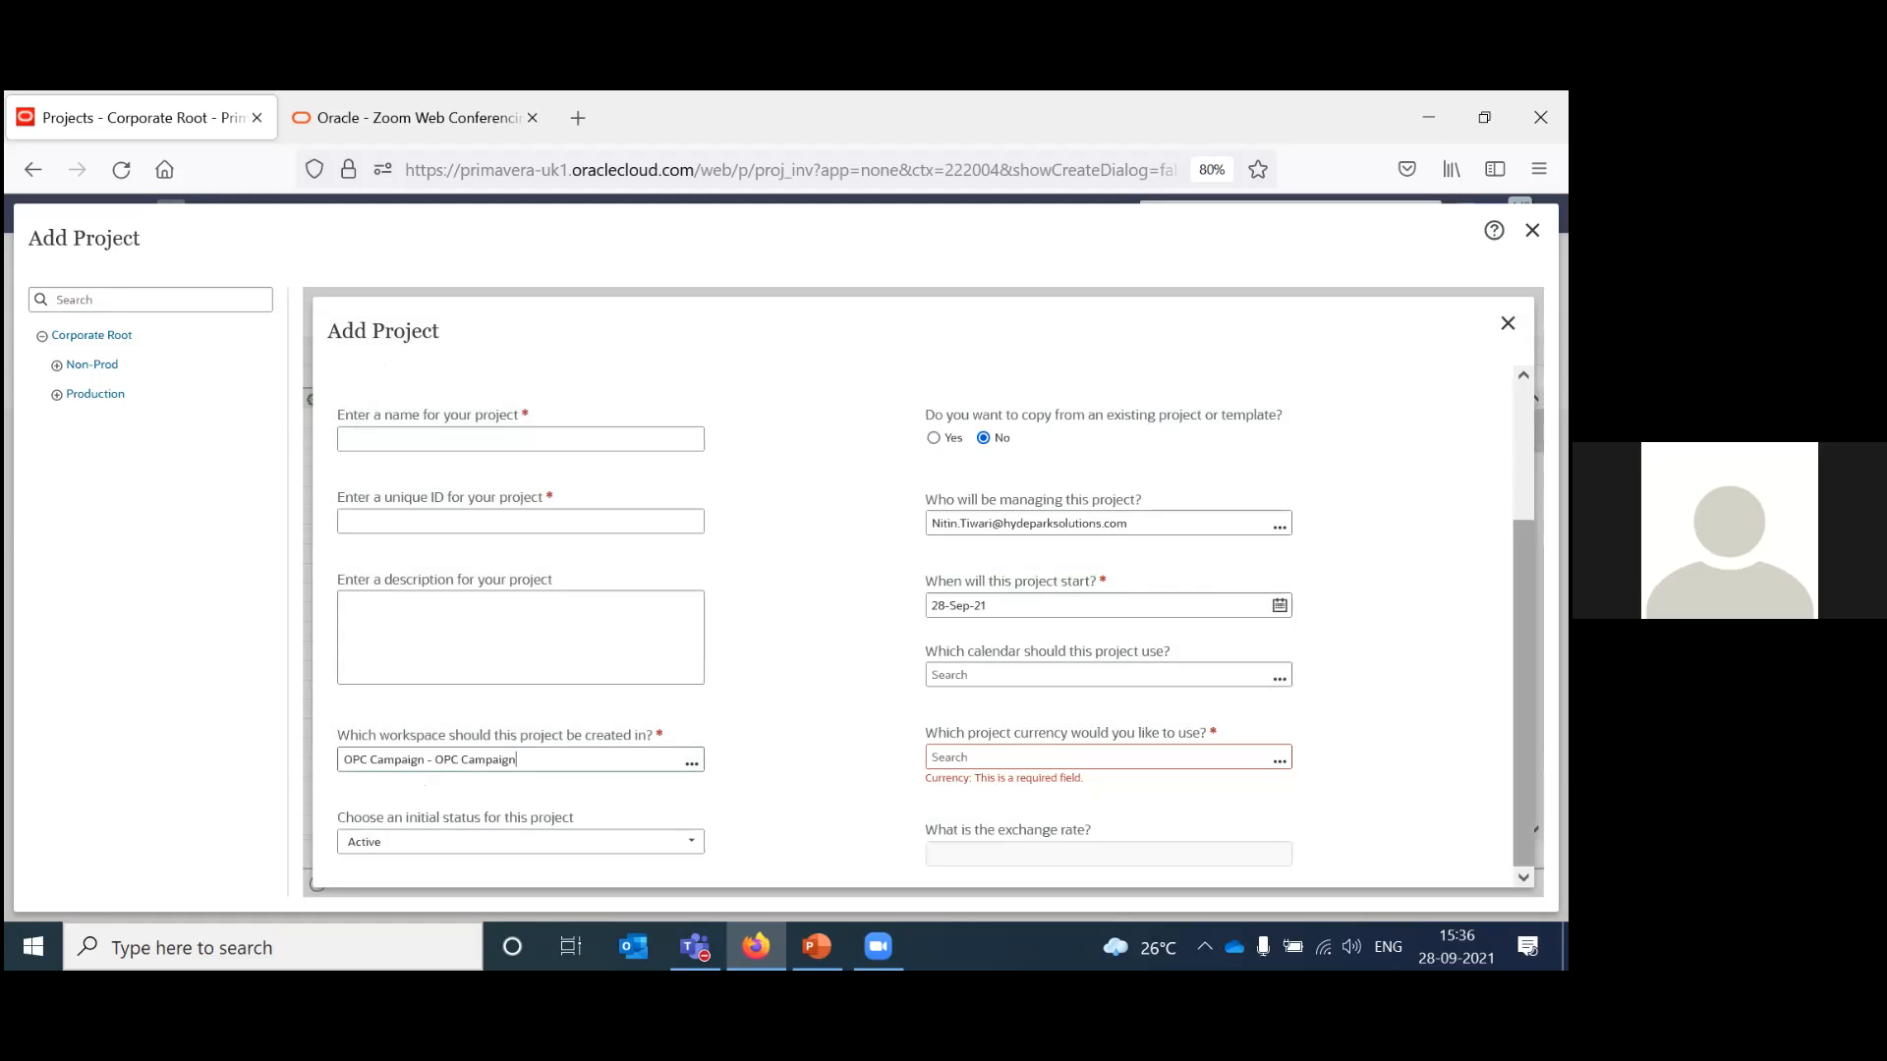
Discard the unfinished project and close the projects list.
scroll(924, 629, "up", 3)
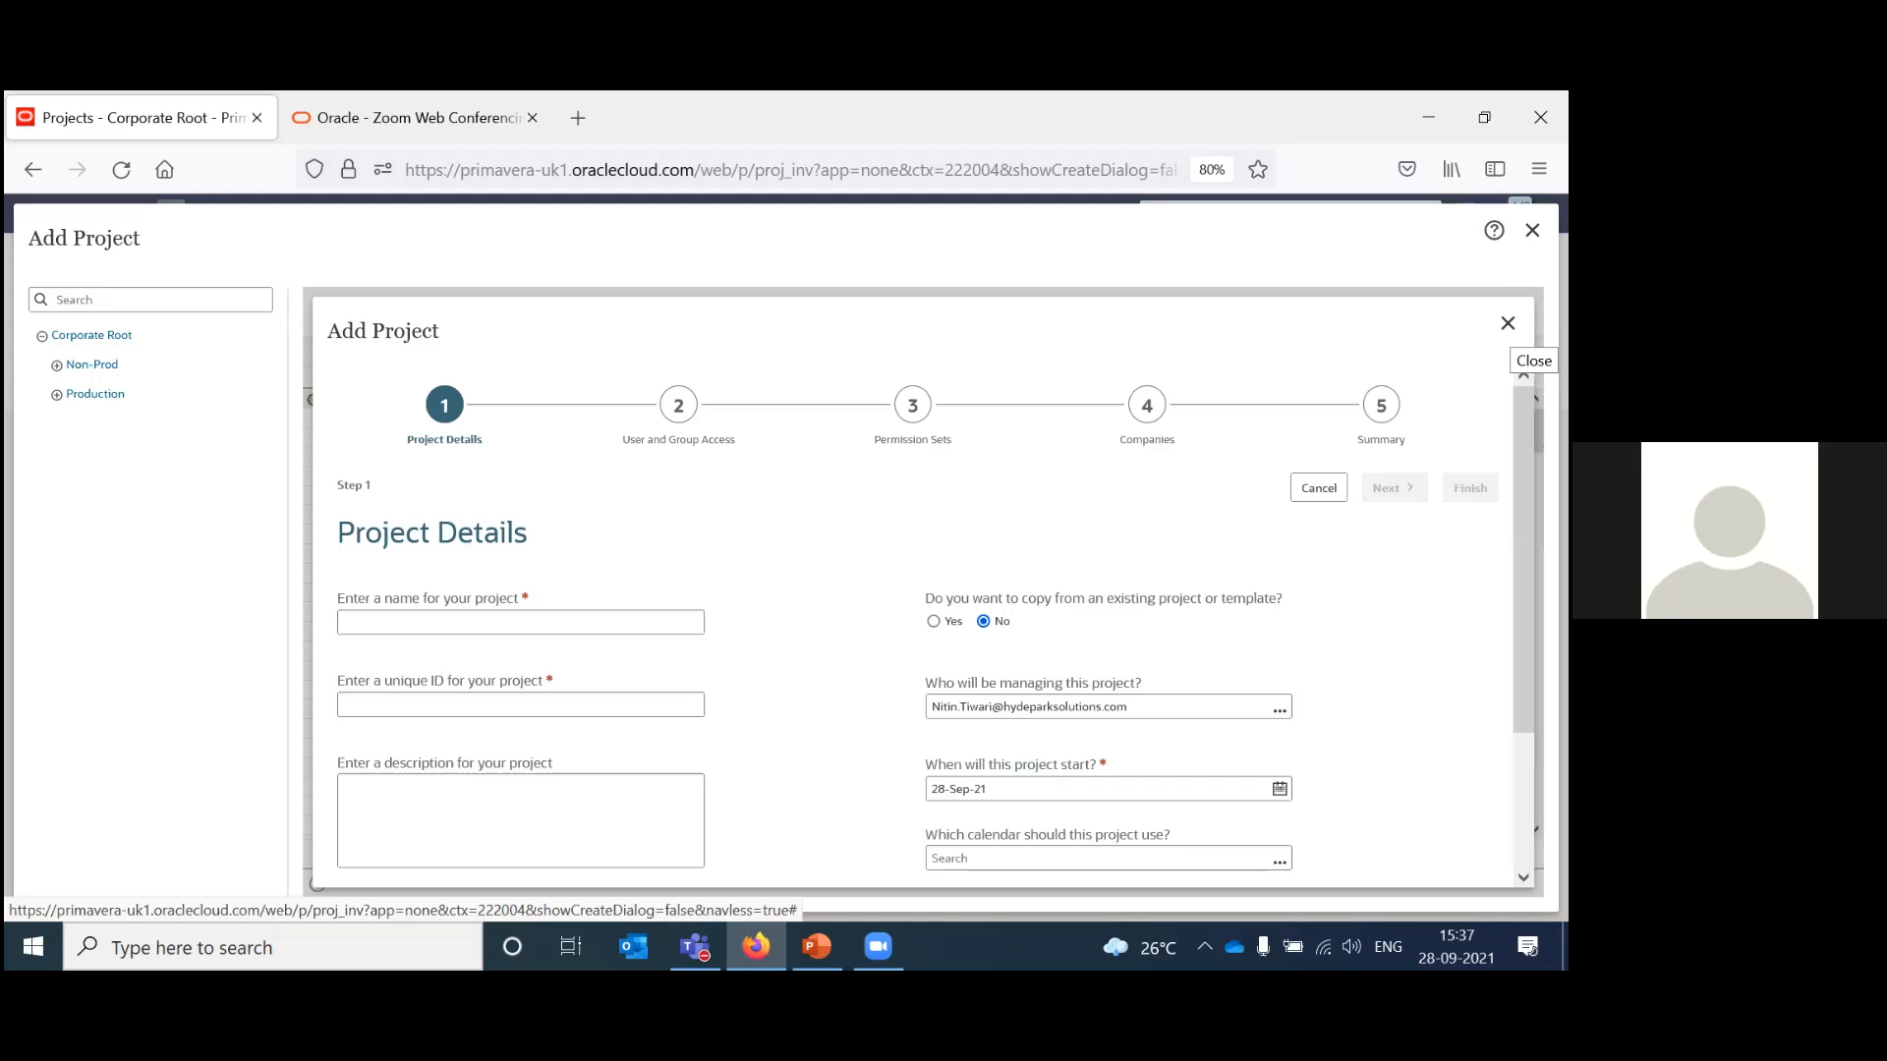
left_click(1507, 323)
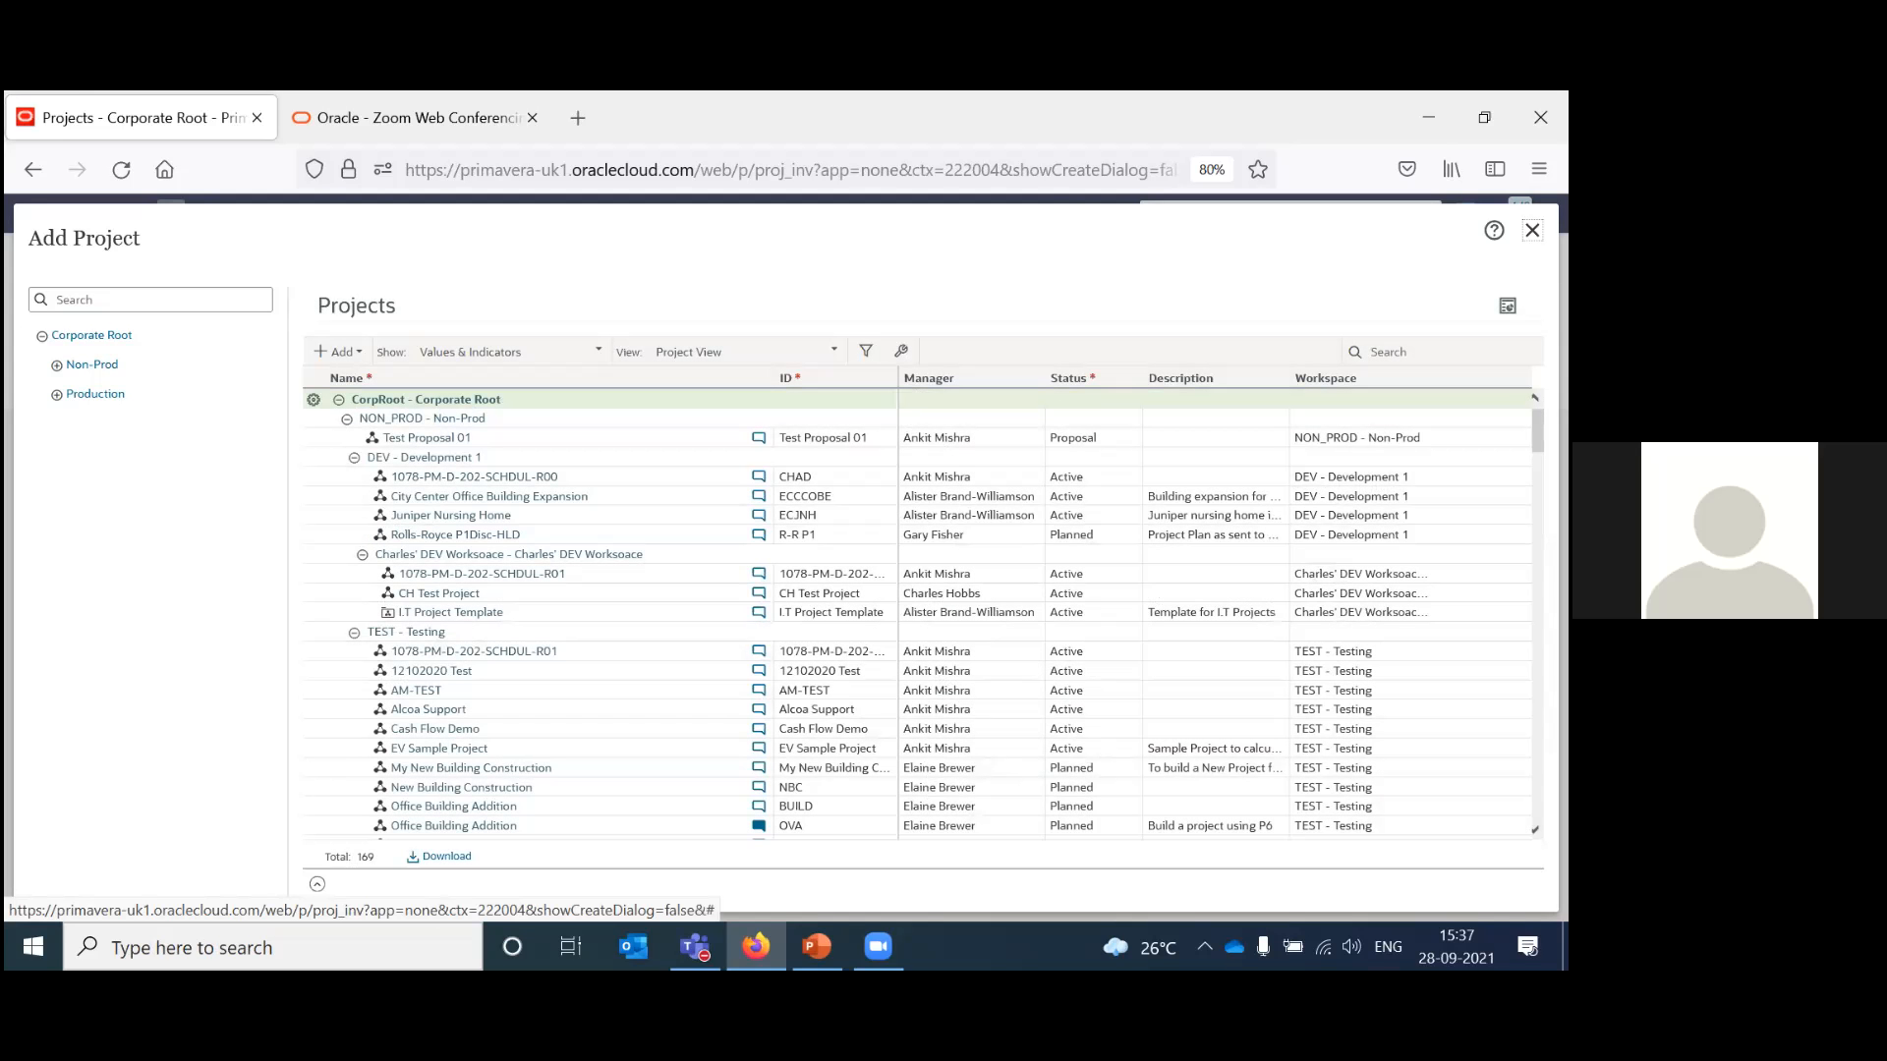
left_click(1532, 230)
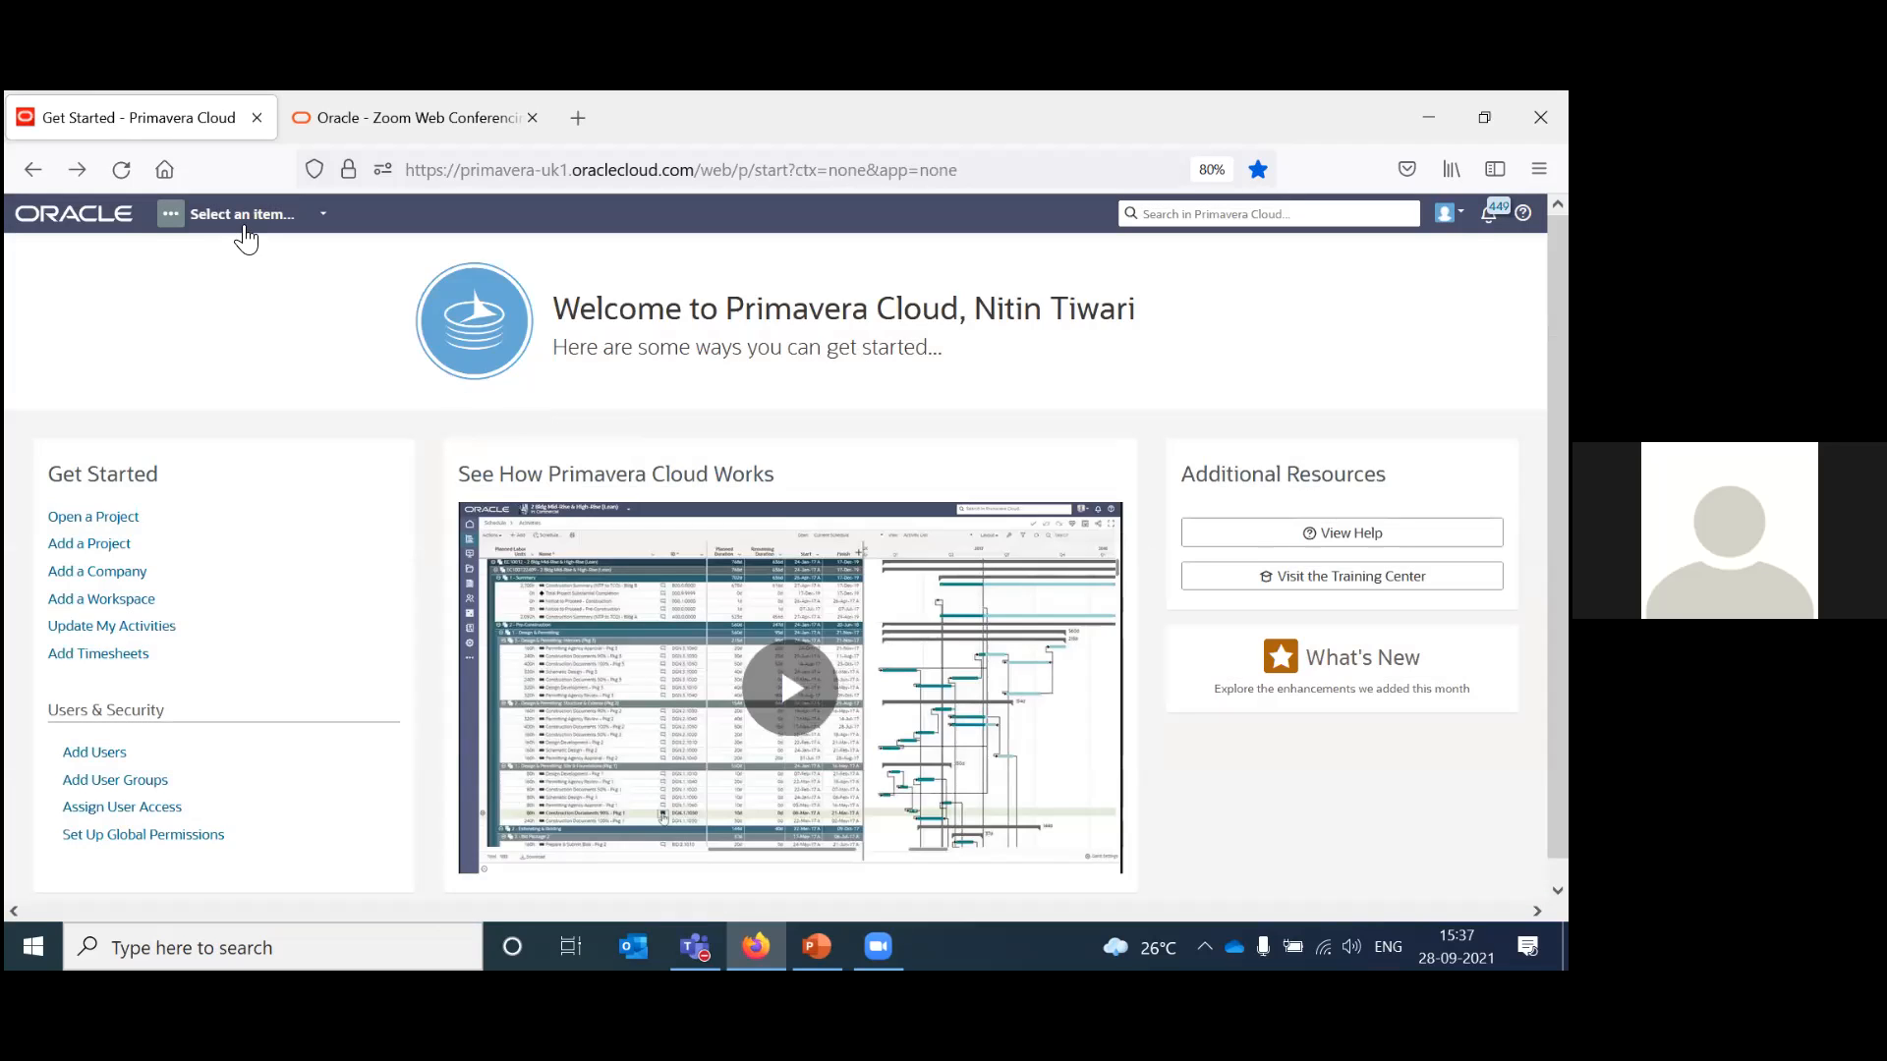
Open the Facility Construction project and review the apps available for its navigation bar.
left_click(246, 234)
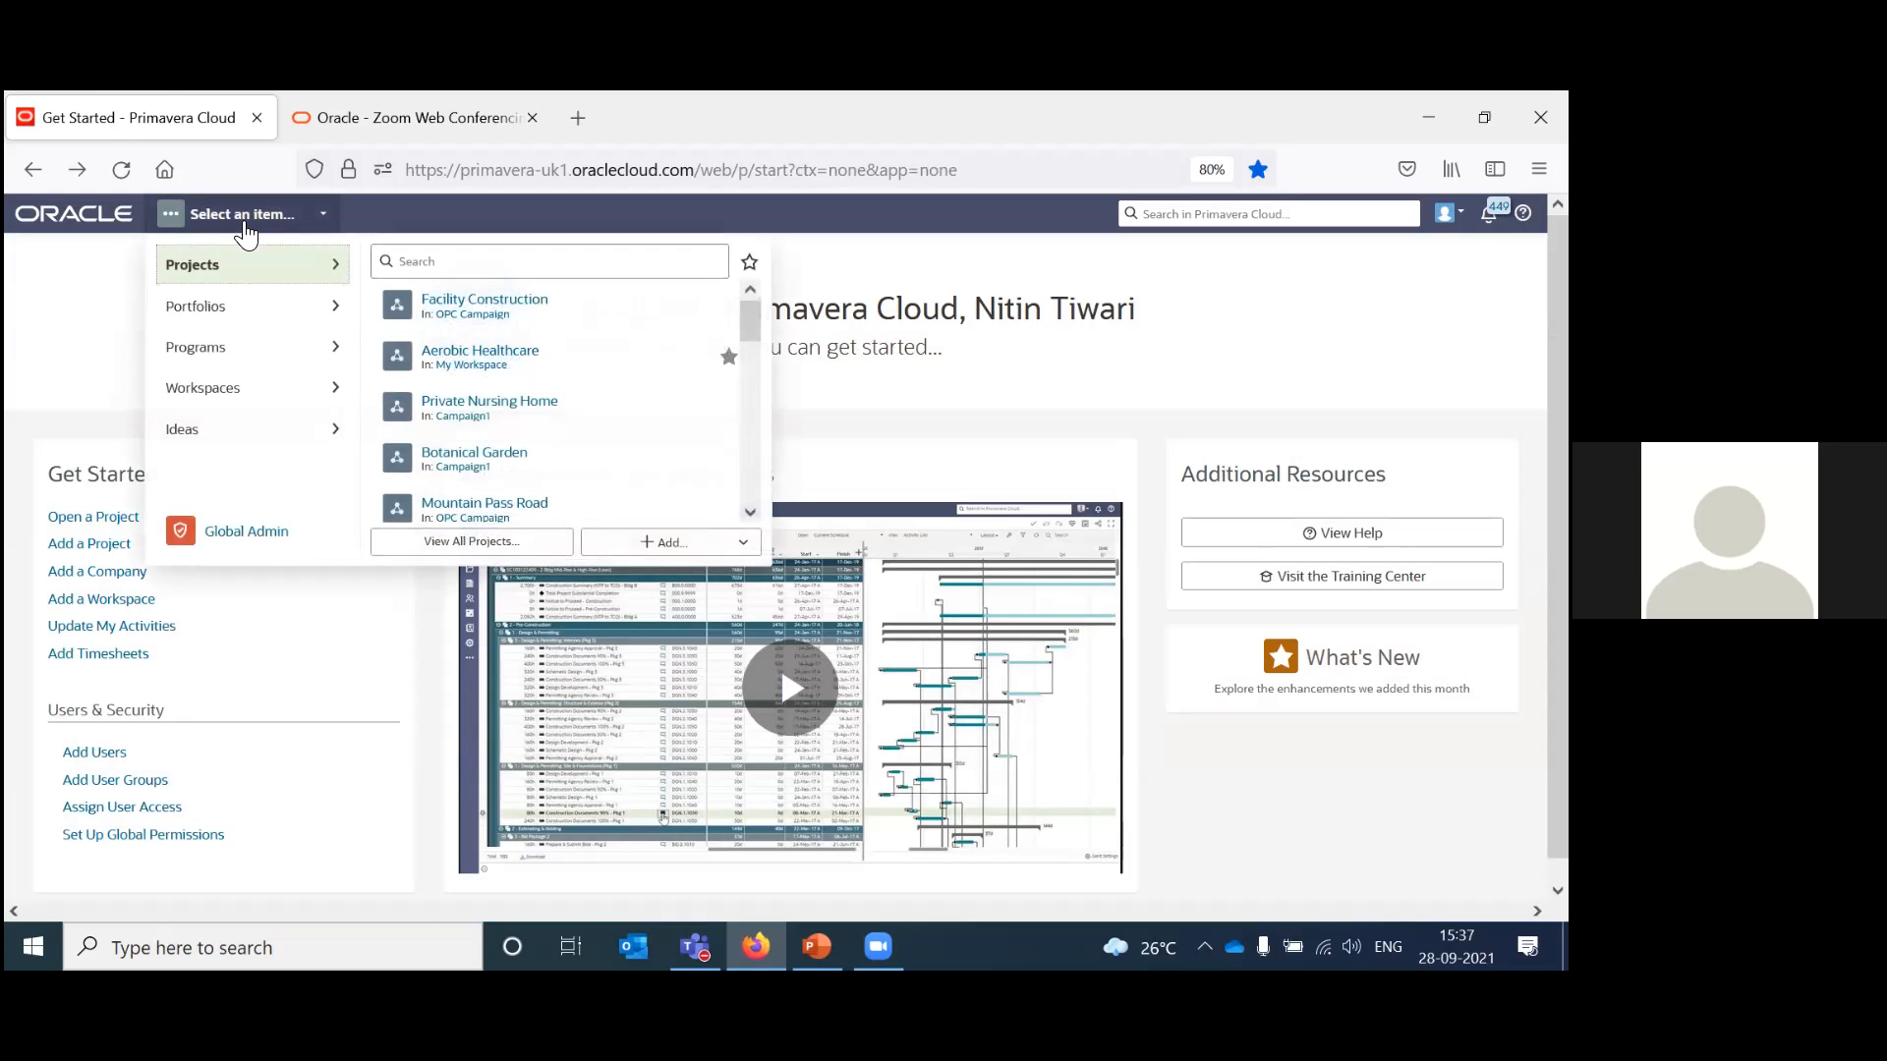
left_click(526, 309)
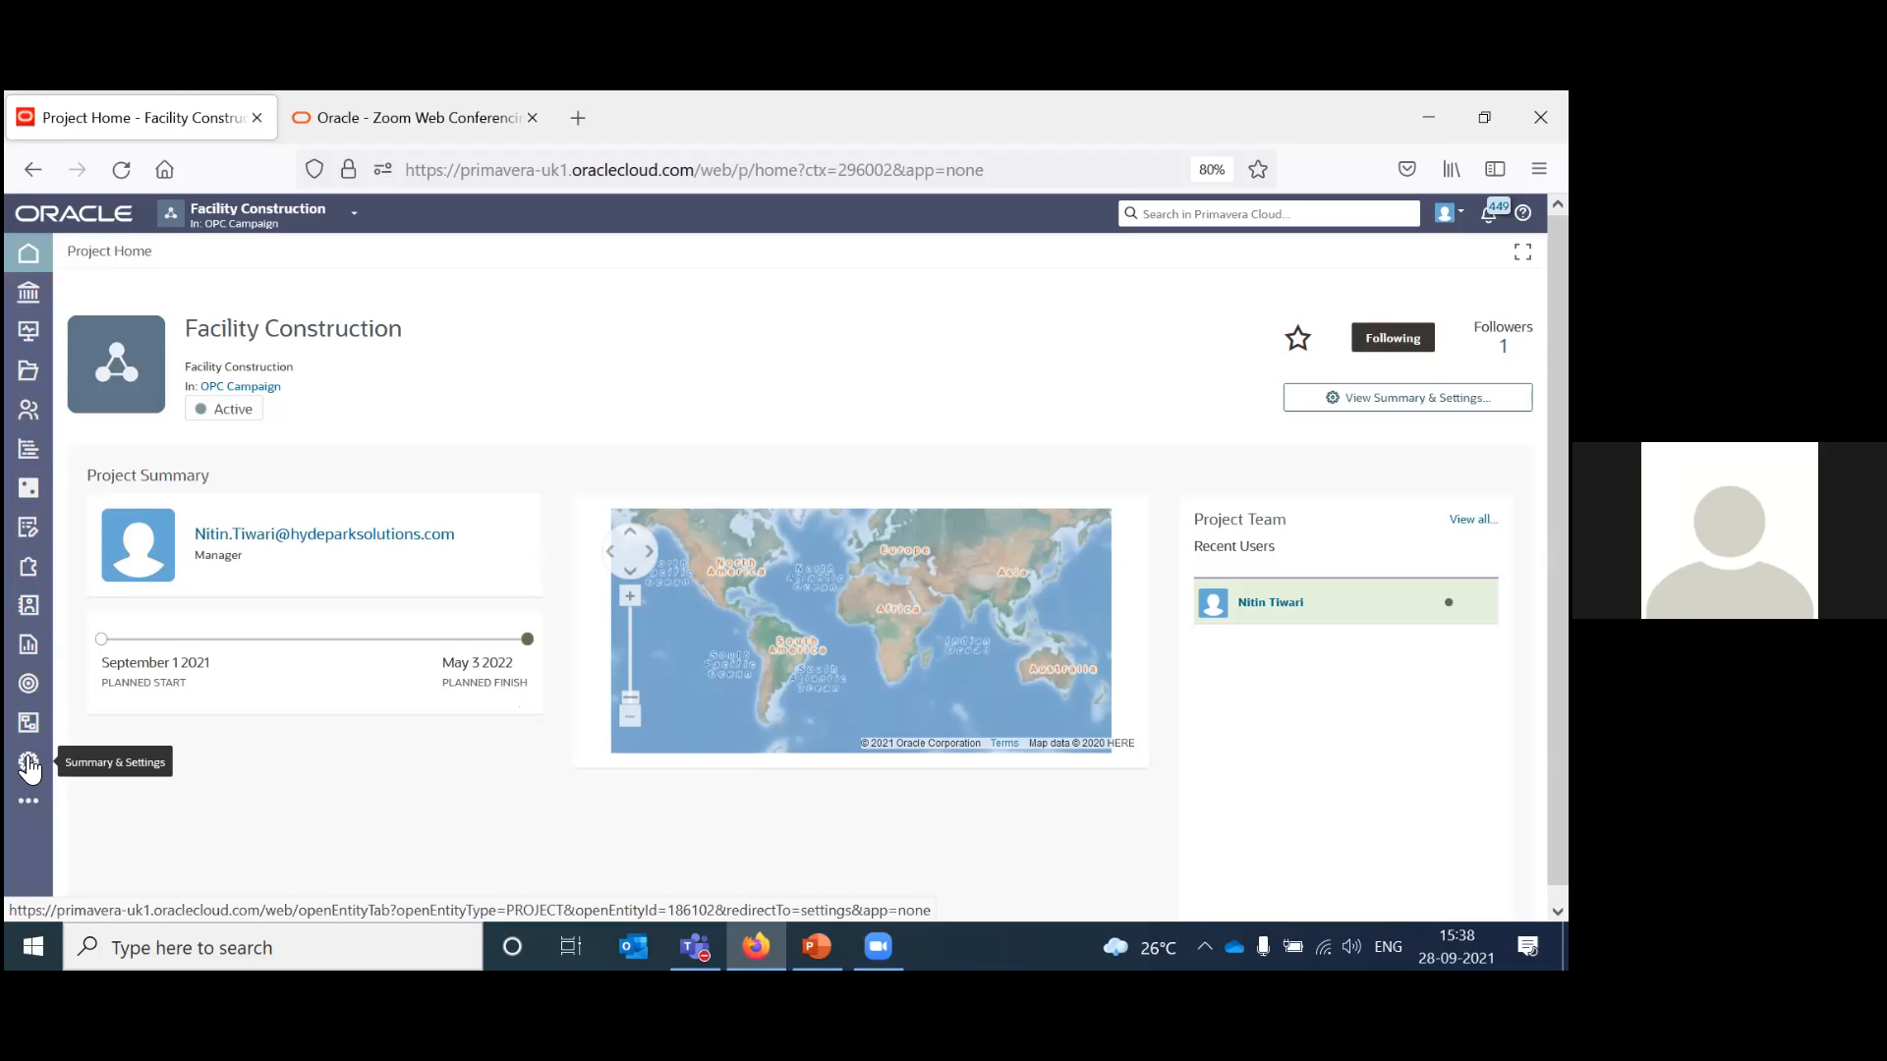
mouse_move(28, 684)
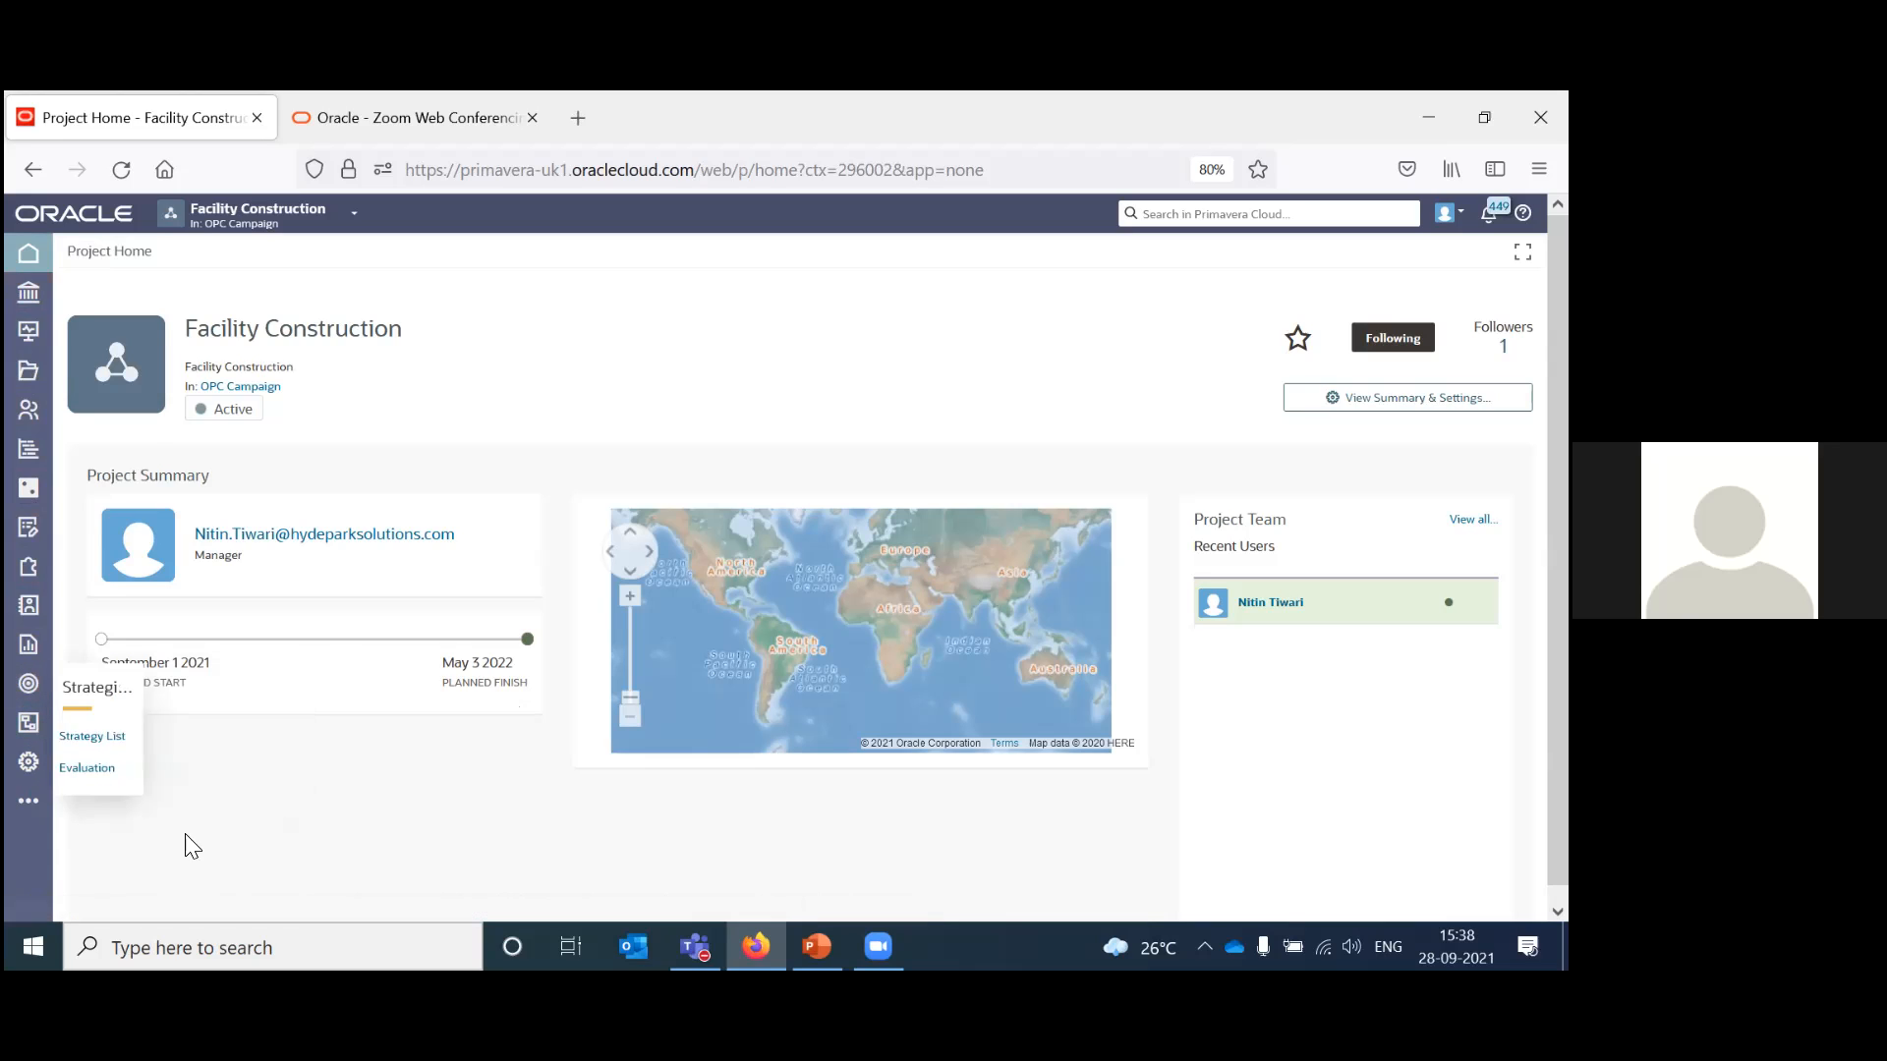
left_click(30, 803)
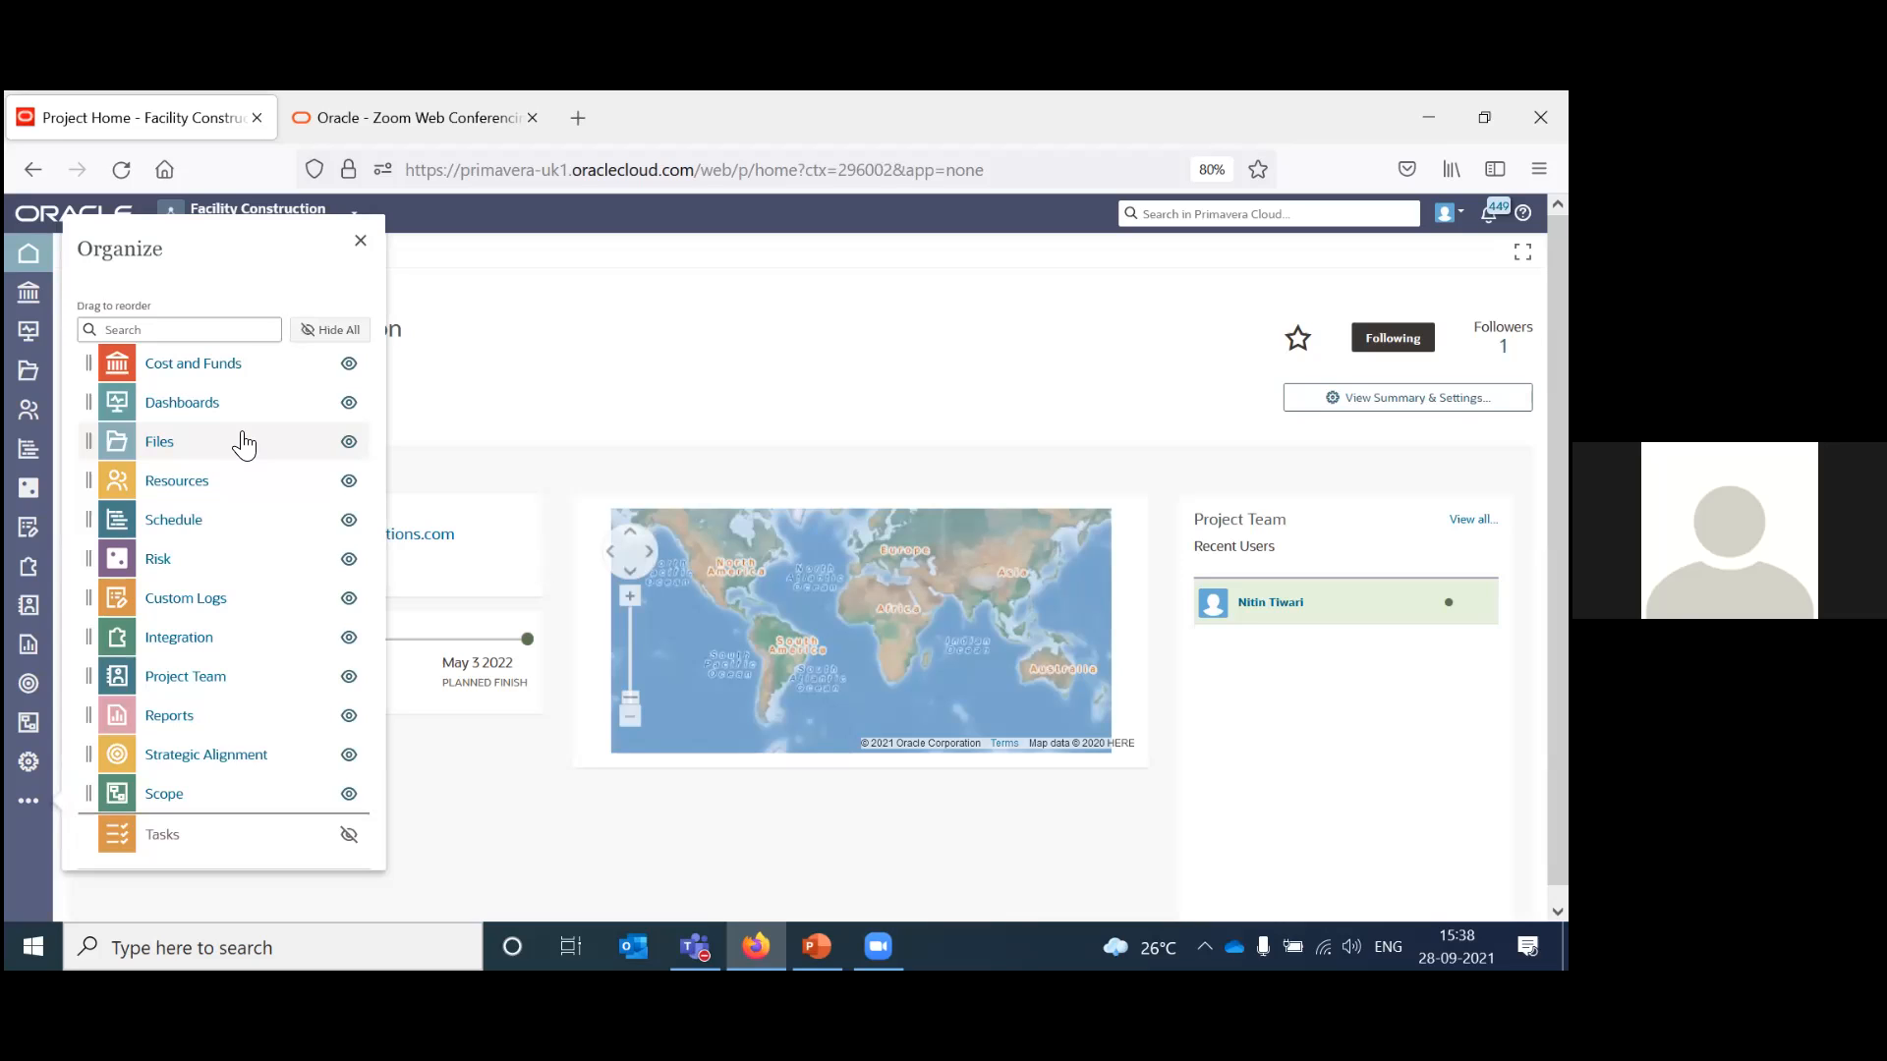
left_click(362, 243)
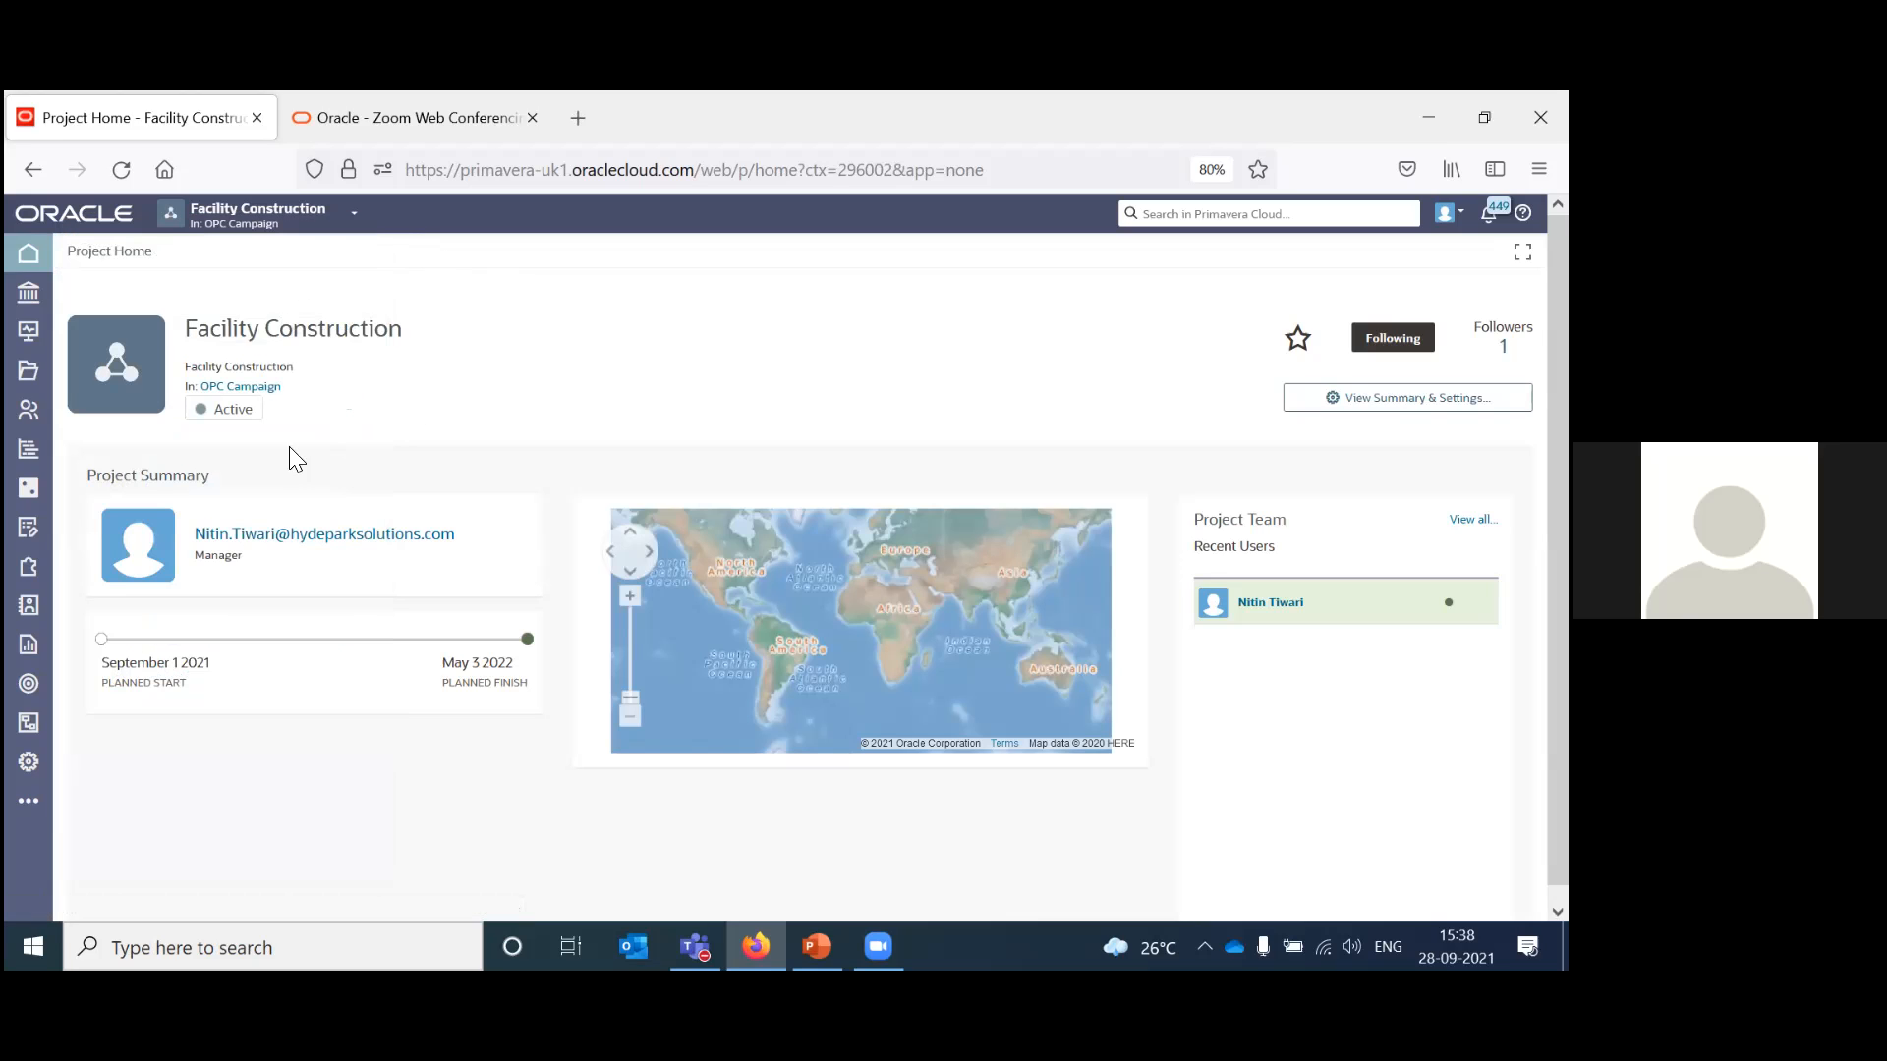
Open the work breakdown structure of the Facility Construction schedule.
mouse_move(25, 466)
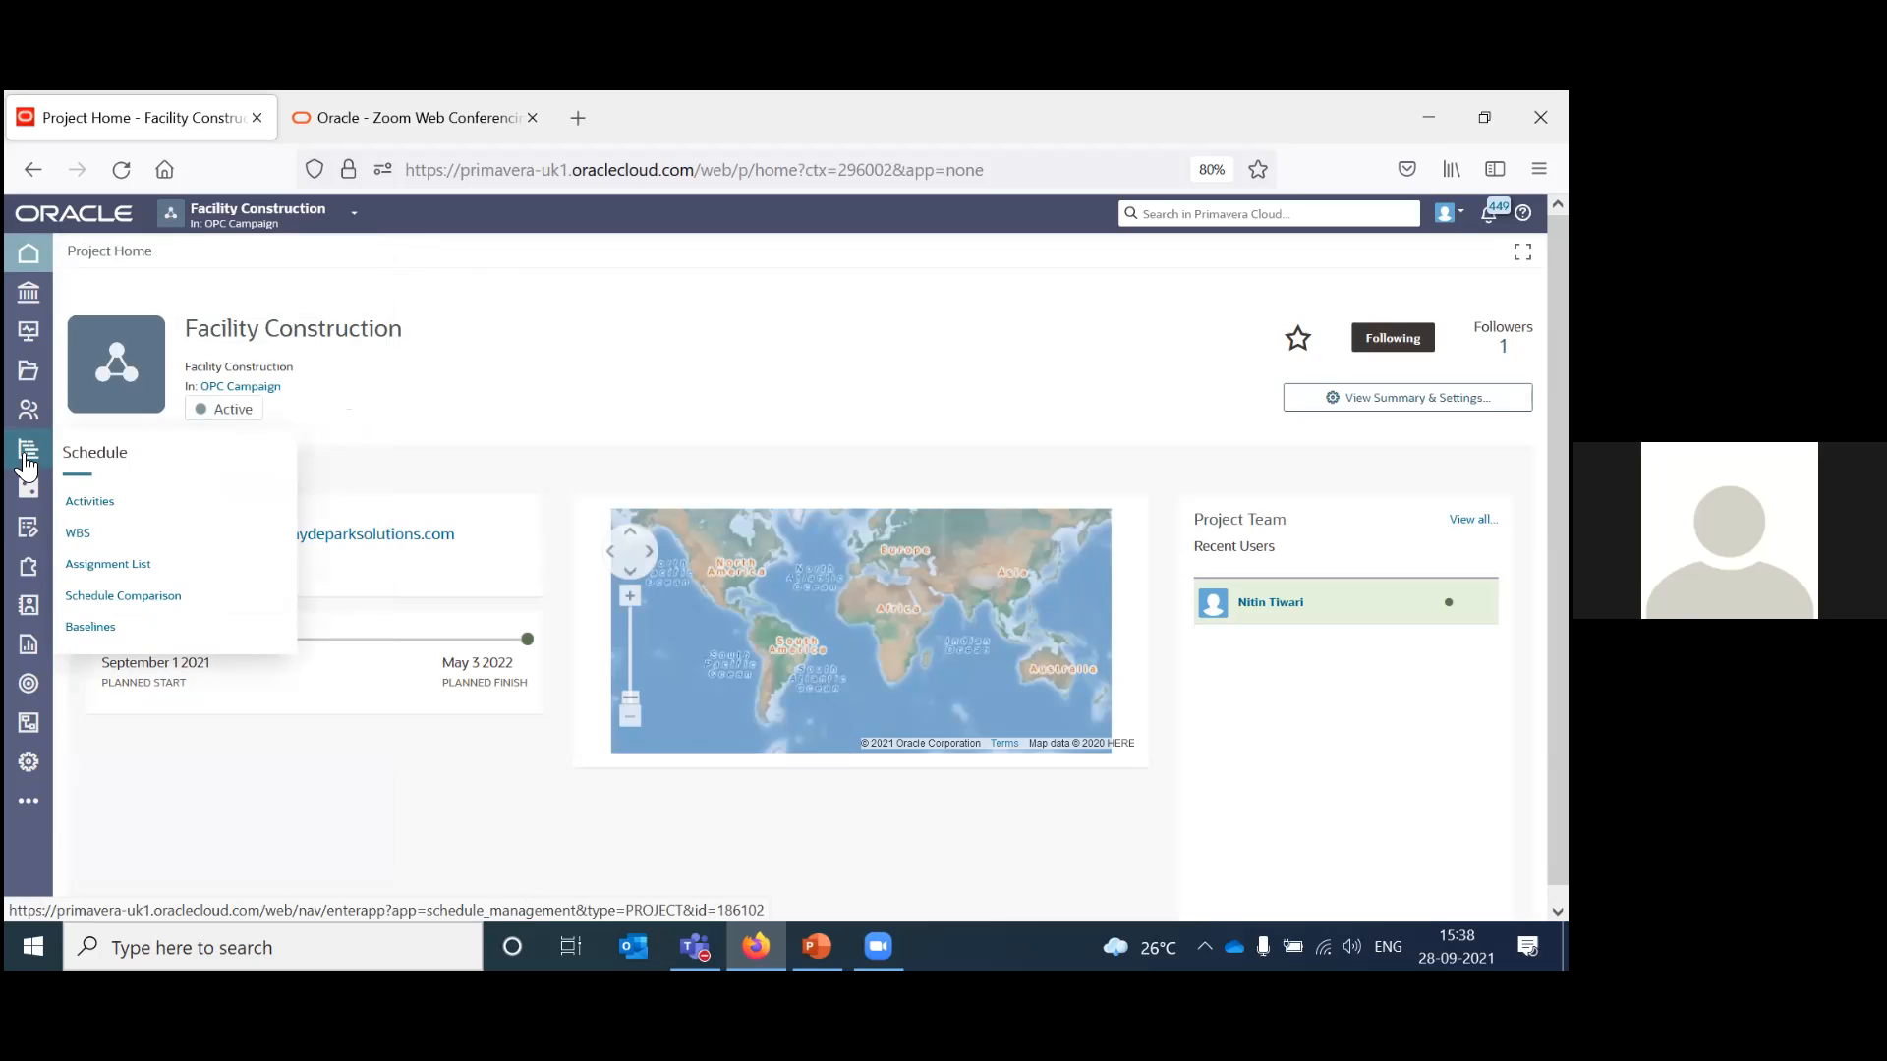
left_click(85, 536)
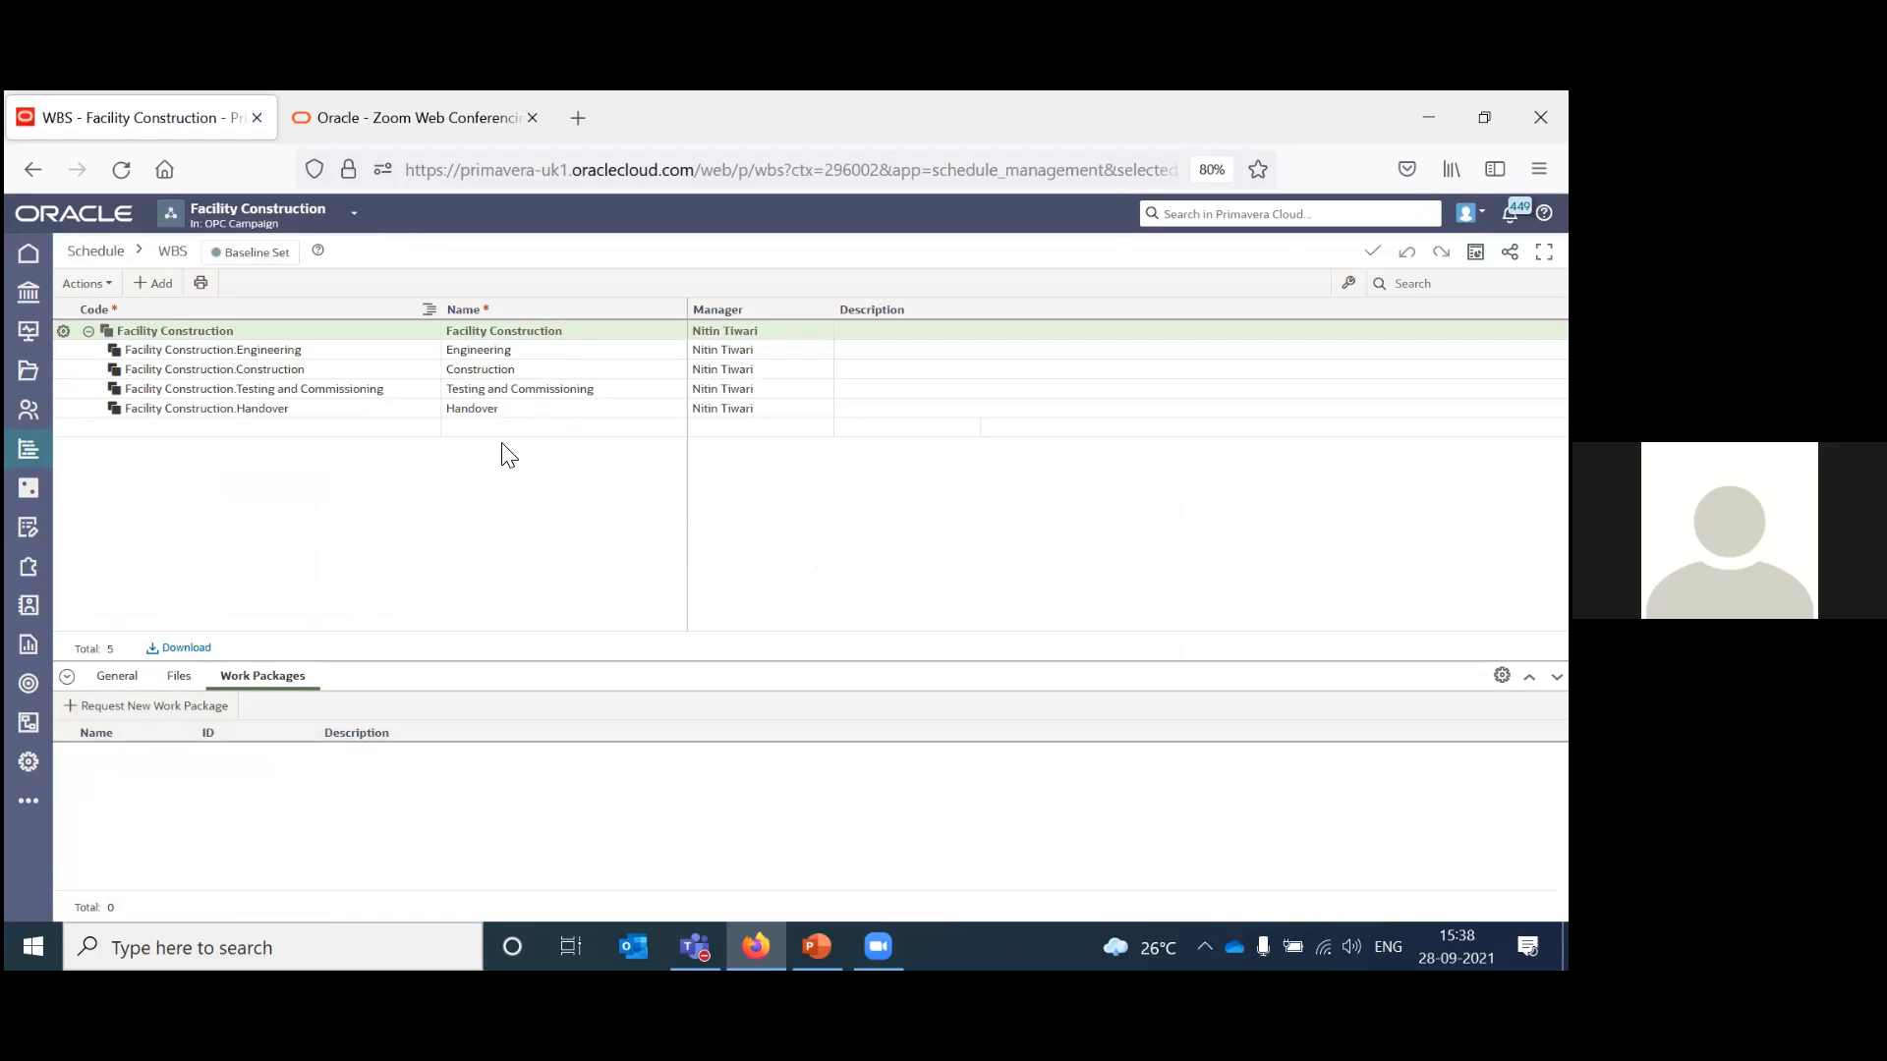
Add a new WBS element under Facility Construction and delete it again.
left_click(159, 287)
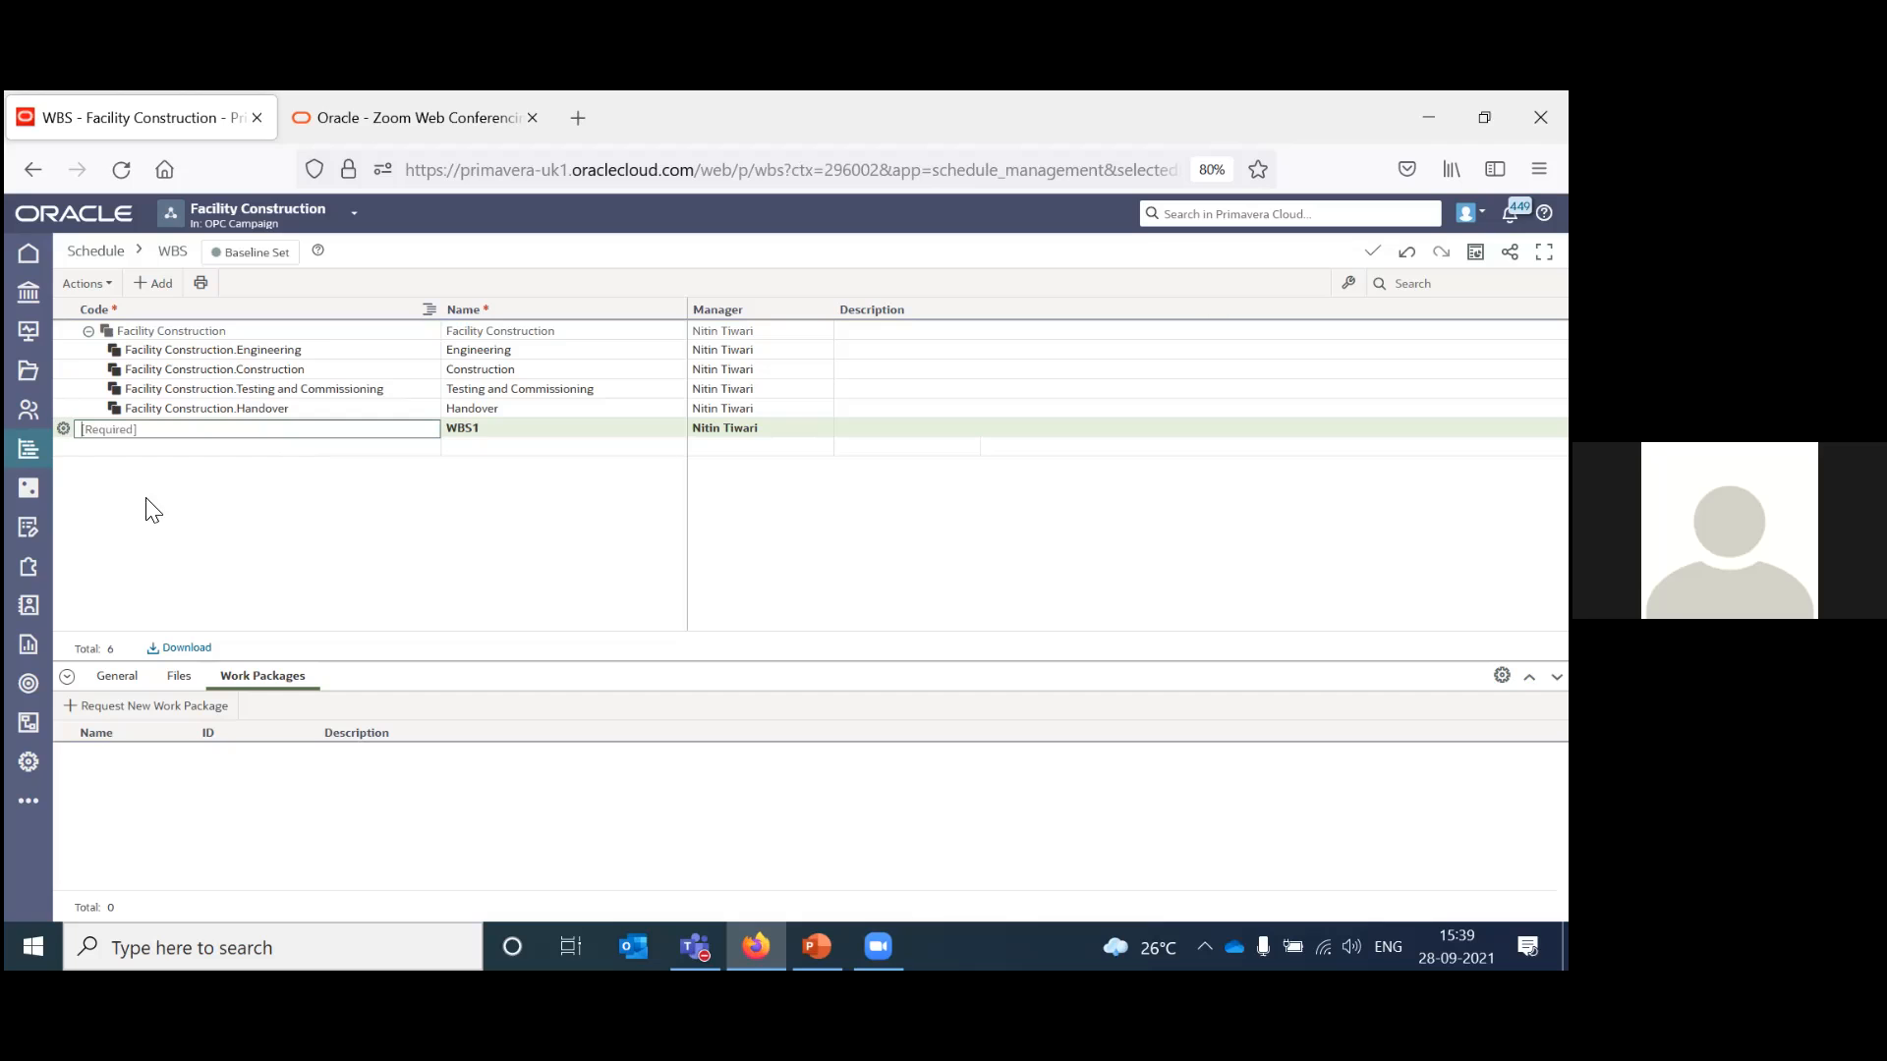
left_click(63, 430)
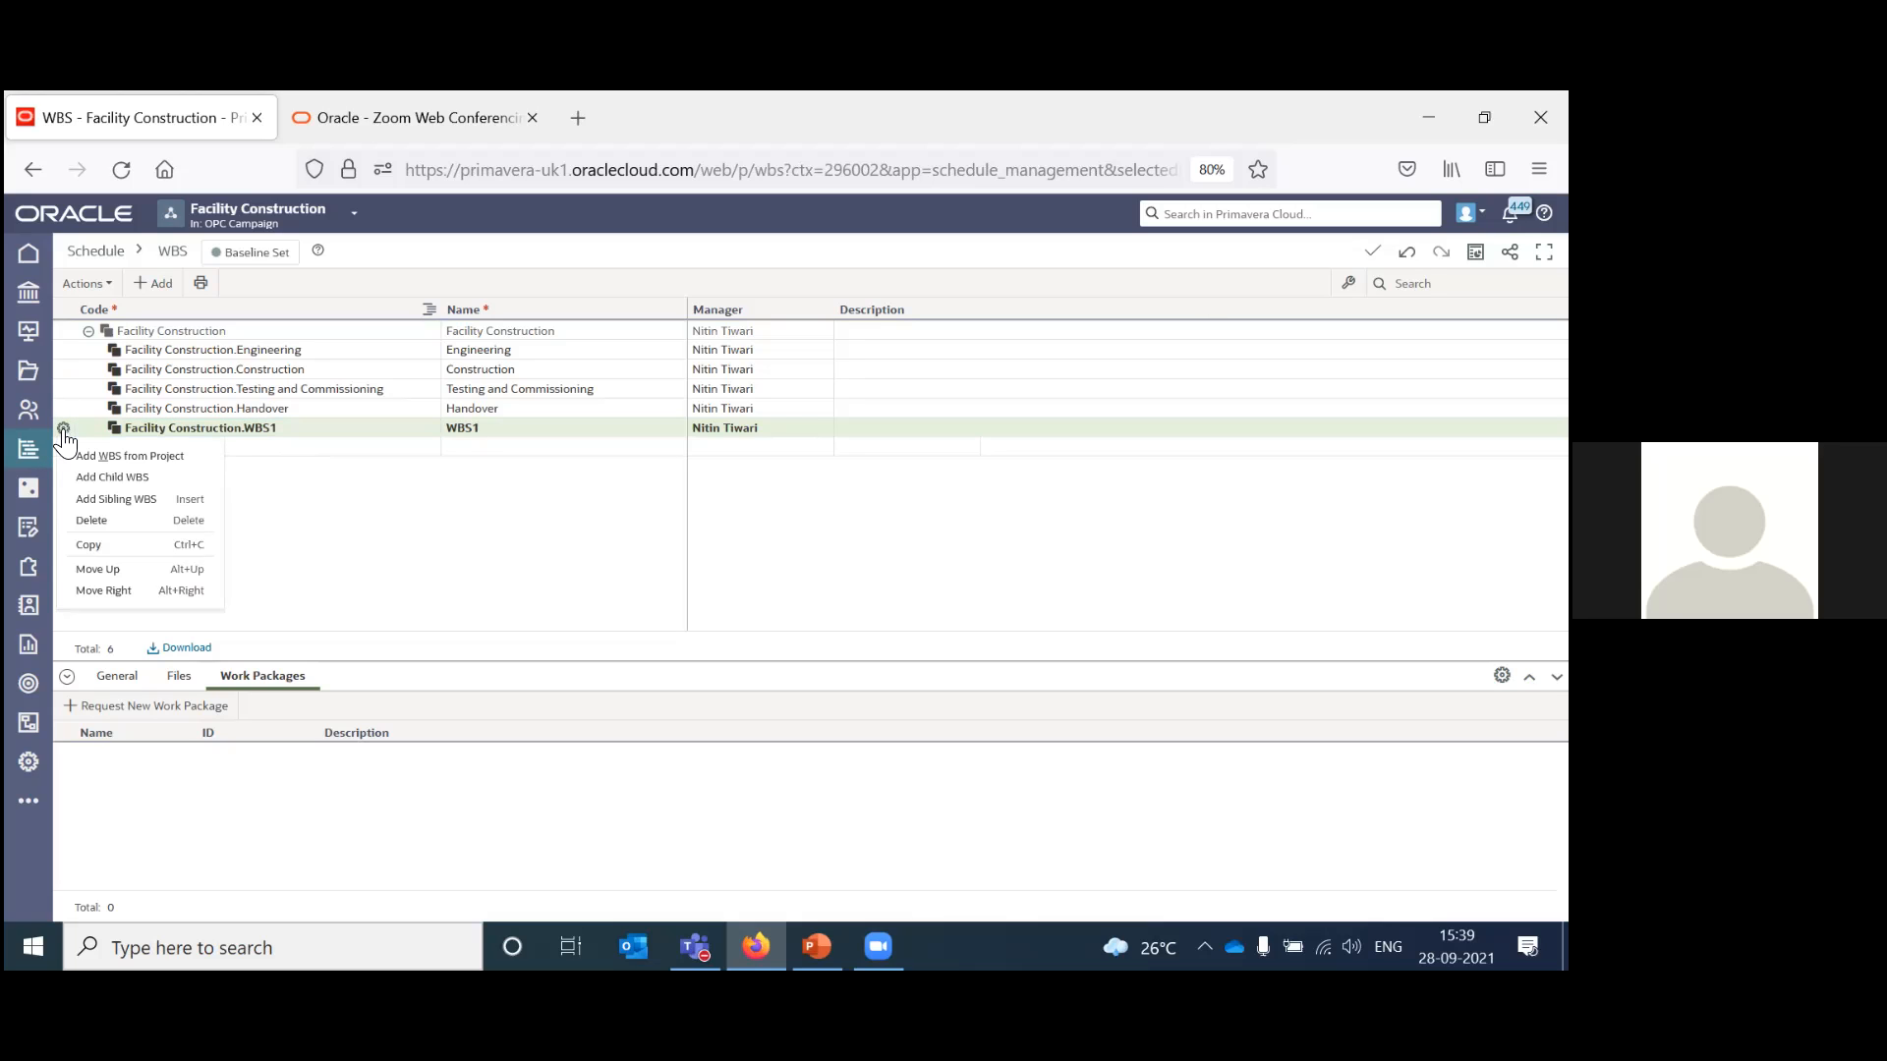
left_click(98, 520)
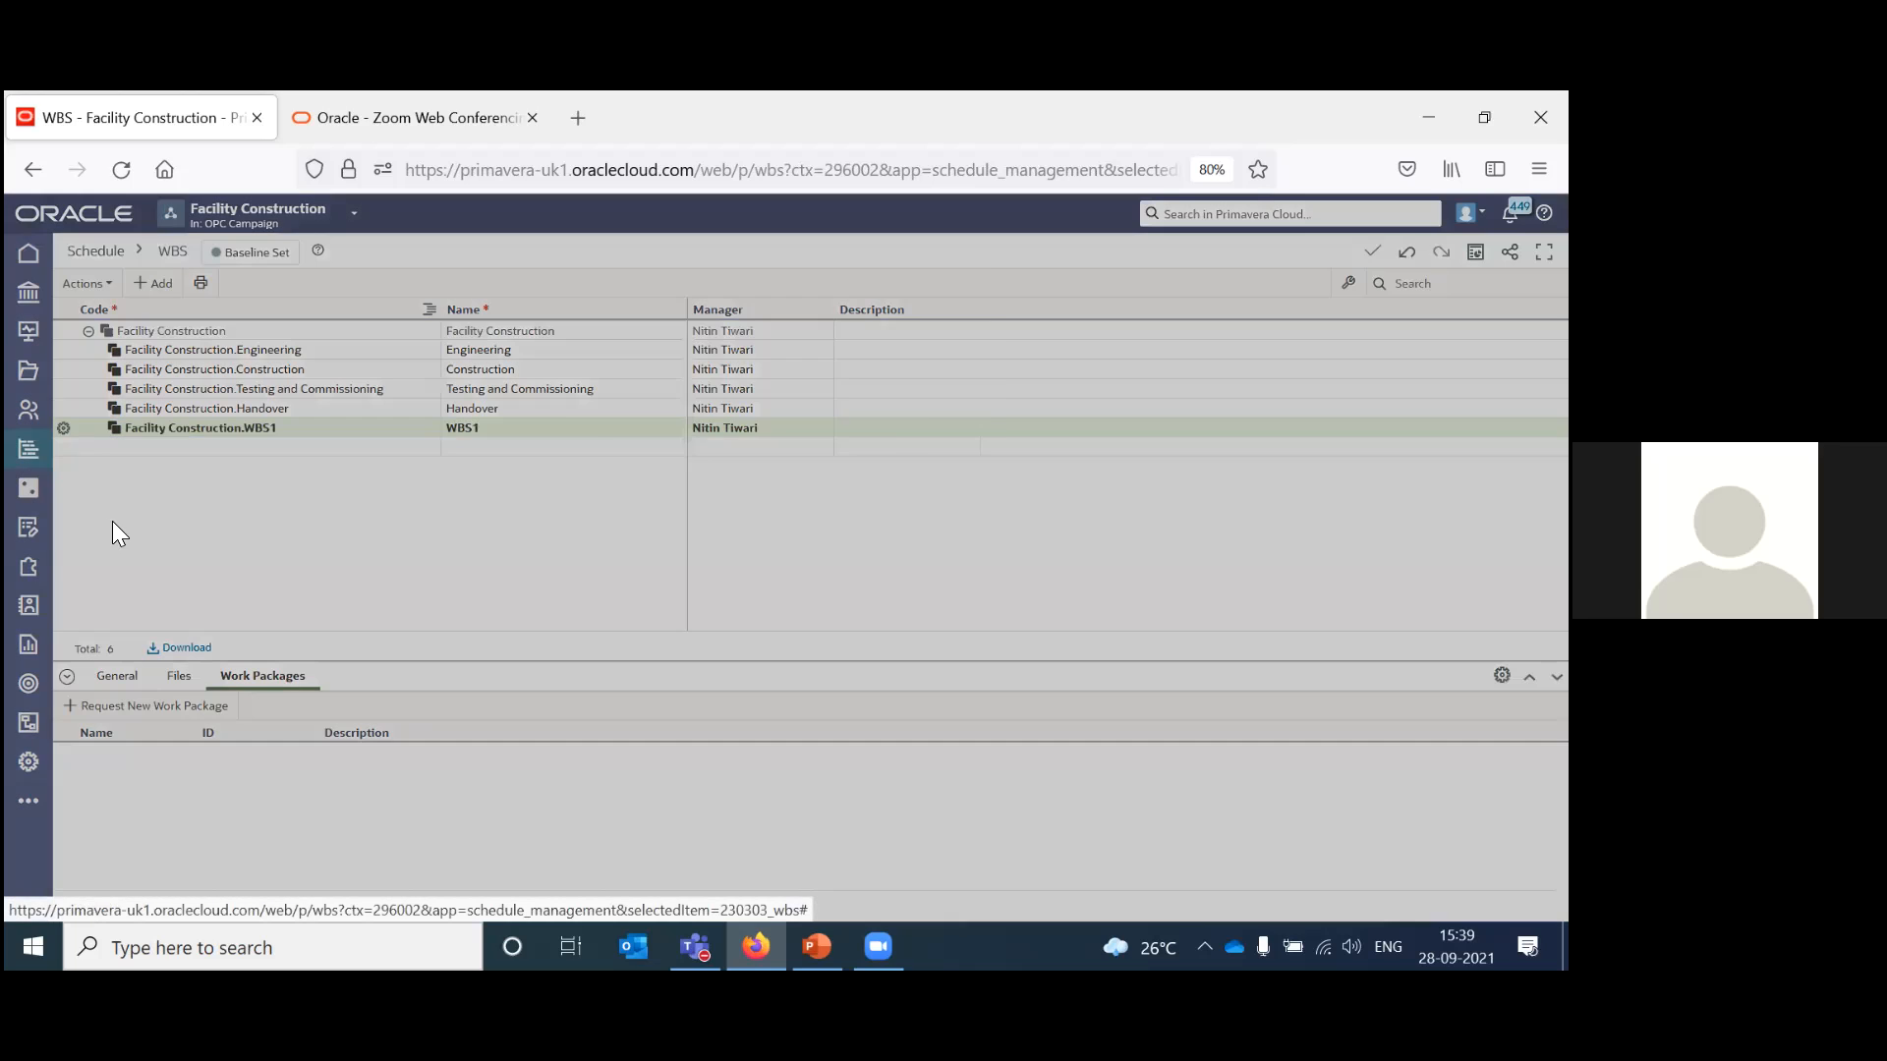
left_click(957, 452)
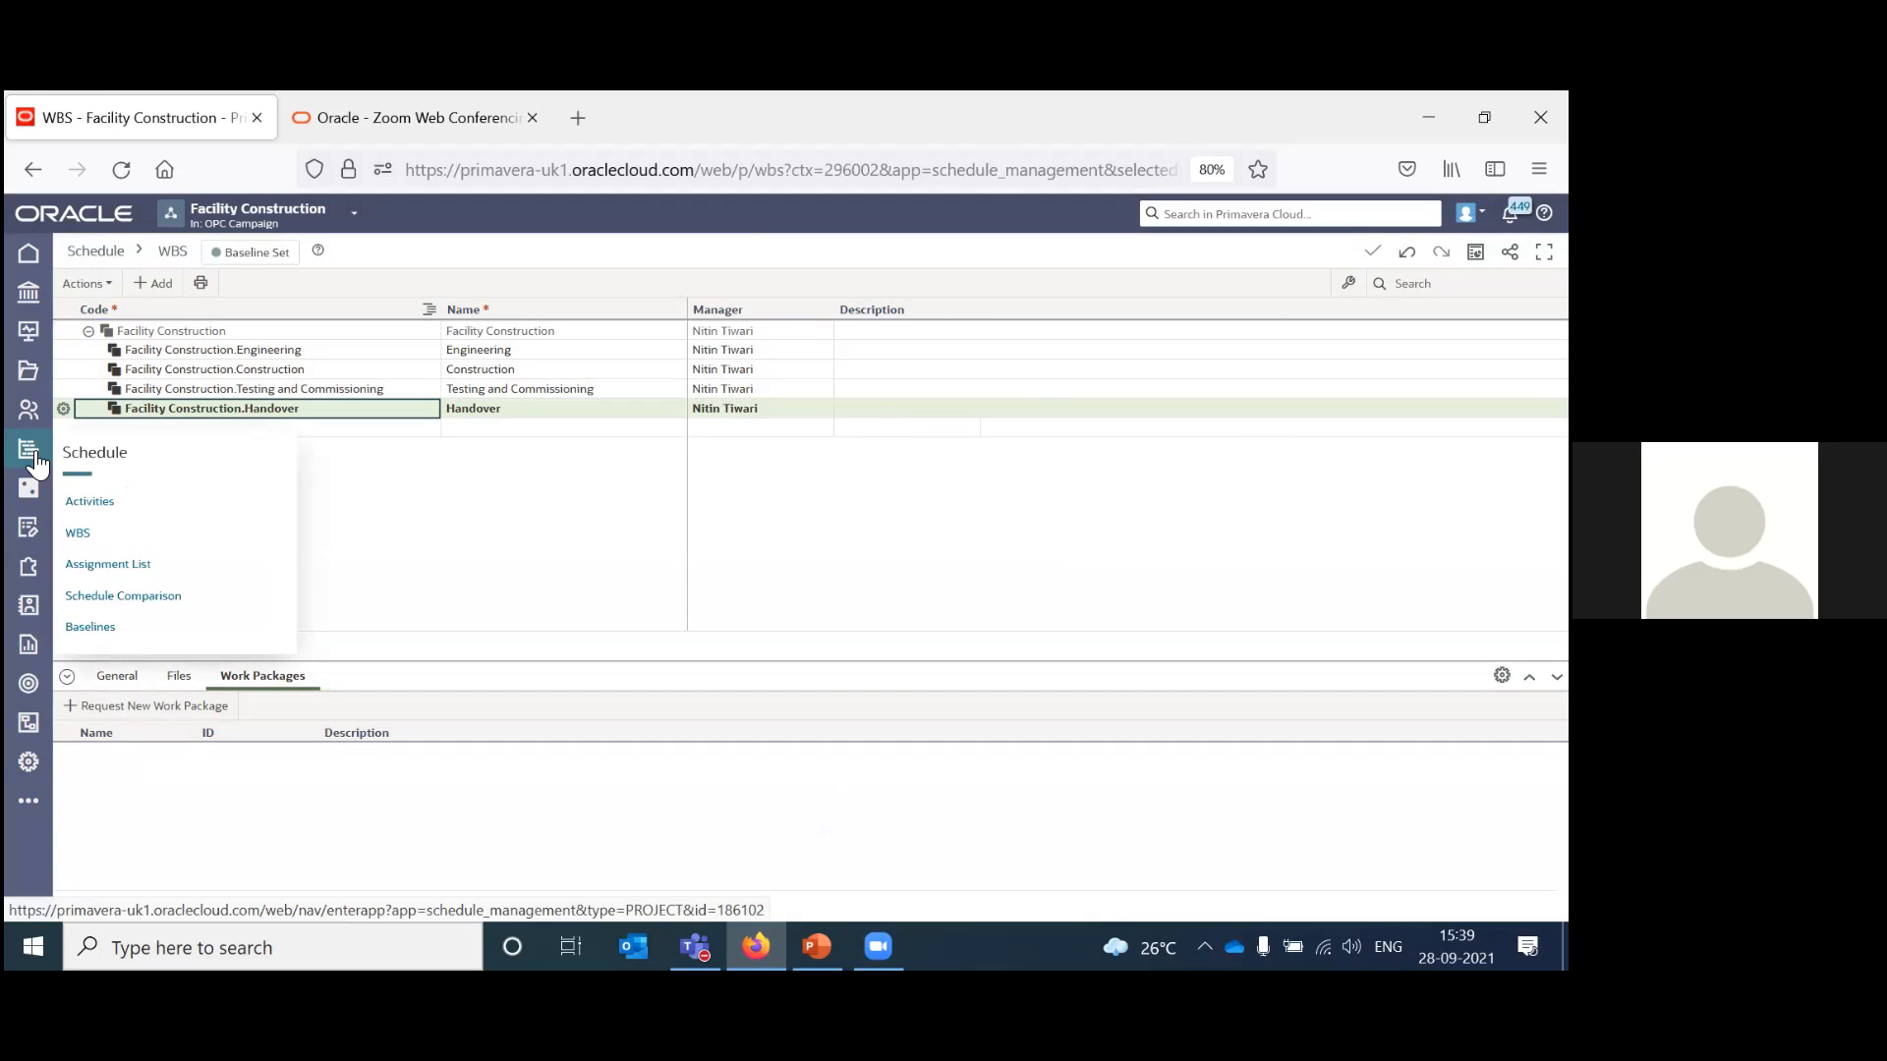
Open the project's schedule activities and widen the Gantt chart area beside the activity table.
left_click(89, 502)
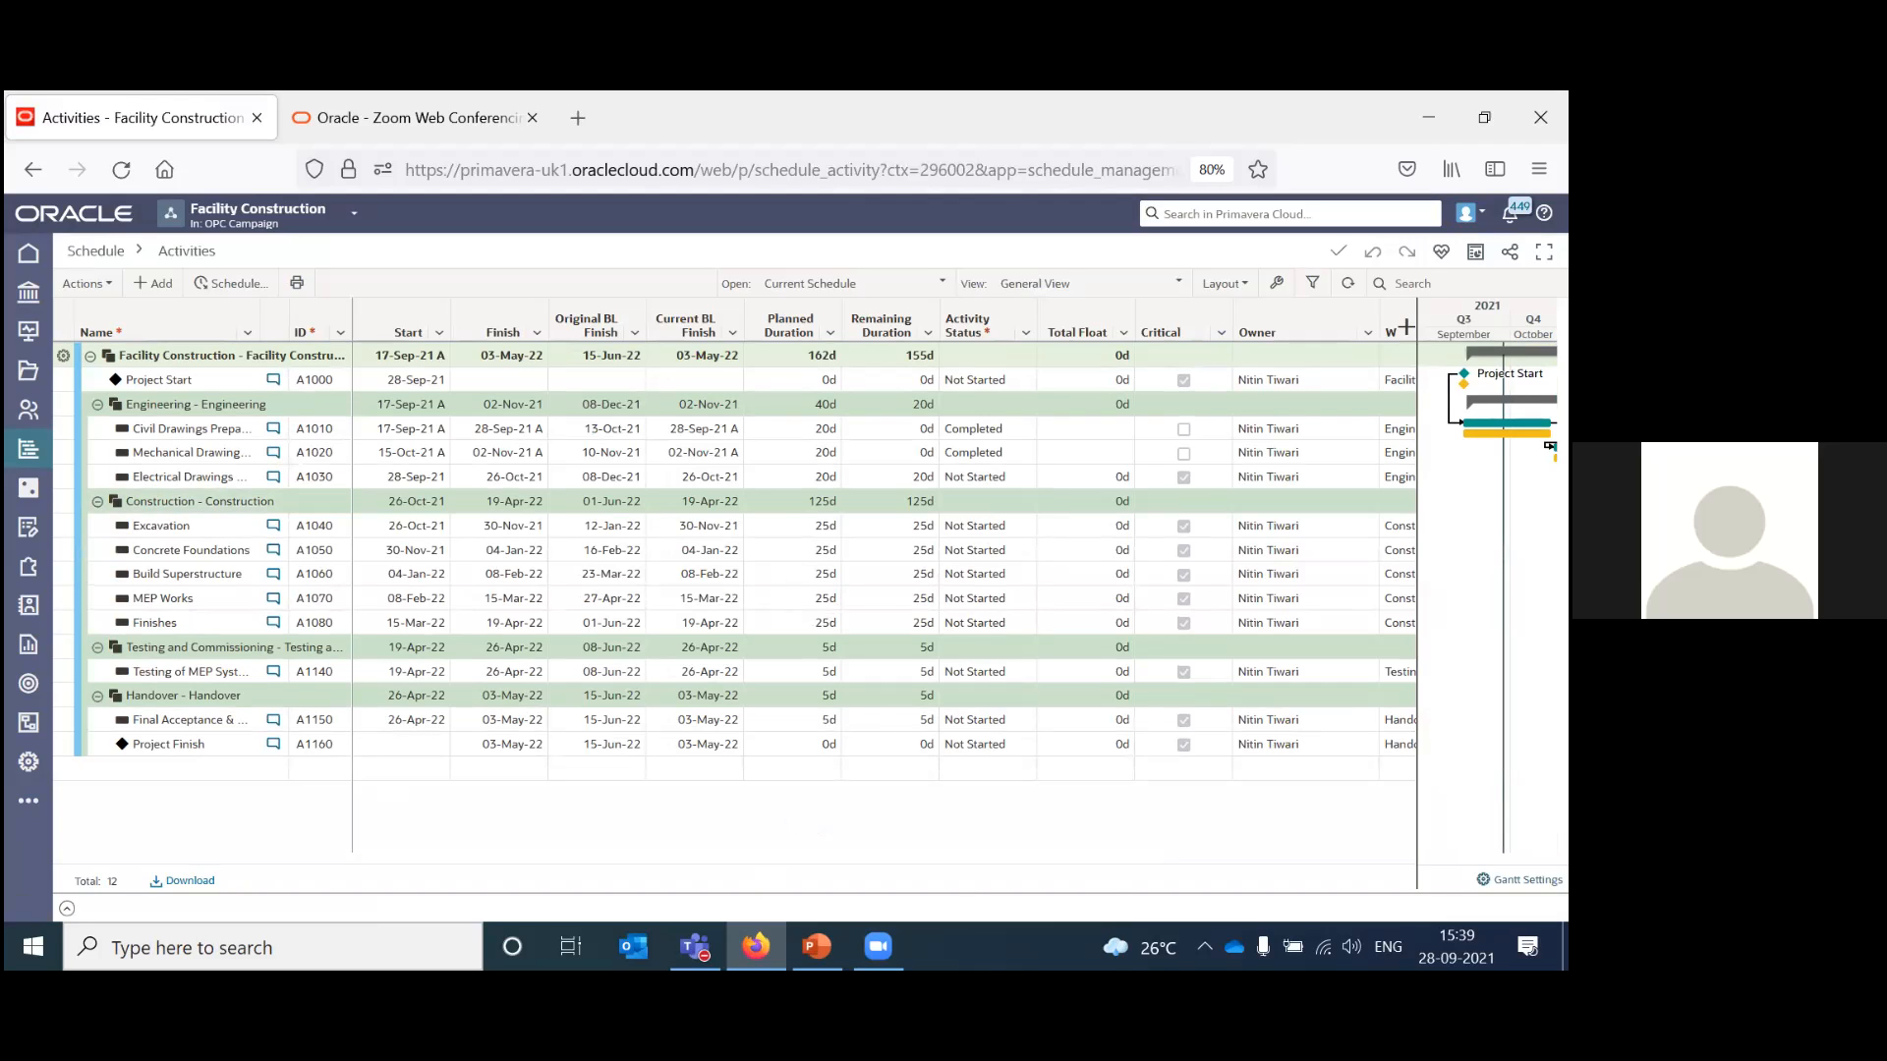
left_click_drag(1416, 663, 954, 668)
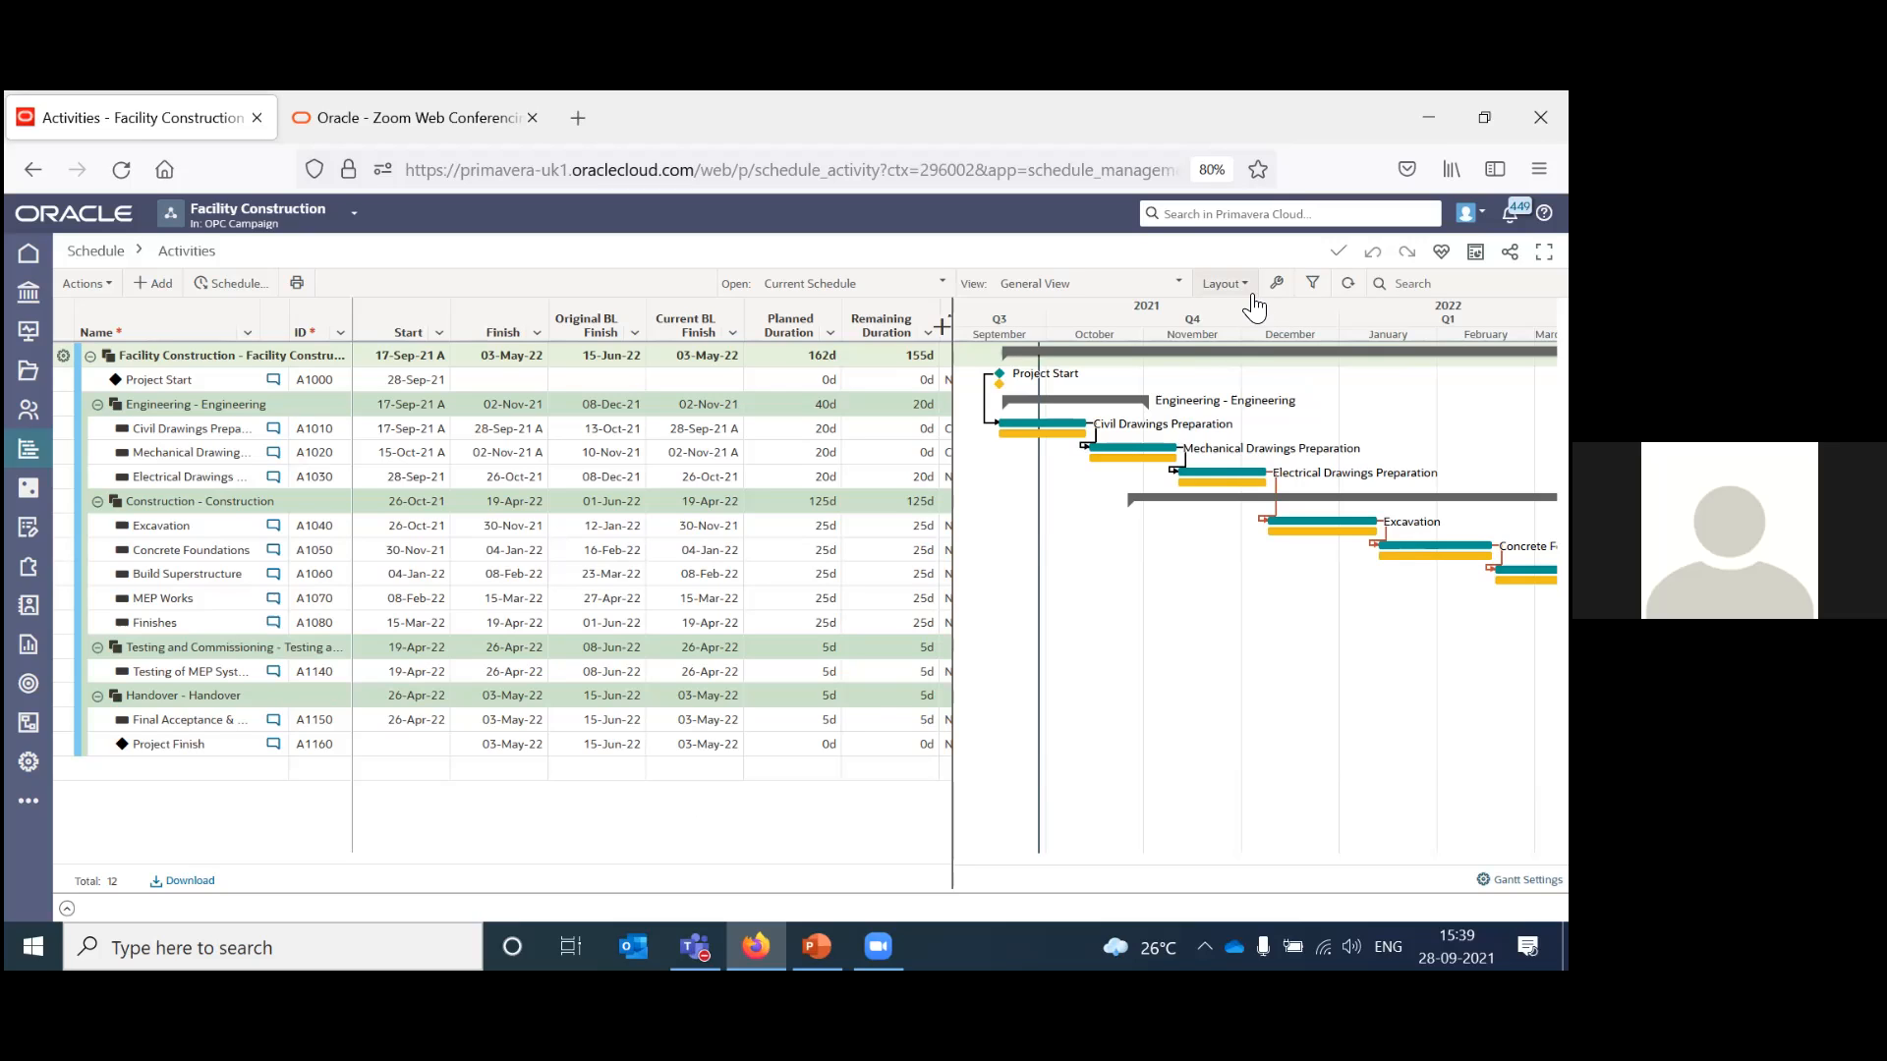
View the activities in the Grid layout and switch back to the Gantt layout.
left_click(1247, 290)
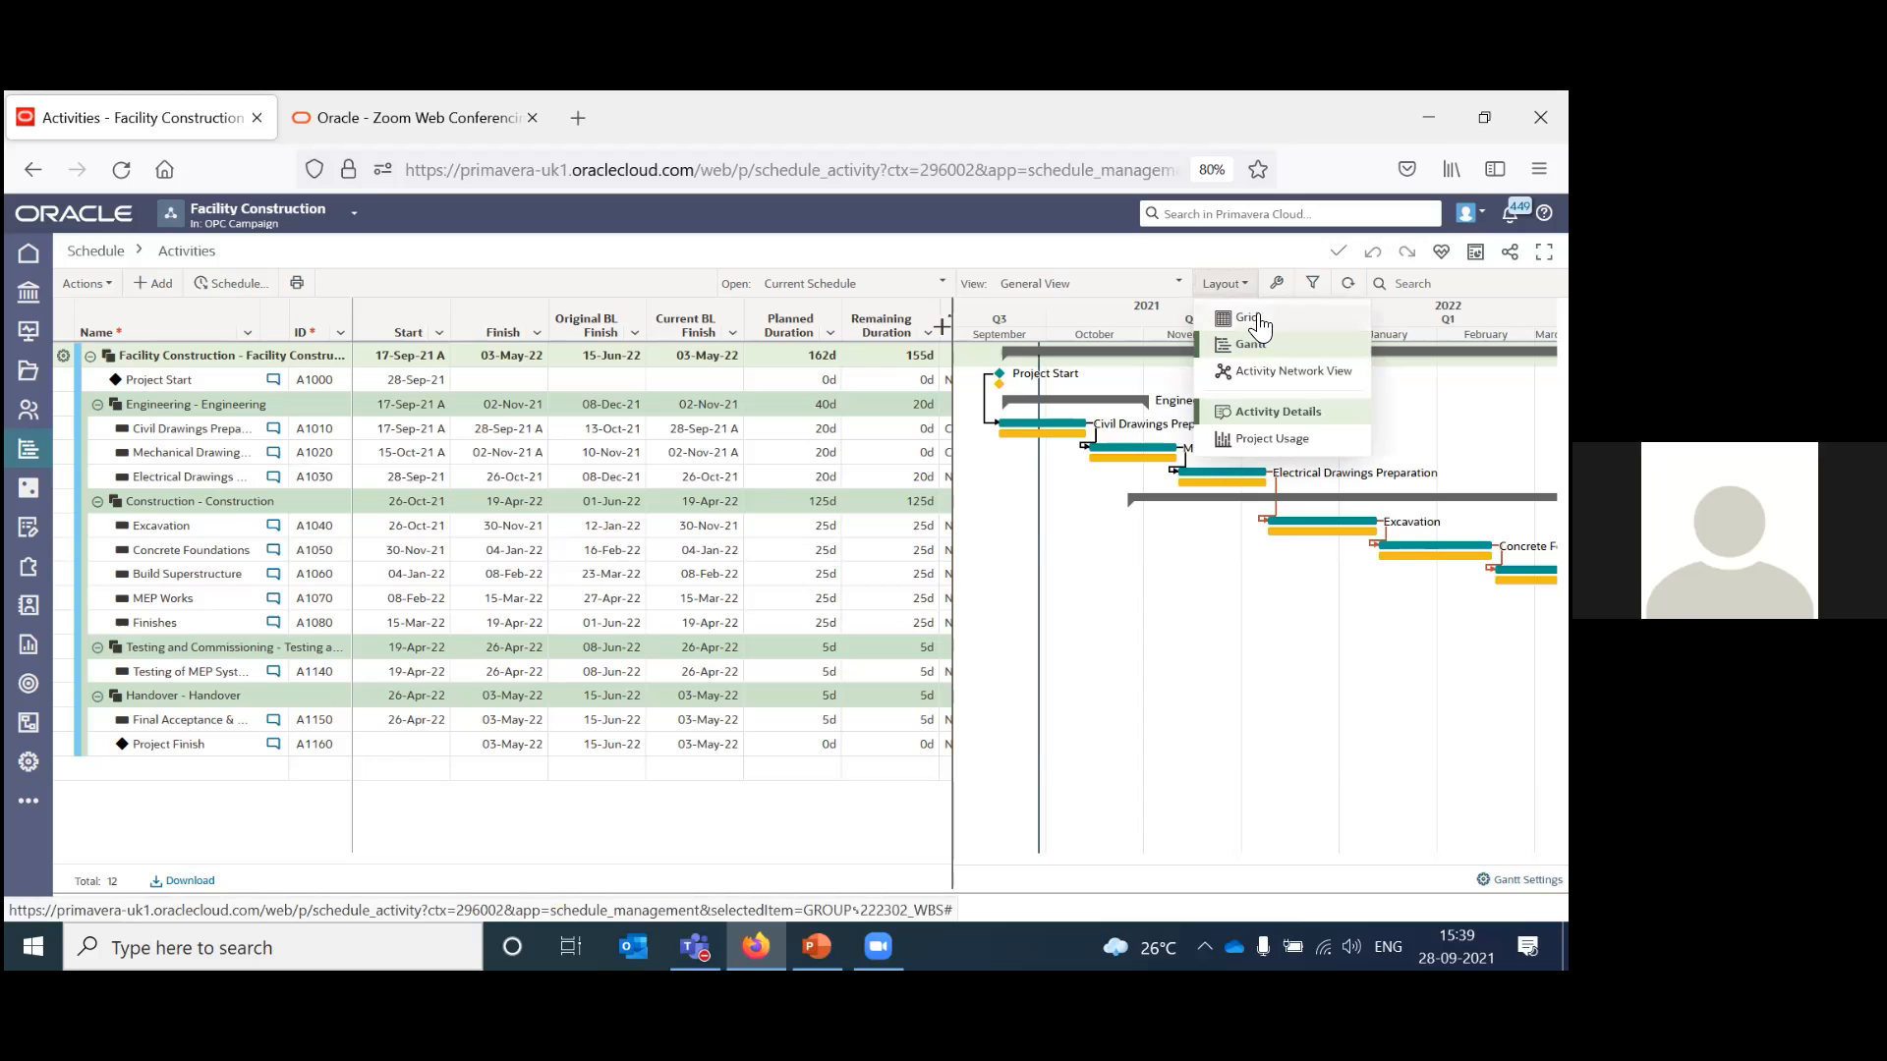
left_click(1255, 320)
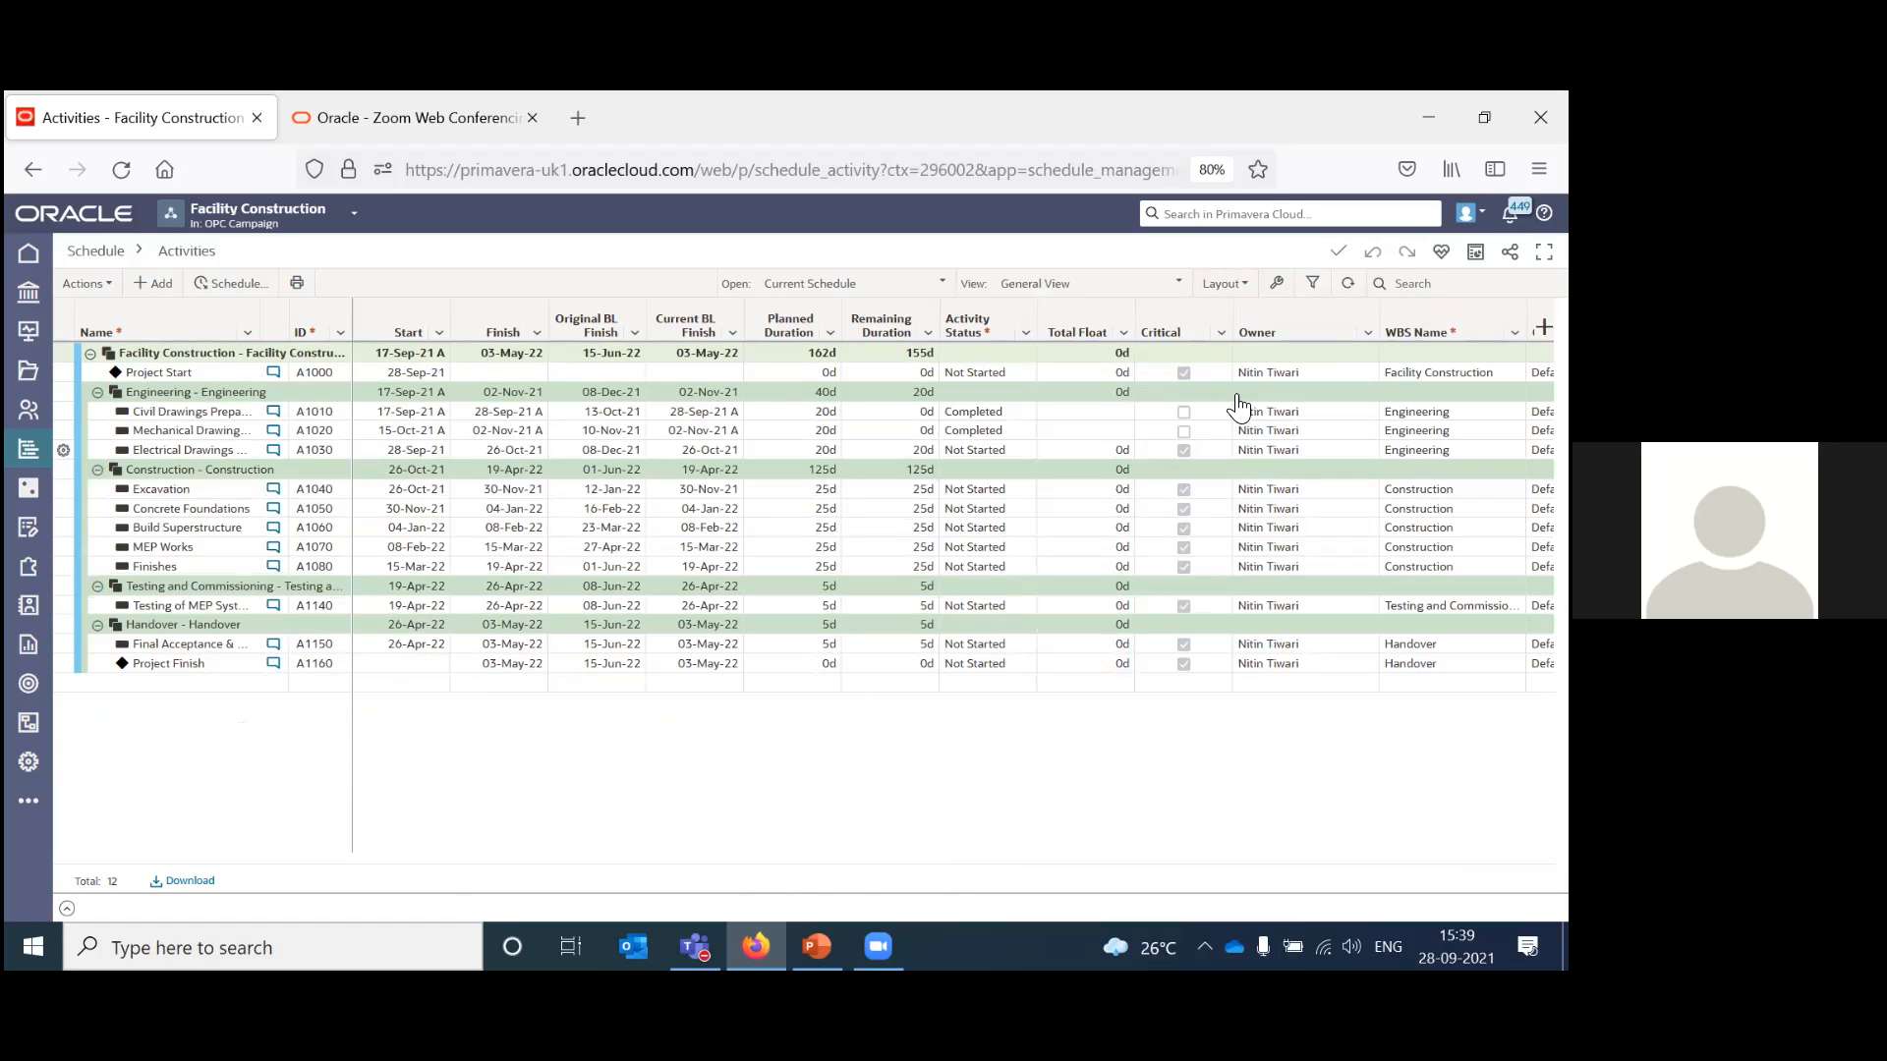
left_click(1246, 285)
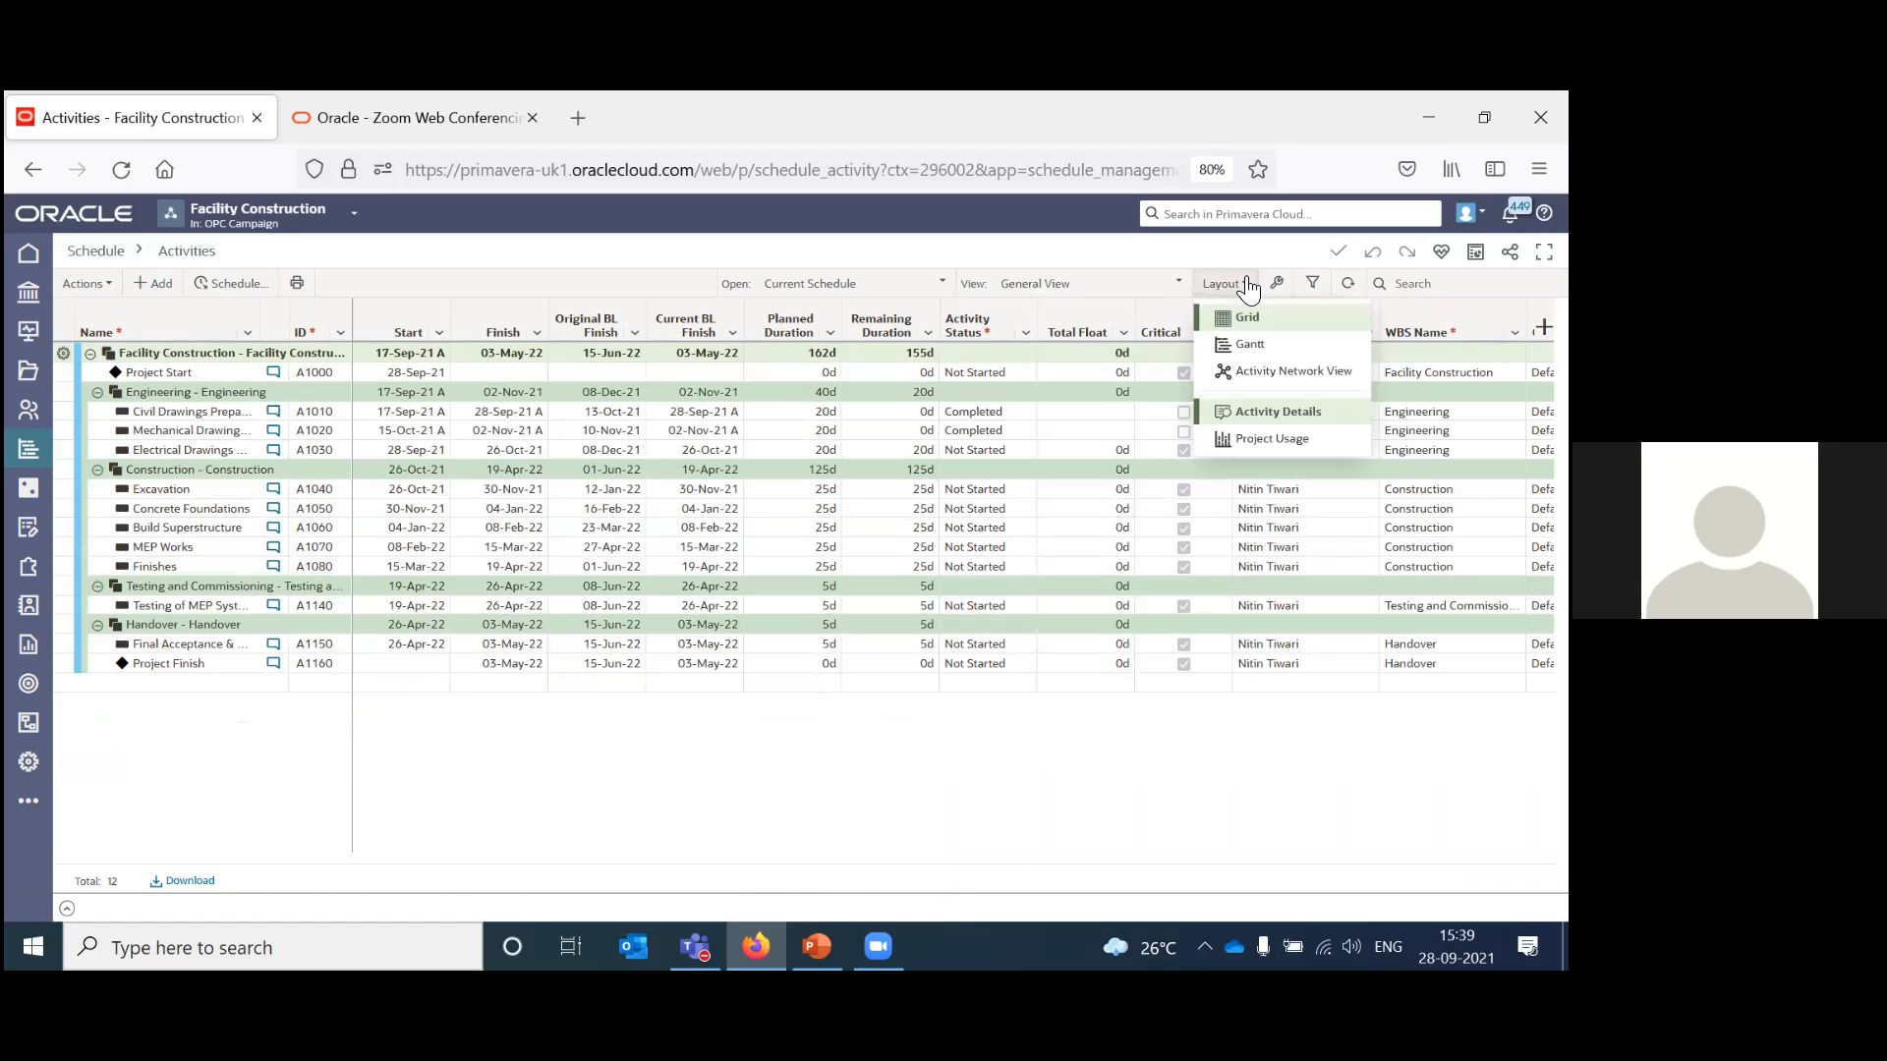
left_click(1260, 339)
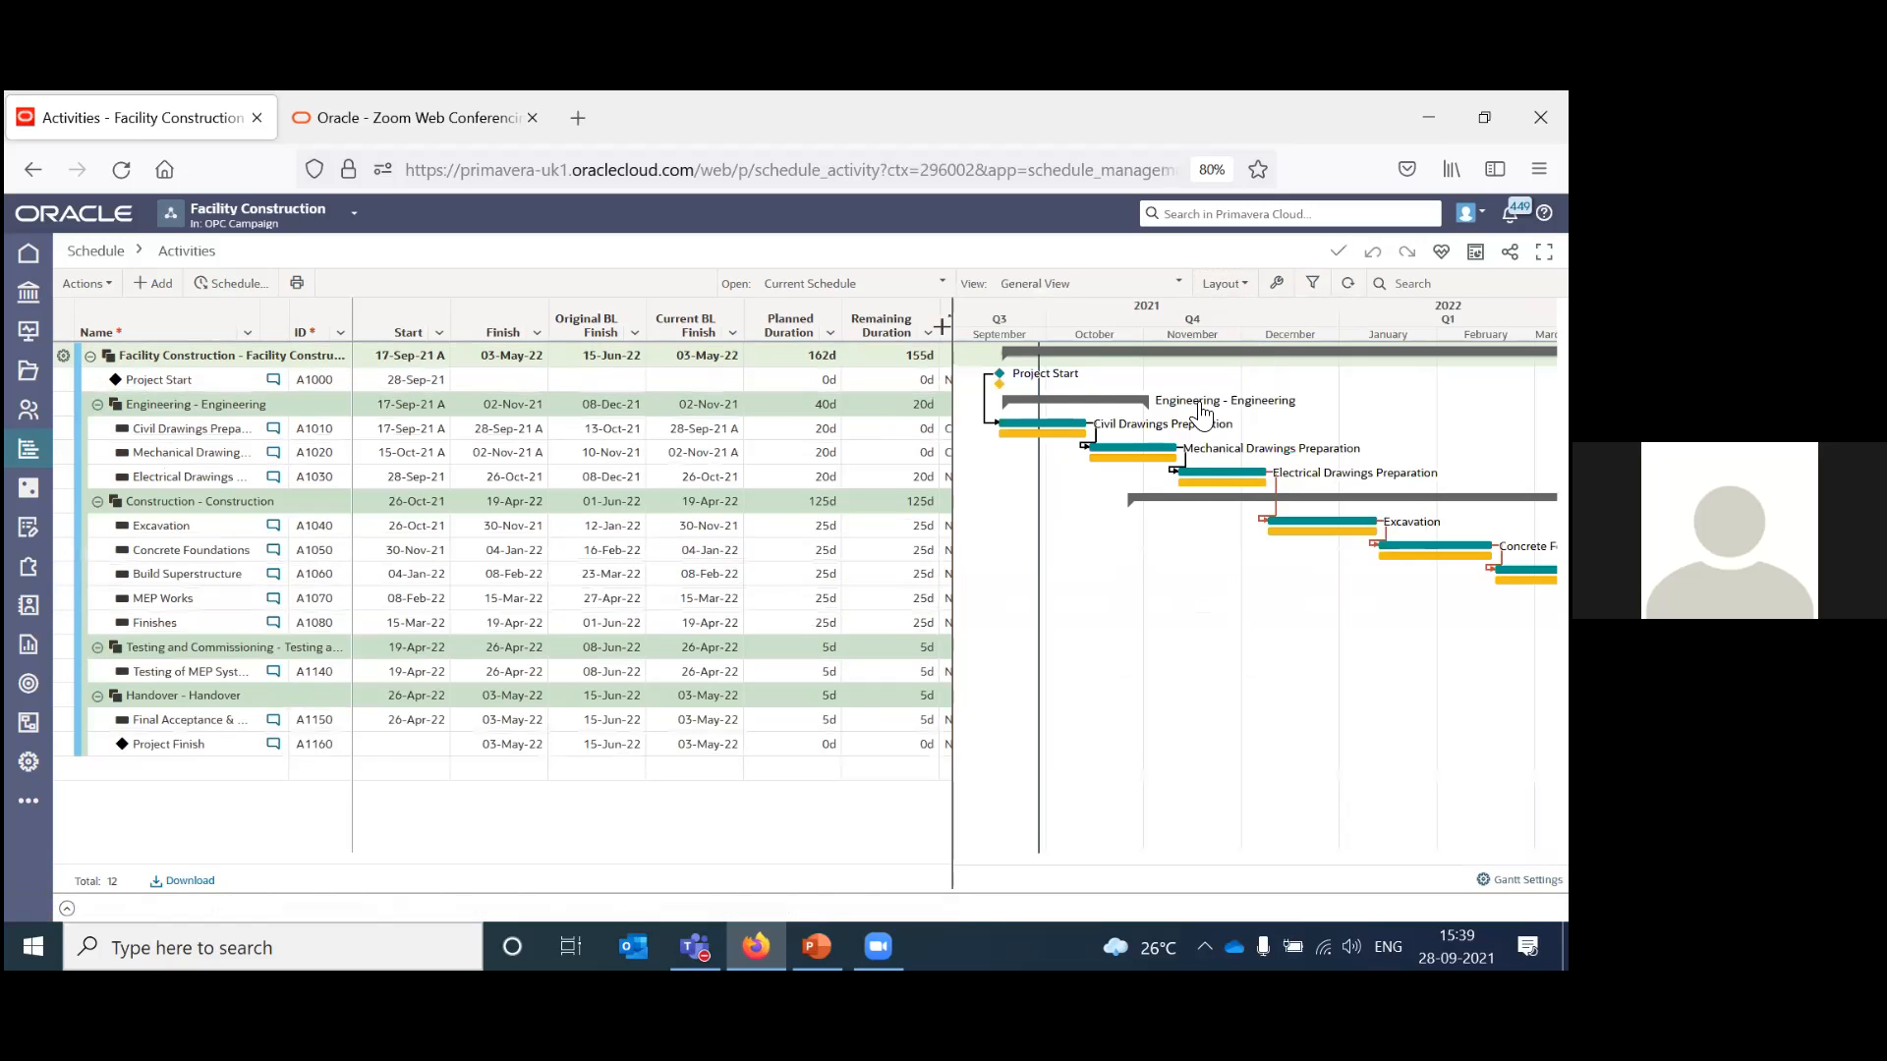
Examine the activity relationships in the Activity Network View from Engineering into Construction, then return to the Grid layout.
left_click(1244, 287)
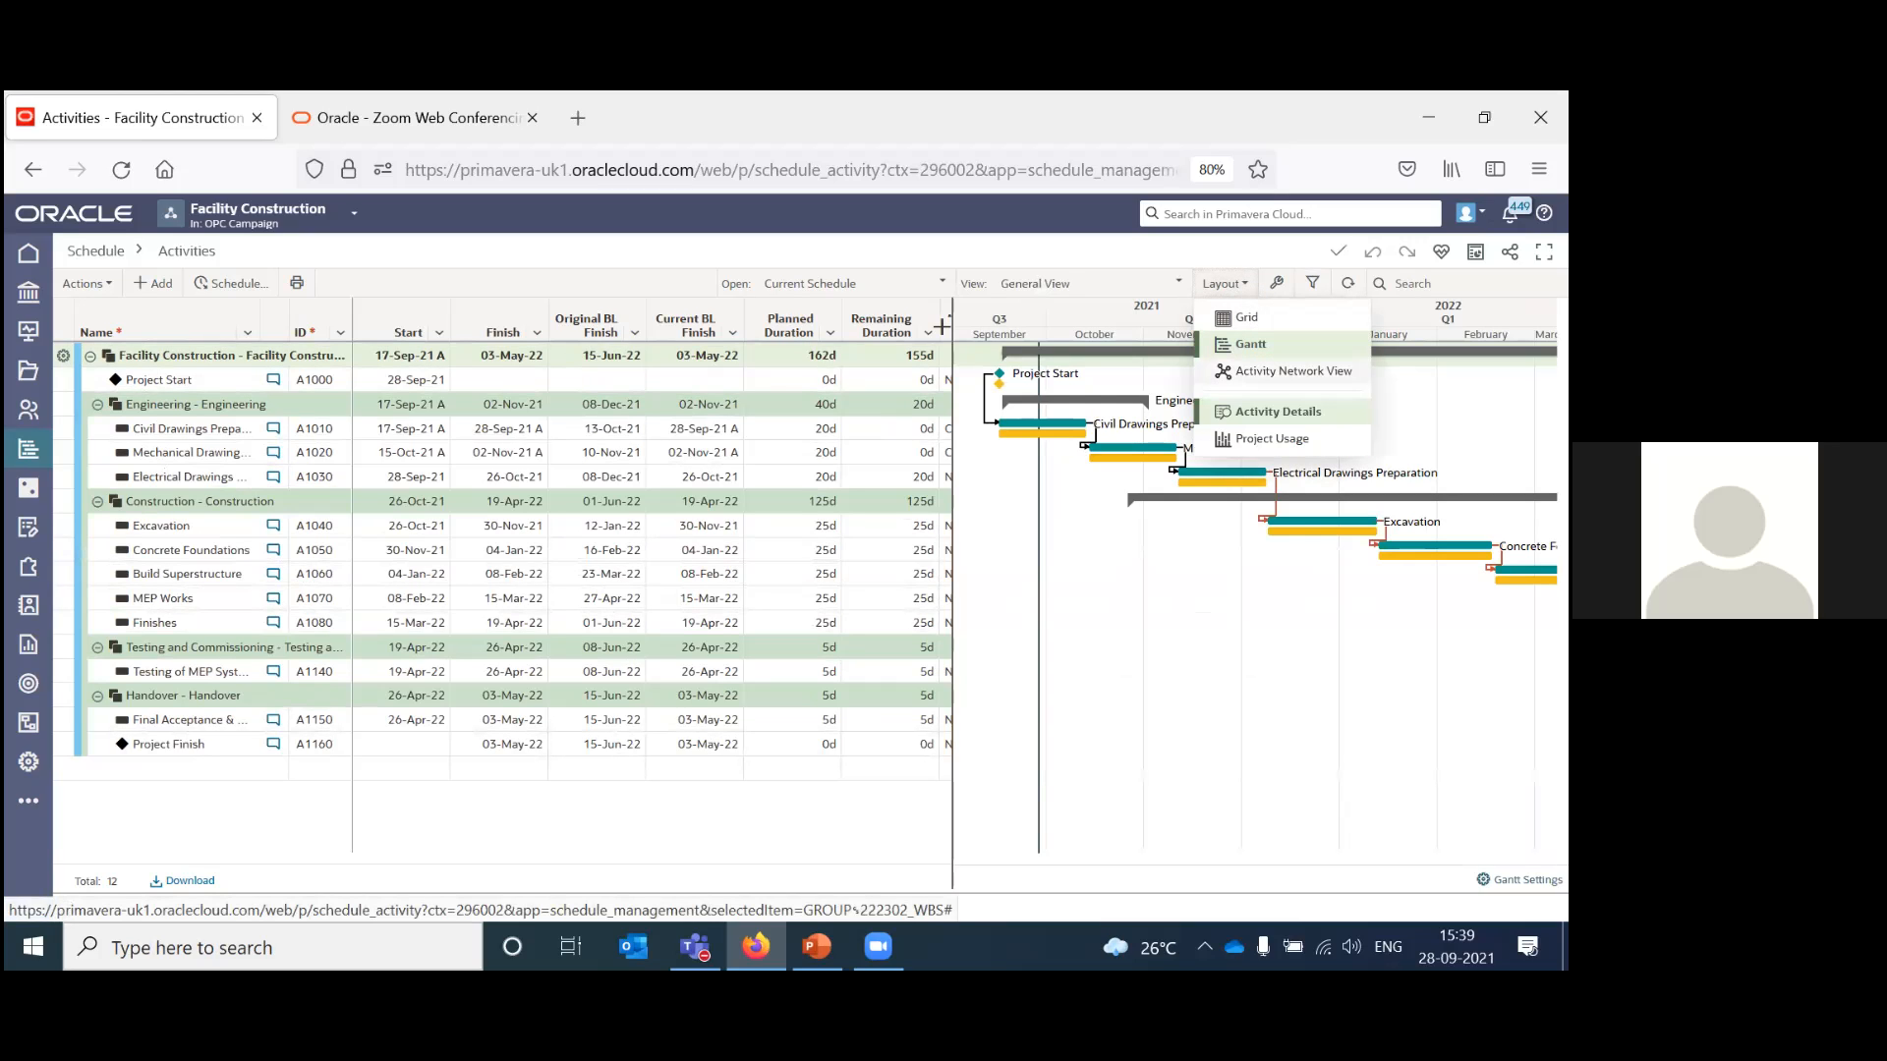
left_click(1288, 371)
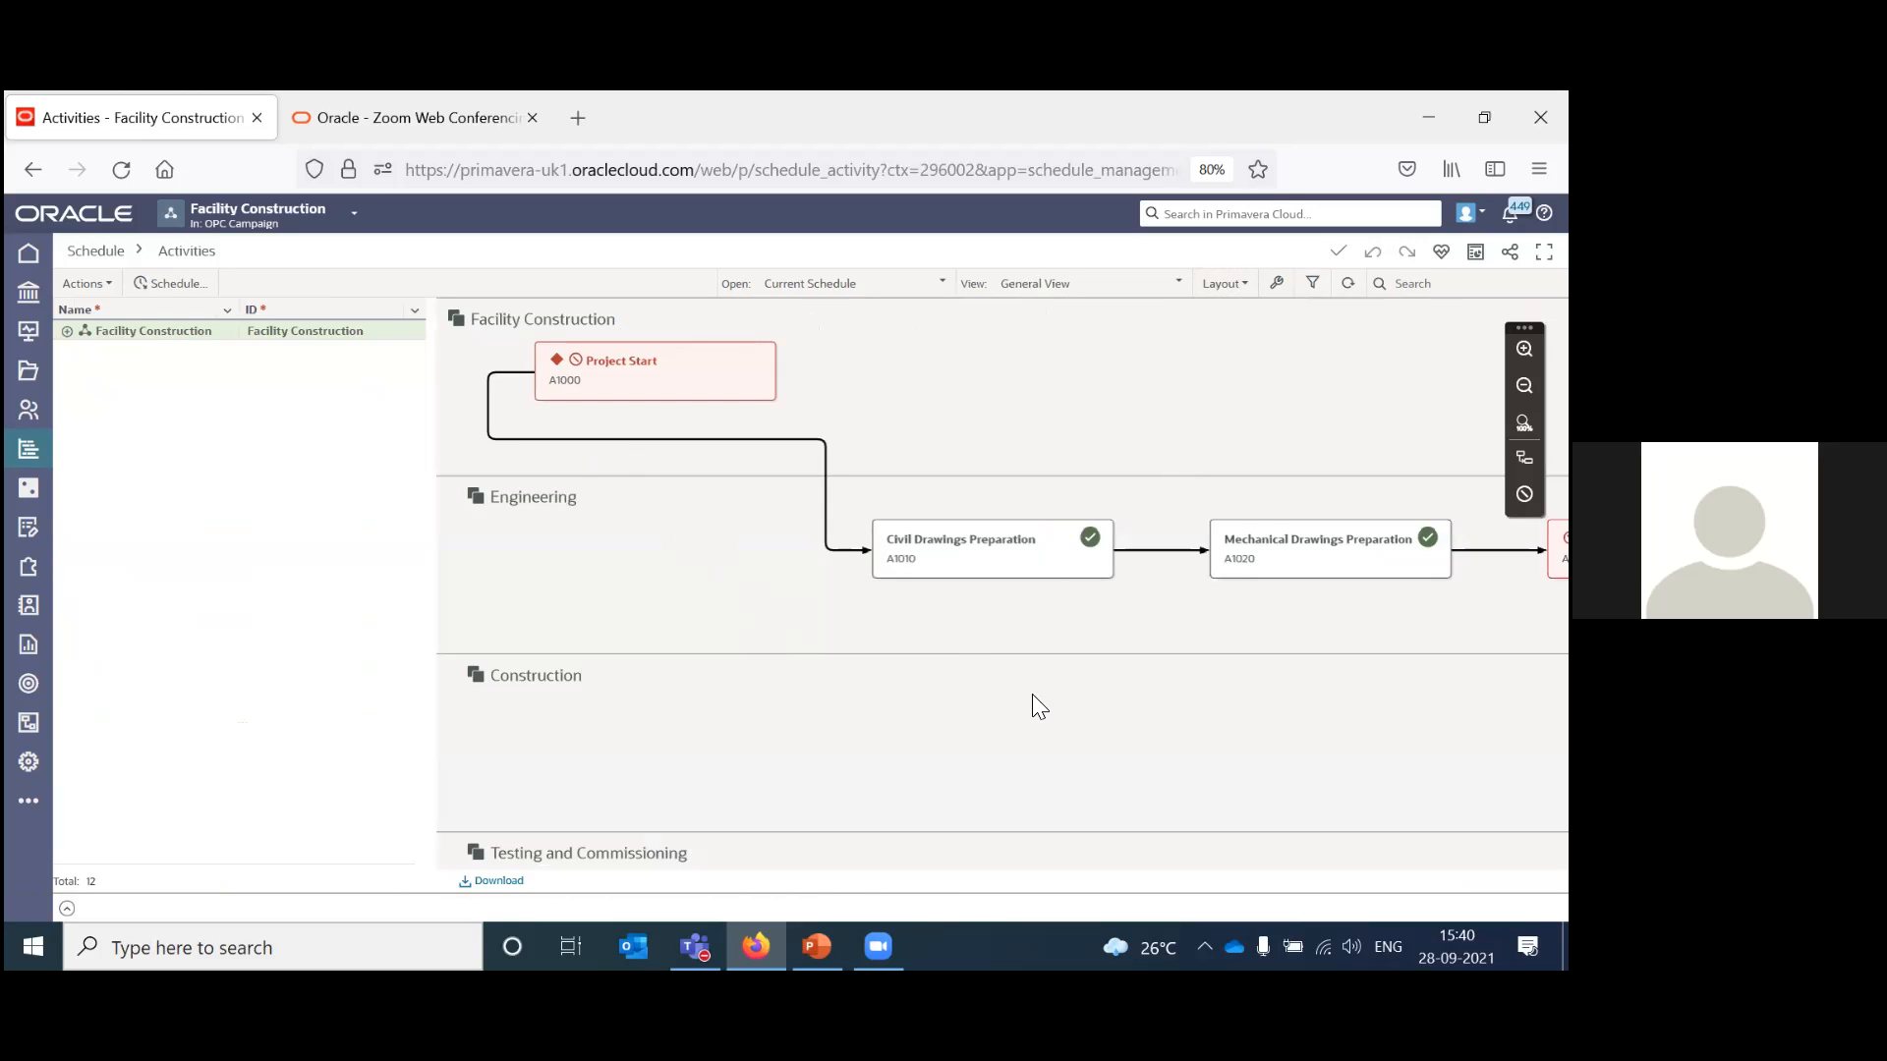
left_click_drag(688, 867, 938, 882)
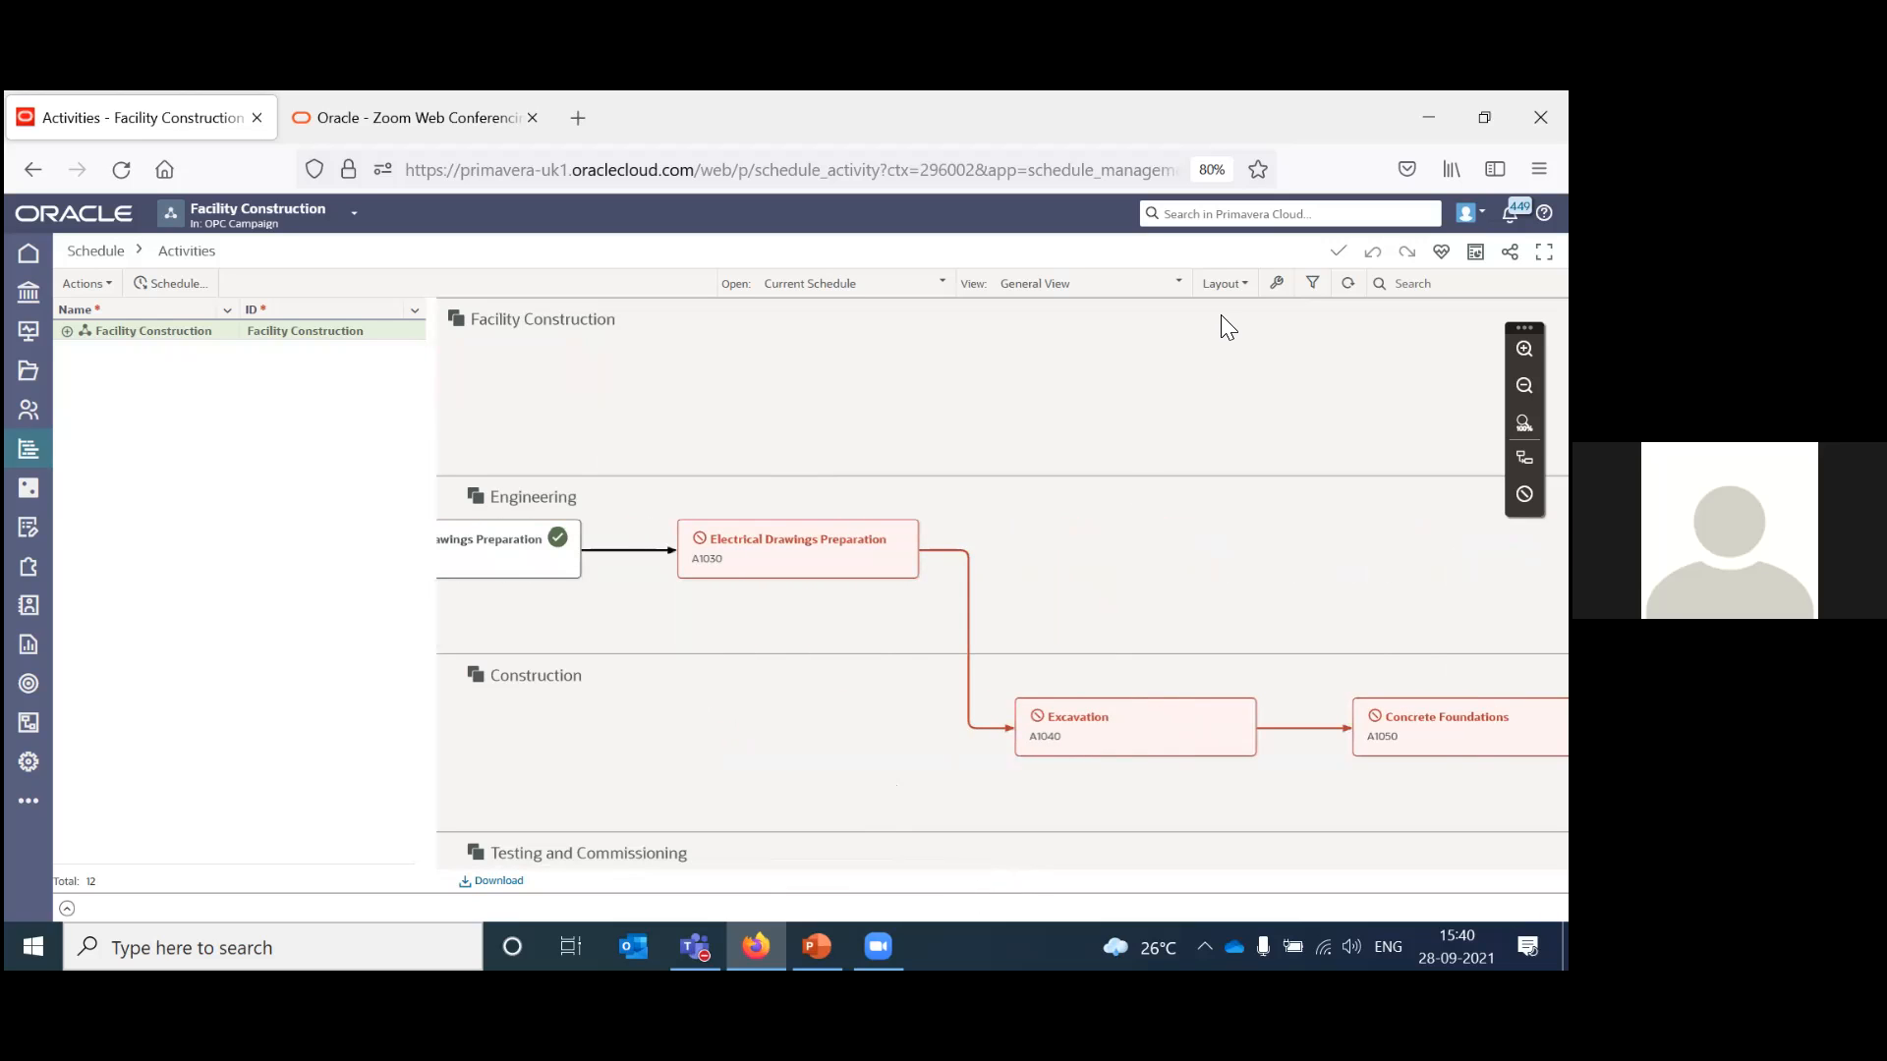
left_click(1223, 285)
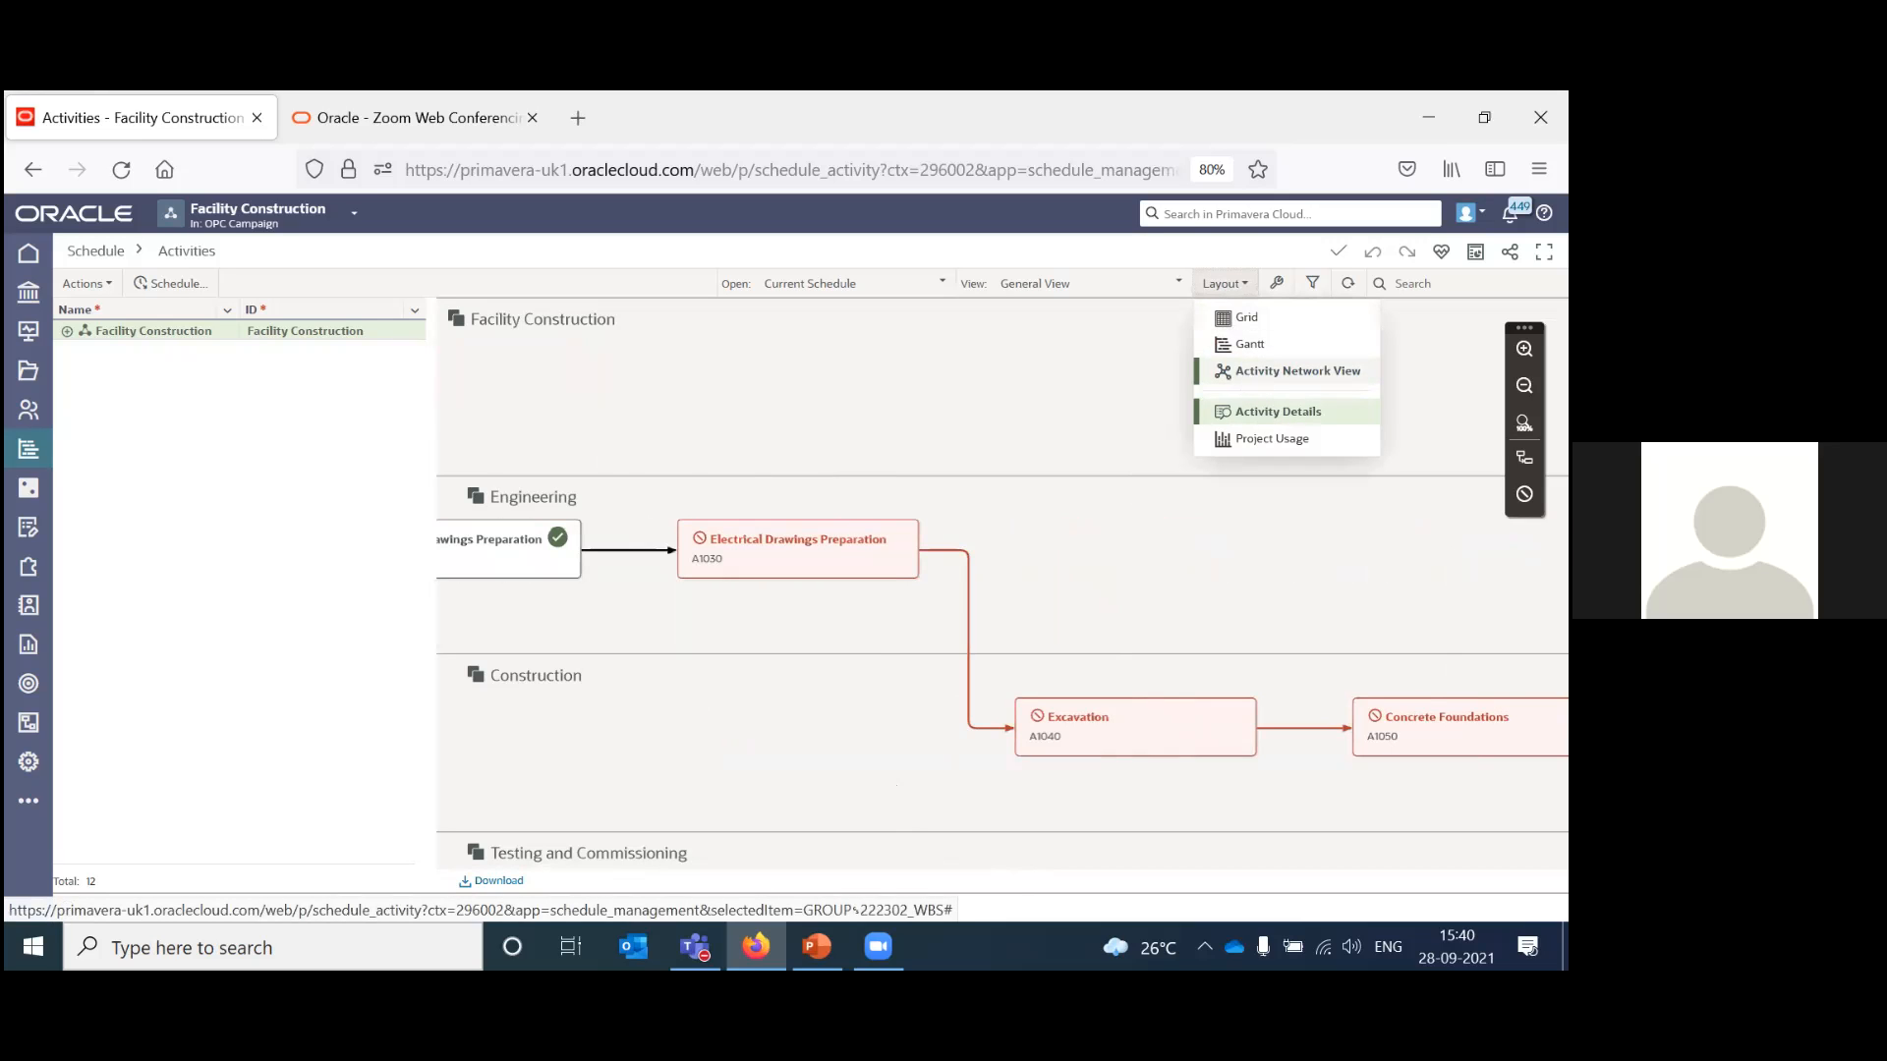
left_click(1250, 327)
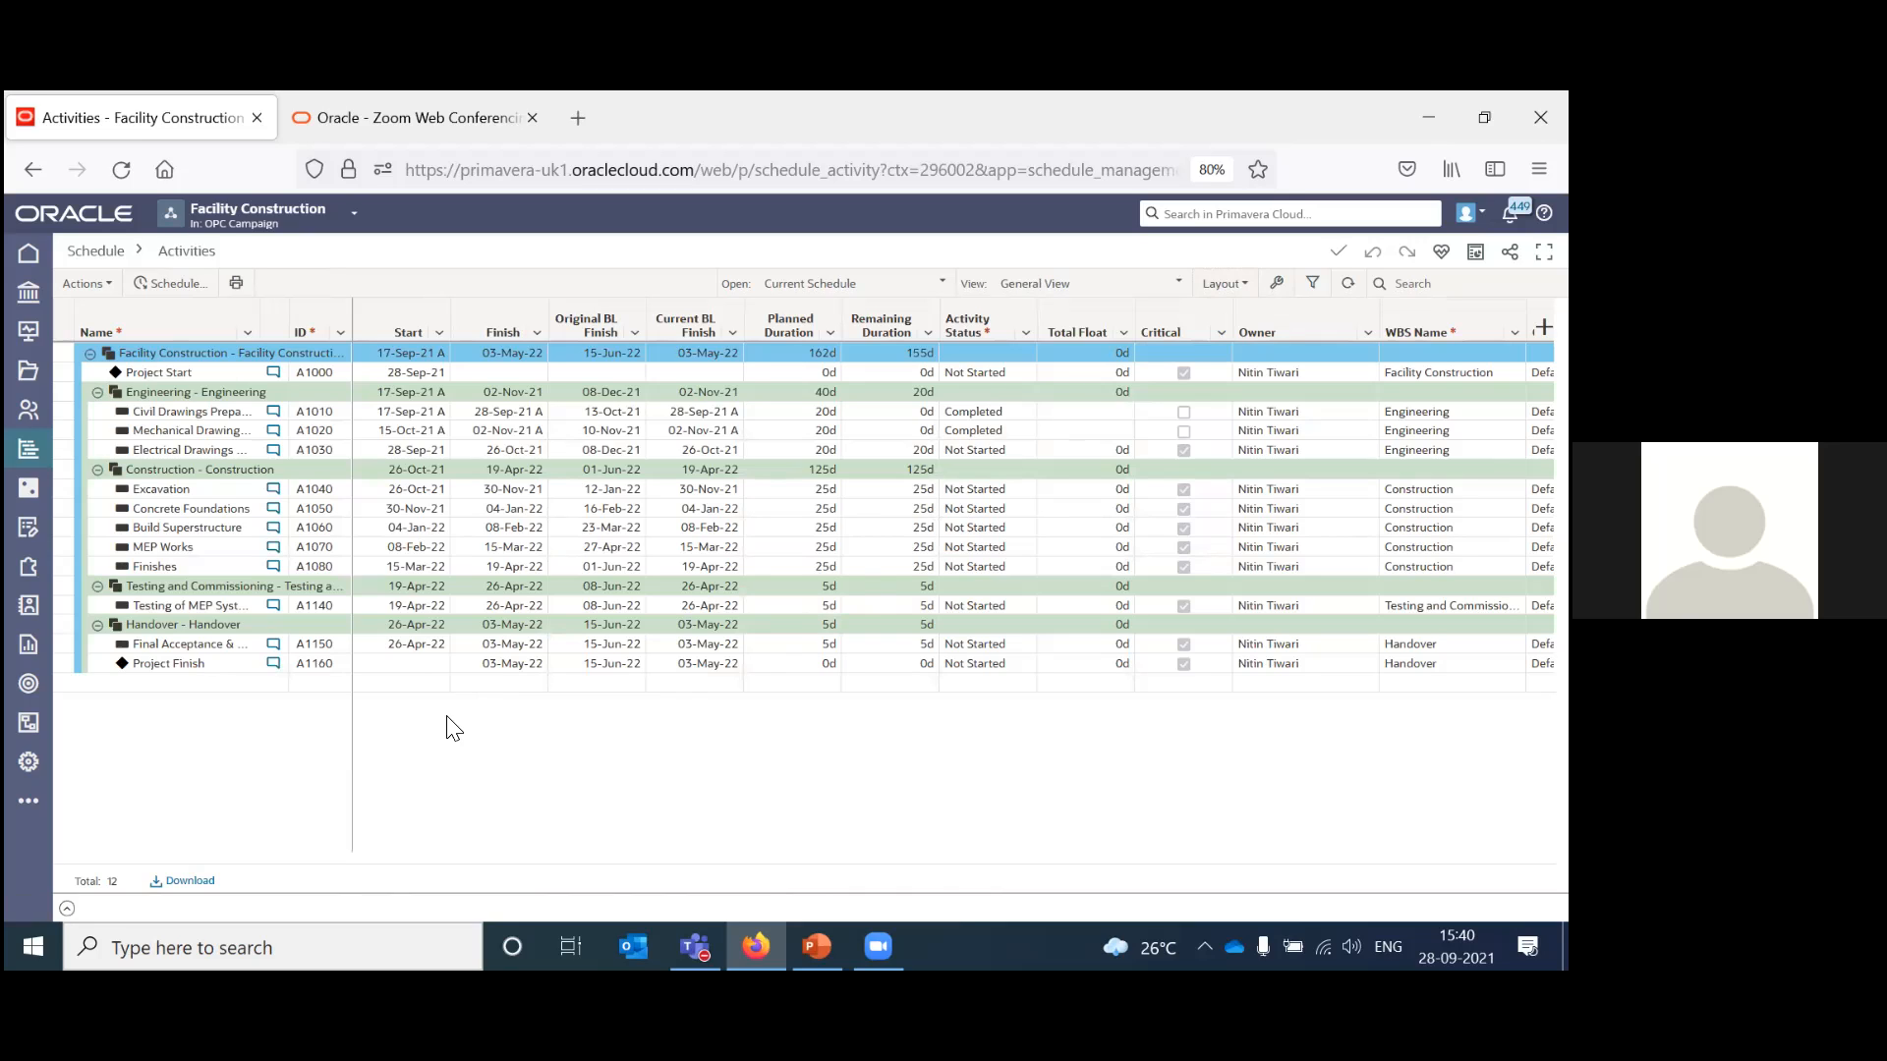
Add a new activity below Project Finish in the Handover group and delete it again.
left_click(177, 684)
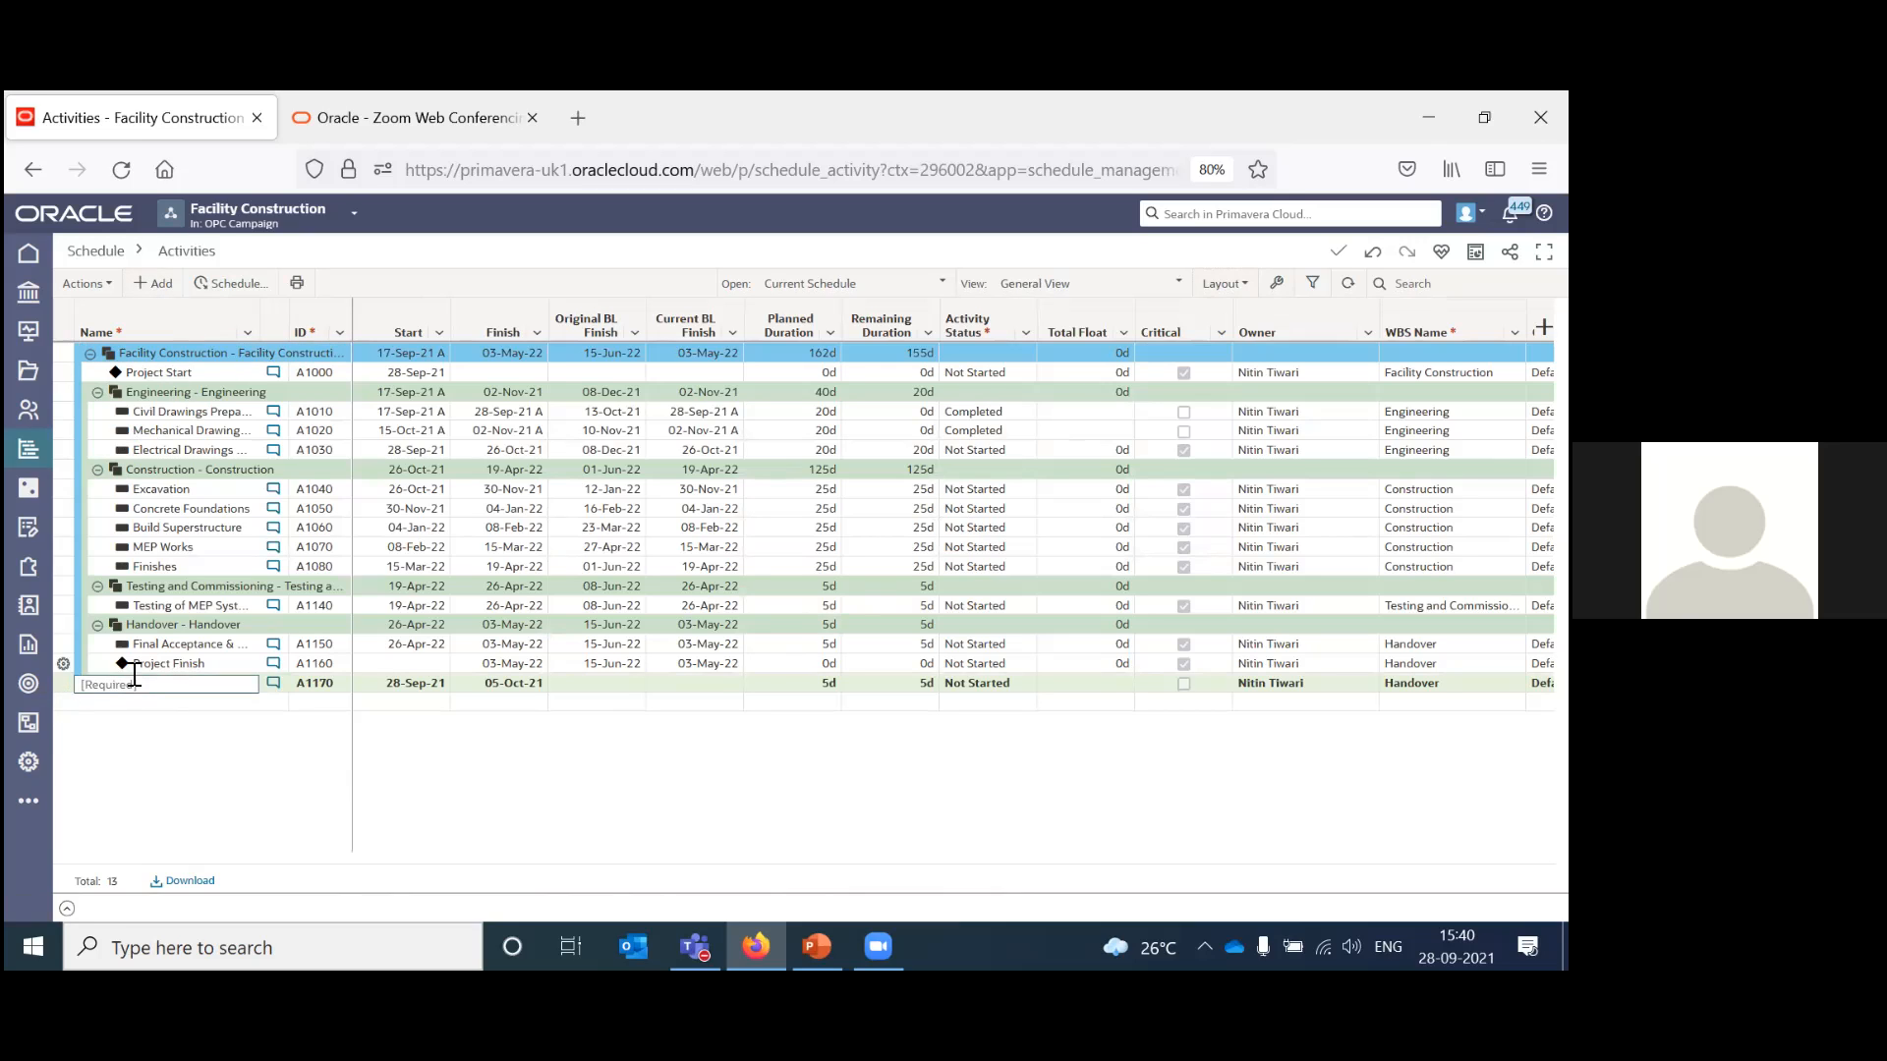
left_click(64, 685)
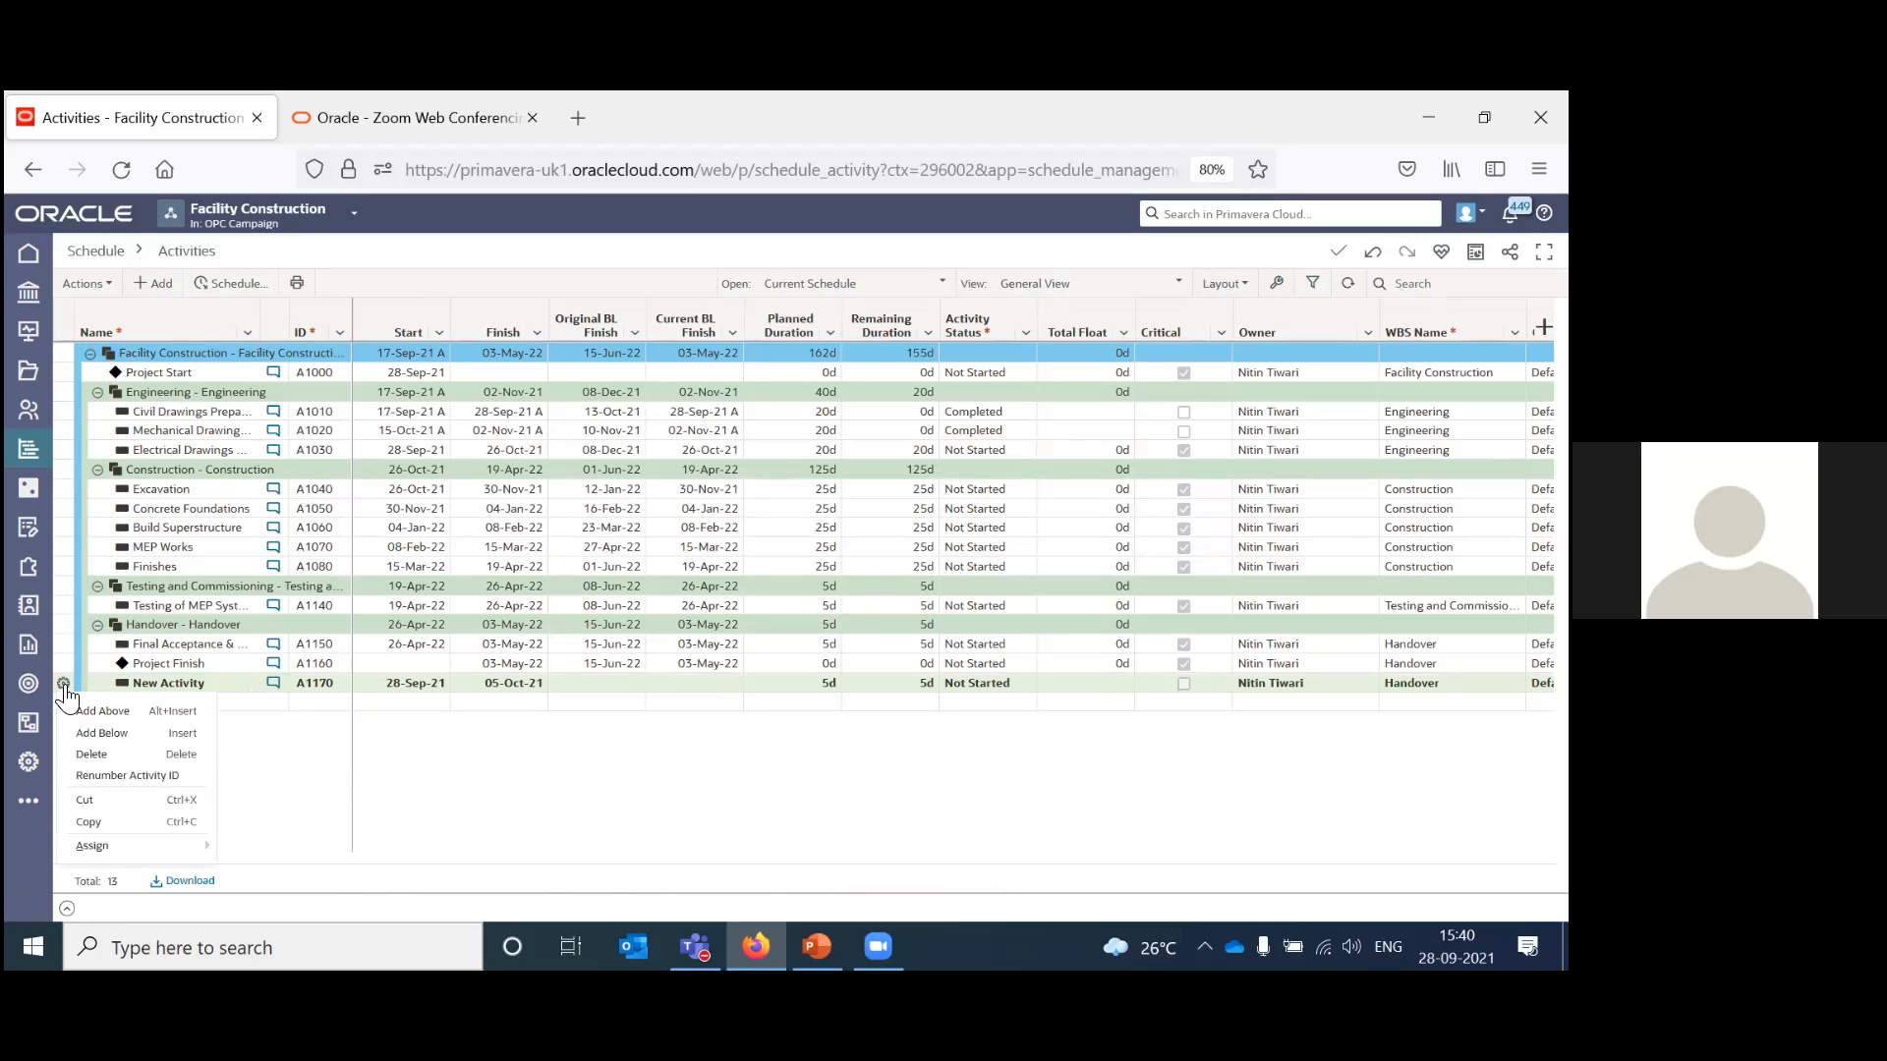
left_click(118, 755)
left_click(946, 532)
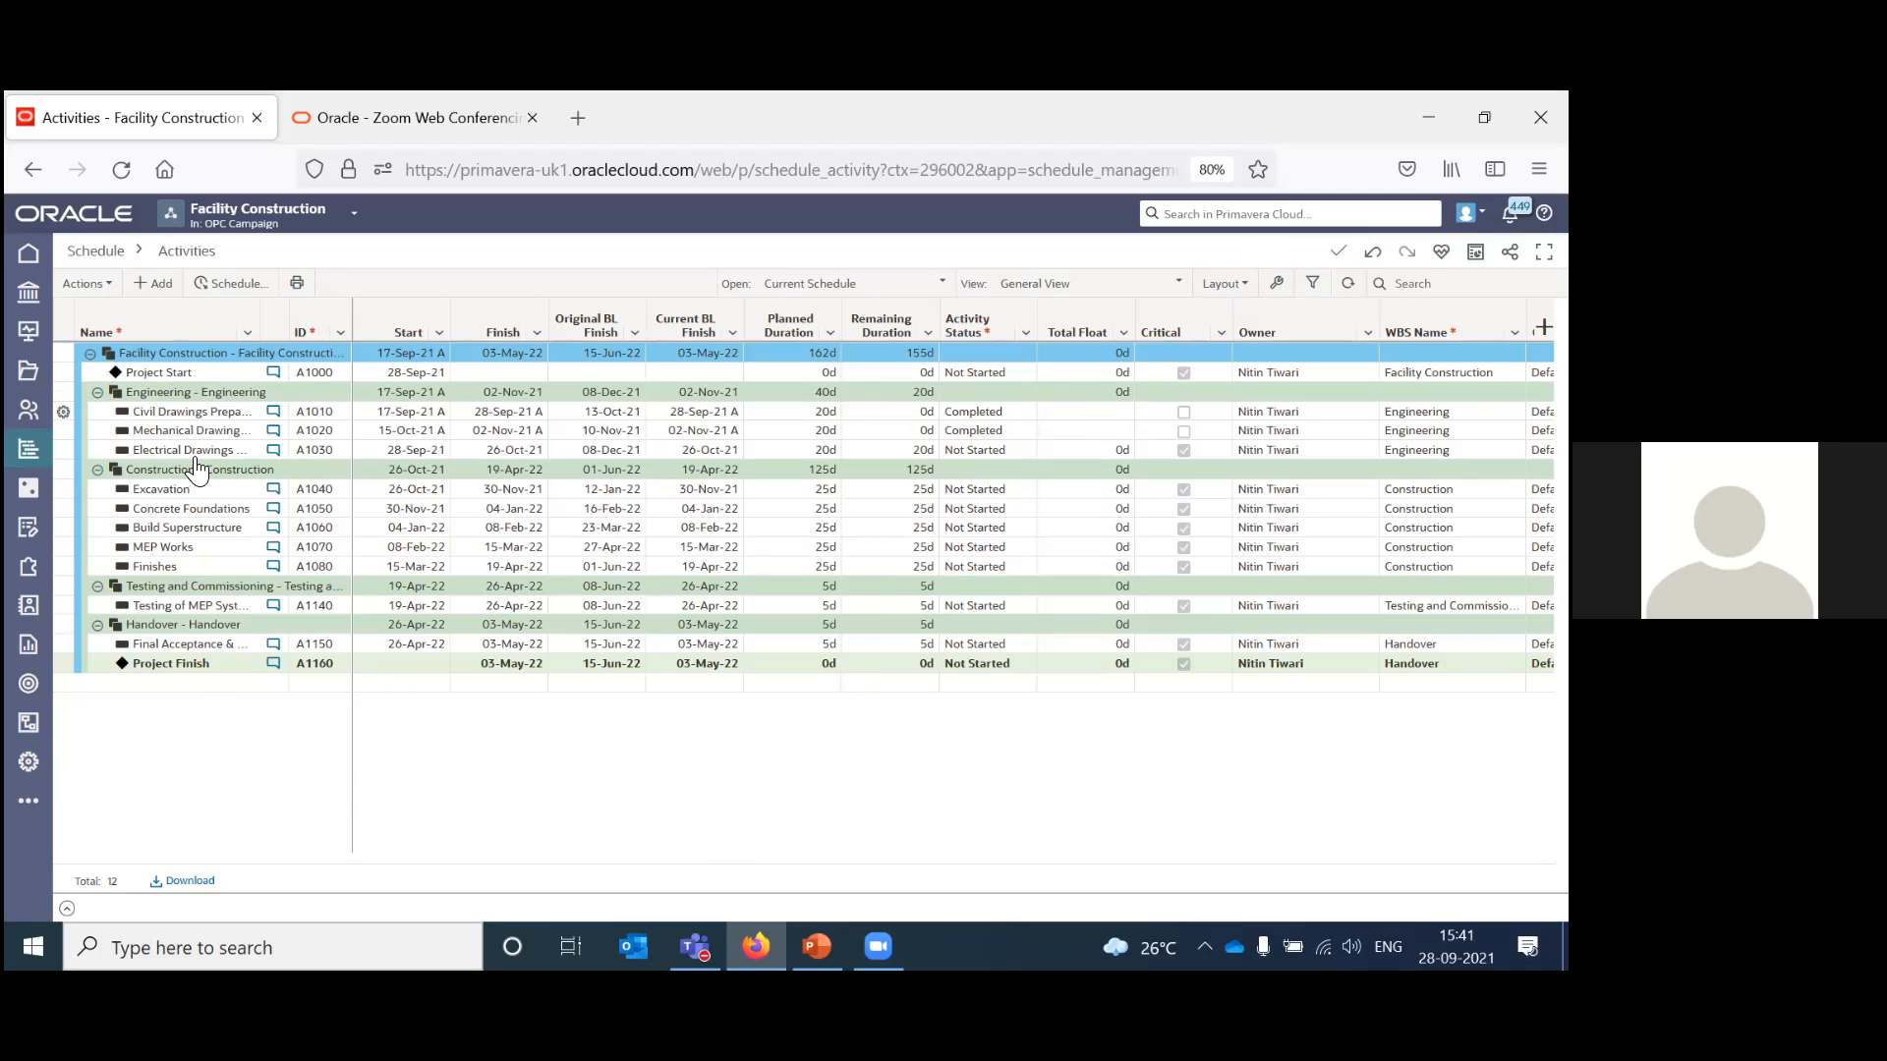
Show the resource assignments of the Civil Drawings Preparation activity in an enlarged activity details area.
left_click_drag(200, 668, 172, 418)
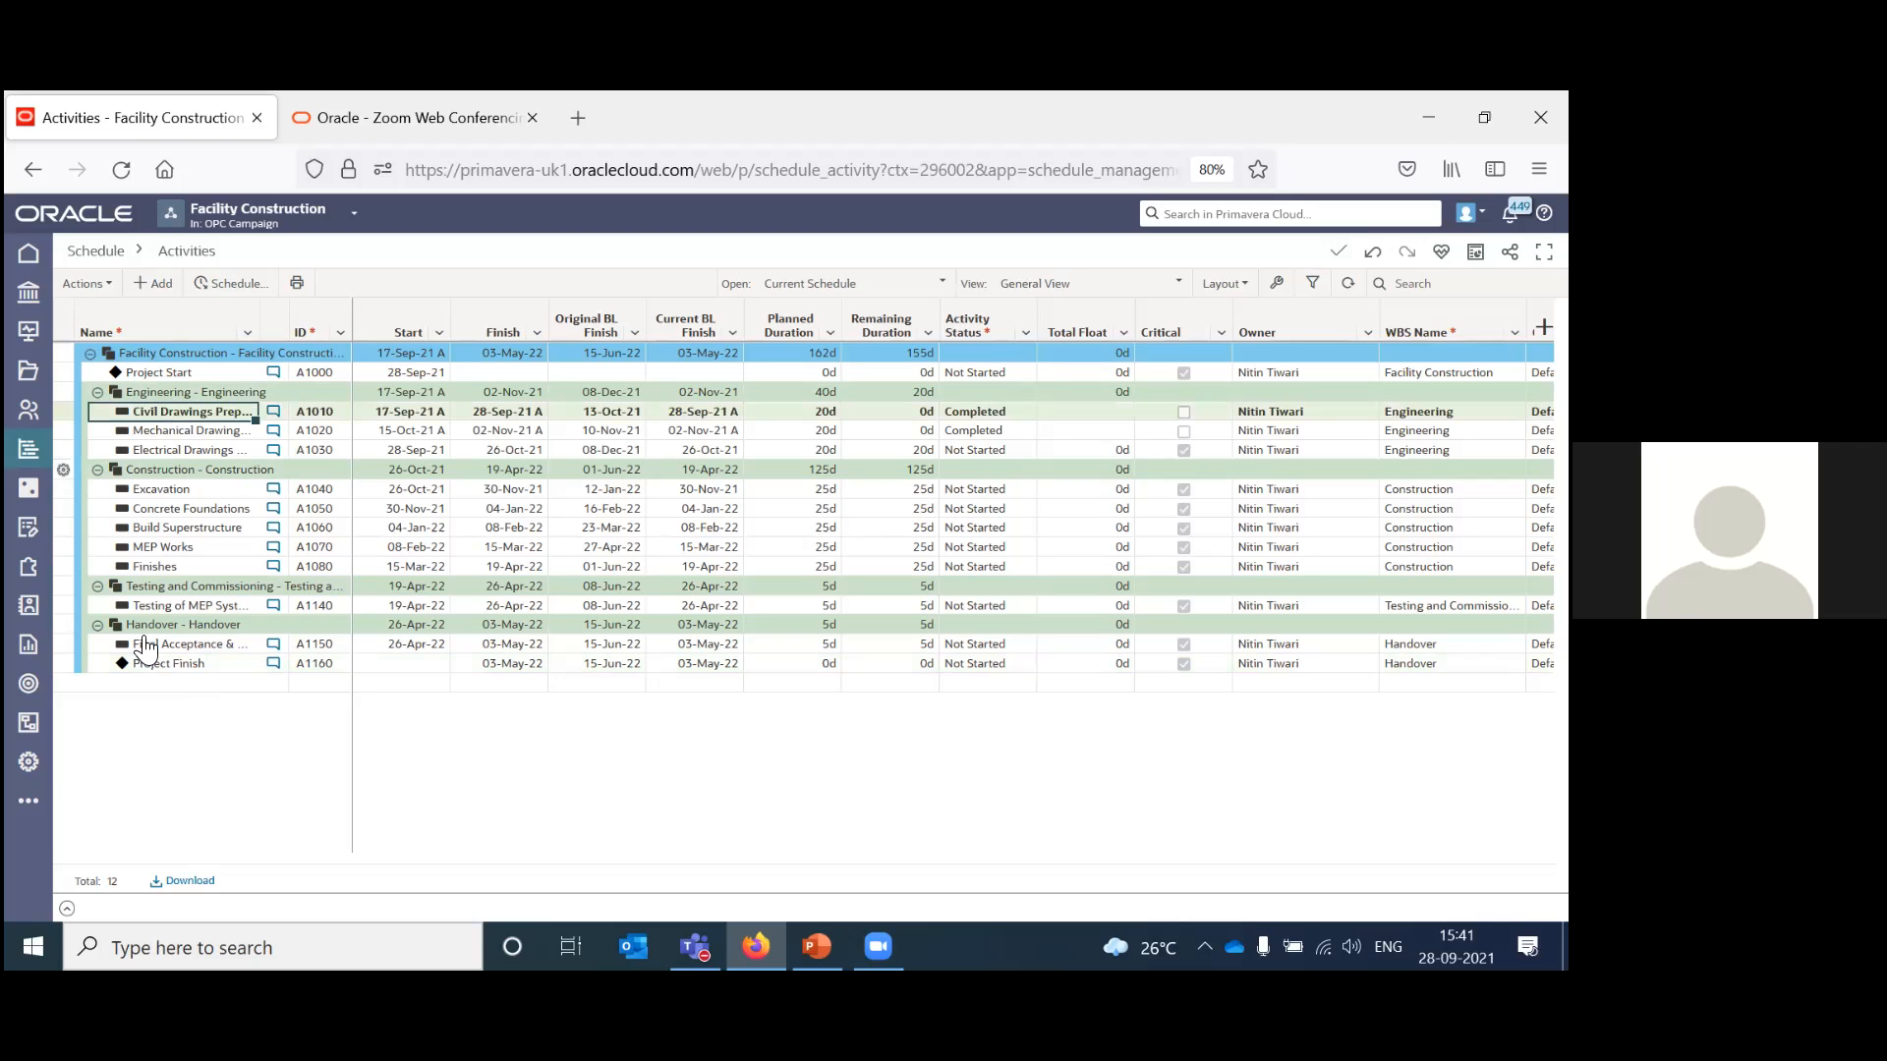
left_click(67, 907)
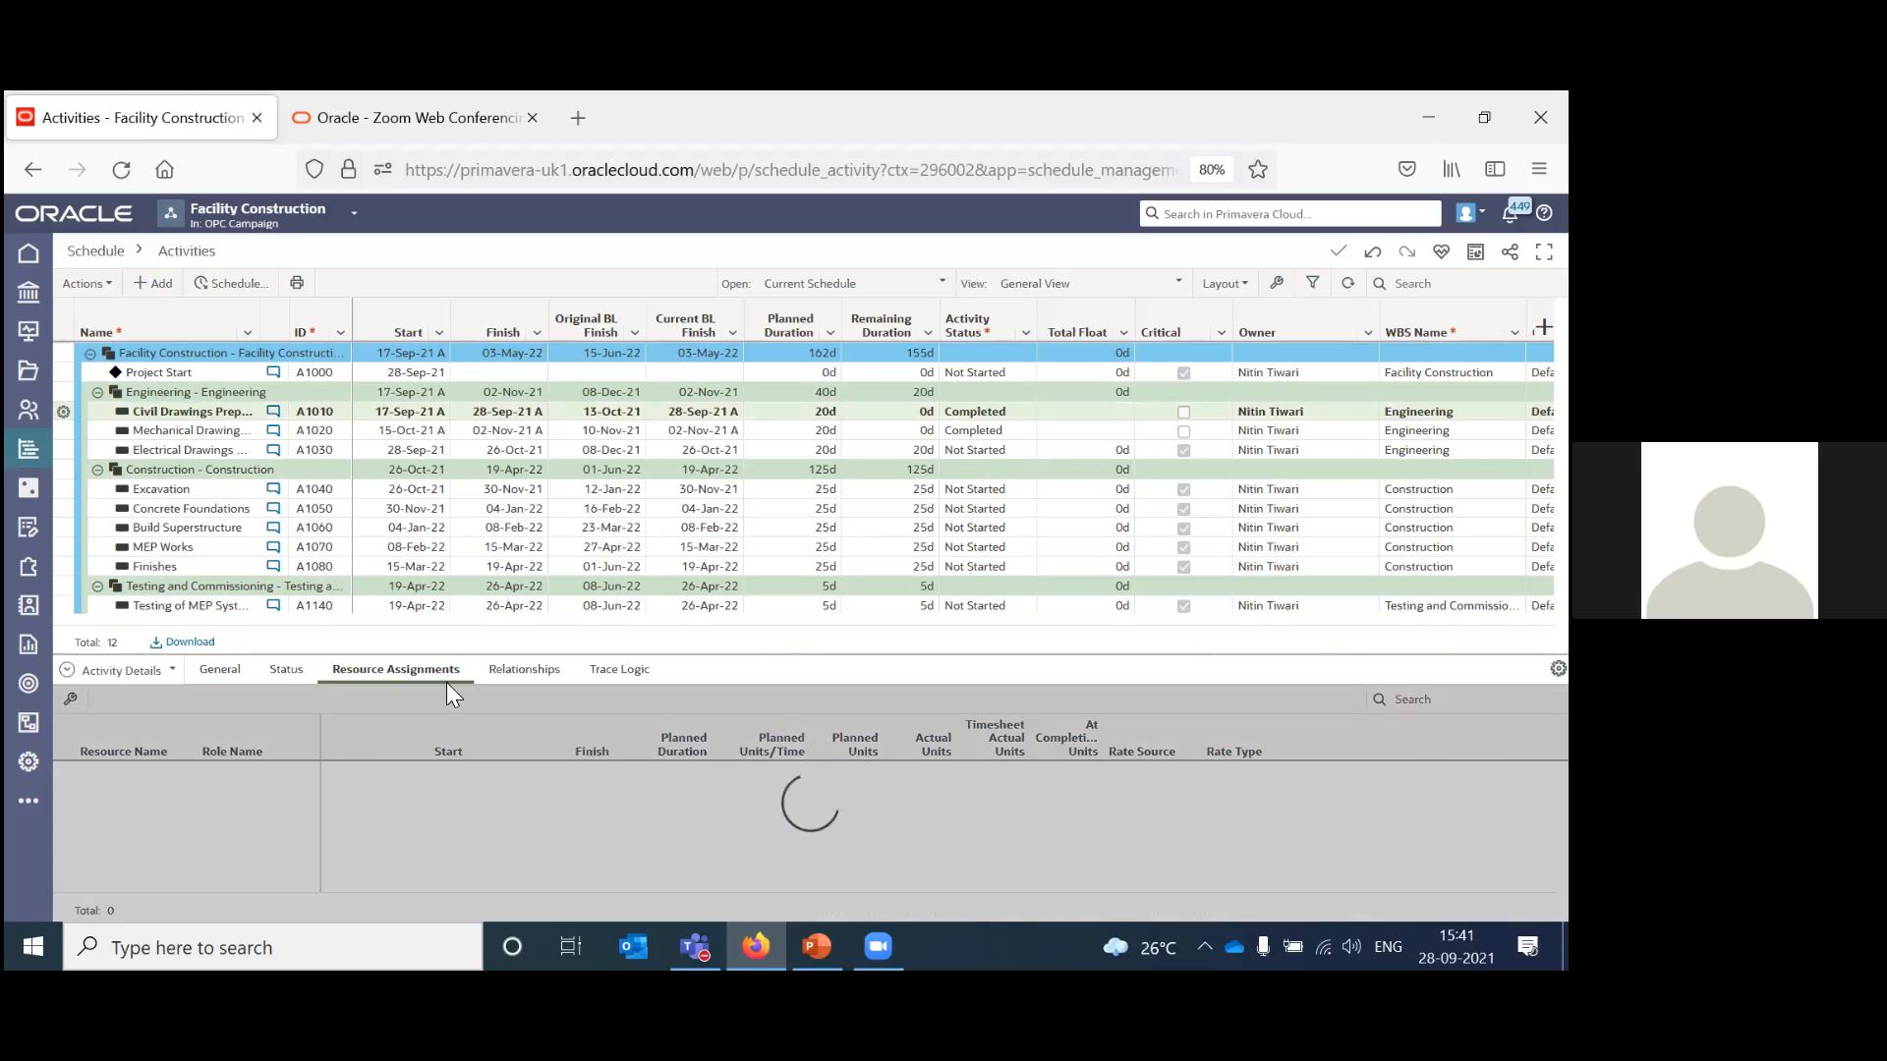
left_click_drag(773, 653, 774, 566)
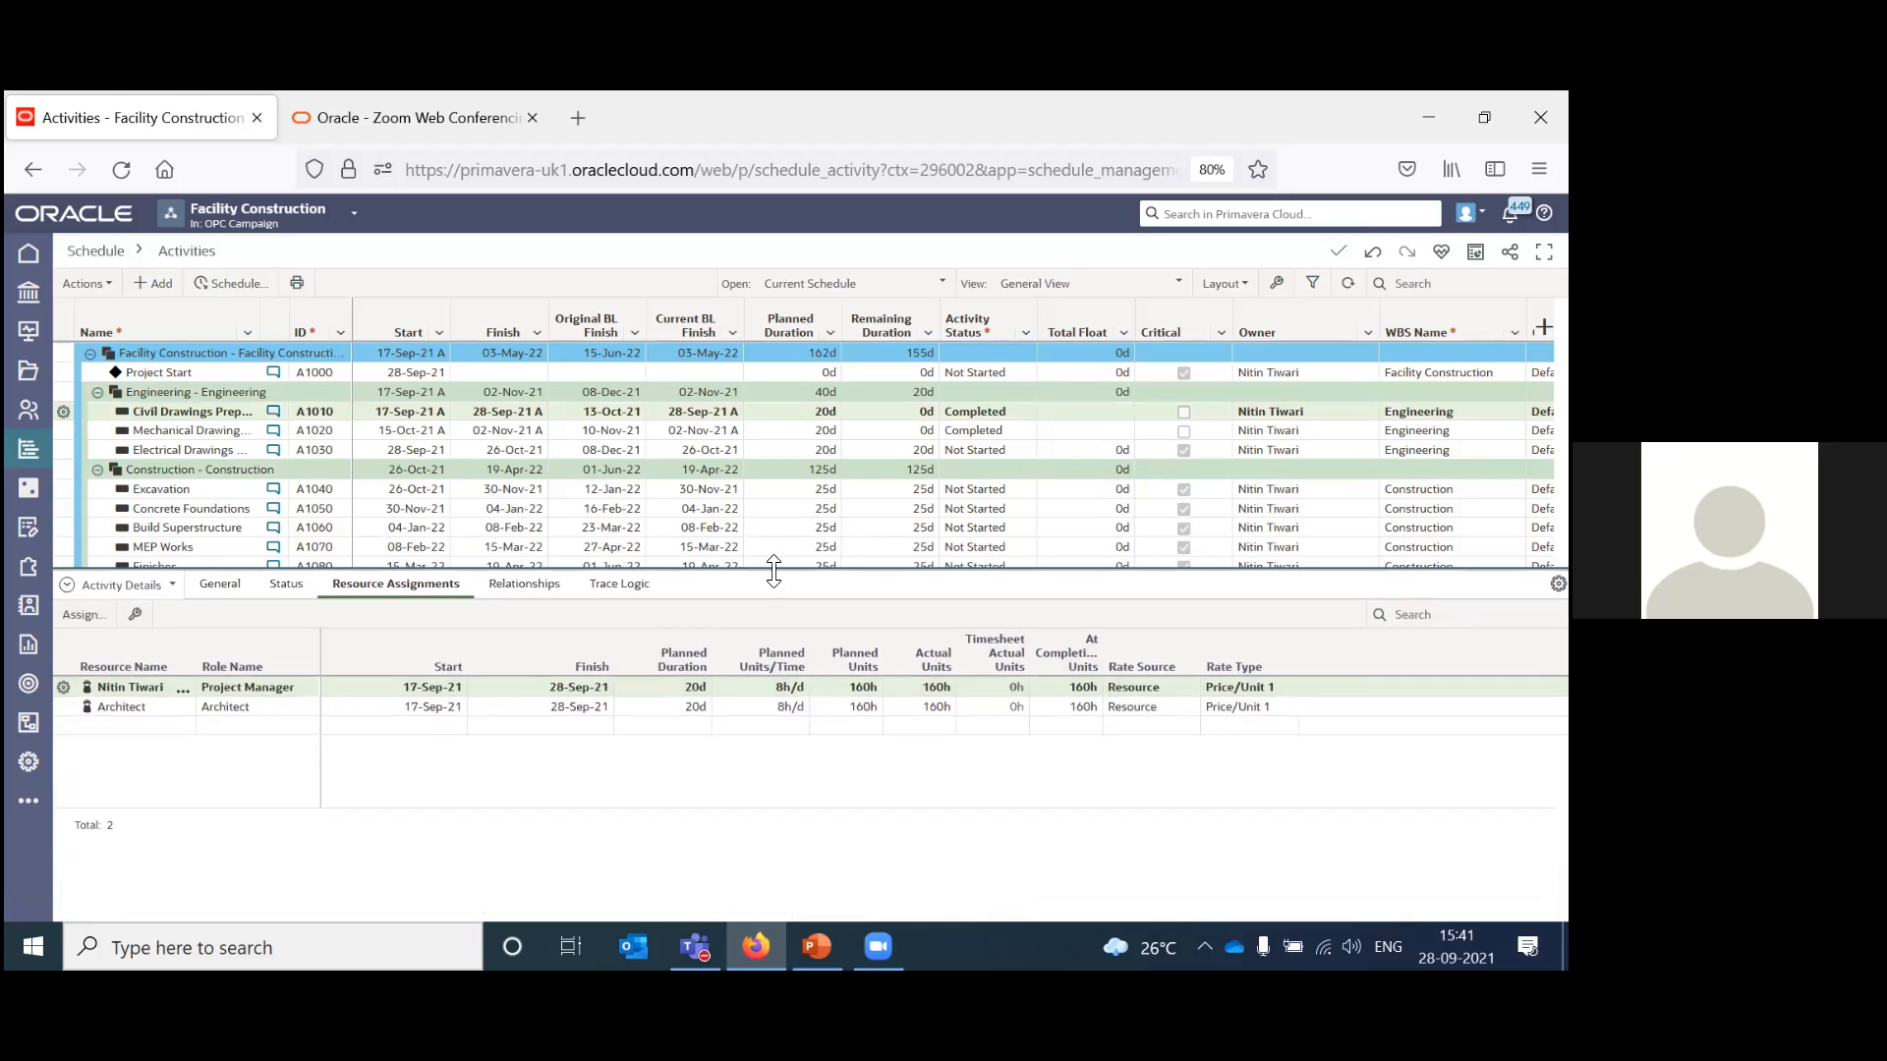
View the General details of Civil Drawings Preparation and the list of detail sections that can be shown or hidden.
left_click(218, 589)
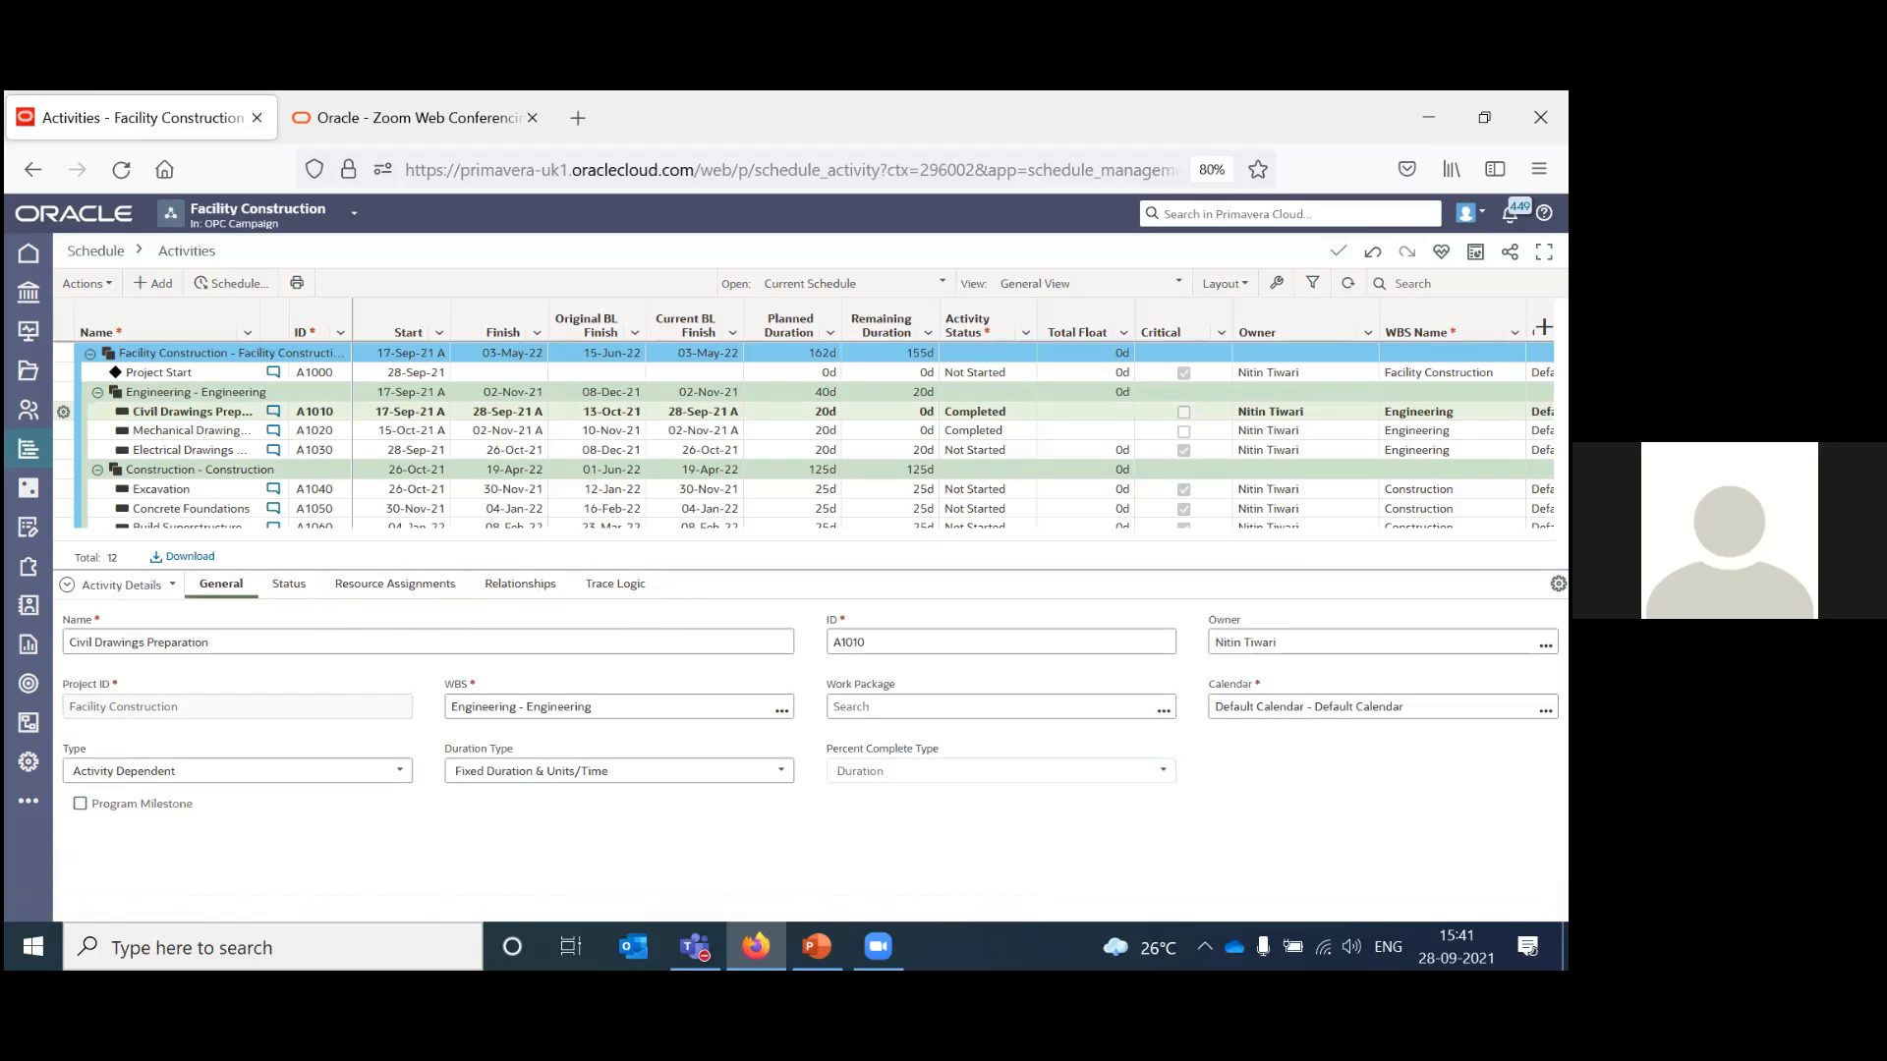
left_click(1558, 584)
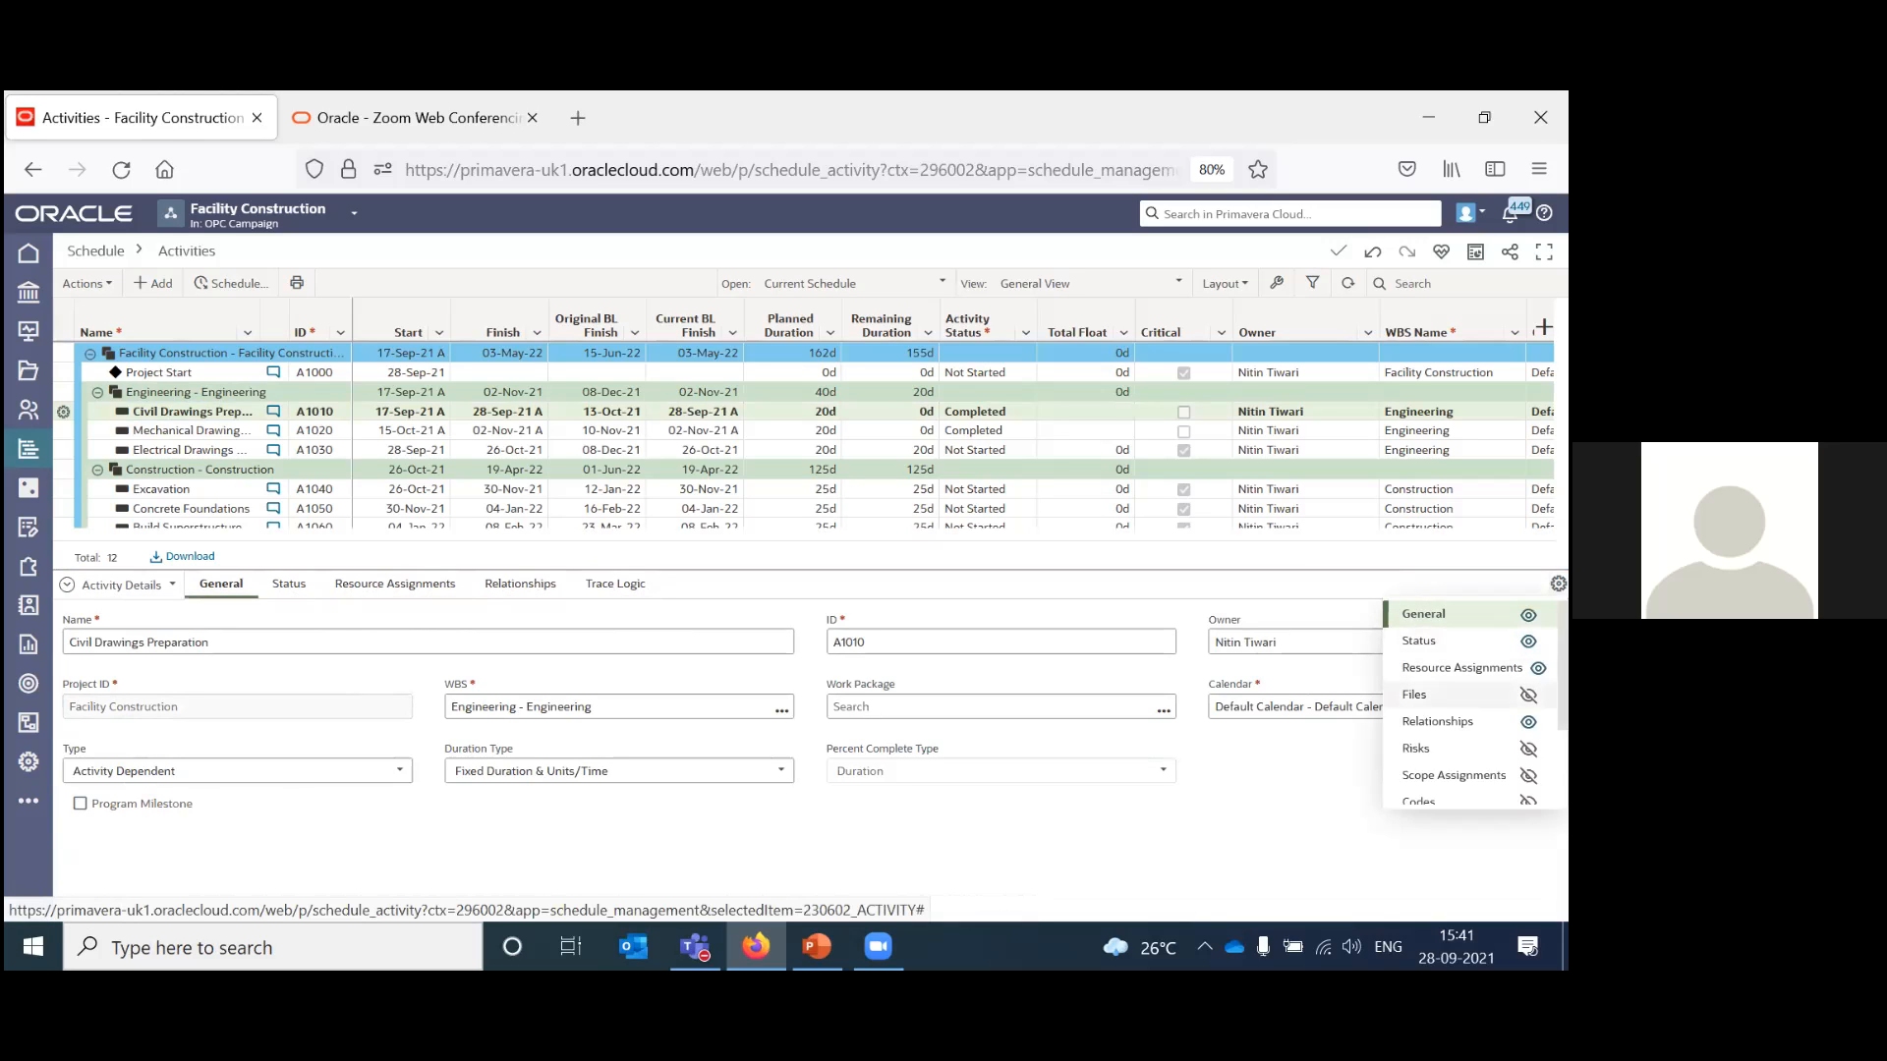
left_click(1253, 860)
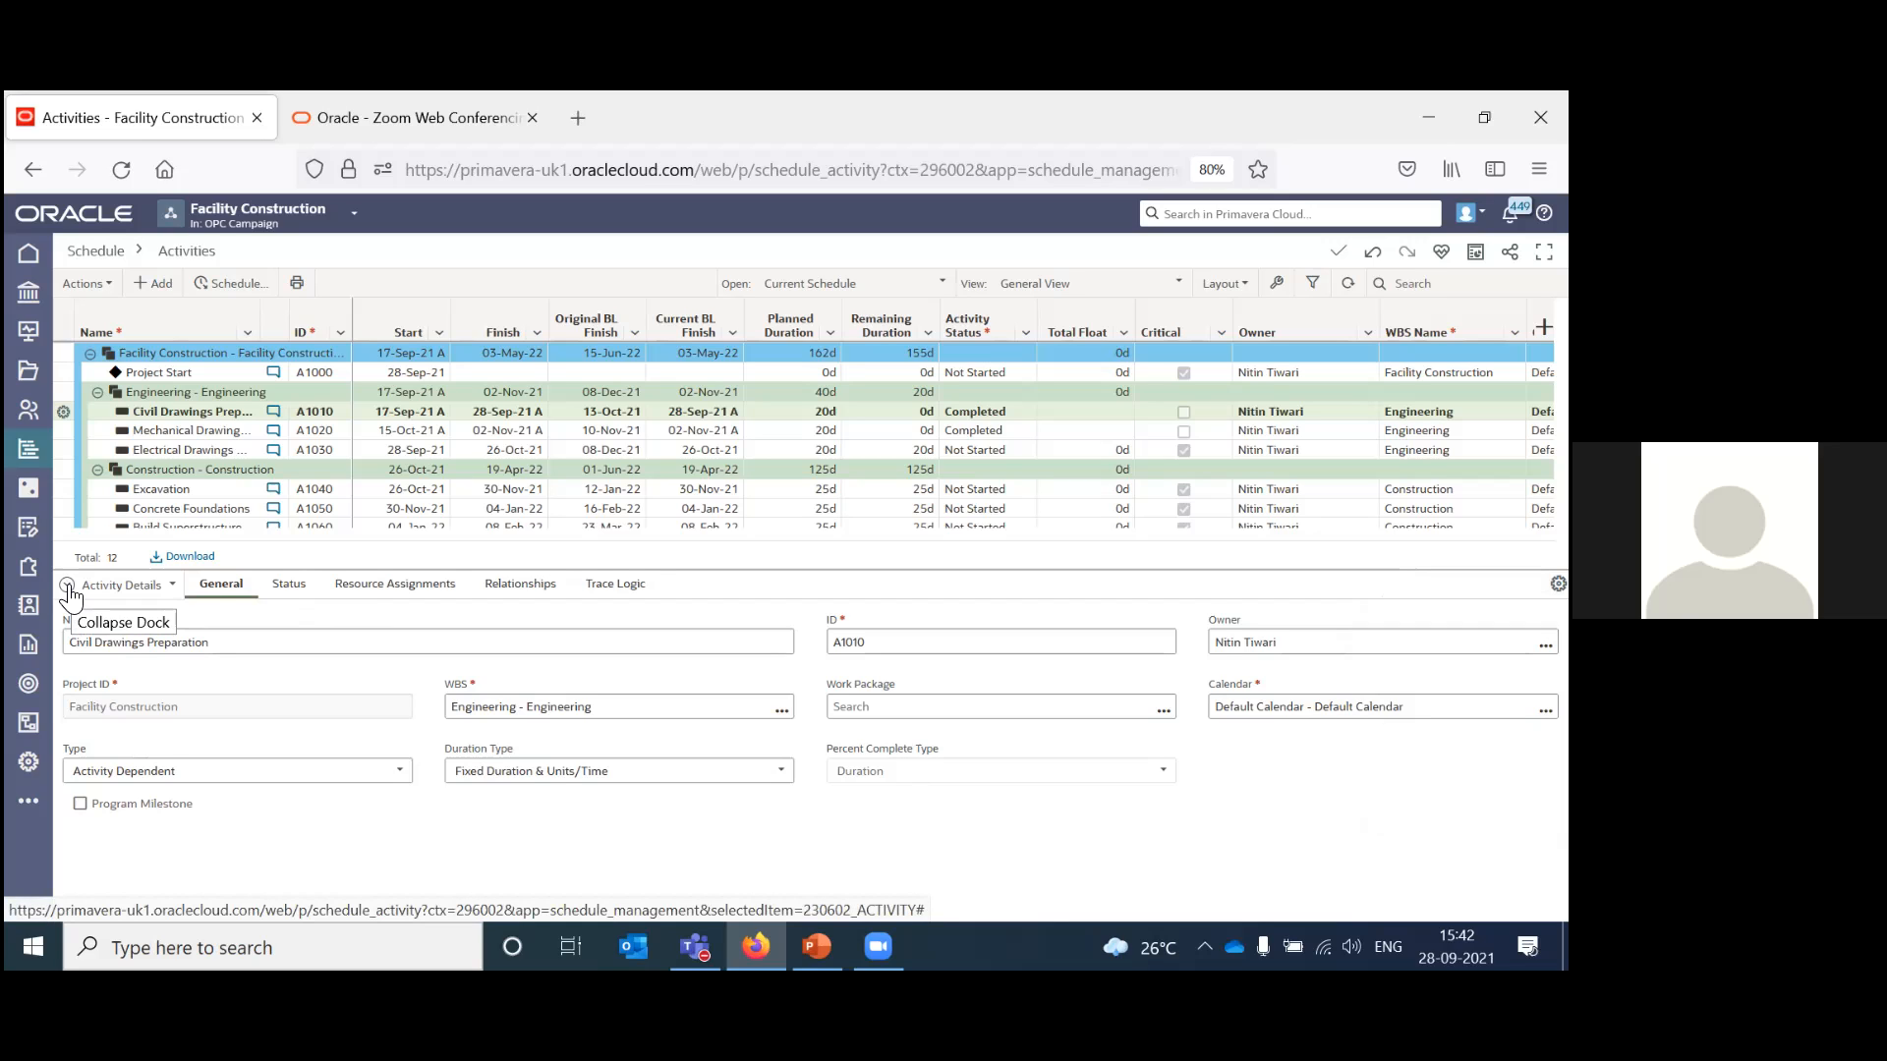
View the predecessors and successors of Civil Drawings Preparation, and open and close the successor assignment without assigning anything.
left_click(532, 589)
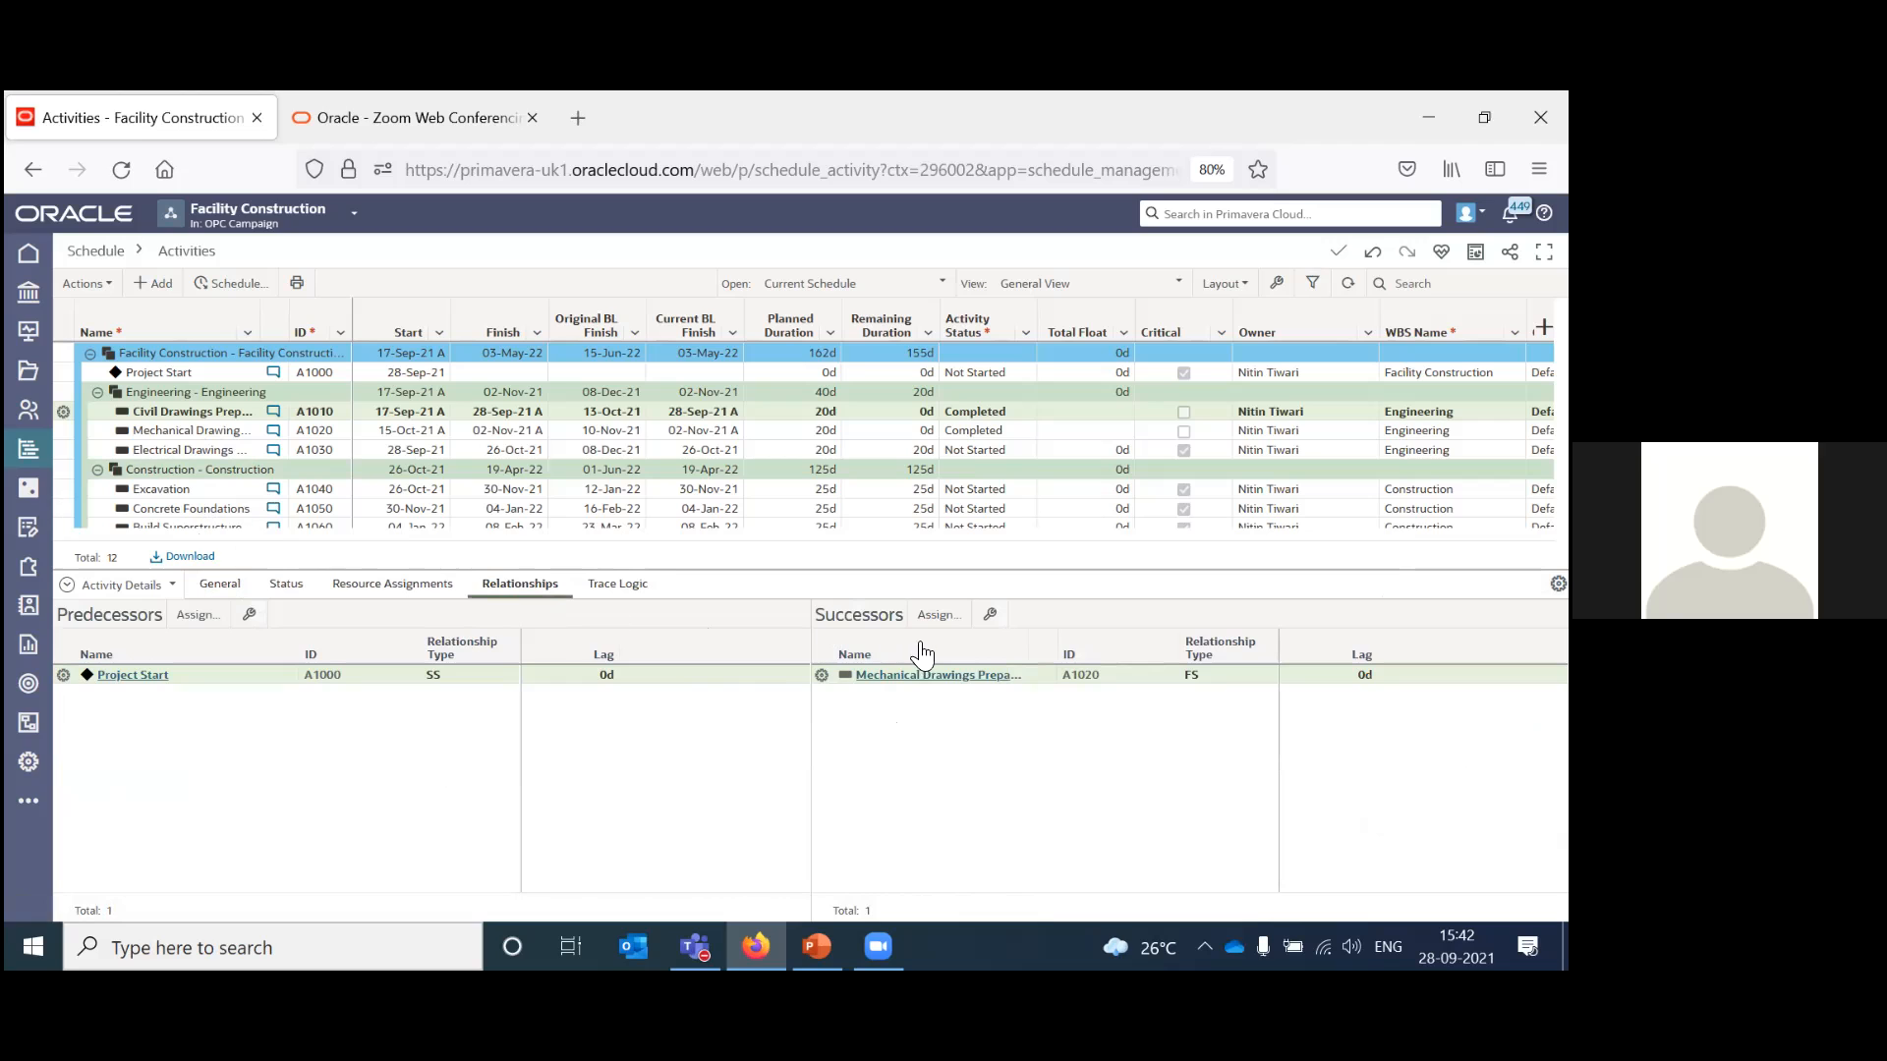
left_click(938, 616)
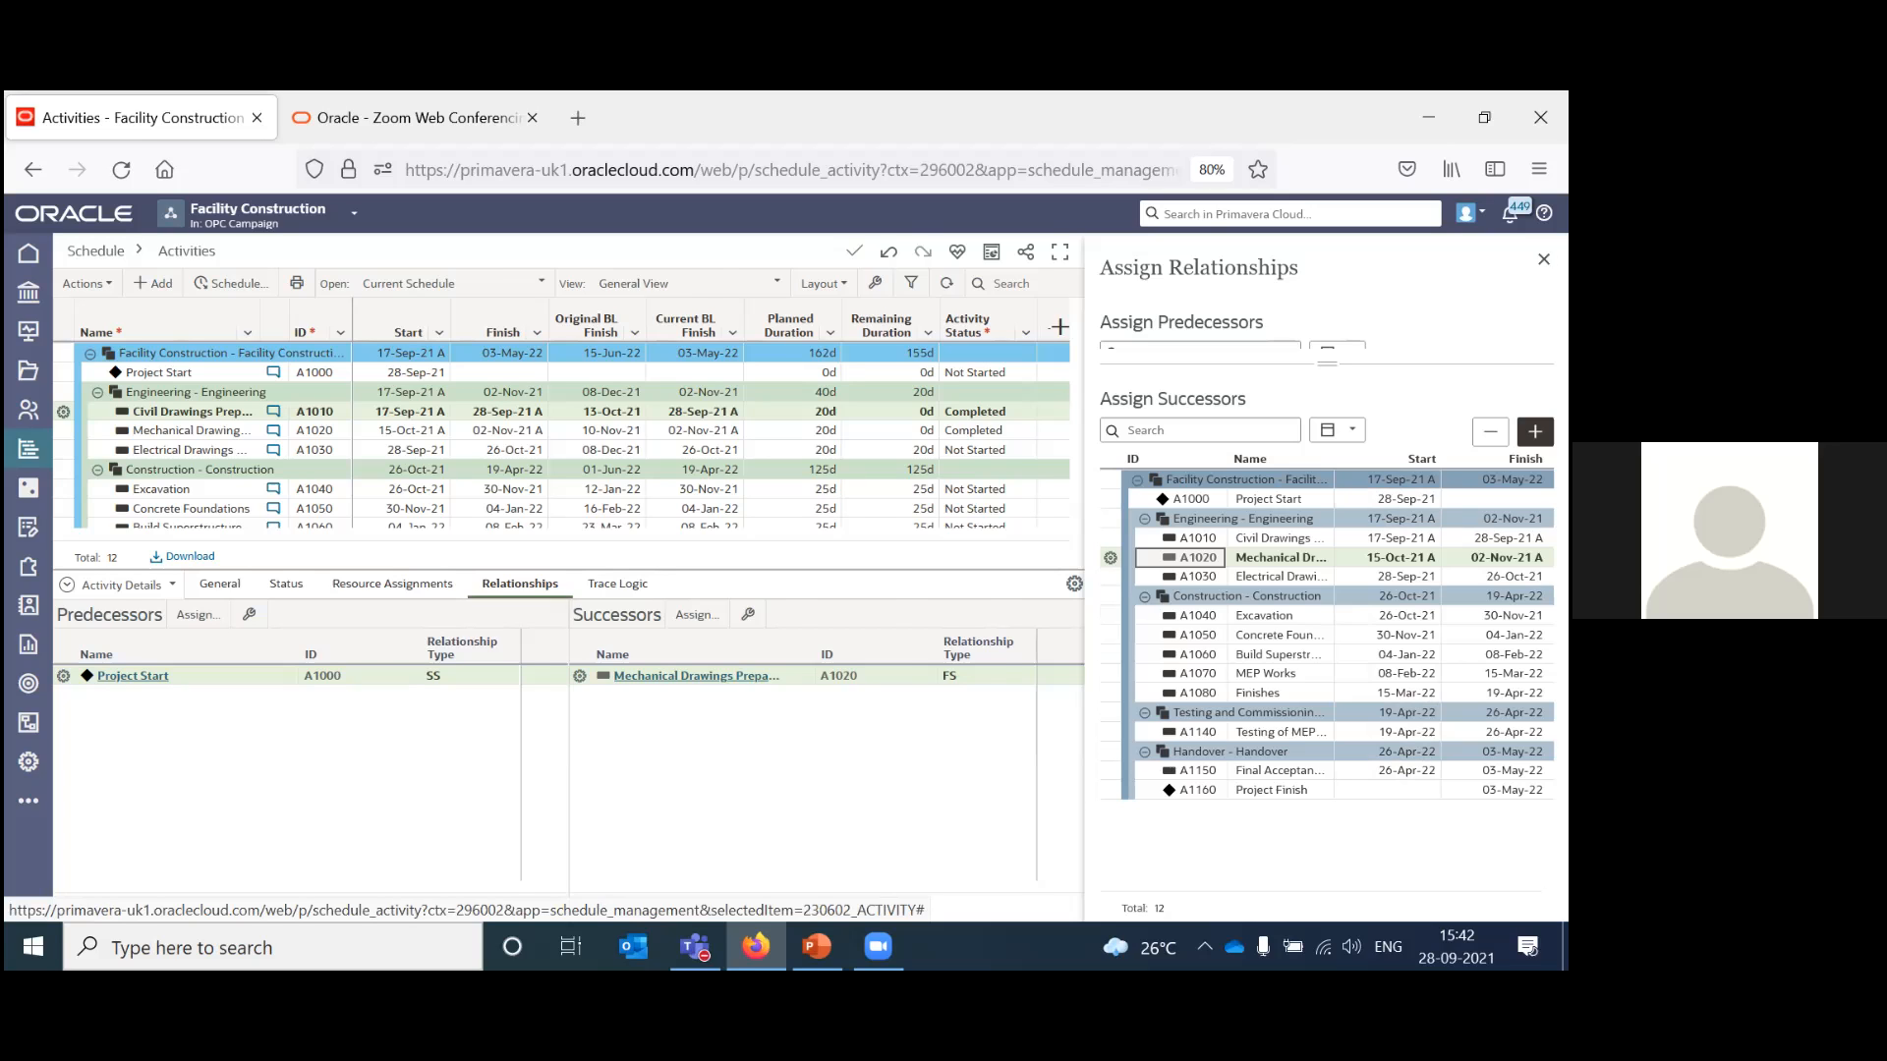
left_click(1544, 259)
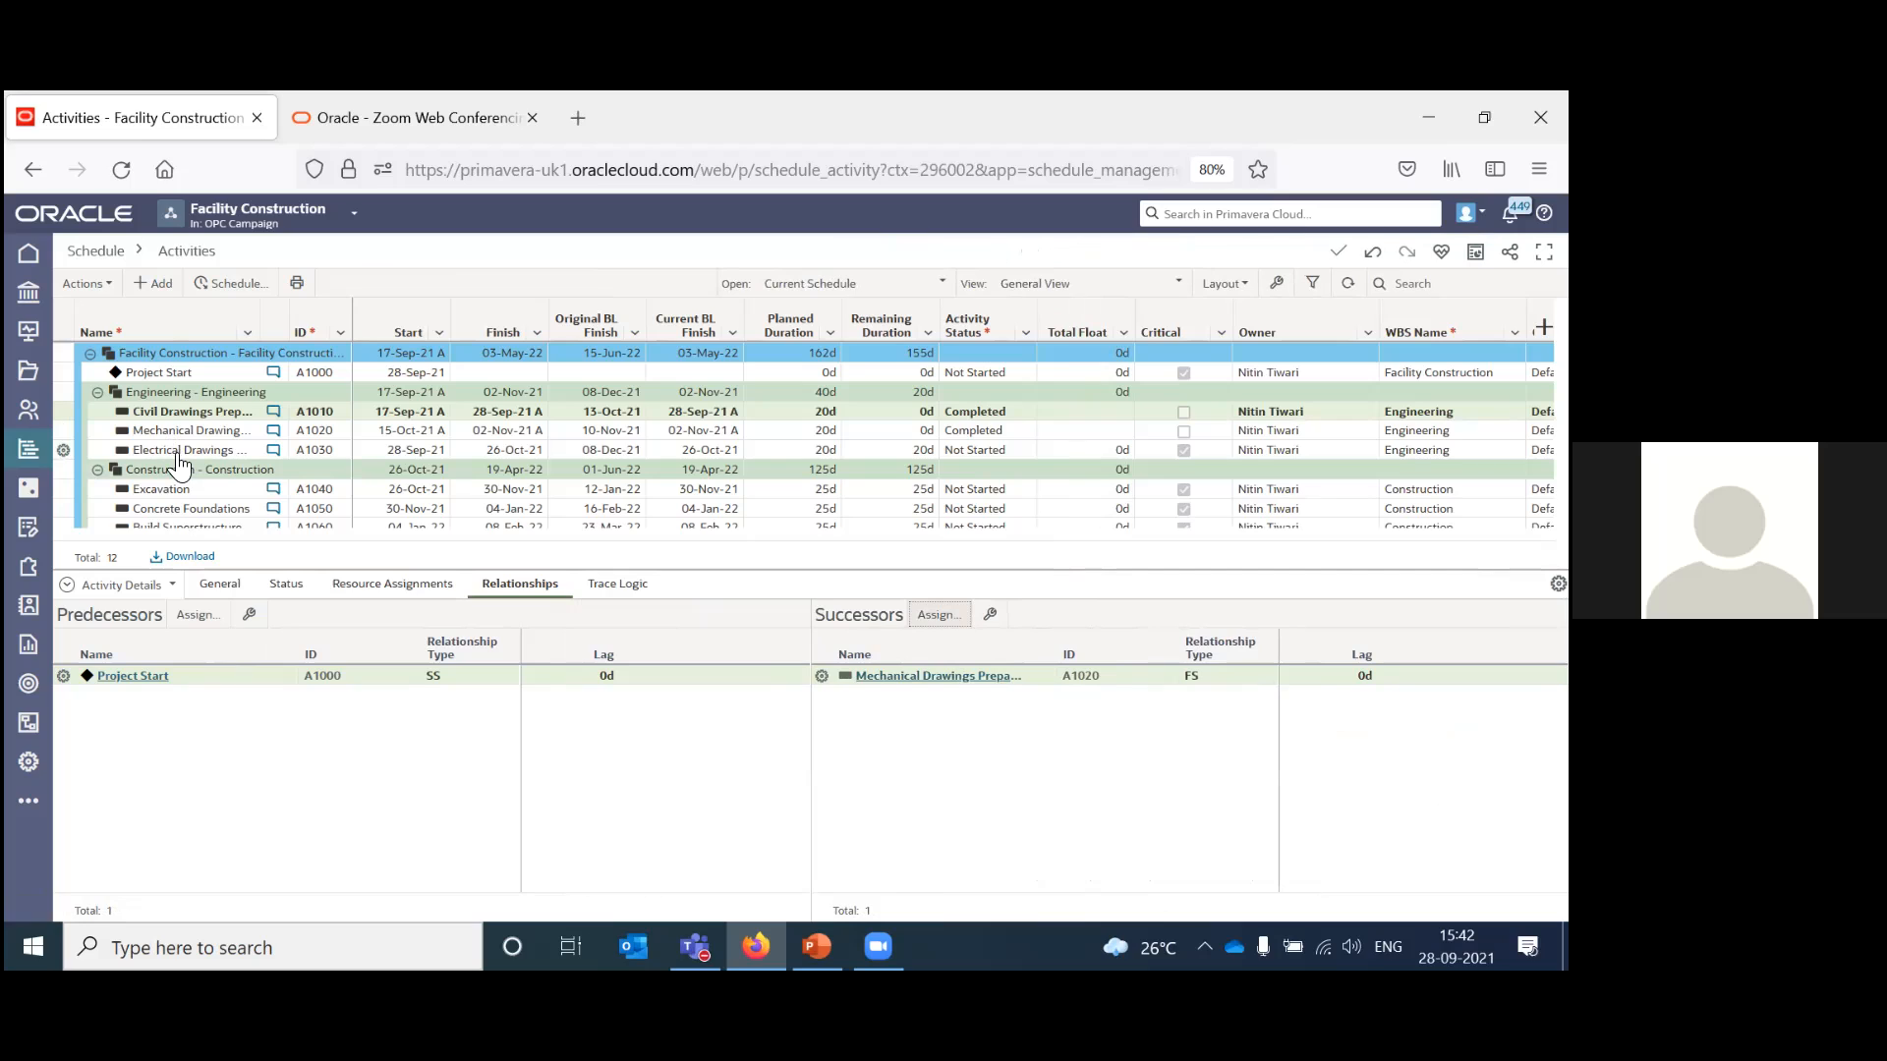
Select the three Engineering drawings activities and view the commands for linking and unlinking them without applying any.
left_click(175, 416)
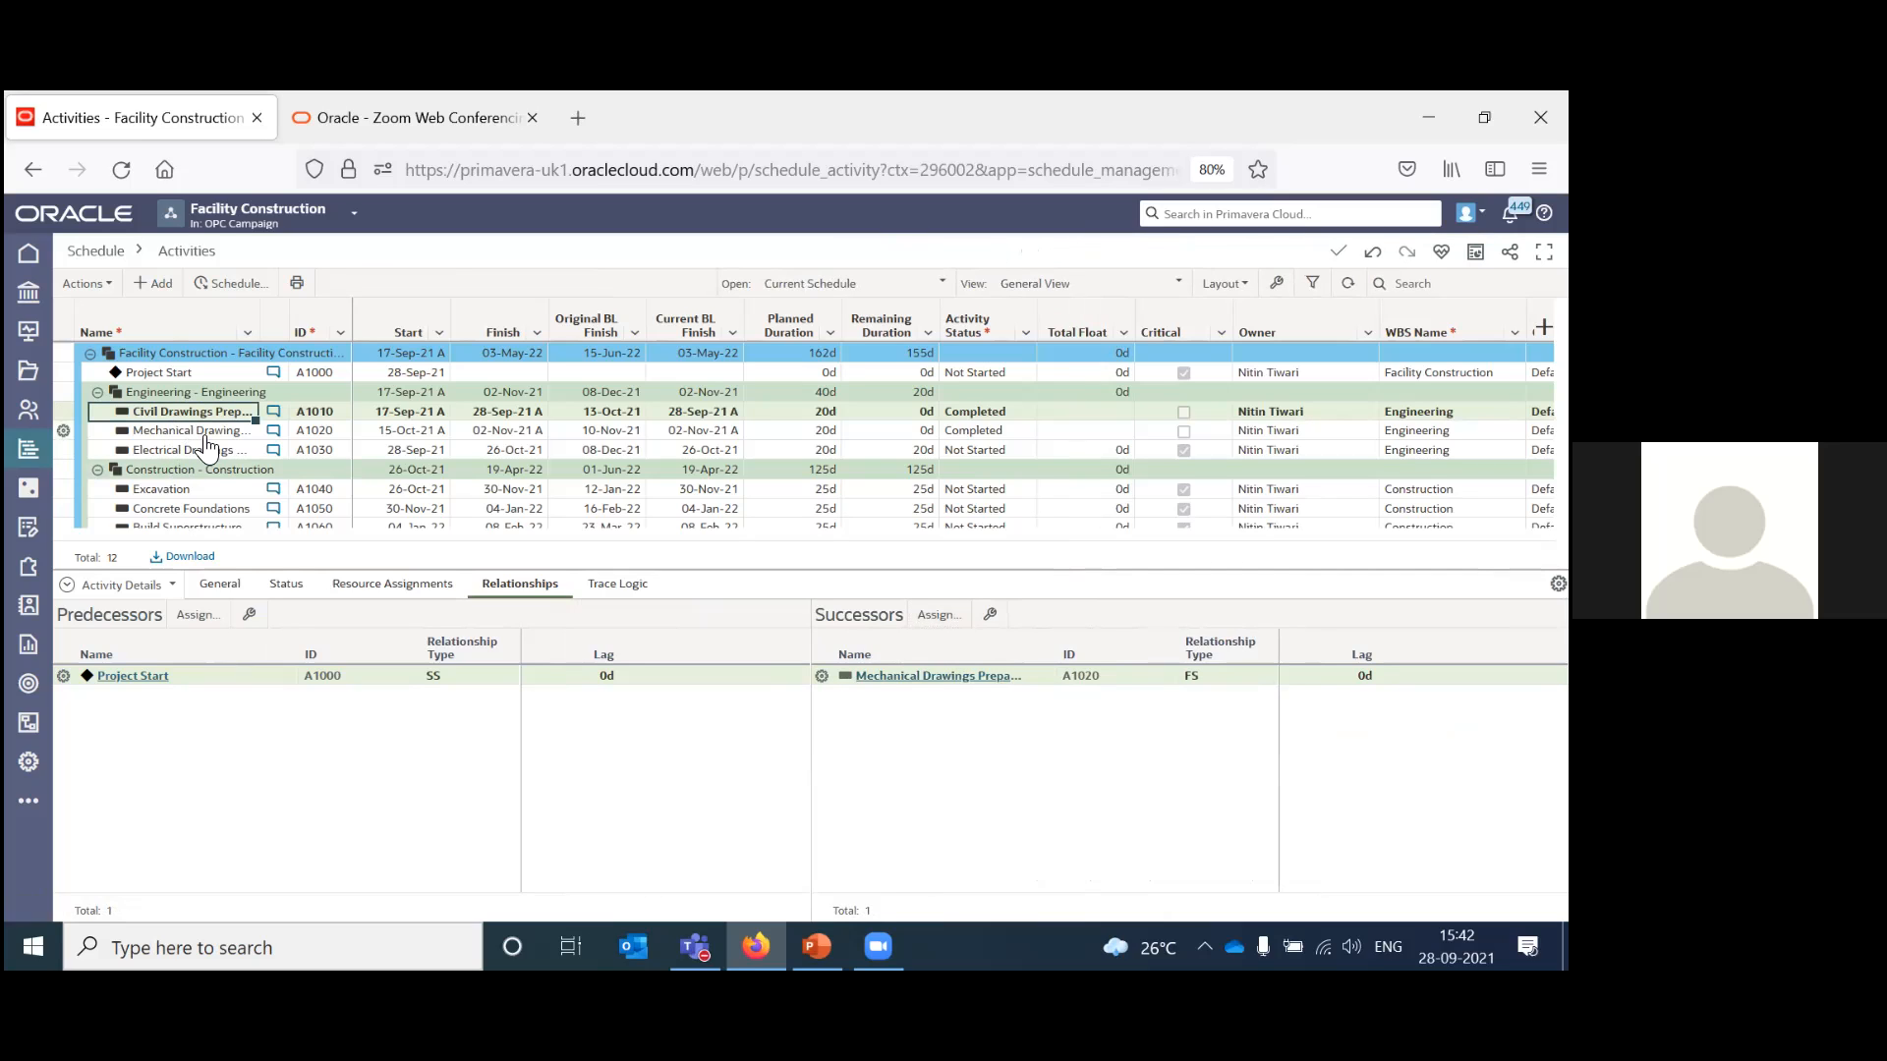
left_click(185, 460, "shift")
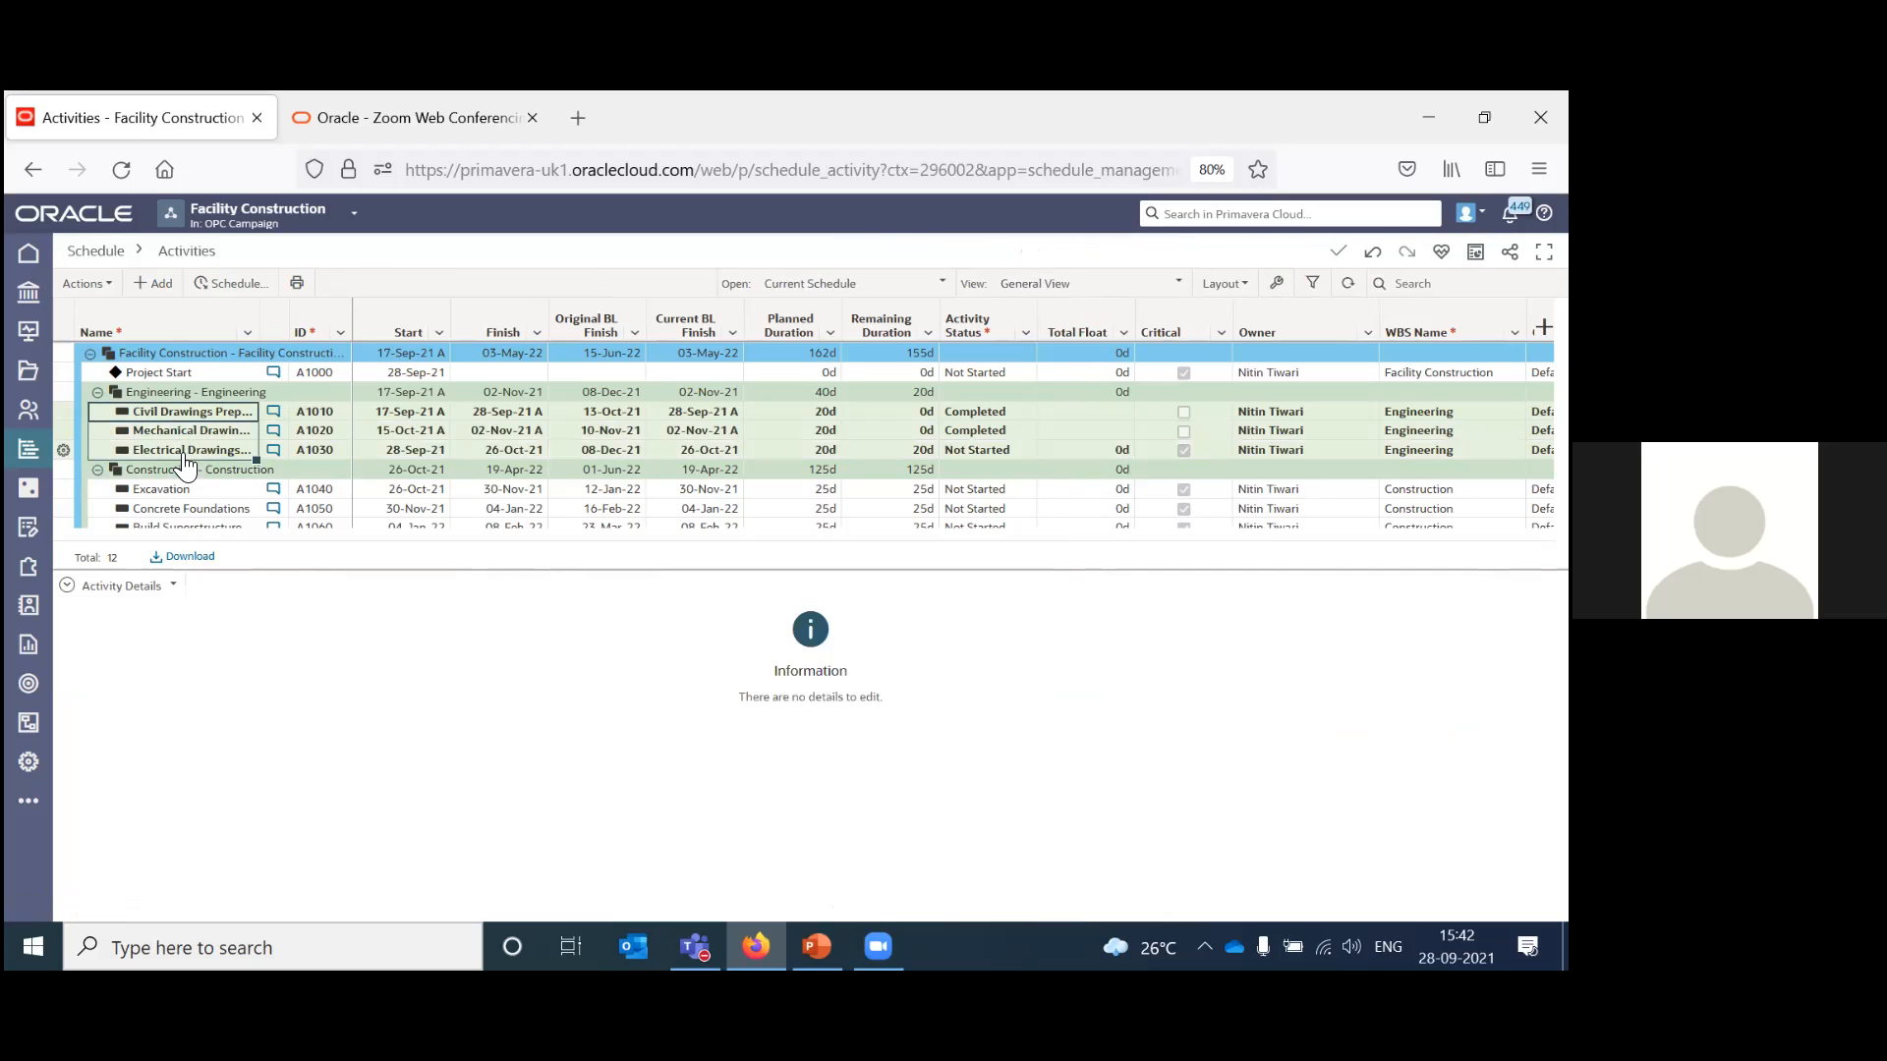
right_click(194, 433)
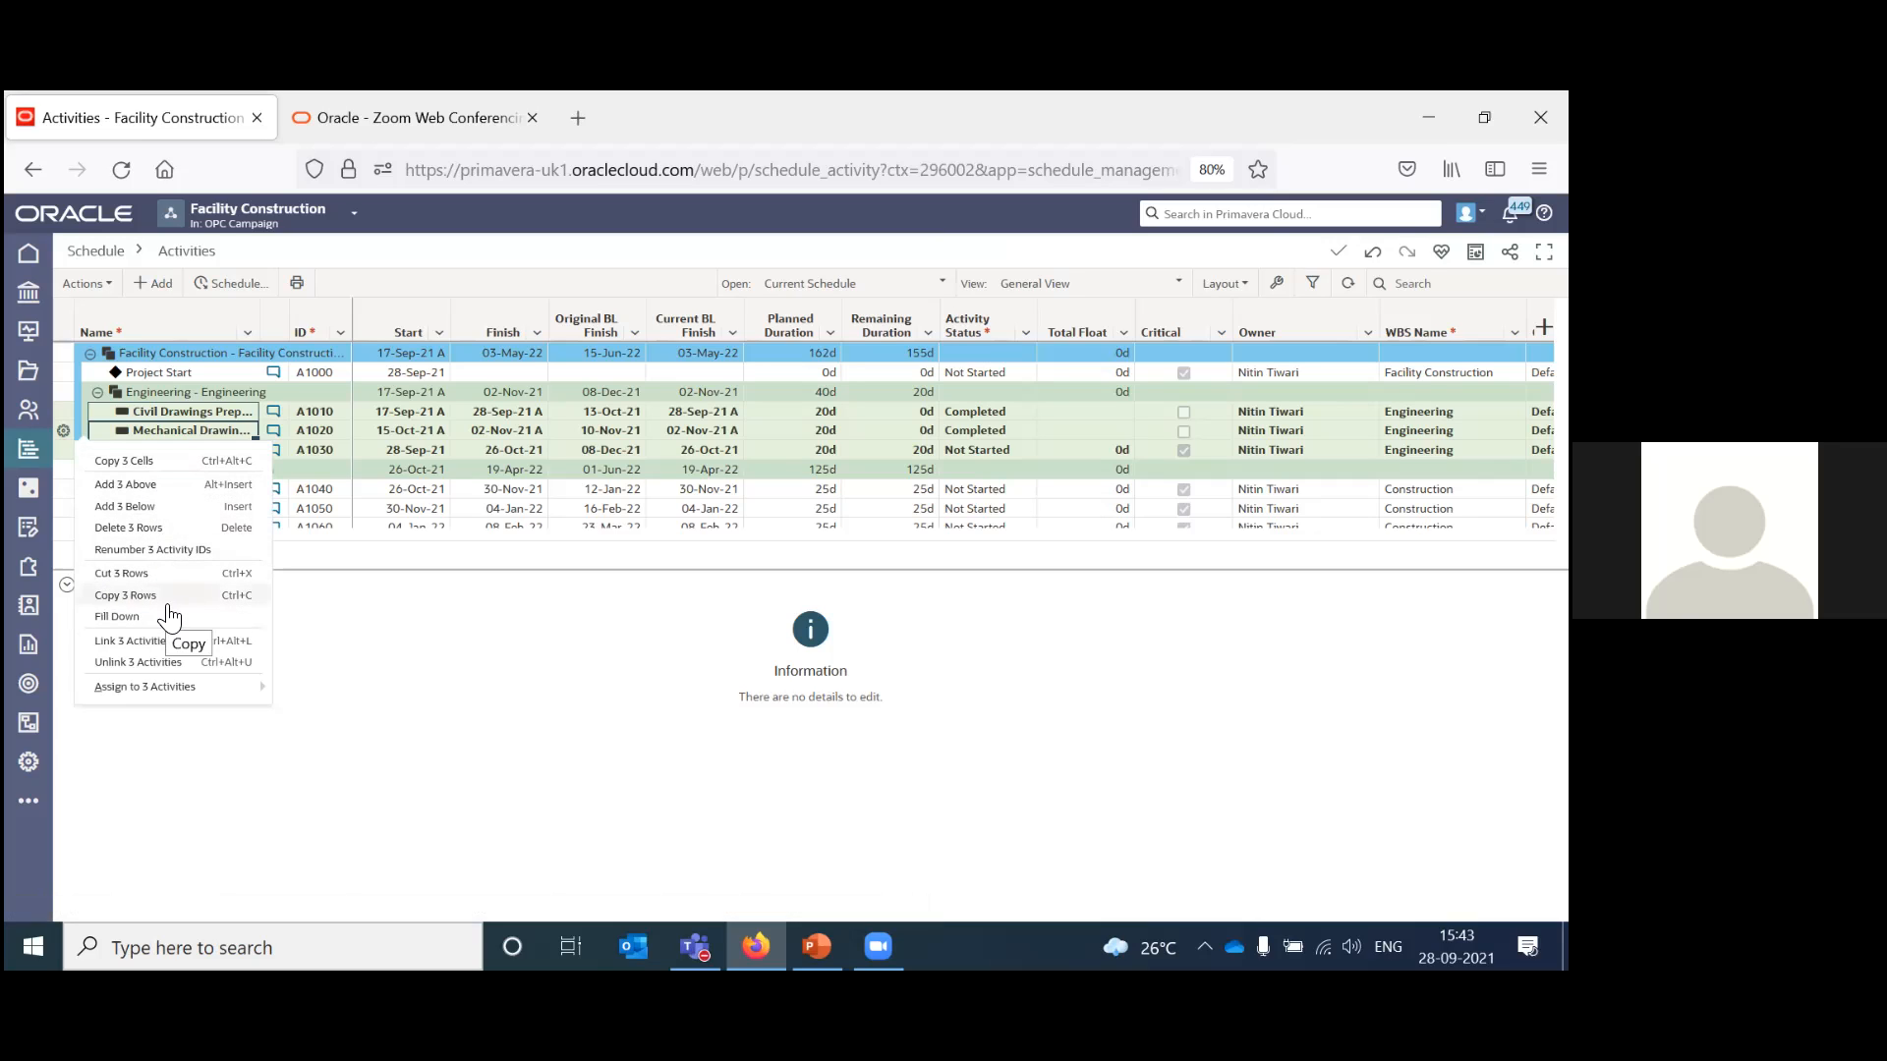
left_click(381, 813)
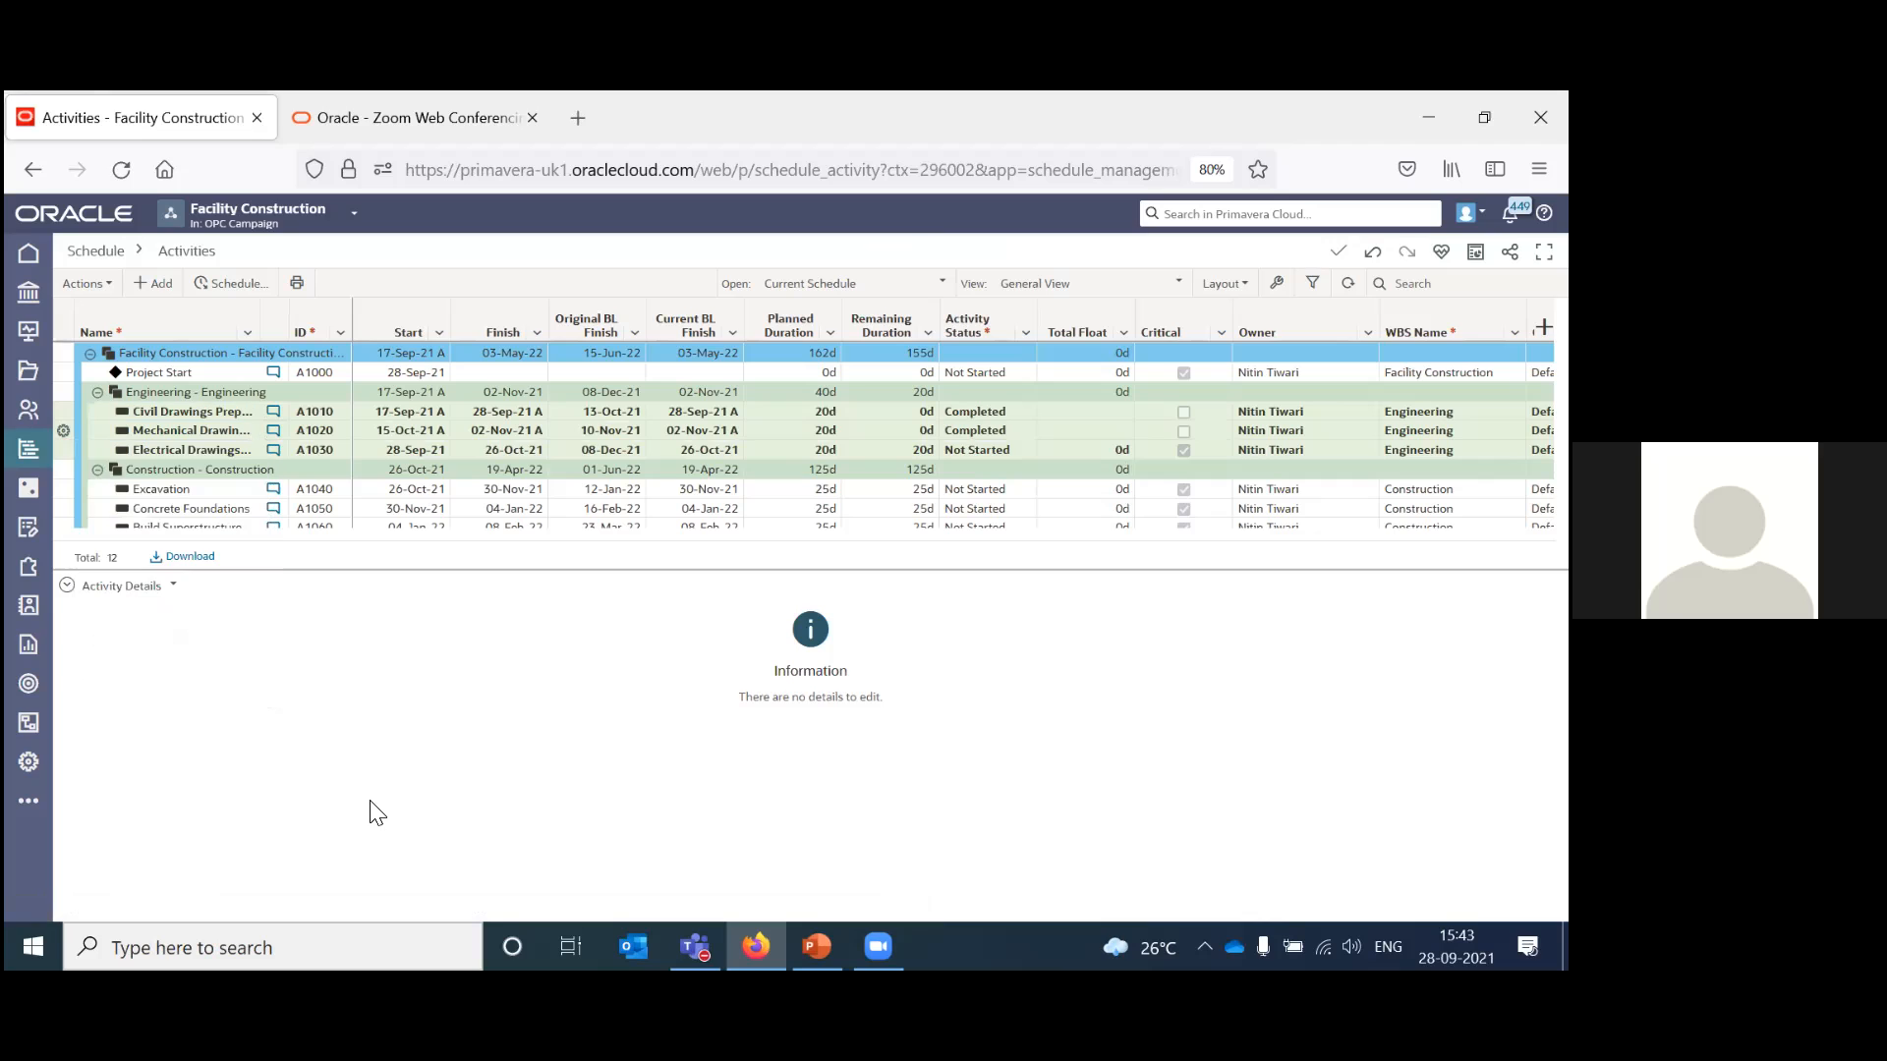
Collapse the activity details and check the project plan steps slide in PowerPoint before returning to the browser.
left_click(67, 587)
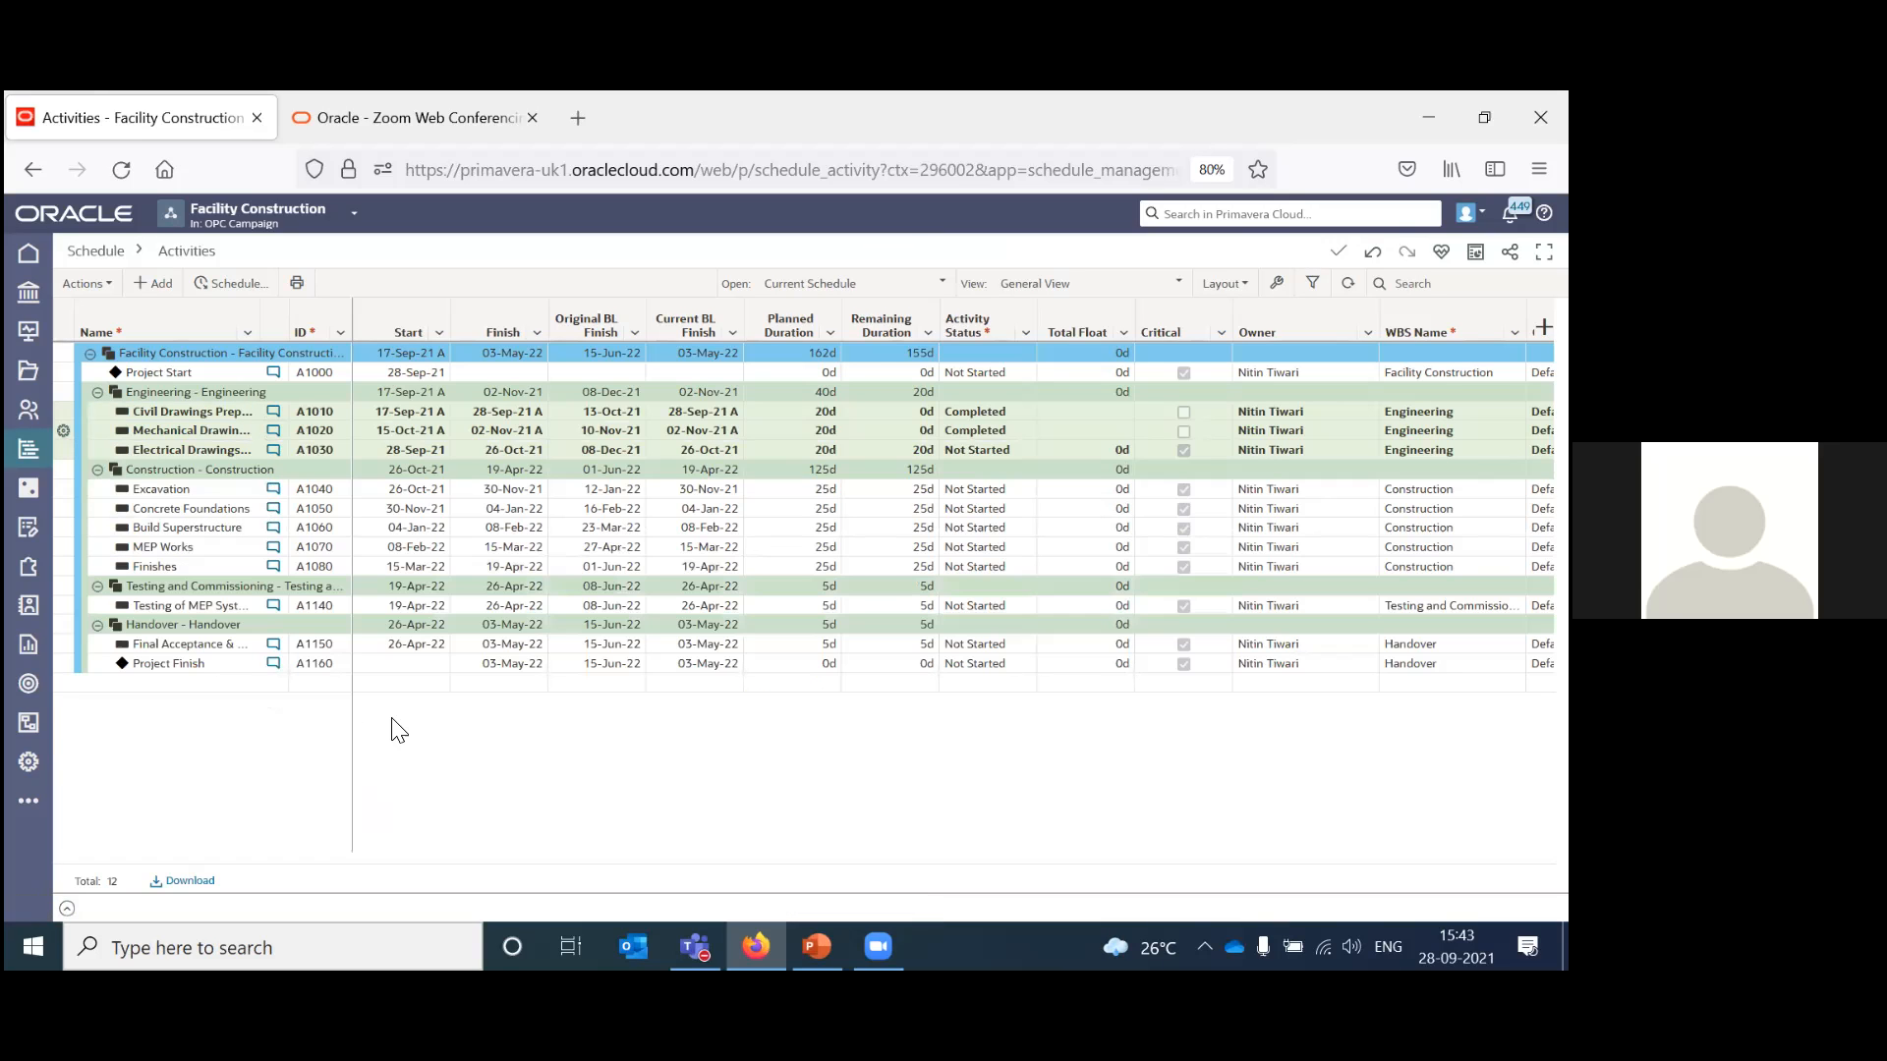
key("alt+Tab")
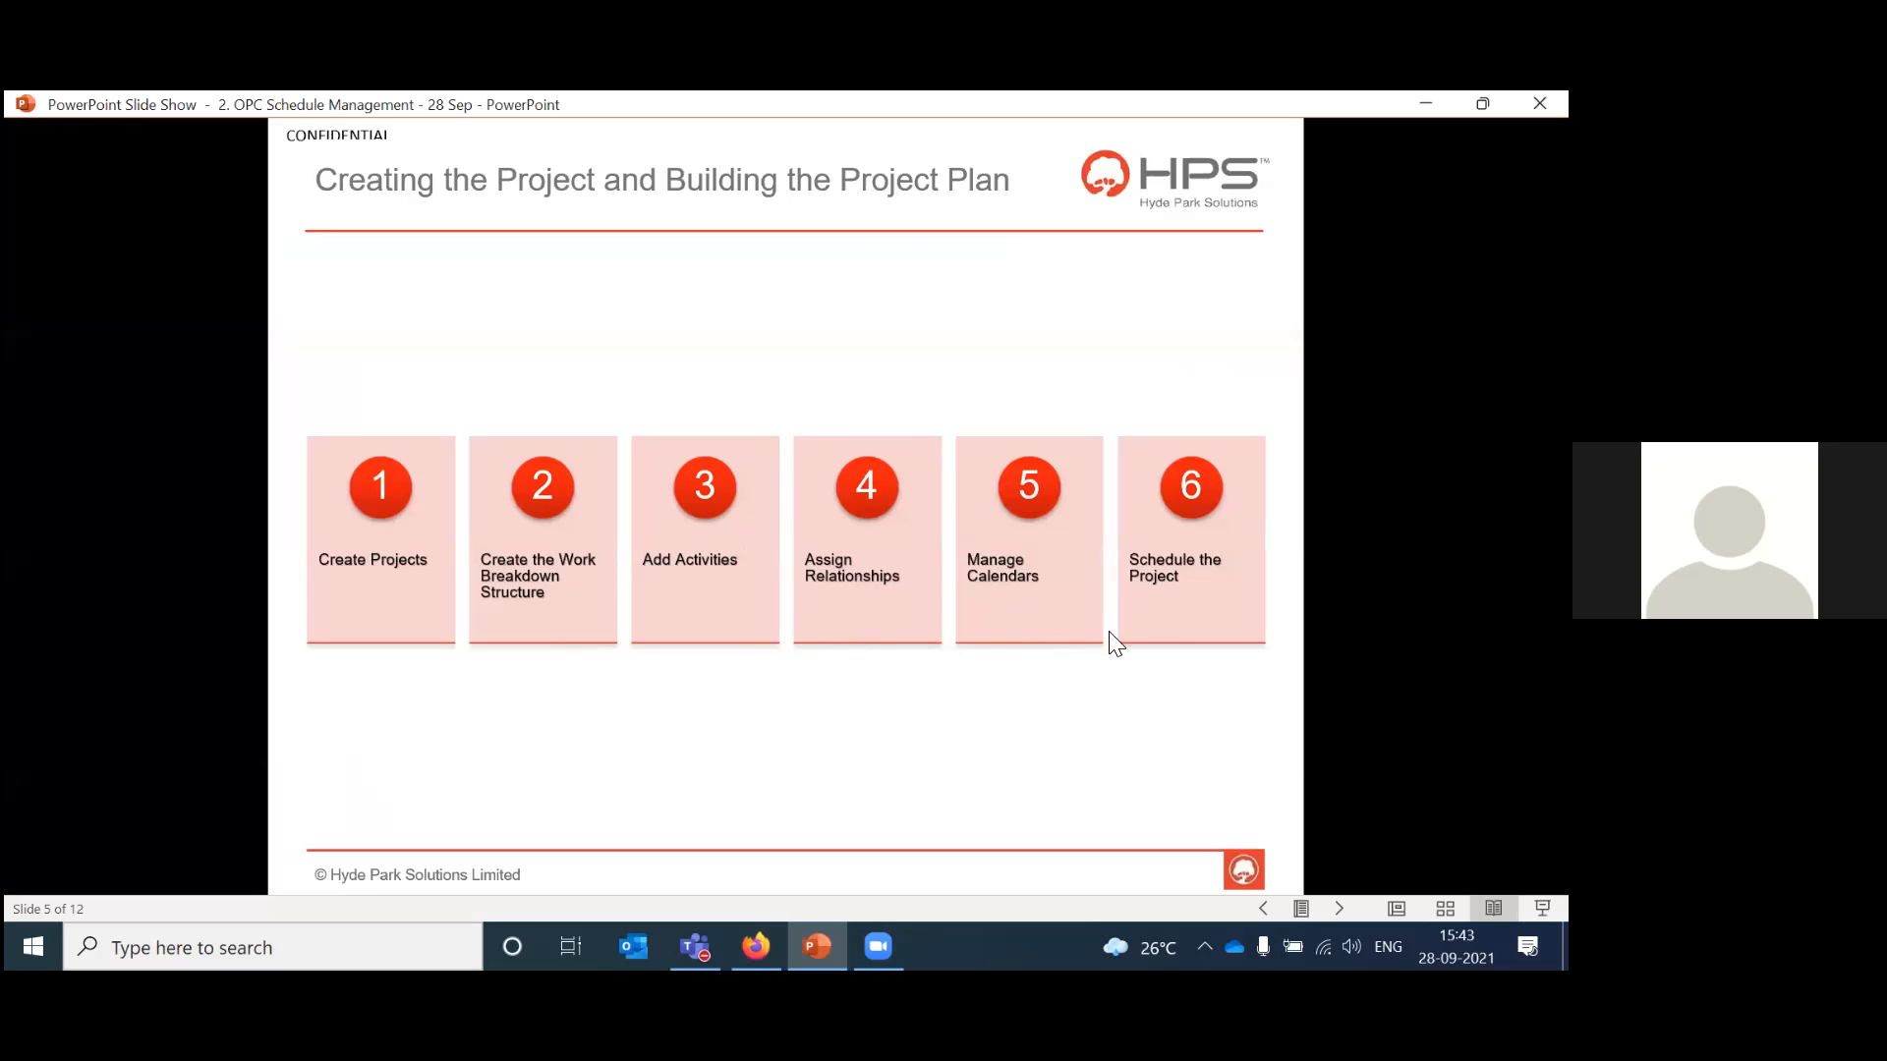
key("alt+Tab")
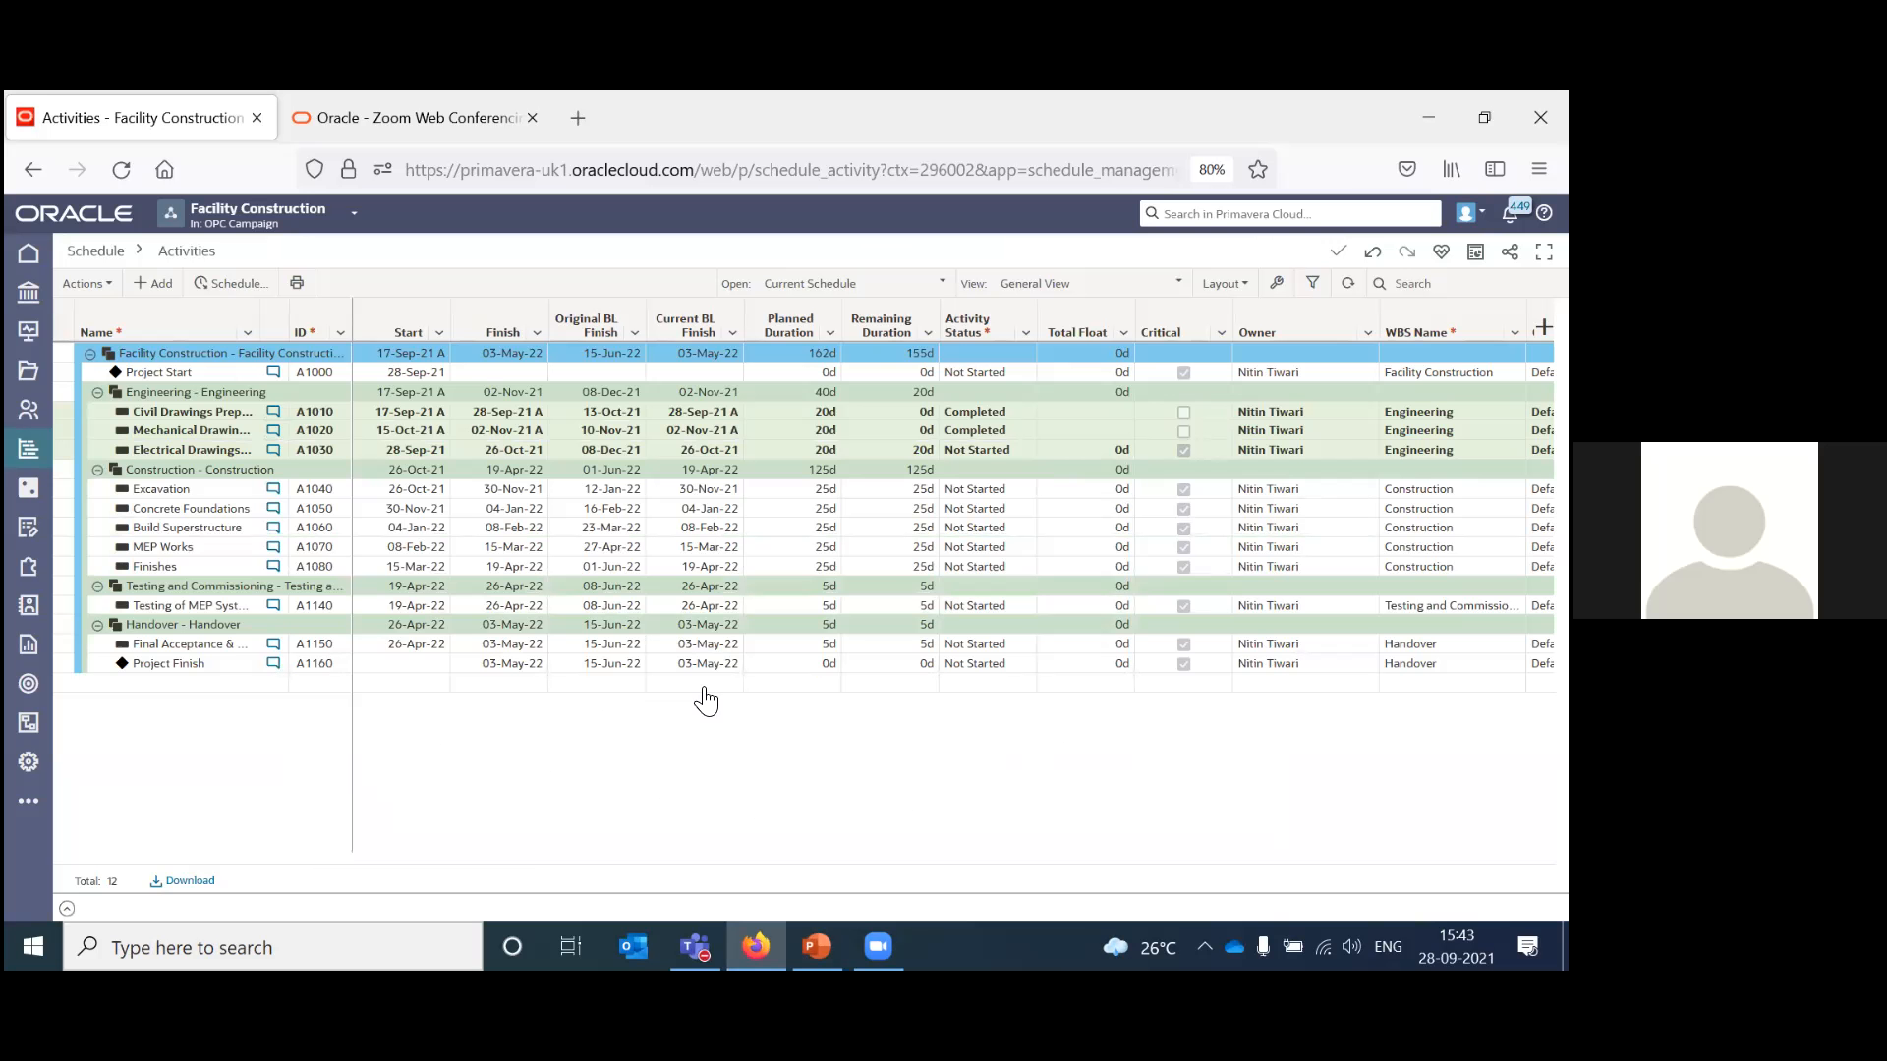
Examine the Calendar column in the activity grid and the available and selected columns in the General View settings.
left_click_drag(894, 855, 1120, 853)
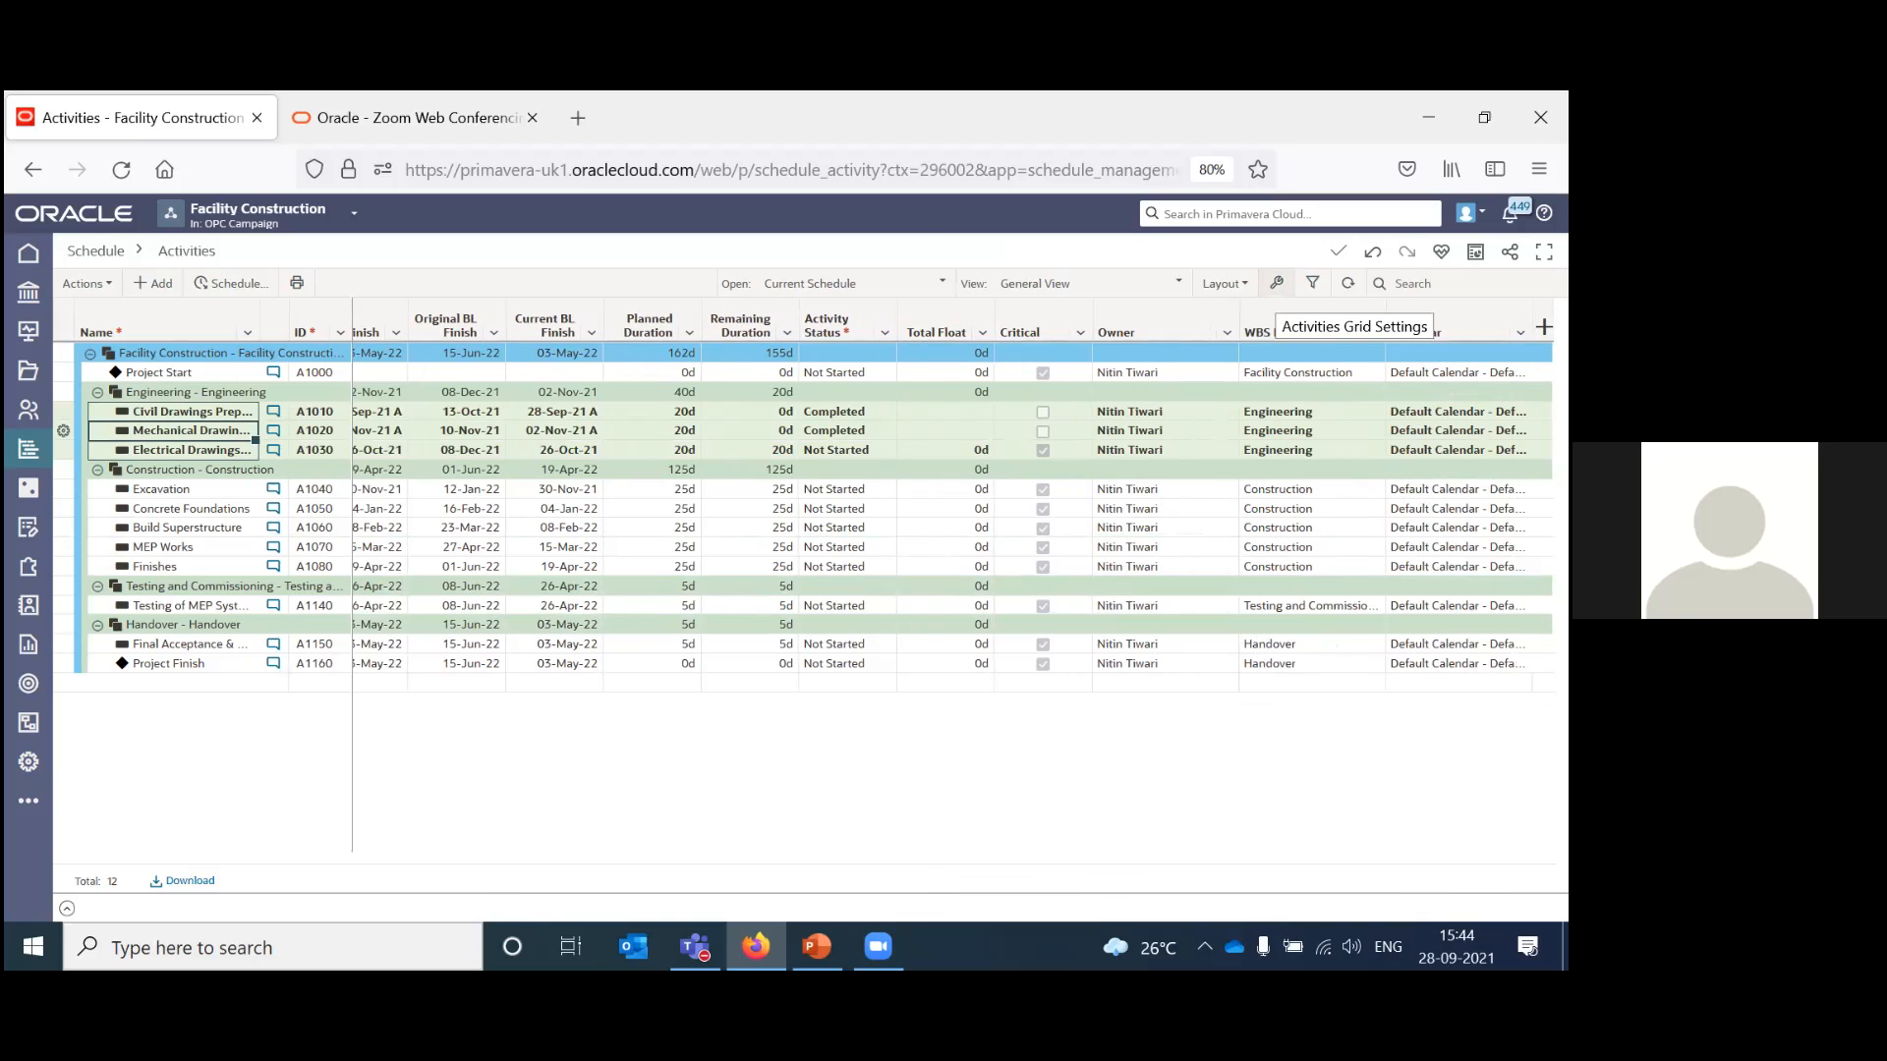
left_click(1277, 282)
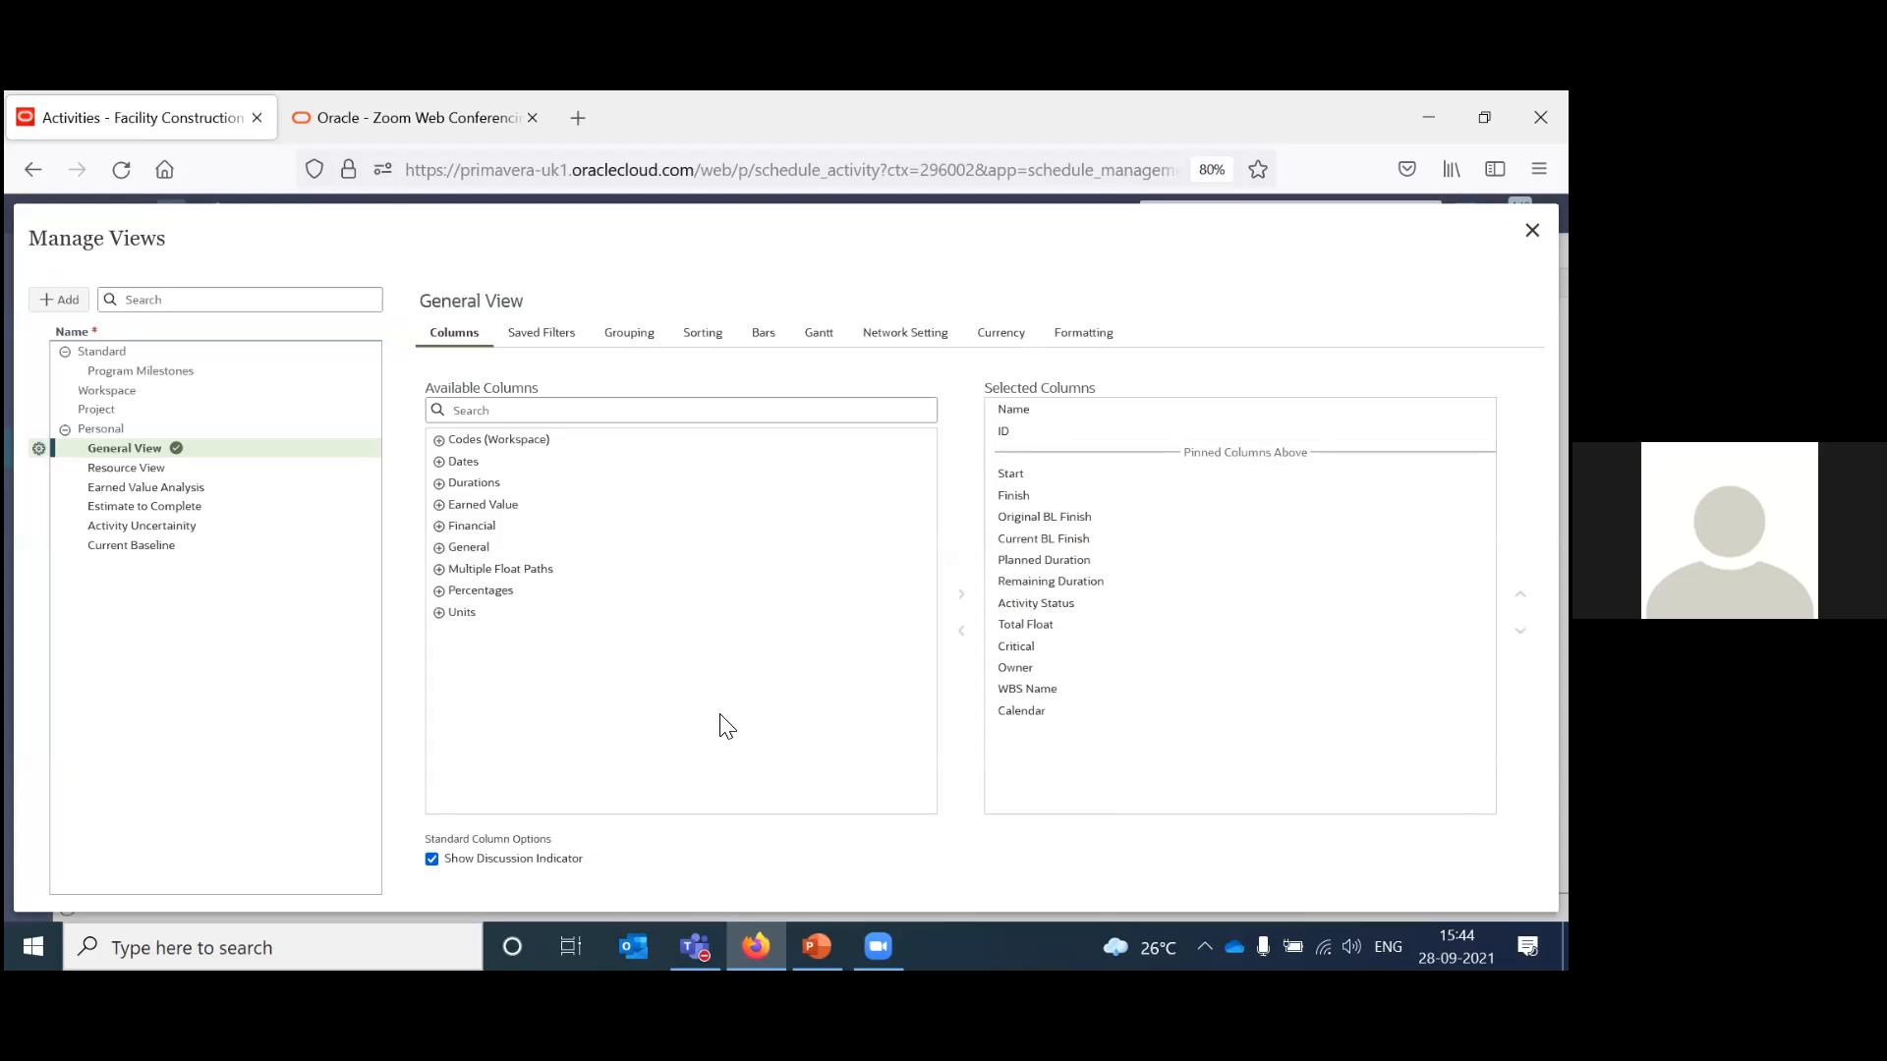
left_click(505, 413)
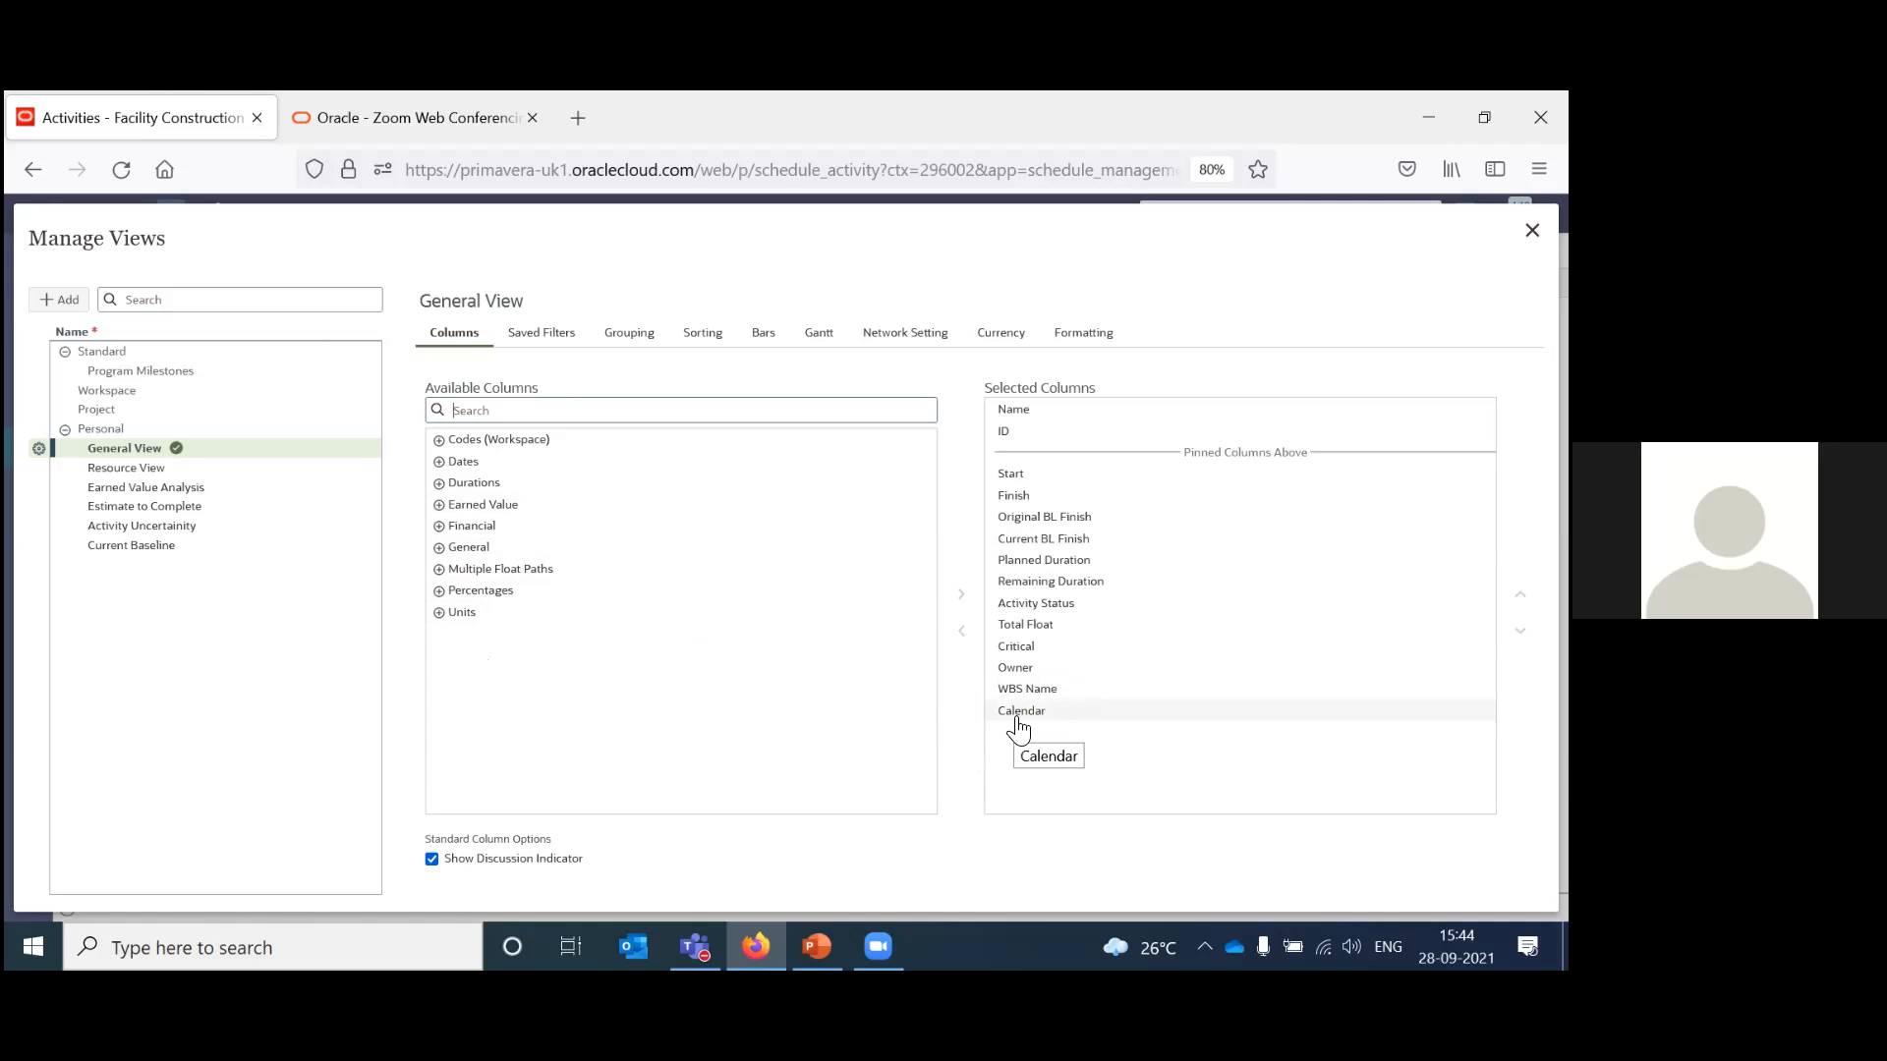
Review General View's saved filters, grouping, sorting, bars, Gantt, network, currency and formatting settings, and close them unchanged.
left_click(562, 339)
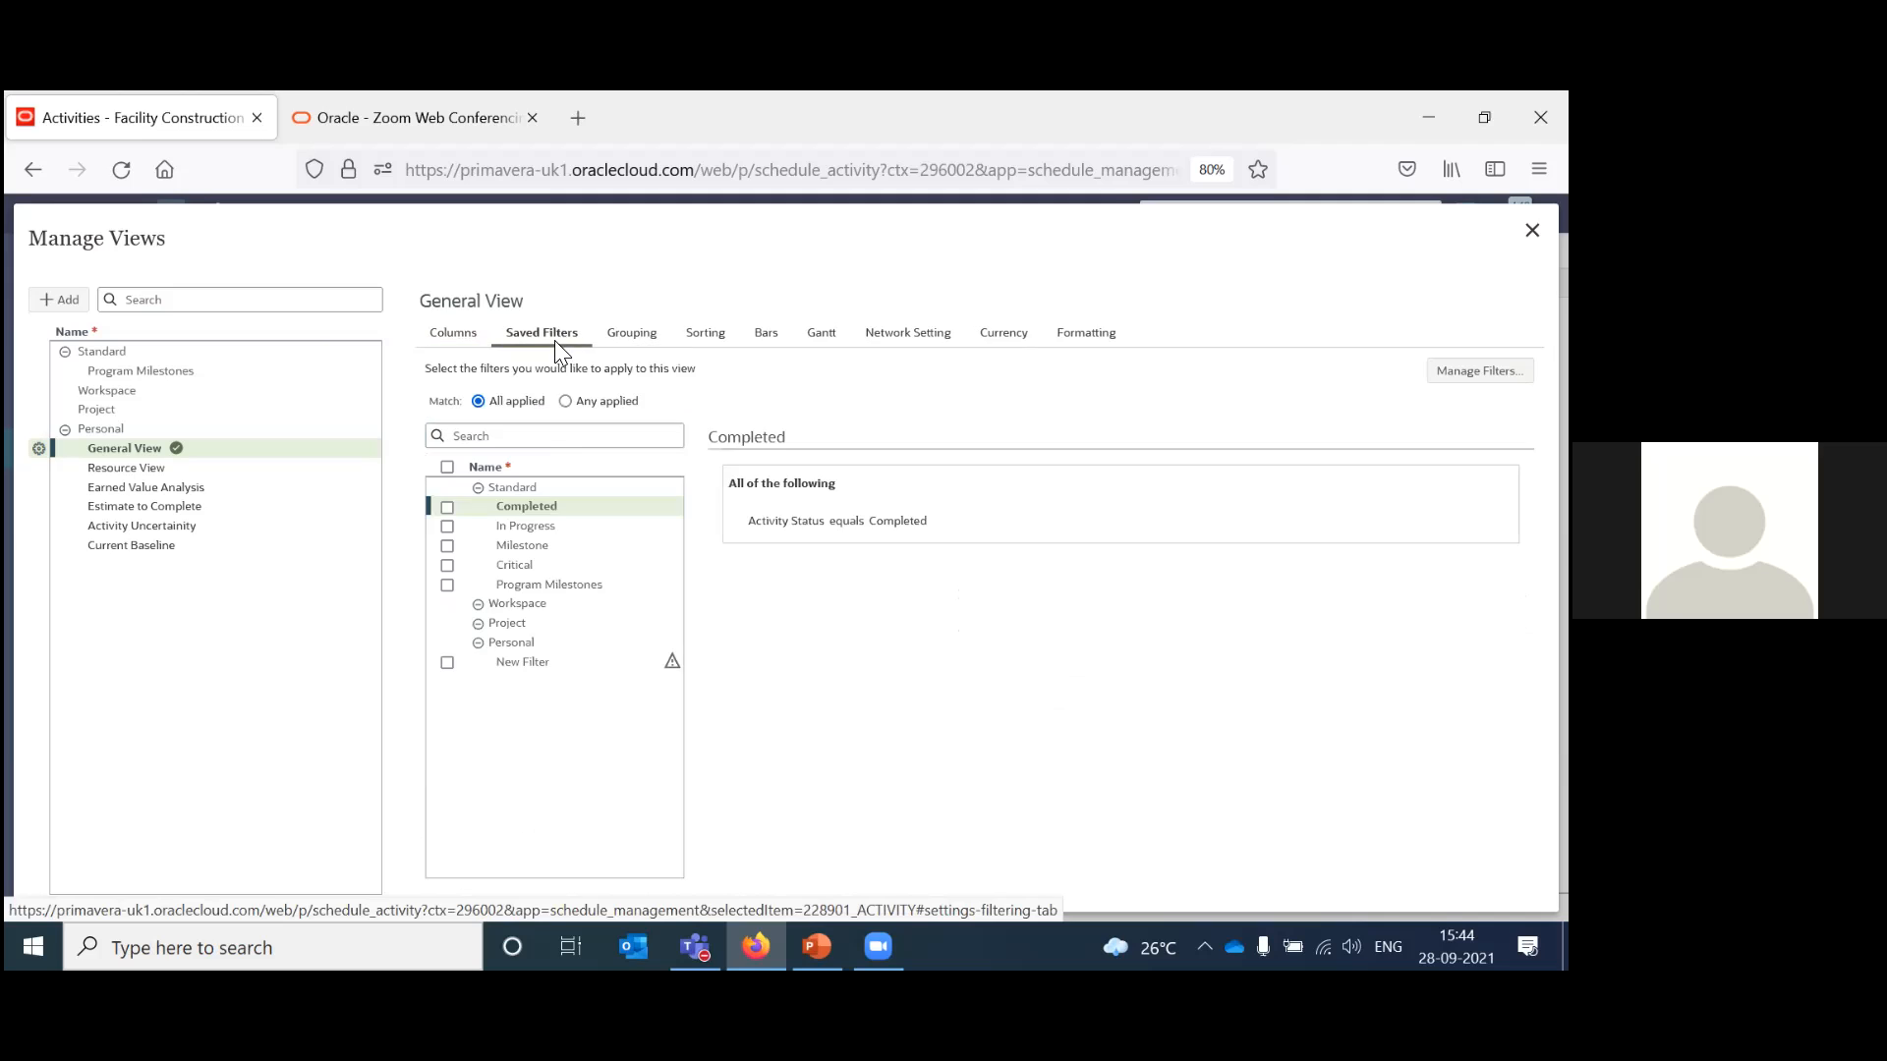
left_click(634, 334)
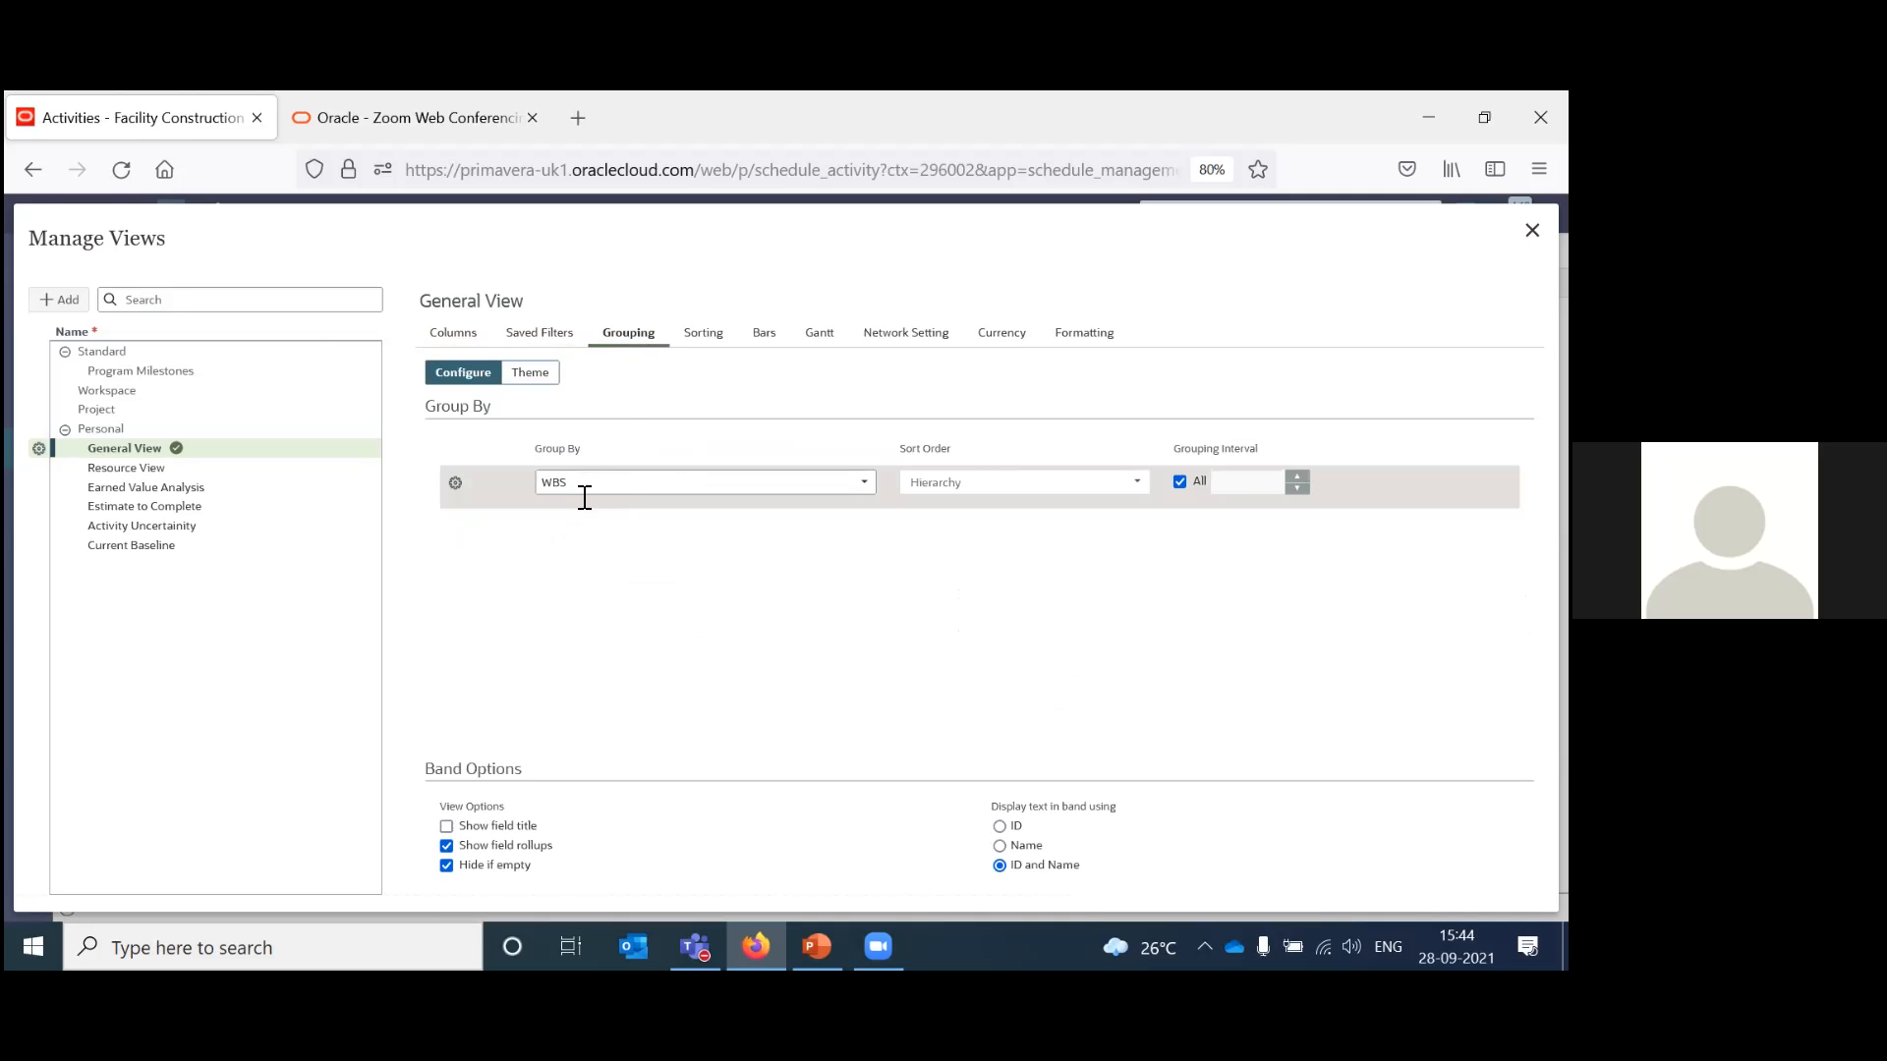
left_click(703, 334)
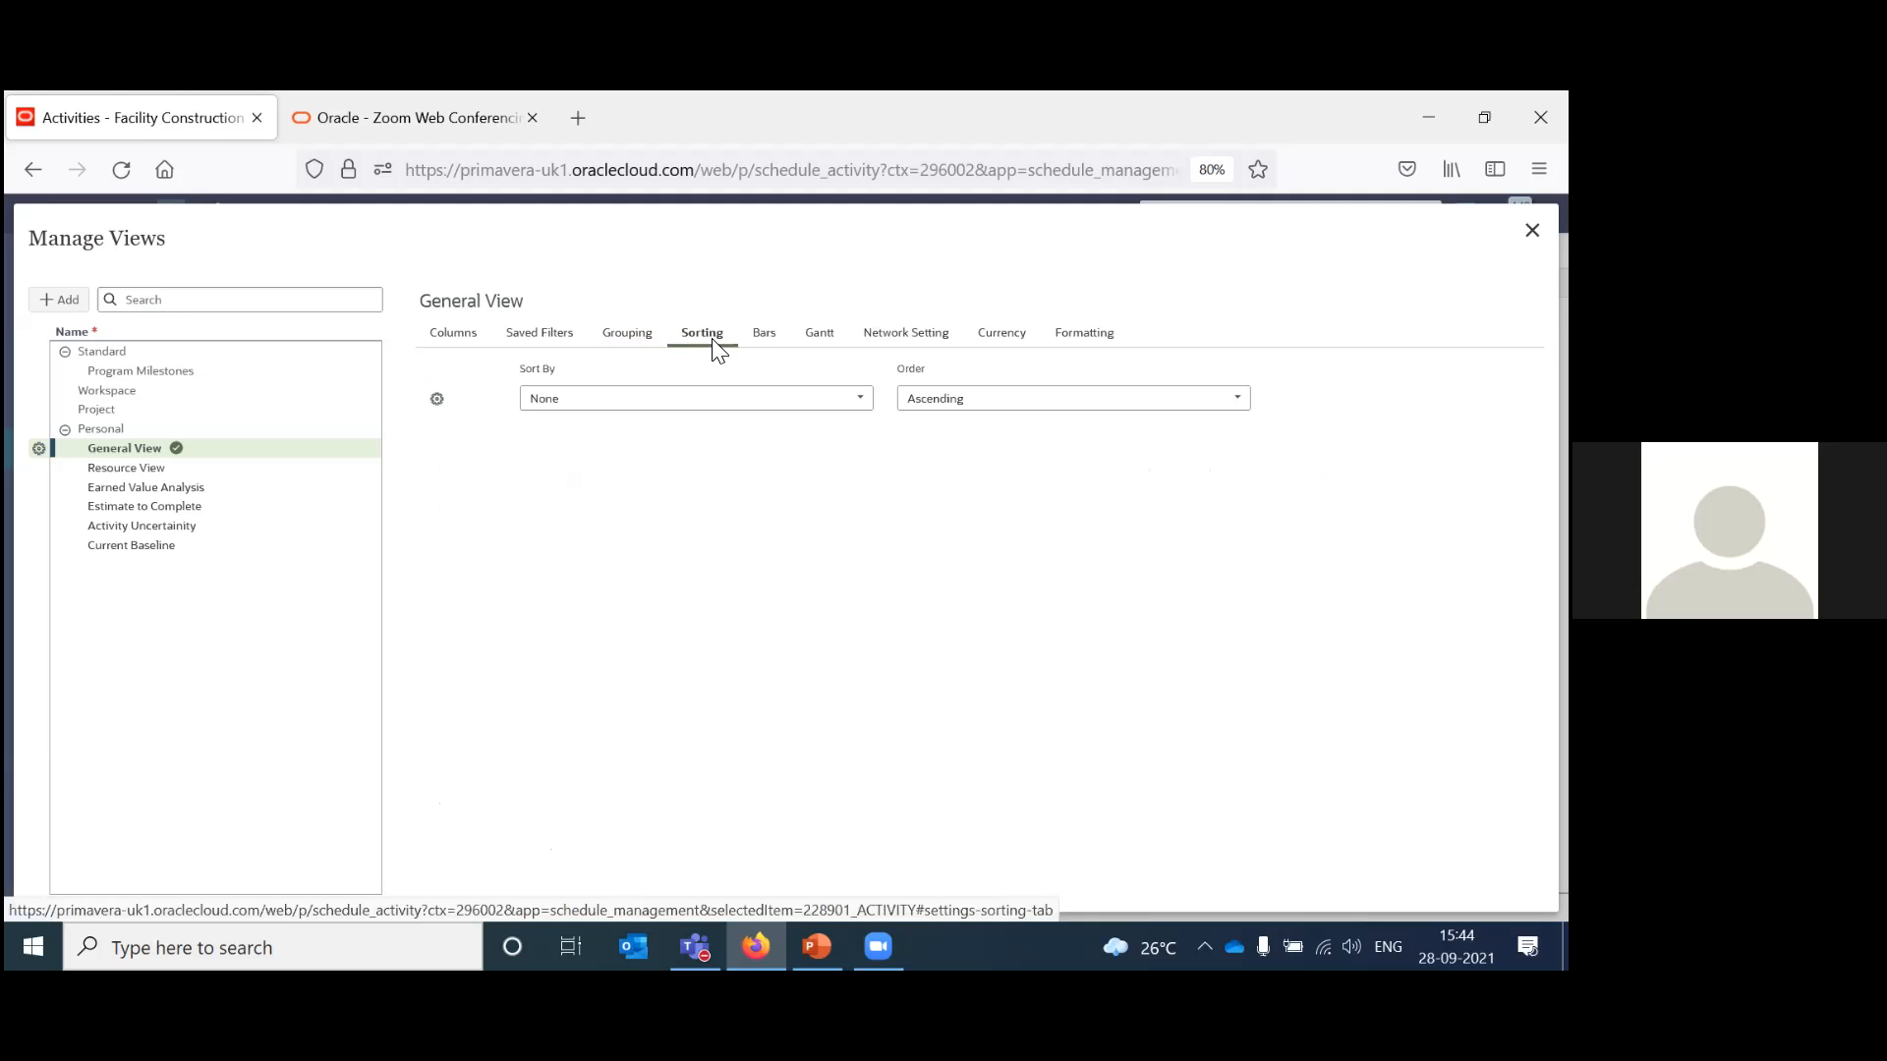
left_click(766, 339)
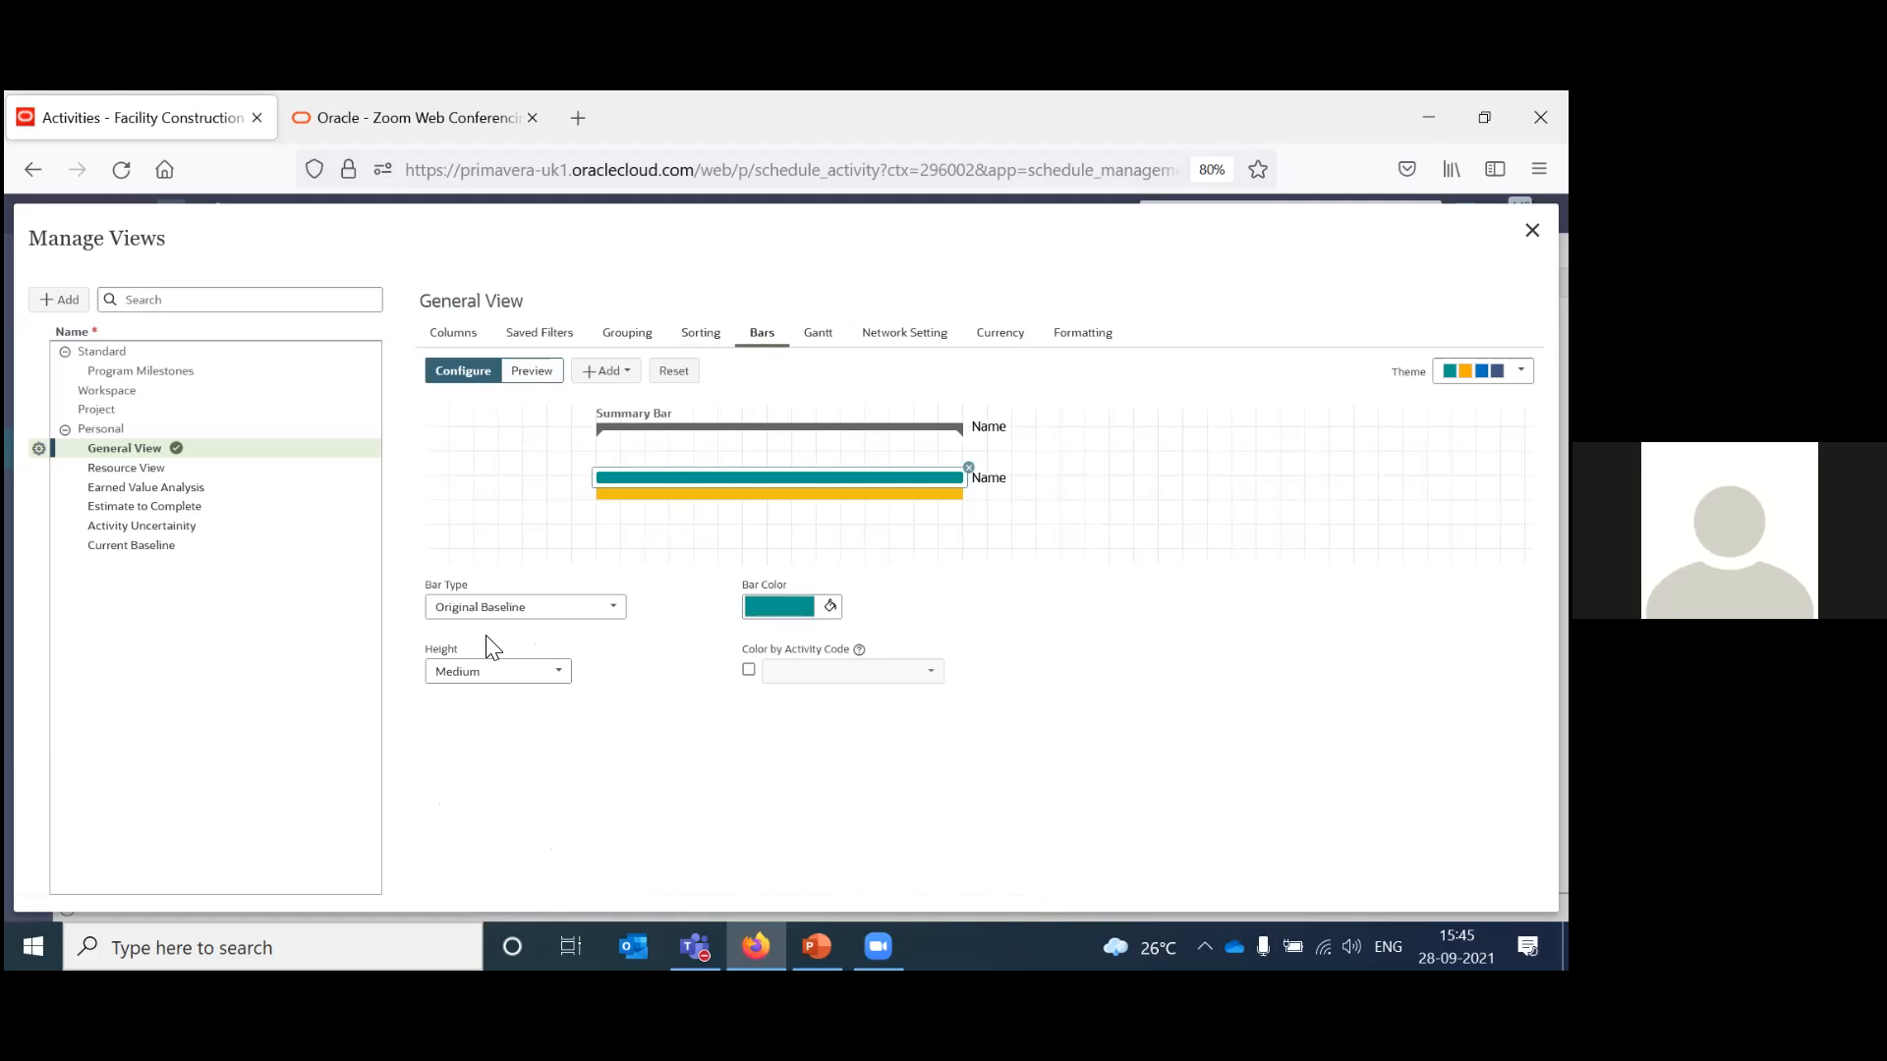
left_click(826, 341)
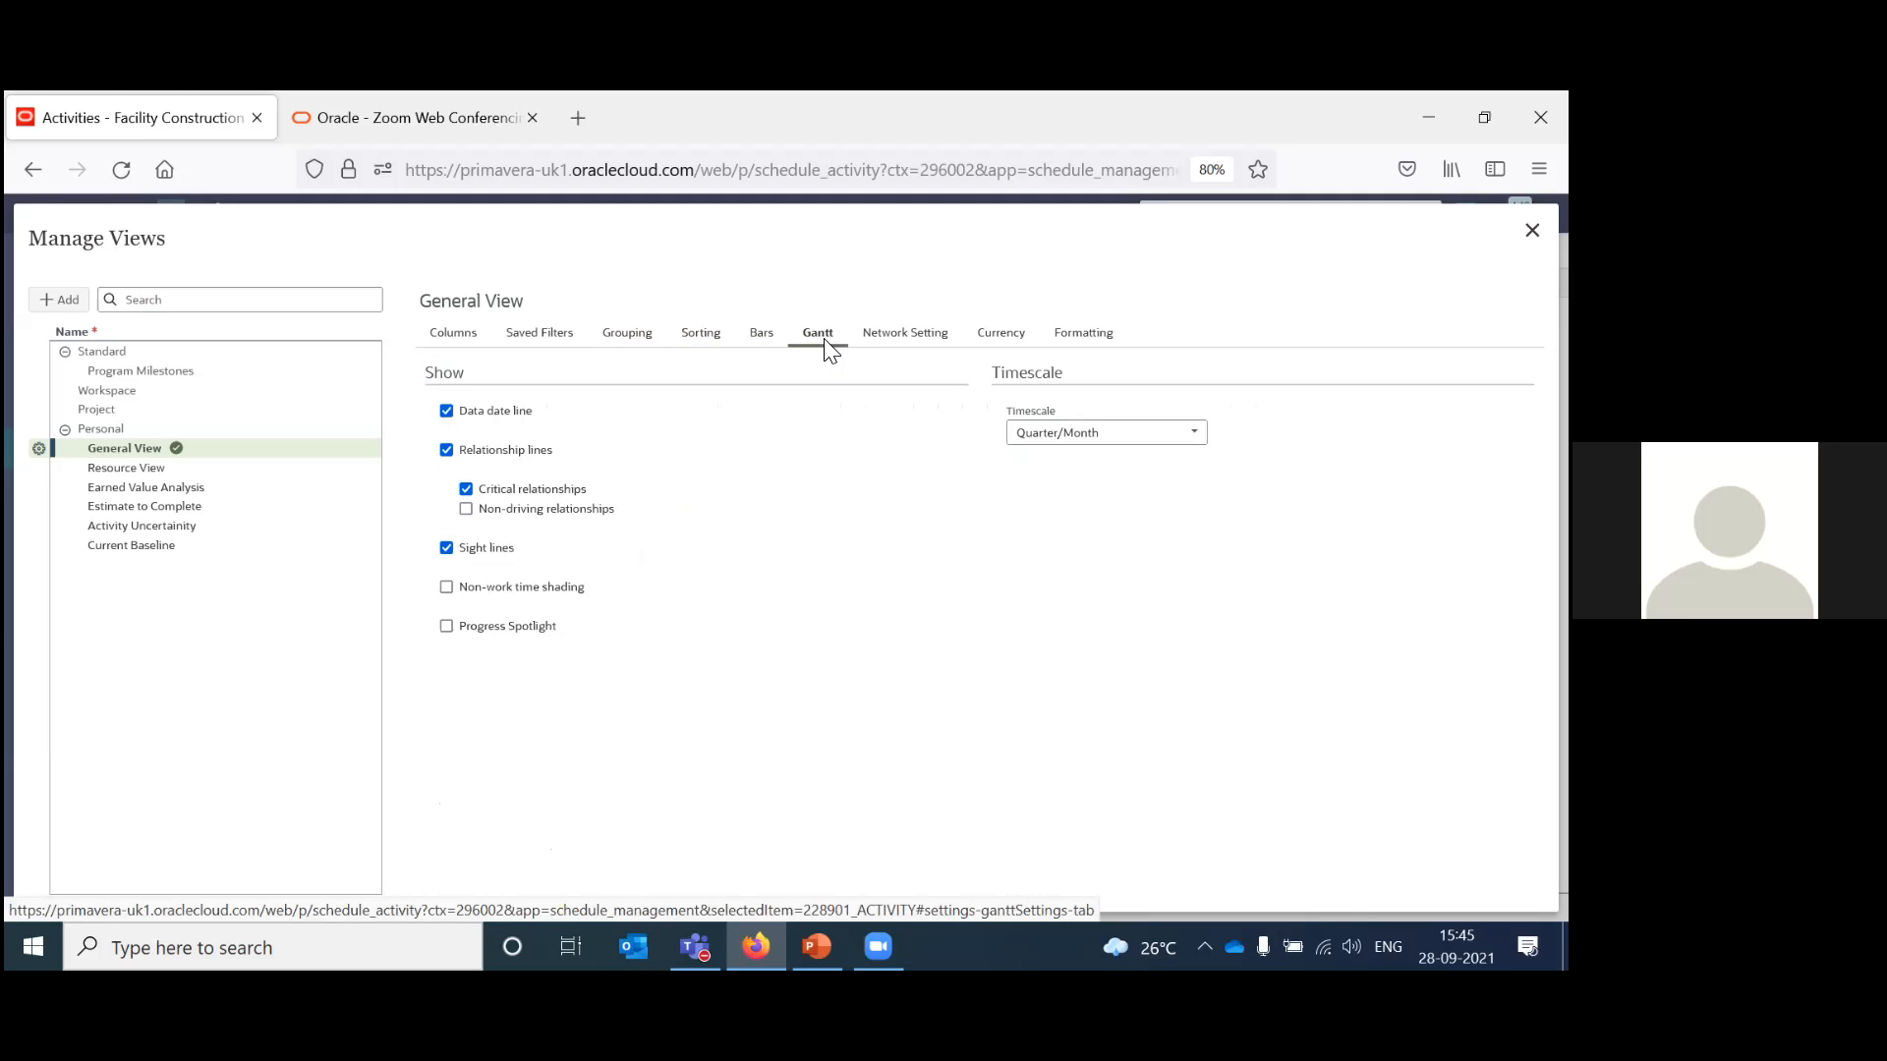
left_click(911, 340)
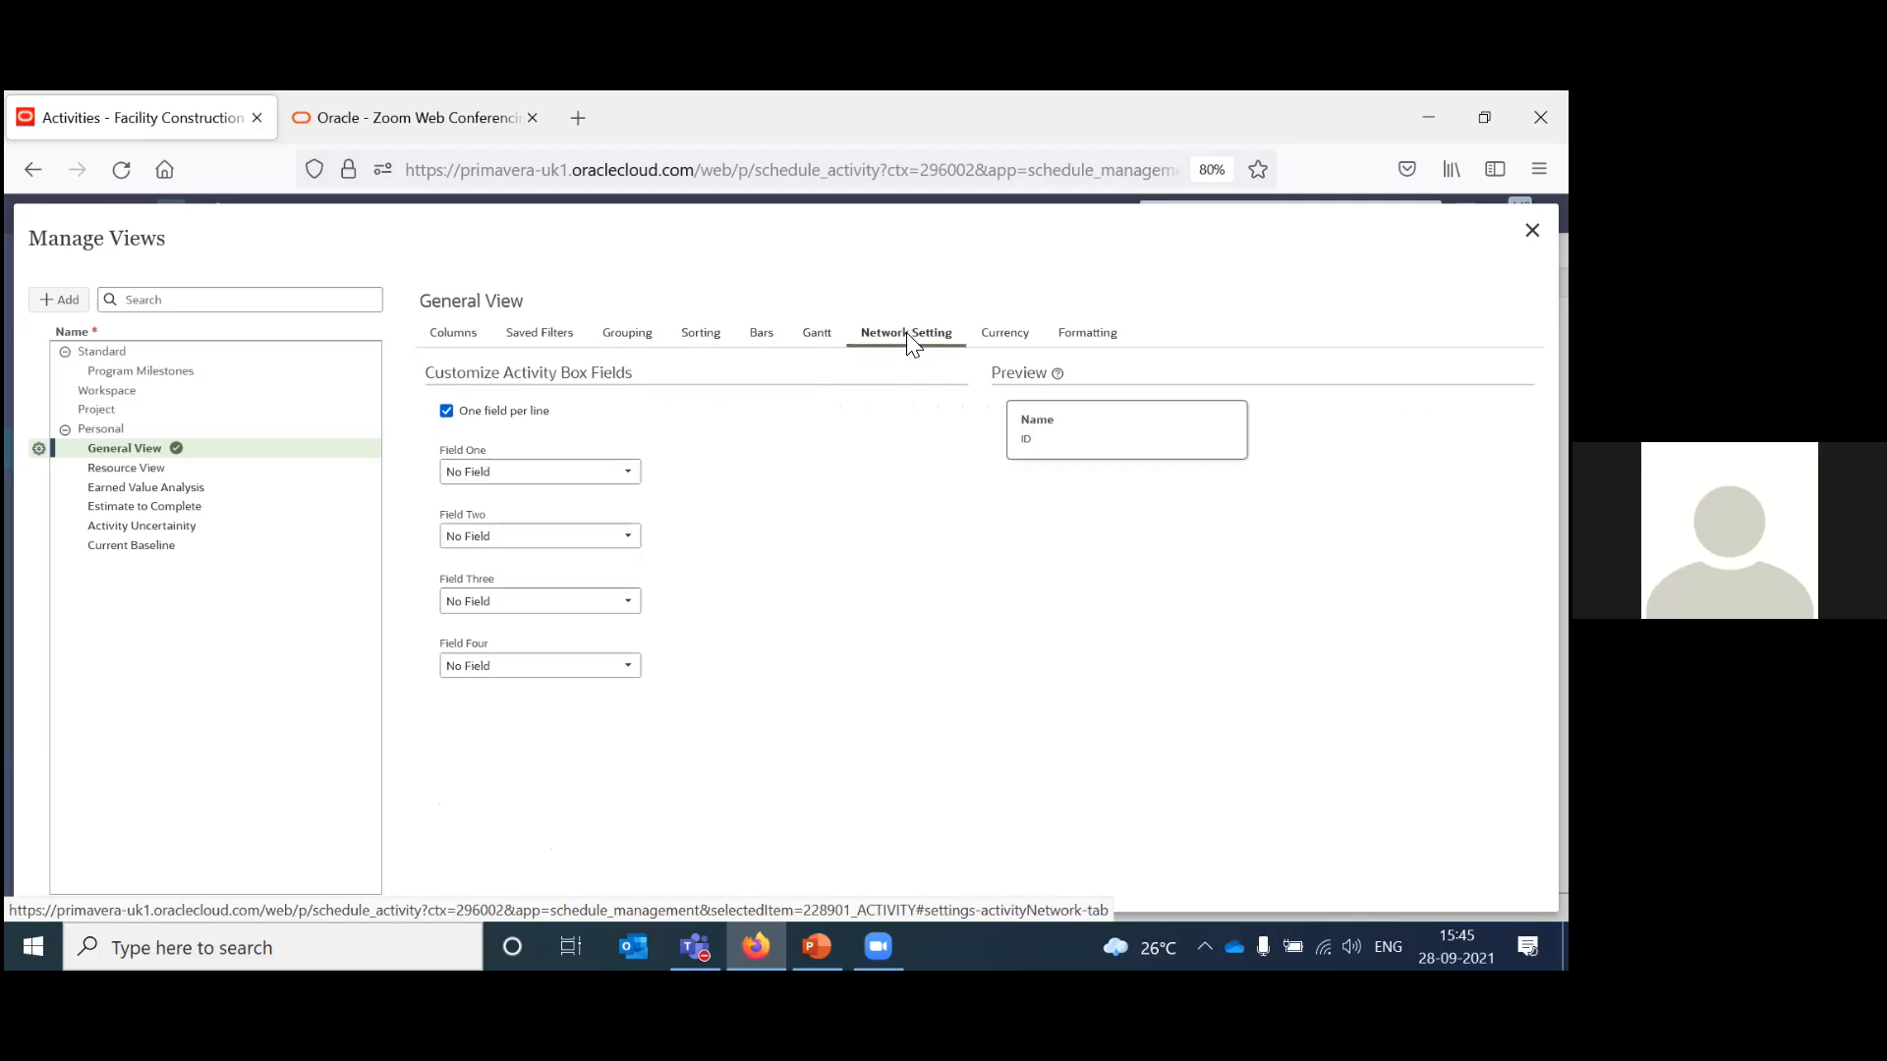
left_click(1001, 339)
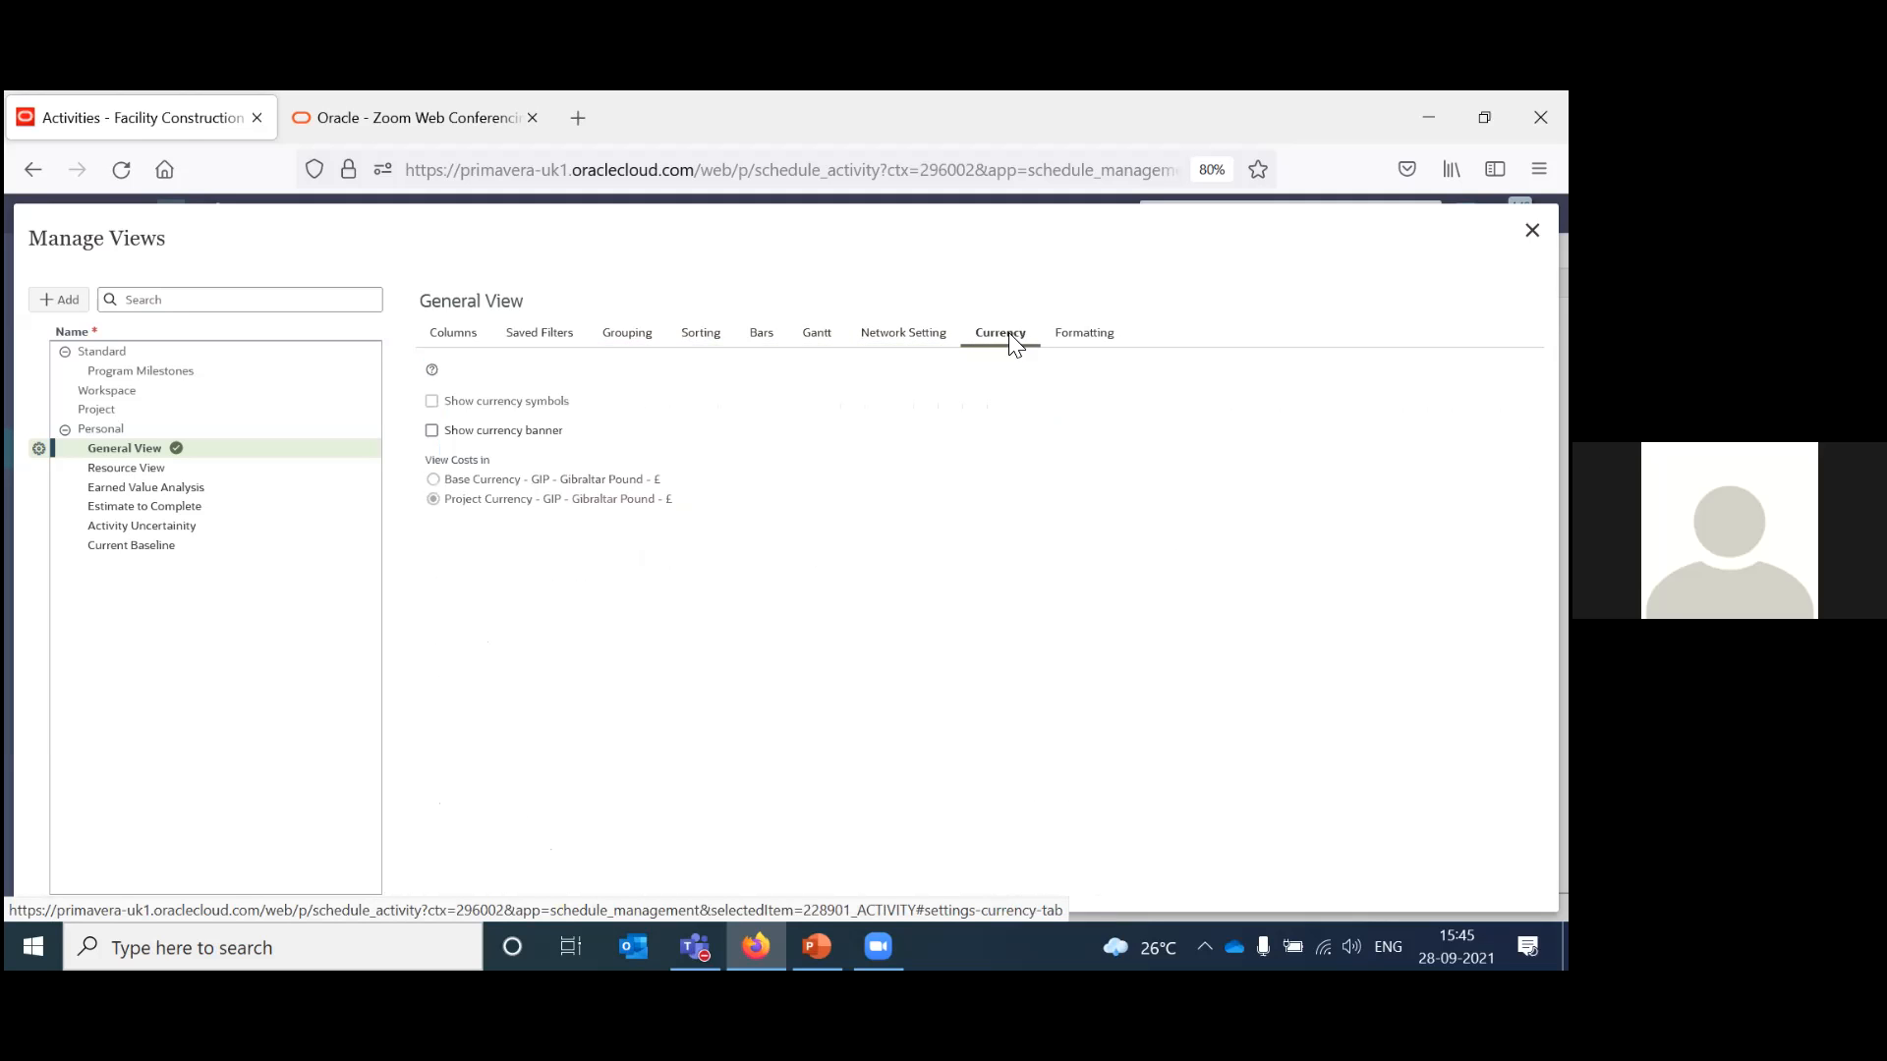
left_click(1084, 342)
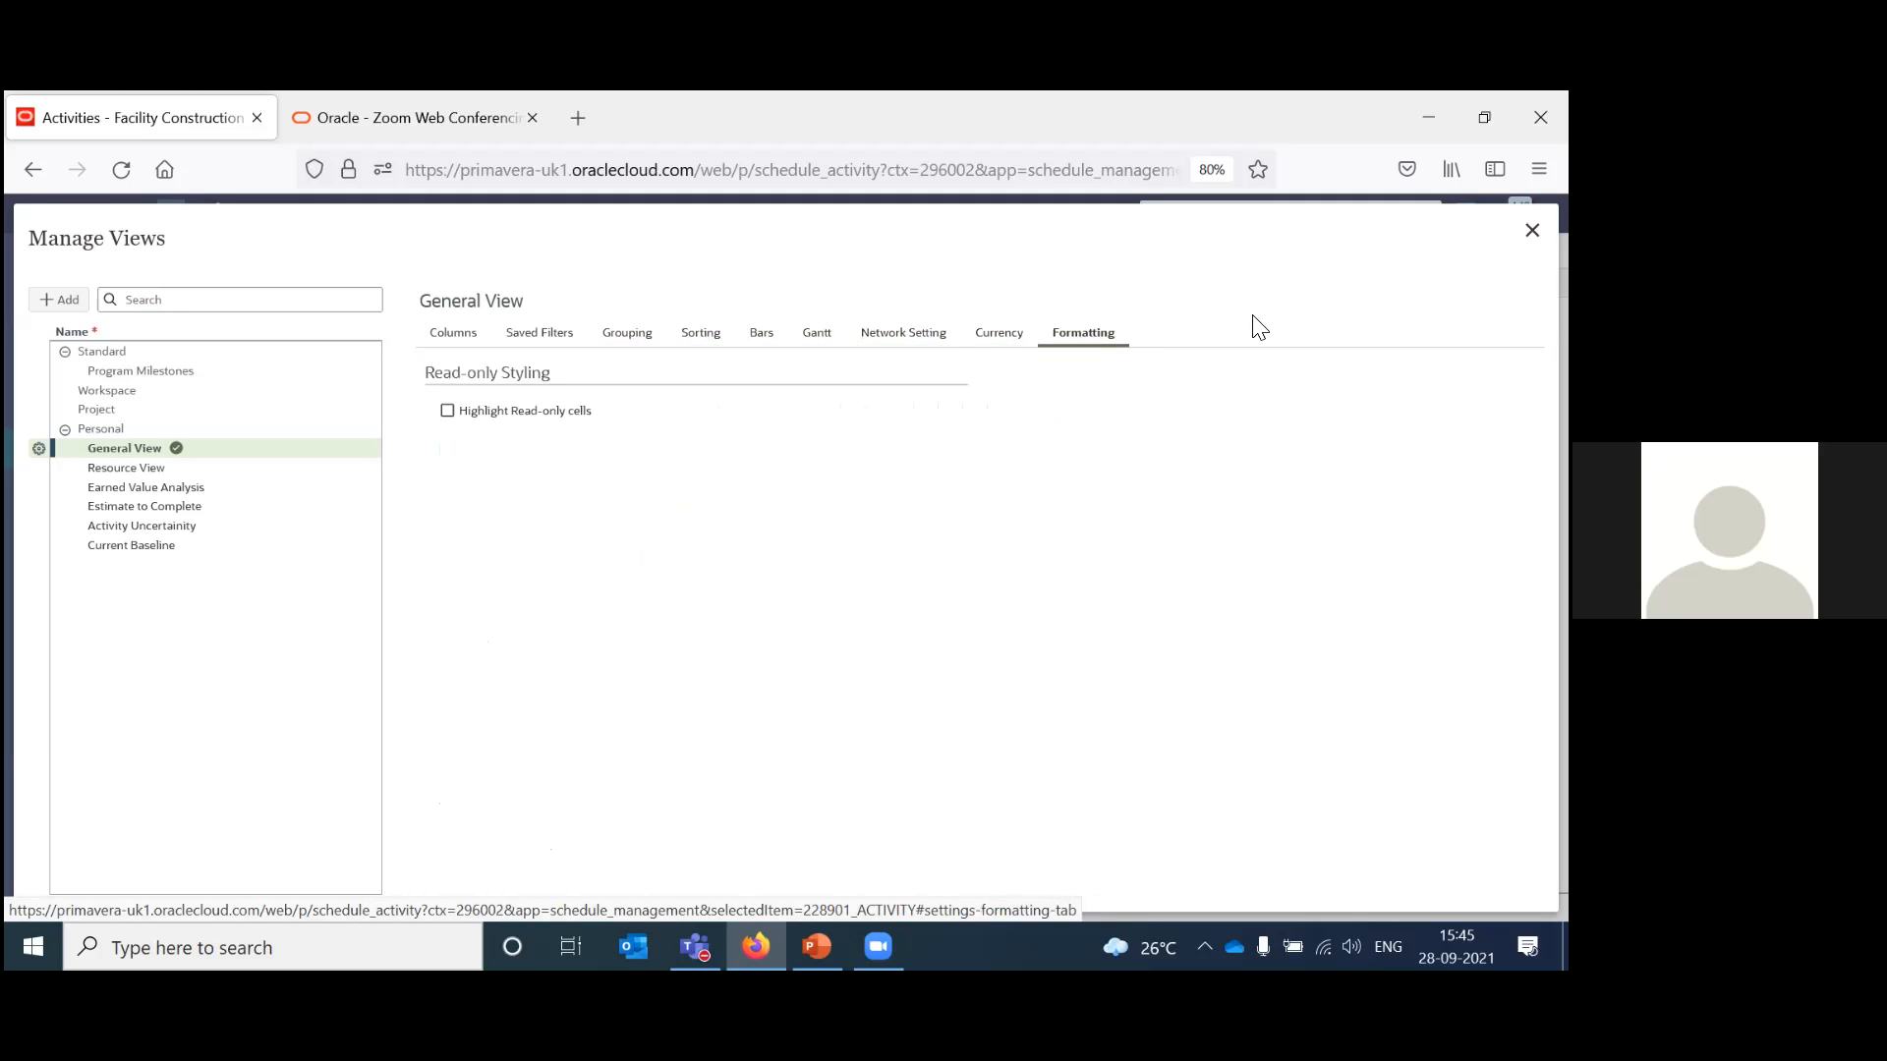
left_click(1532, 230)
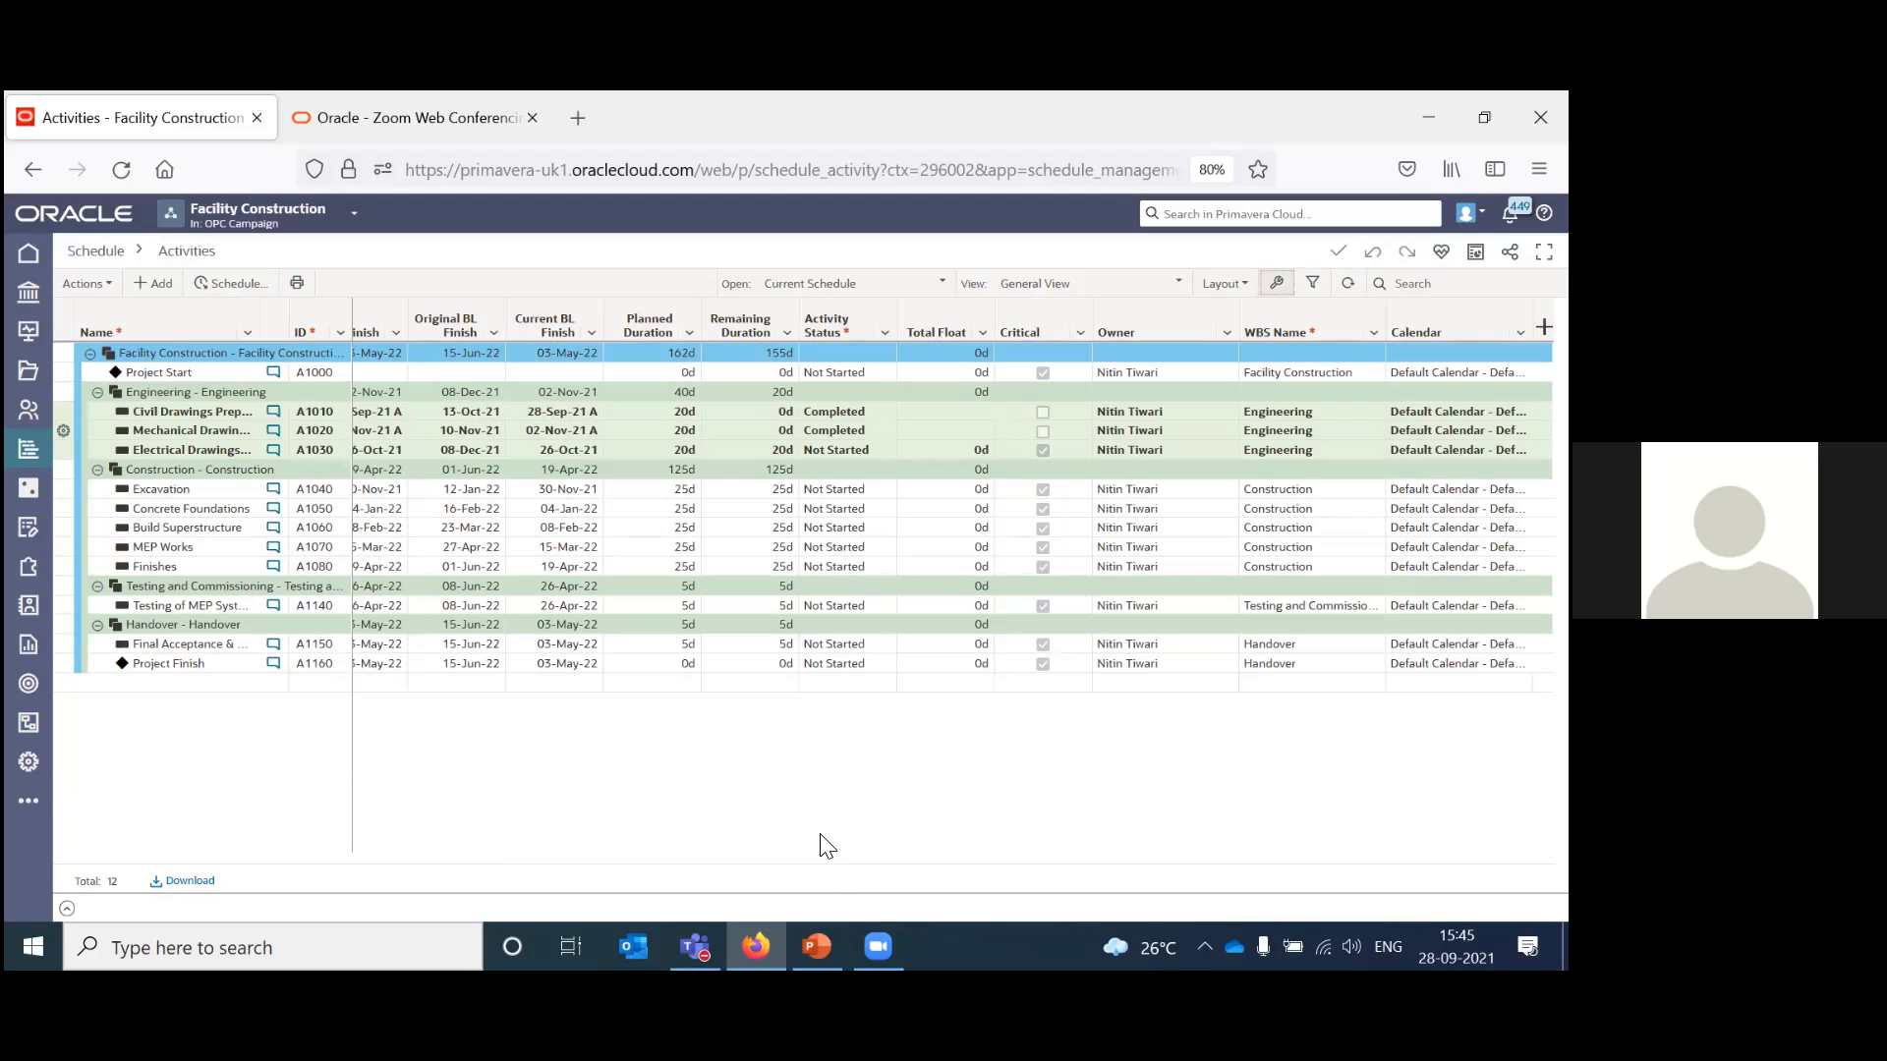
Check the plan steps slide in PowerPoint, return to the browser, and open and close Facility Construction's Summary & Settings.
key("alt+Tab")
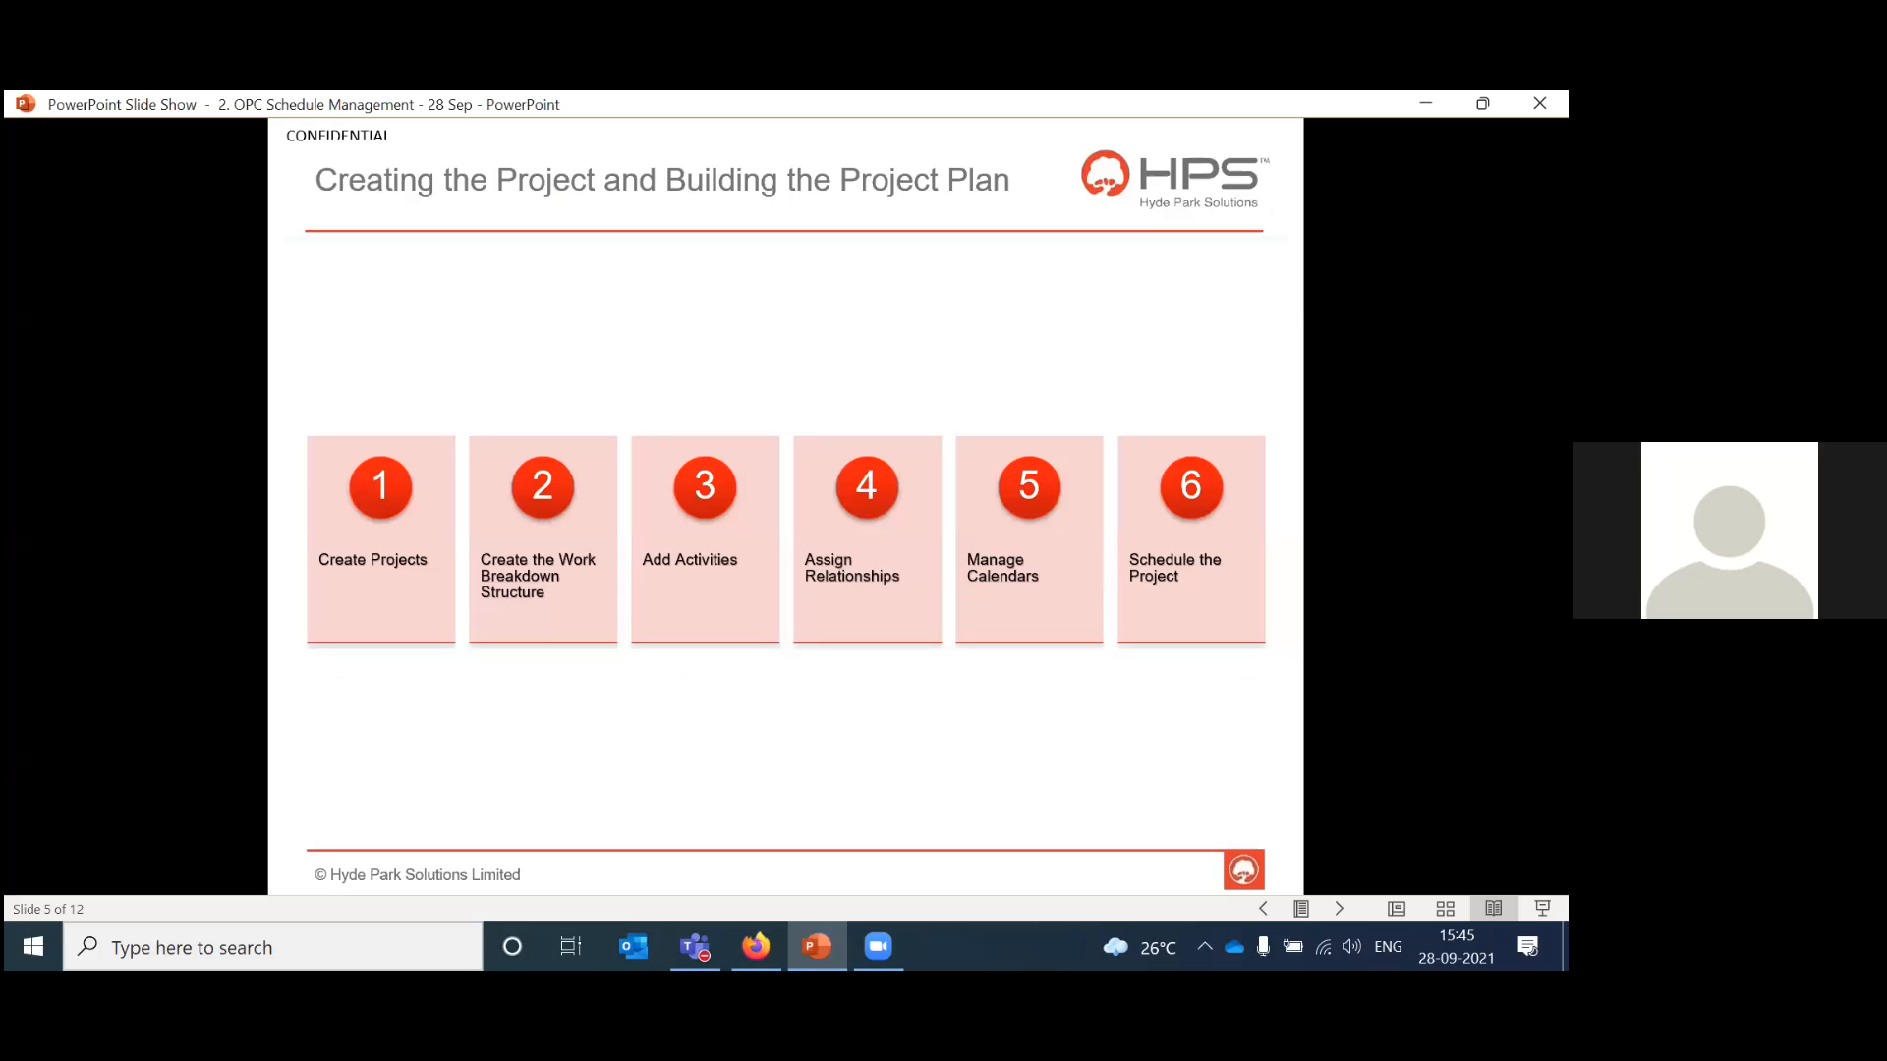
key("alt+Tab")
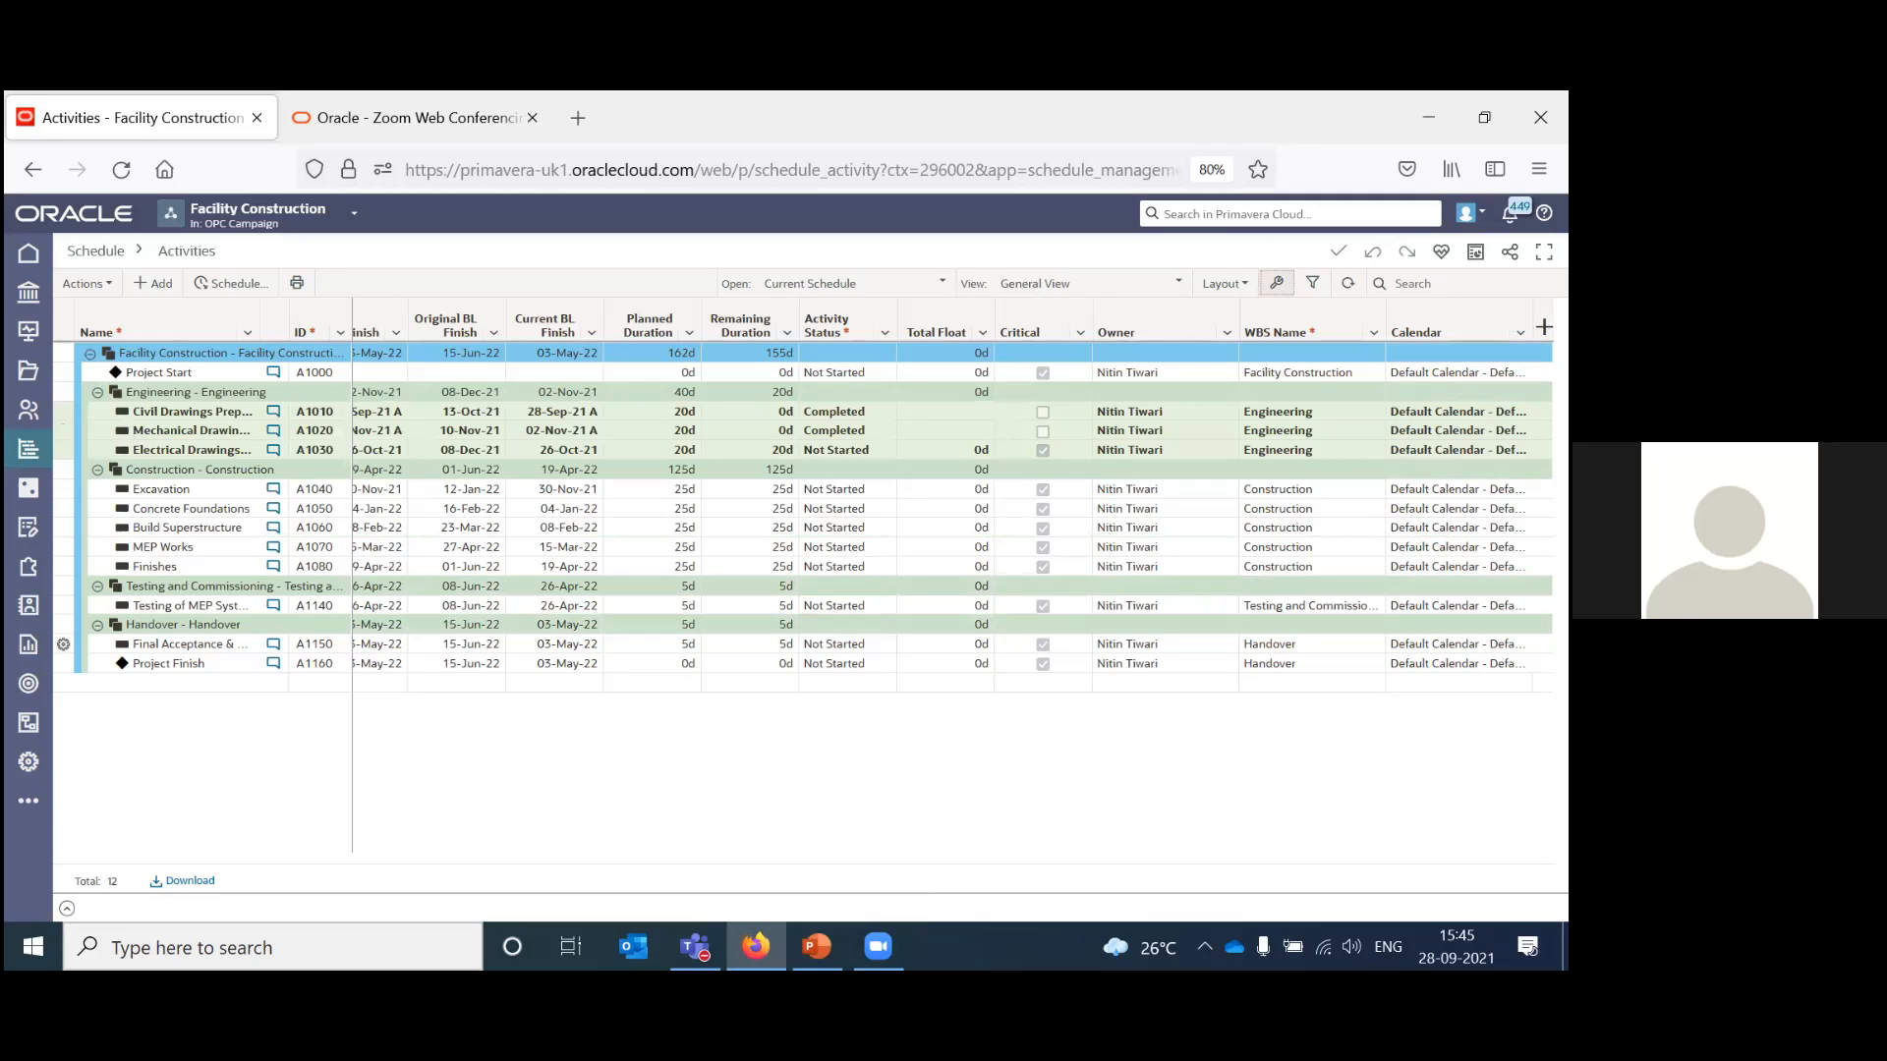
left_click(28, 762)
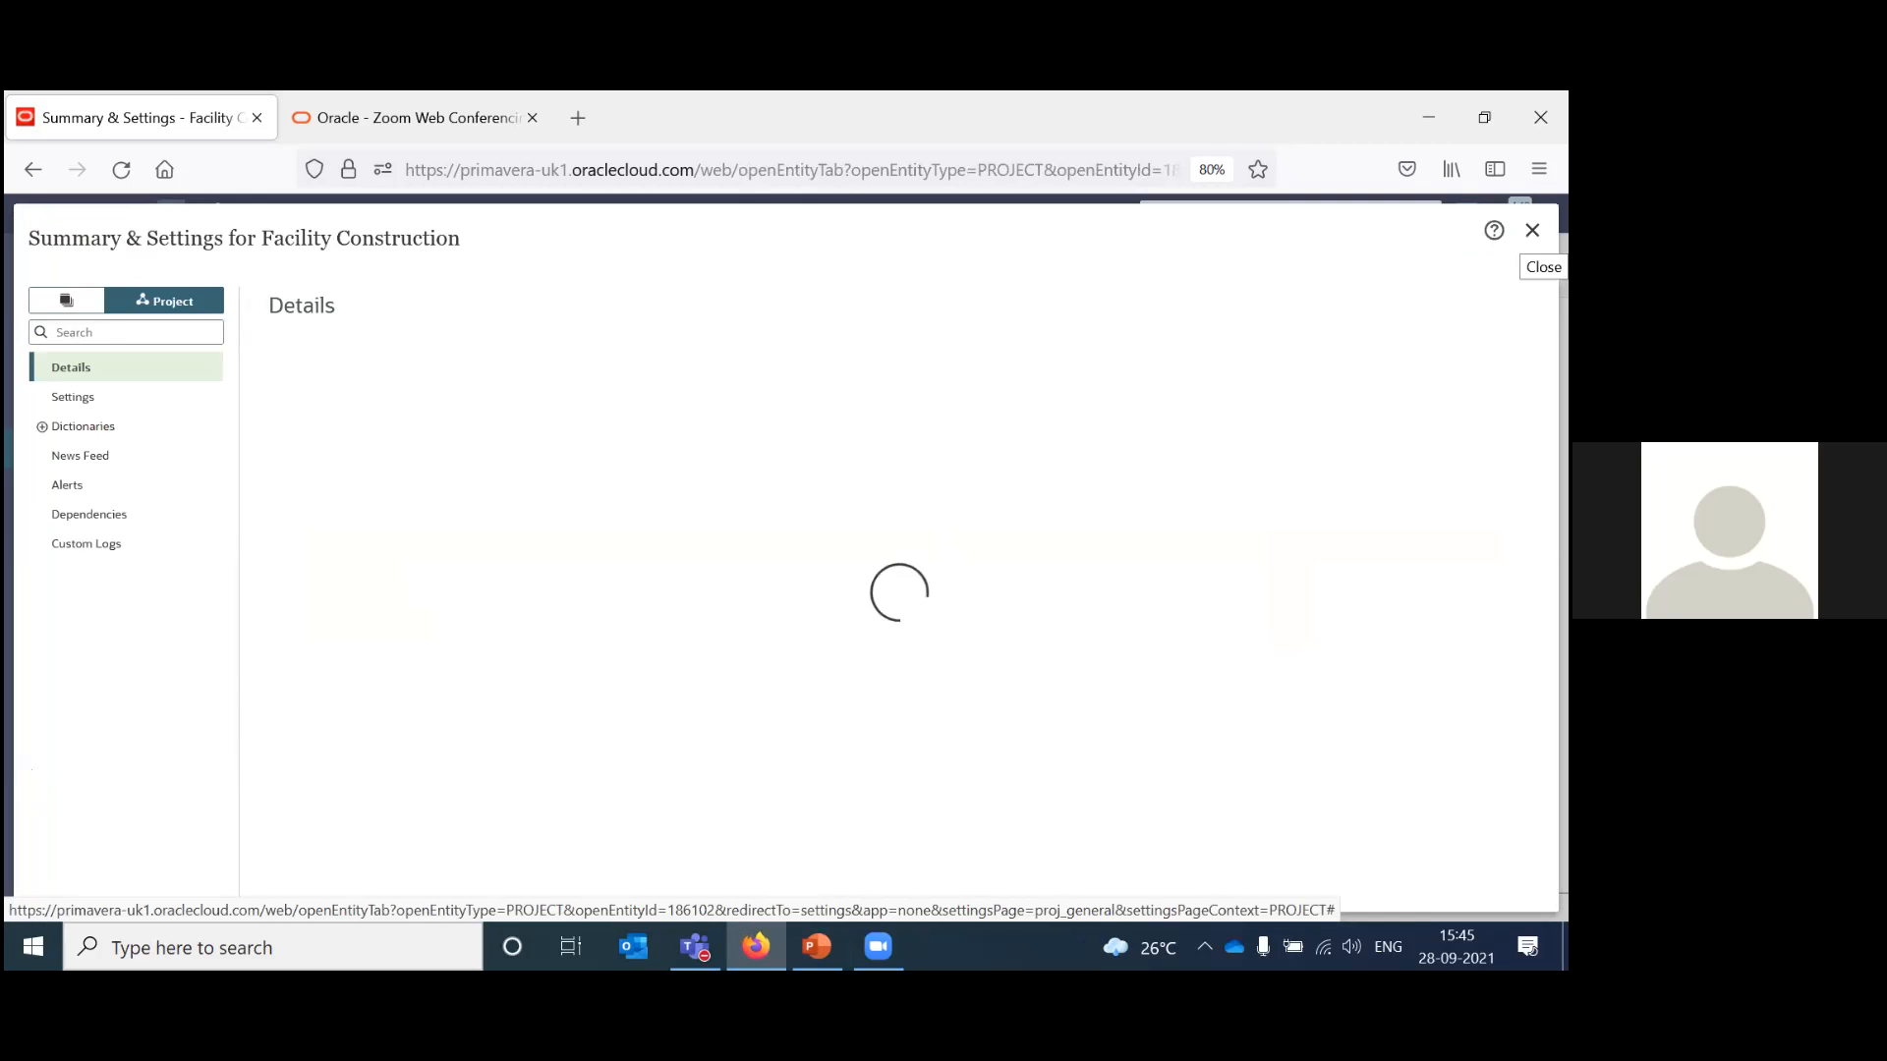
key("Escape")
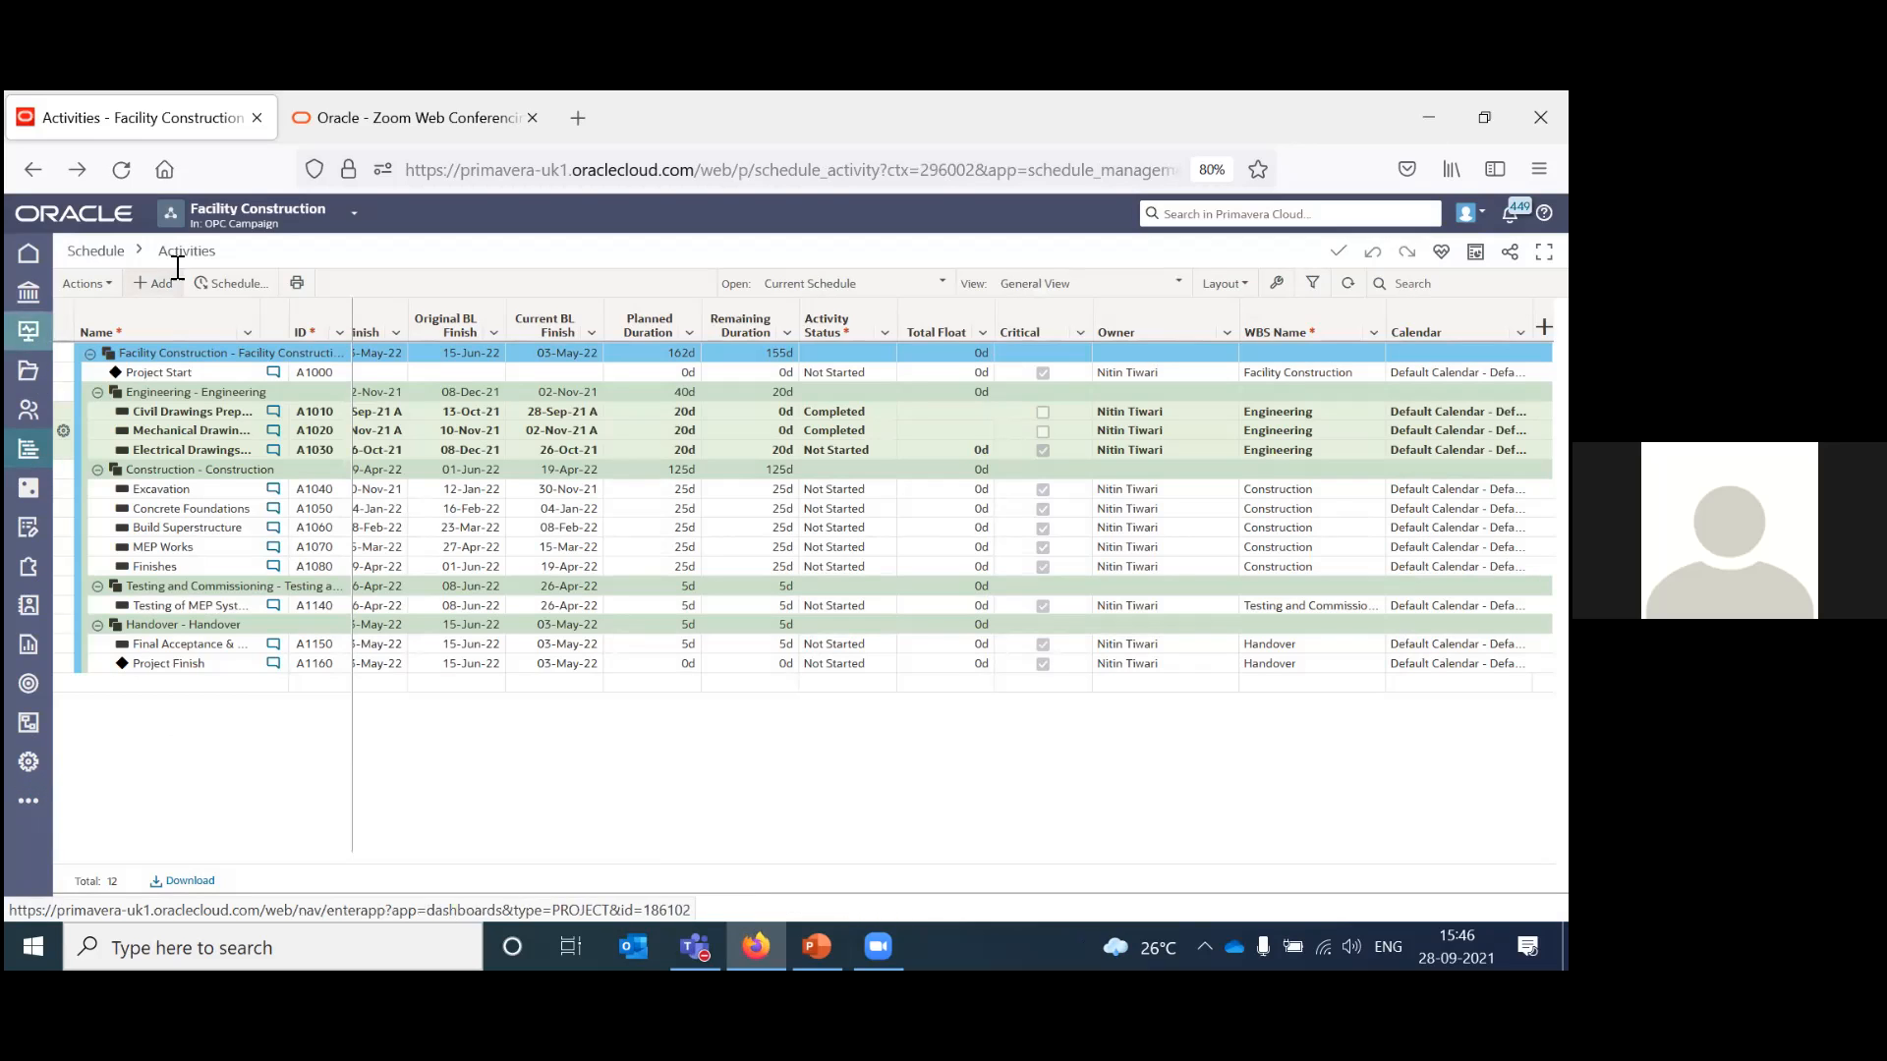
Review the calendar dictionaries of the Facility Construction project and the OPC Campaign workspace in Summary & Settings, and close the settings.
left_click(29, 765)
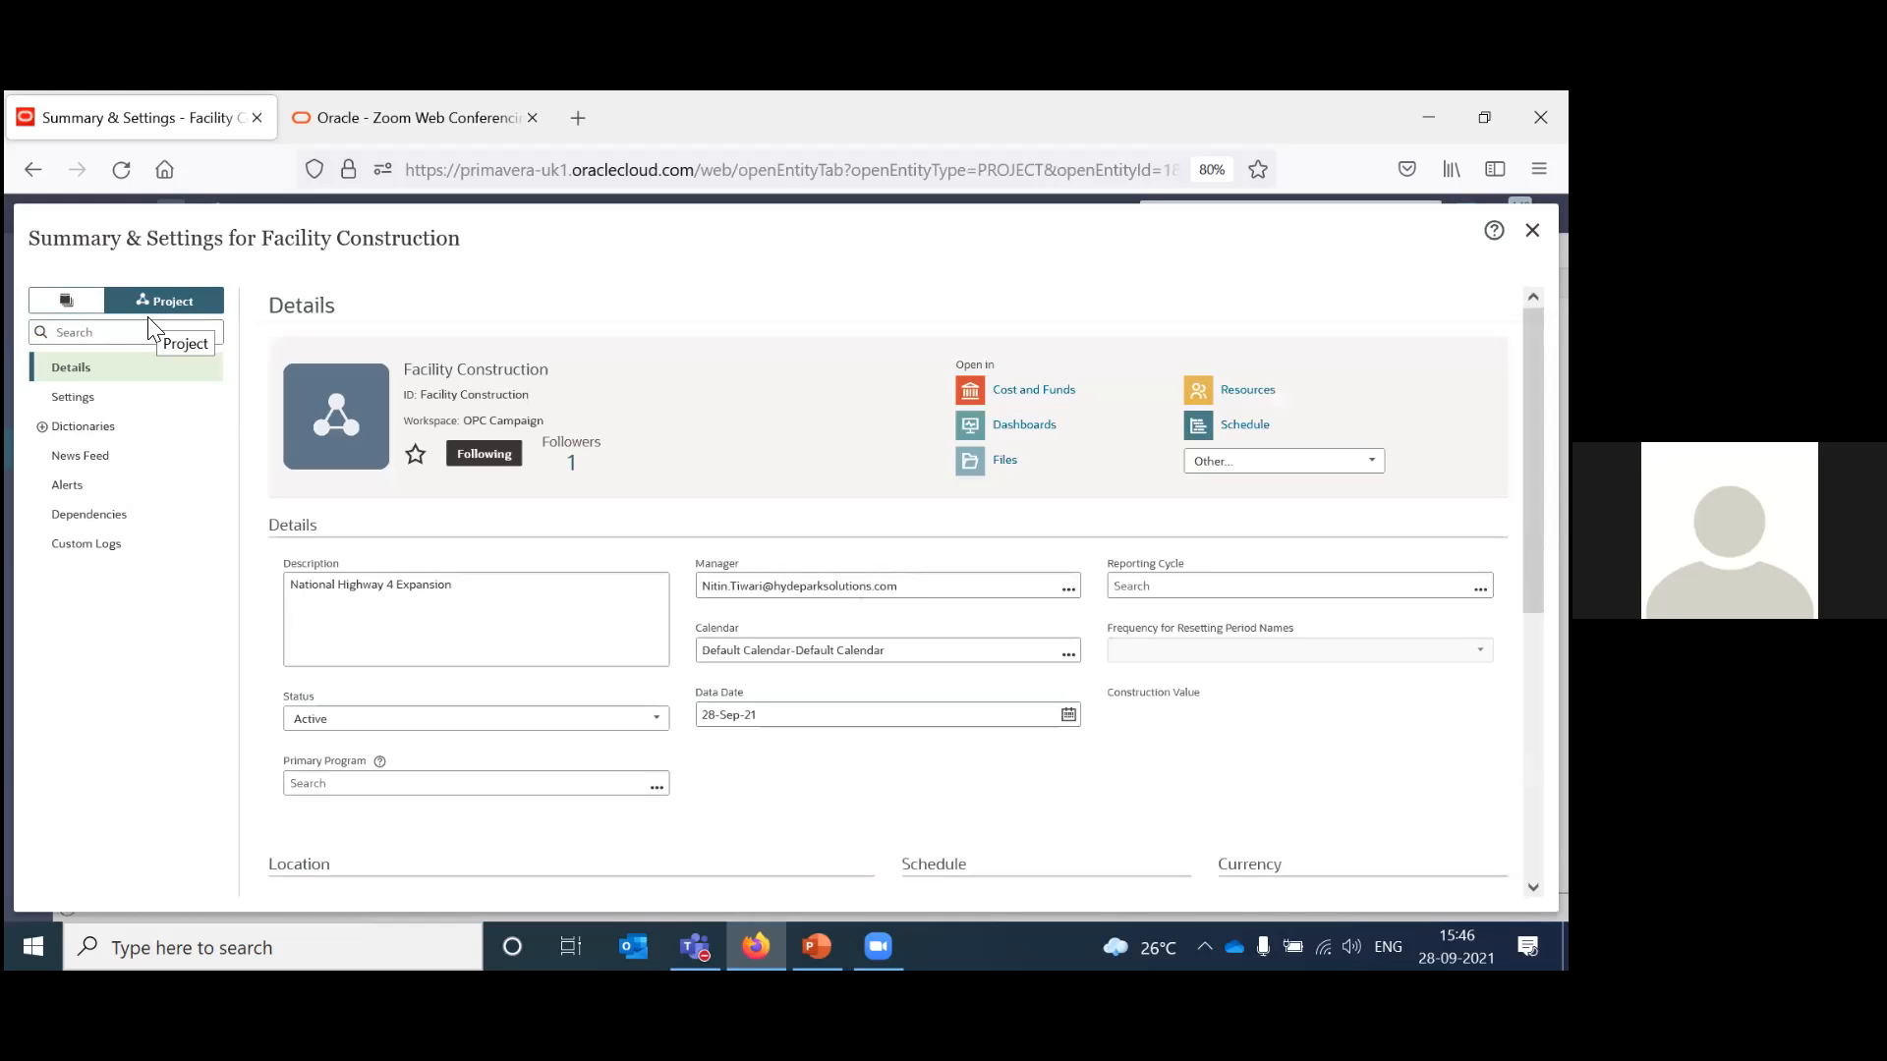
left_click(44, 429)
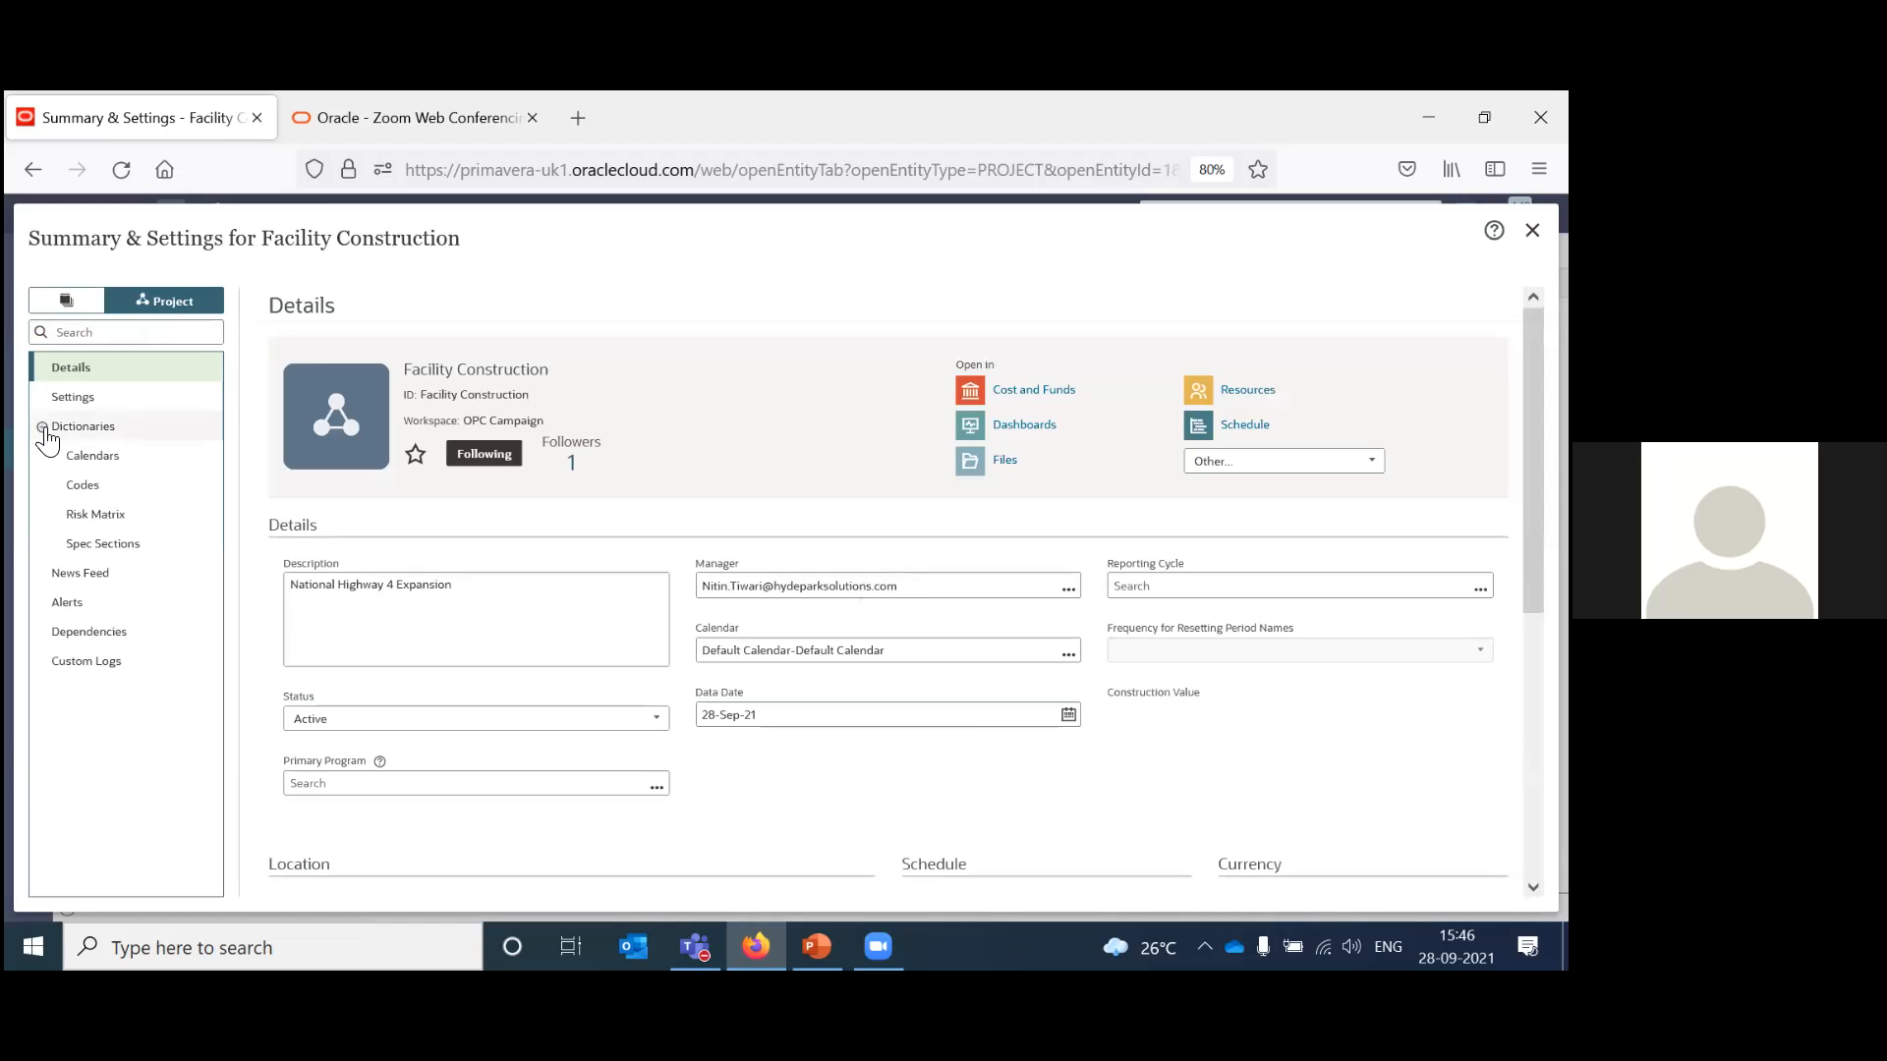
left_click(93, 456)
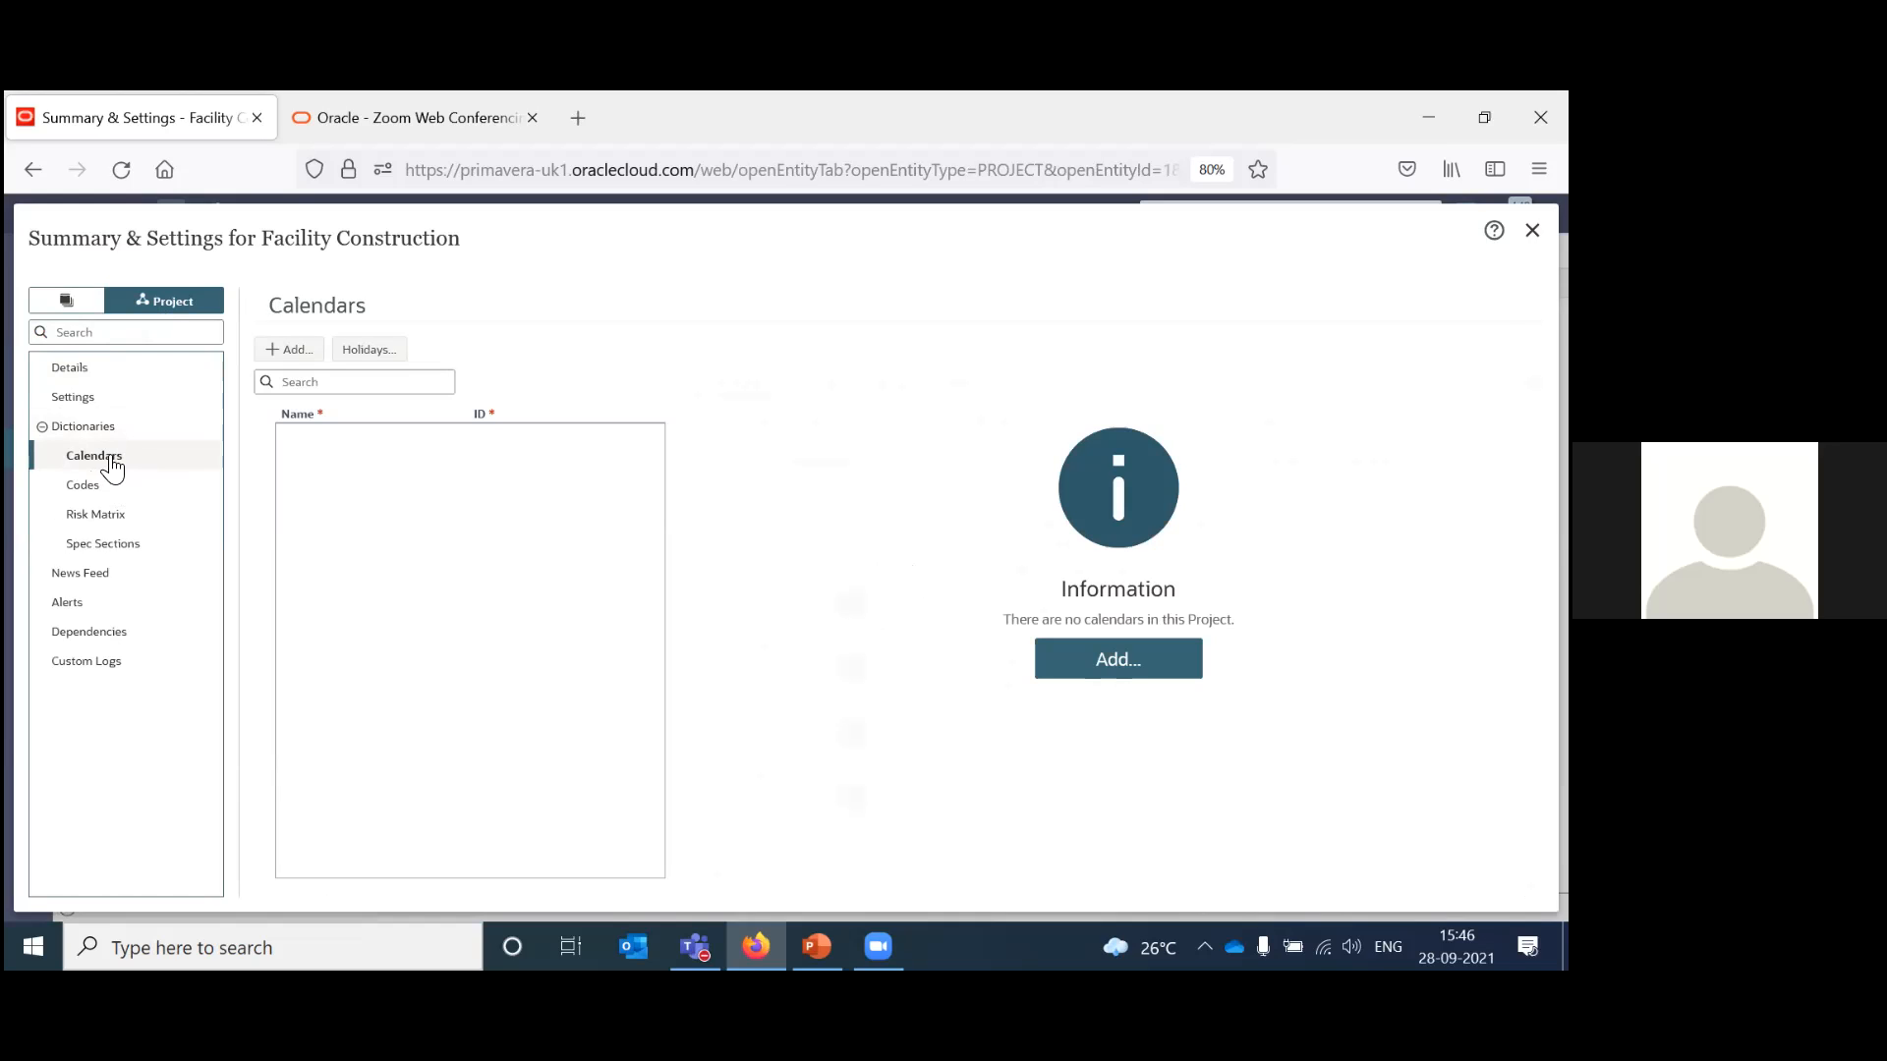
left_click(66, 301)
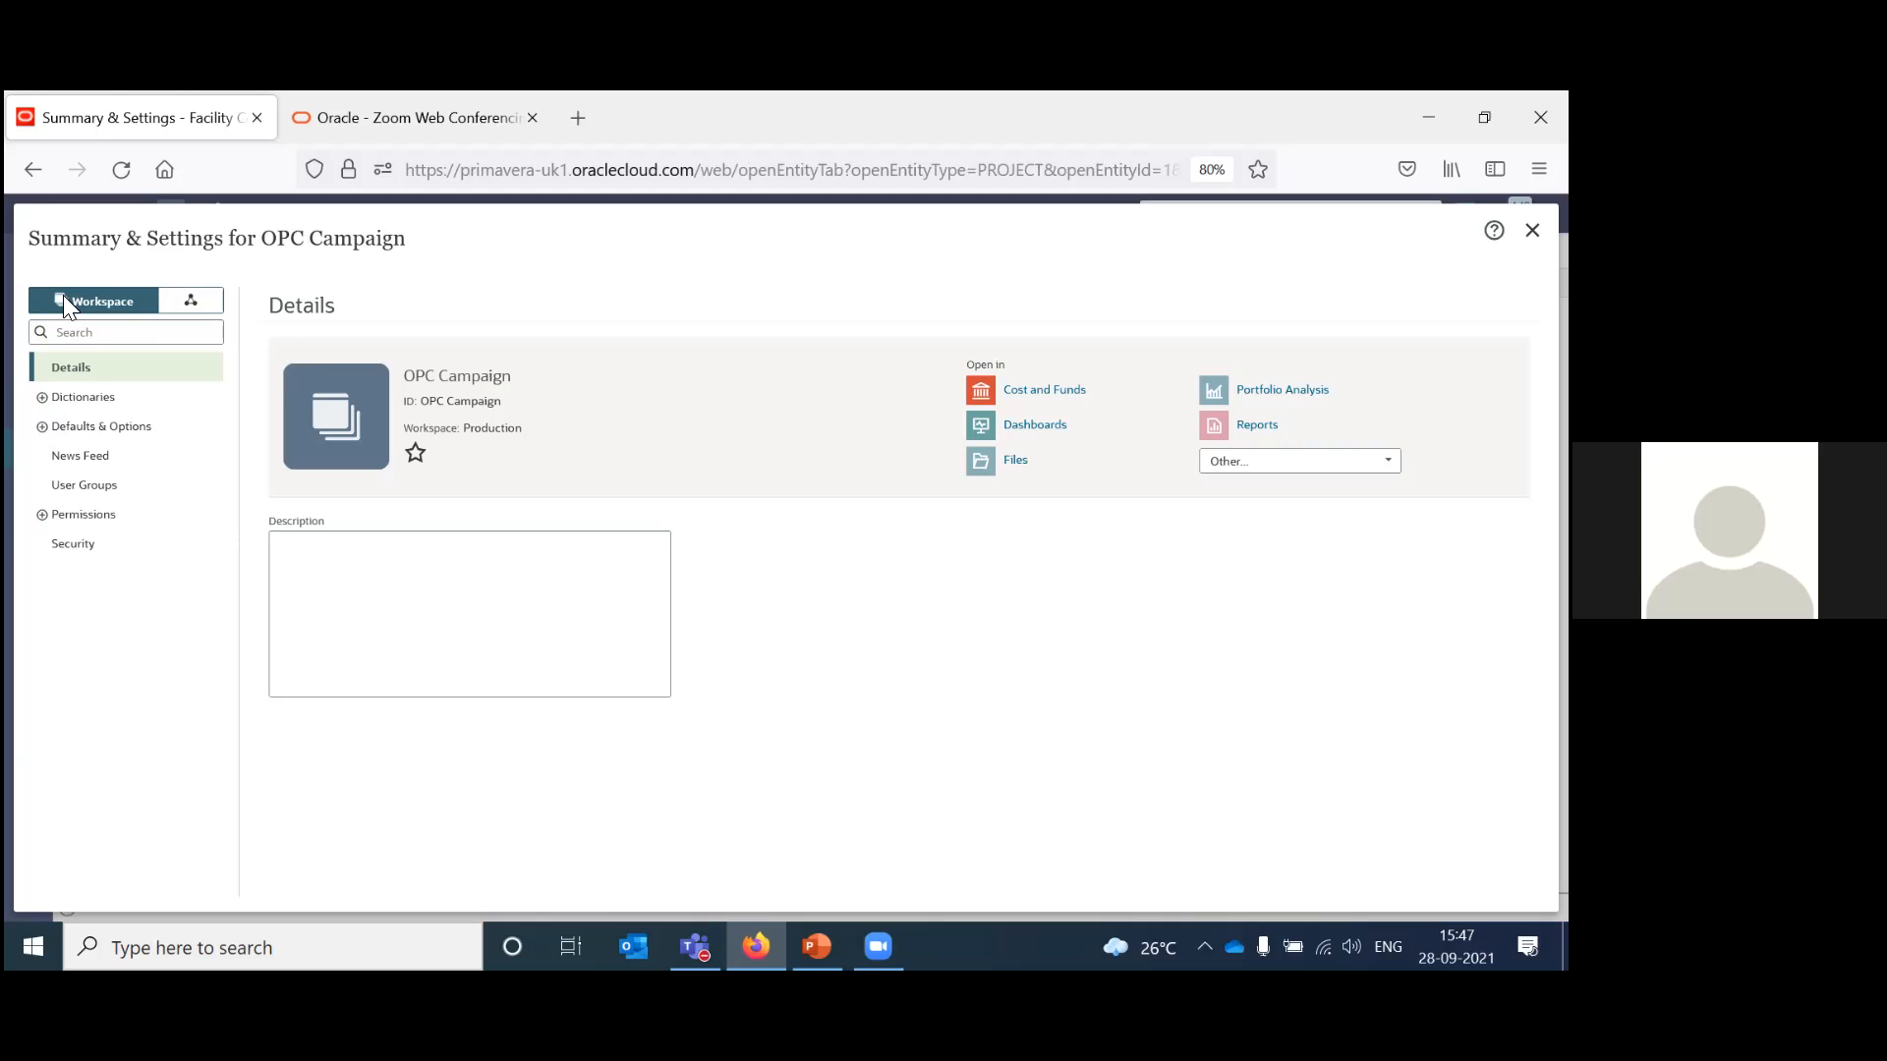
left_click(44, 397)
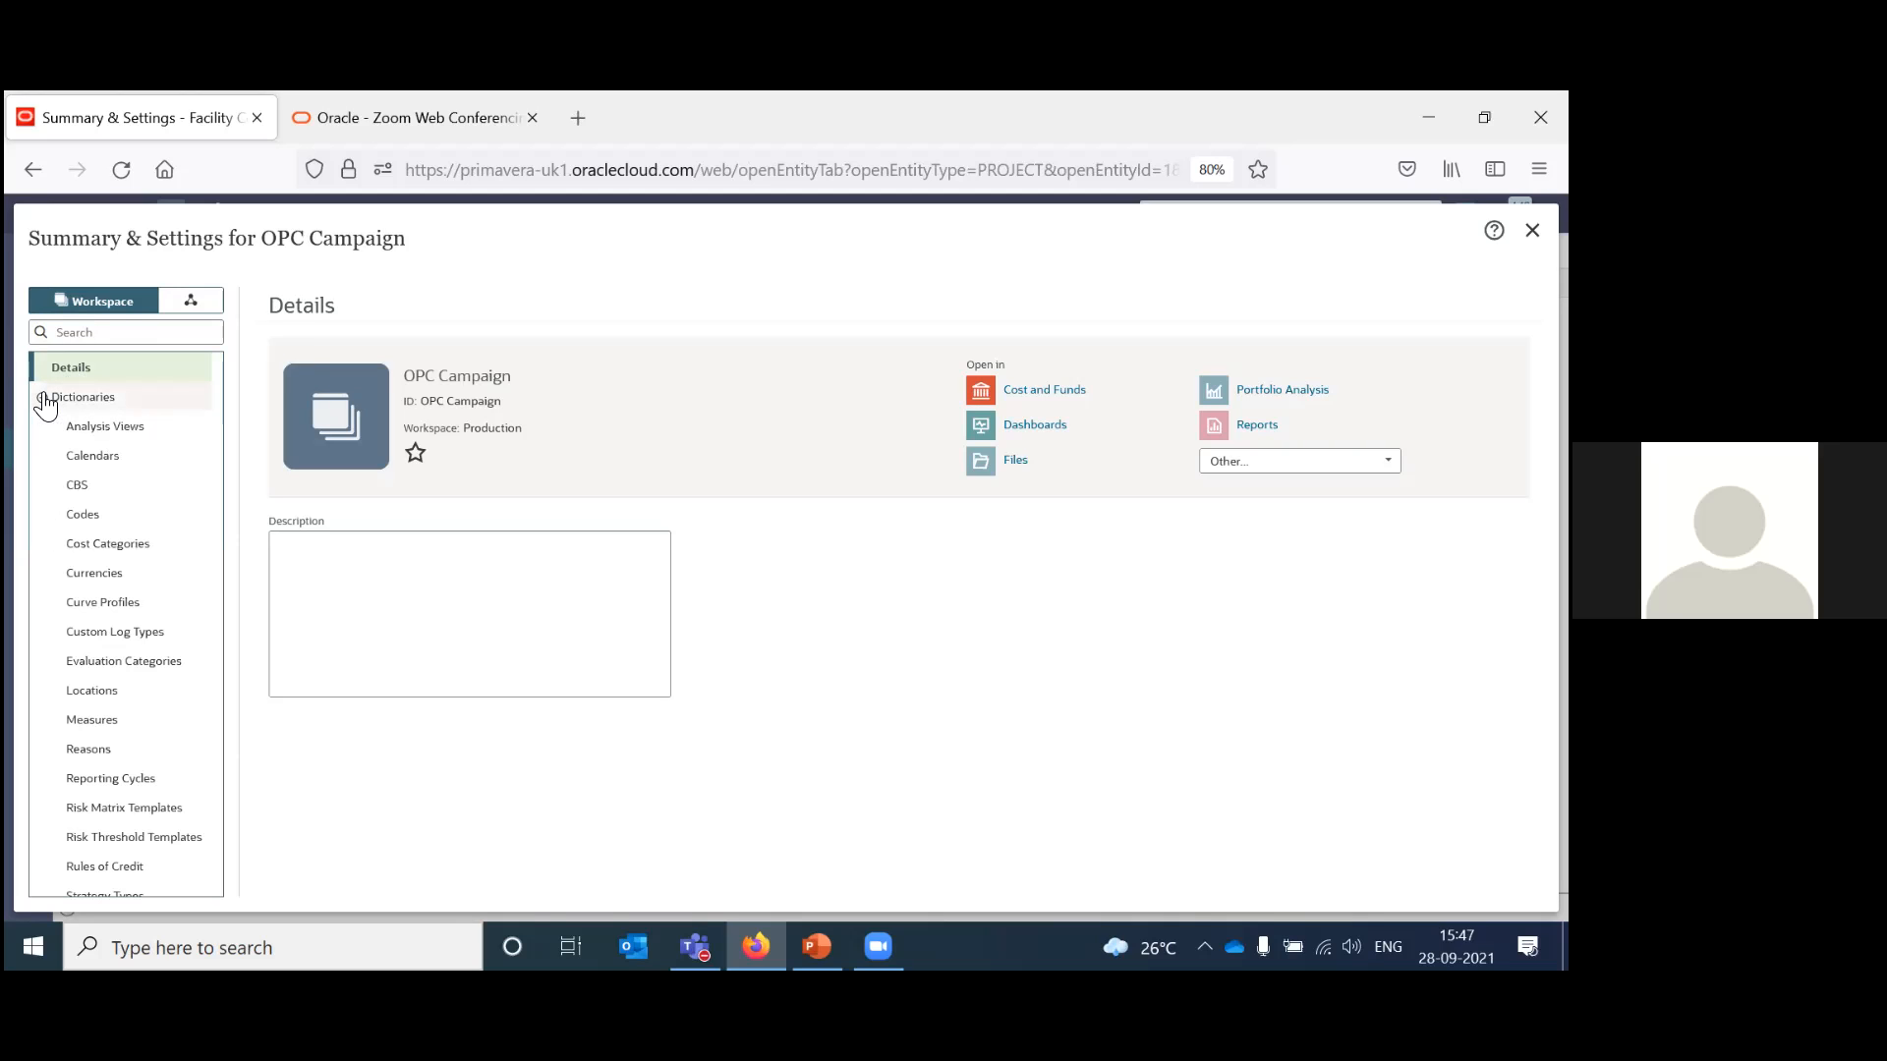
left_click(101, 468)
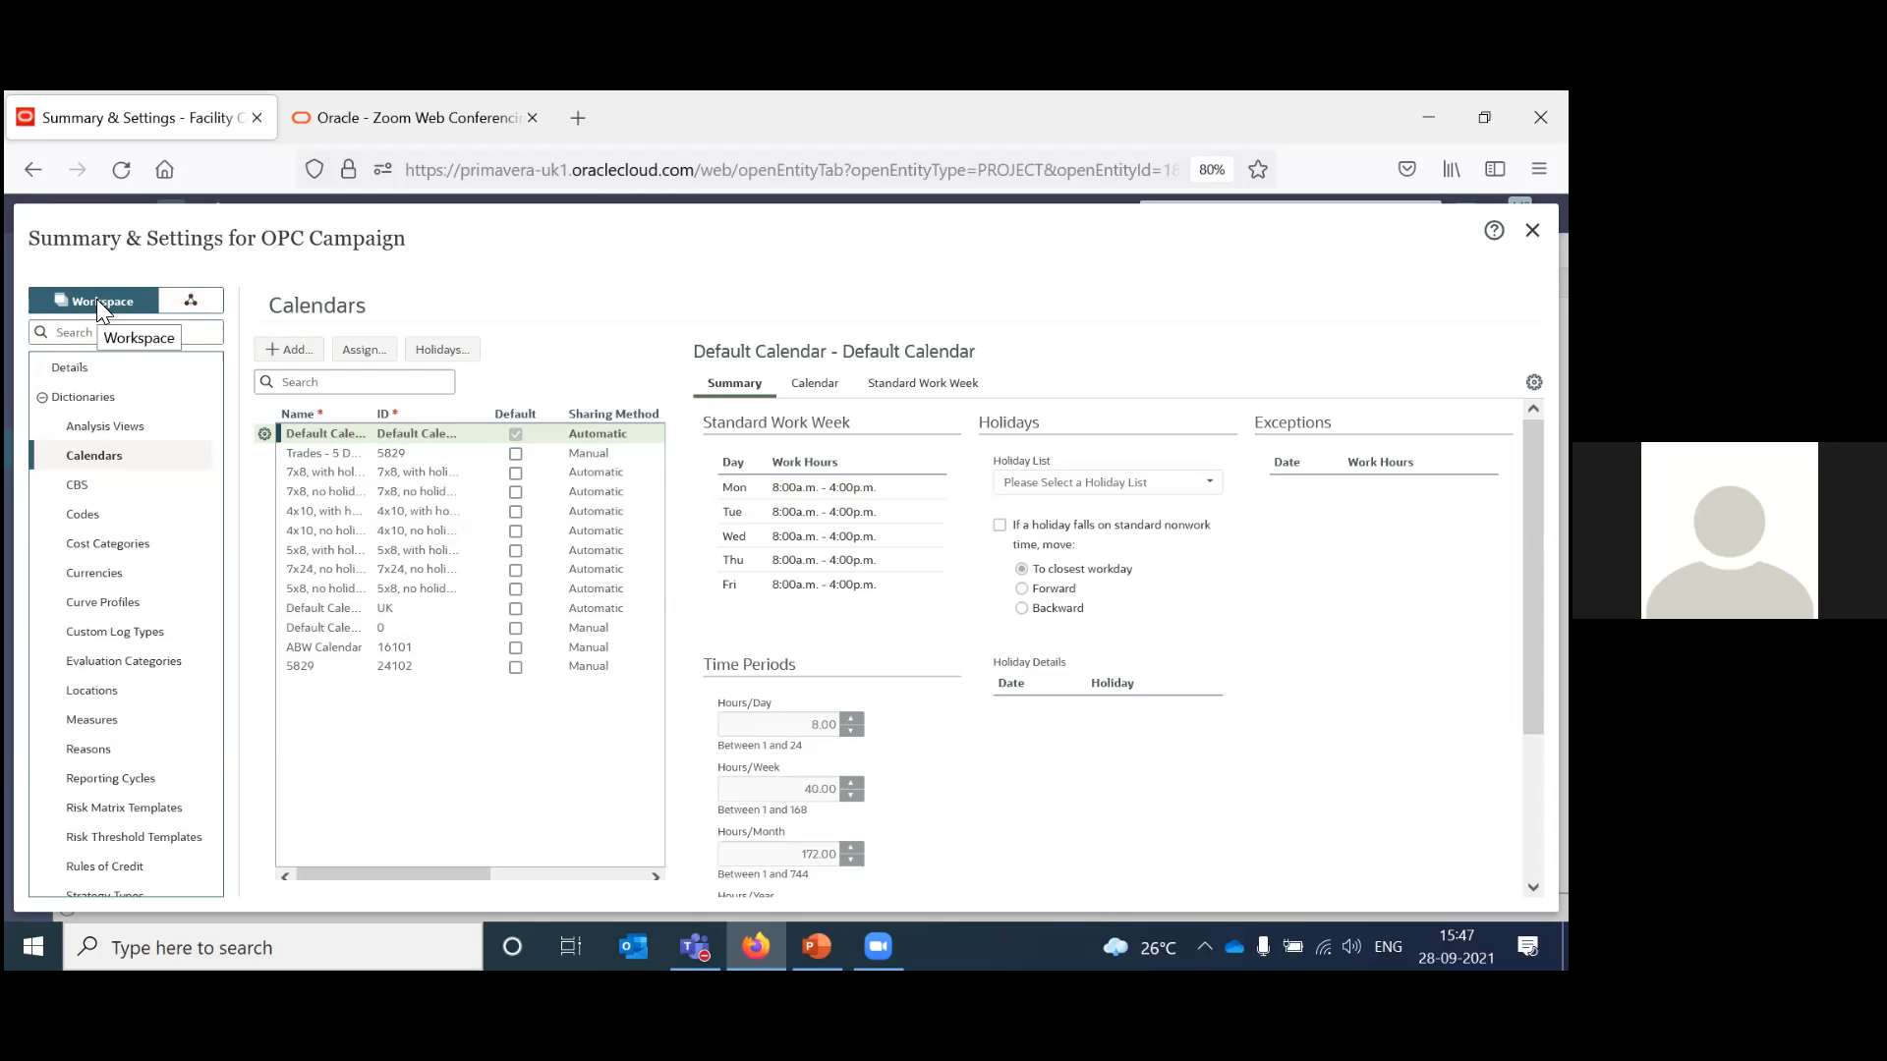
left_click(1532, 231)
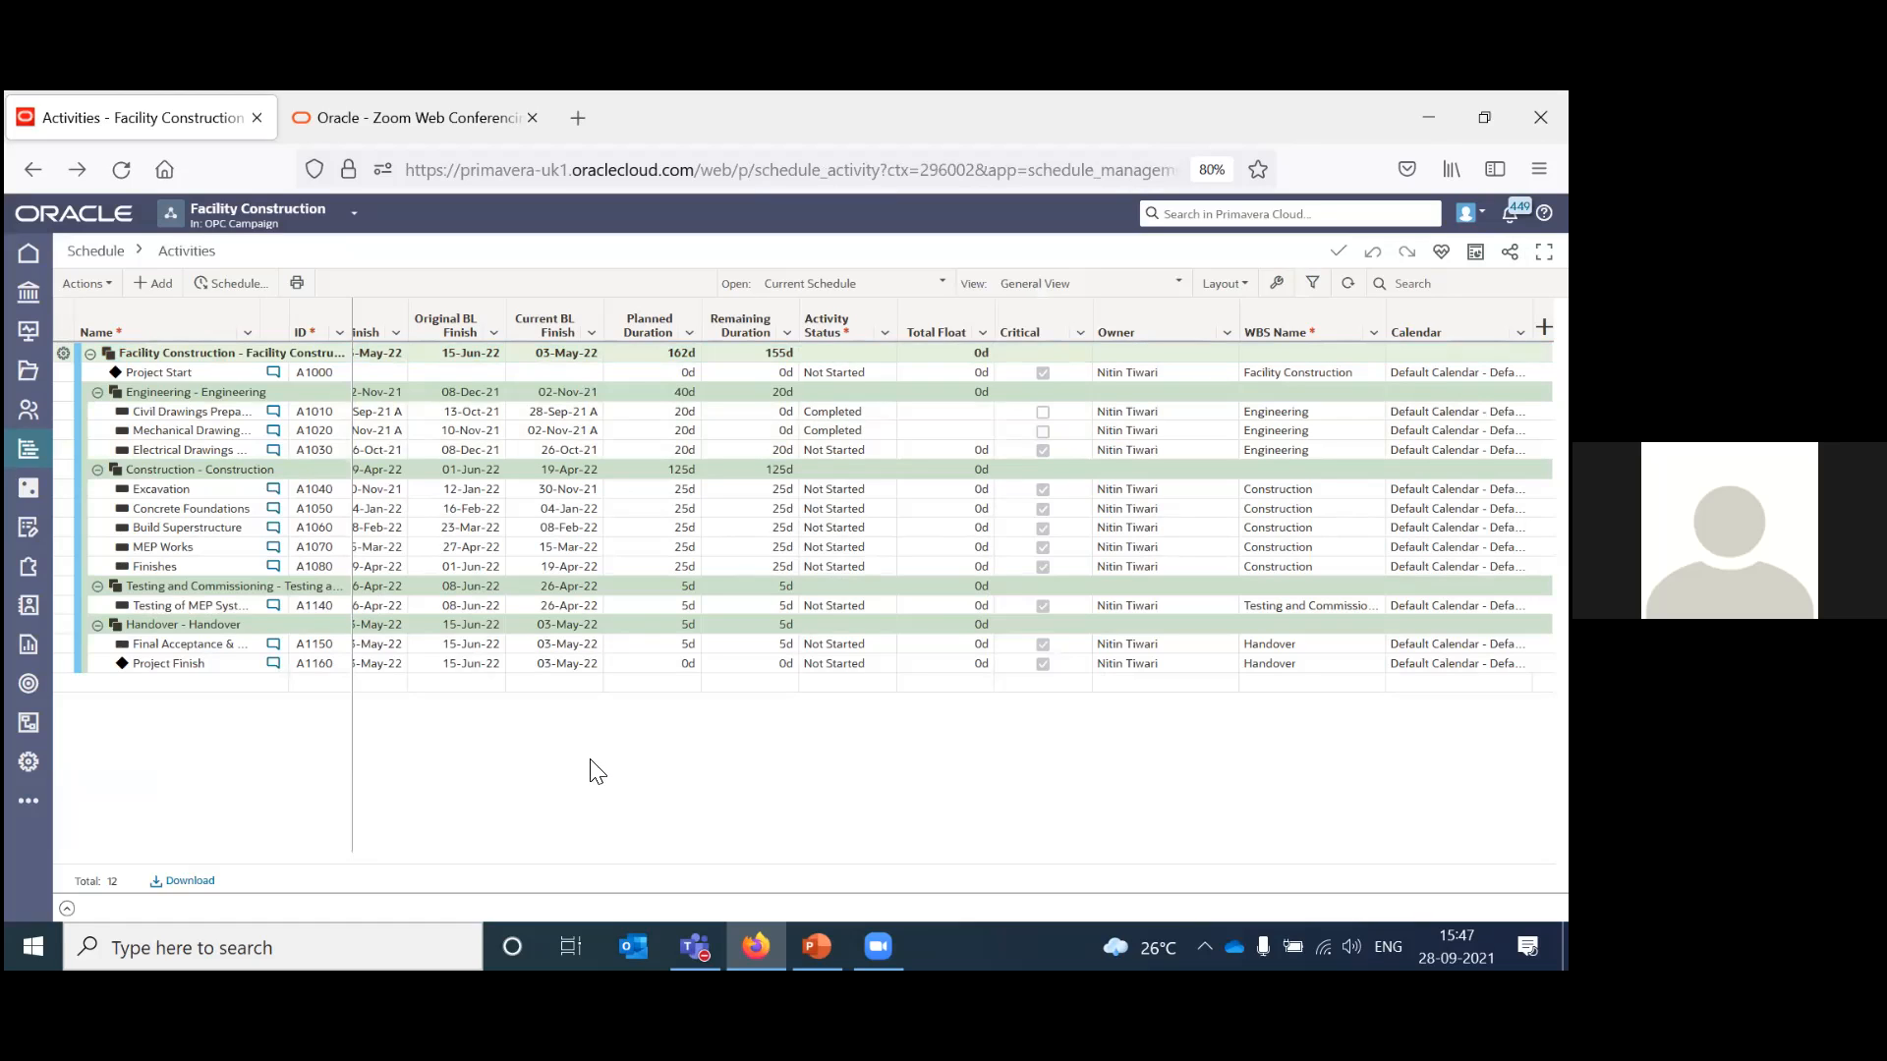
Review the scheduling settings and multiple float path options, and schedule the project with the scheduling log displayed upon completion.
left_click(254, 286)
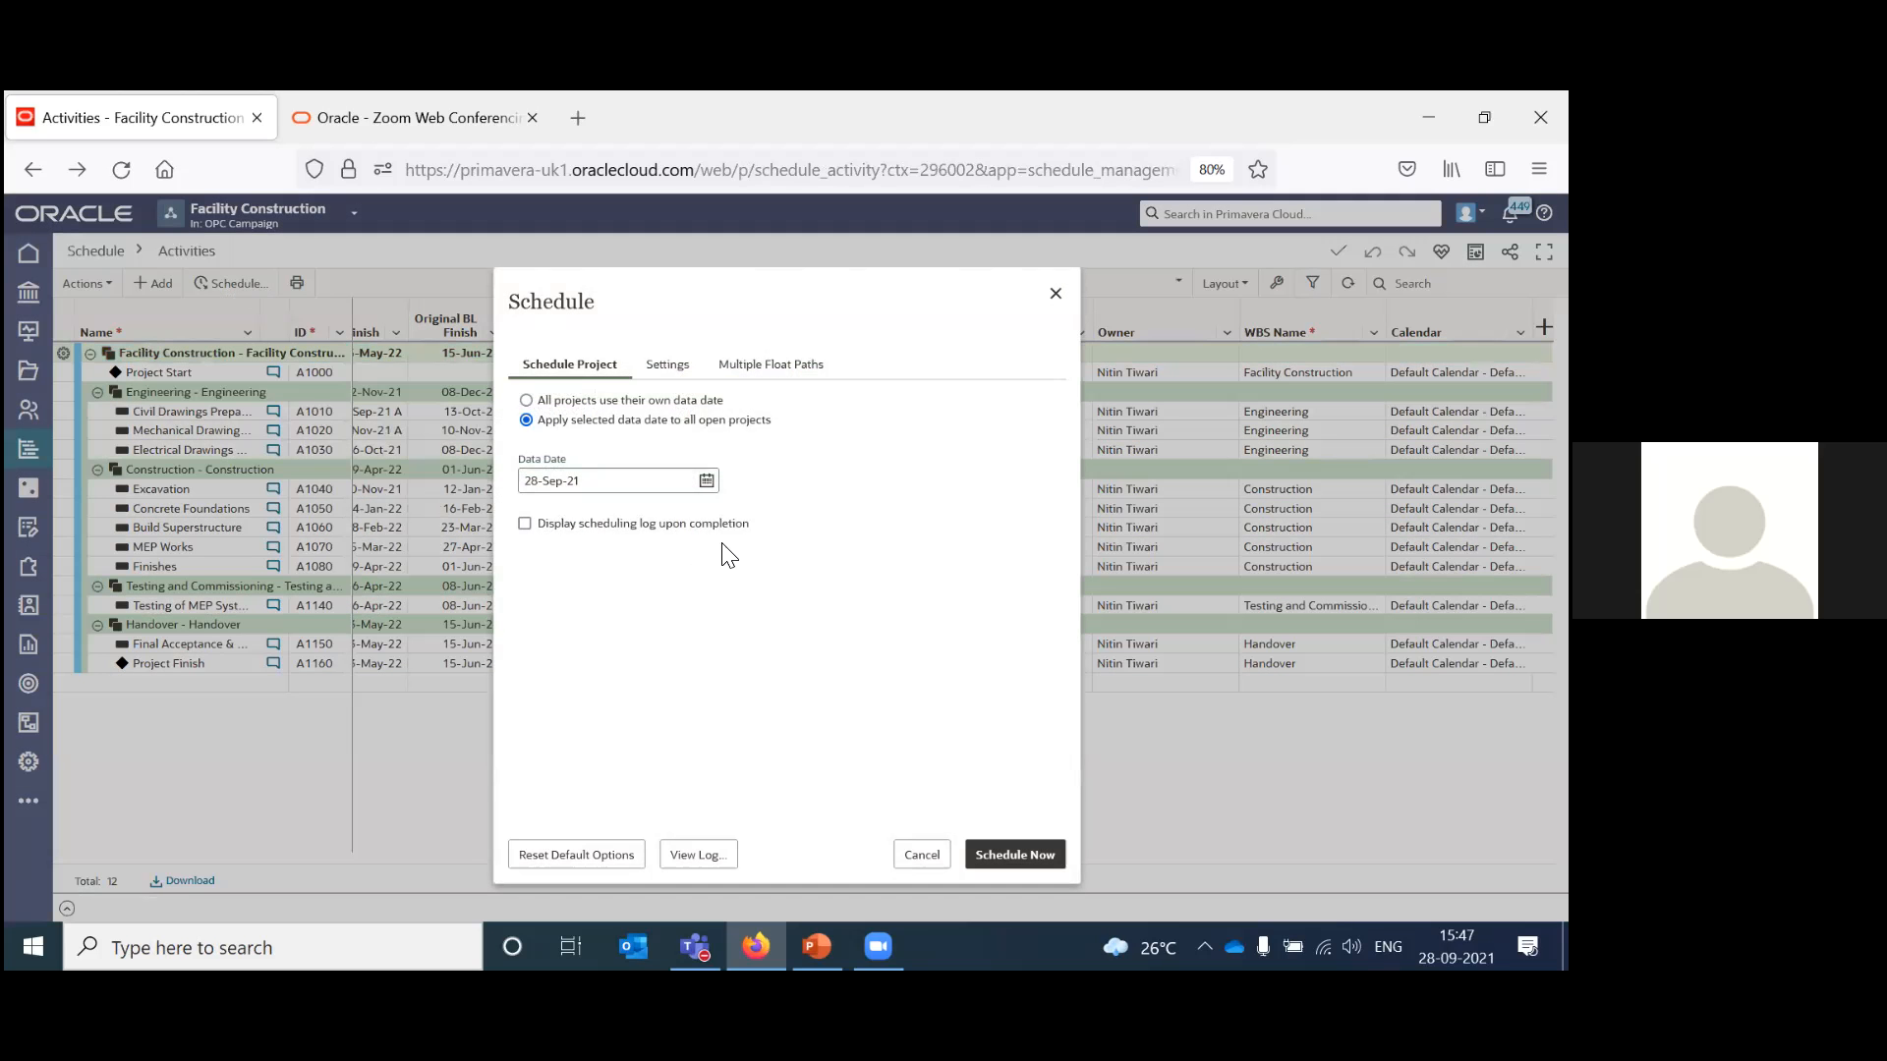
left_click(527, 529)
left_click(674, 372)
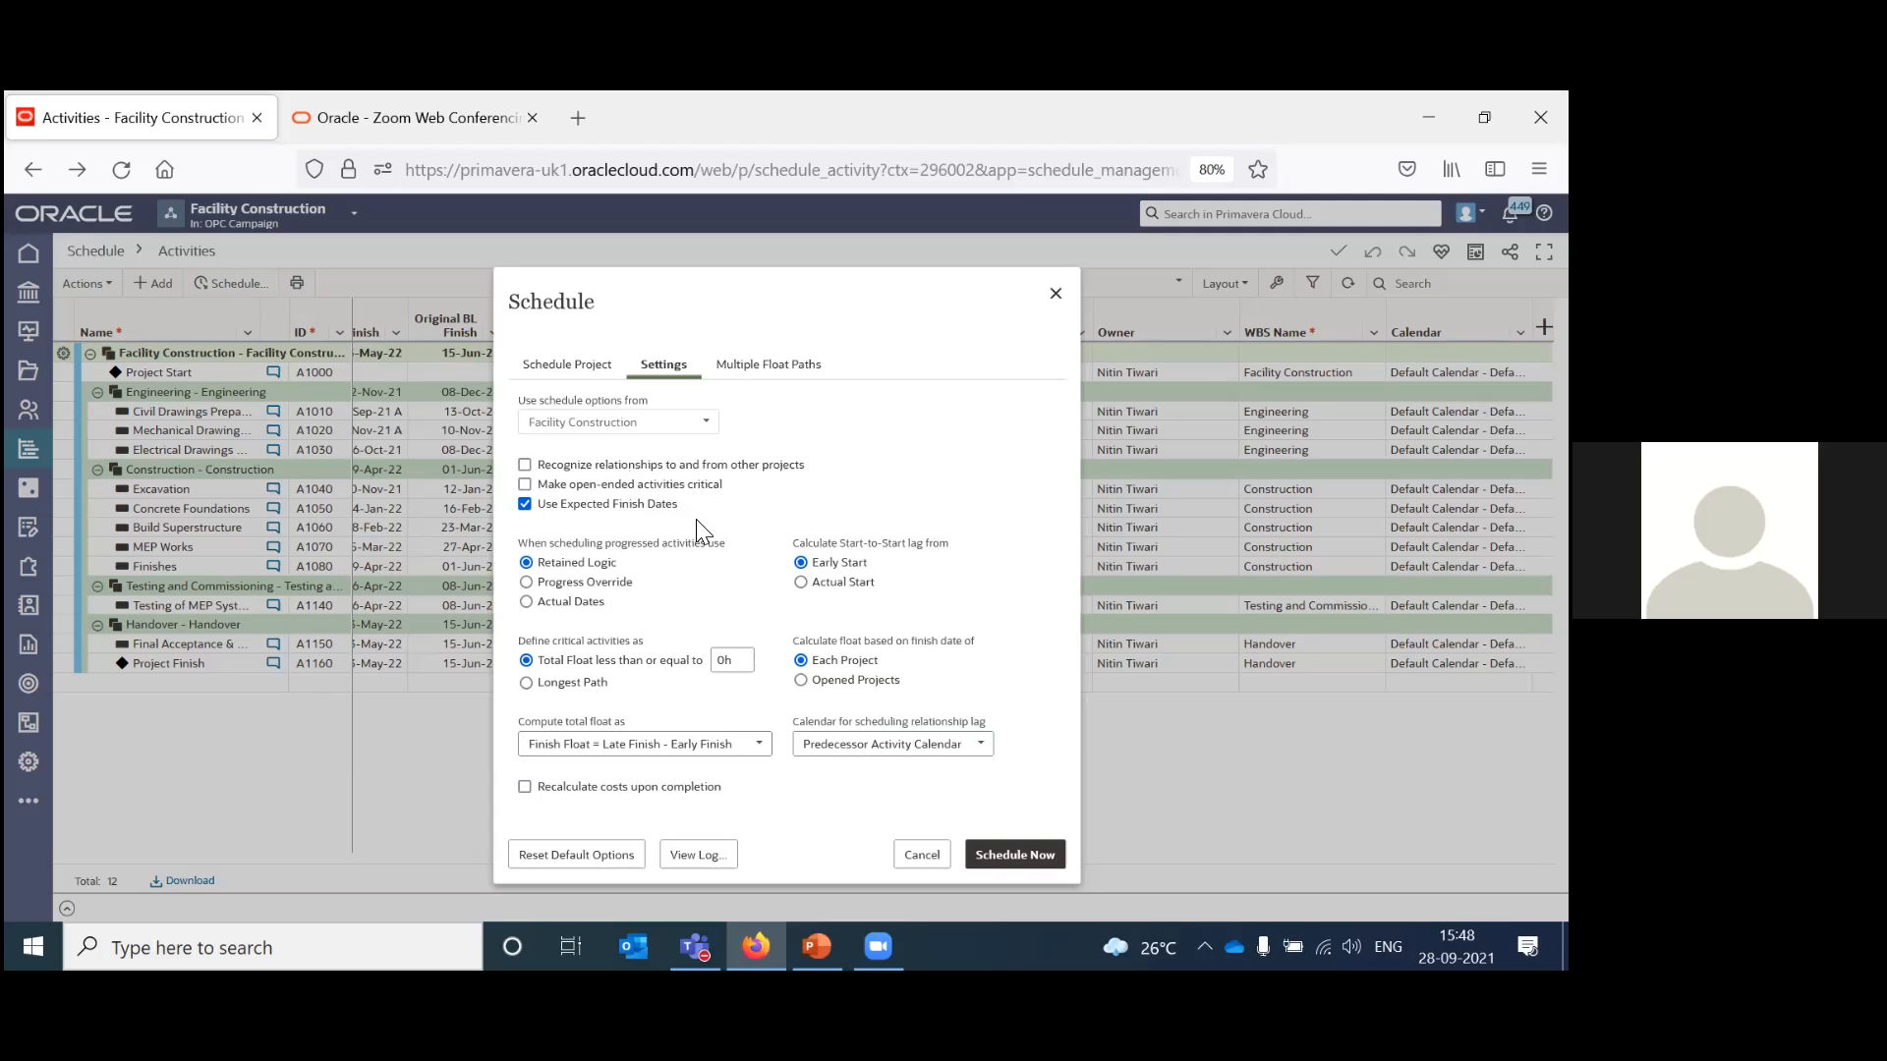
left_click(778, 372)
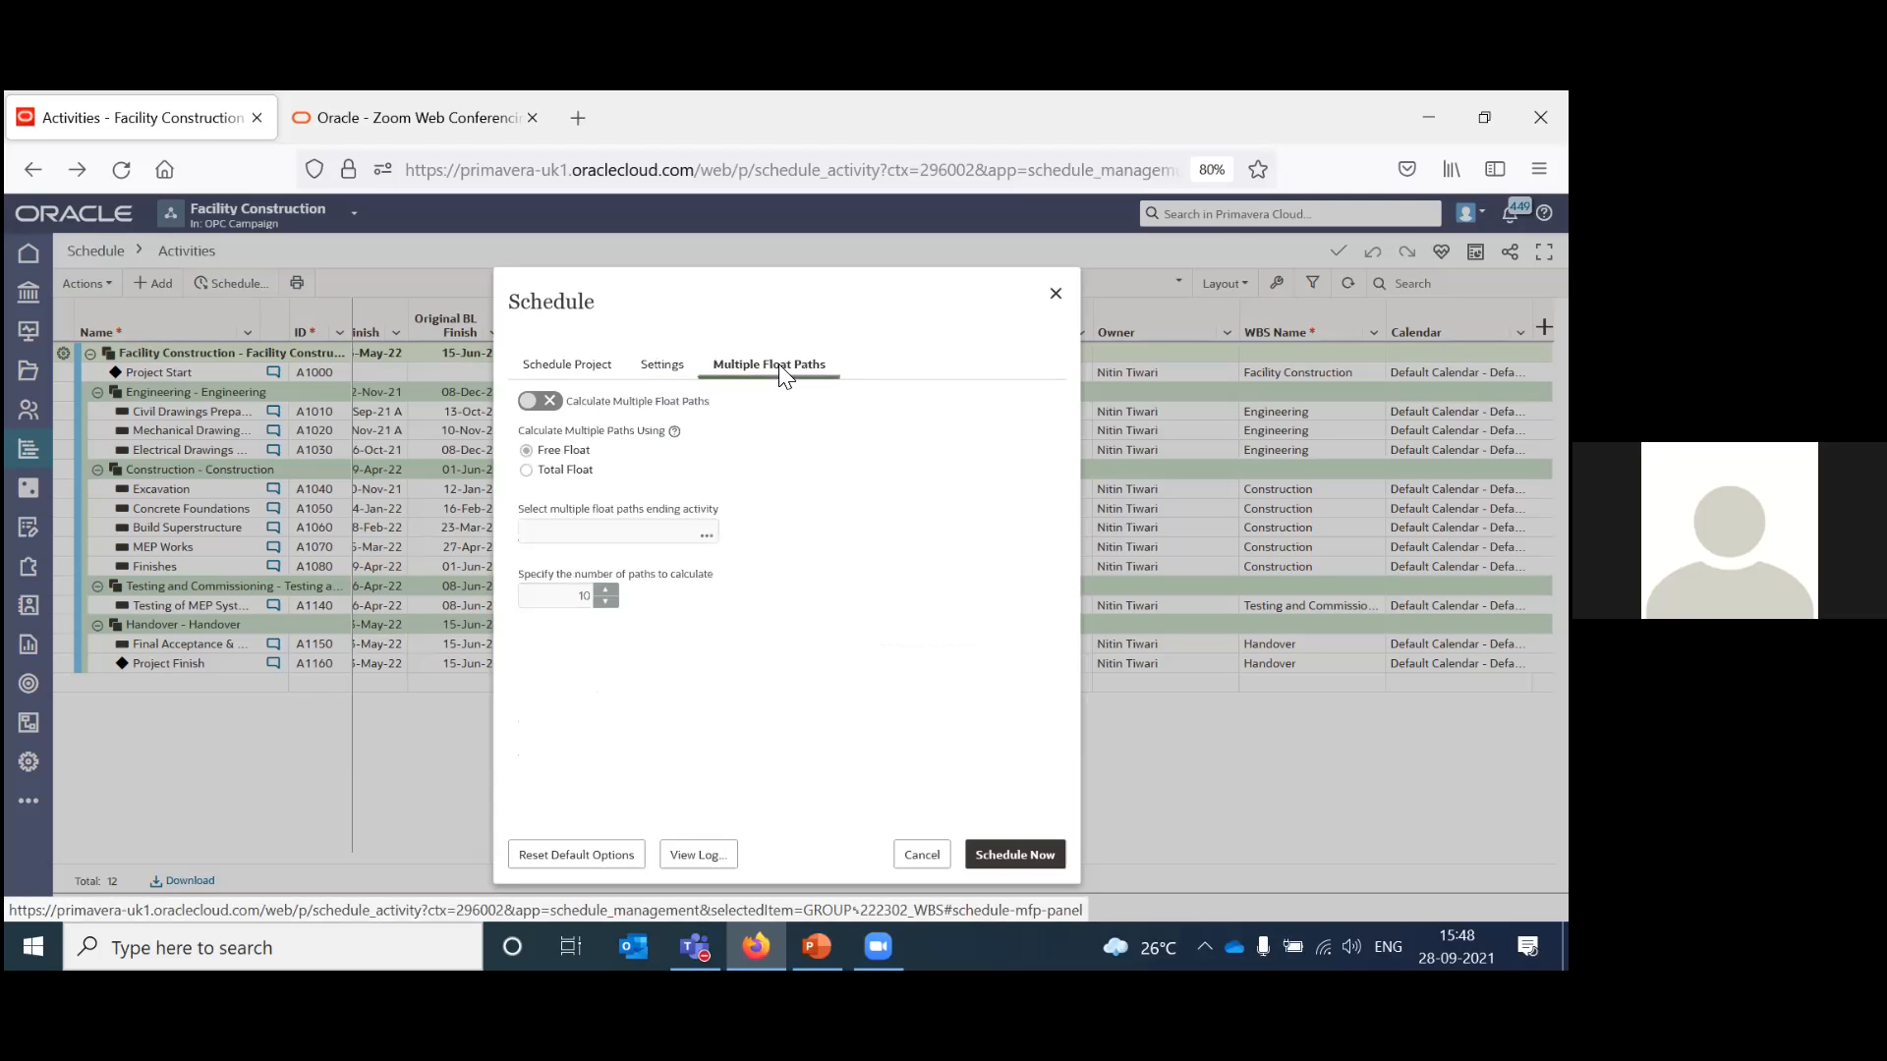
left_click(573, 369)
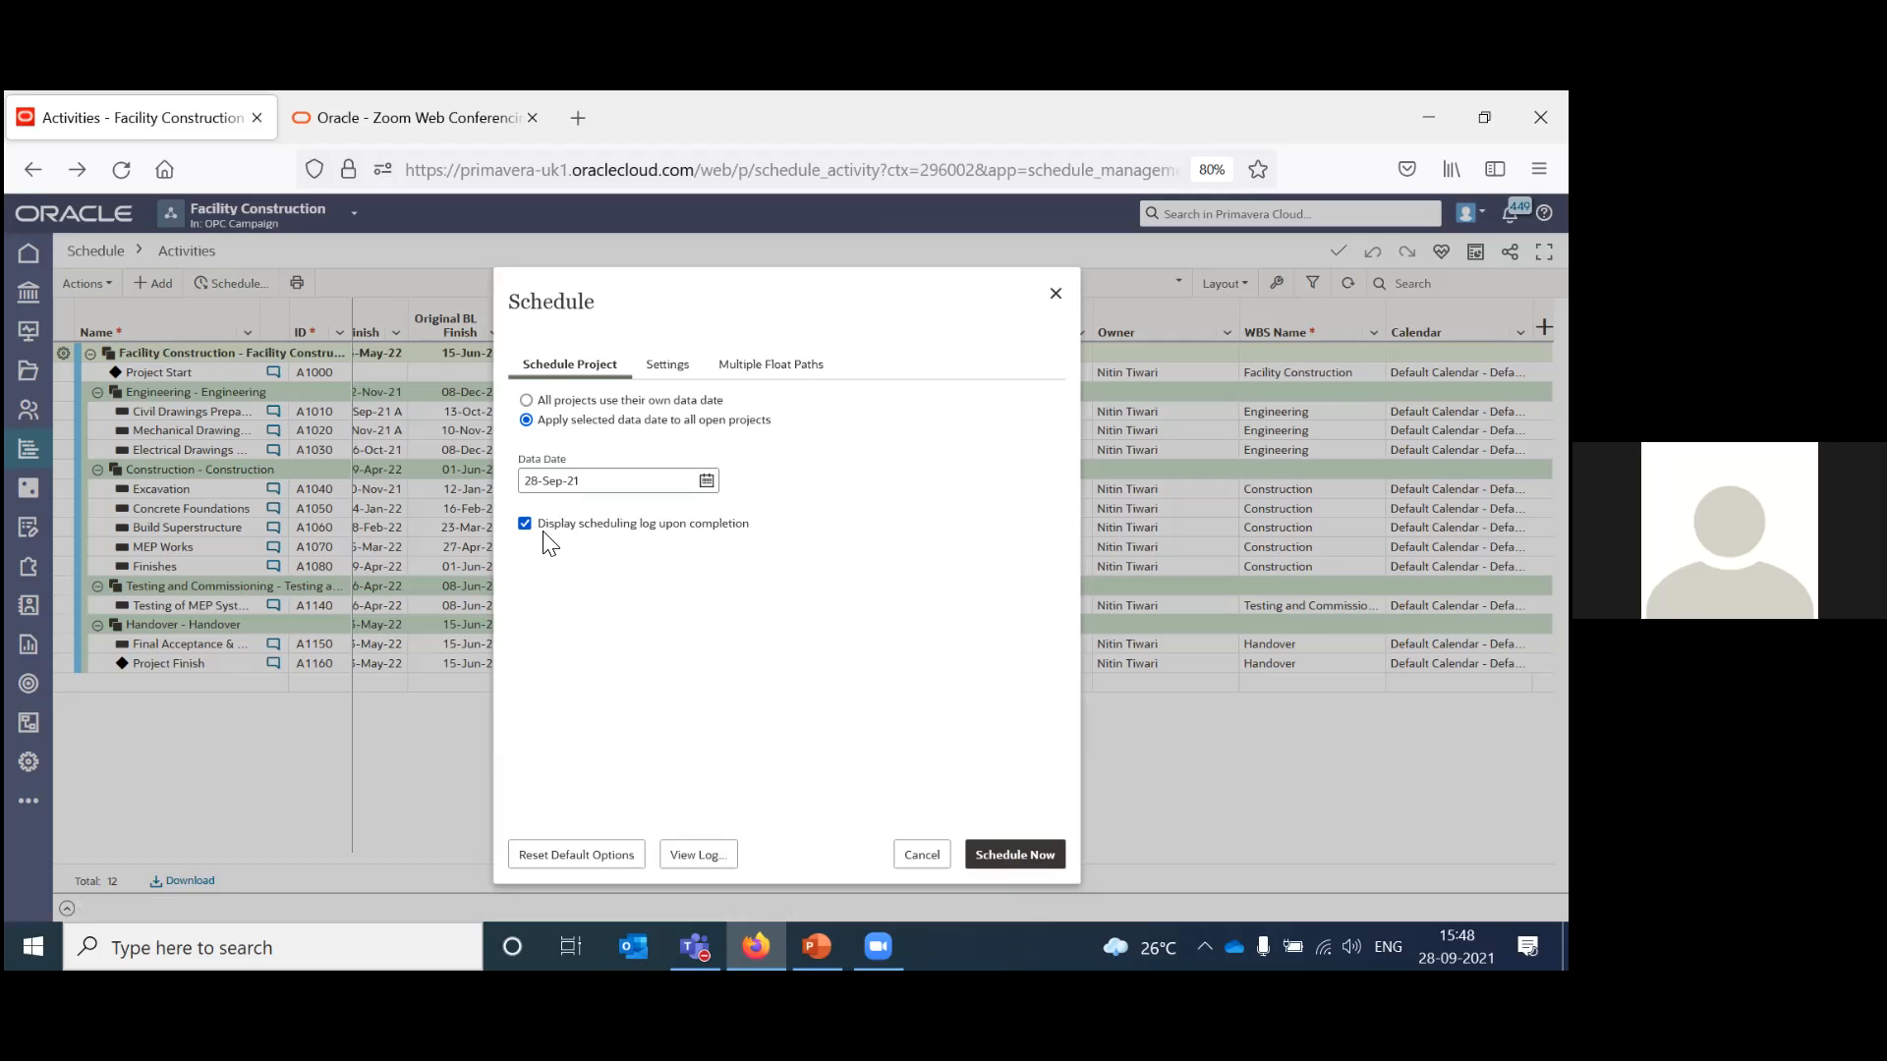
left_click(1037, 857)
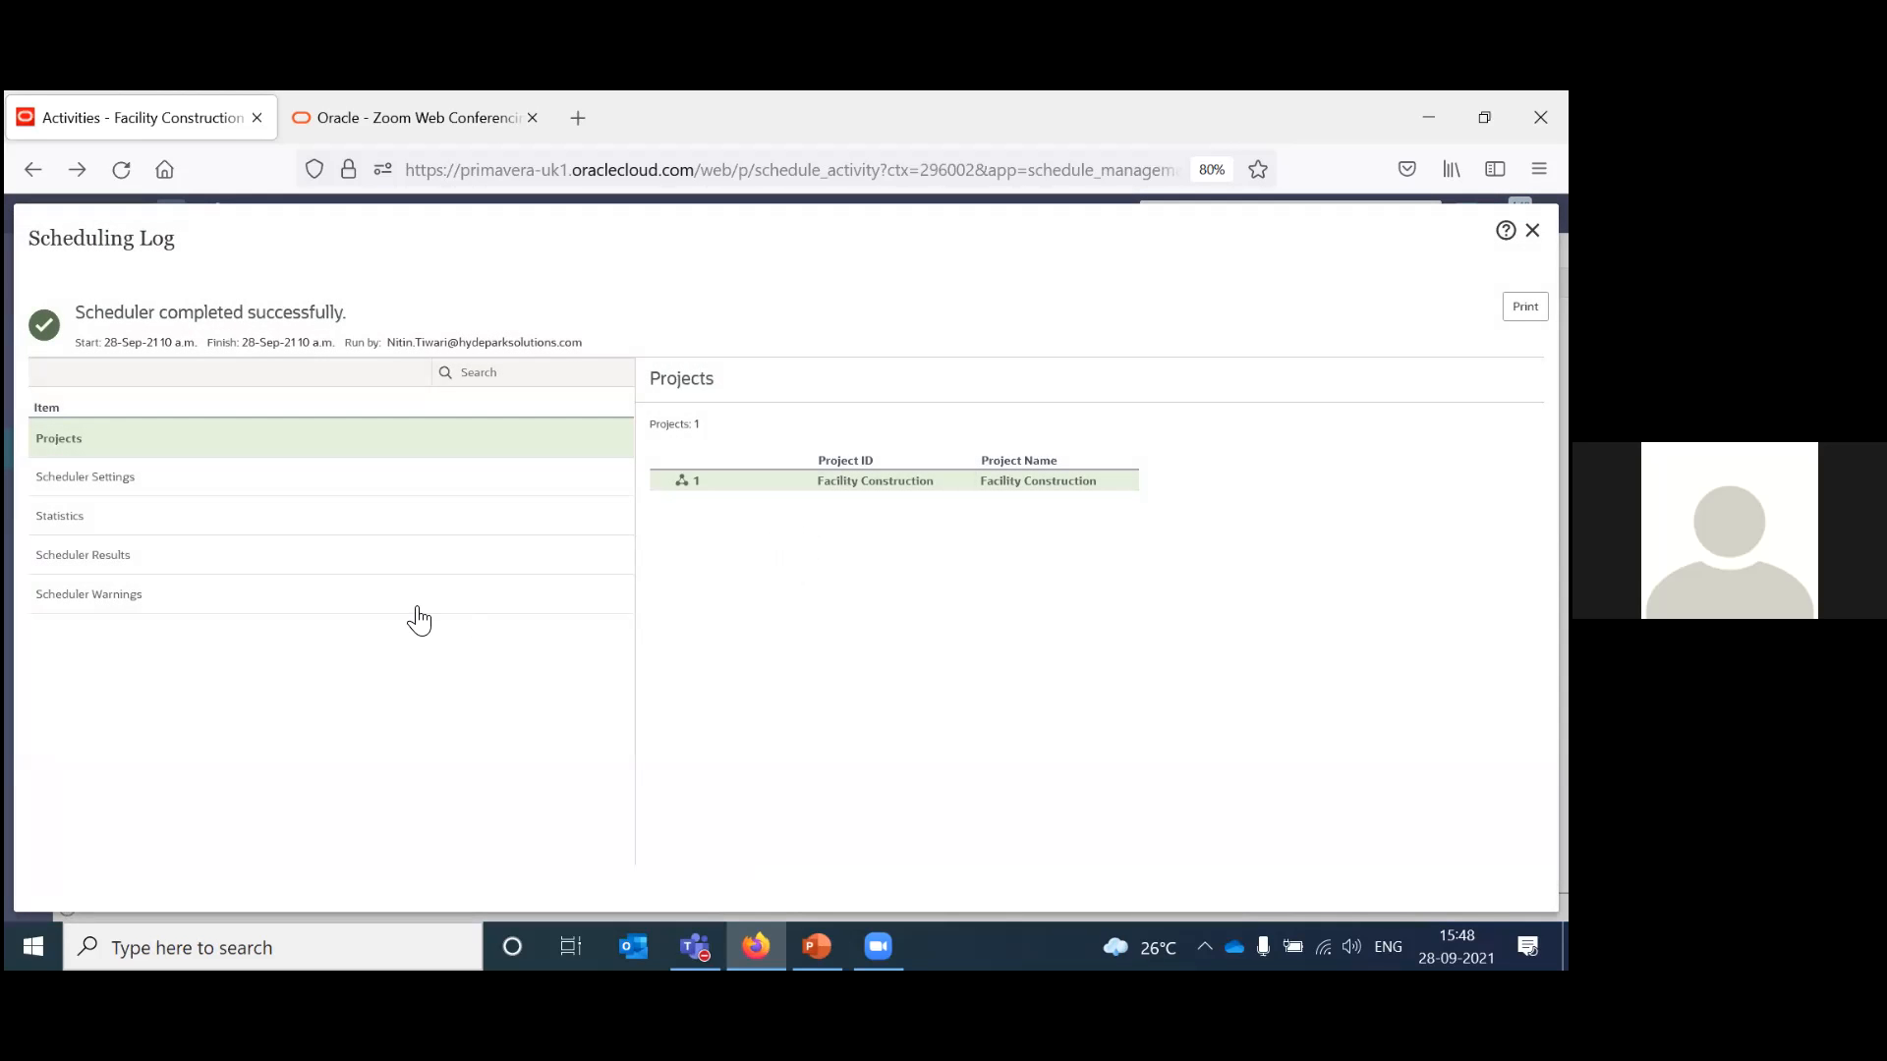
Examine the scheduling log's settings, statistics, results and warnings, including activities without predecessors or successors, and close the log.
left_click(124, 479)
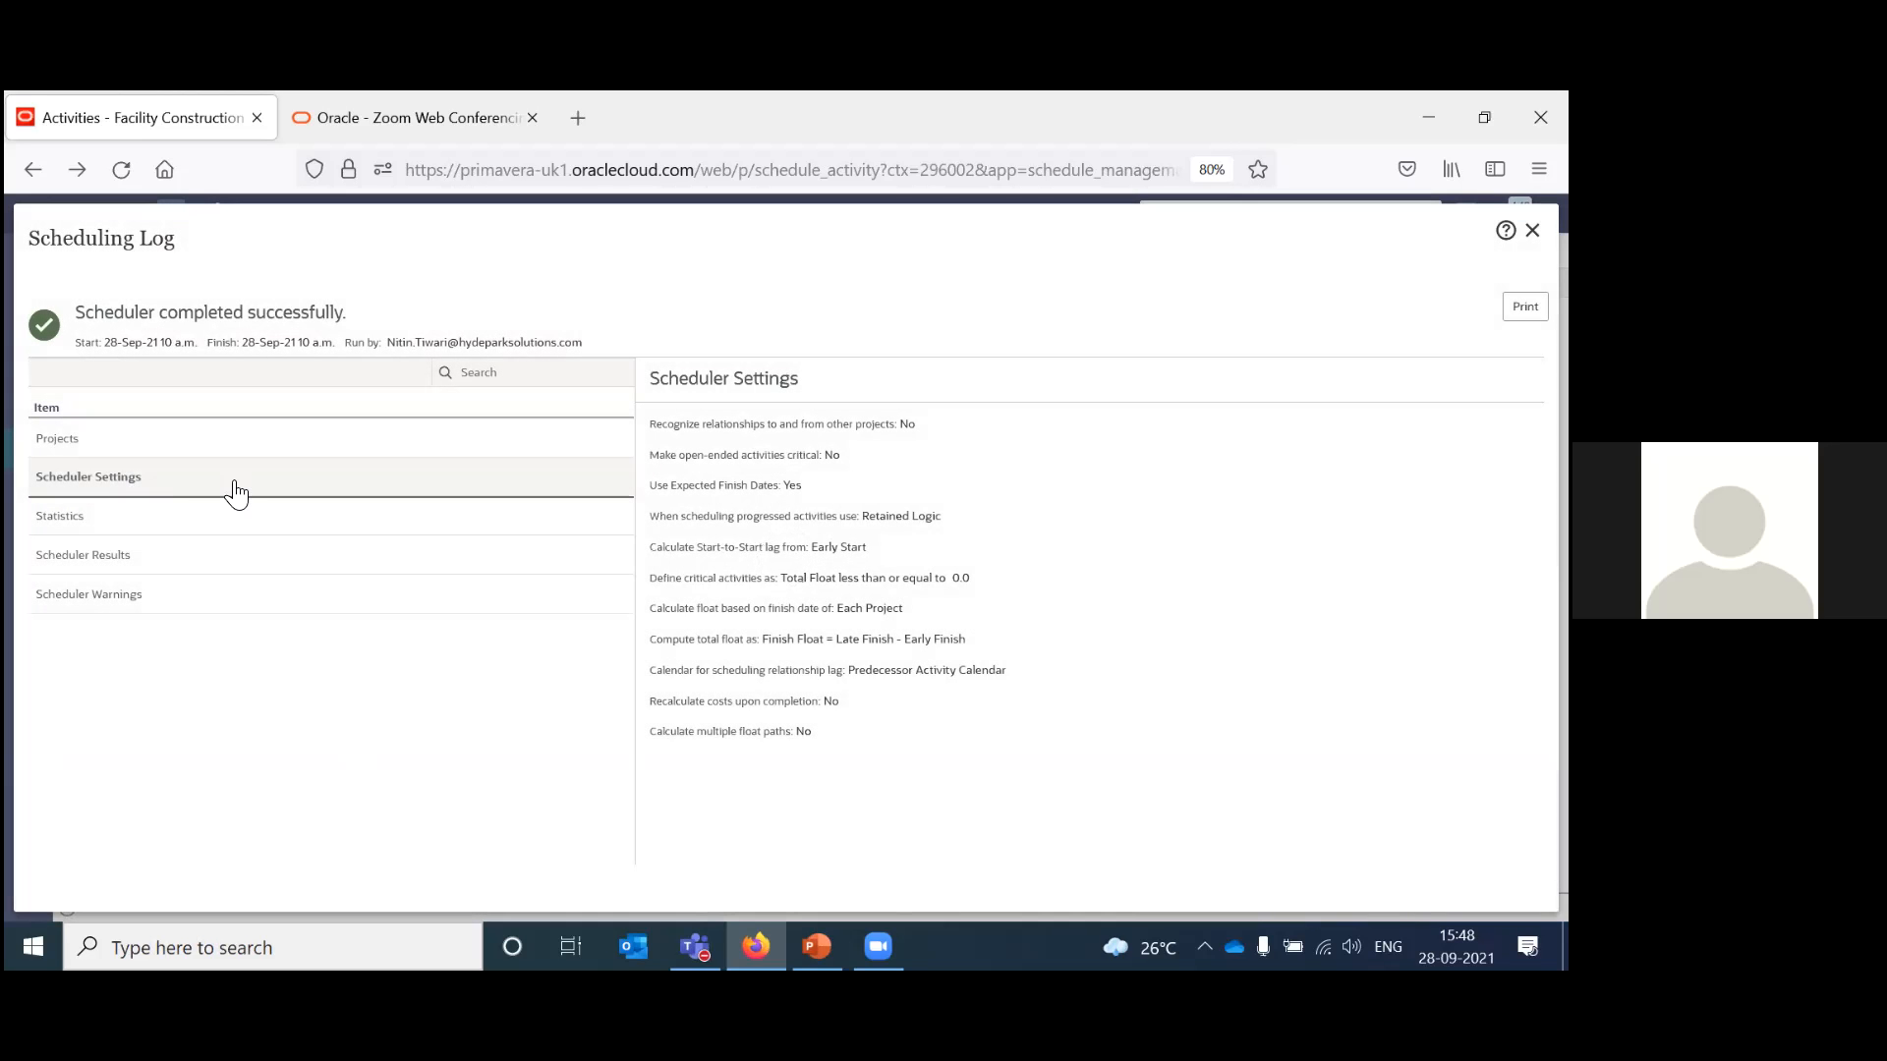
left_click(116, 528)
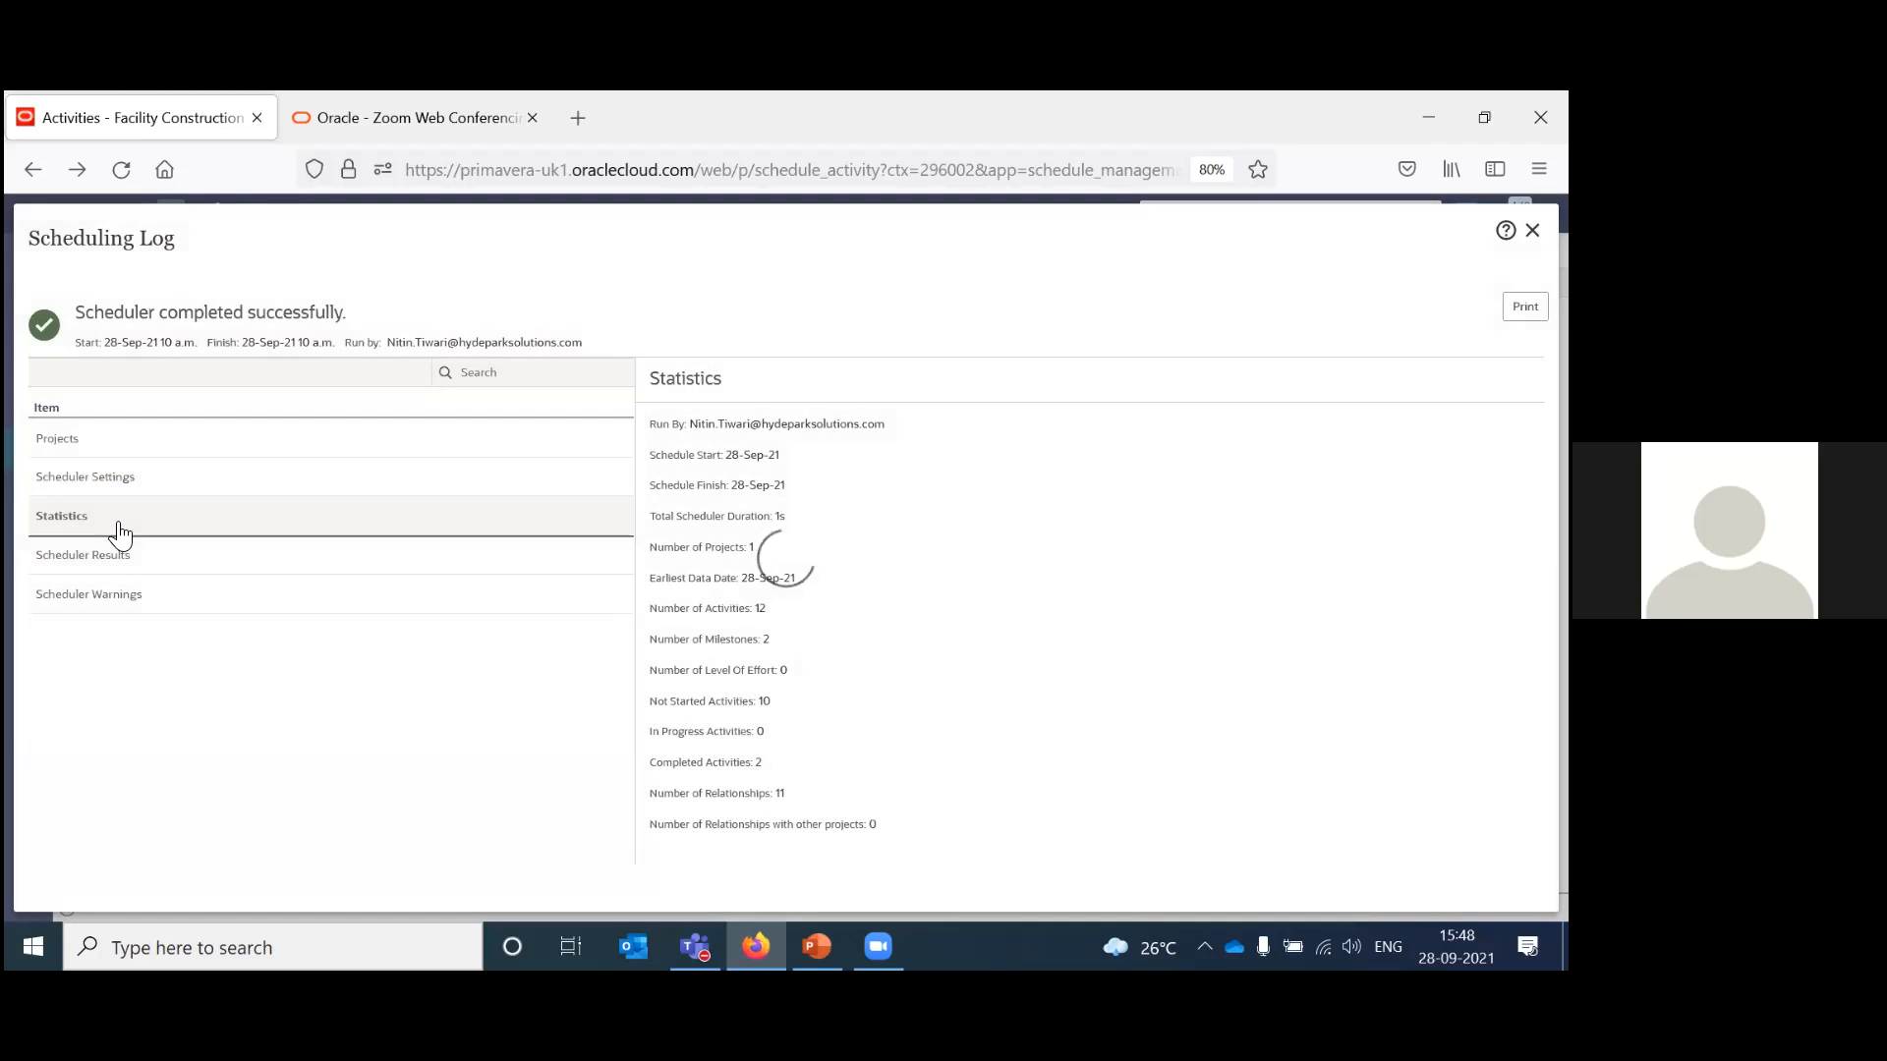
left_click(118, 562)
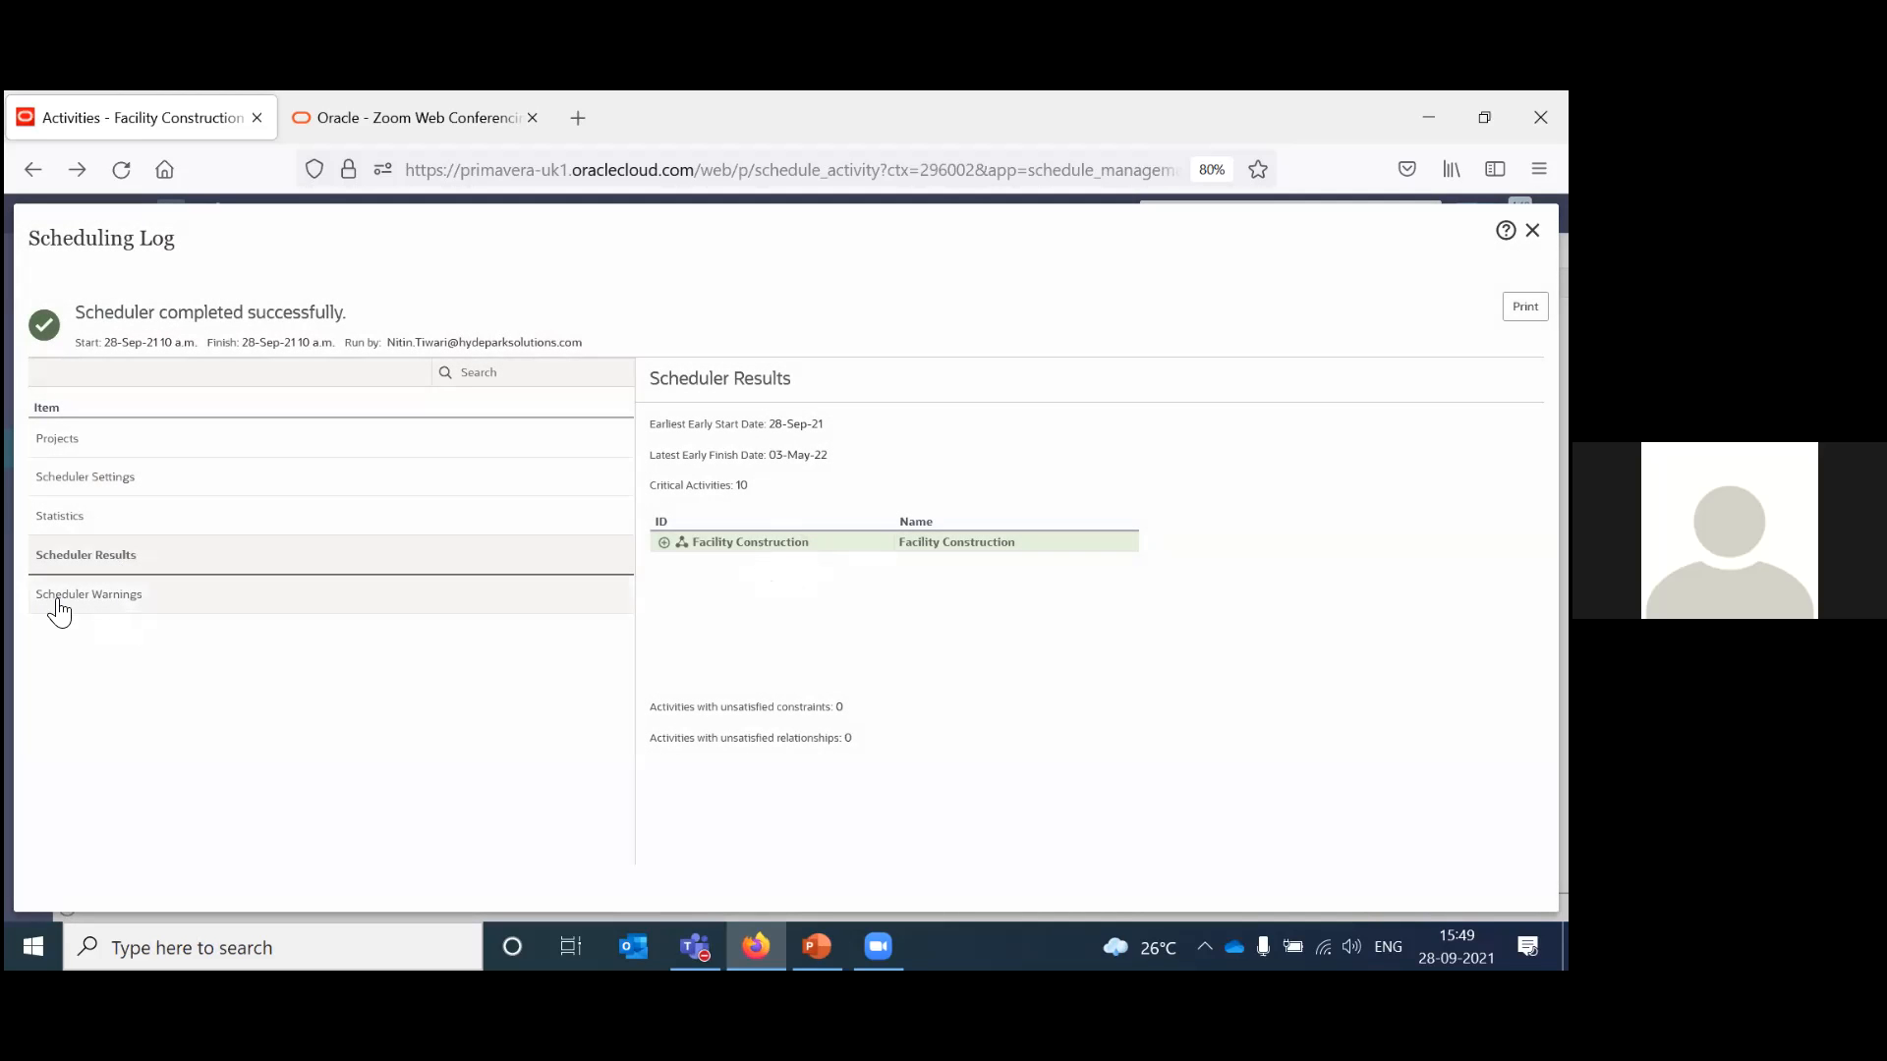
left_click(85, 602)
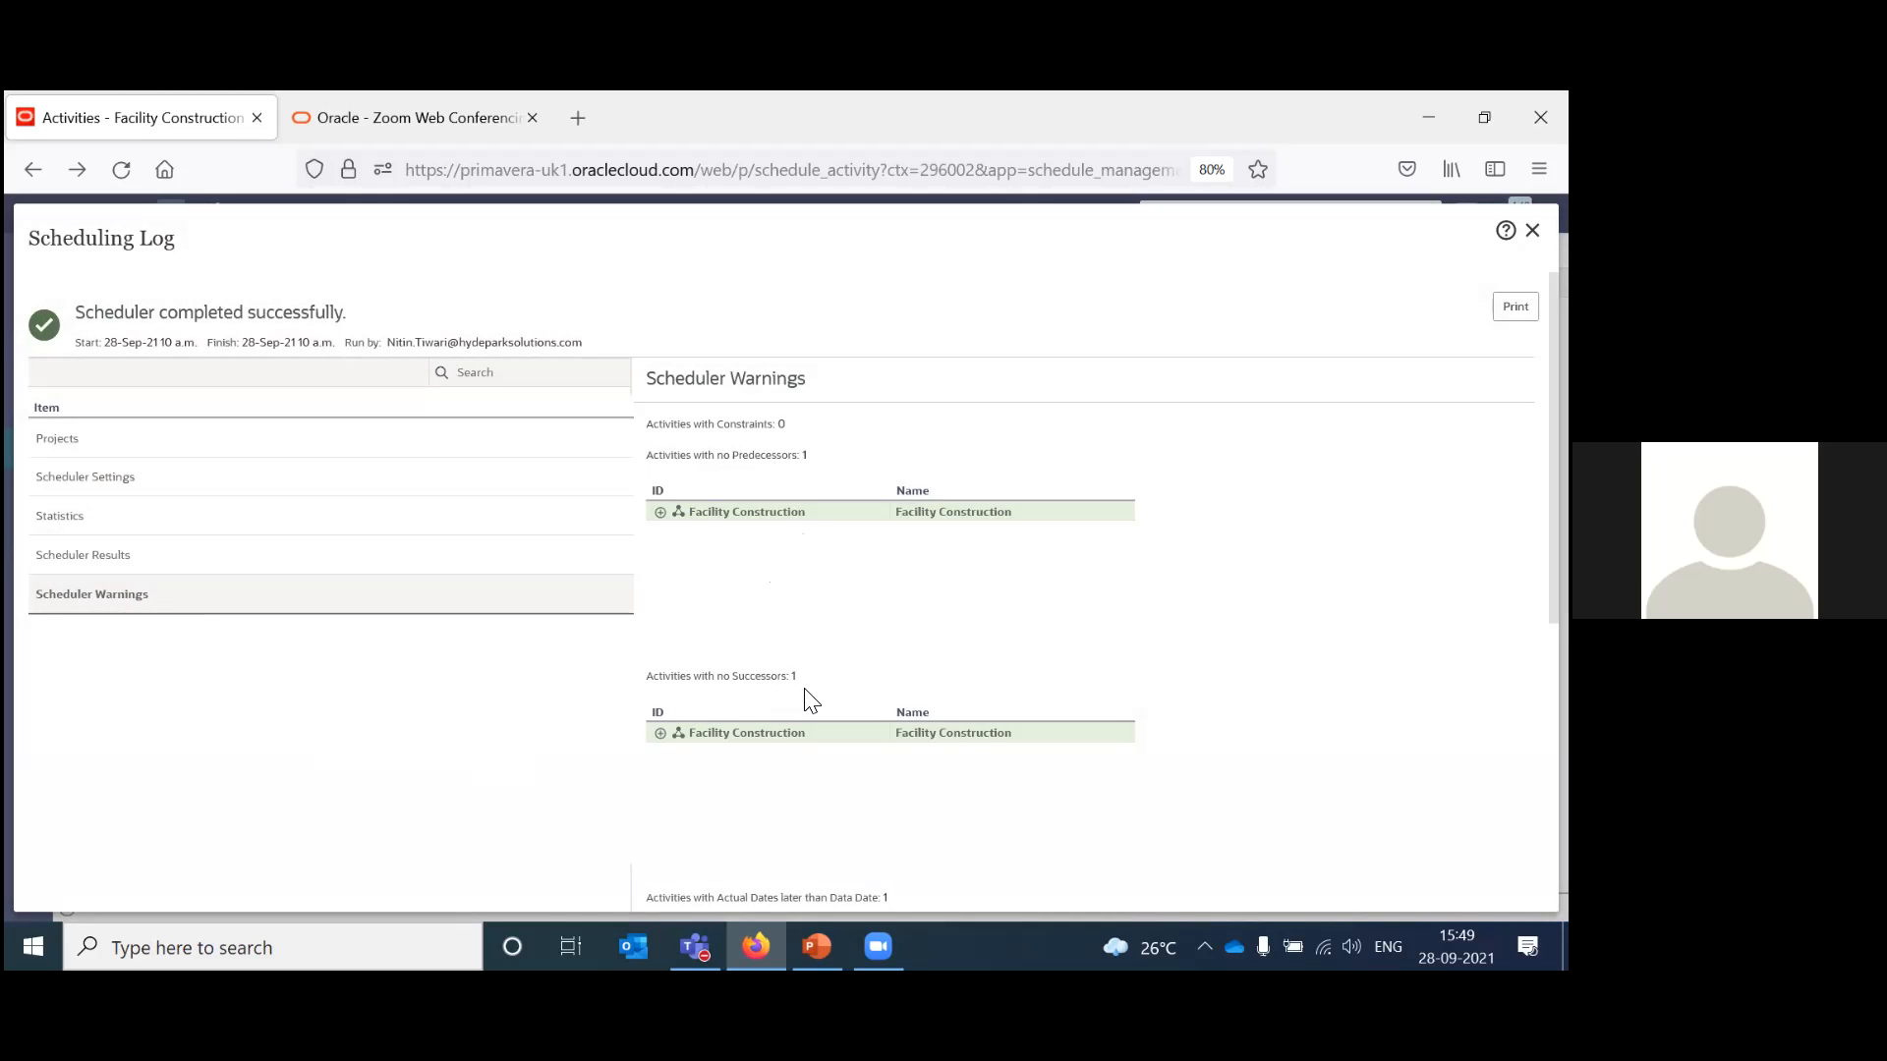
left_click(660, 733)
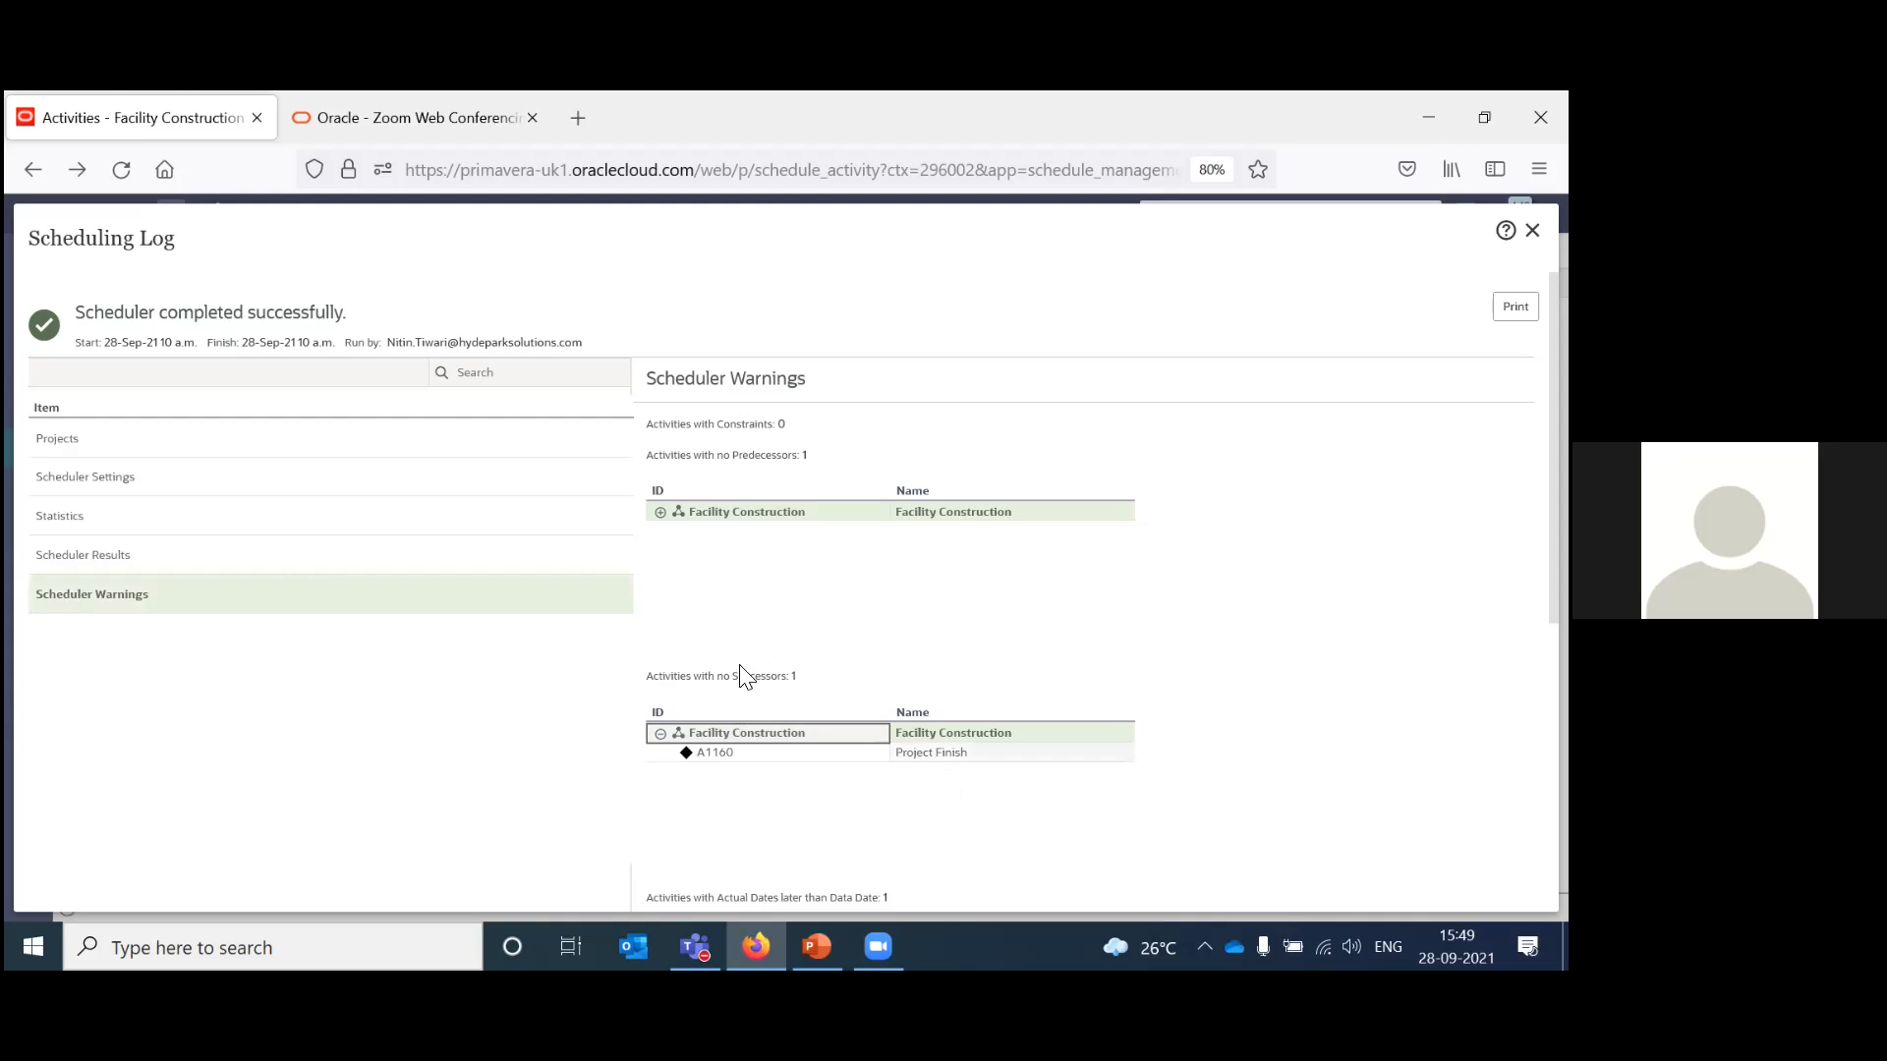
left_click(660, 512)
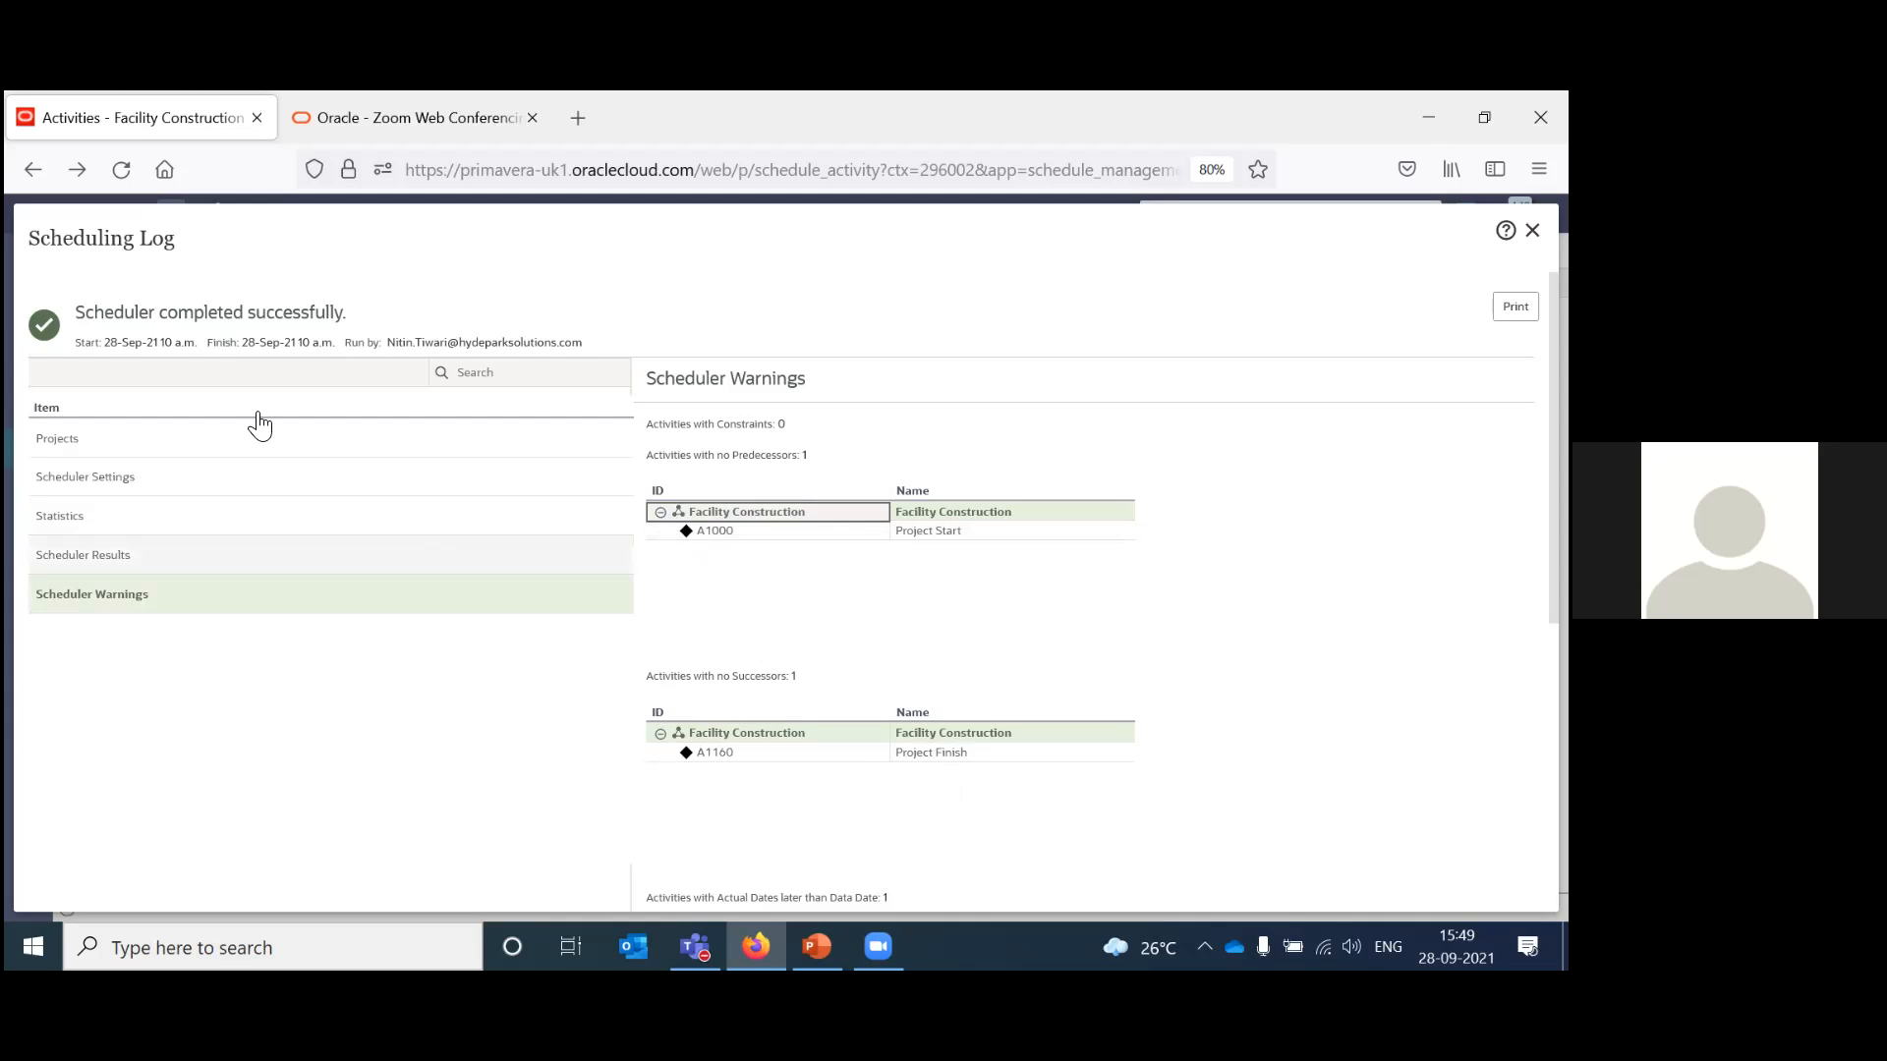
left_click(1532, 229)
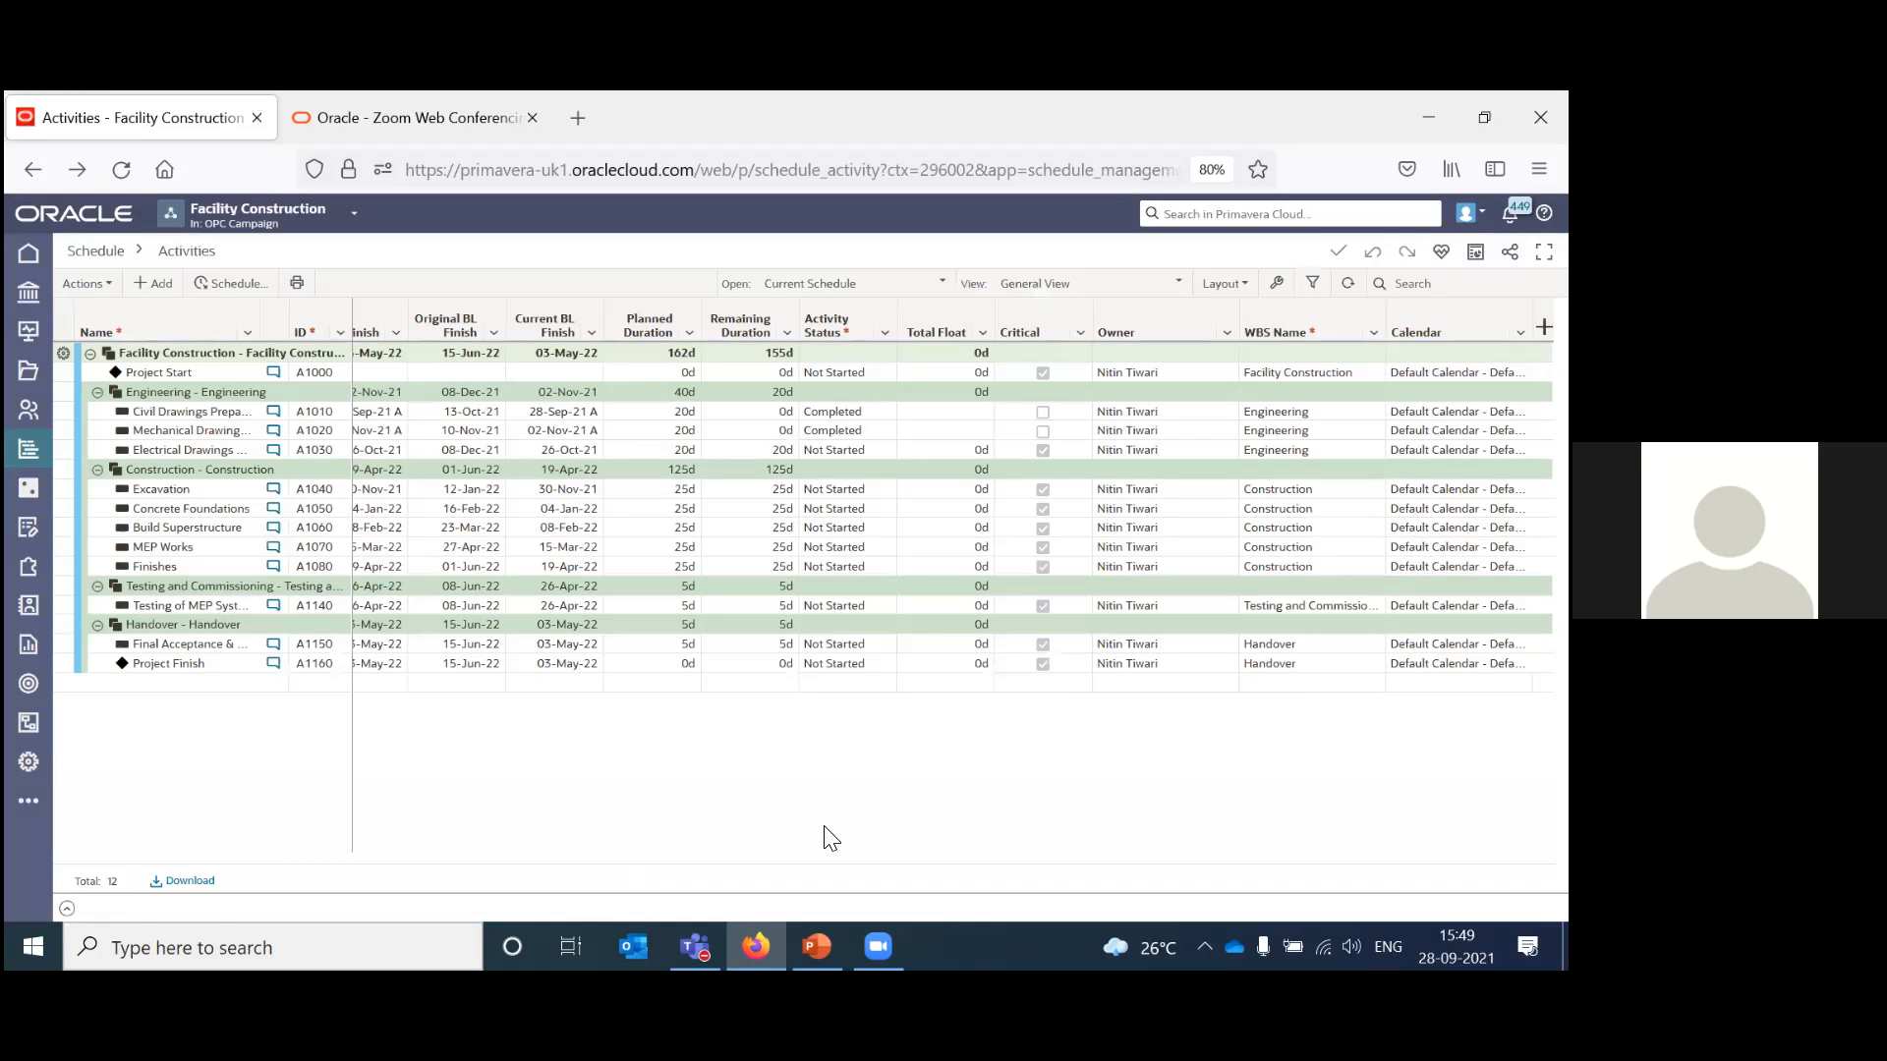
Advance to the Staffing the Project slide in PowerPoint, return to the browser, and open the project's Role List.
key("alt+Tab")
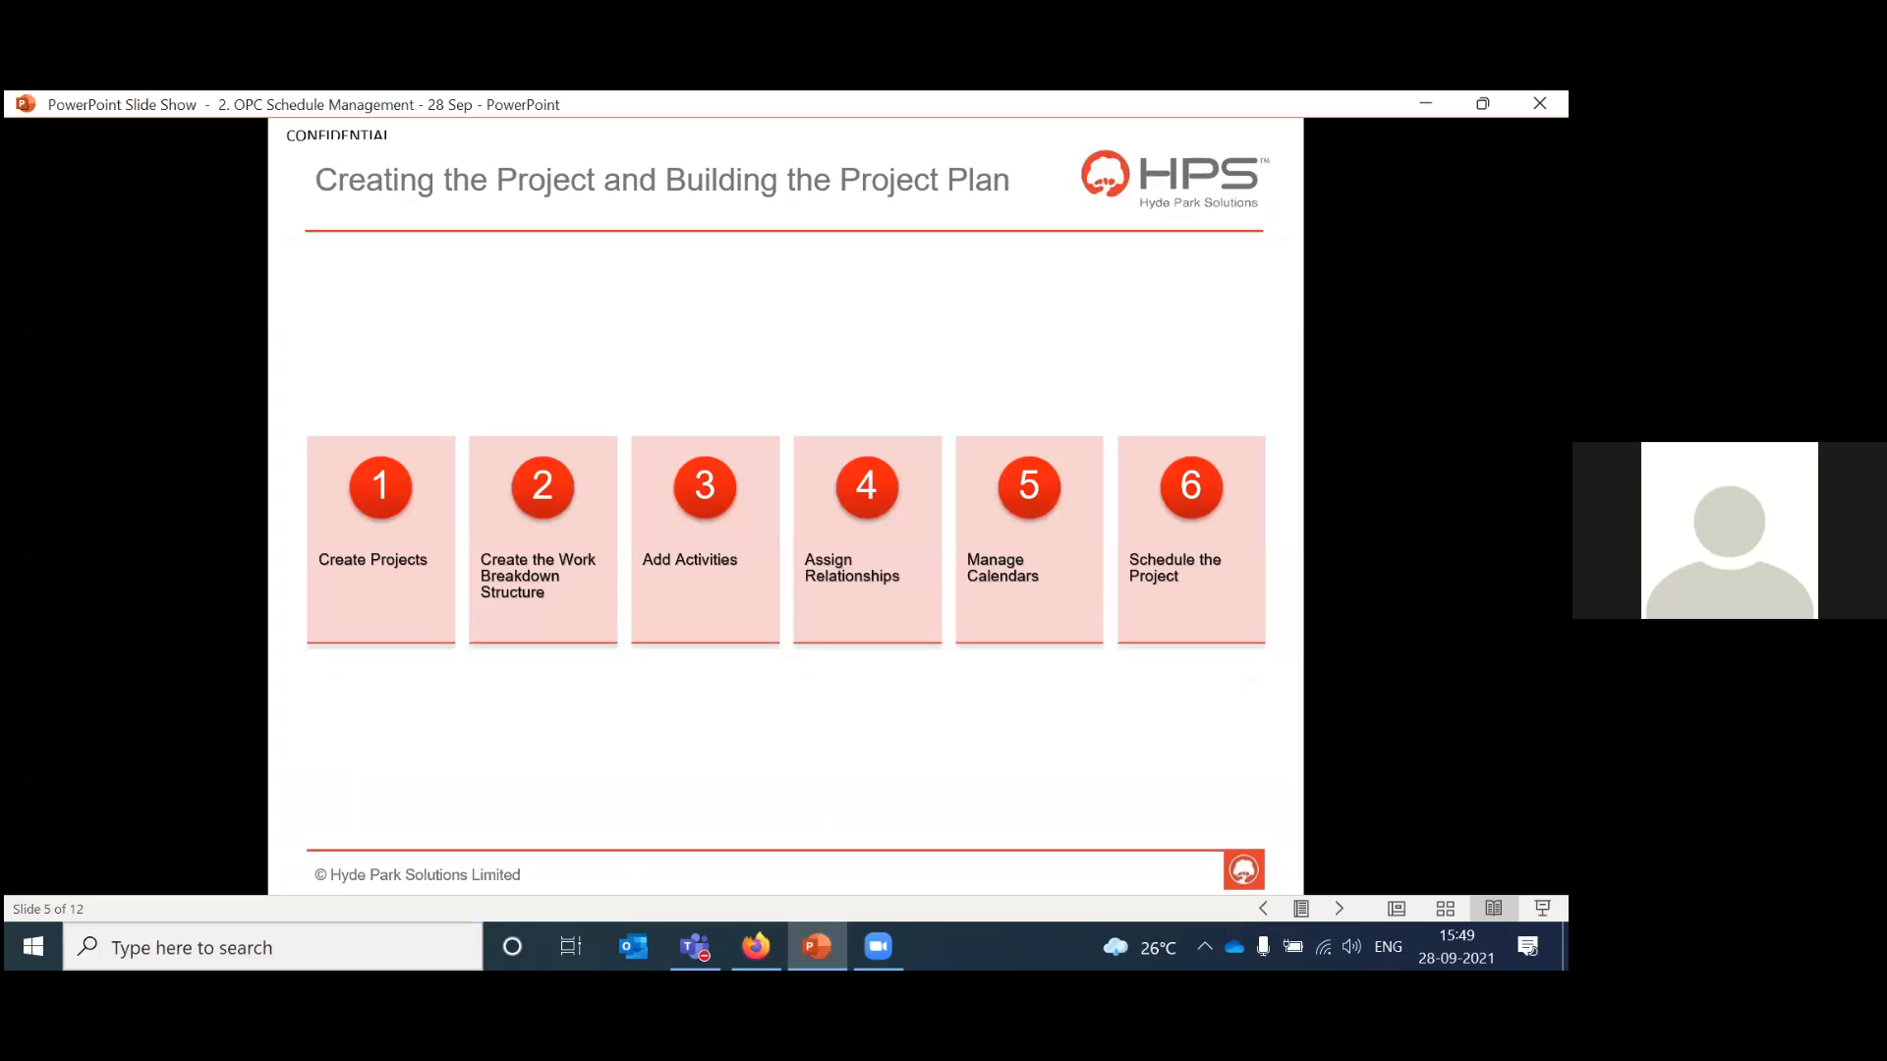
key("Right")
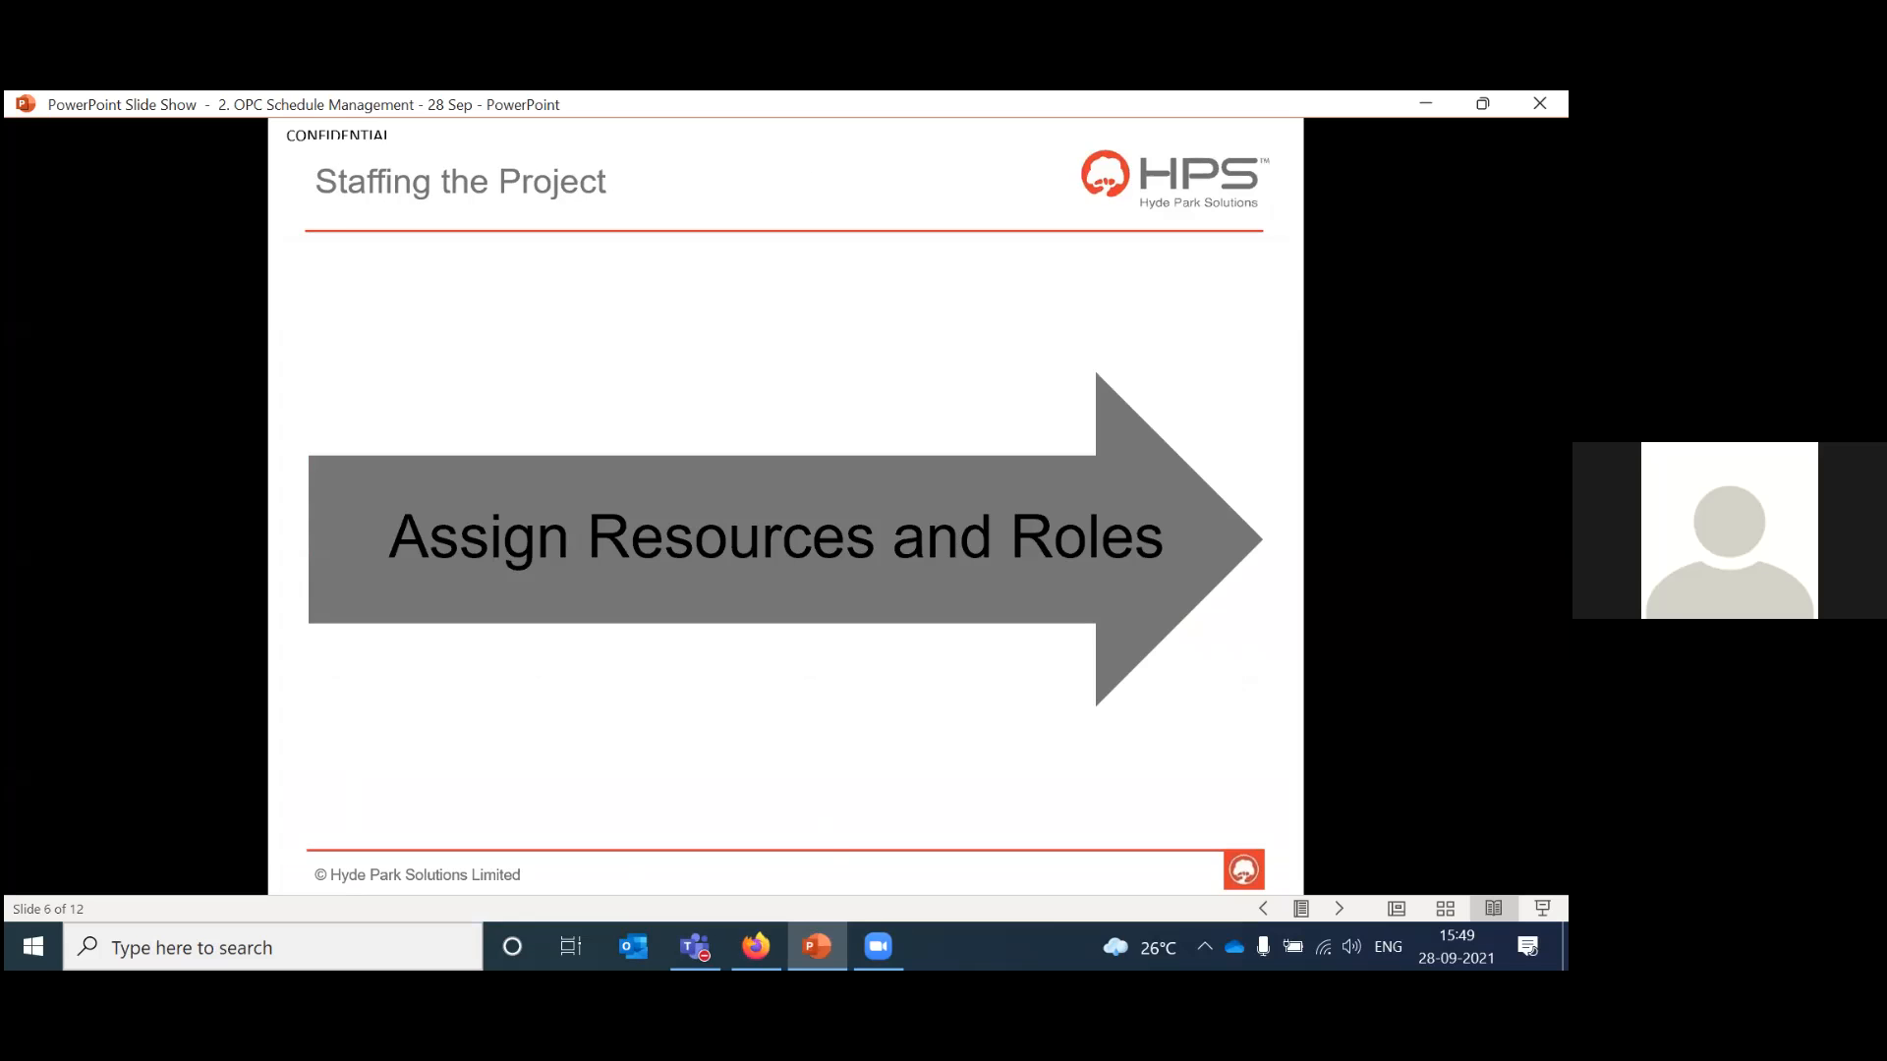
key("alt+Tab")
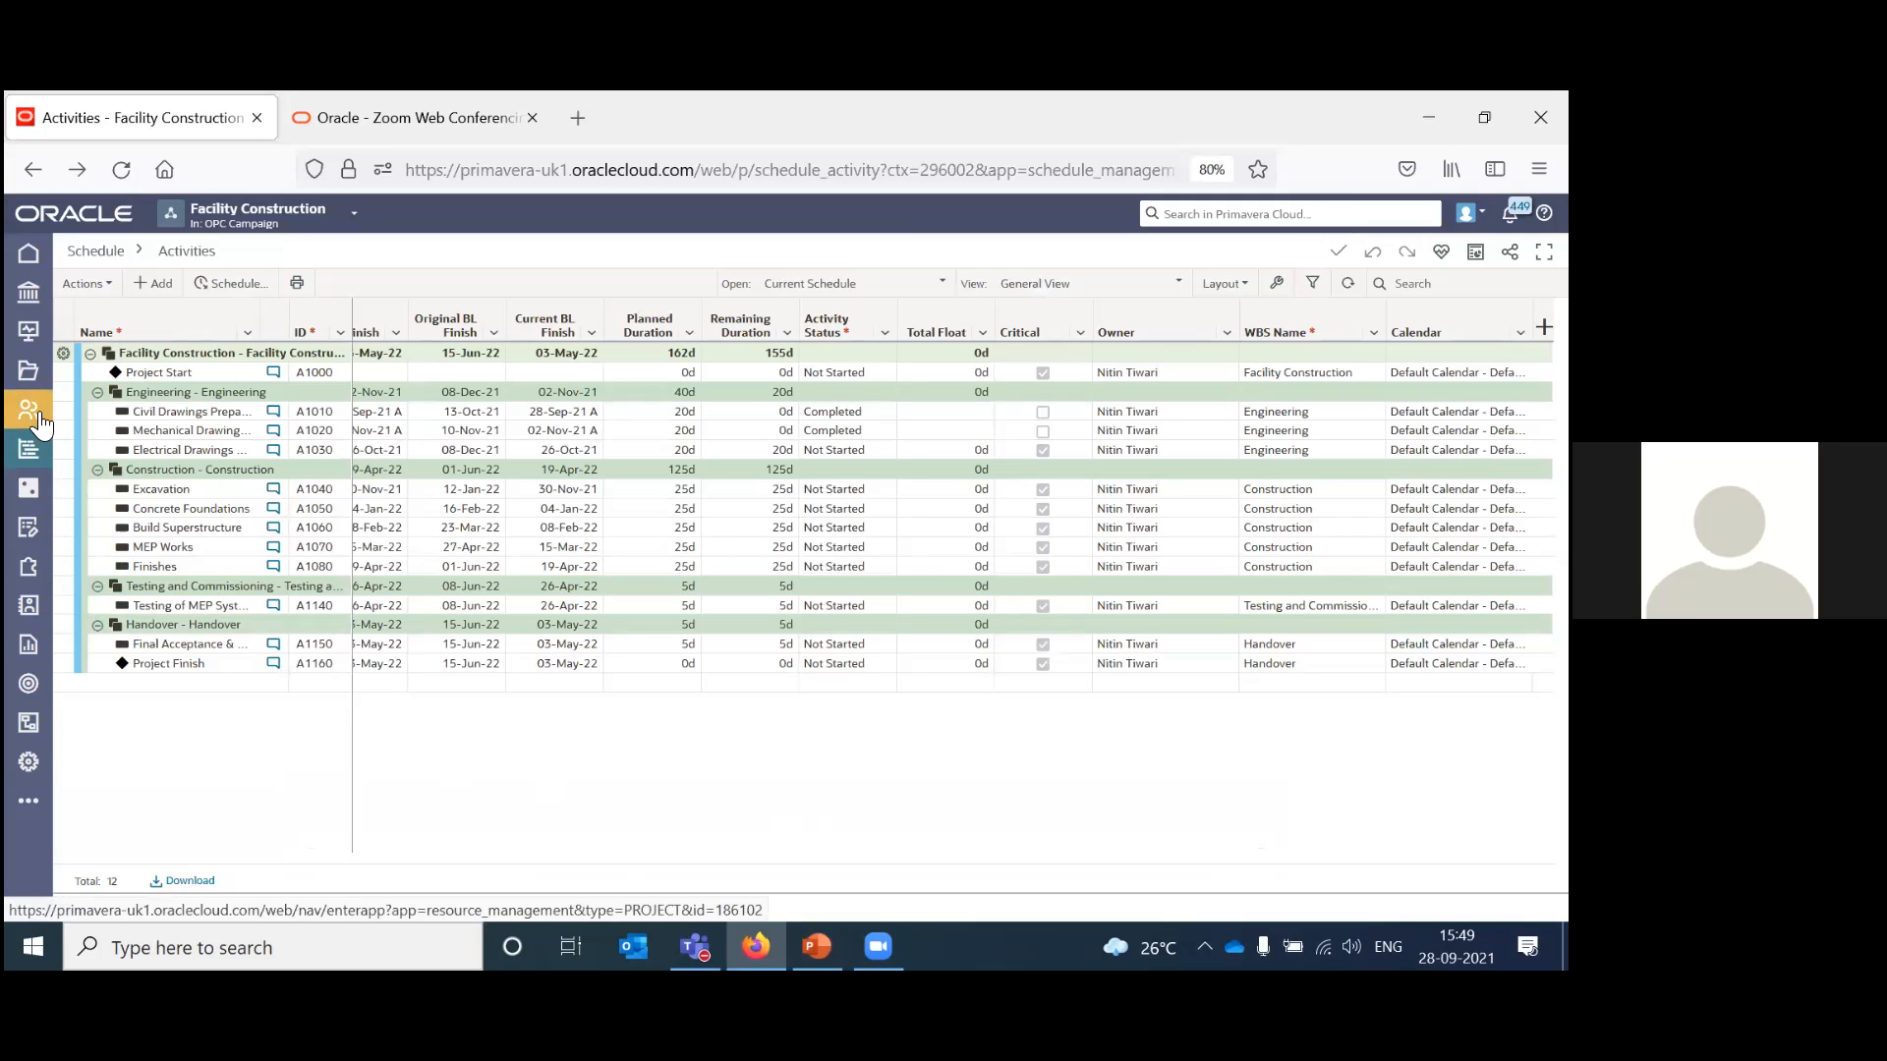
mouse_move(39, 420)
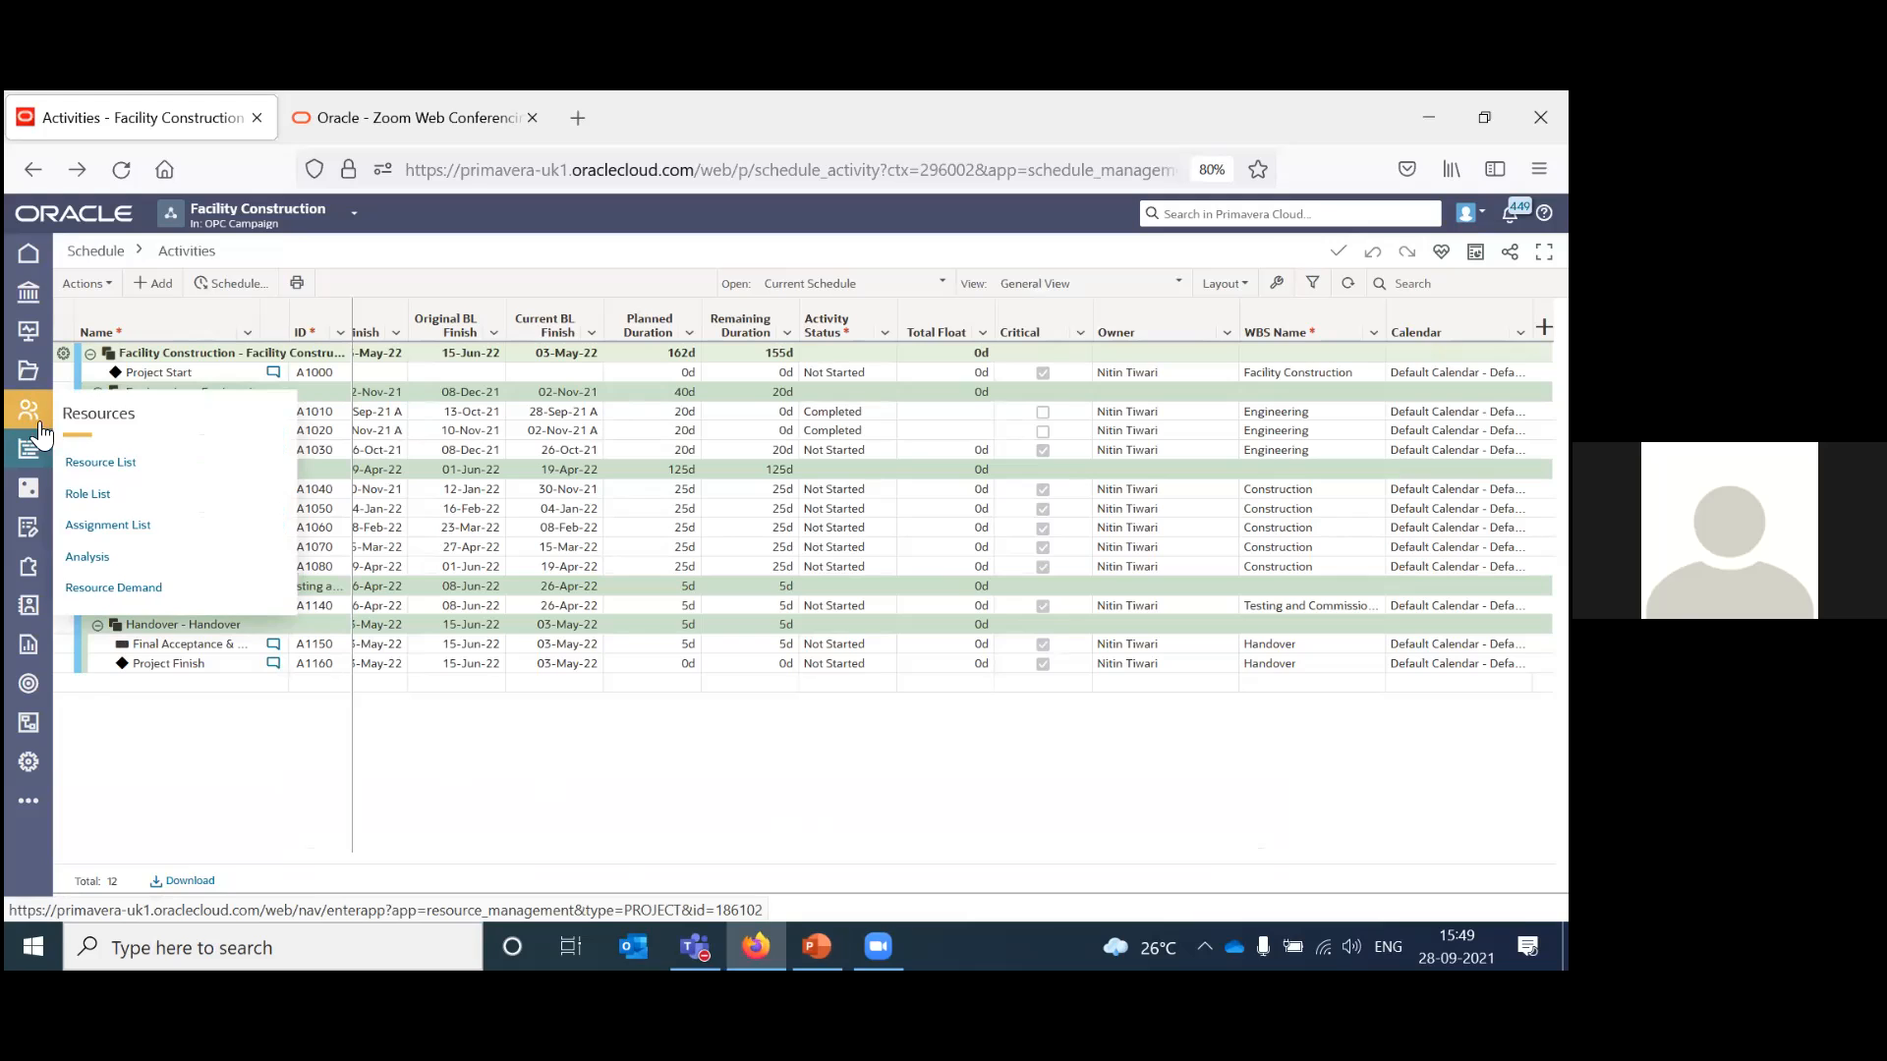
left_click(106, 505)
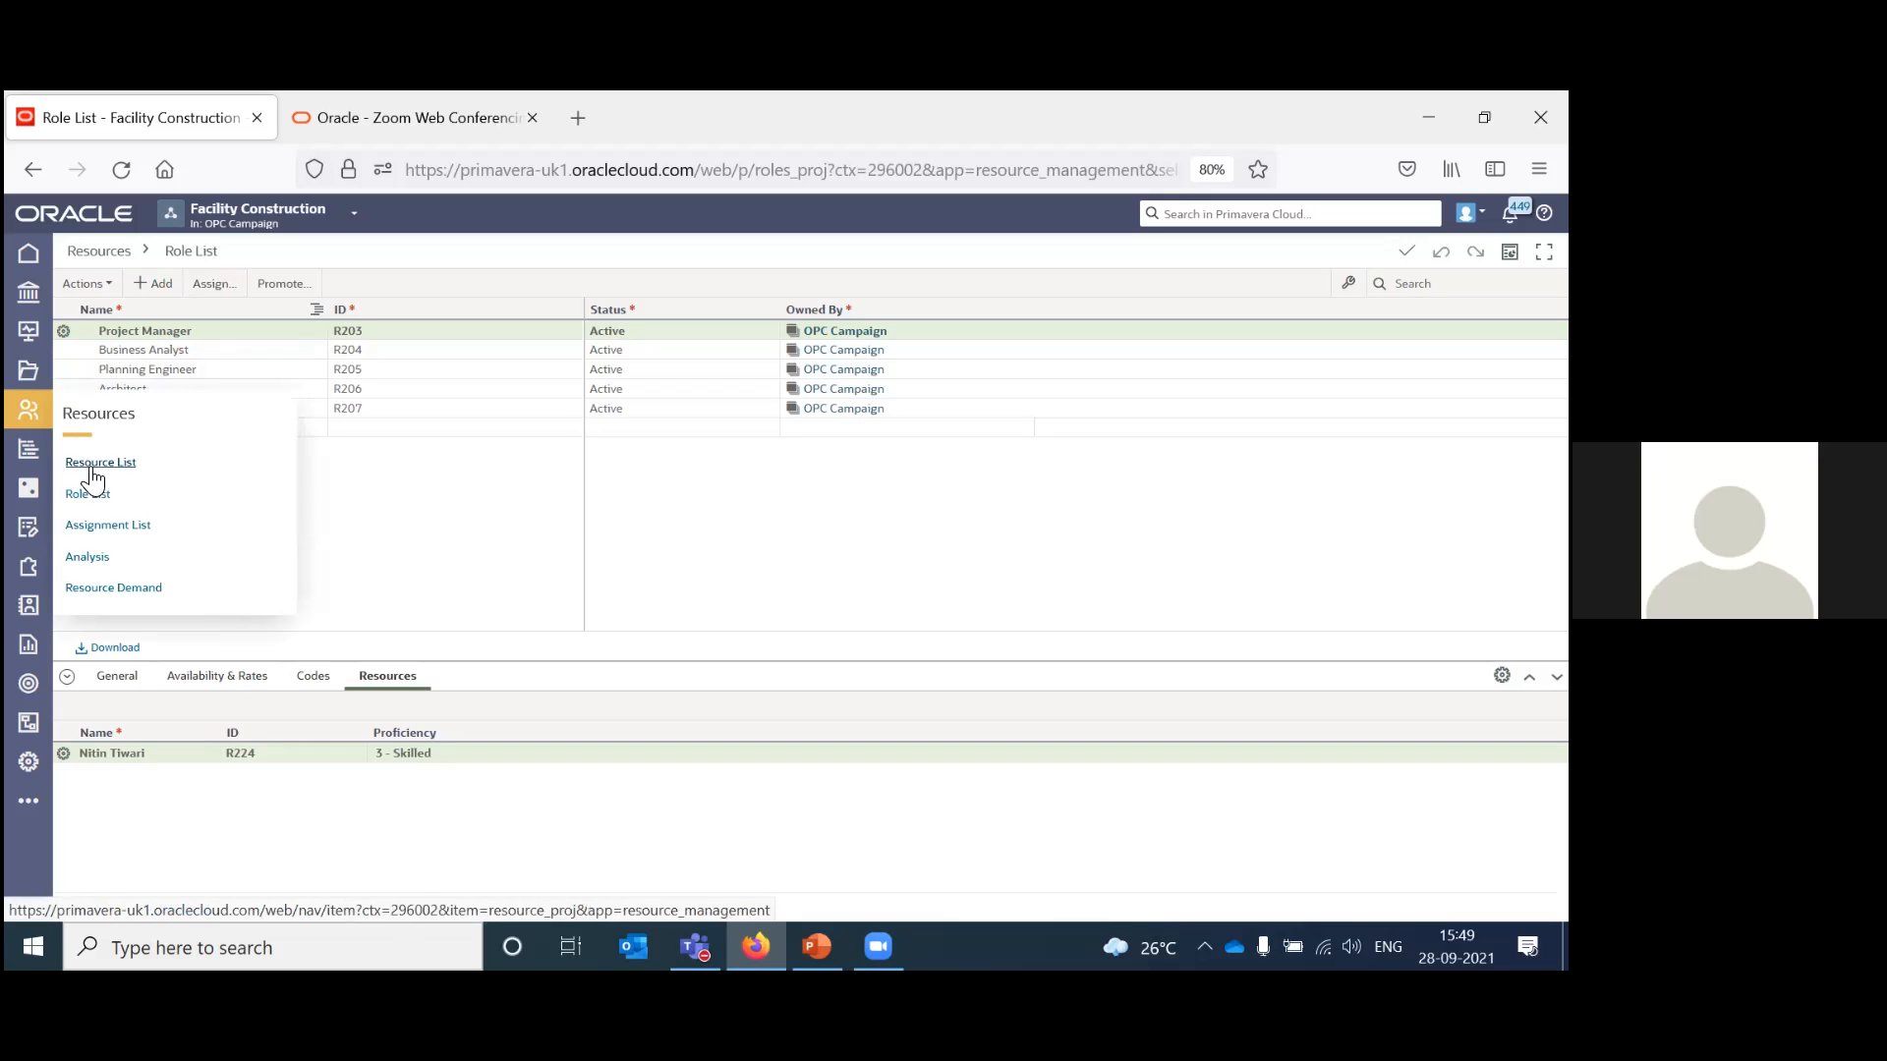
Open the project's Resource List and review the availability, rates and roles of the Cement resource.
left_click(93, 464)
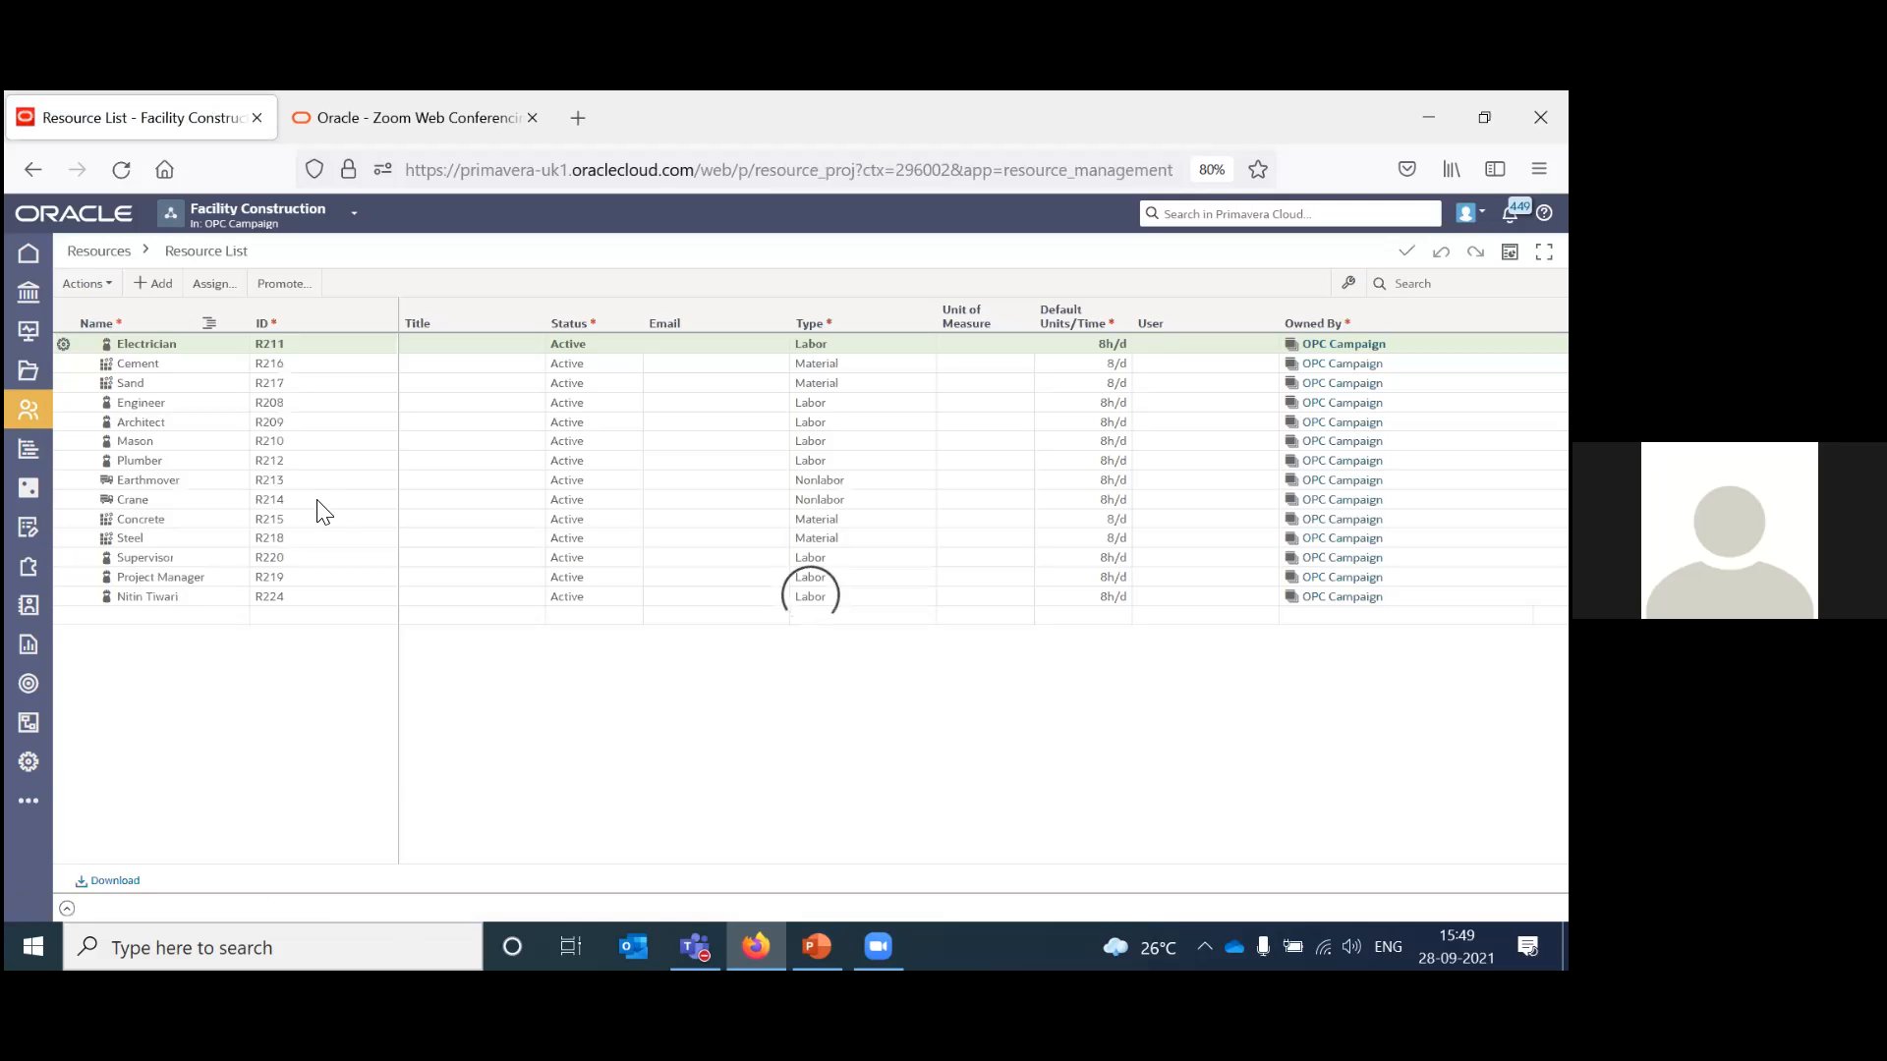
left_click(273, 365)
left_click(215, 680)
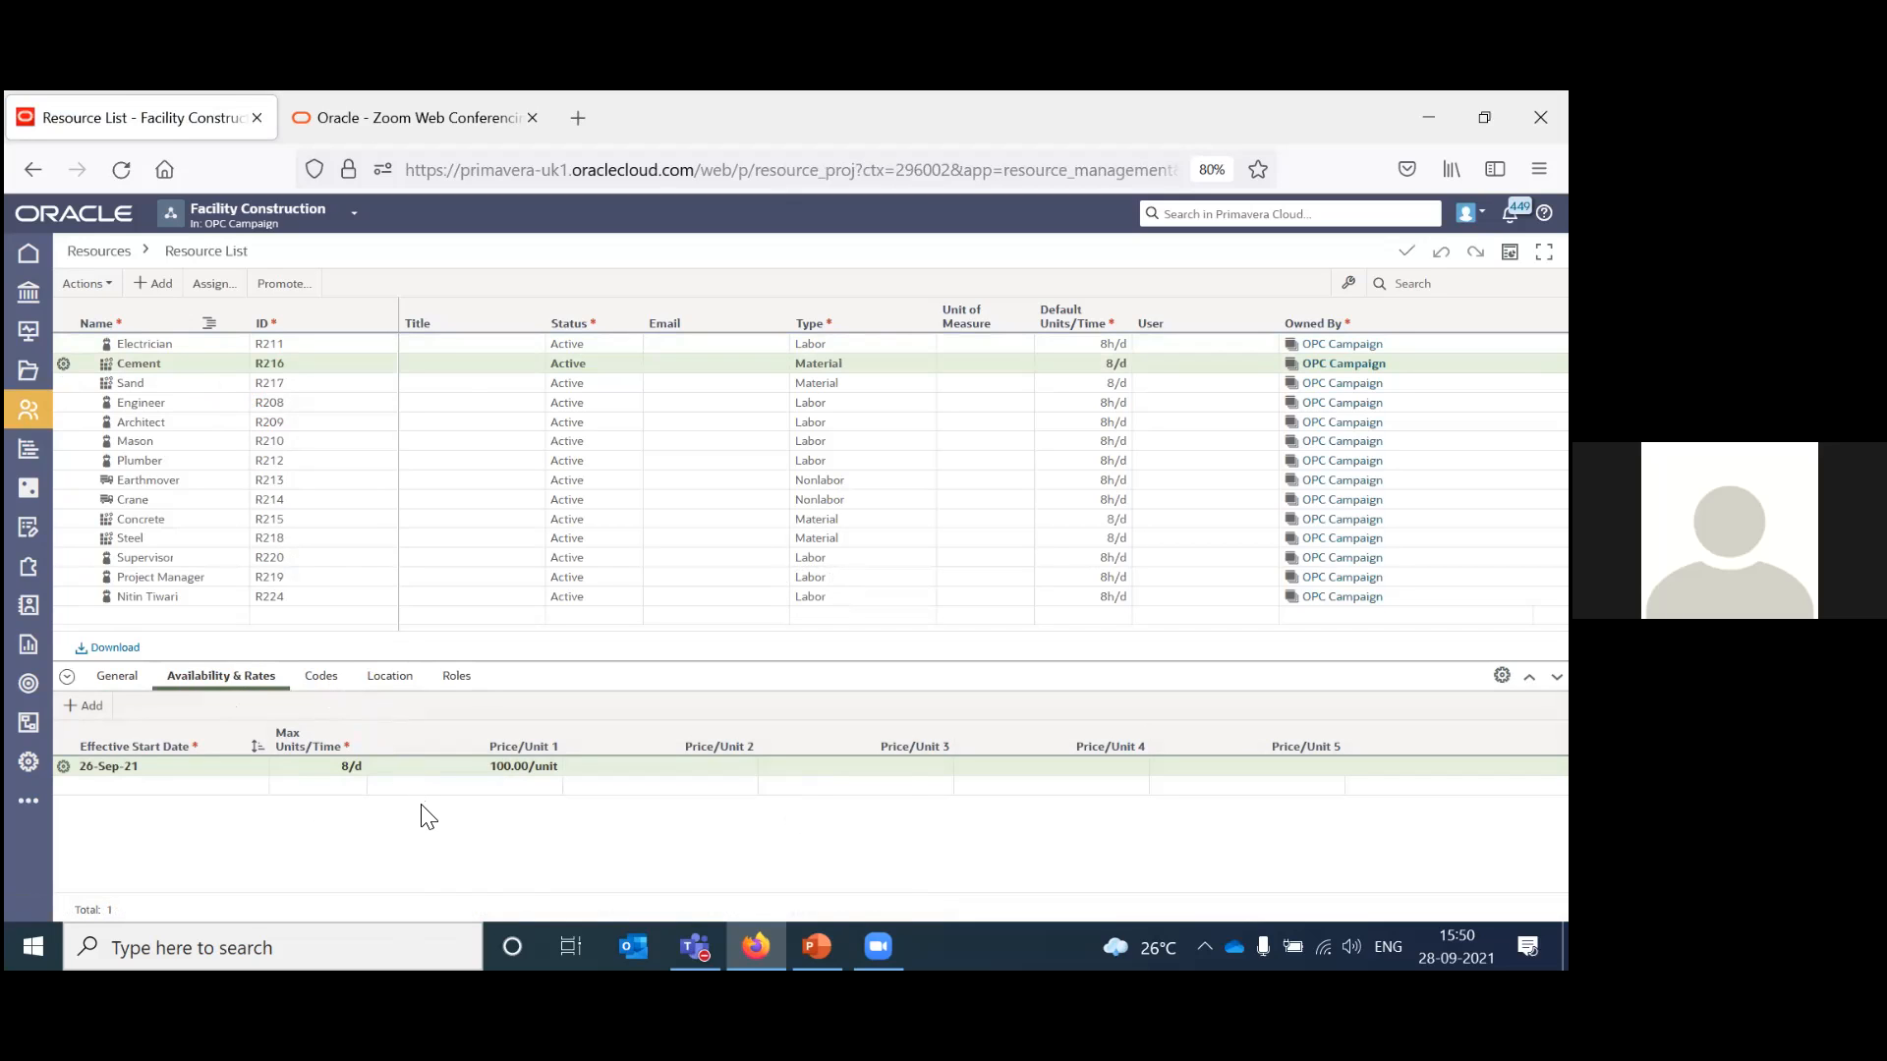
left_click(460, 678)
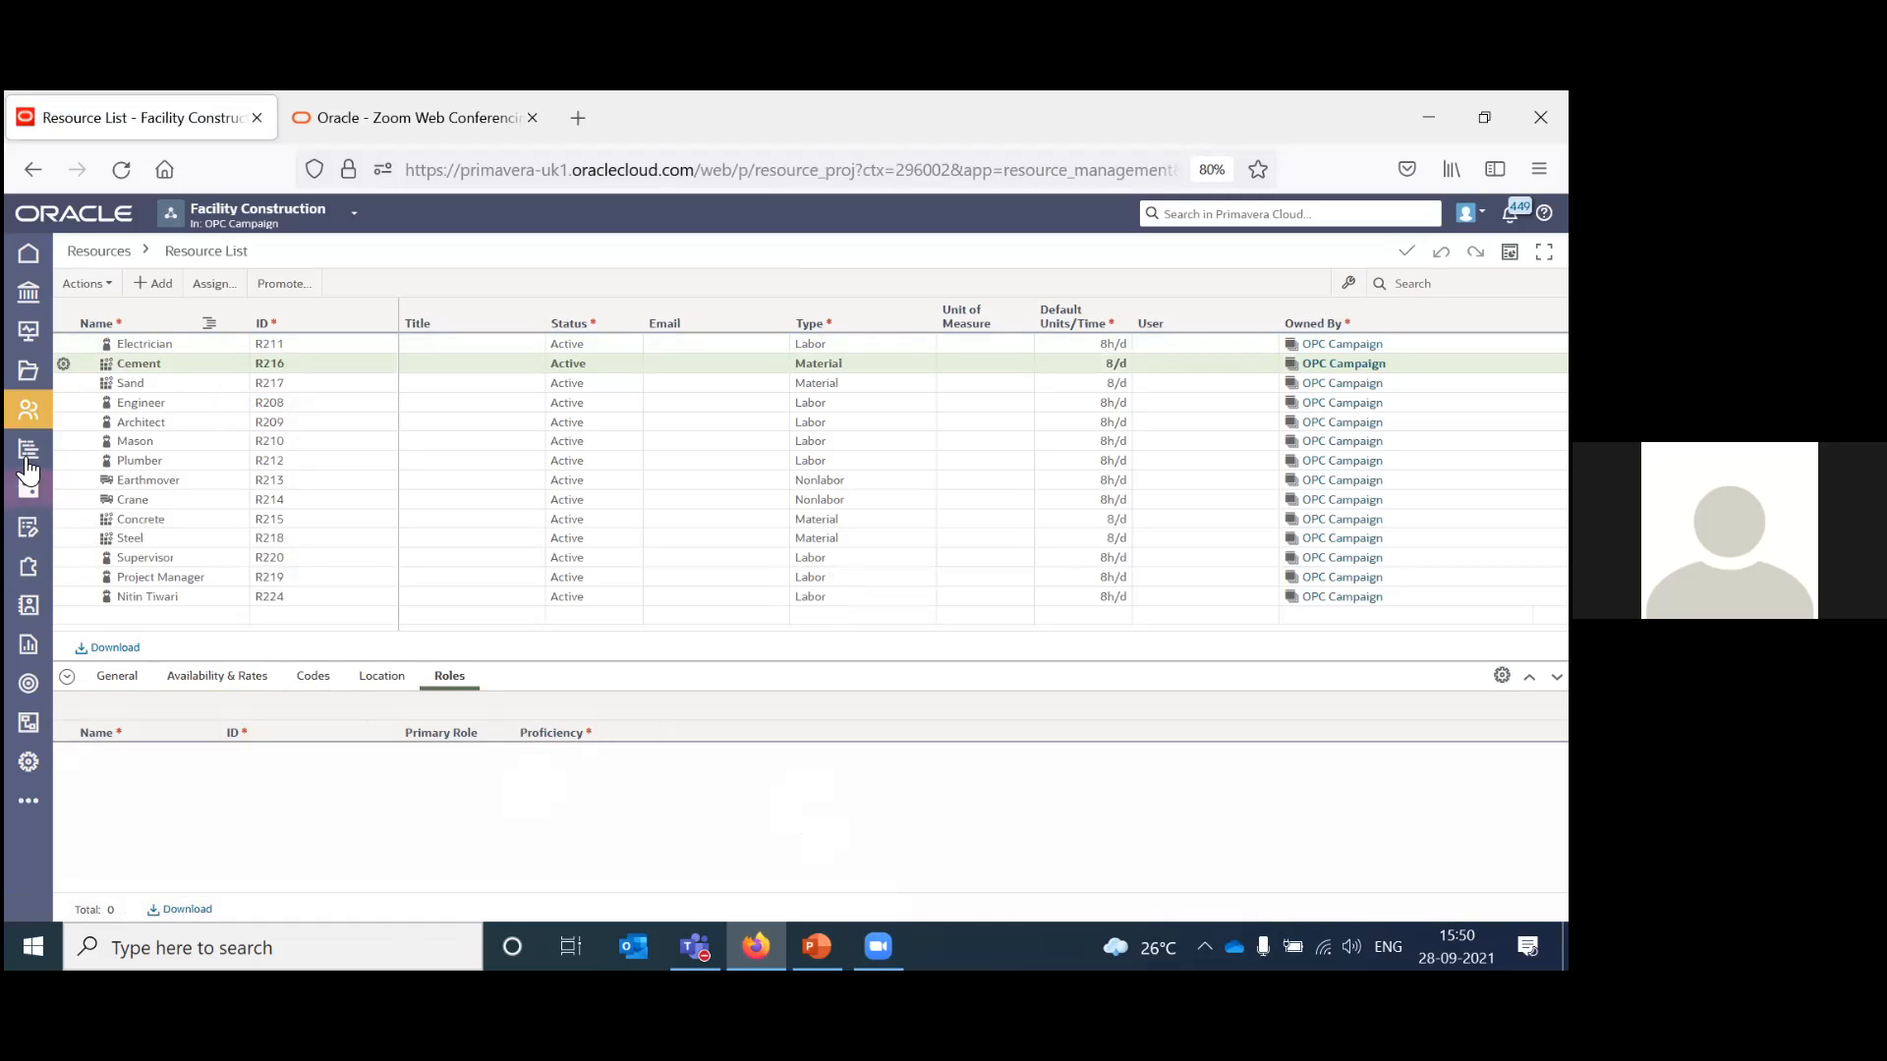
Return to the project's Activities and show the resource assignments of civil drawings activity A1010 in the activity details.
left_click(83, 503)
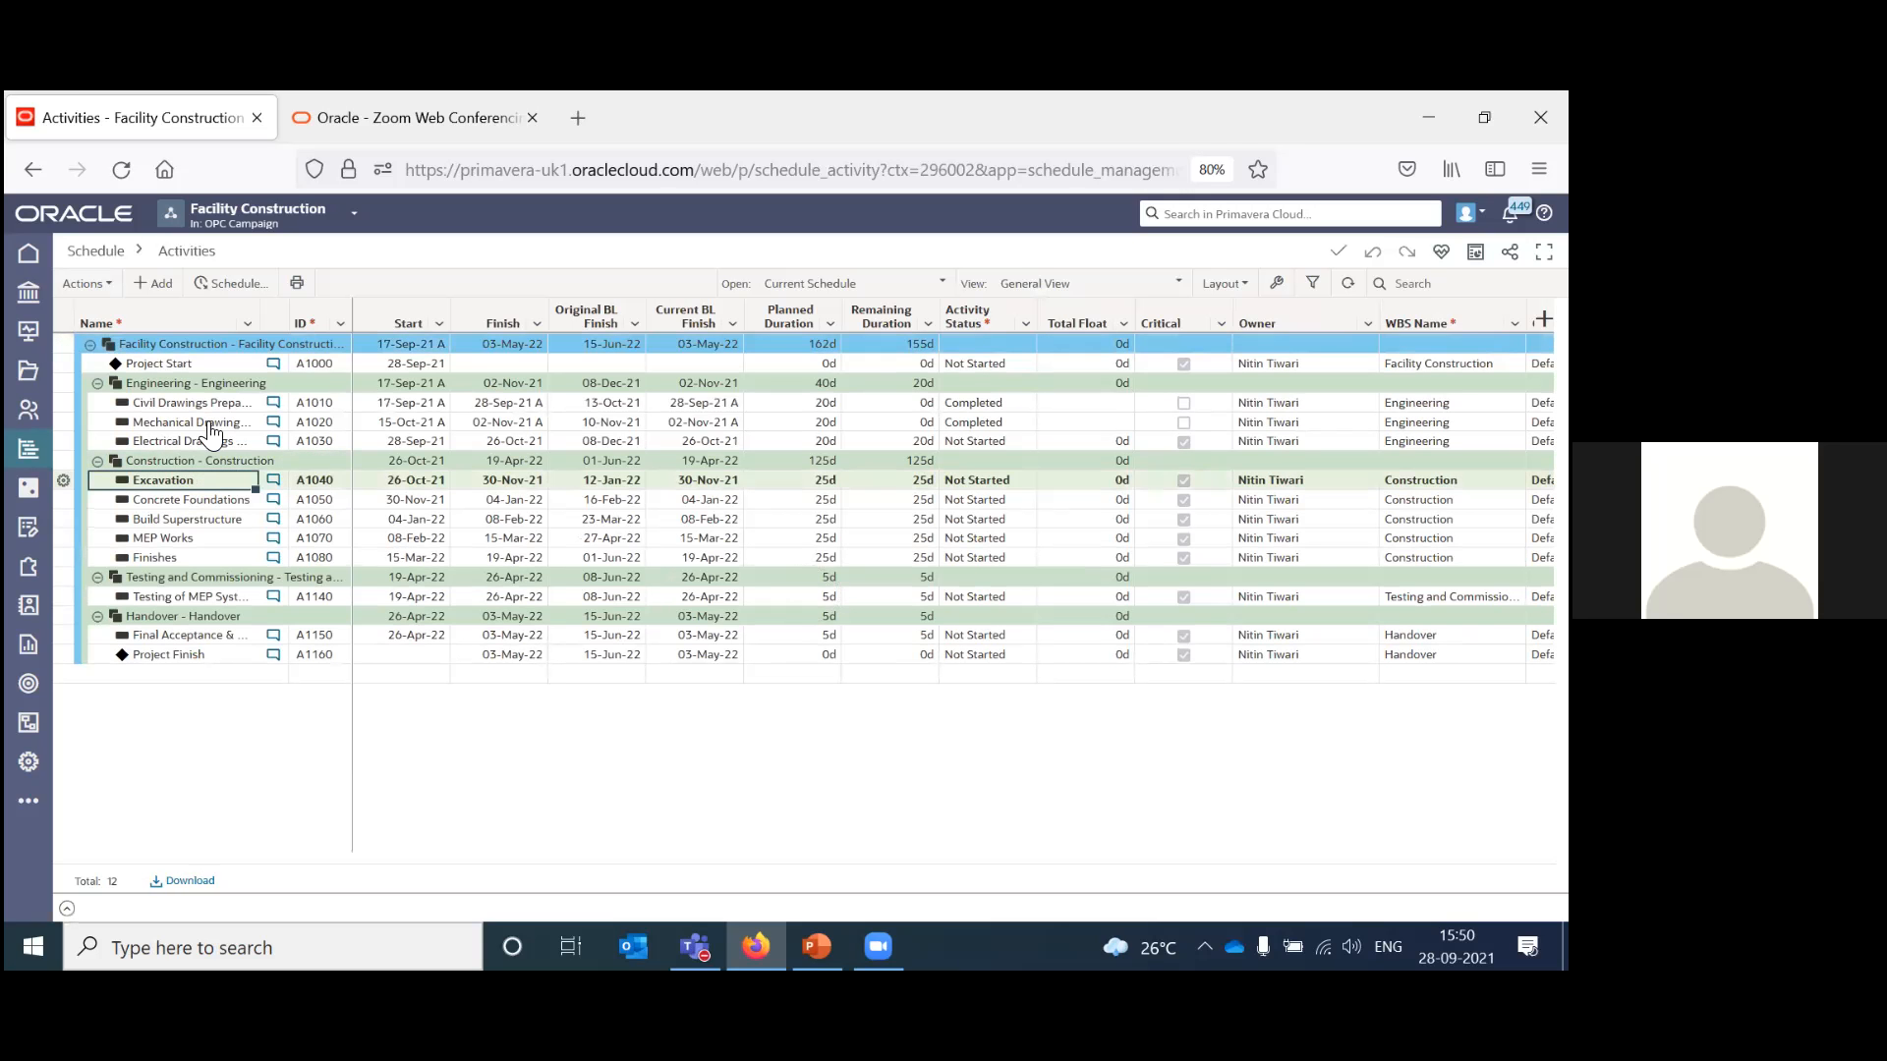
left_click(200, 404)
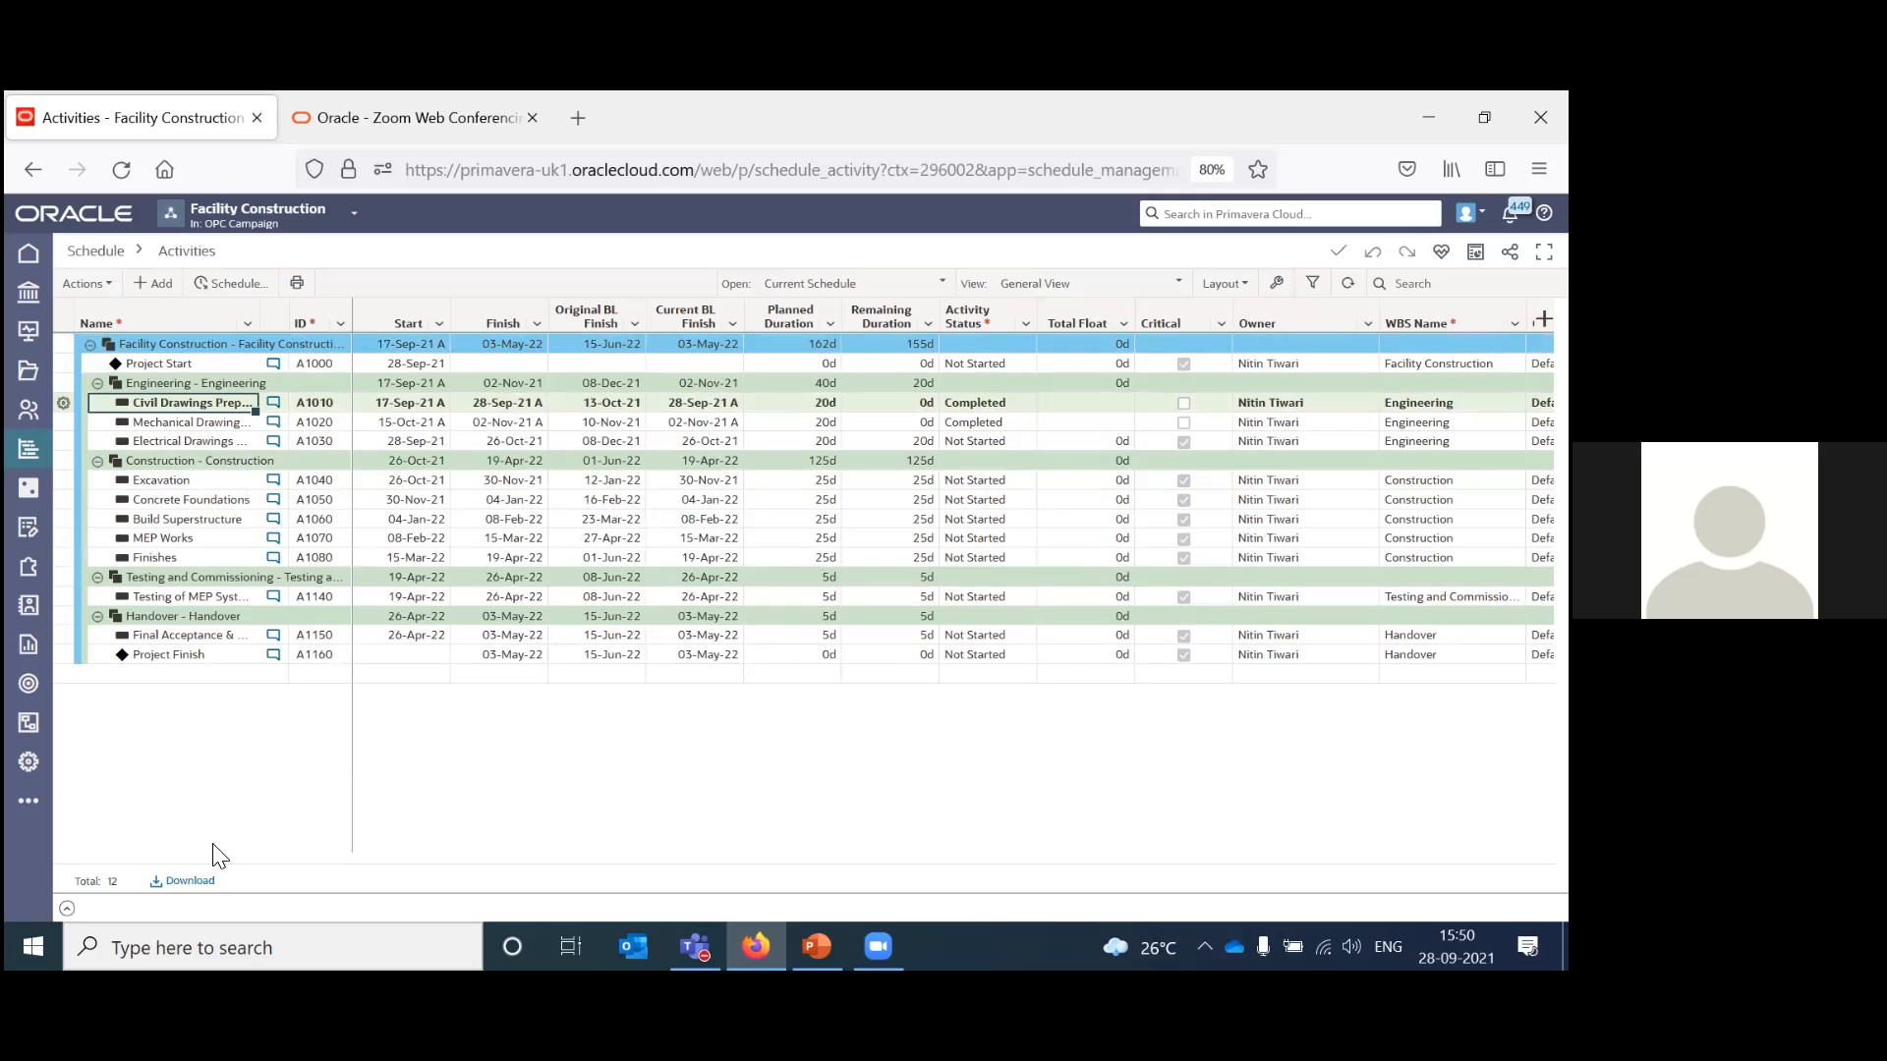
left_click(67, 910)
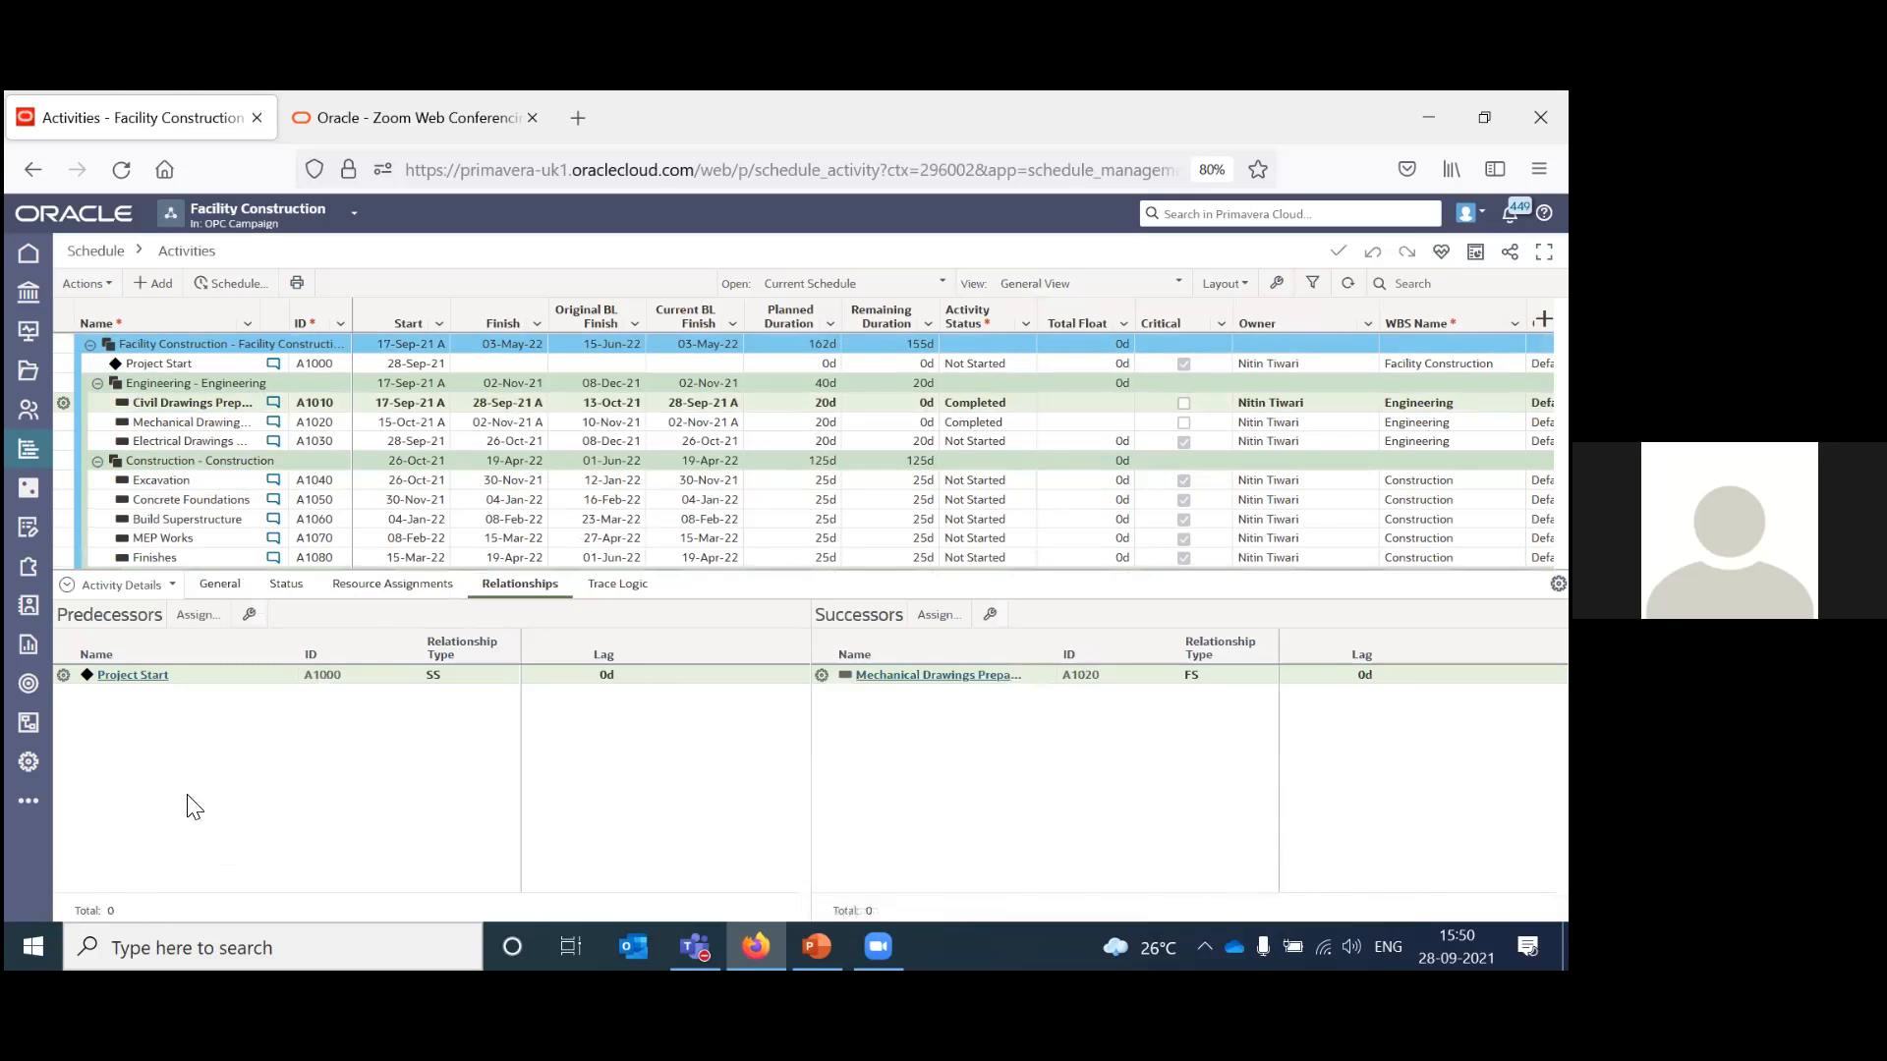
left_click(363, 587)
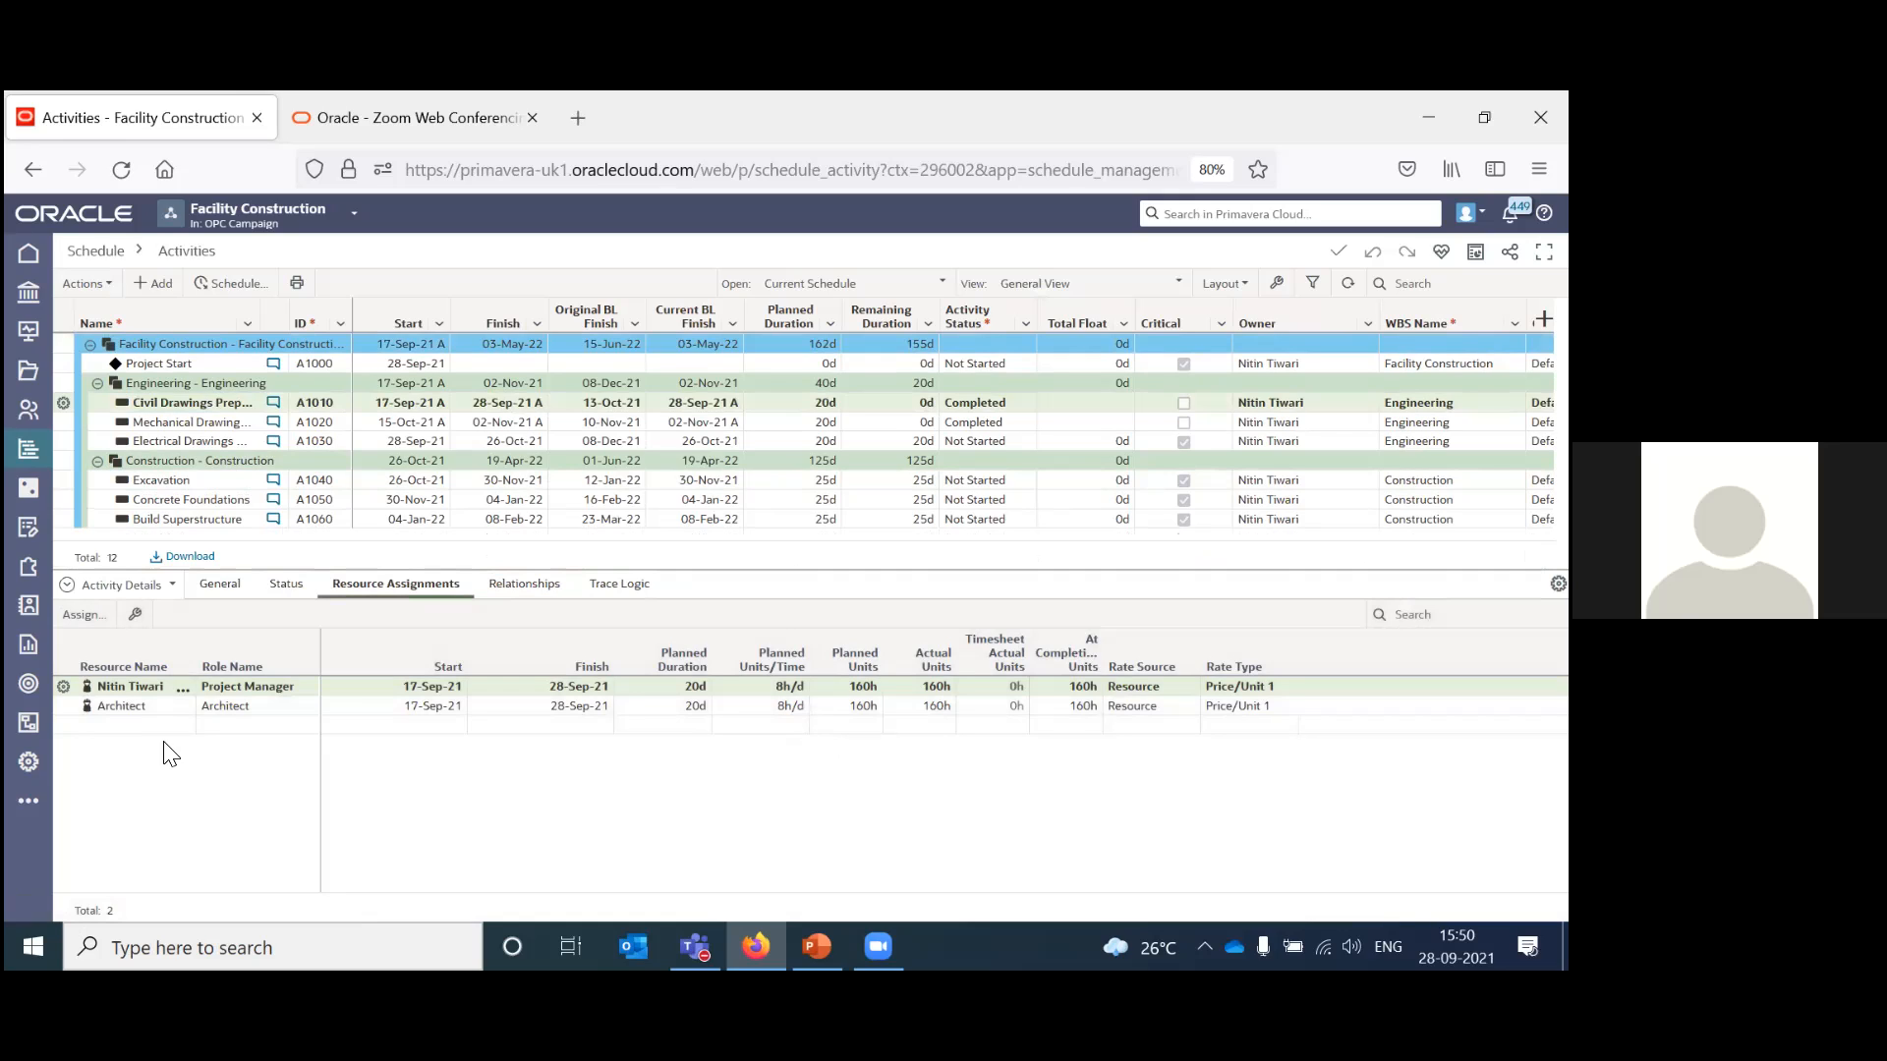
Advance to the Setting the Budget slide in PowerPoint, return to the browser, and open the project's Cost Sheet.
key("alt+Tab")
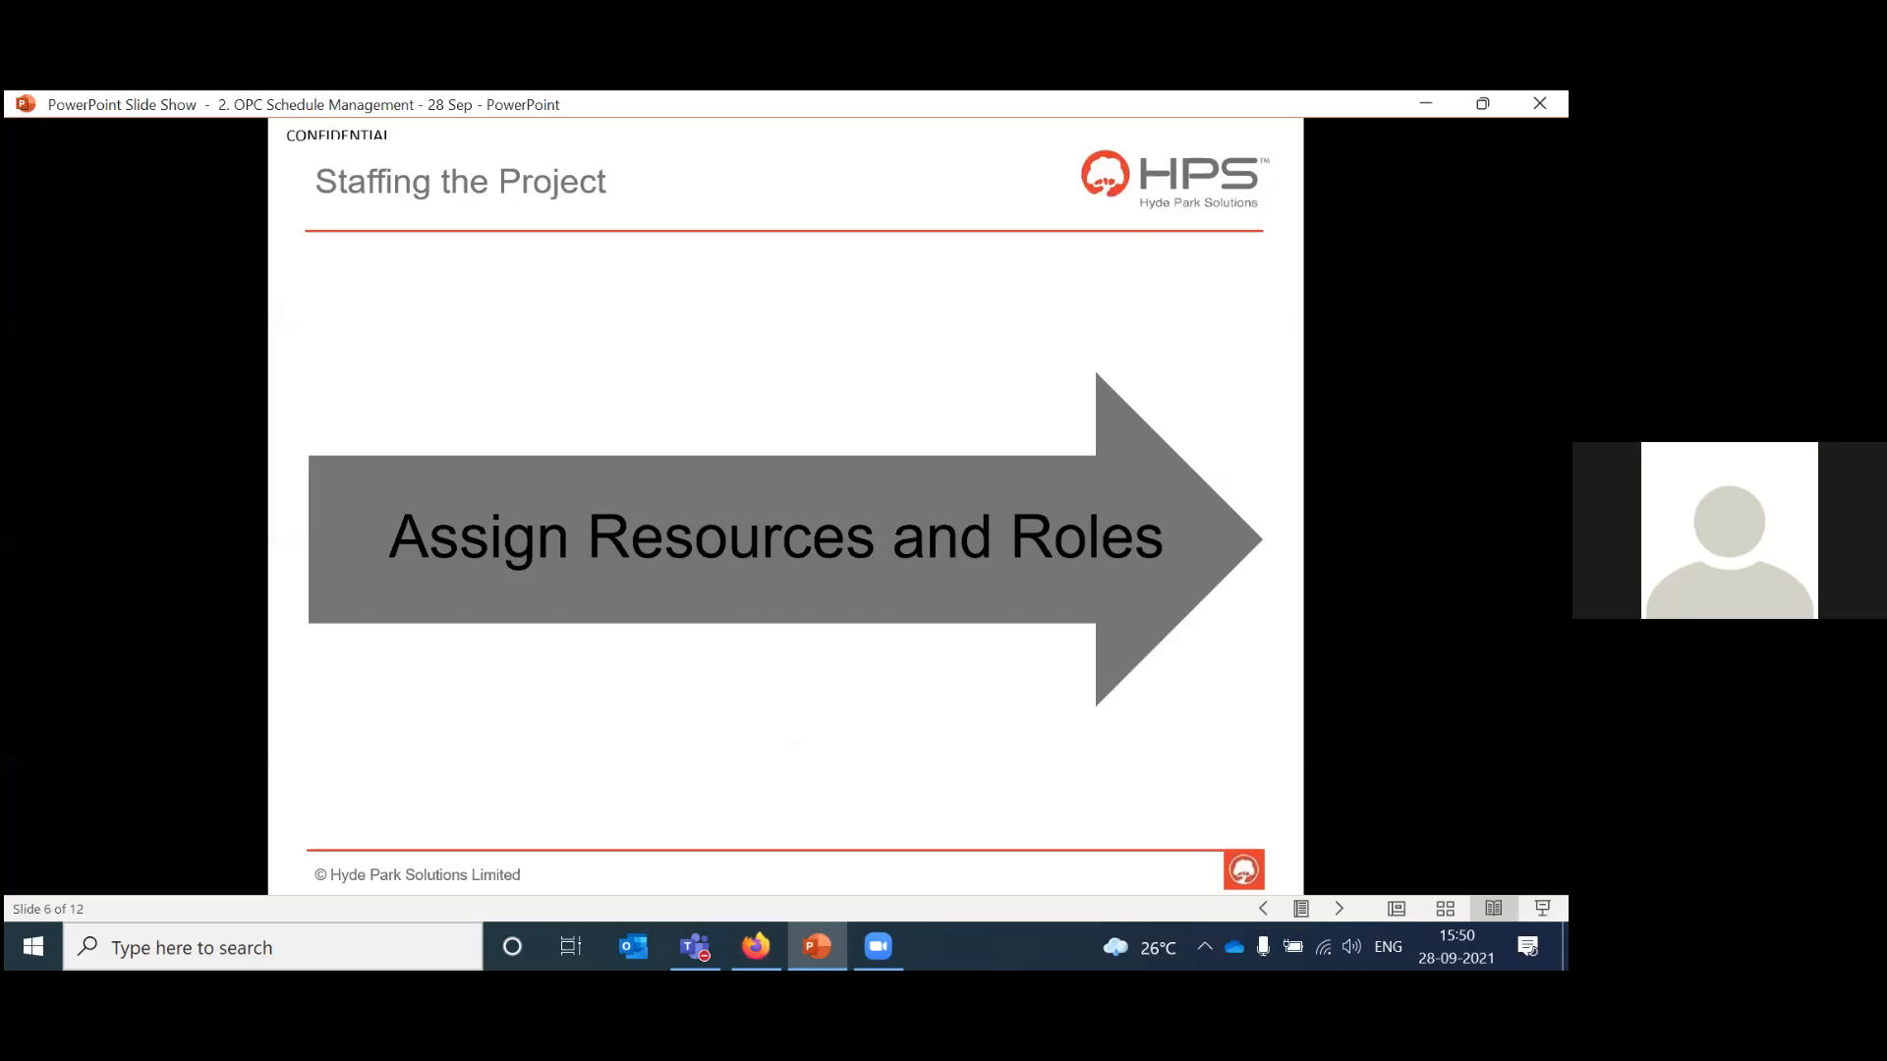
key("Right")
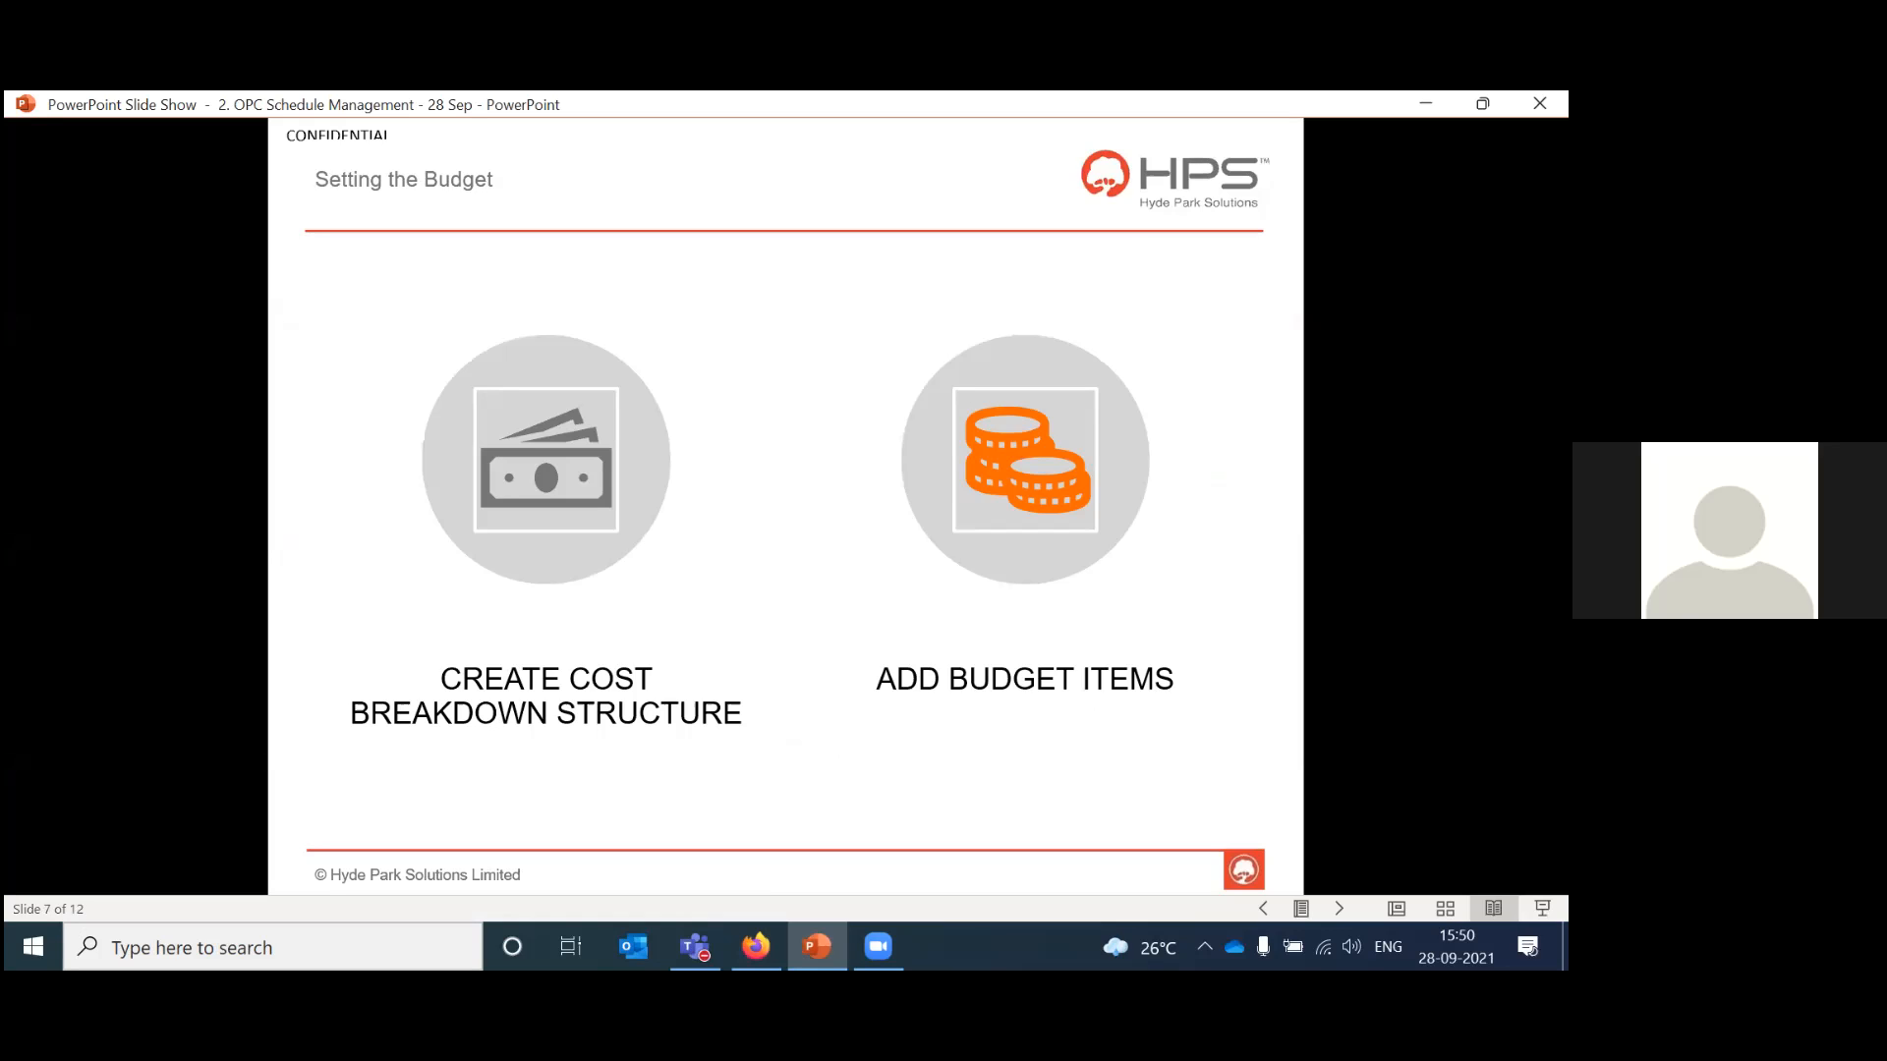
key("alt+Tab")
mouse_move(39, 315)
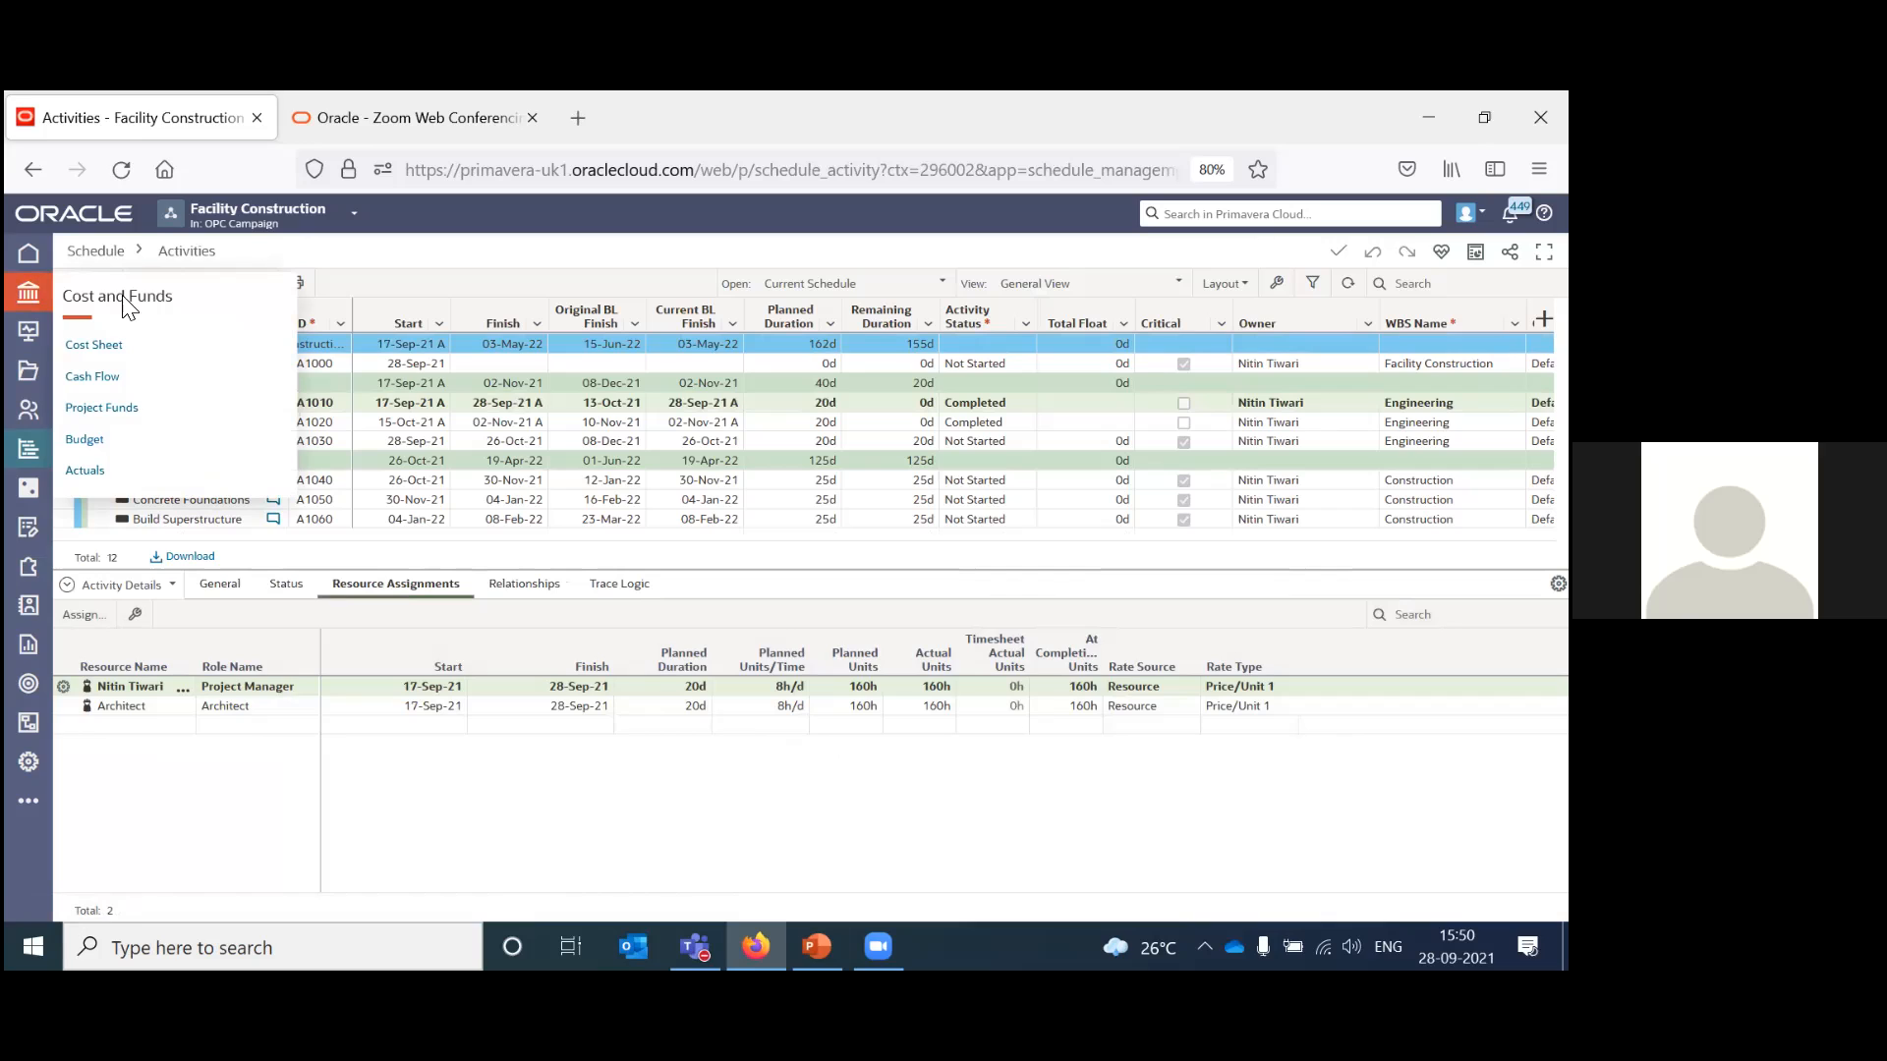
left_click(116, 352)
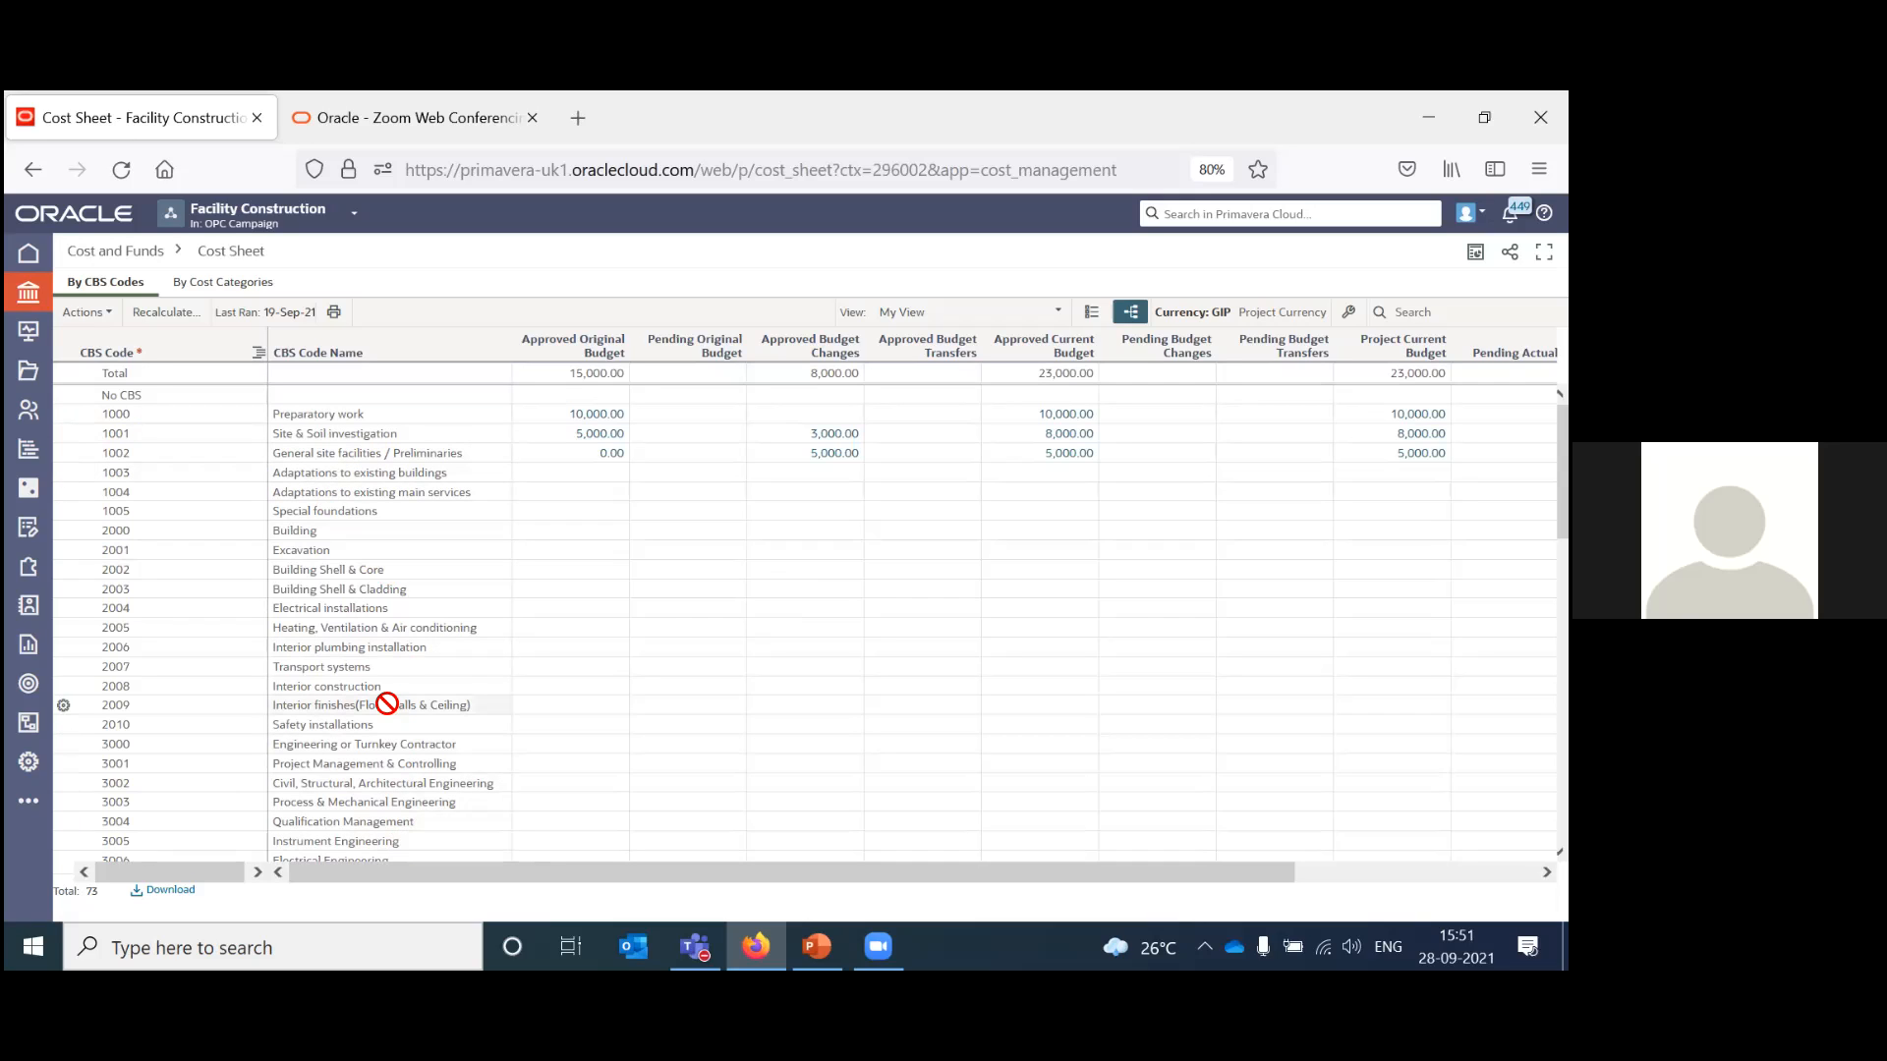
Open the project's Budget and review its budget changes, including the added budget line of change CHG001.
mouse_move(33, 311)
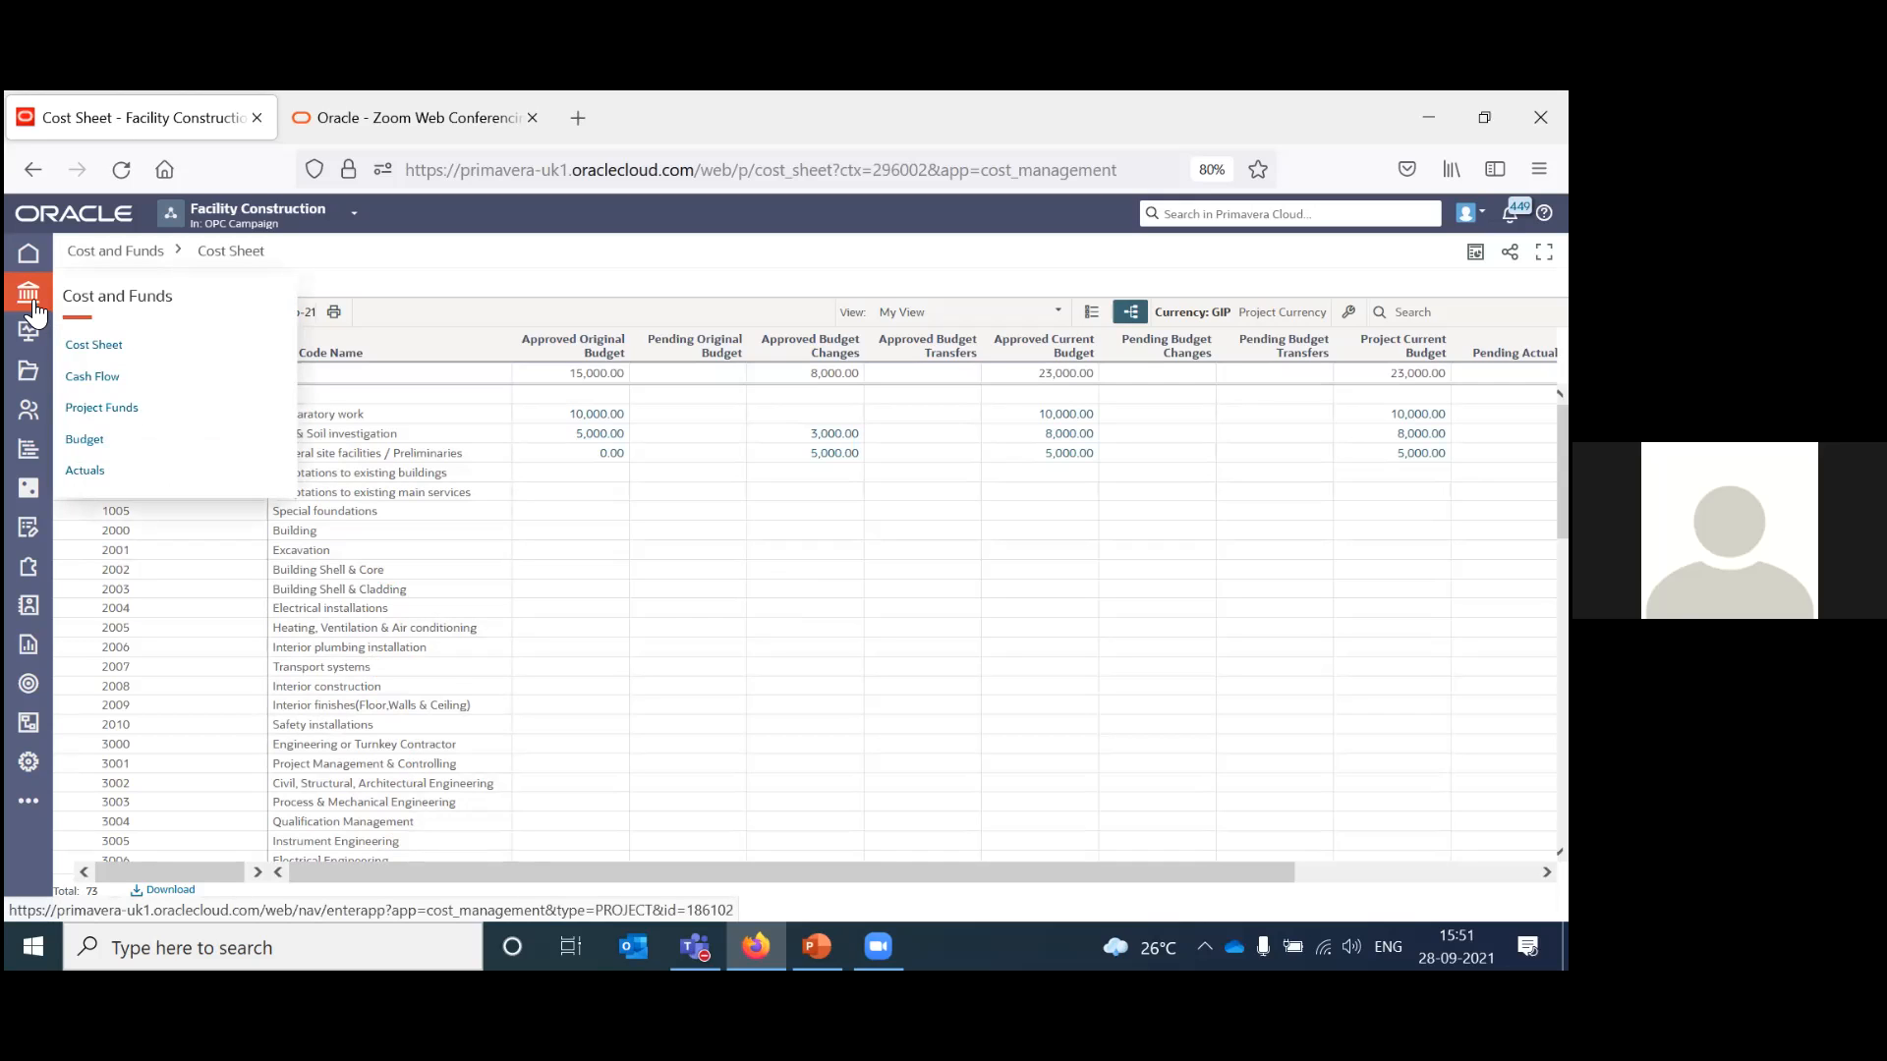
left_click(86, 439)
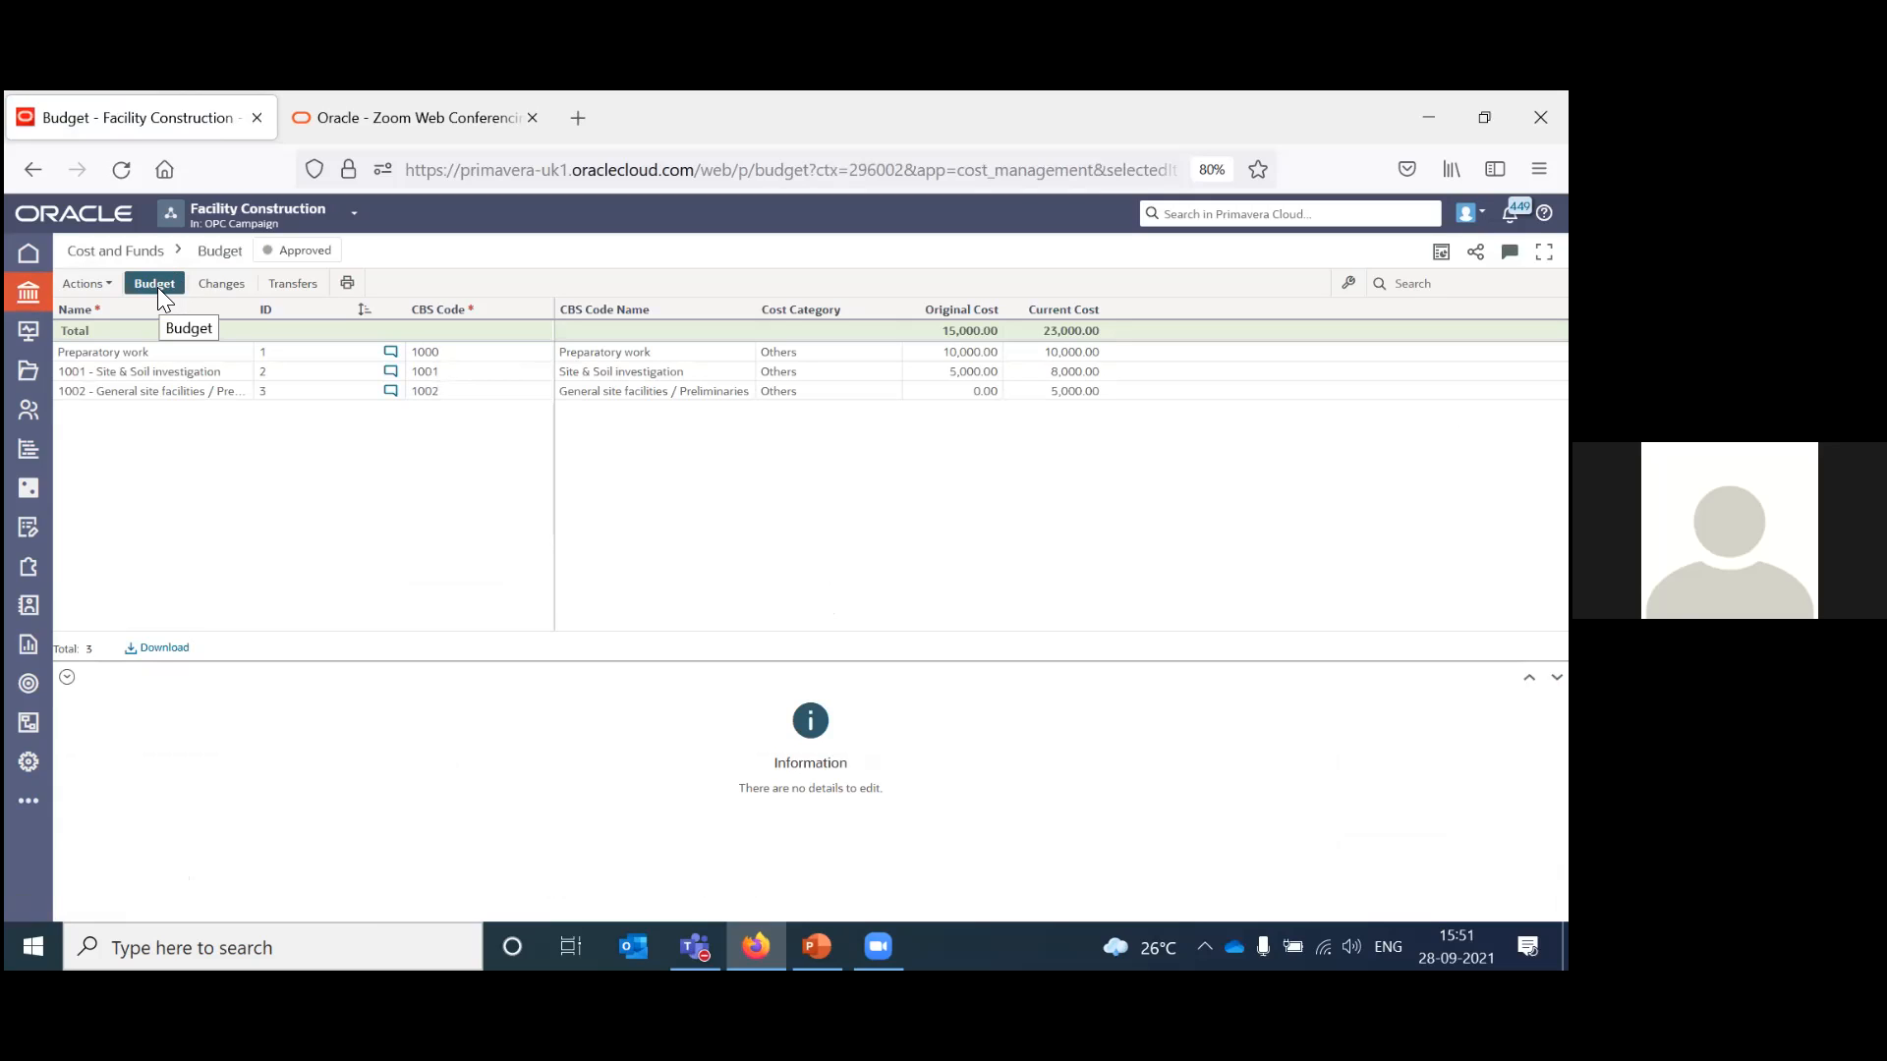
left_click(220, 287)
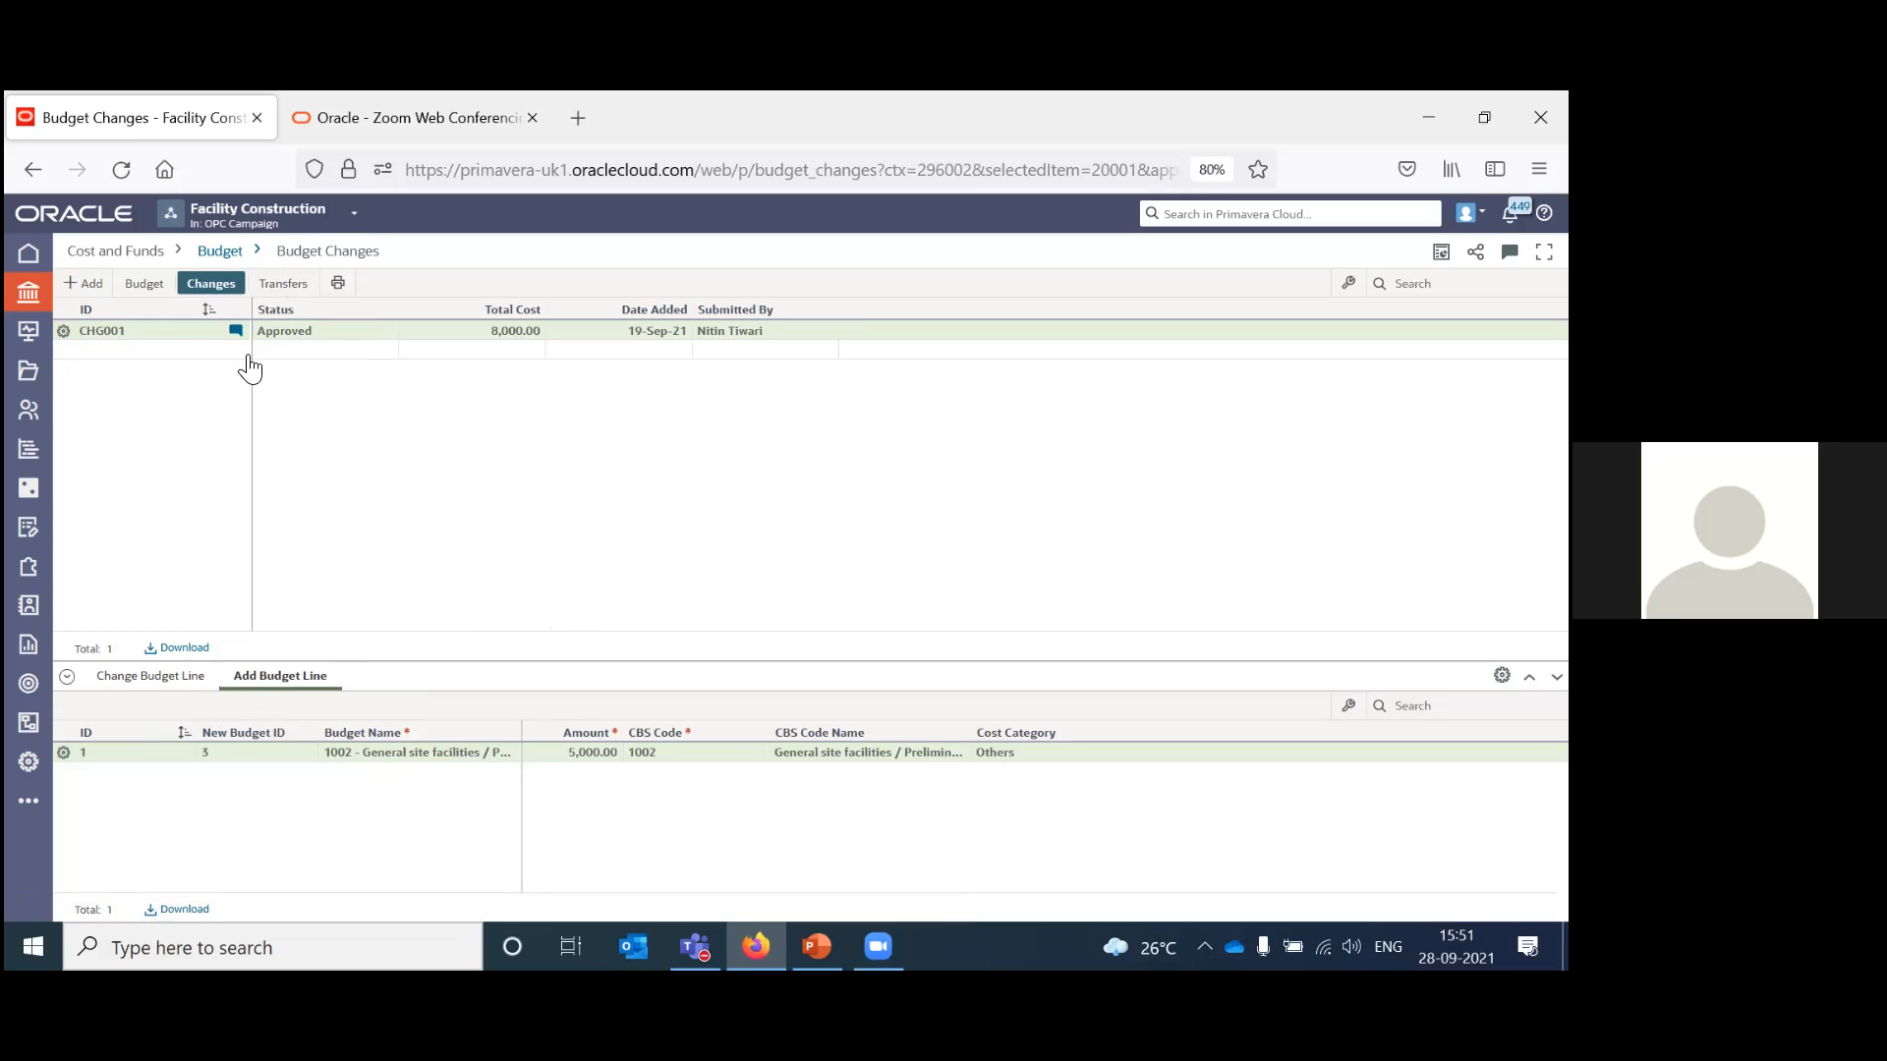
mouse_move(19, 307)
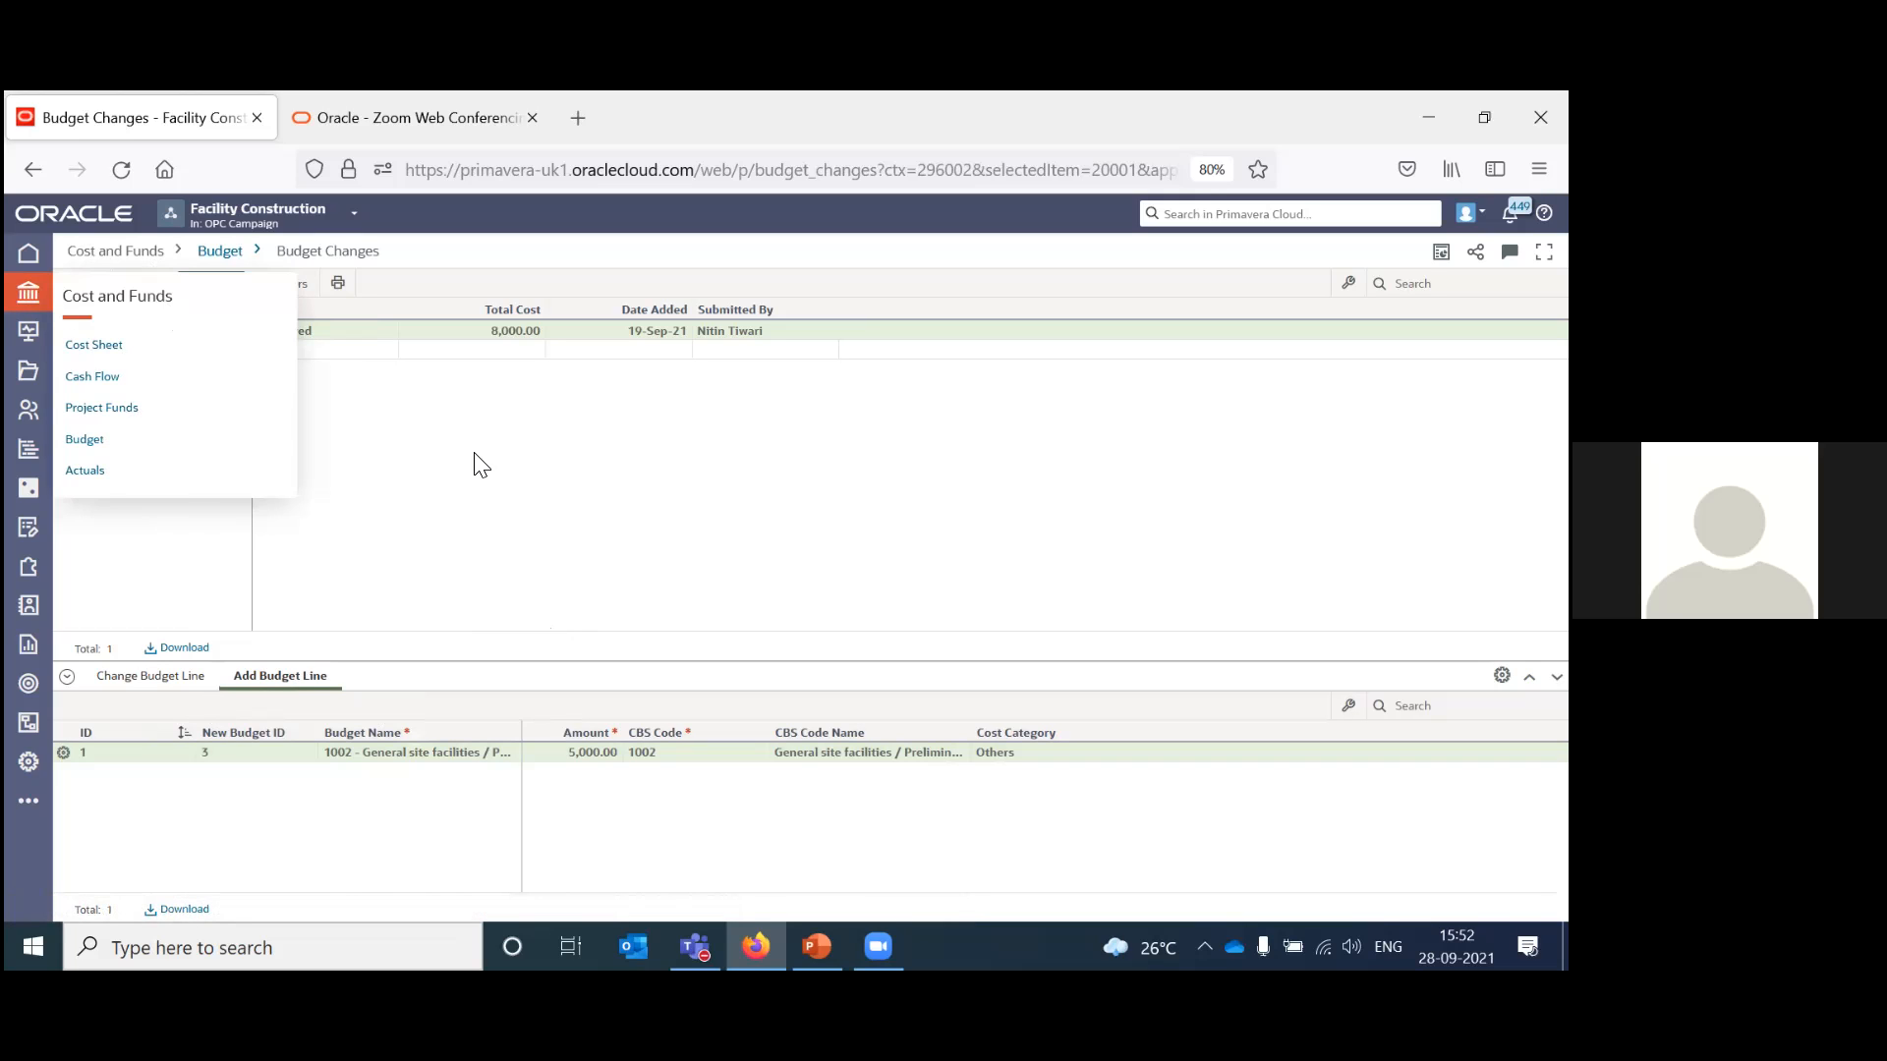
Switch to PowerPoint, advance to the Managing Risk slide, and return to the browser.
key("alt+Tab")
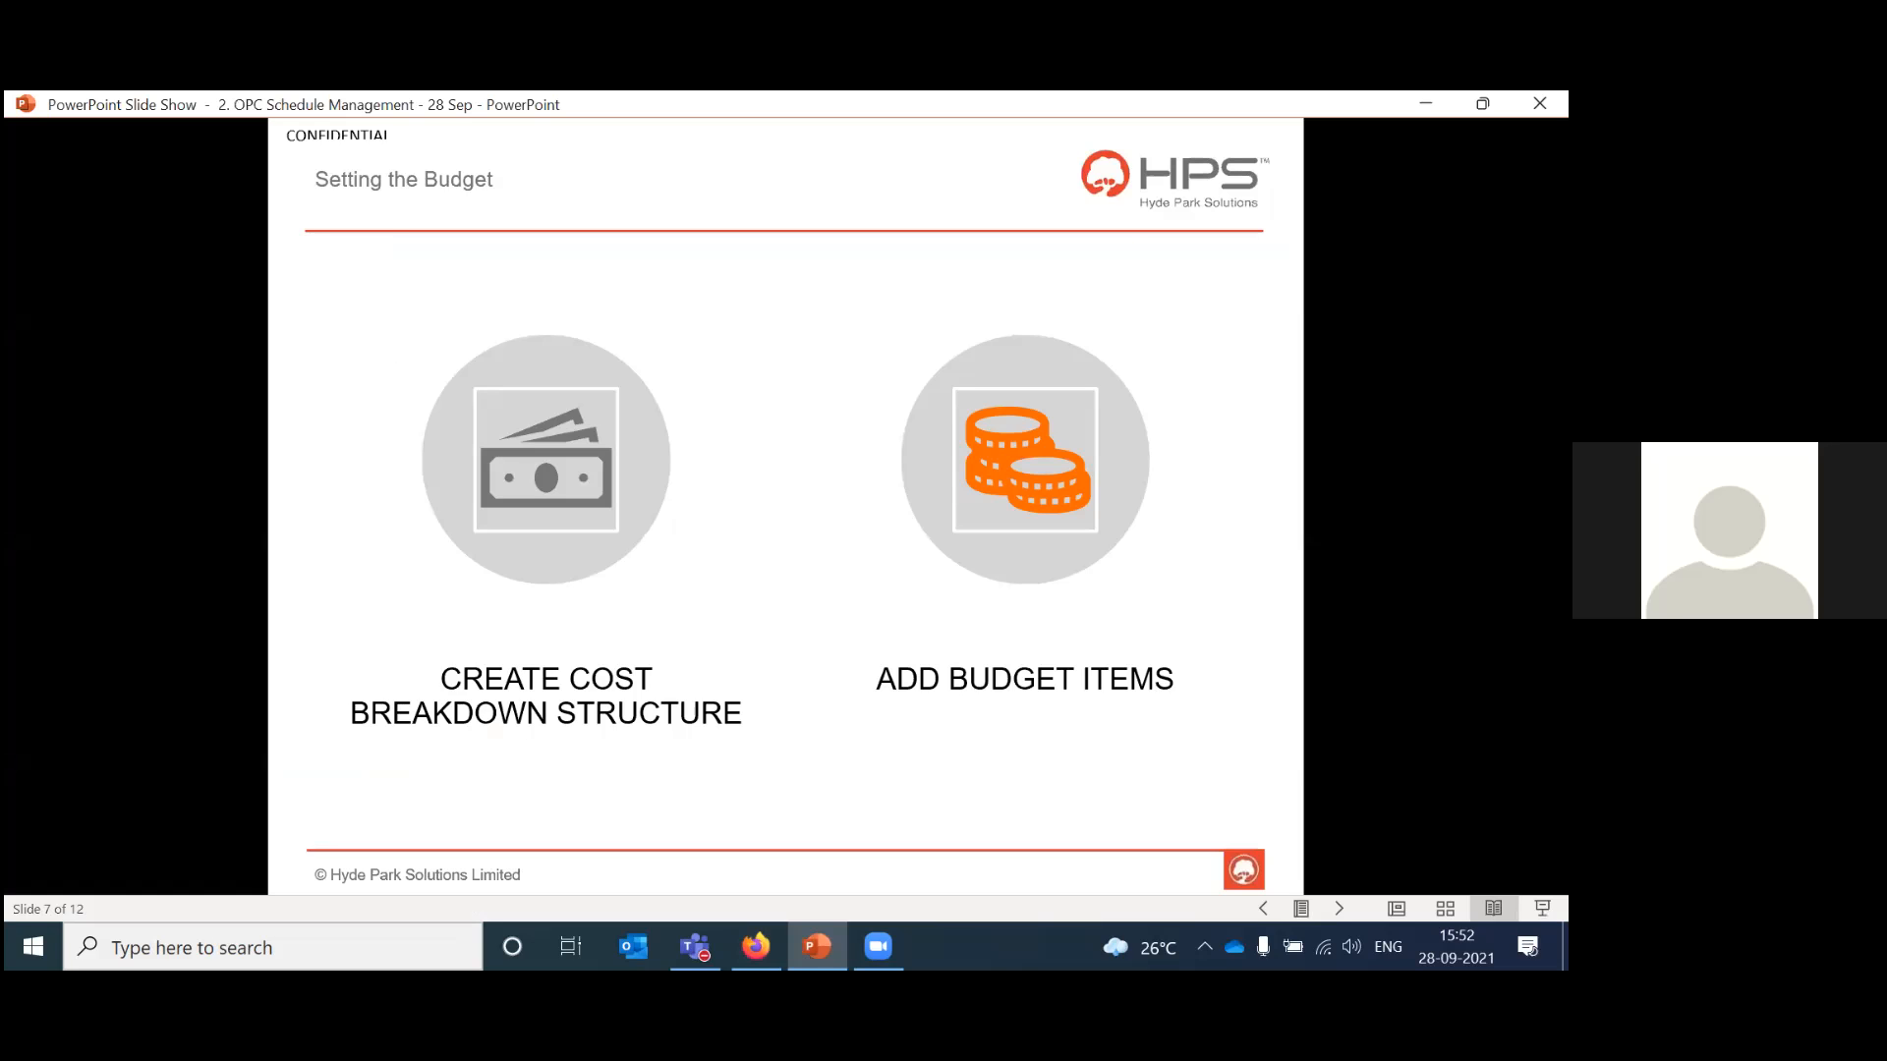
key("Right")
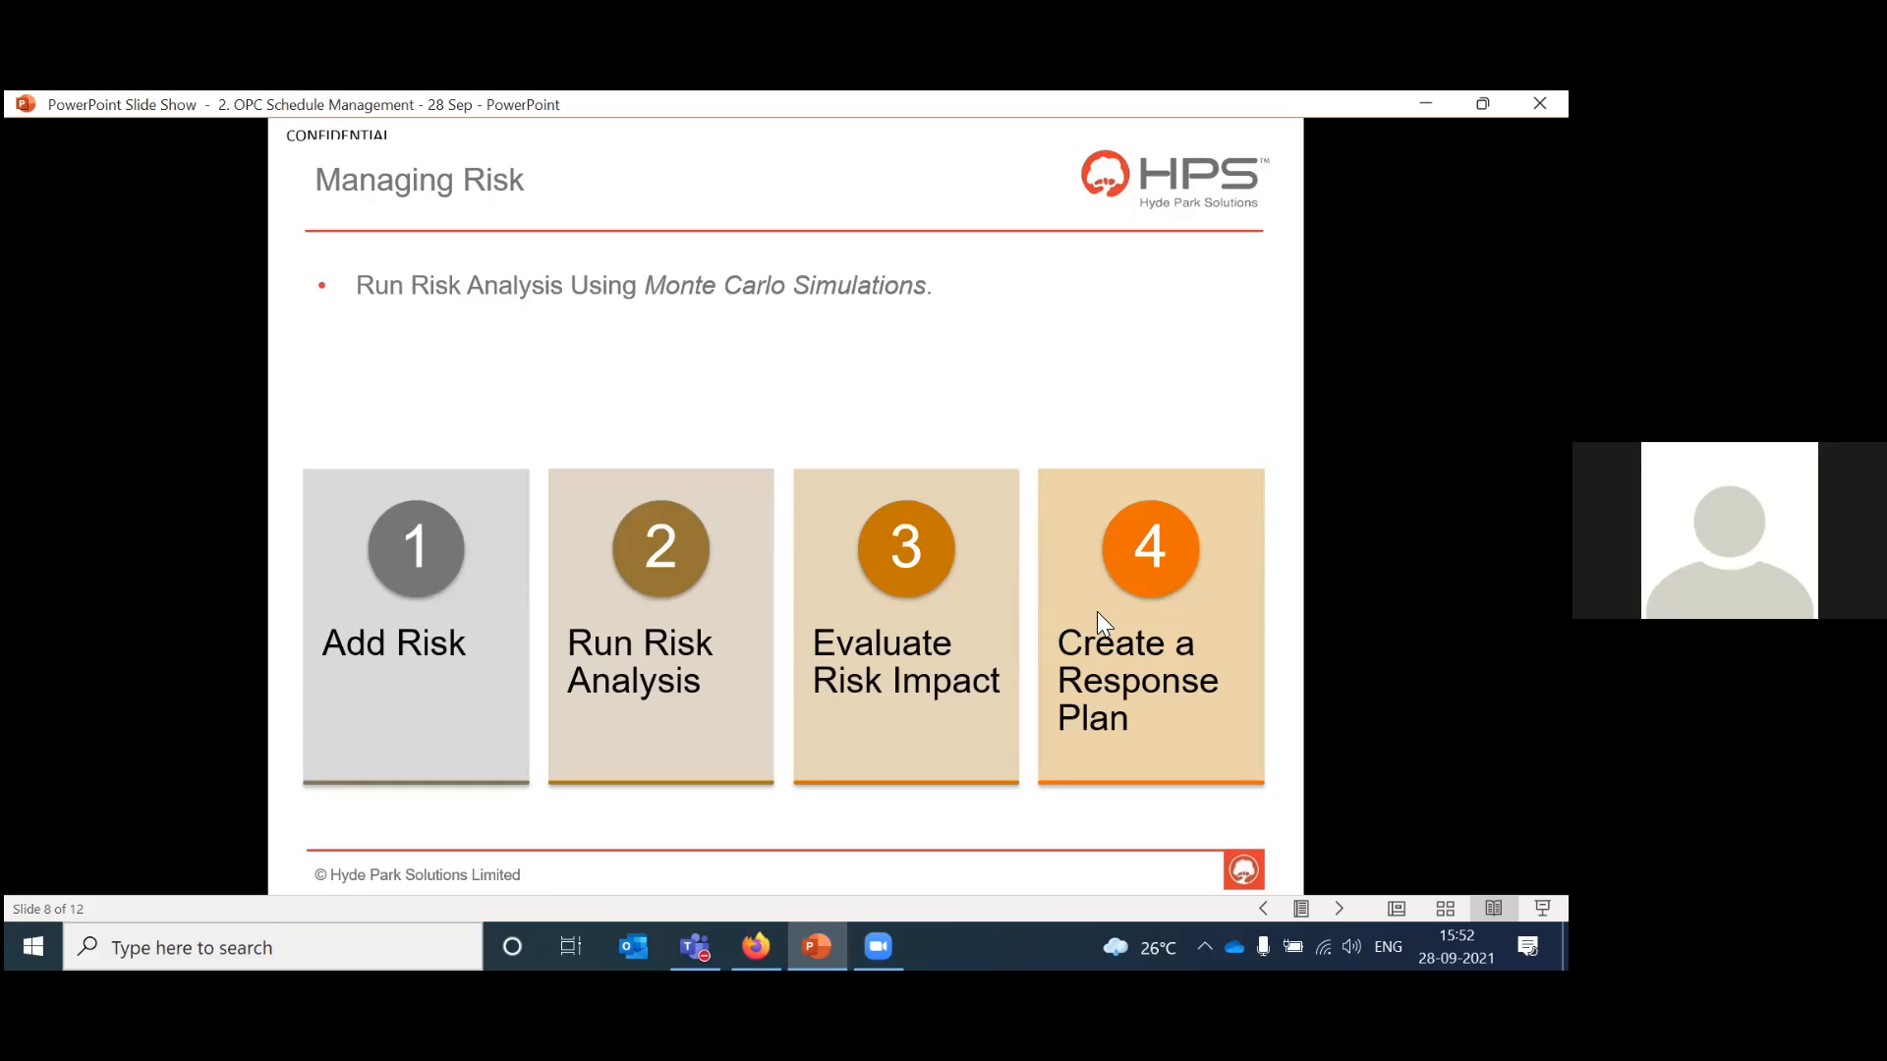
key("alt+Tab")
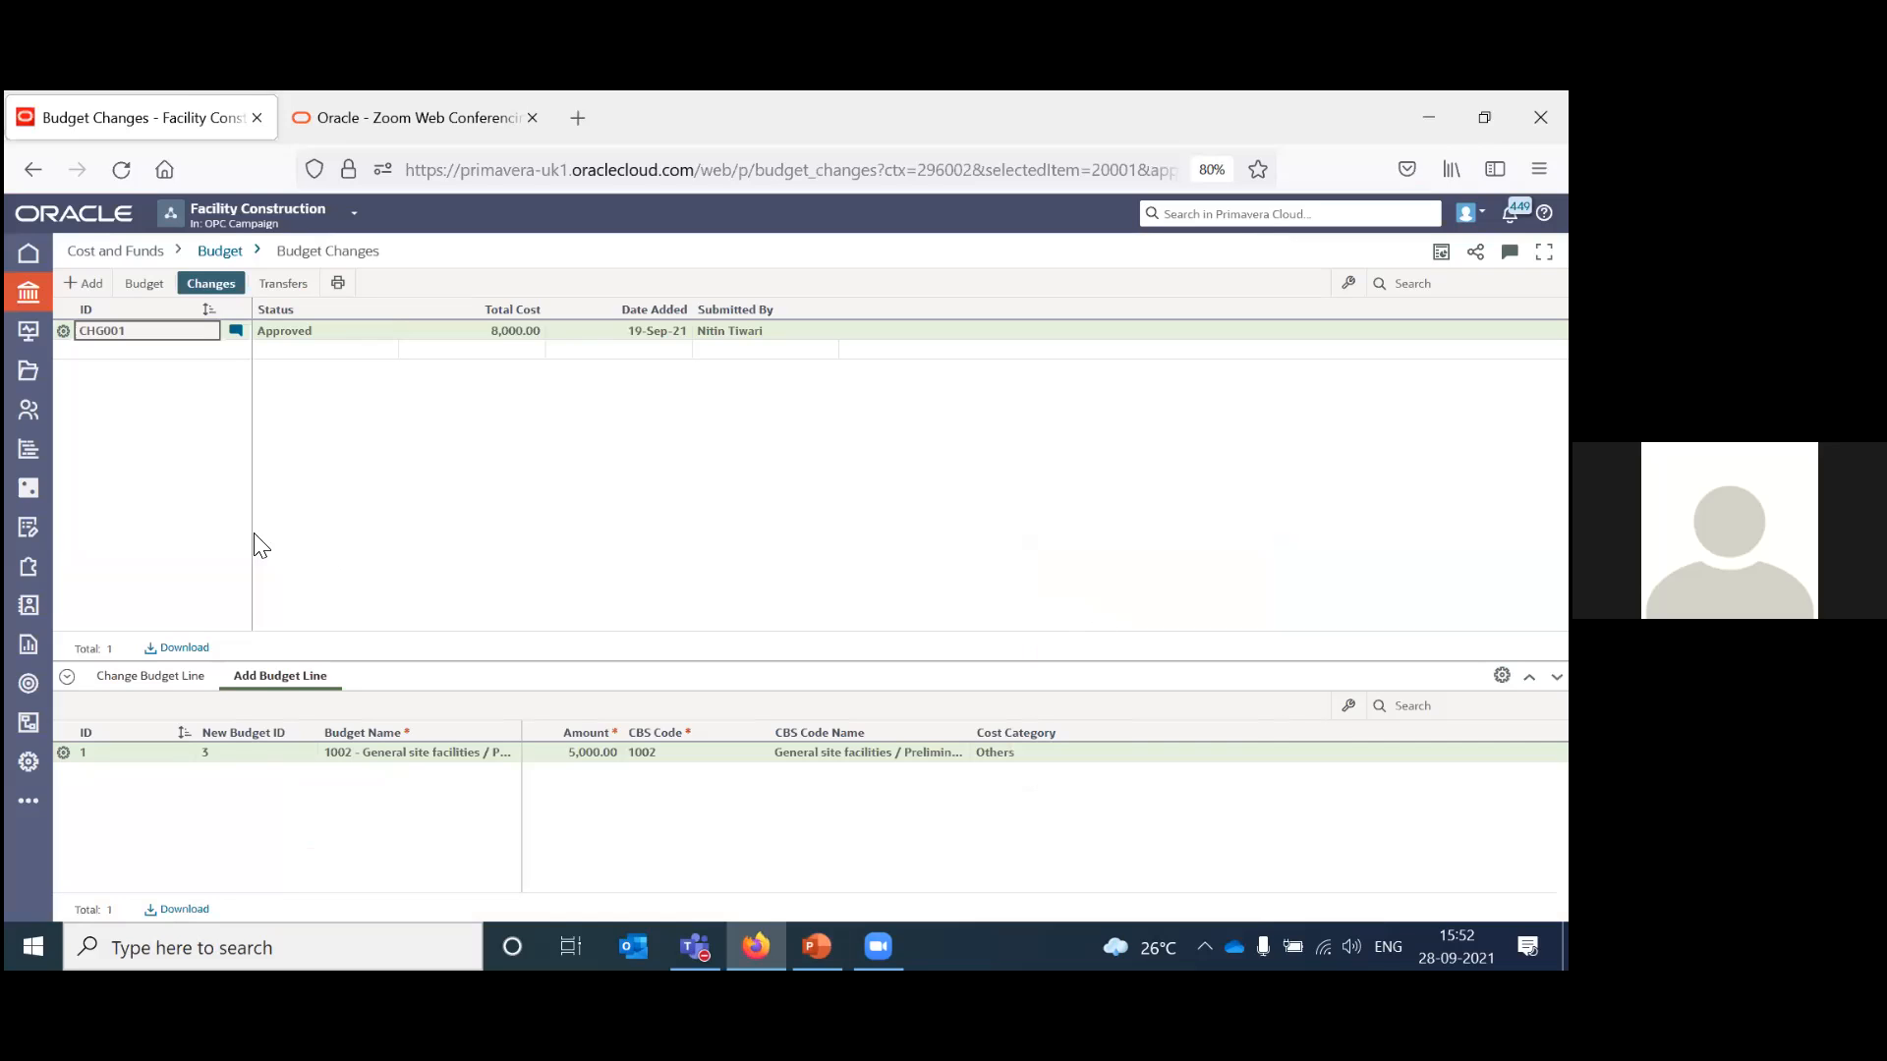
Open the project's Activities and switch the schedule to the Activity Uncertainty view.
mouse_move(30, 500)
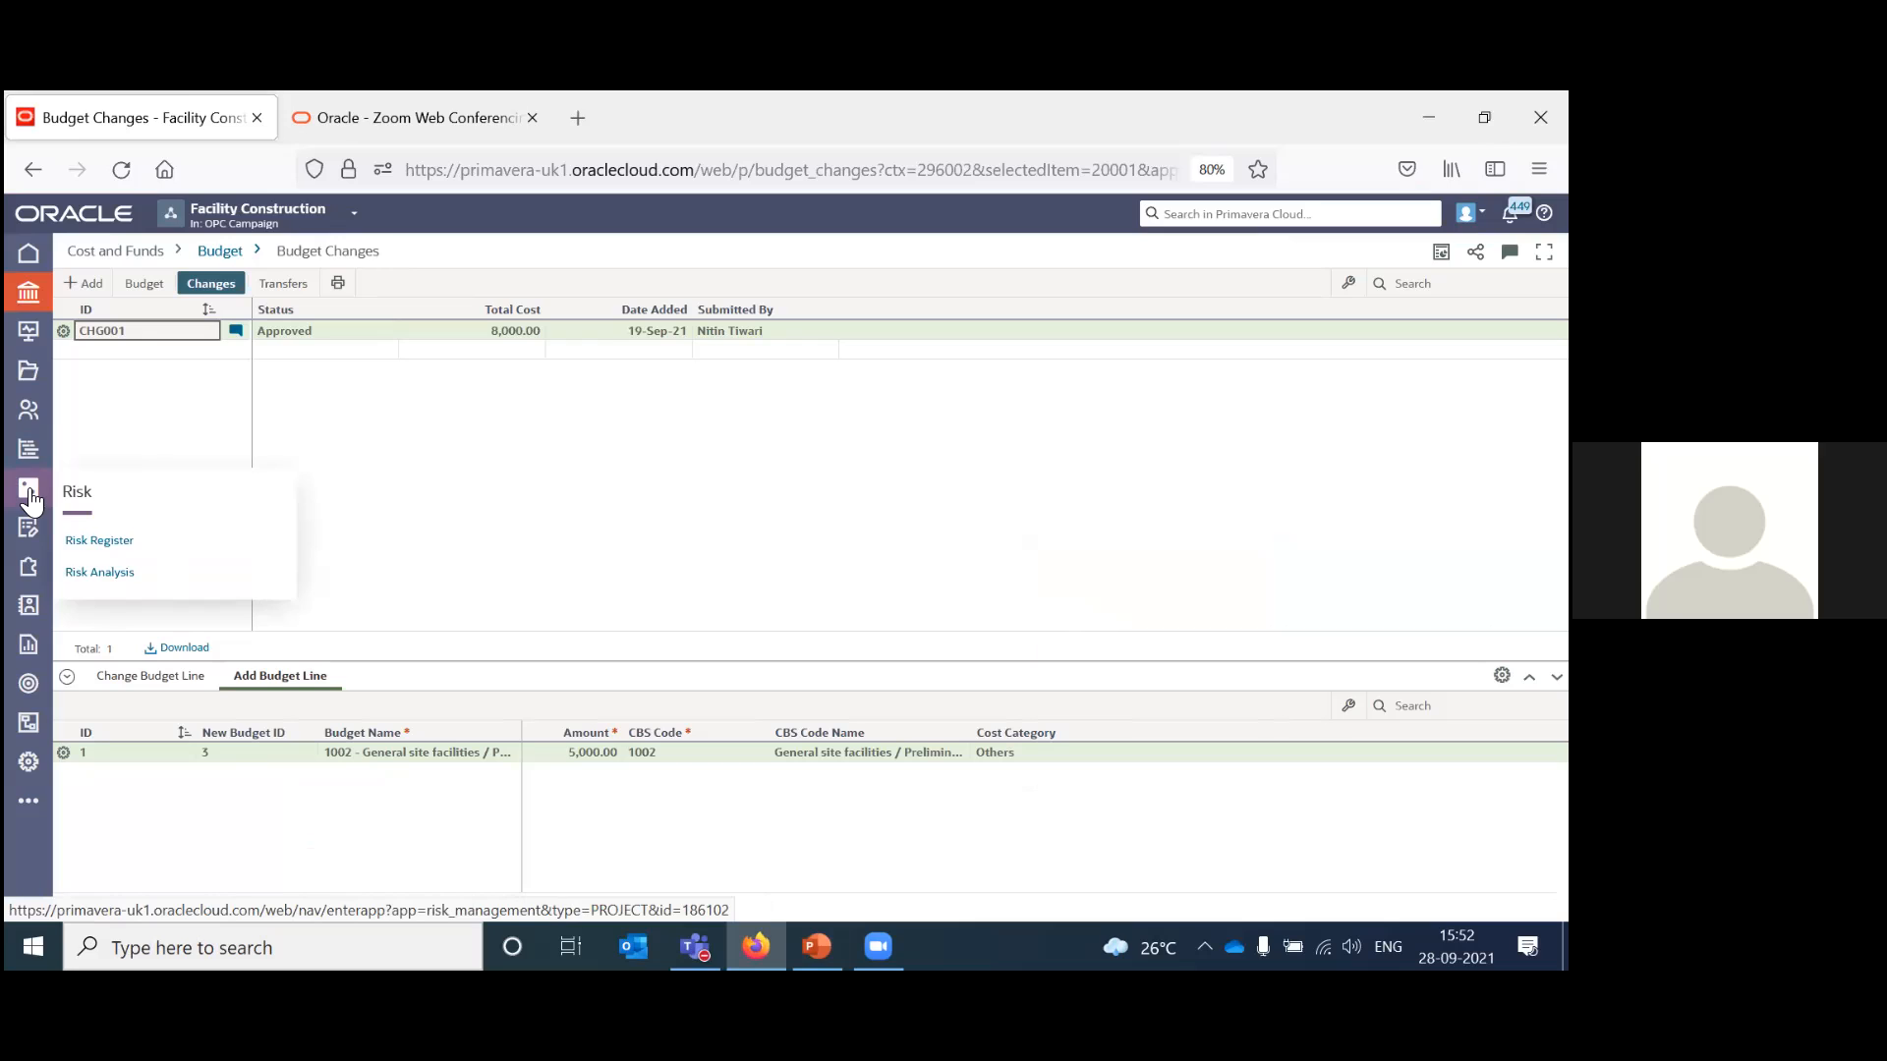
mouse_move(28, 450)
left_click(85, 506)
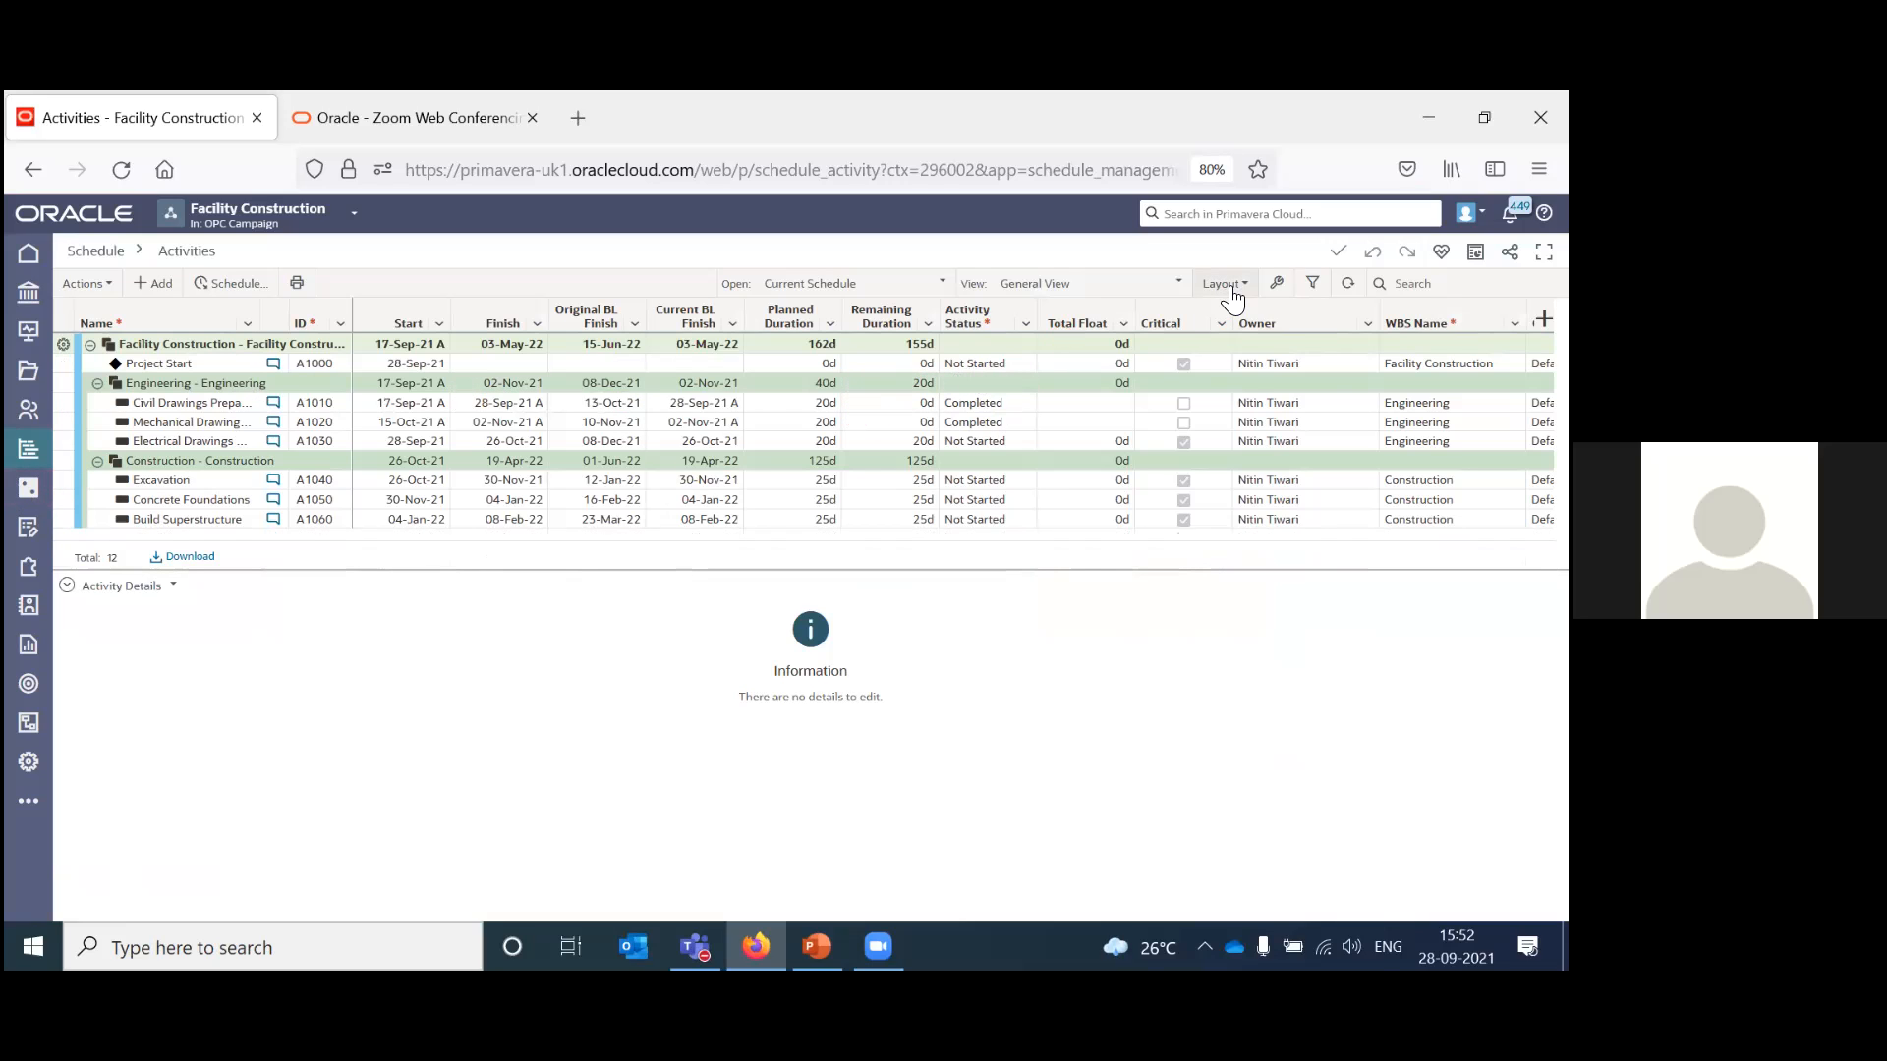
left_click(1231, 287)
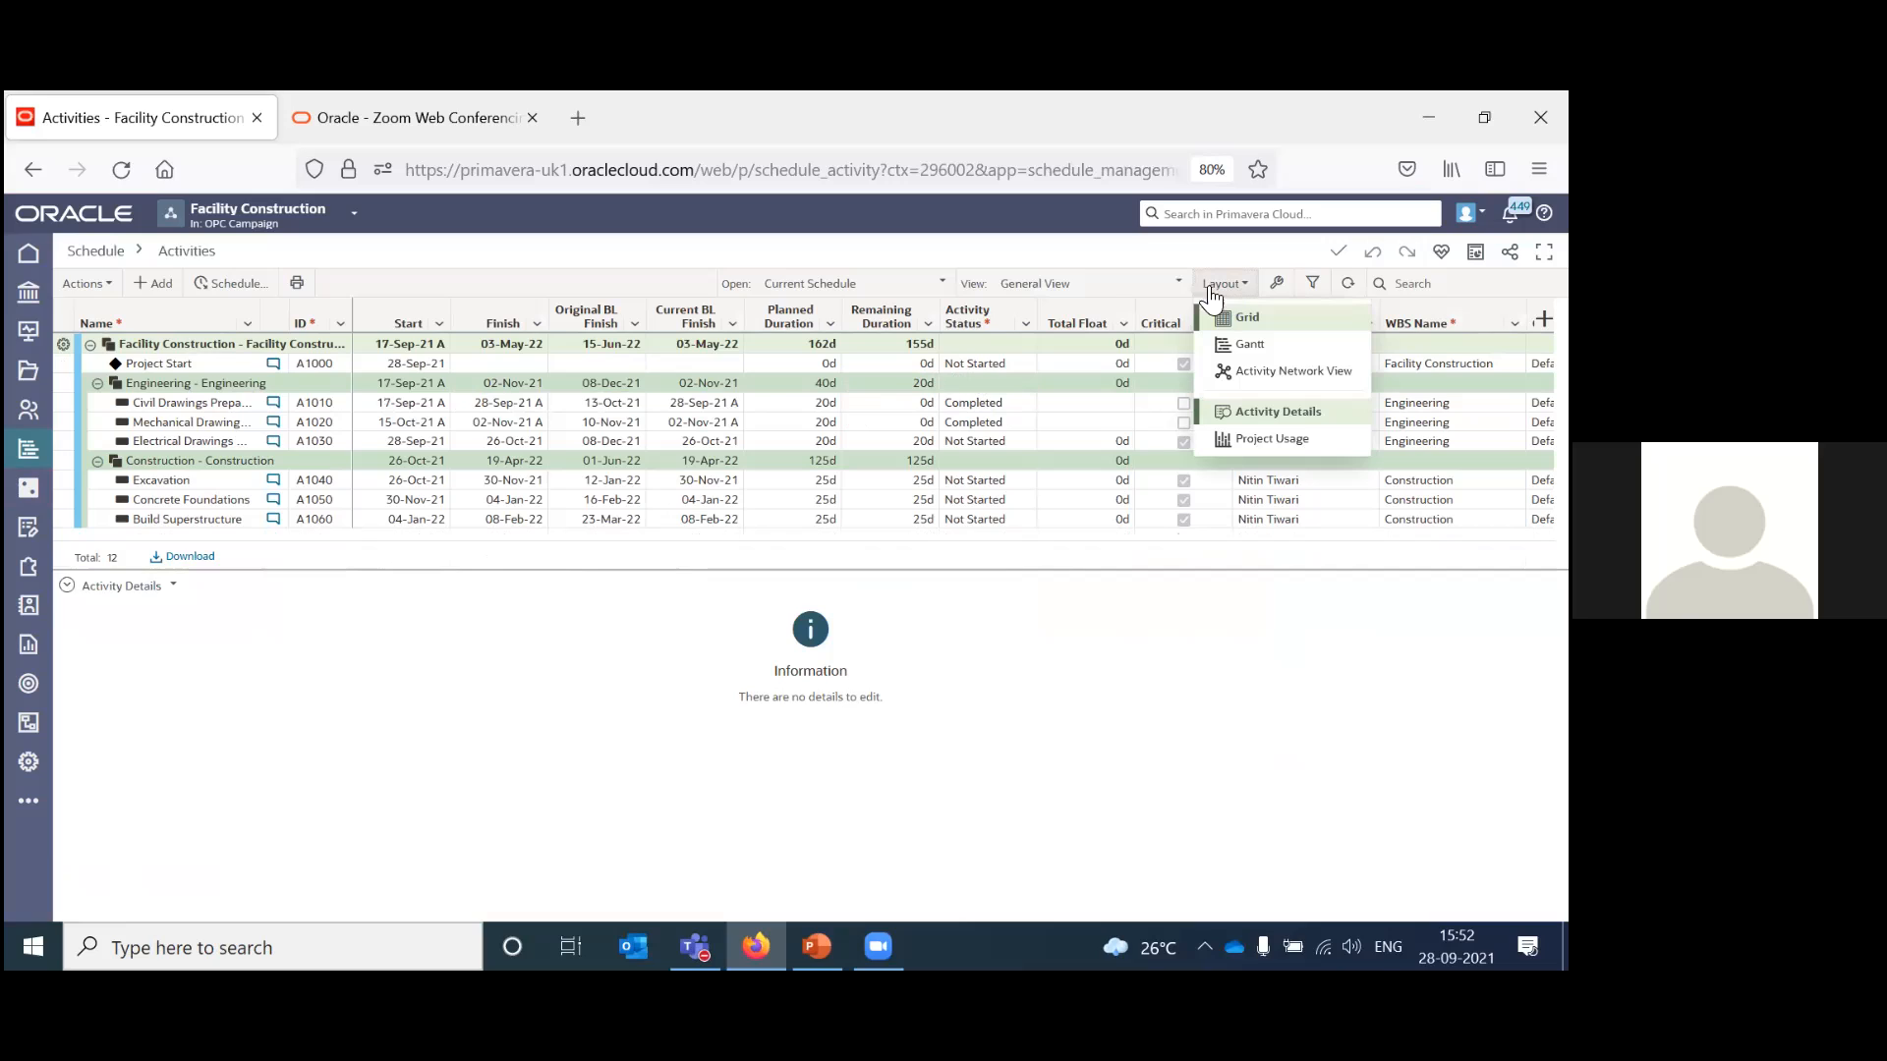
left_click(1135, 289)
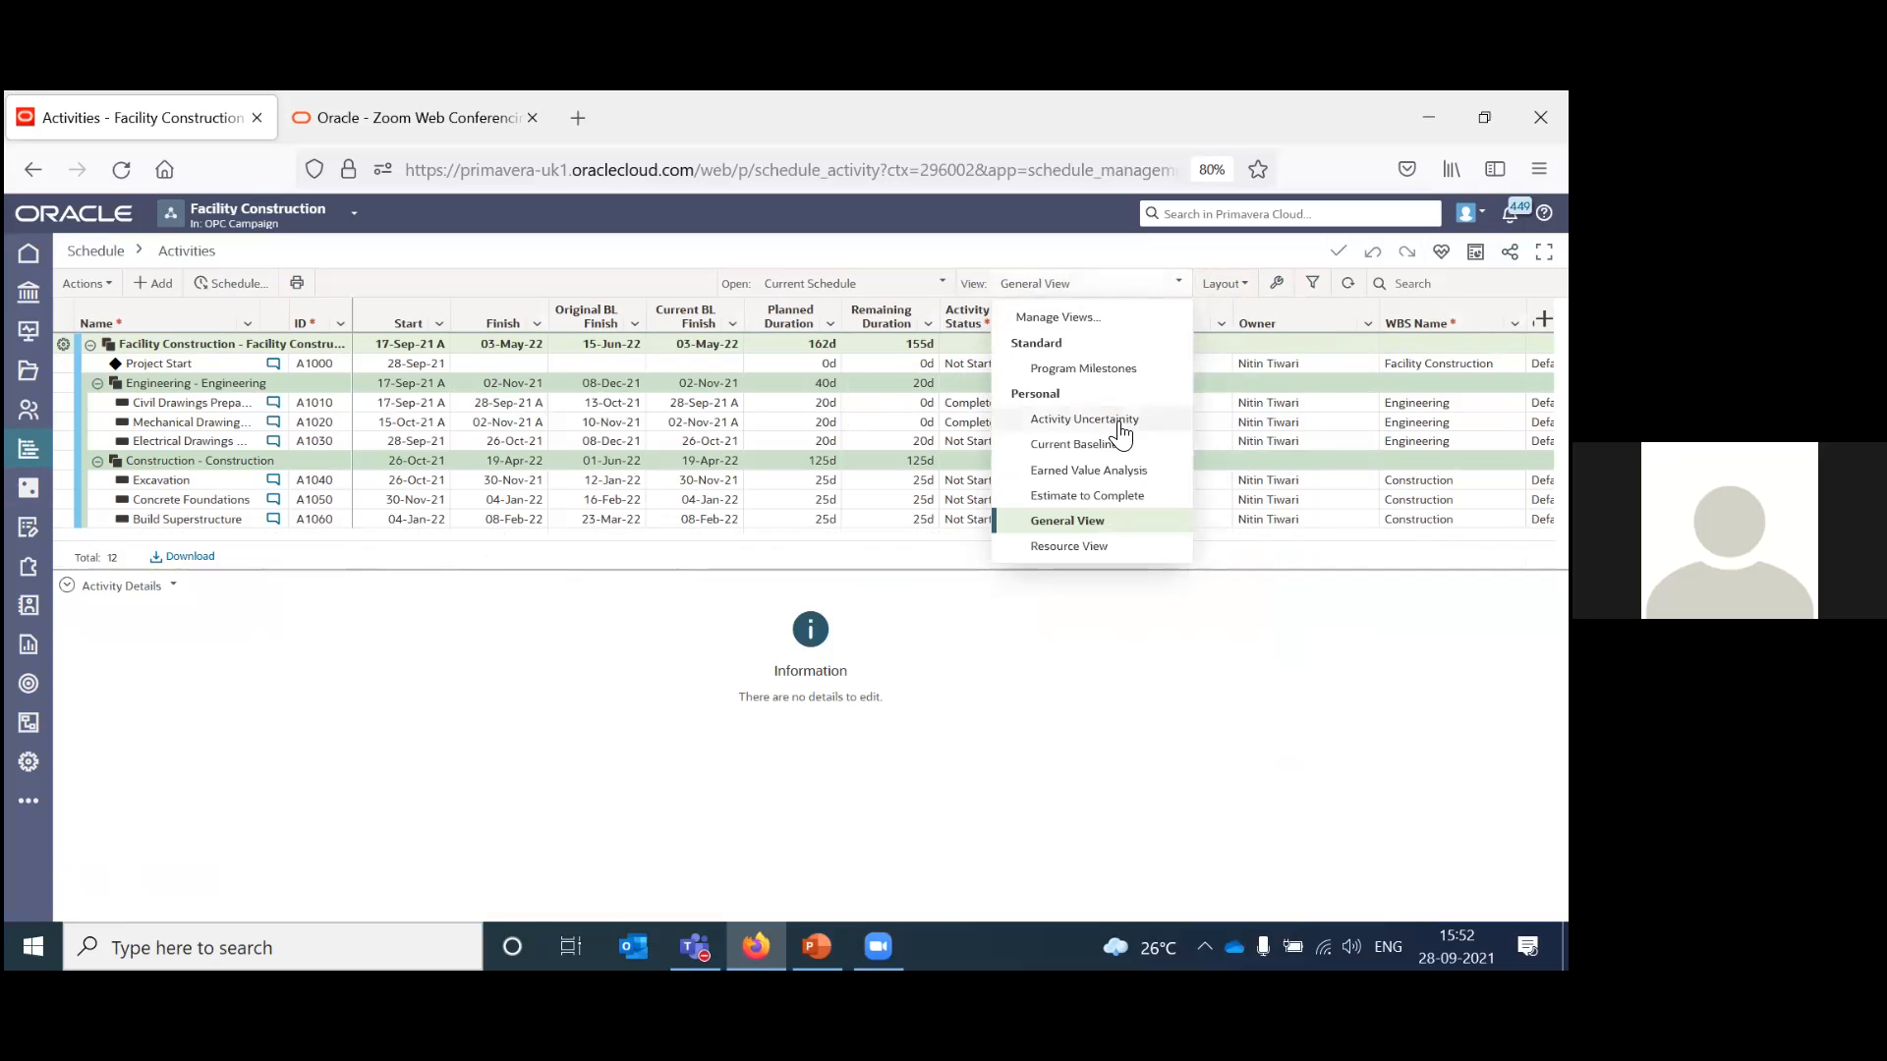
left_click(1100, 423)
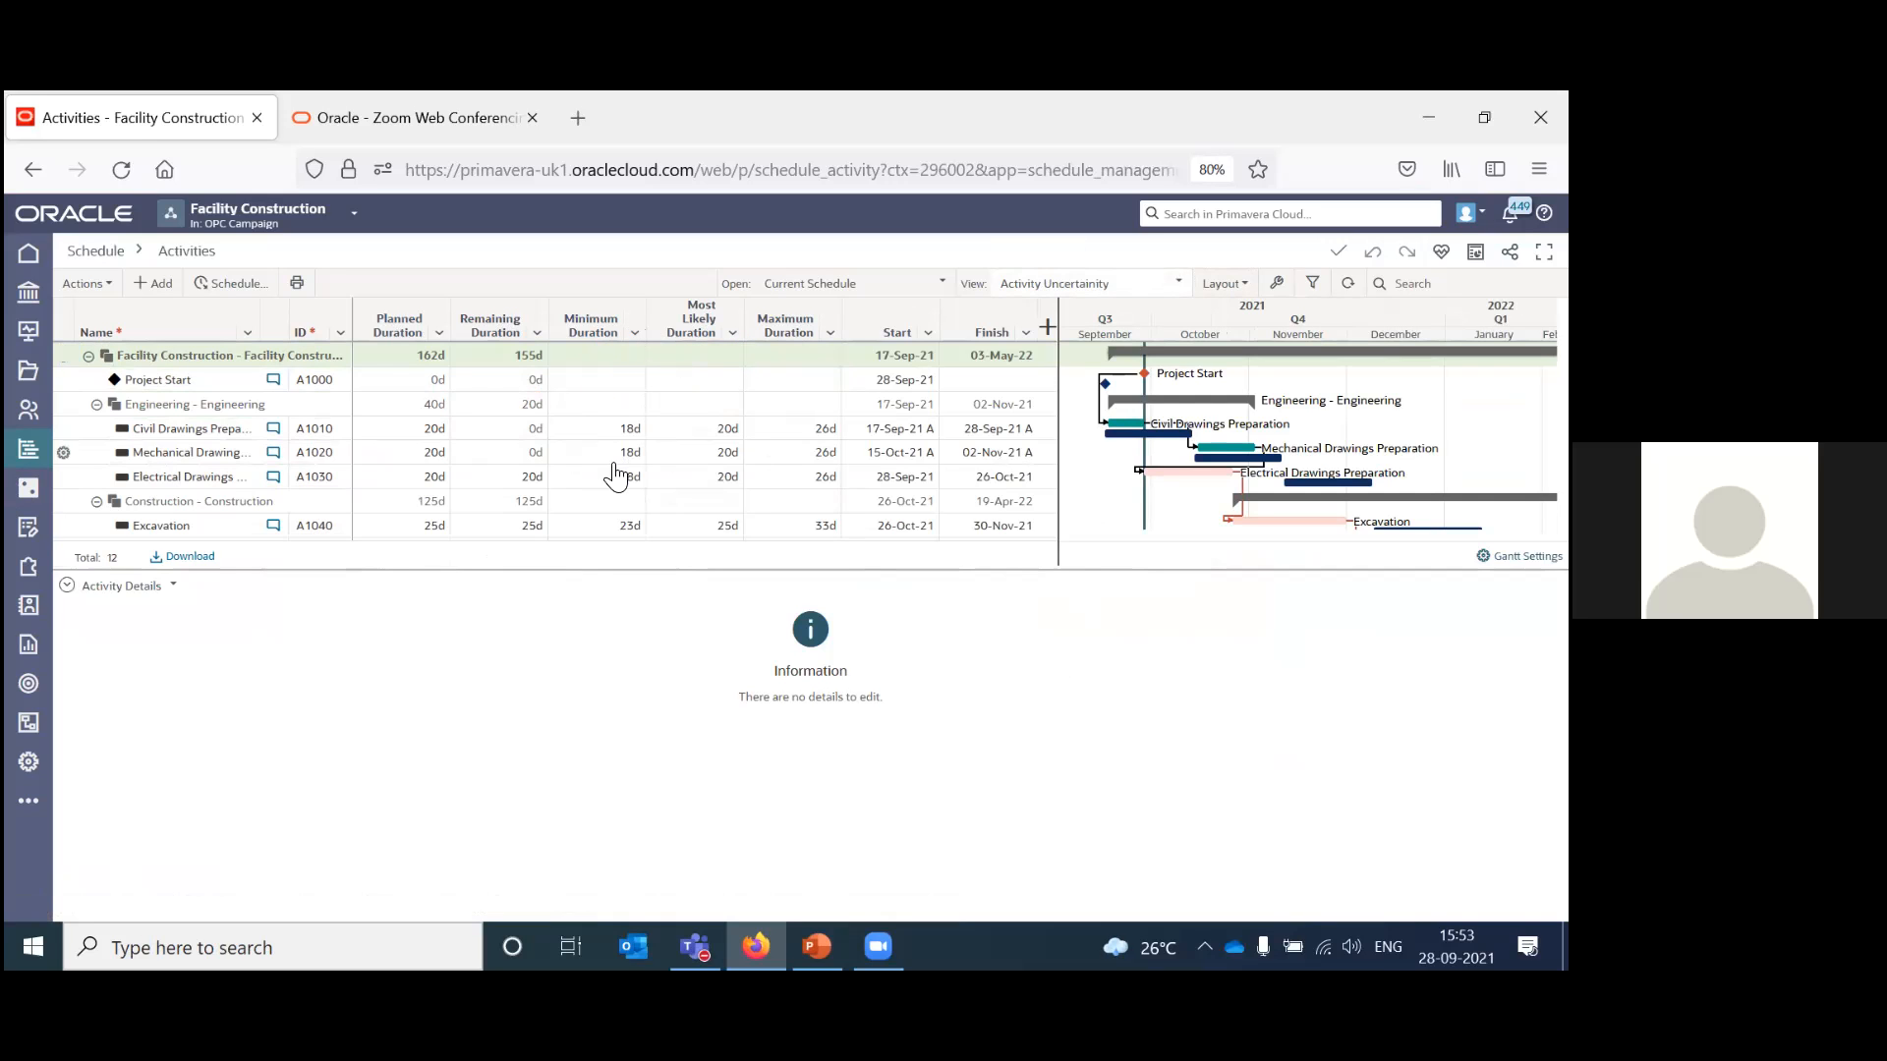
Review the distribution options in Apply Activity Uncertainty, close it without applying, and open the Most Likely Duration of activity A1010 for editing.
left_click(96, 287)
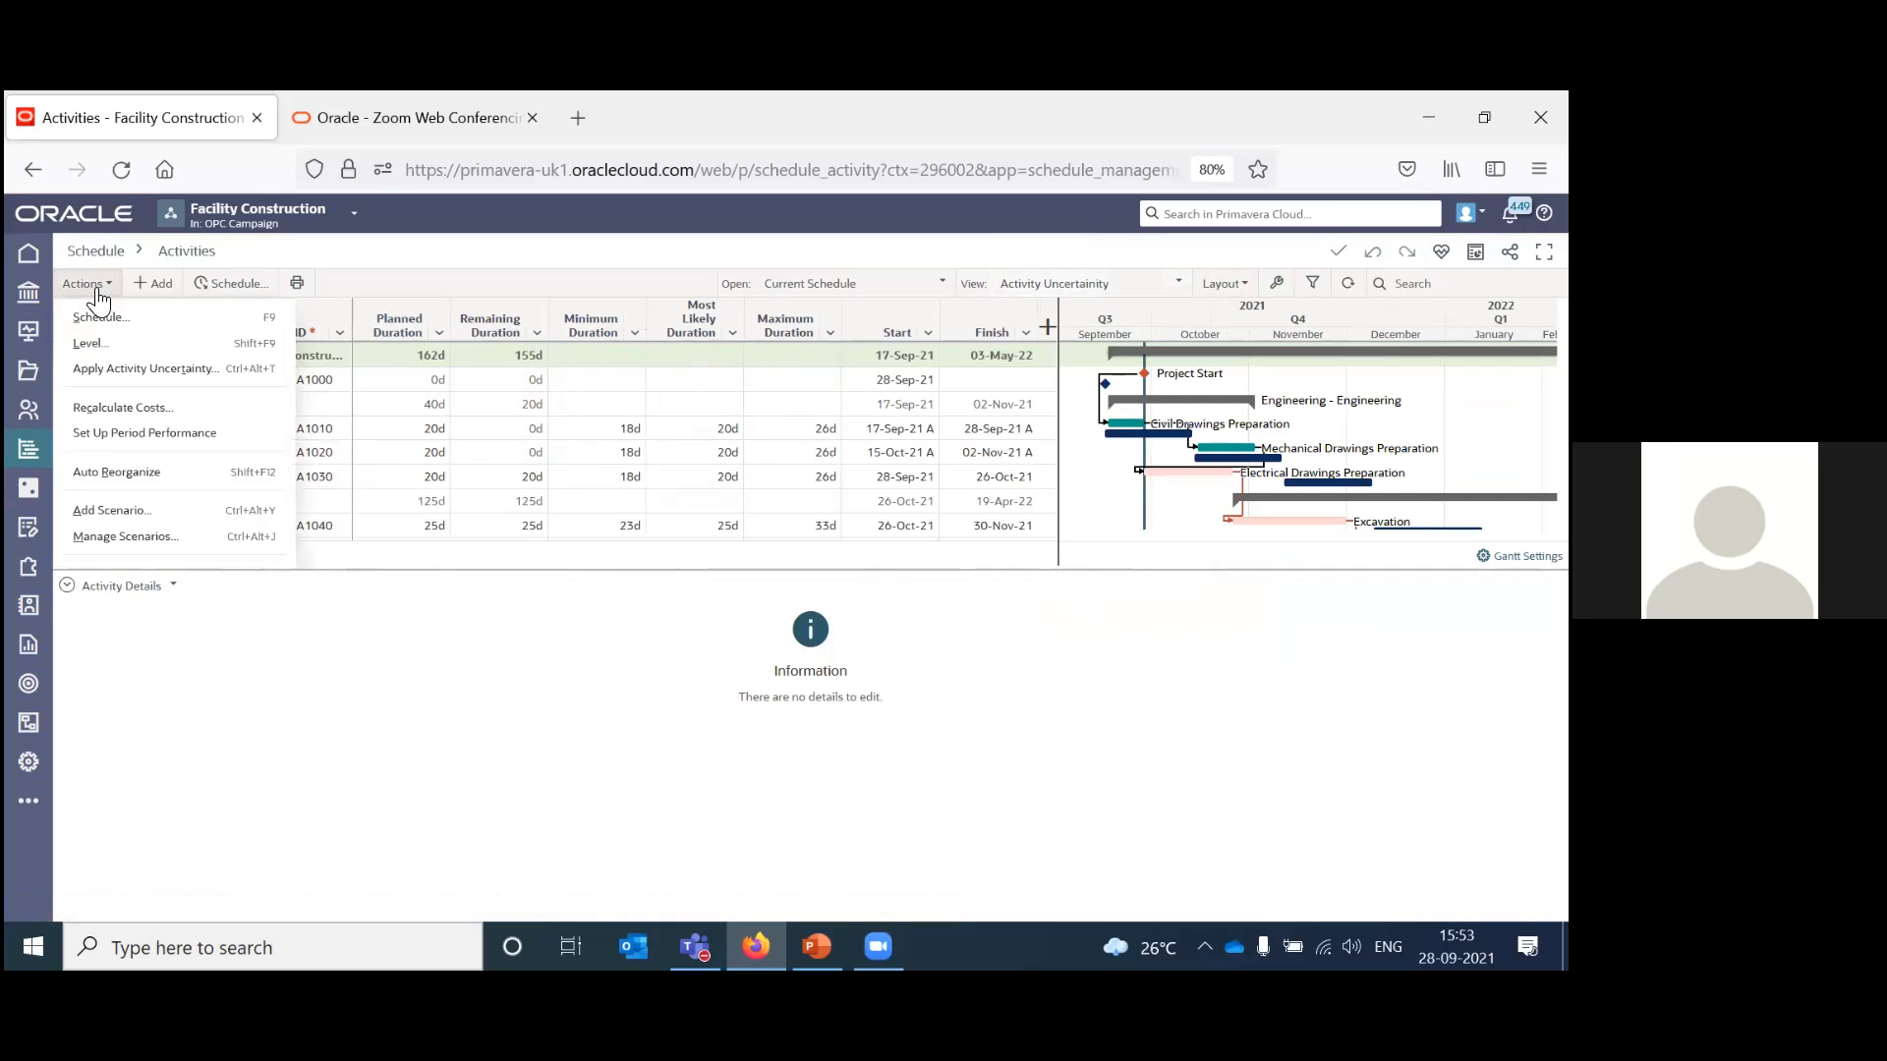
left_click(118, 369)
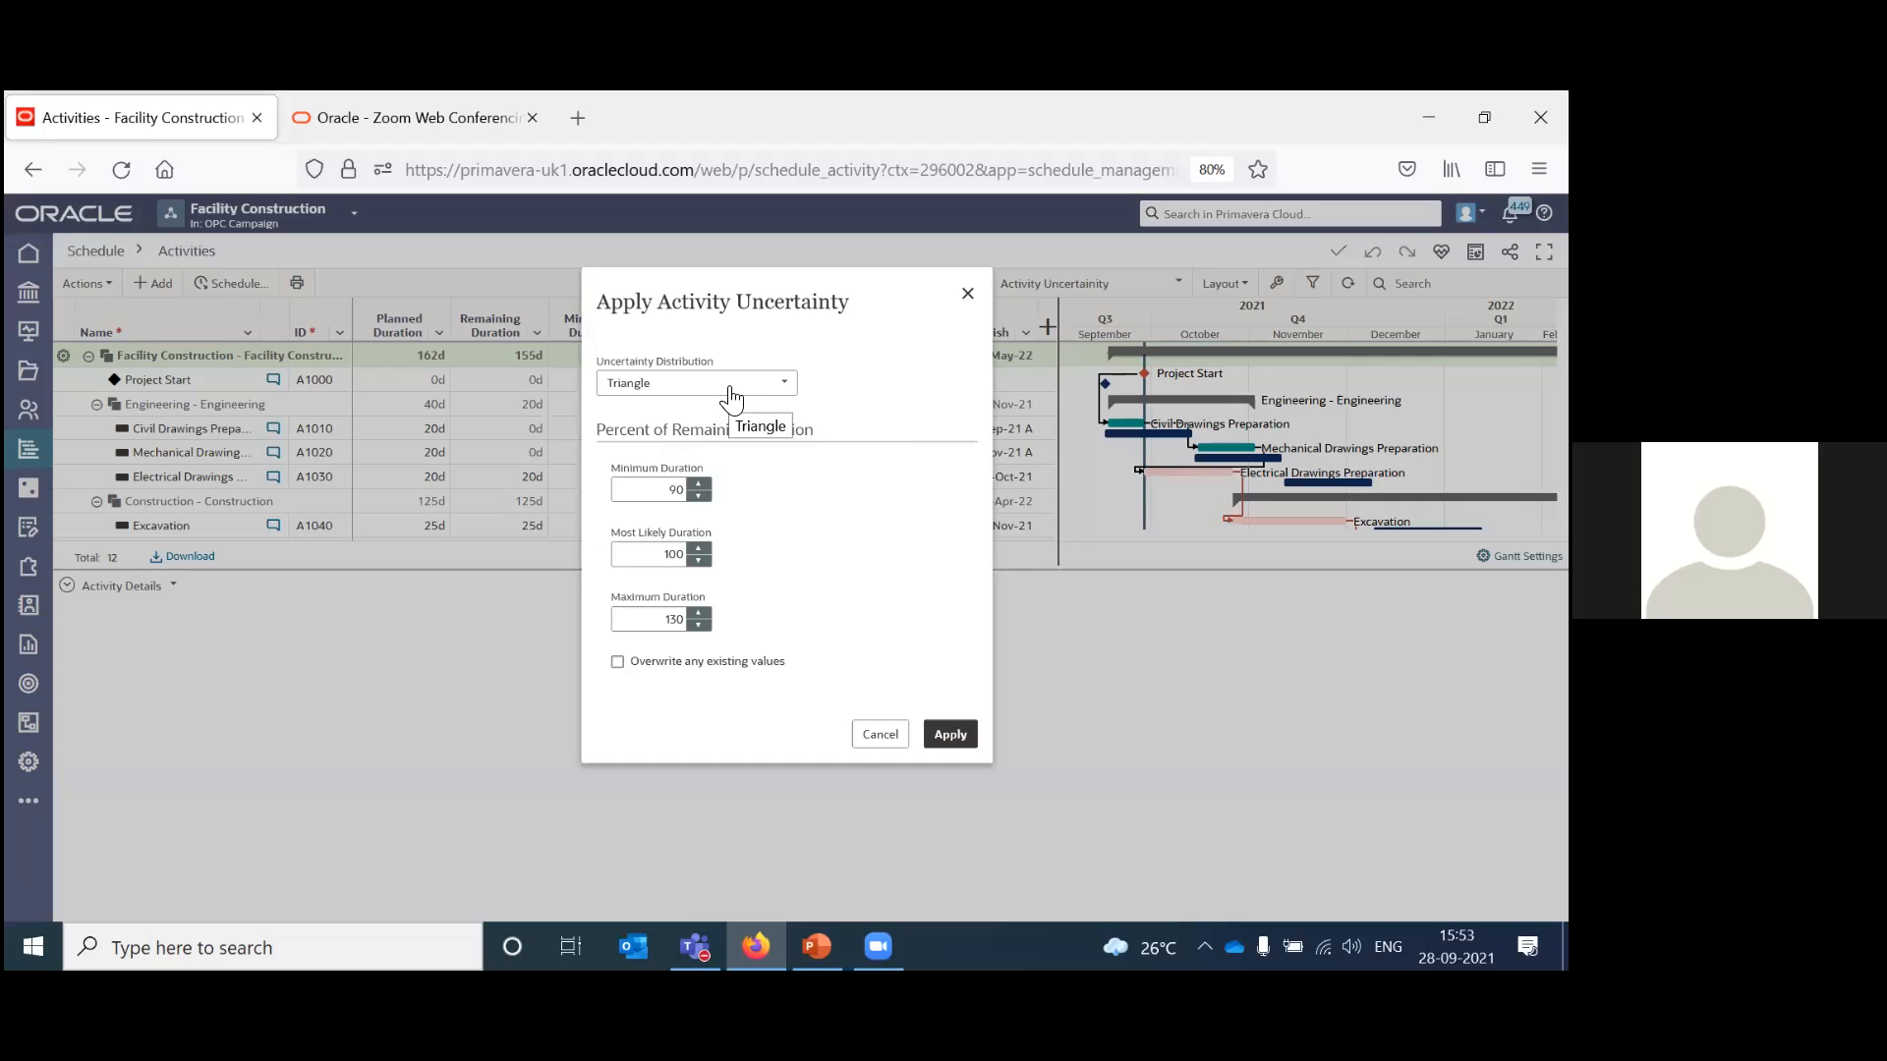
left_click(731, 397)
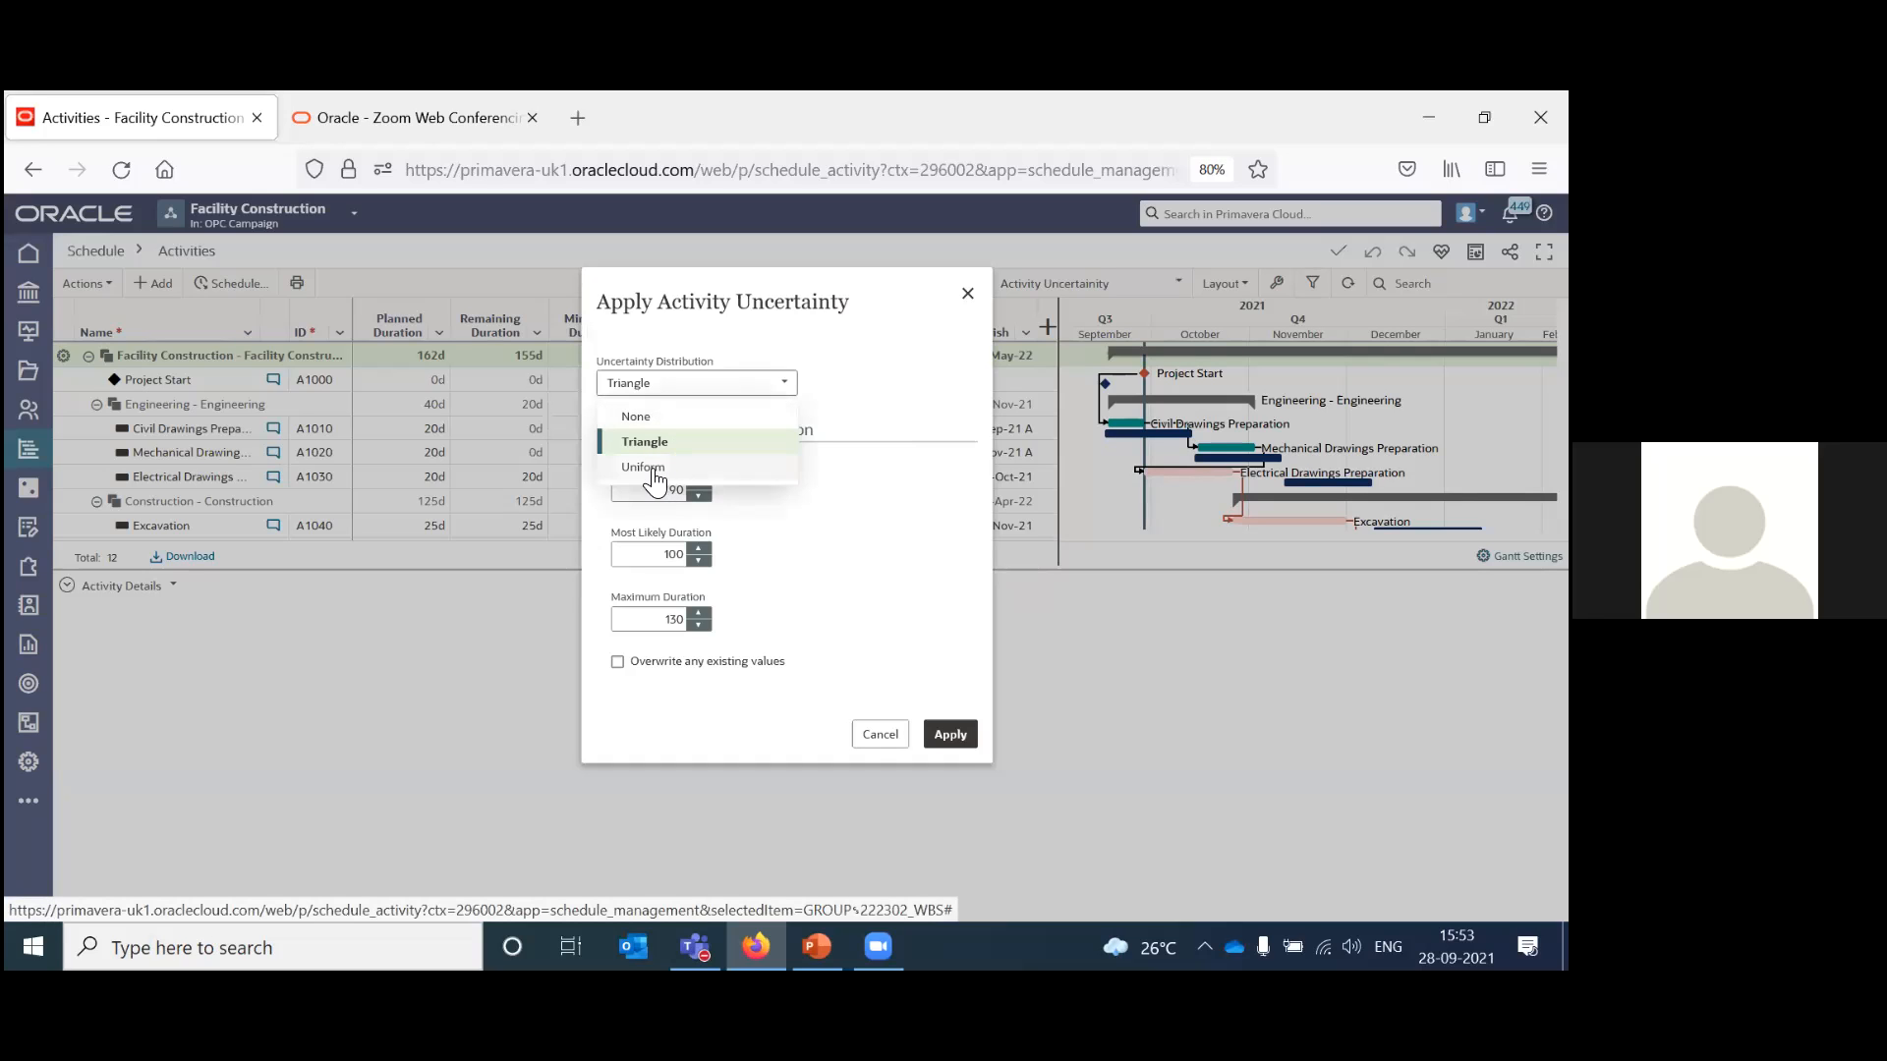
left_click(905, 507)
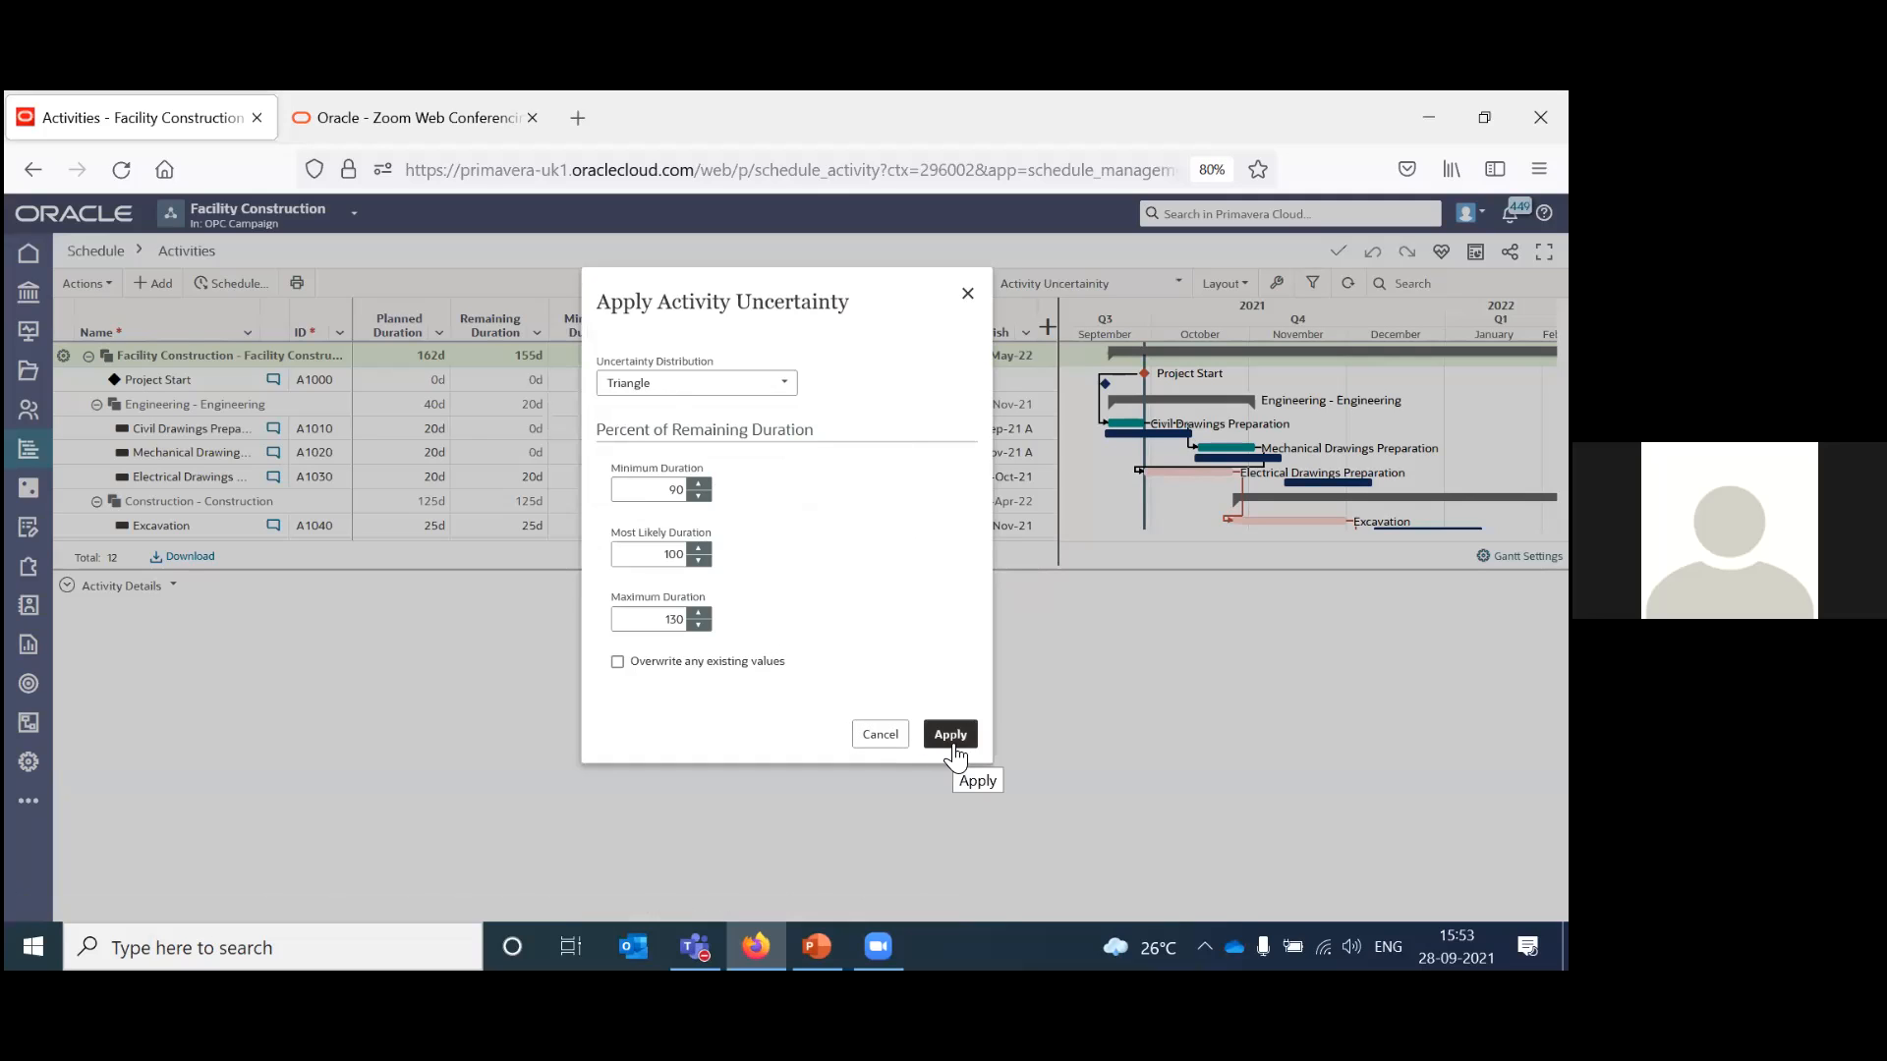
left_click(967, 295)
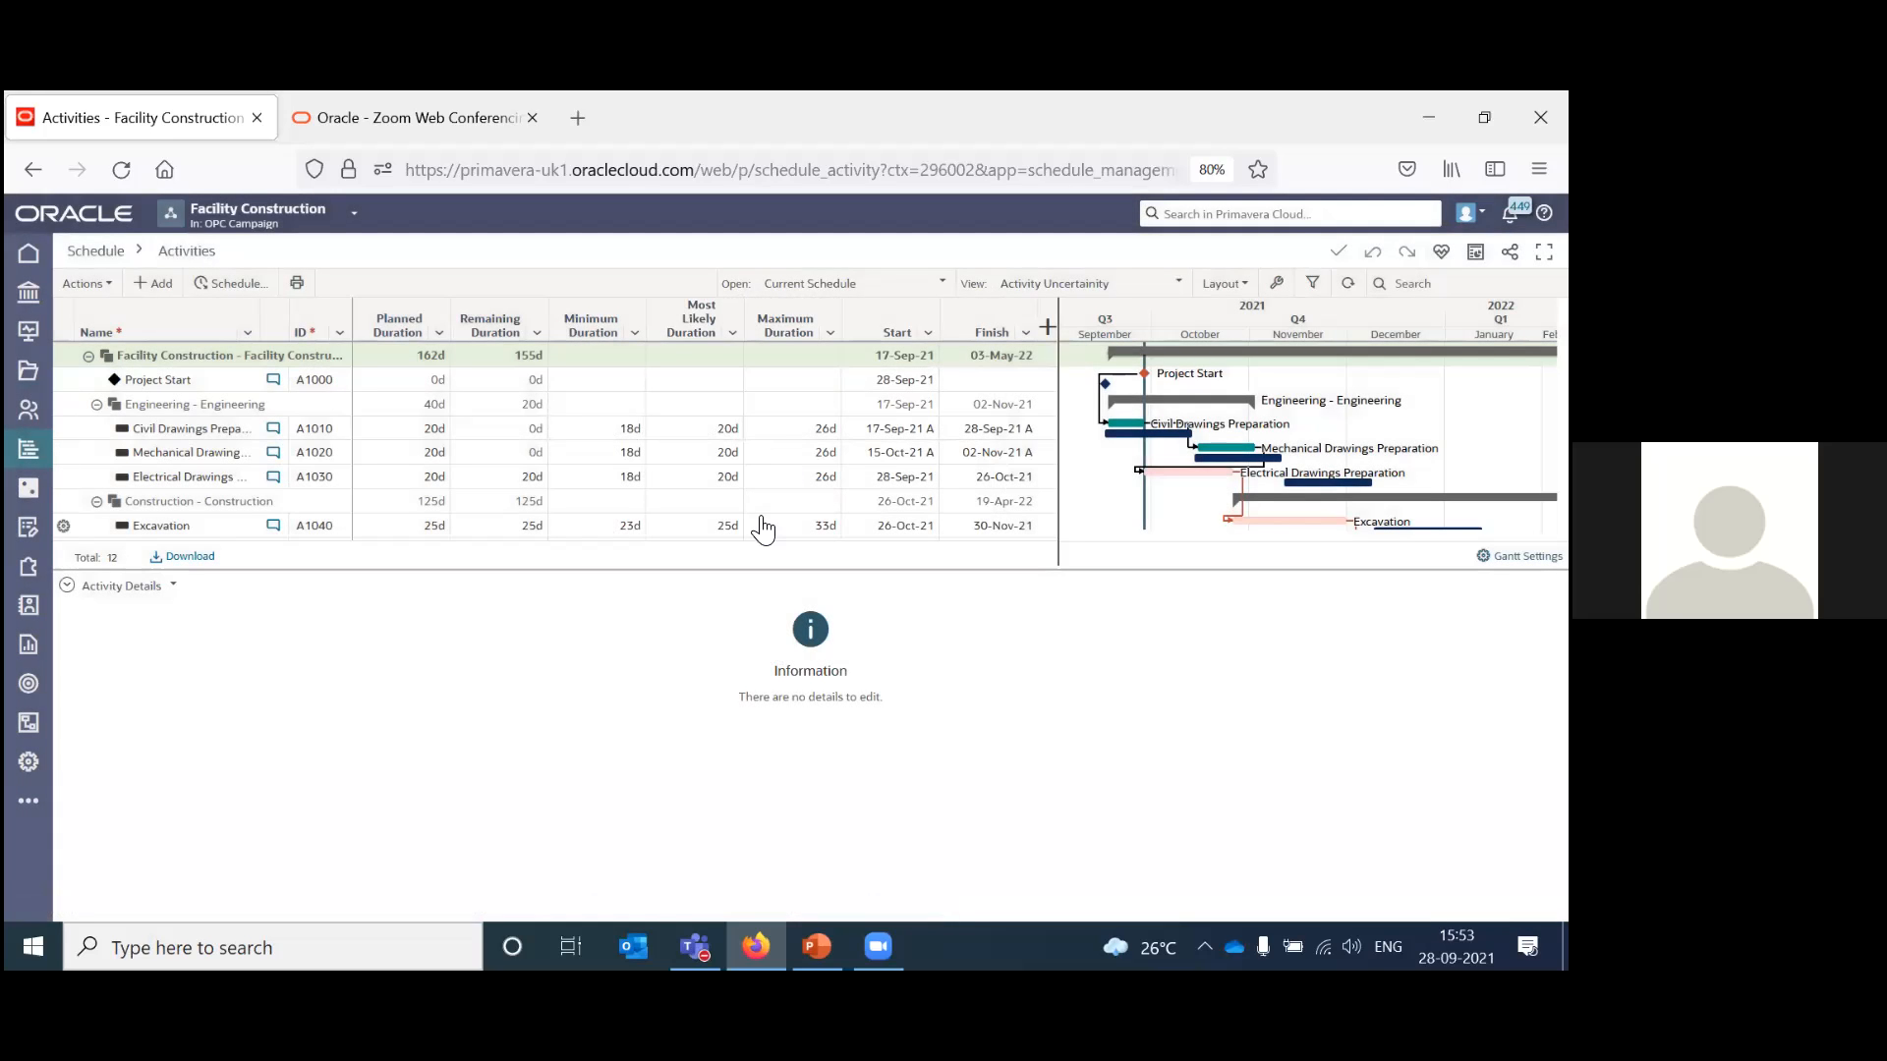
left_click(715, 431)
left_click(714, 431)
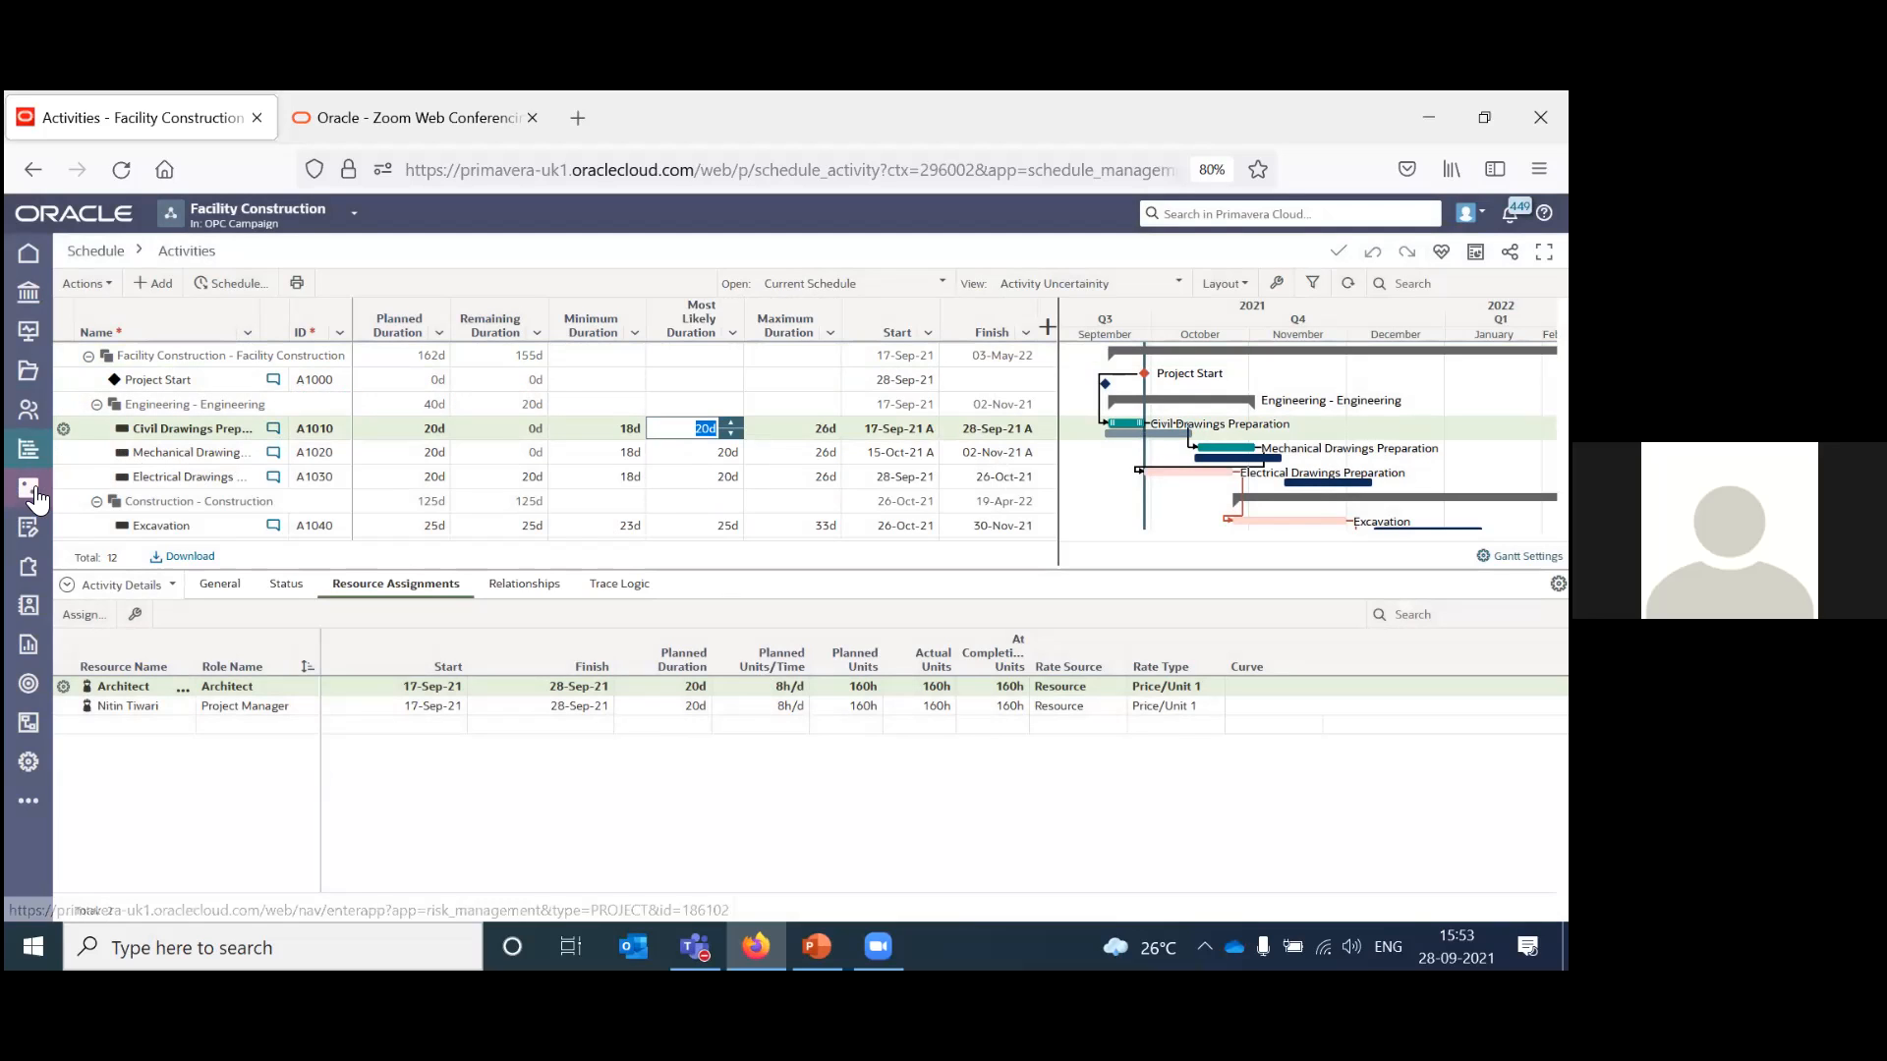
Open the project's Risk Register and review the pre- and post-response ratings and scores, plus the type options for risk R3.
mouse_move(28, 499)
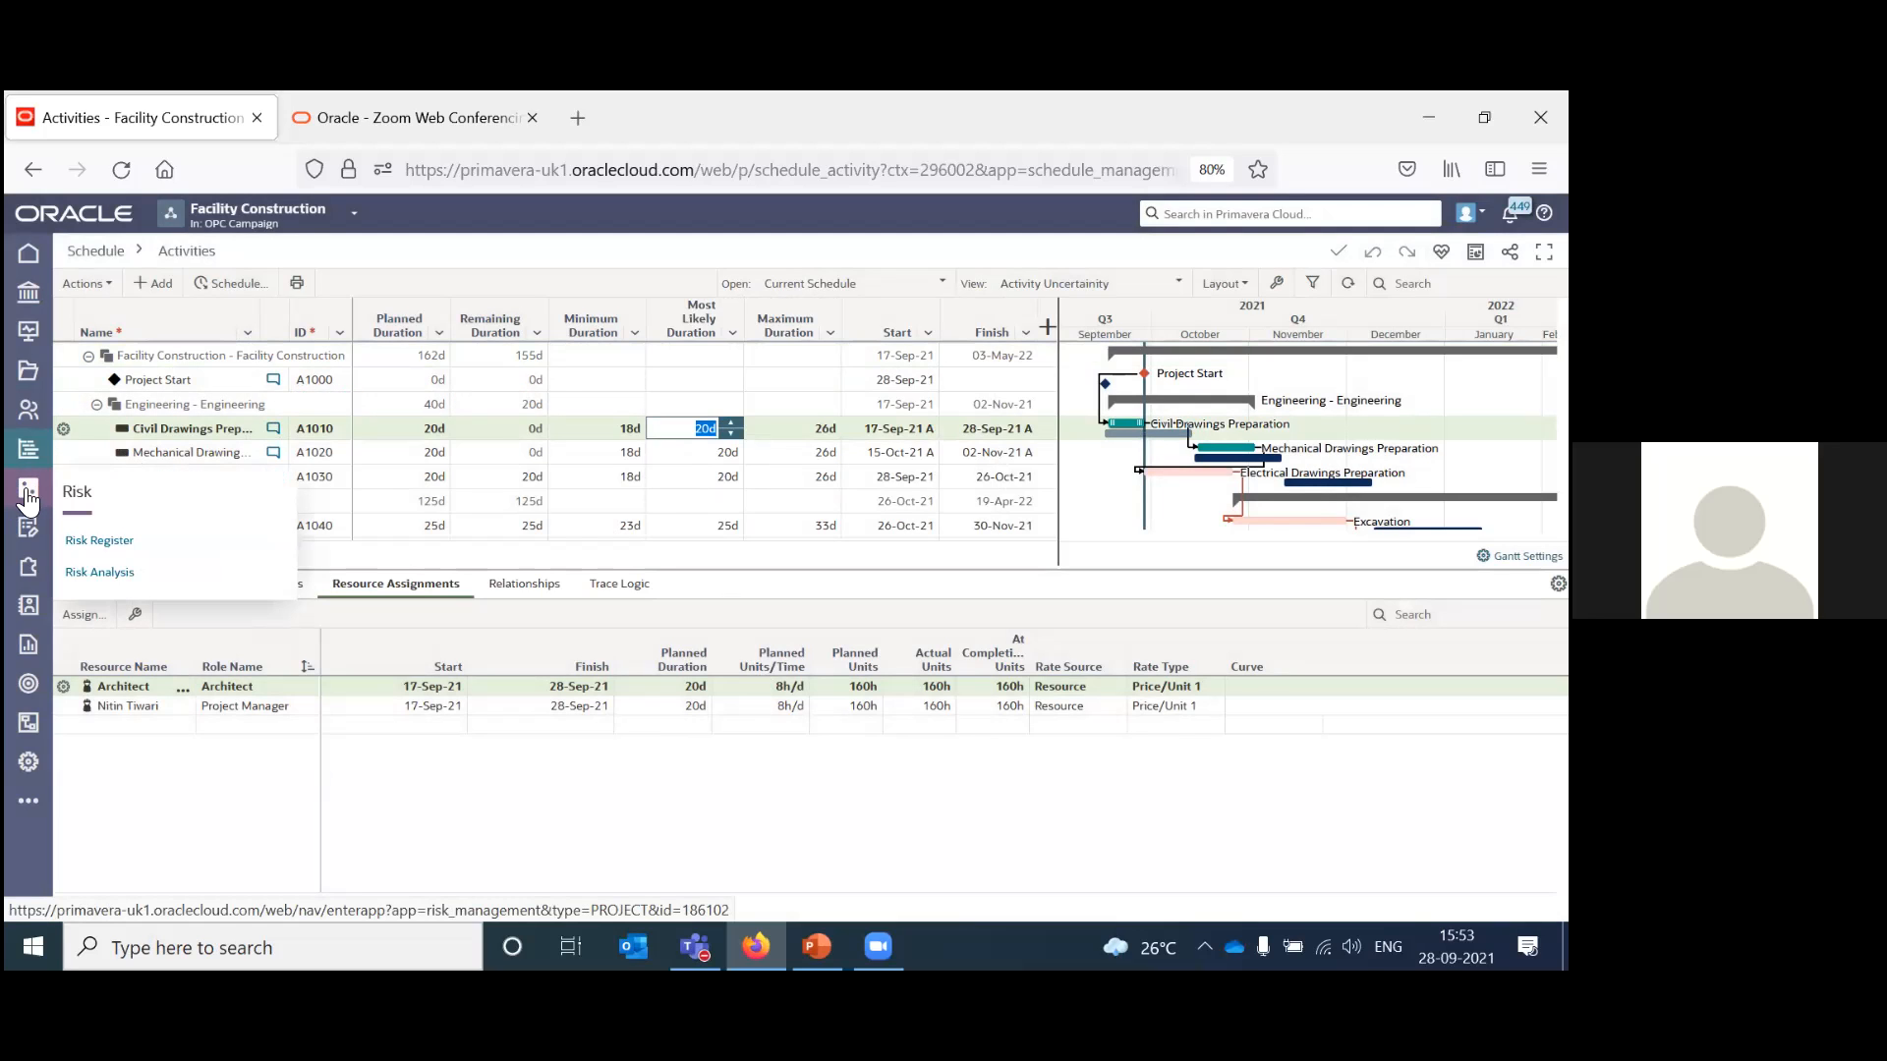
left_click(96, 547)
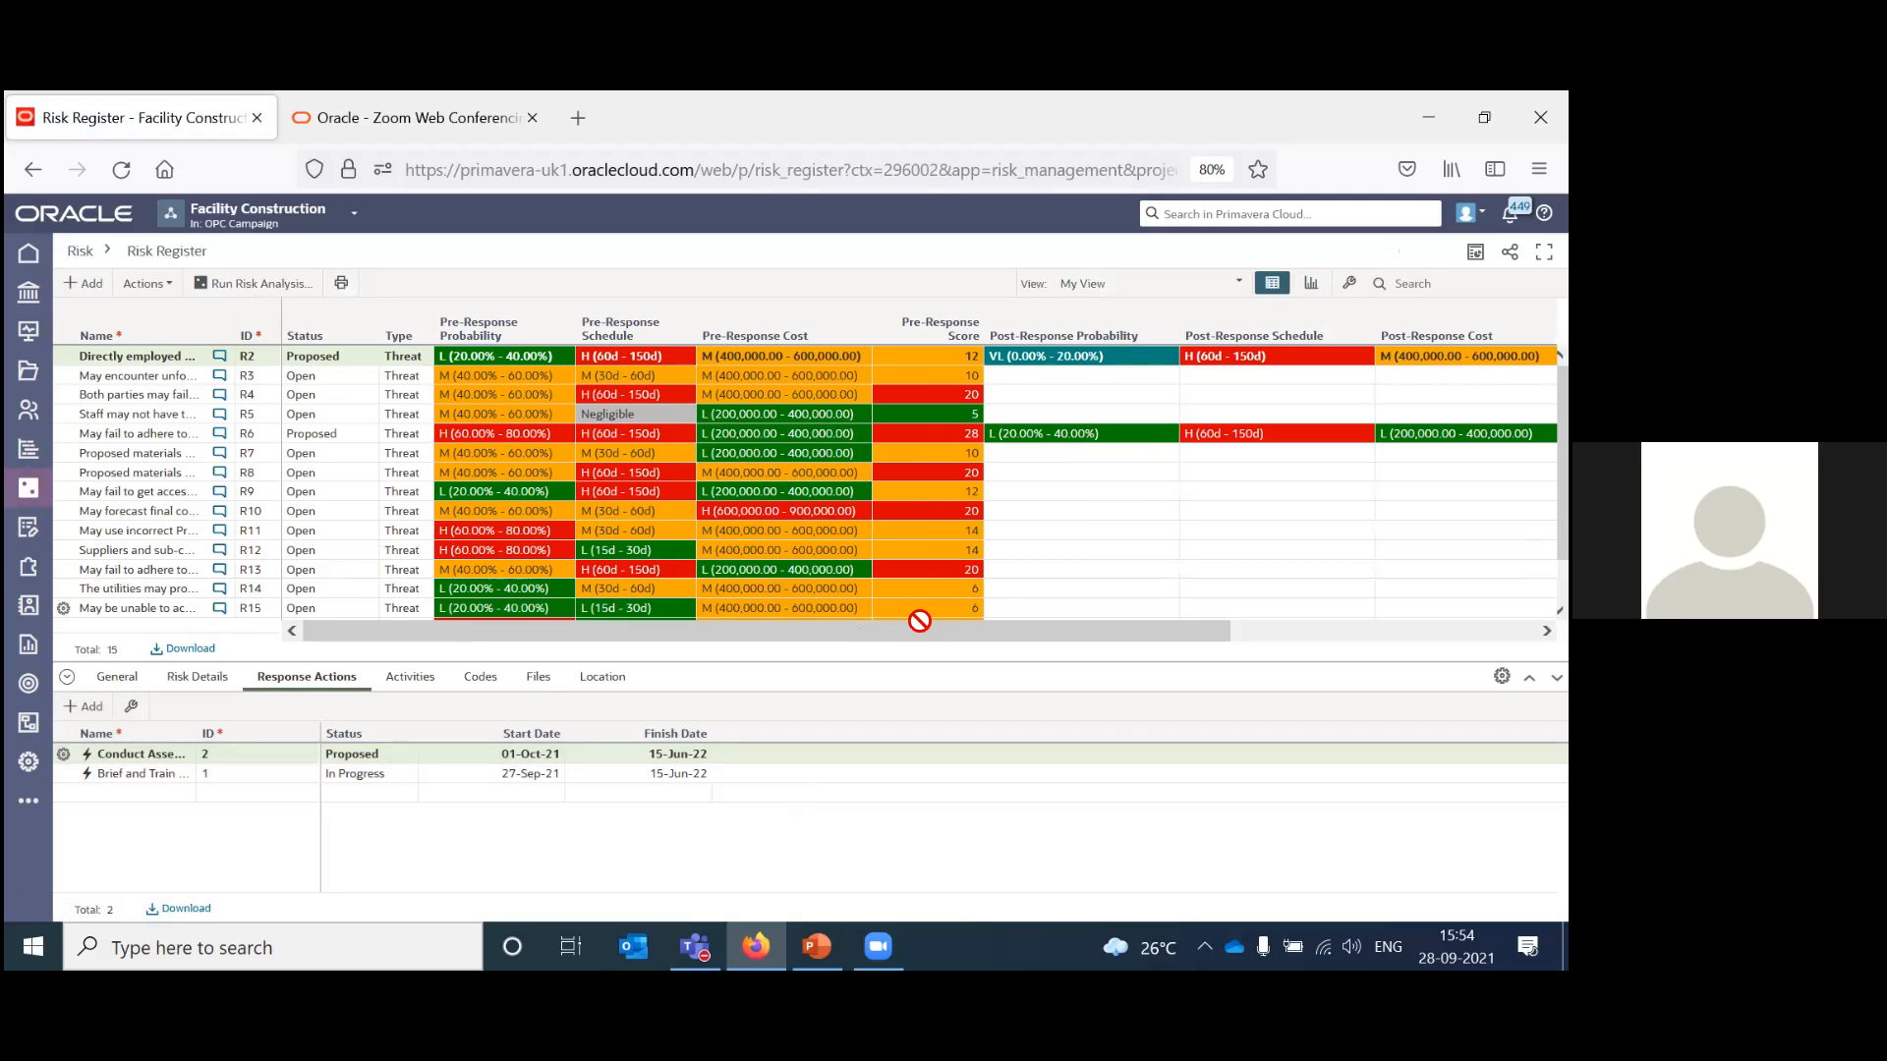
left_click_drag(955, 633, 899, 664)
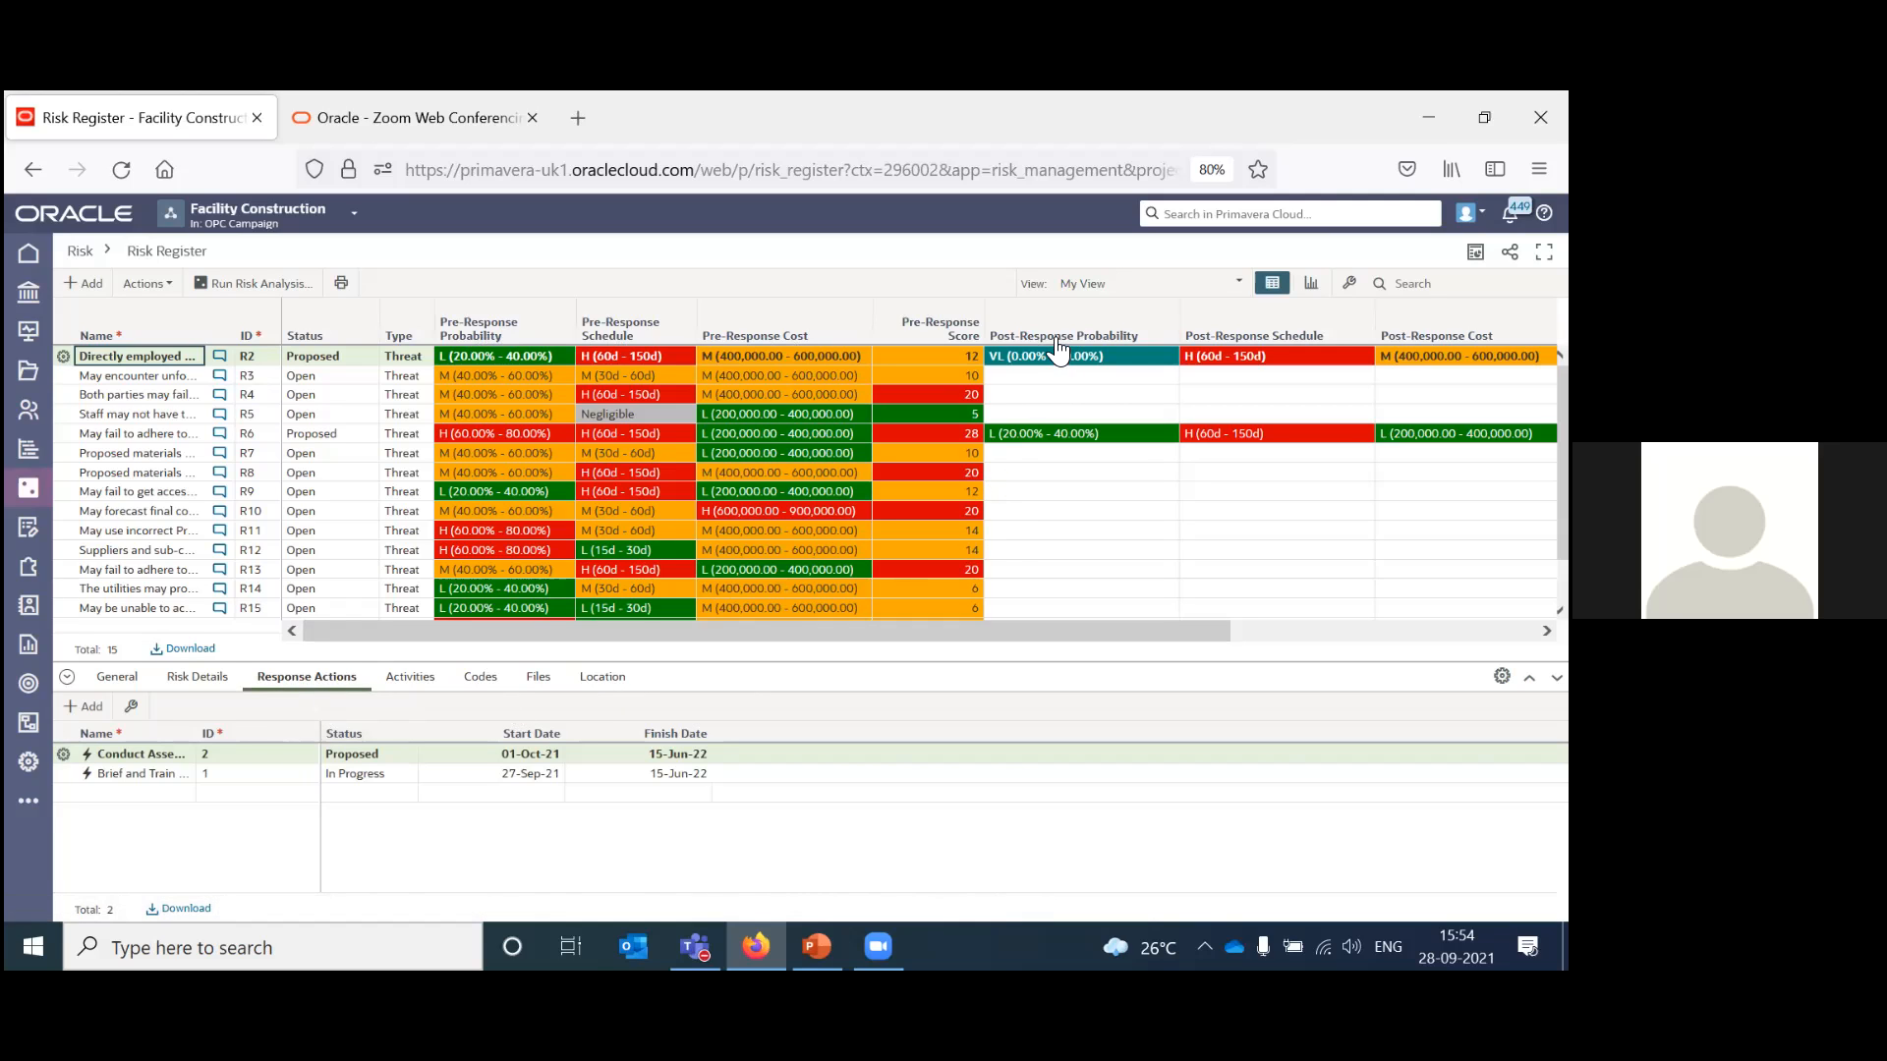
left_click_drag(1105, 632, 1419, 634)
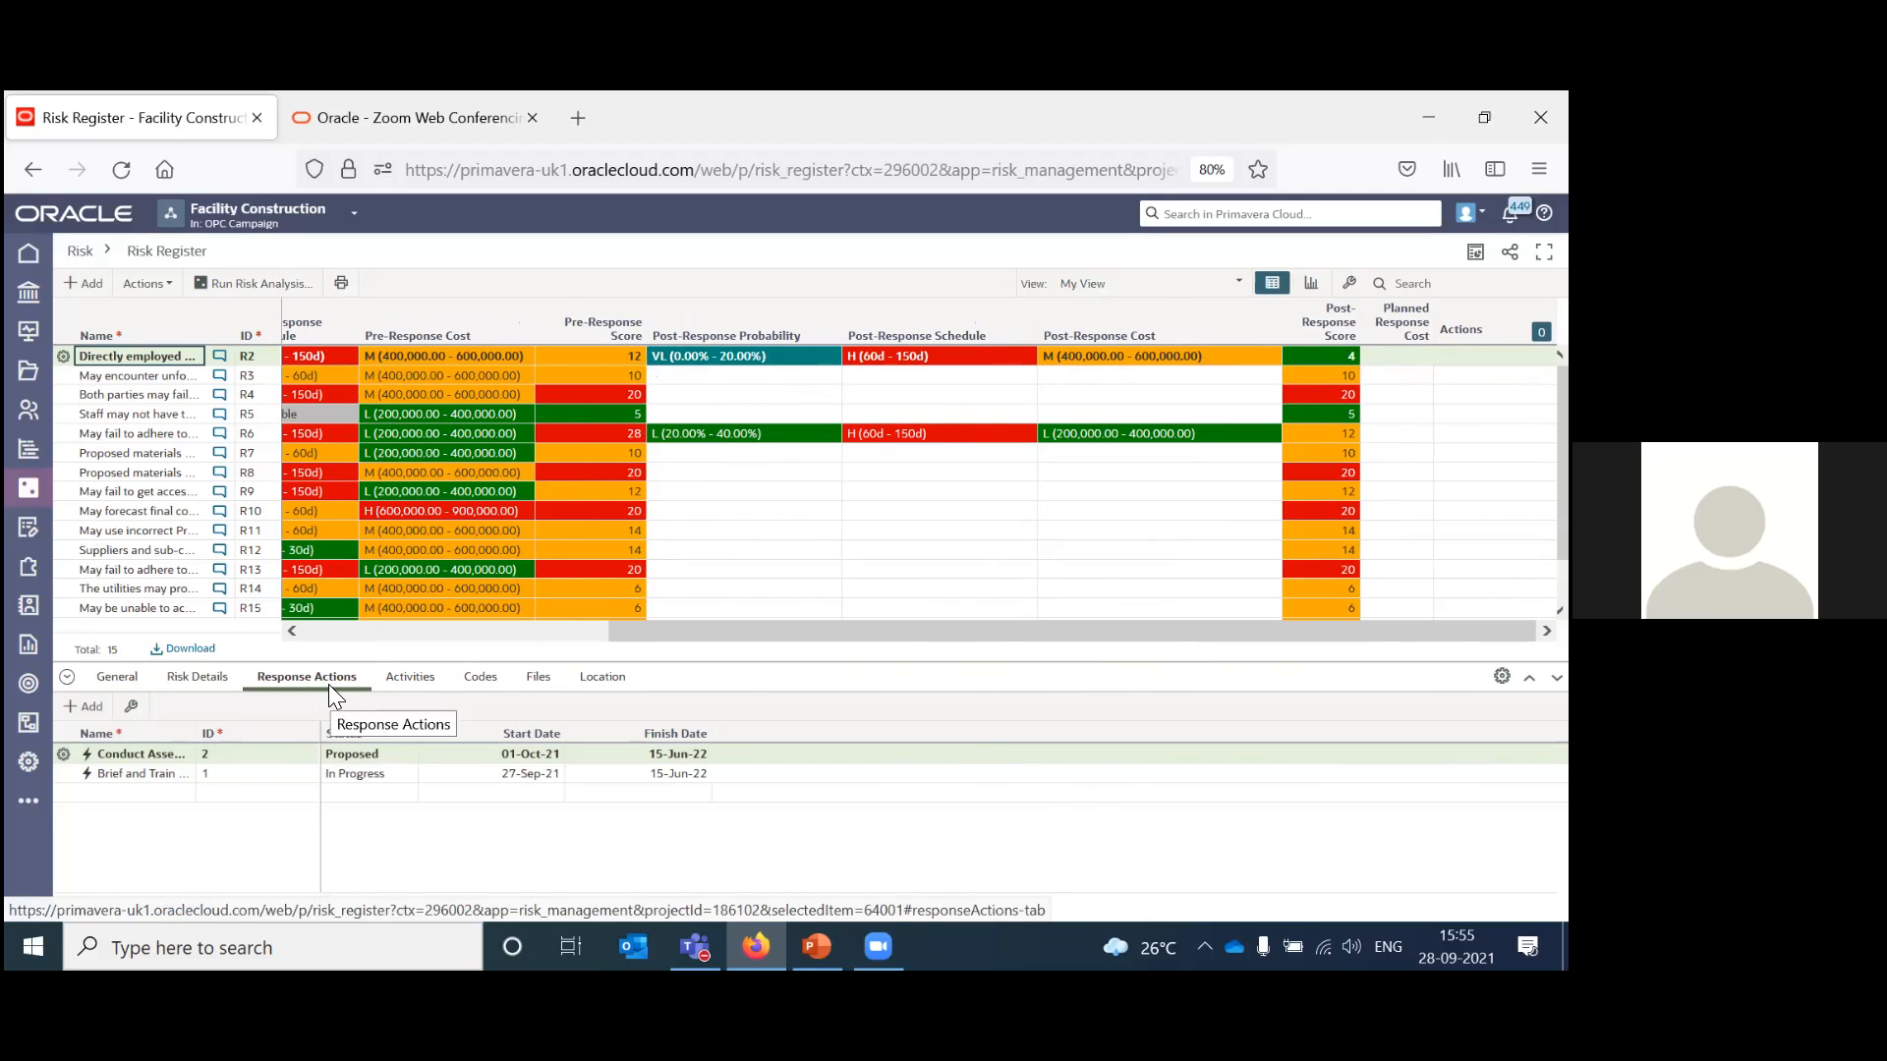
left_click_drag(656, 630, 300, 669)
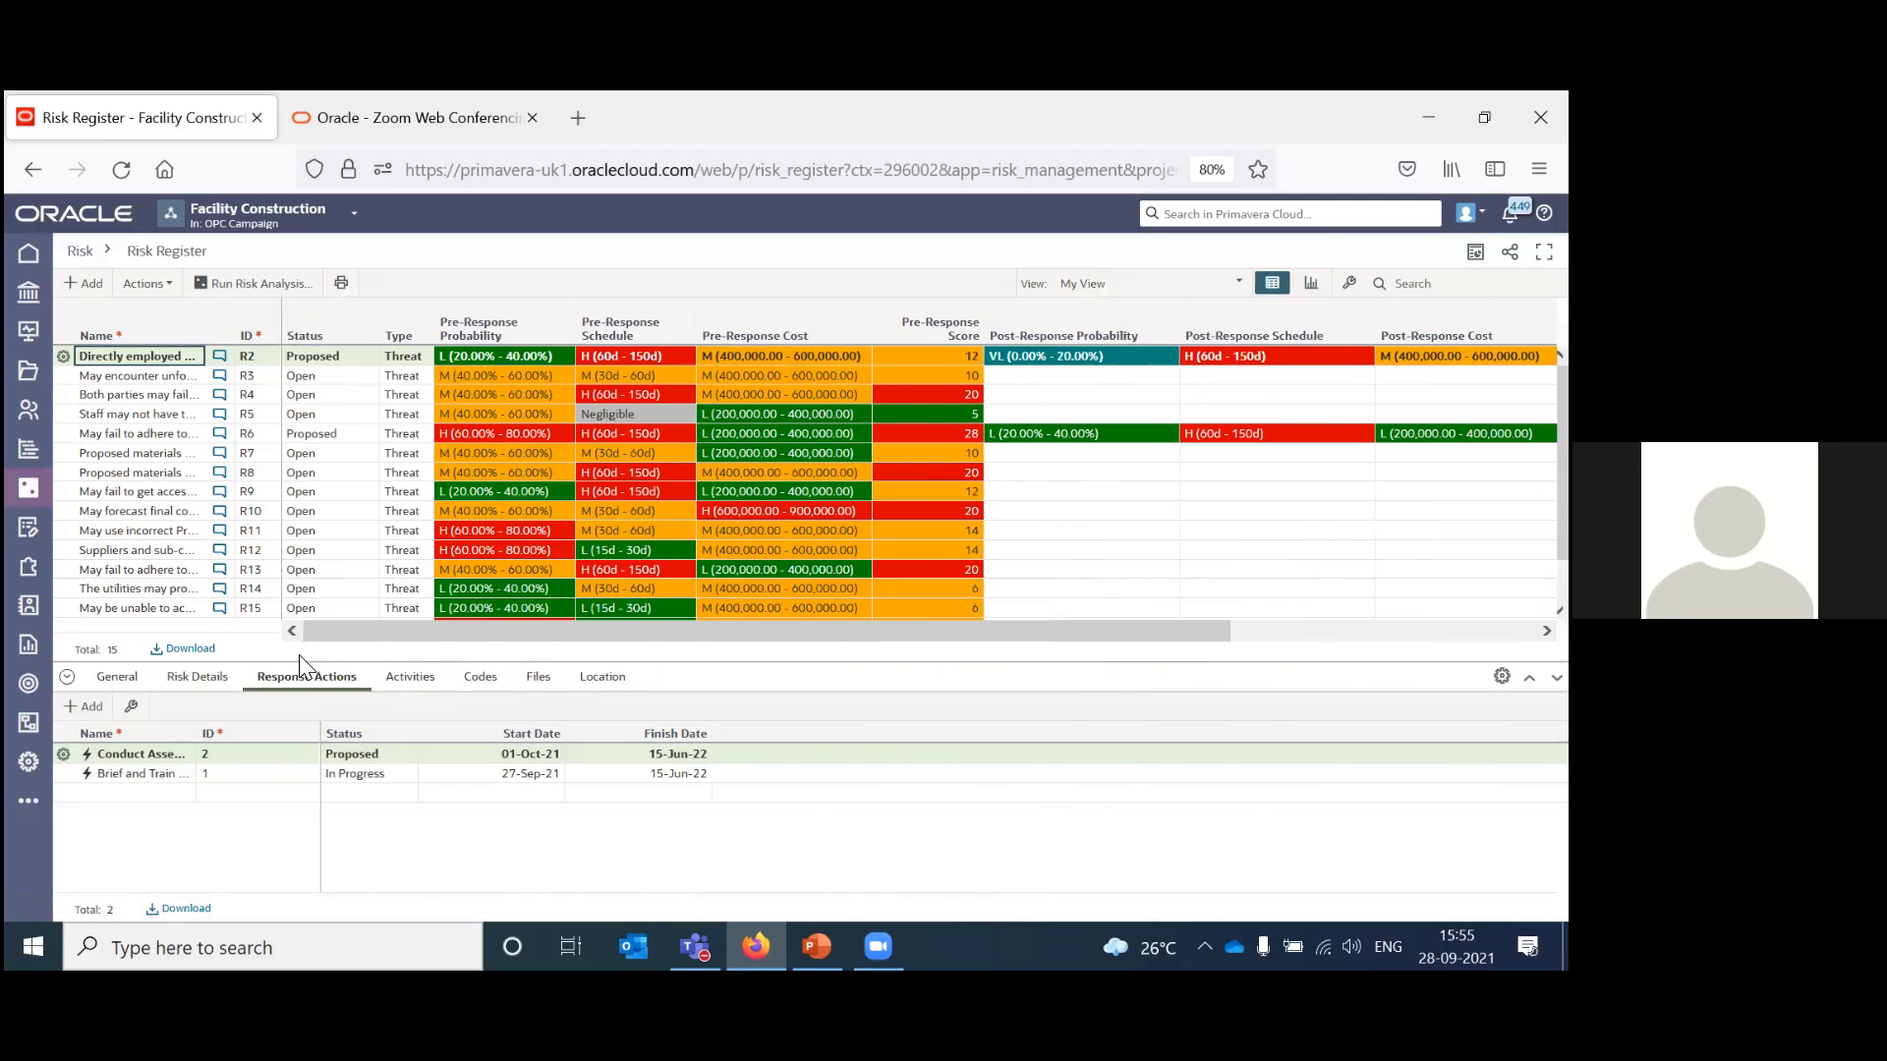
left_click(402, 383)
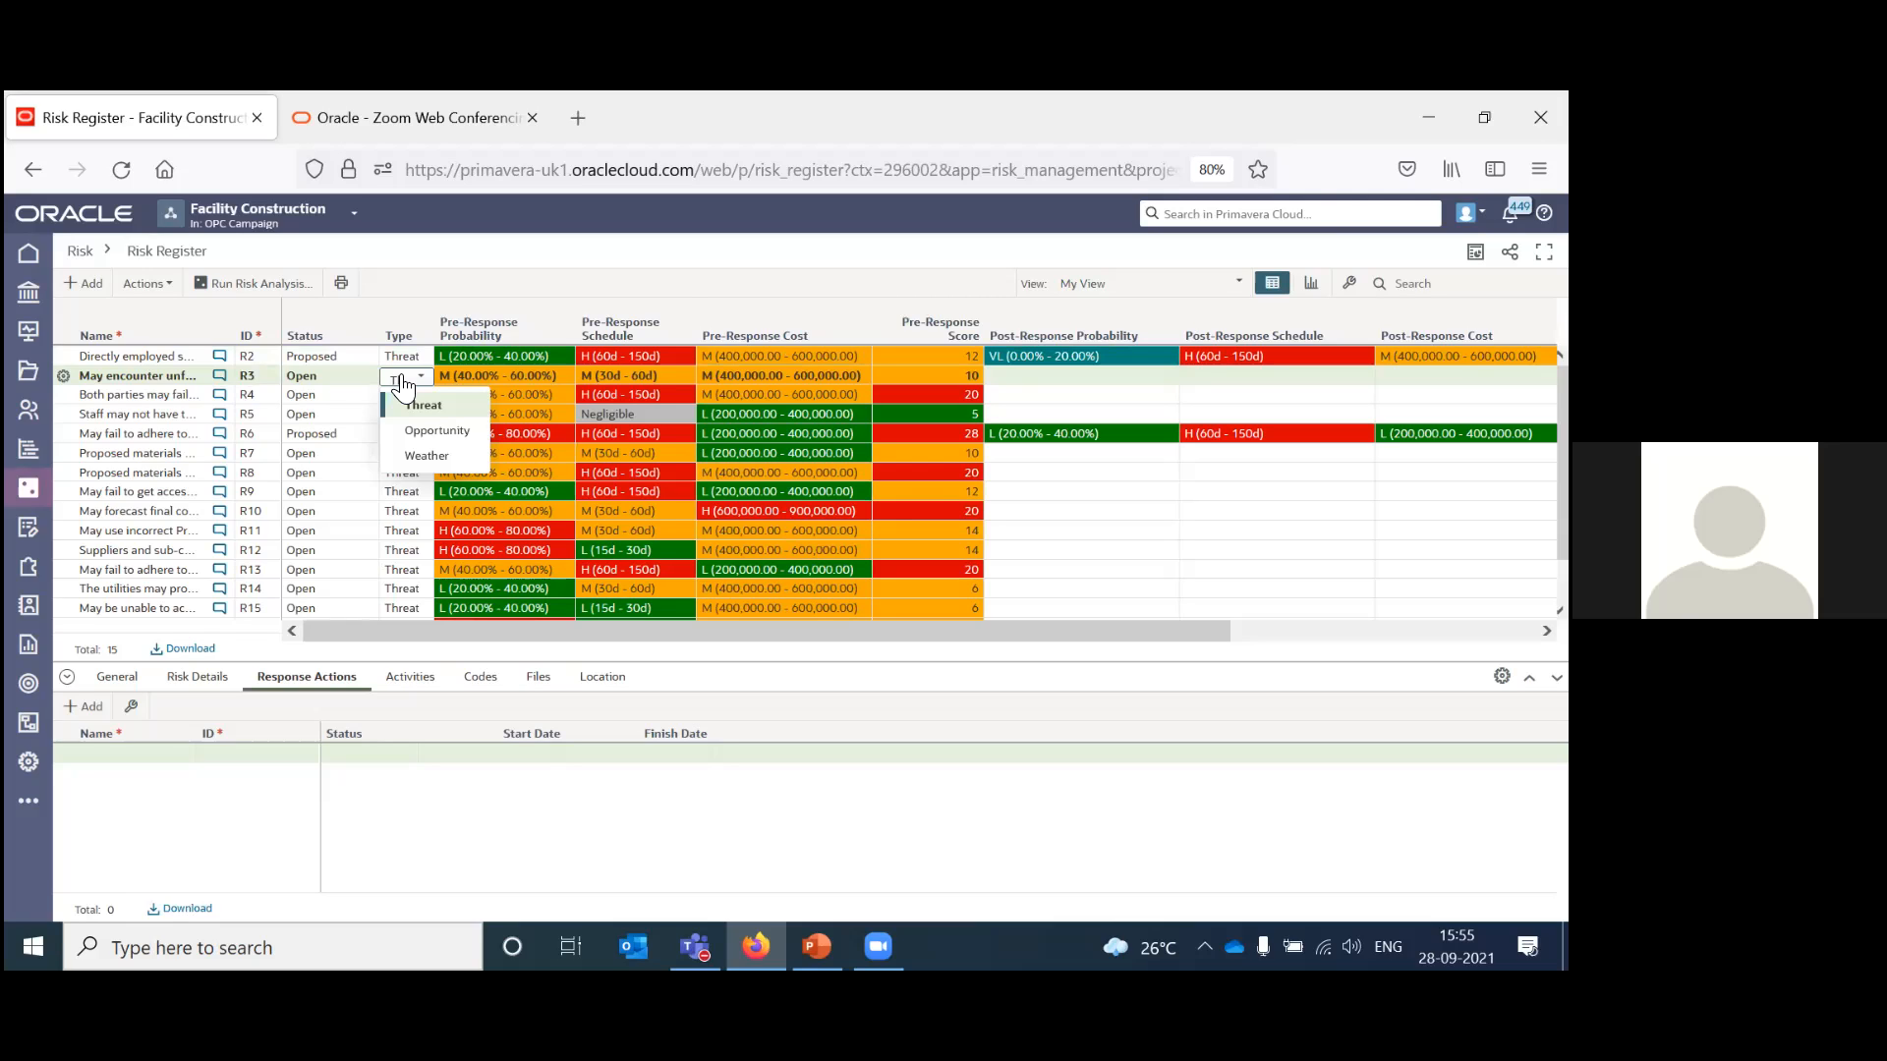
left_click(393, 820)
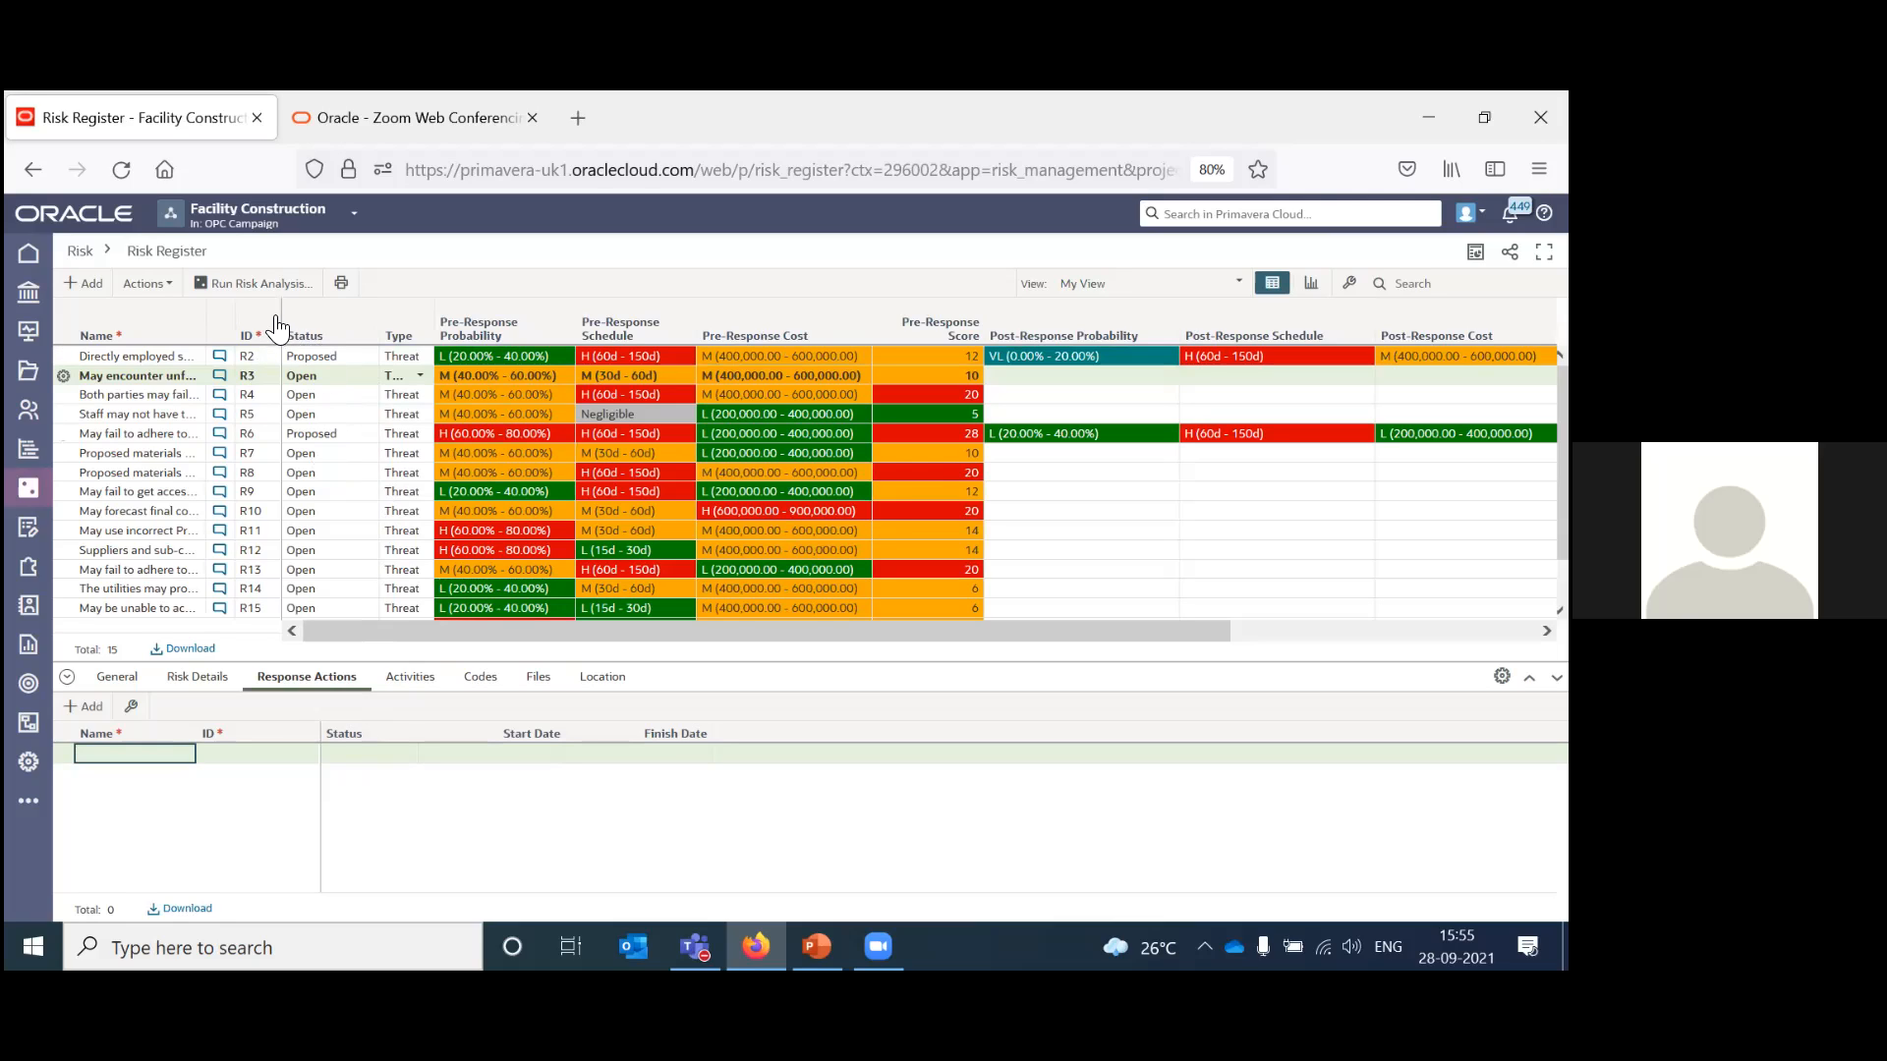
Review the advanced options of the risk analysis, run it with the existing custom settings, and dismiss the notification message.
left_click(261, 287)
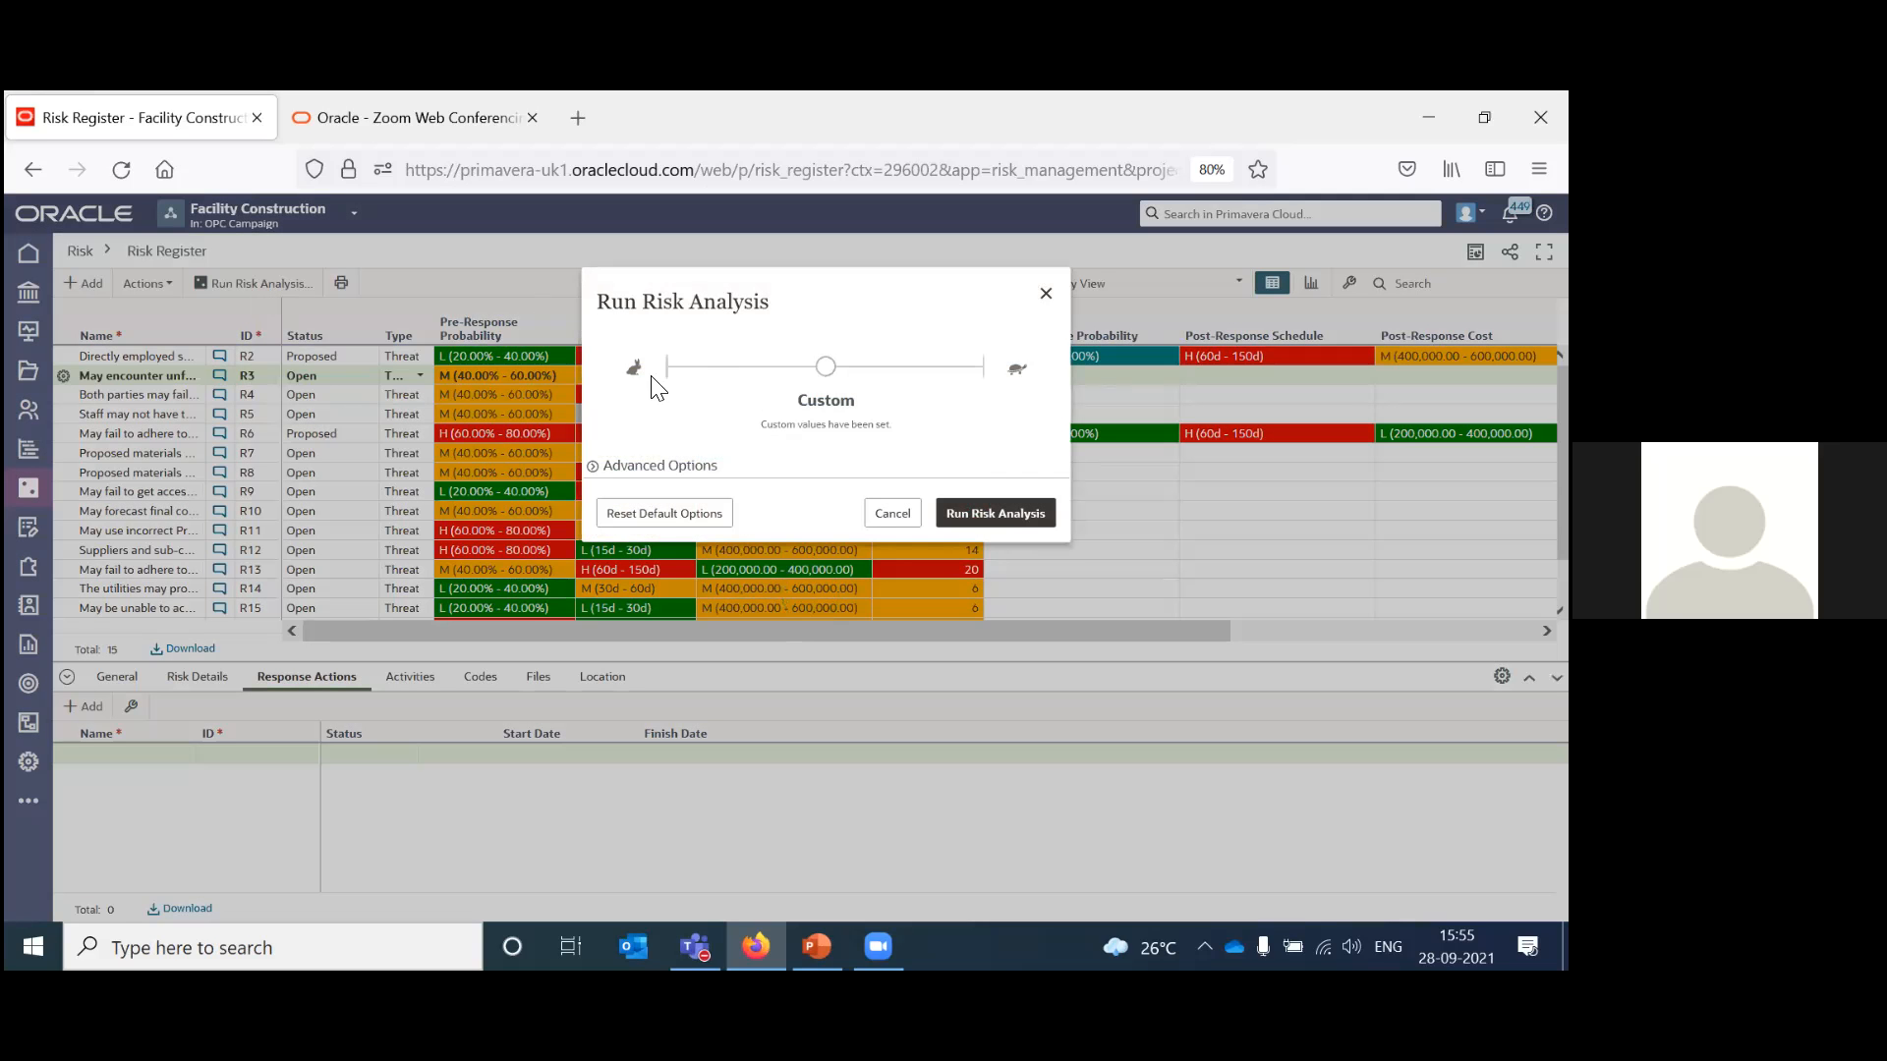
left_click(594, 468)
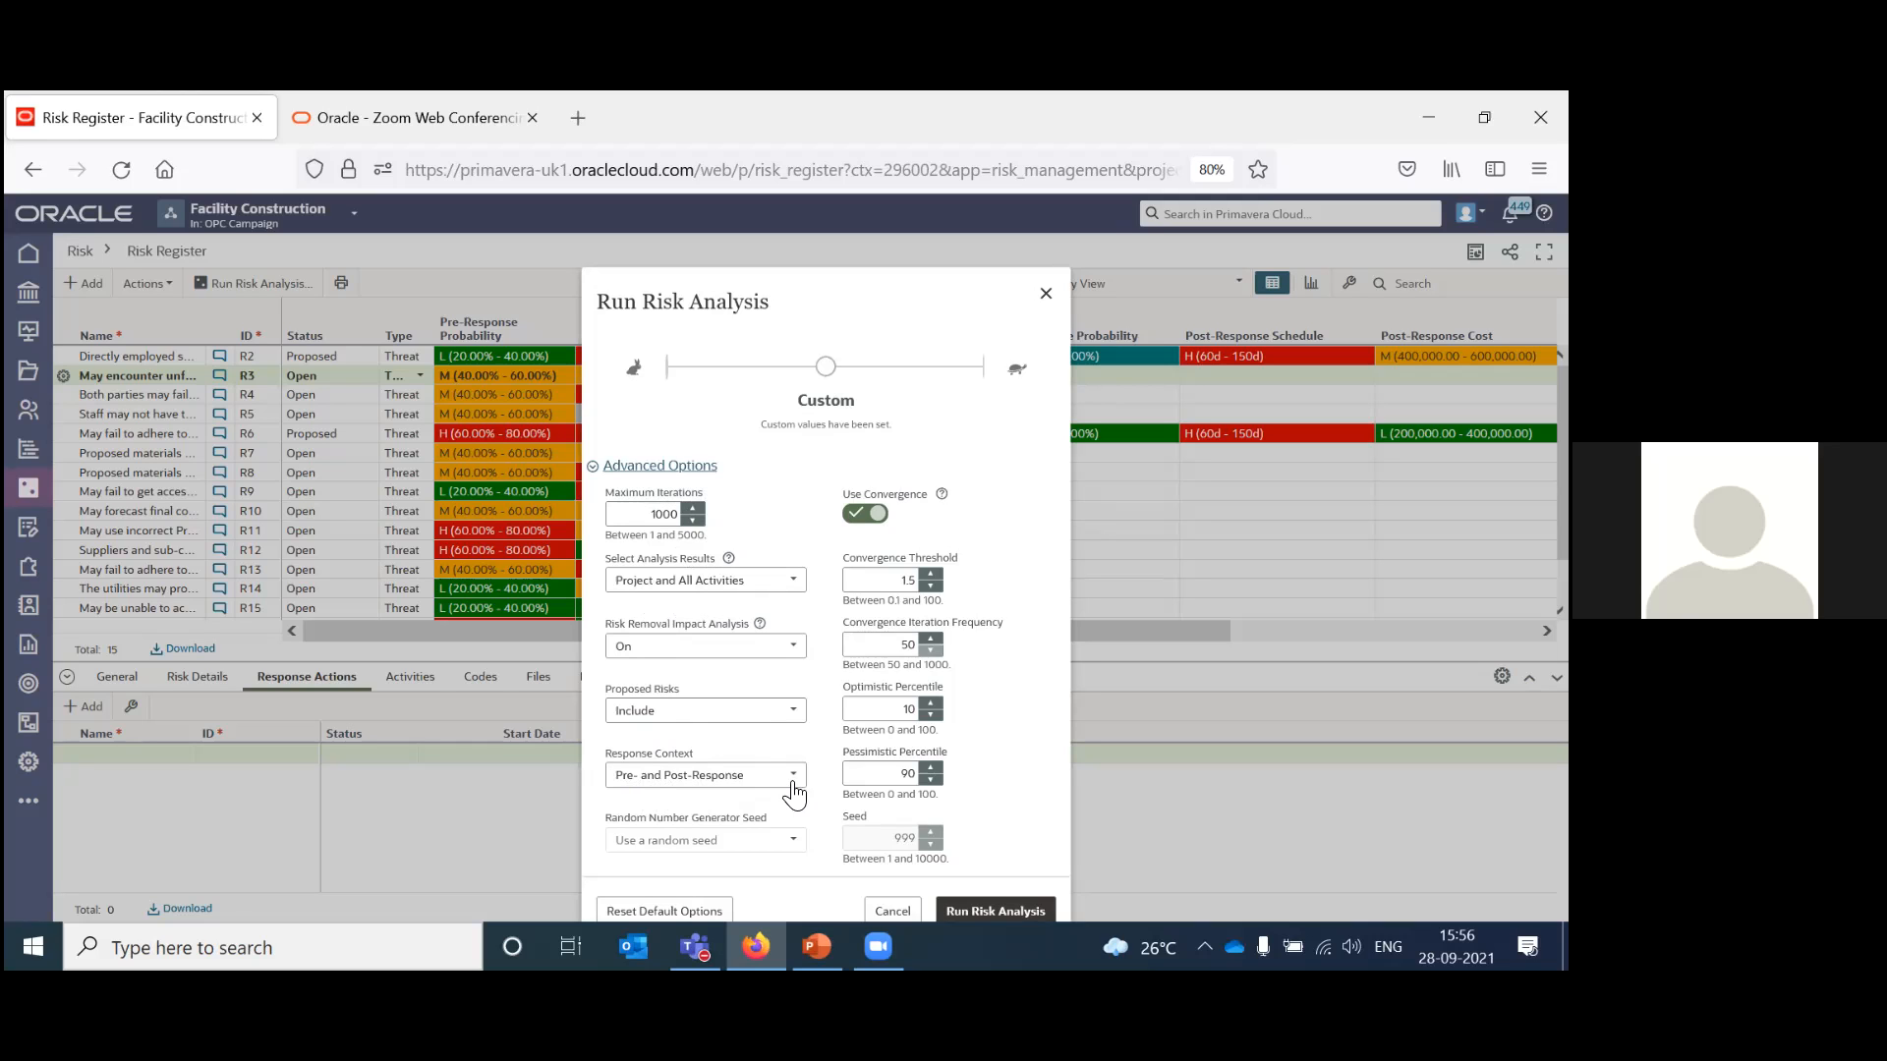
left_click(993, 913)
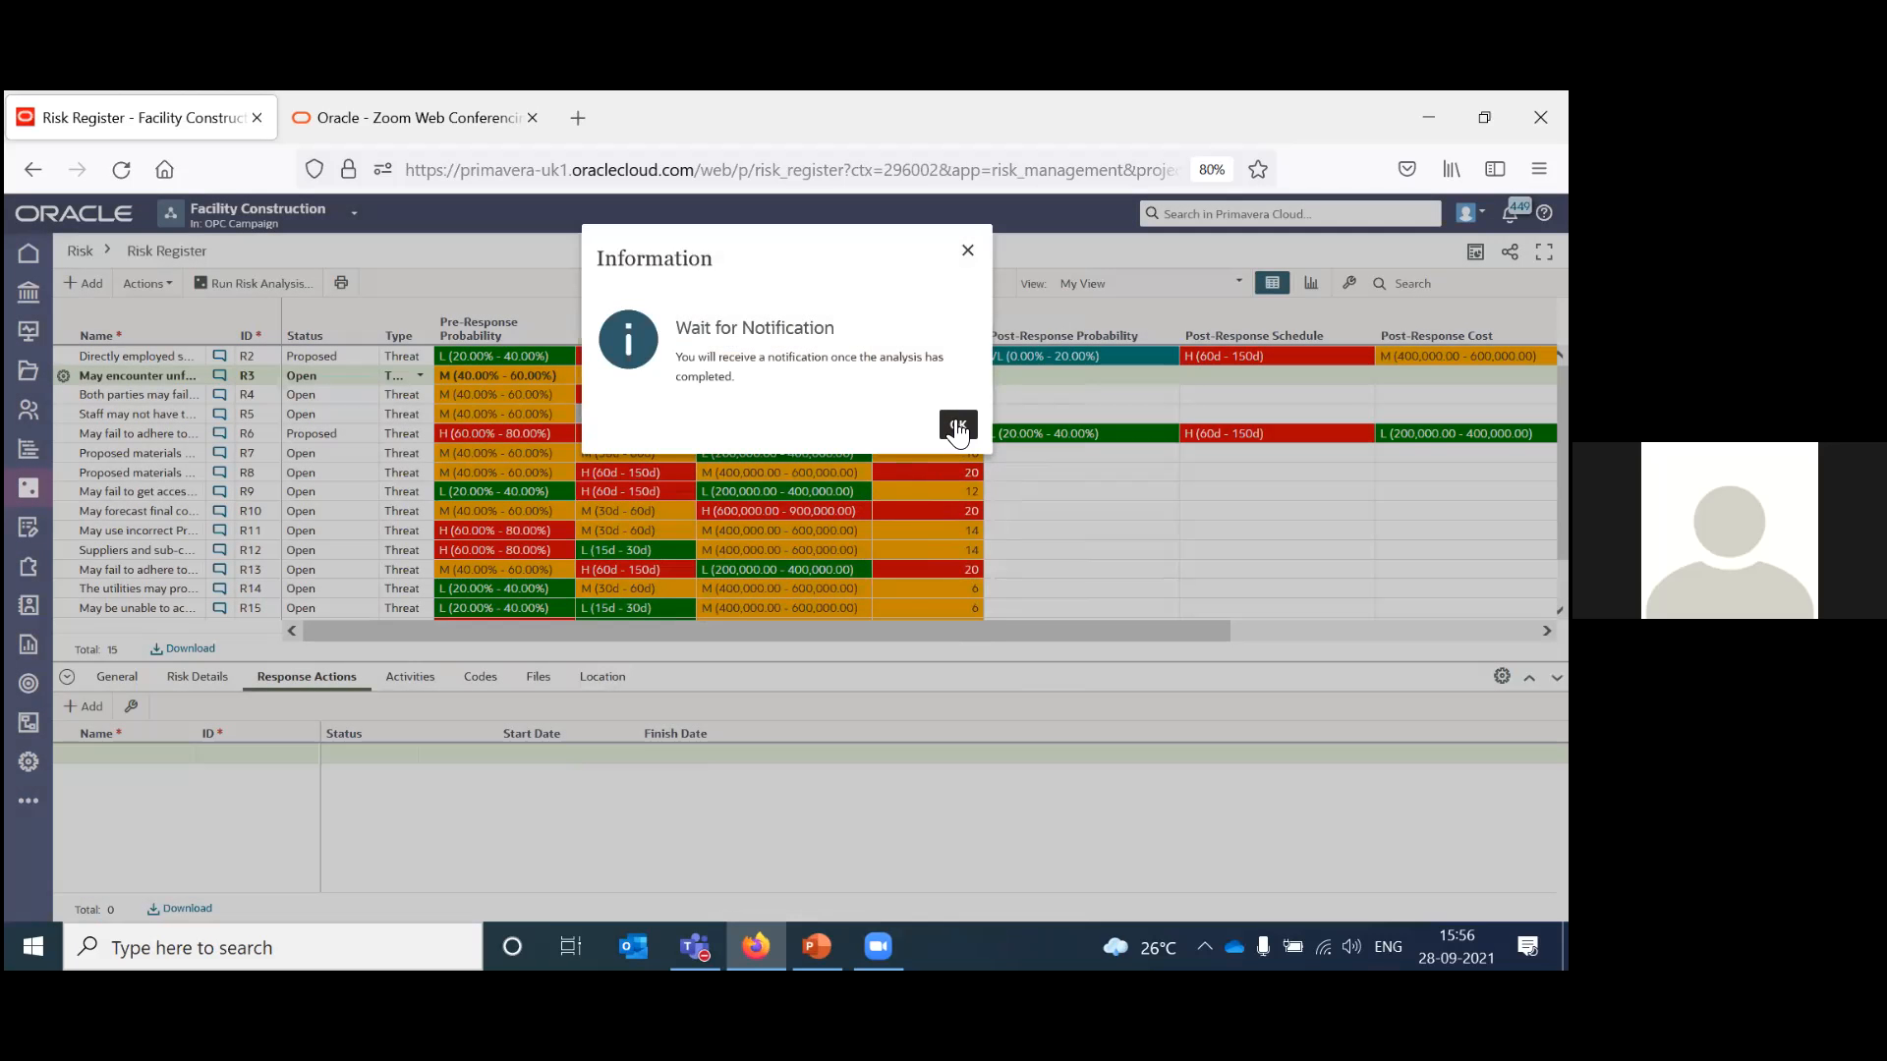
left_click(957, 427)
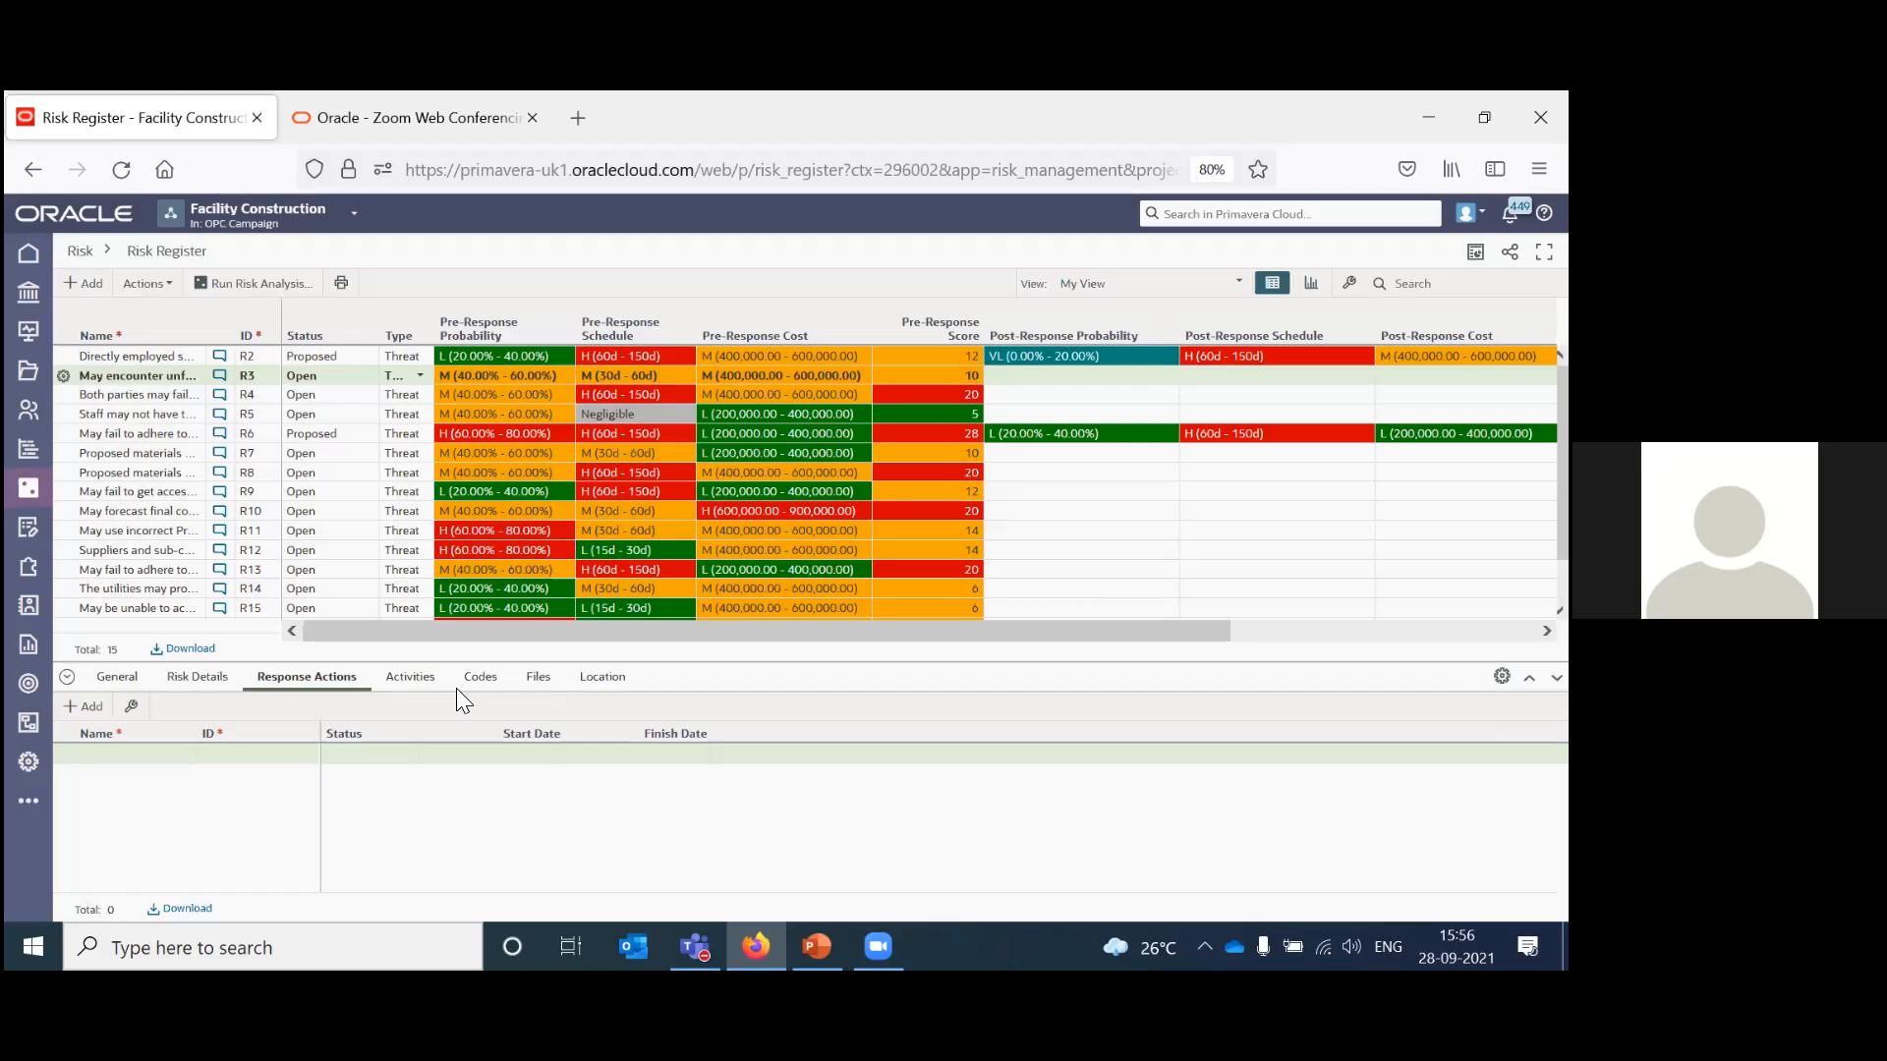
Open the project's Risk Analysis and examine the Post-Response distribution results for finish date, cost and duration.
mouse_move(26, 485)
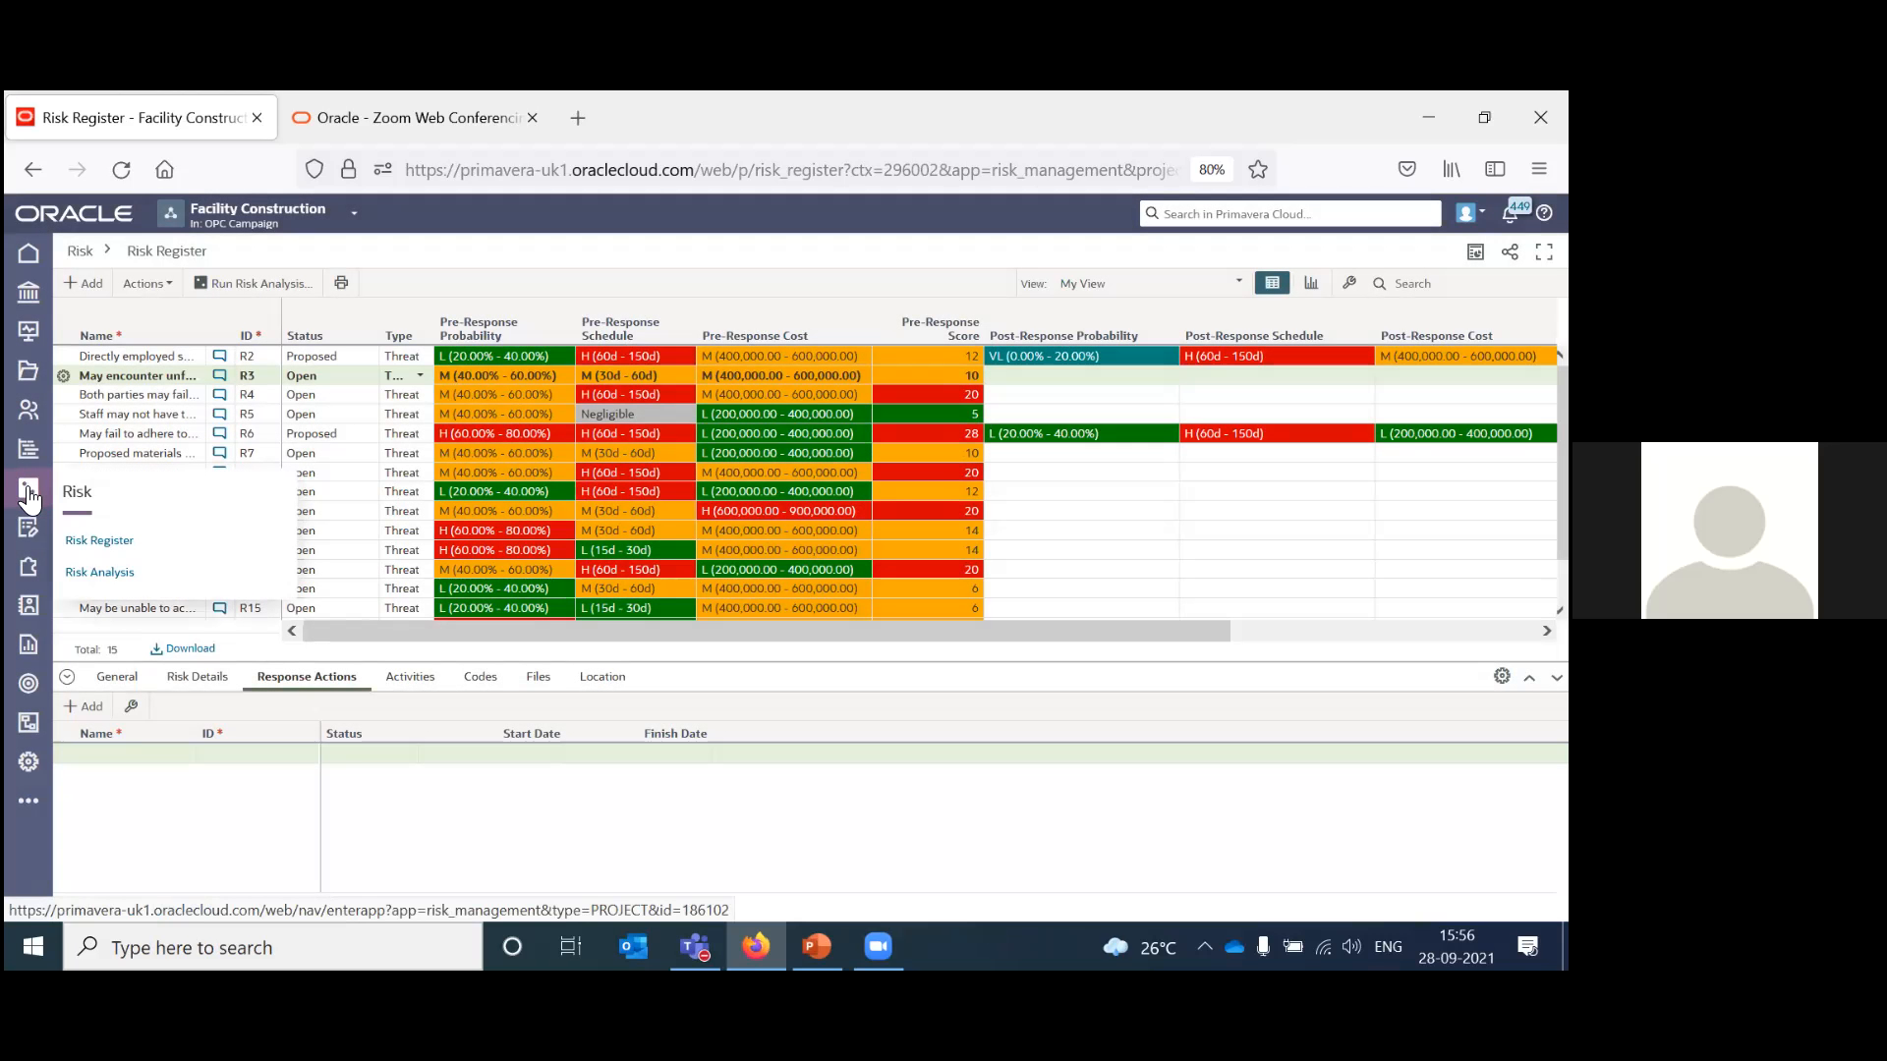
left_click(97, 573)
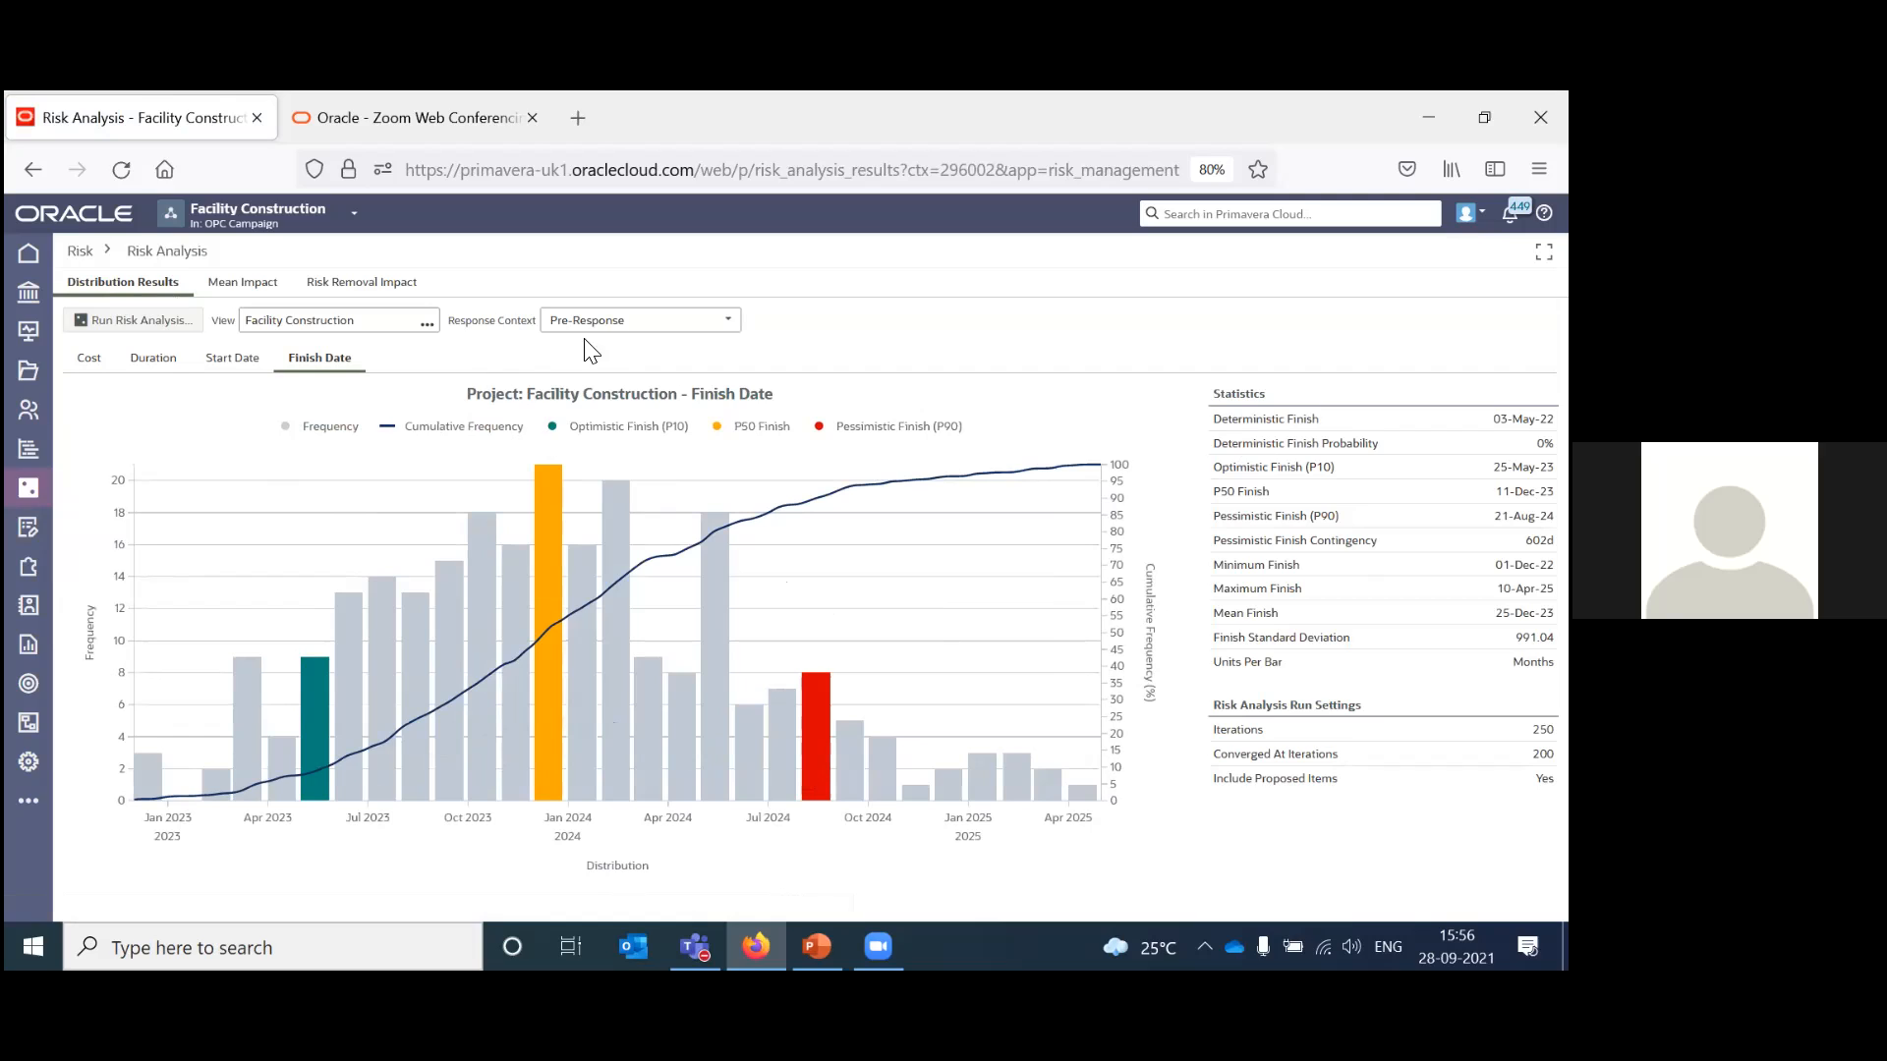
left_click(625, 326)
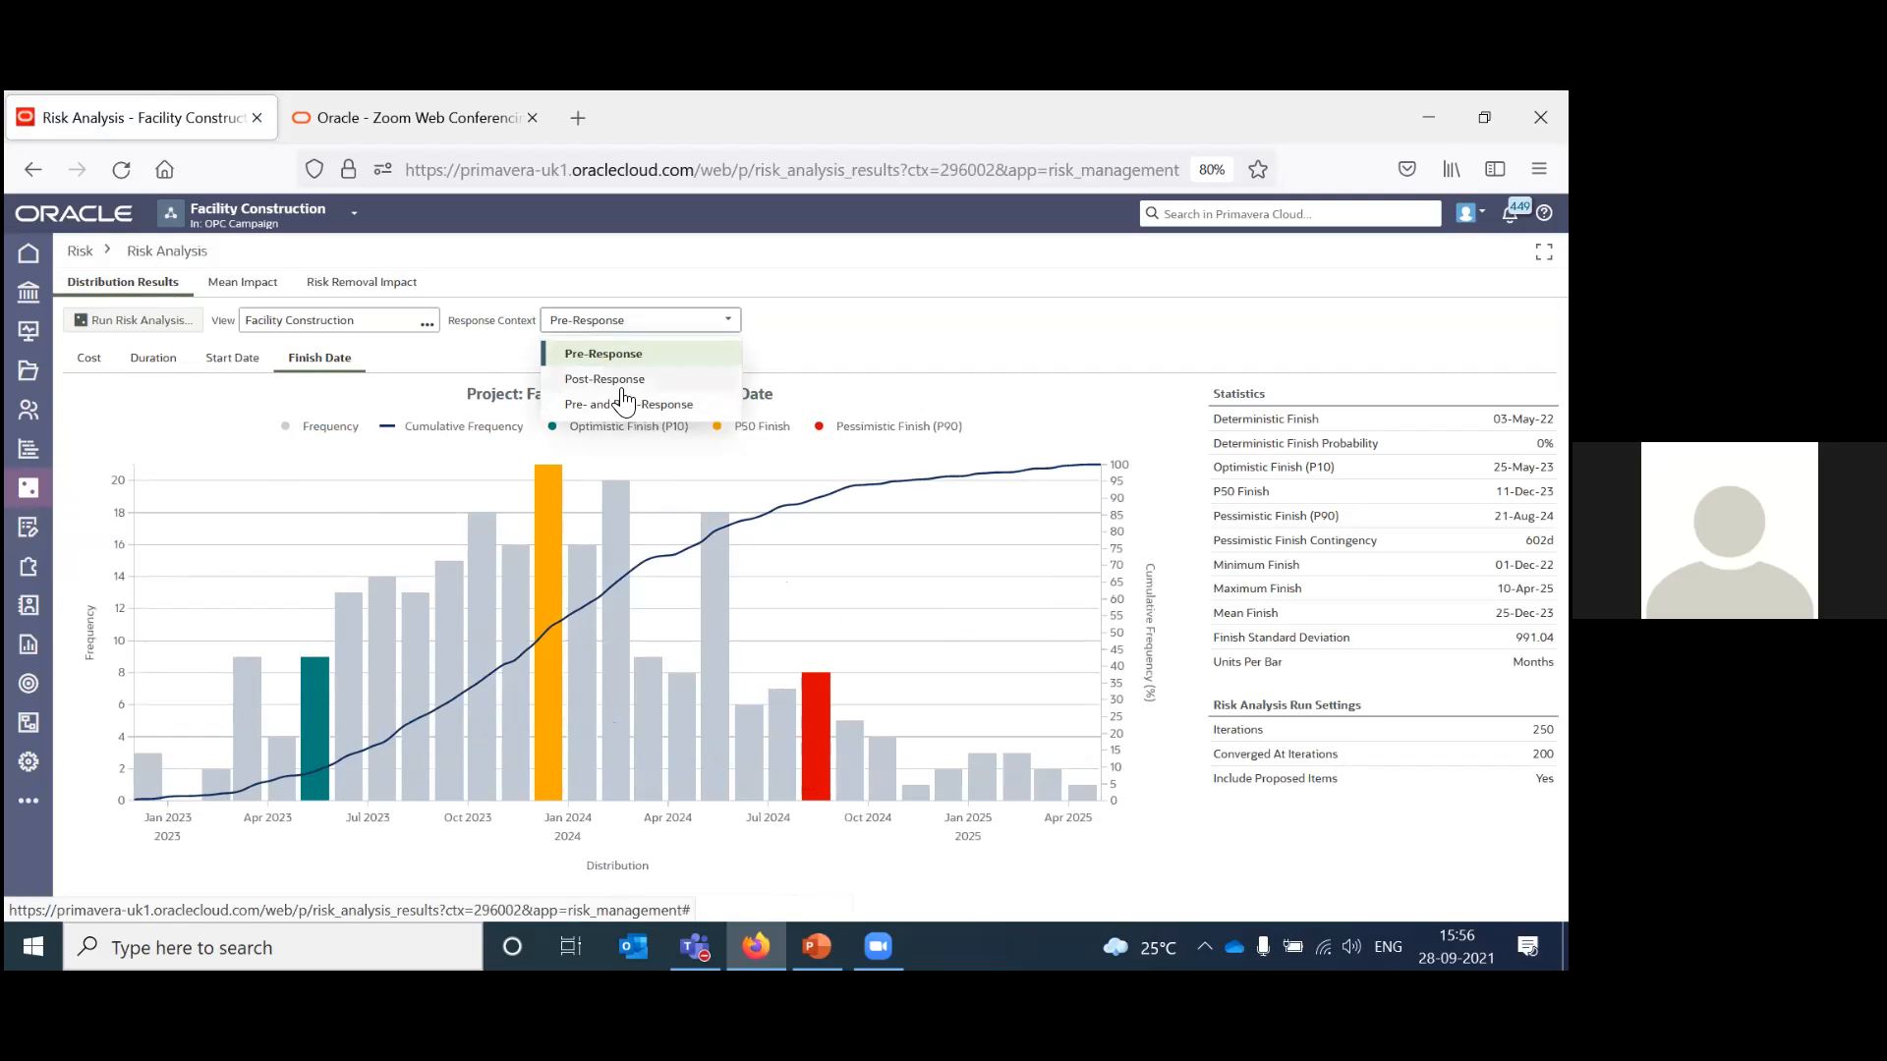
left_click(619, 380)
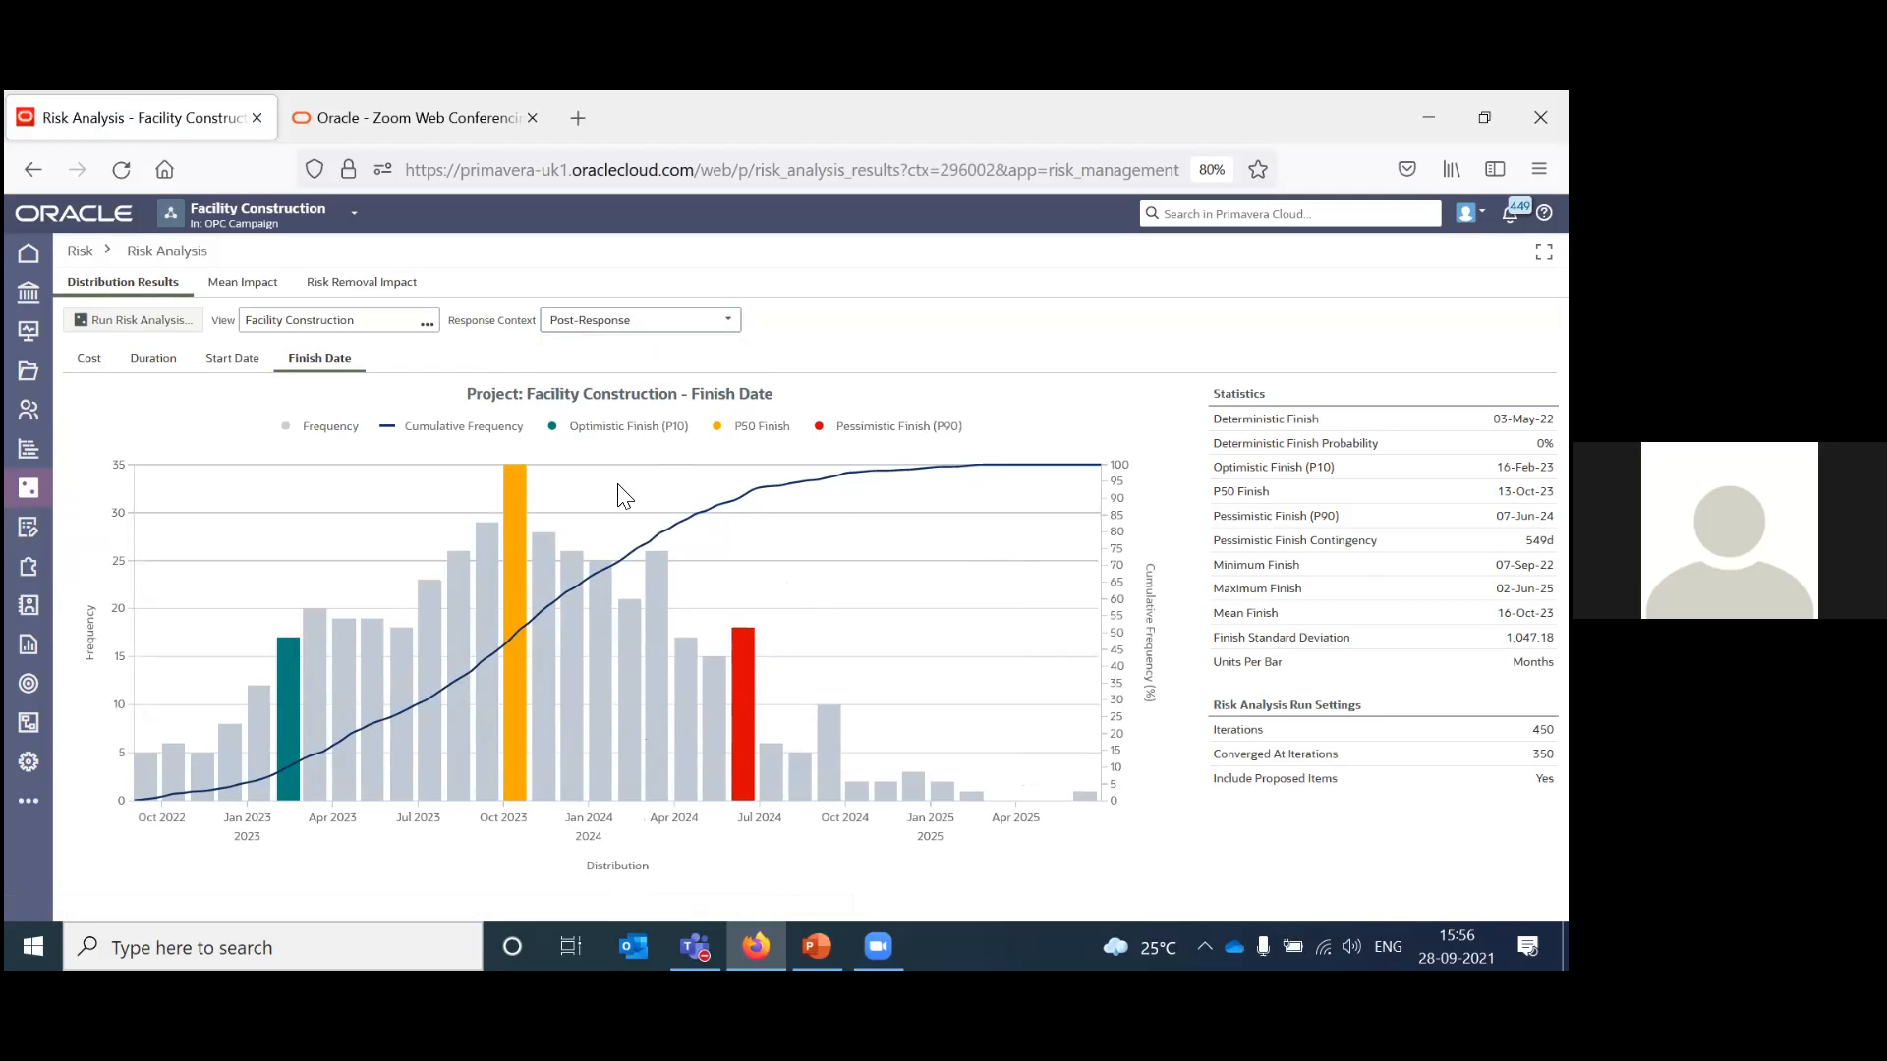
left_click(90, 364)
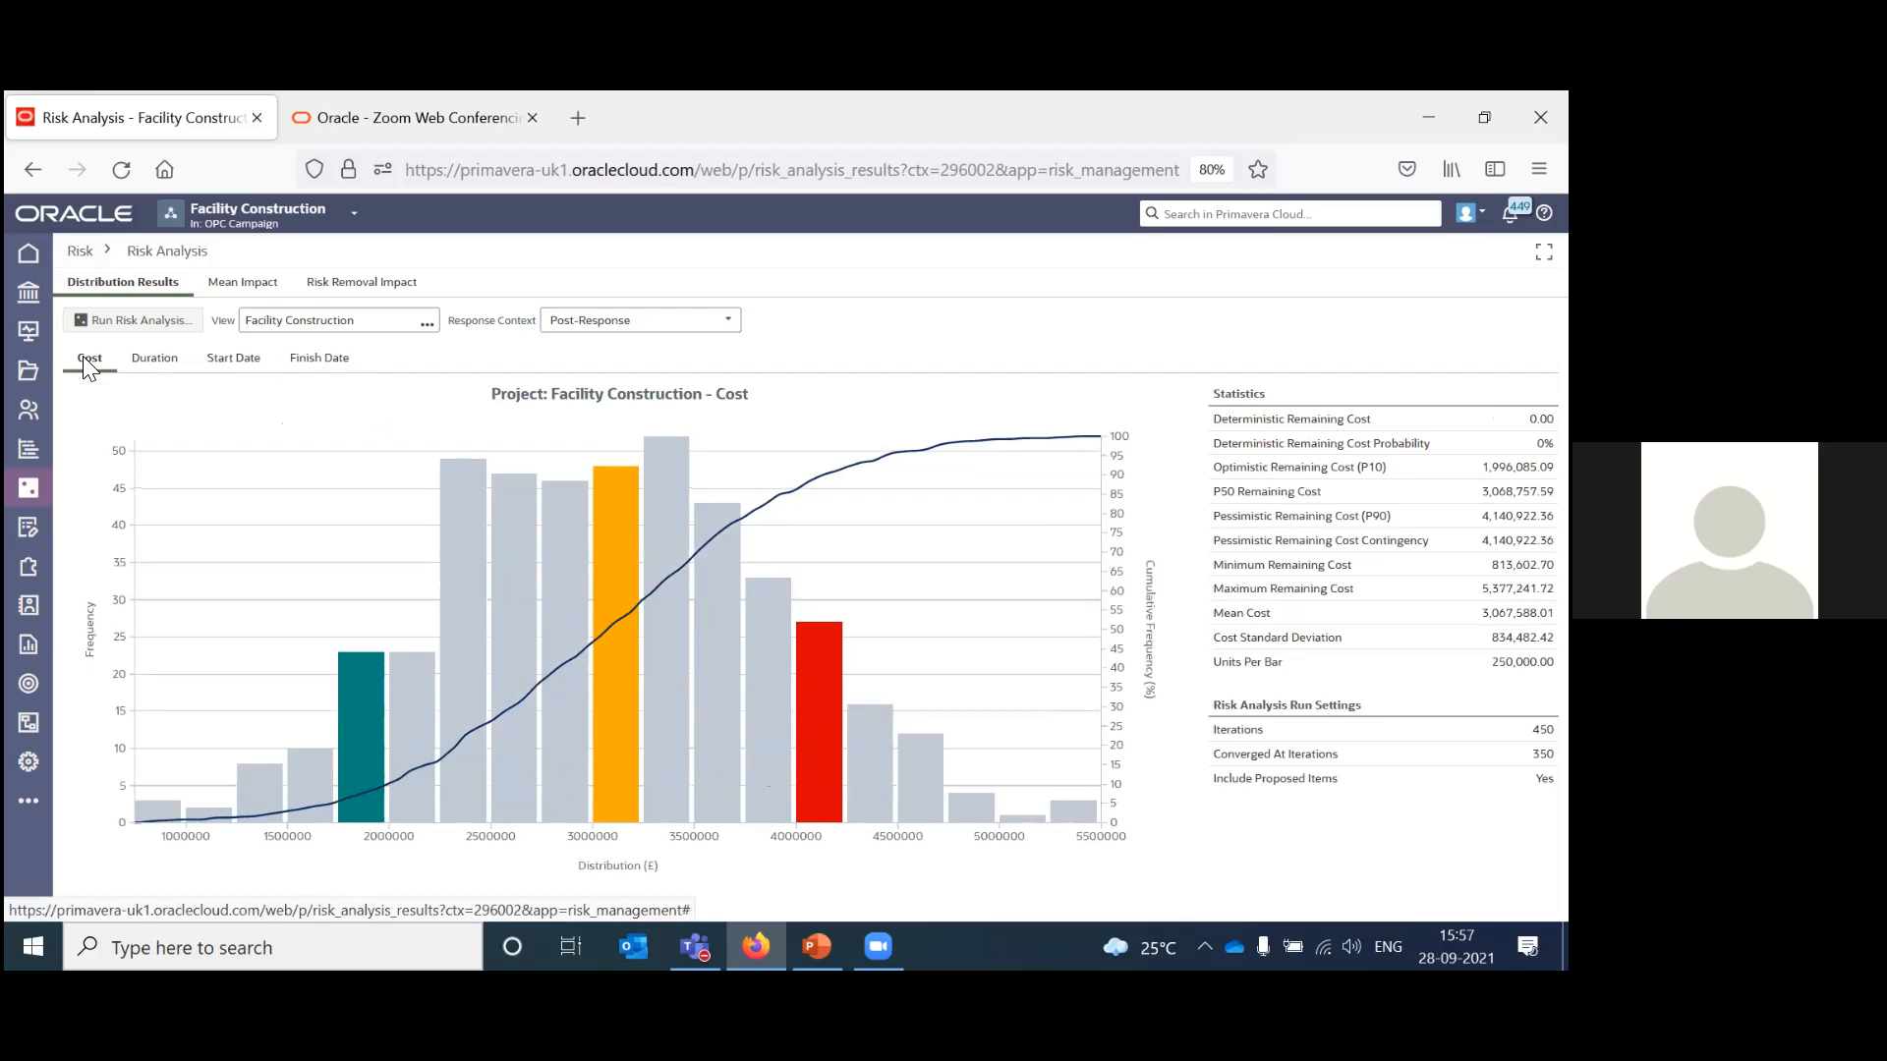
left_click(164, 361)
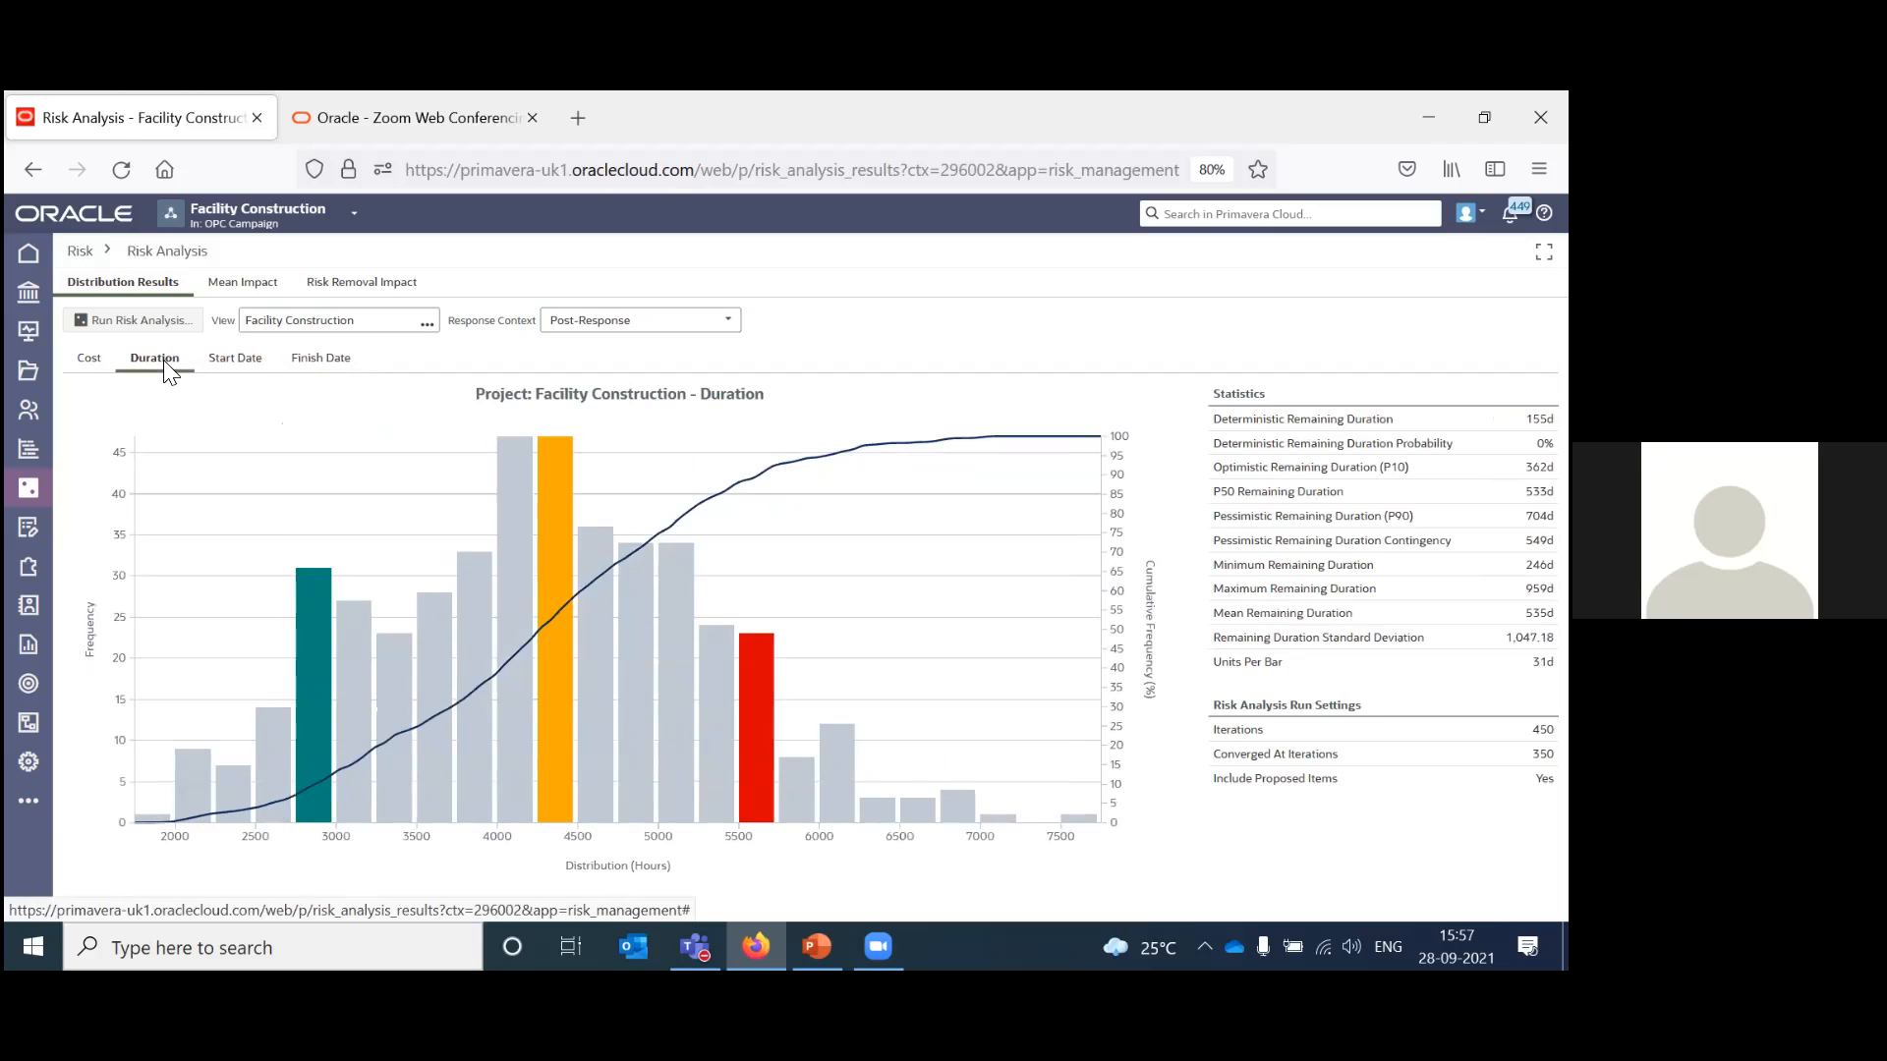
Review the start date distribution and the pre-response Mean Impact of activity delays, with and without the contribution breakdown.
left_click(243, 364)
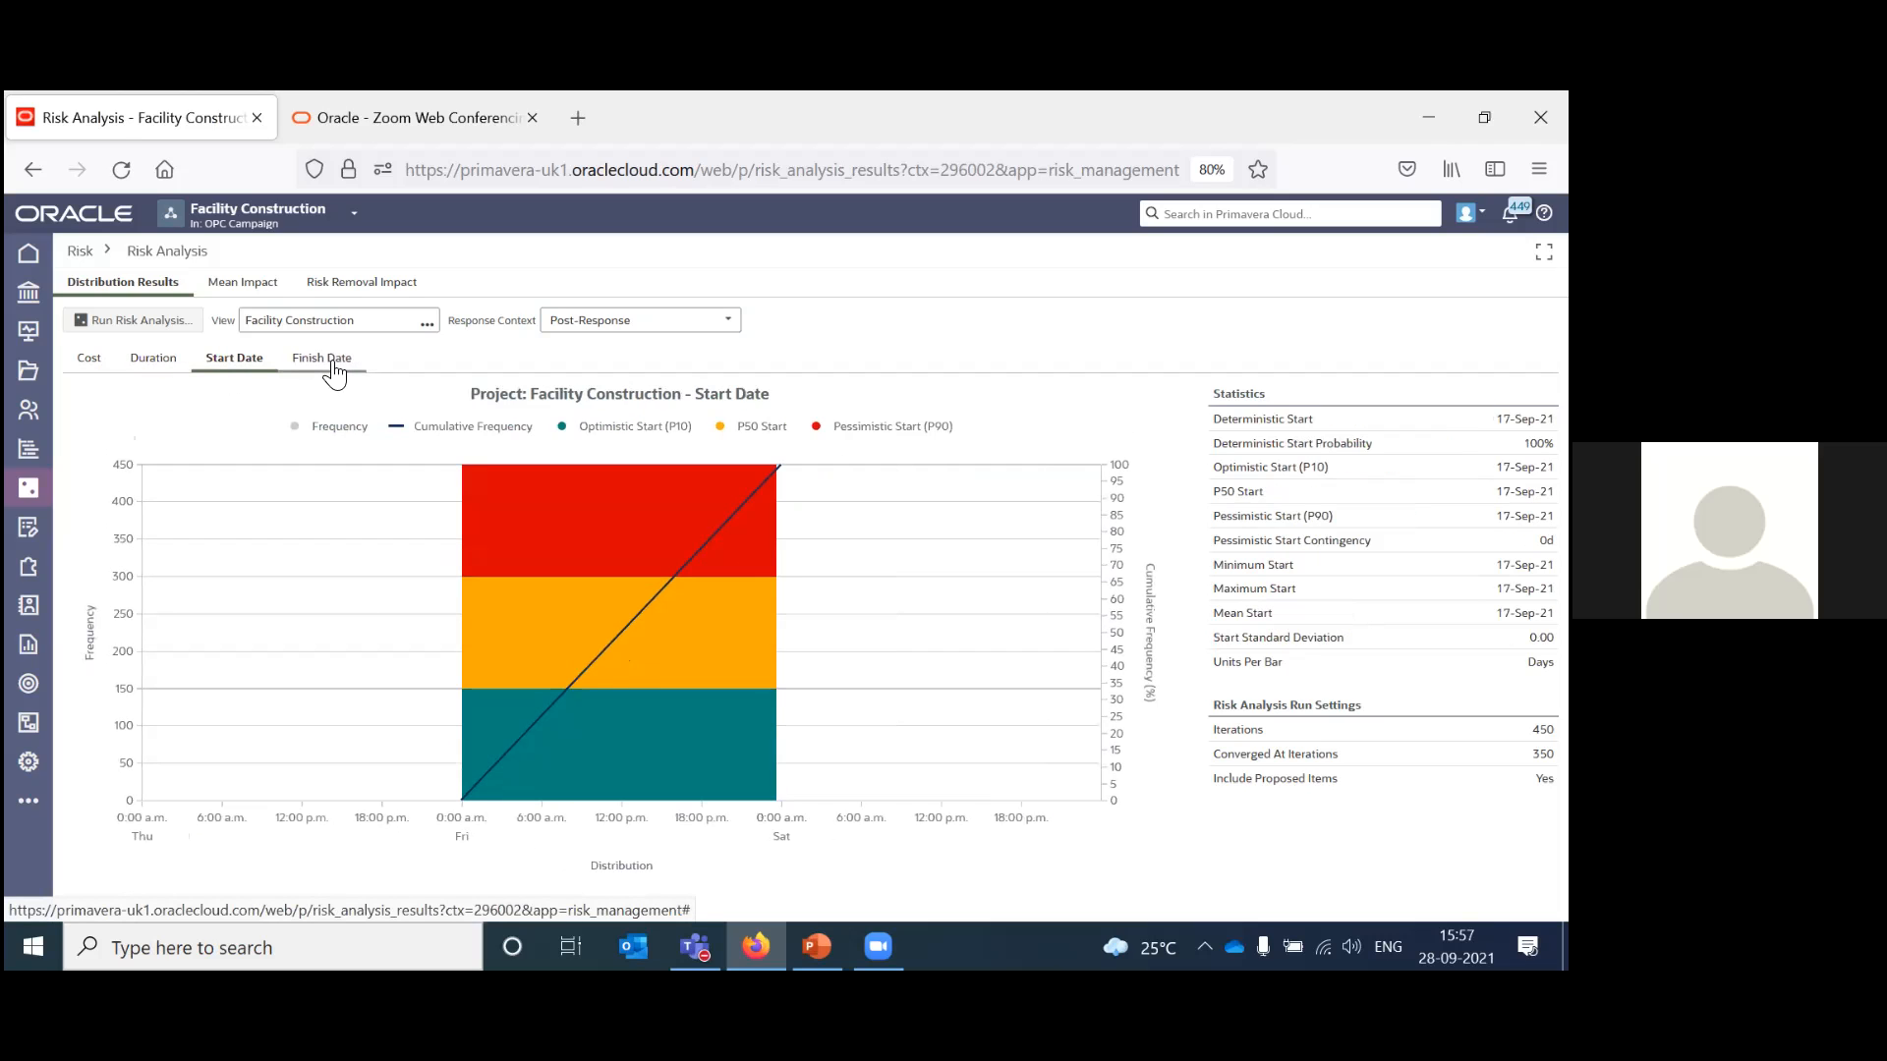
left_click(244, 287)
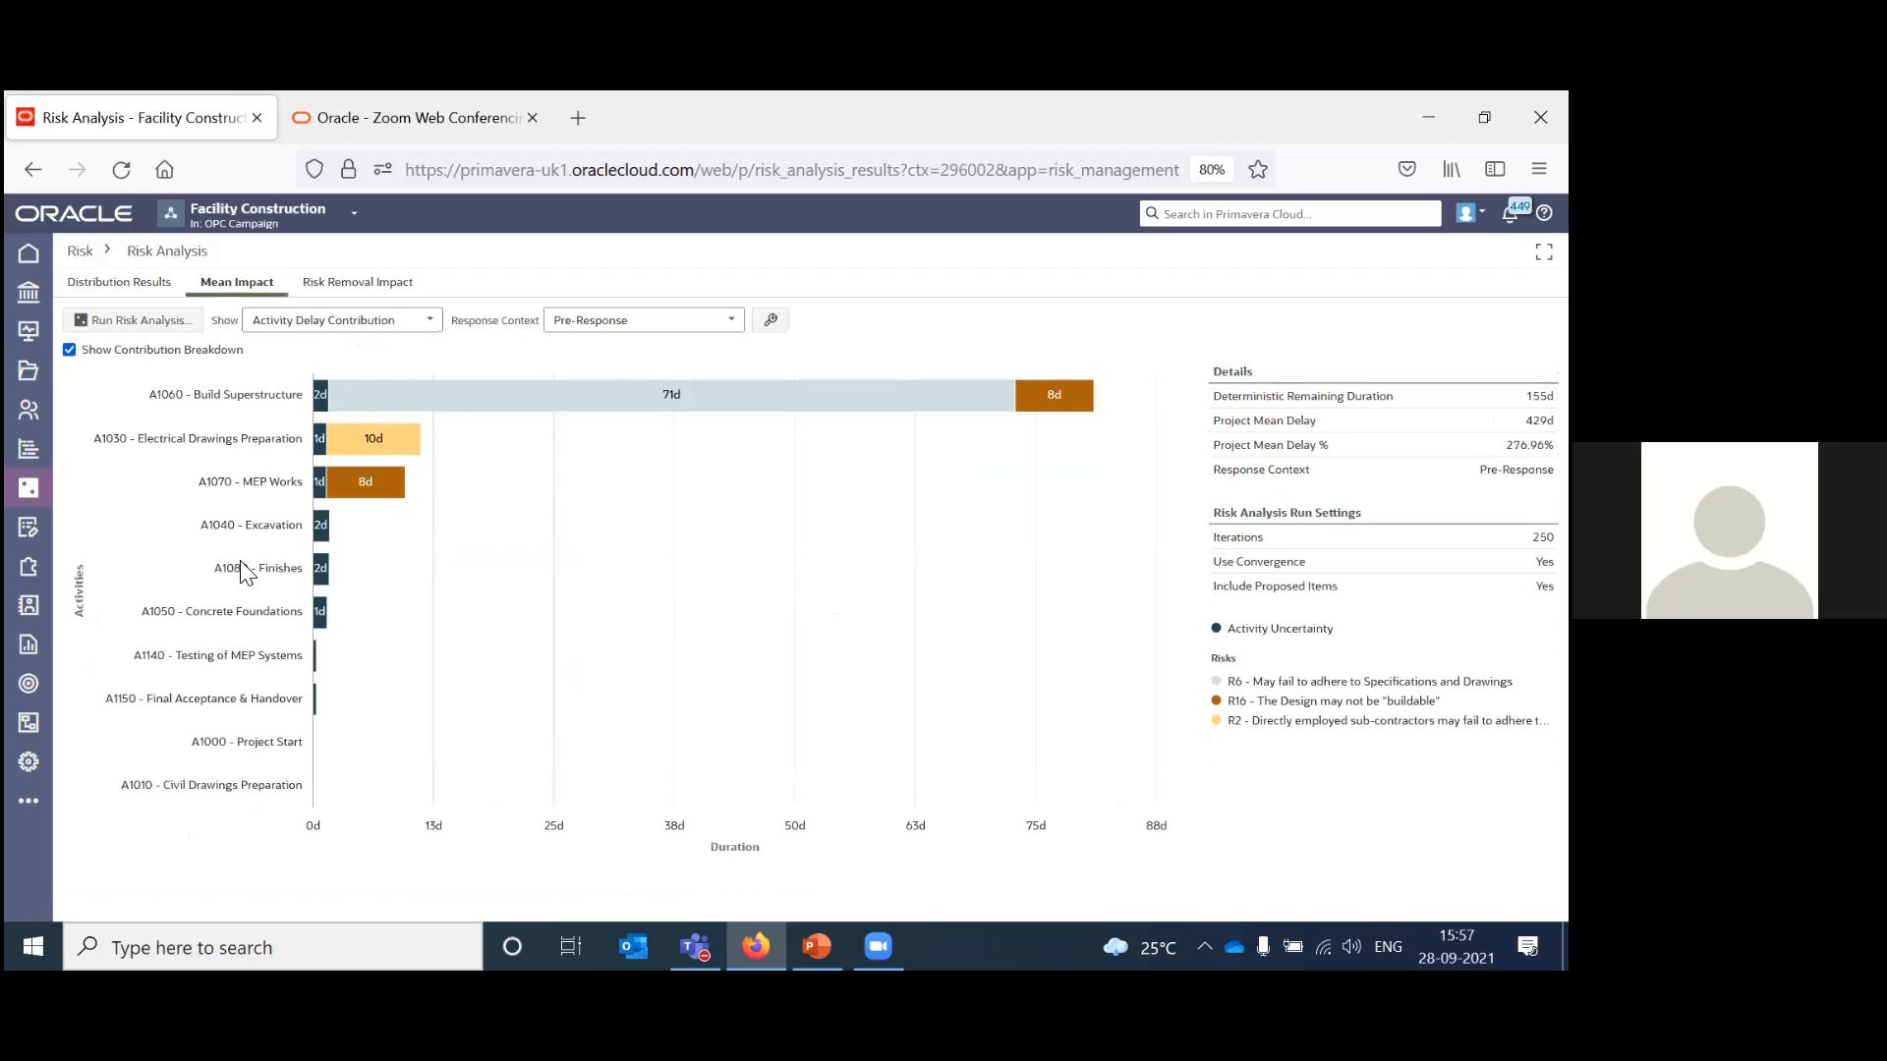
left_click(70, 354)
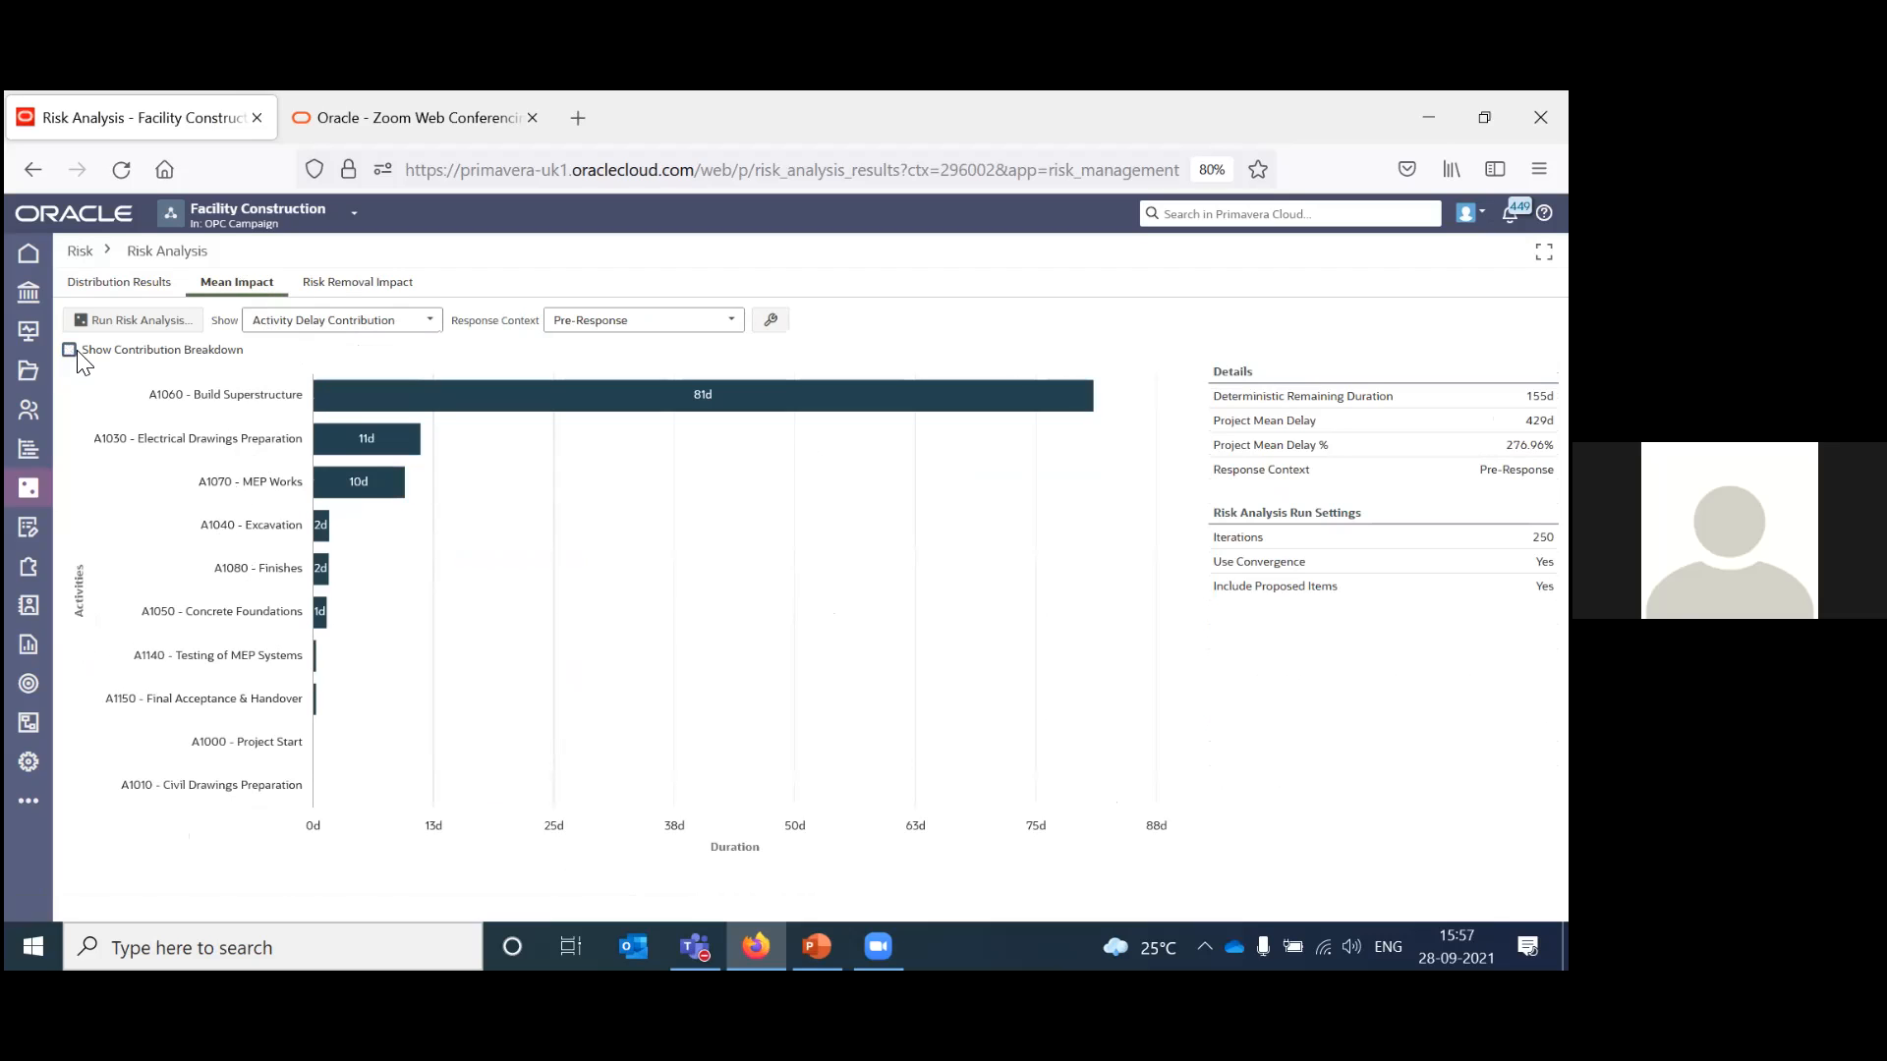
left_click(69, 350)
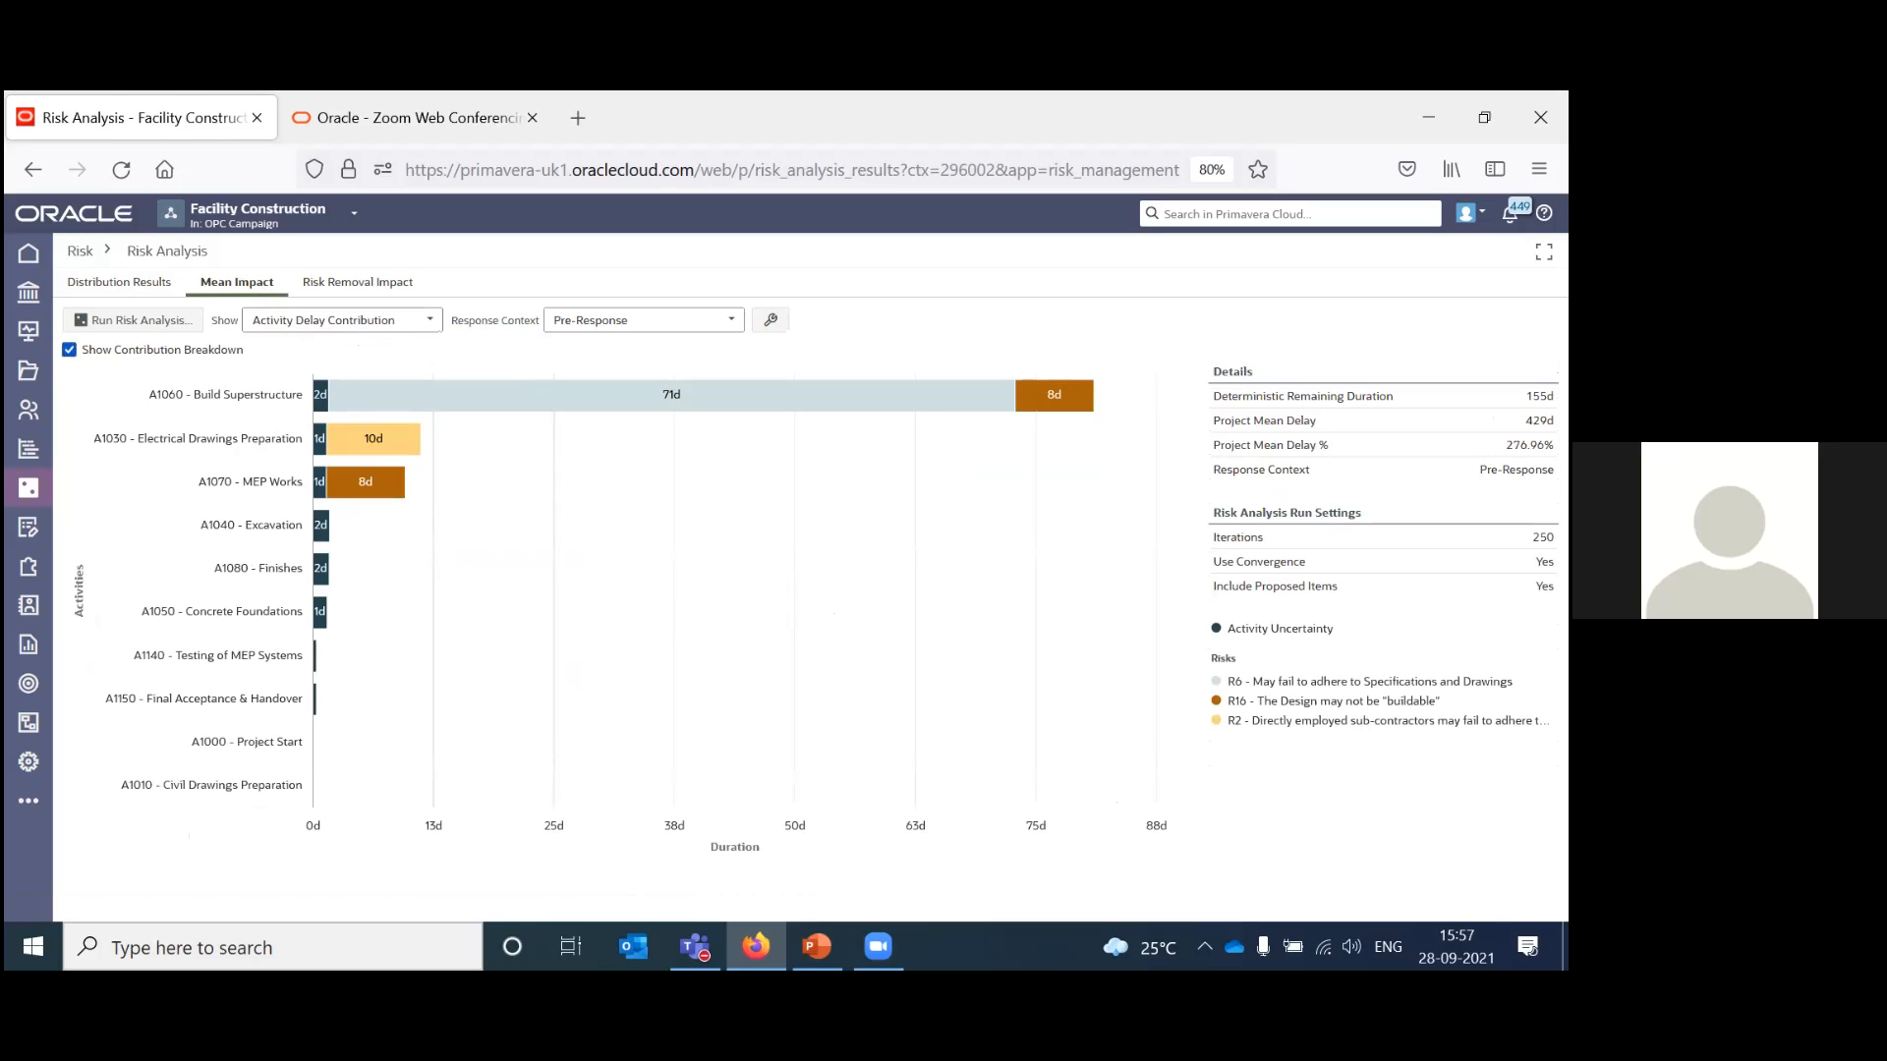
Inspect the risk contributions to the Build Superstructure delay and show the Mean Impact results in the Post-Response context.
mouse_move(393, 406)
mouse_move(669, 418)
left_click(678, 325)
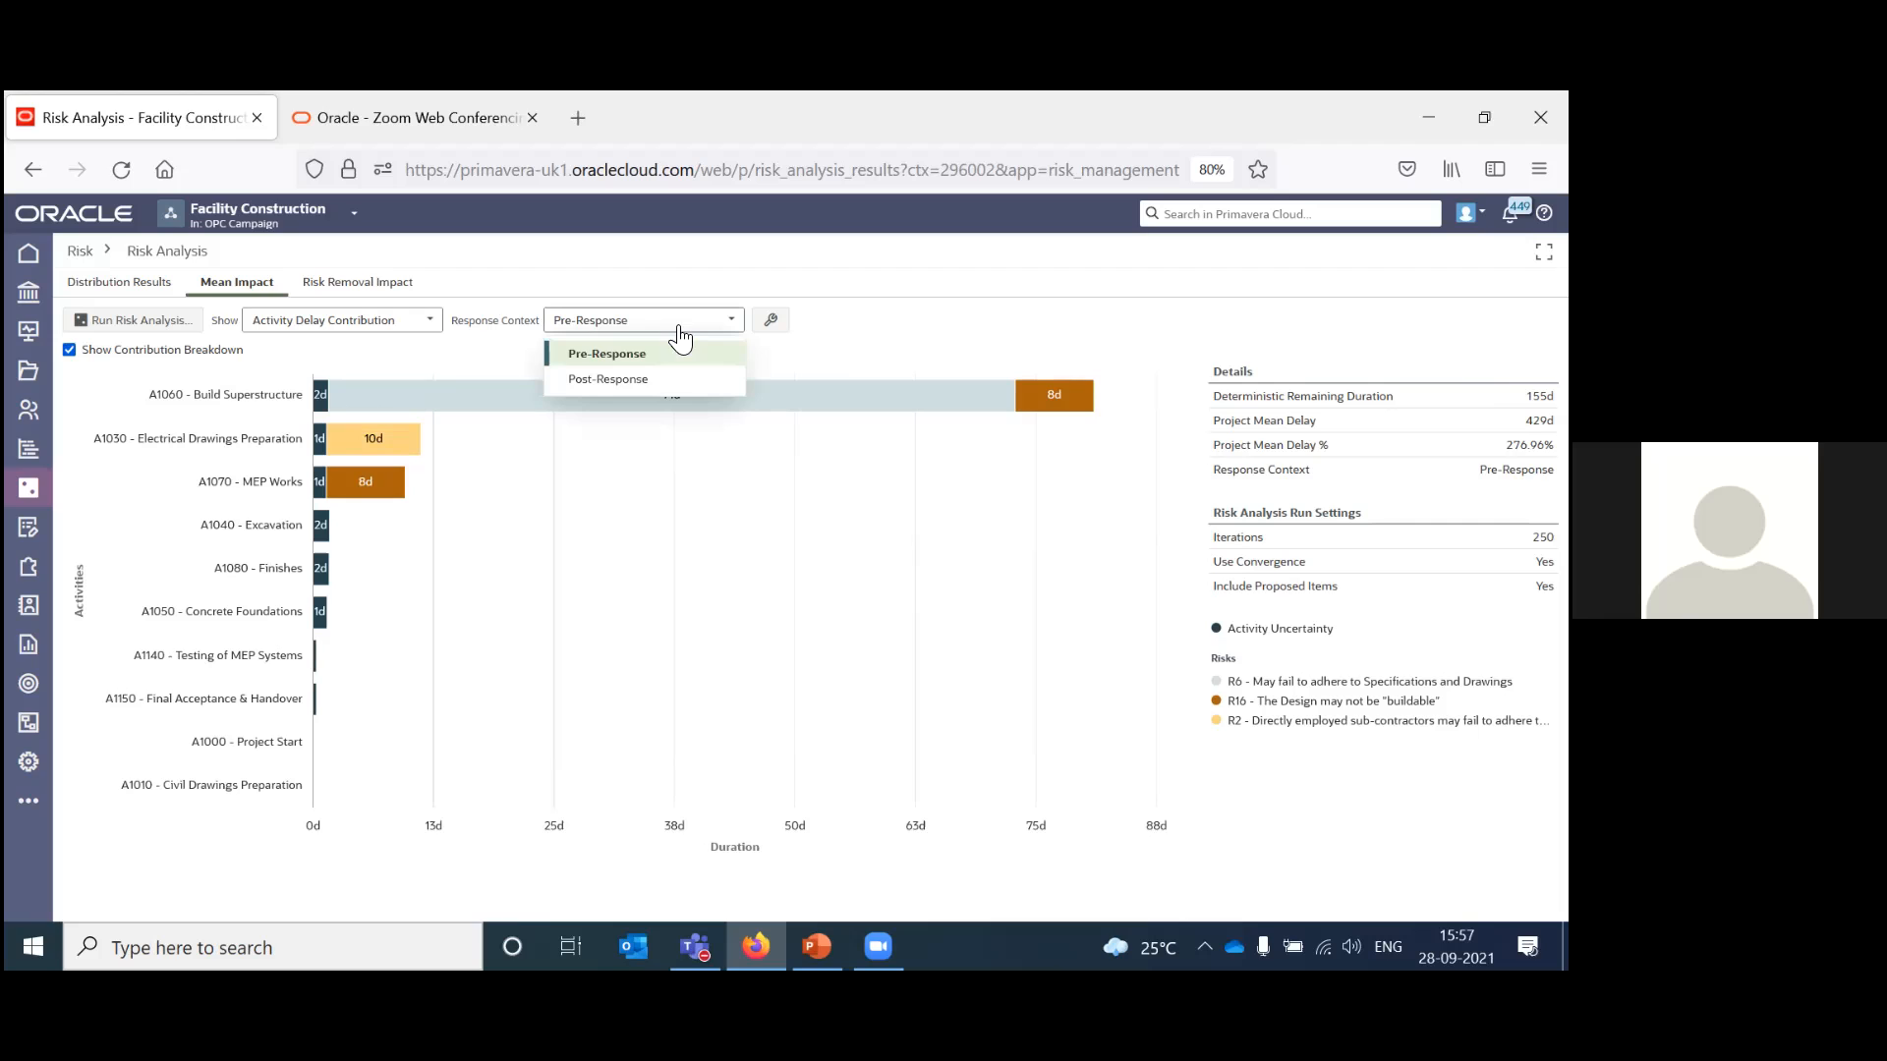
left_click(629, 383)
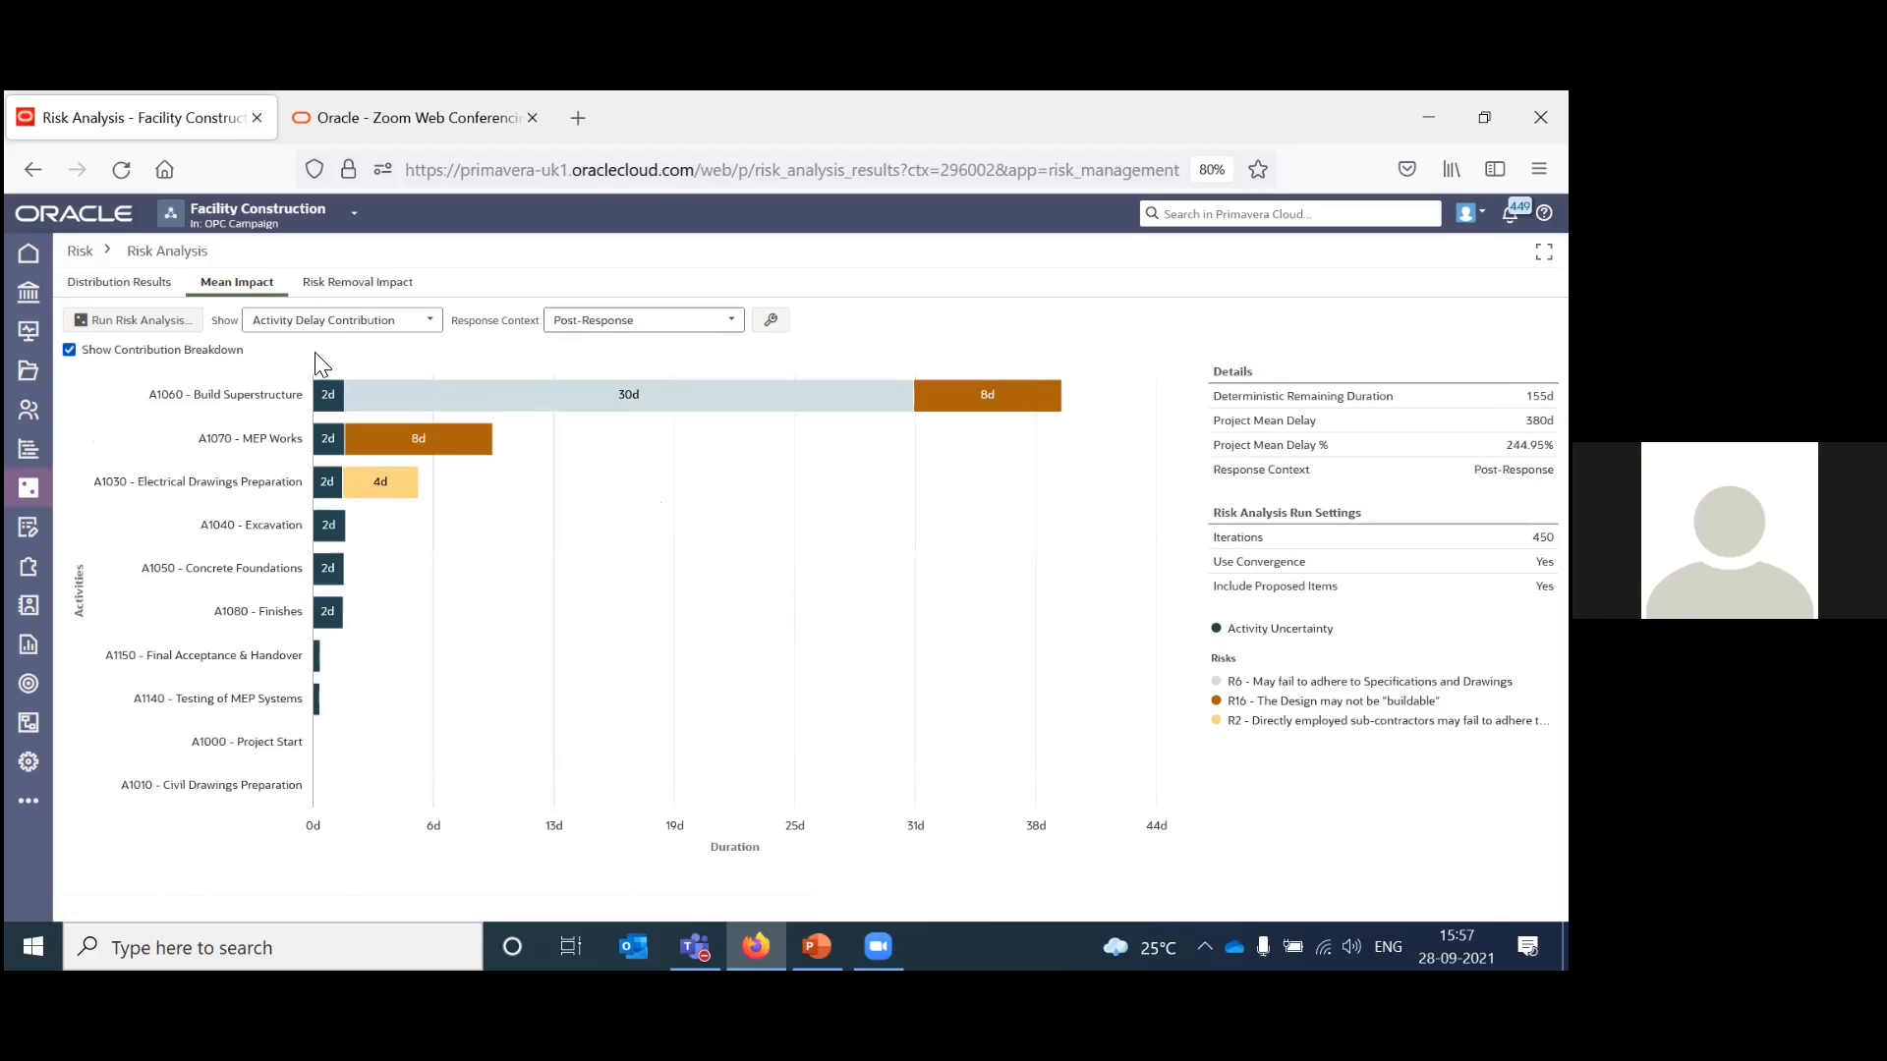
Review the pre-response Risk Removal Impact on the project's finish date and check the available response contexts.
left_click(379, 290)
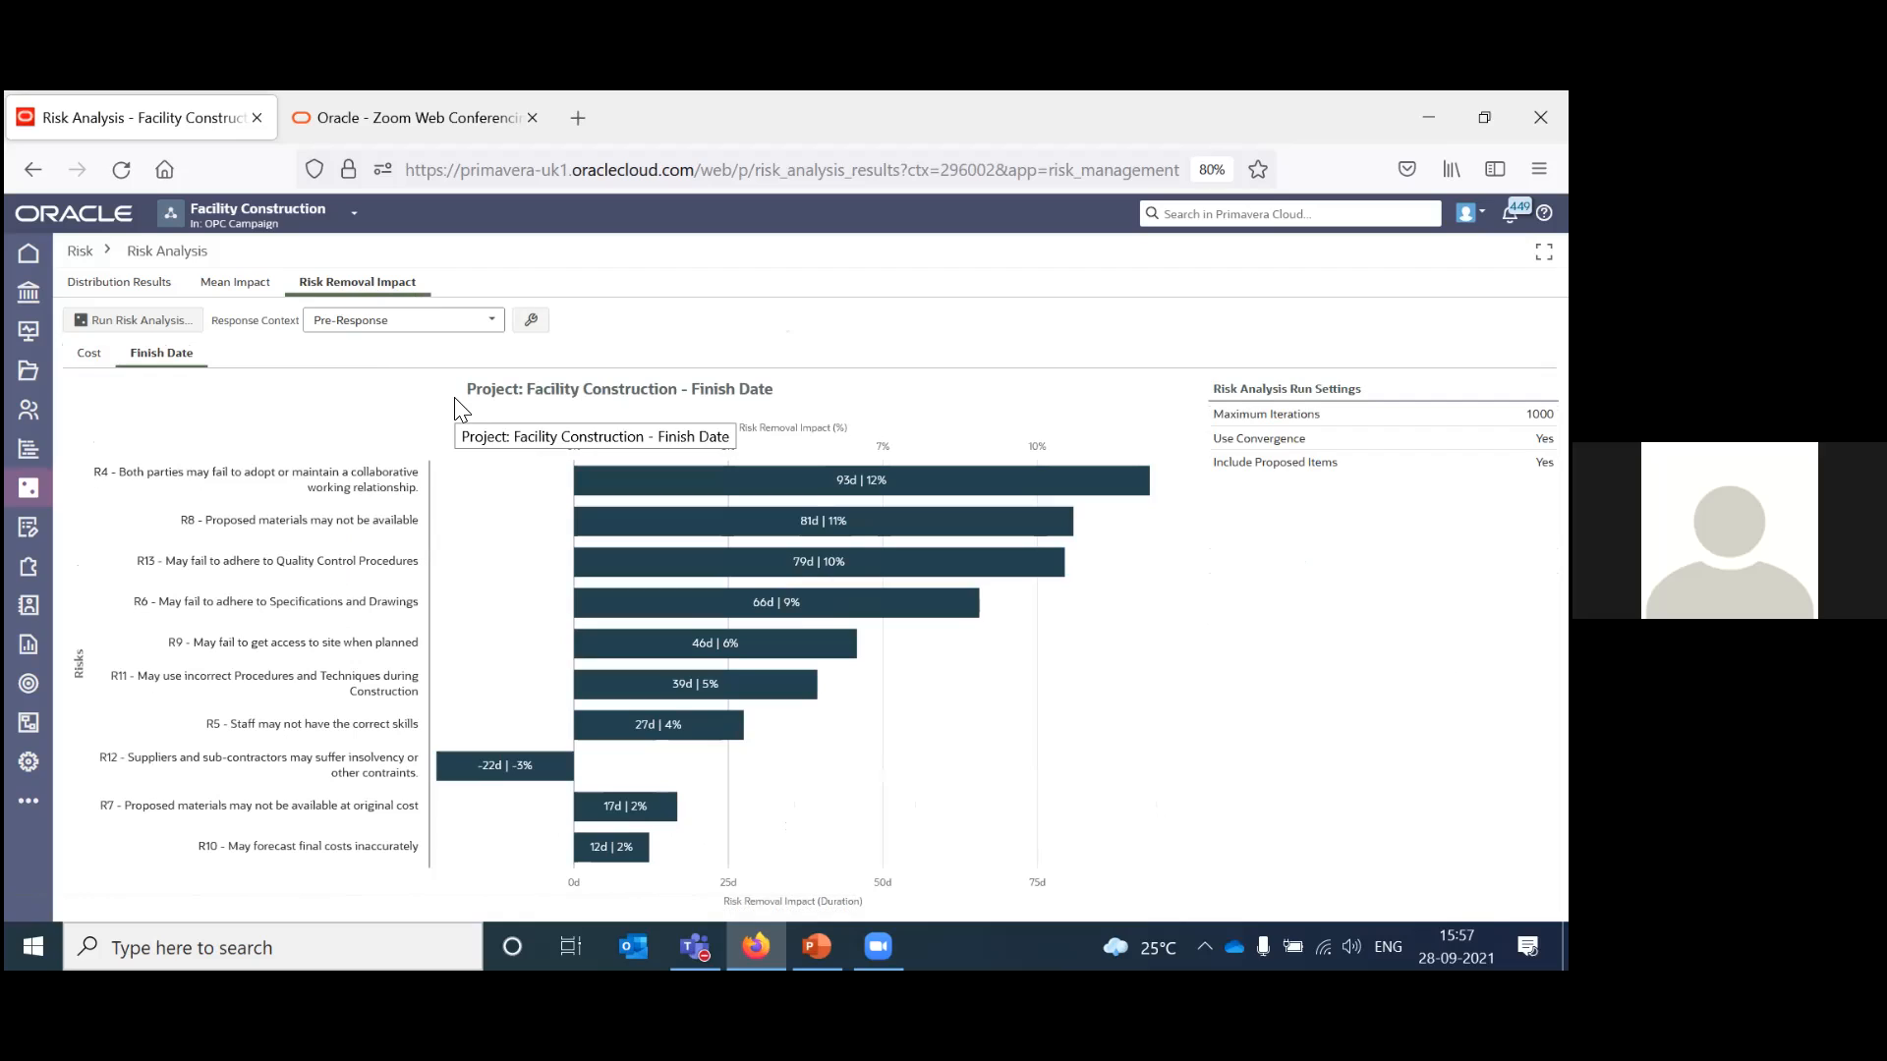
left_click(411, 327)
left_click(754, 333)
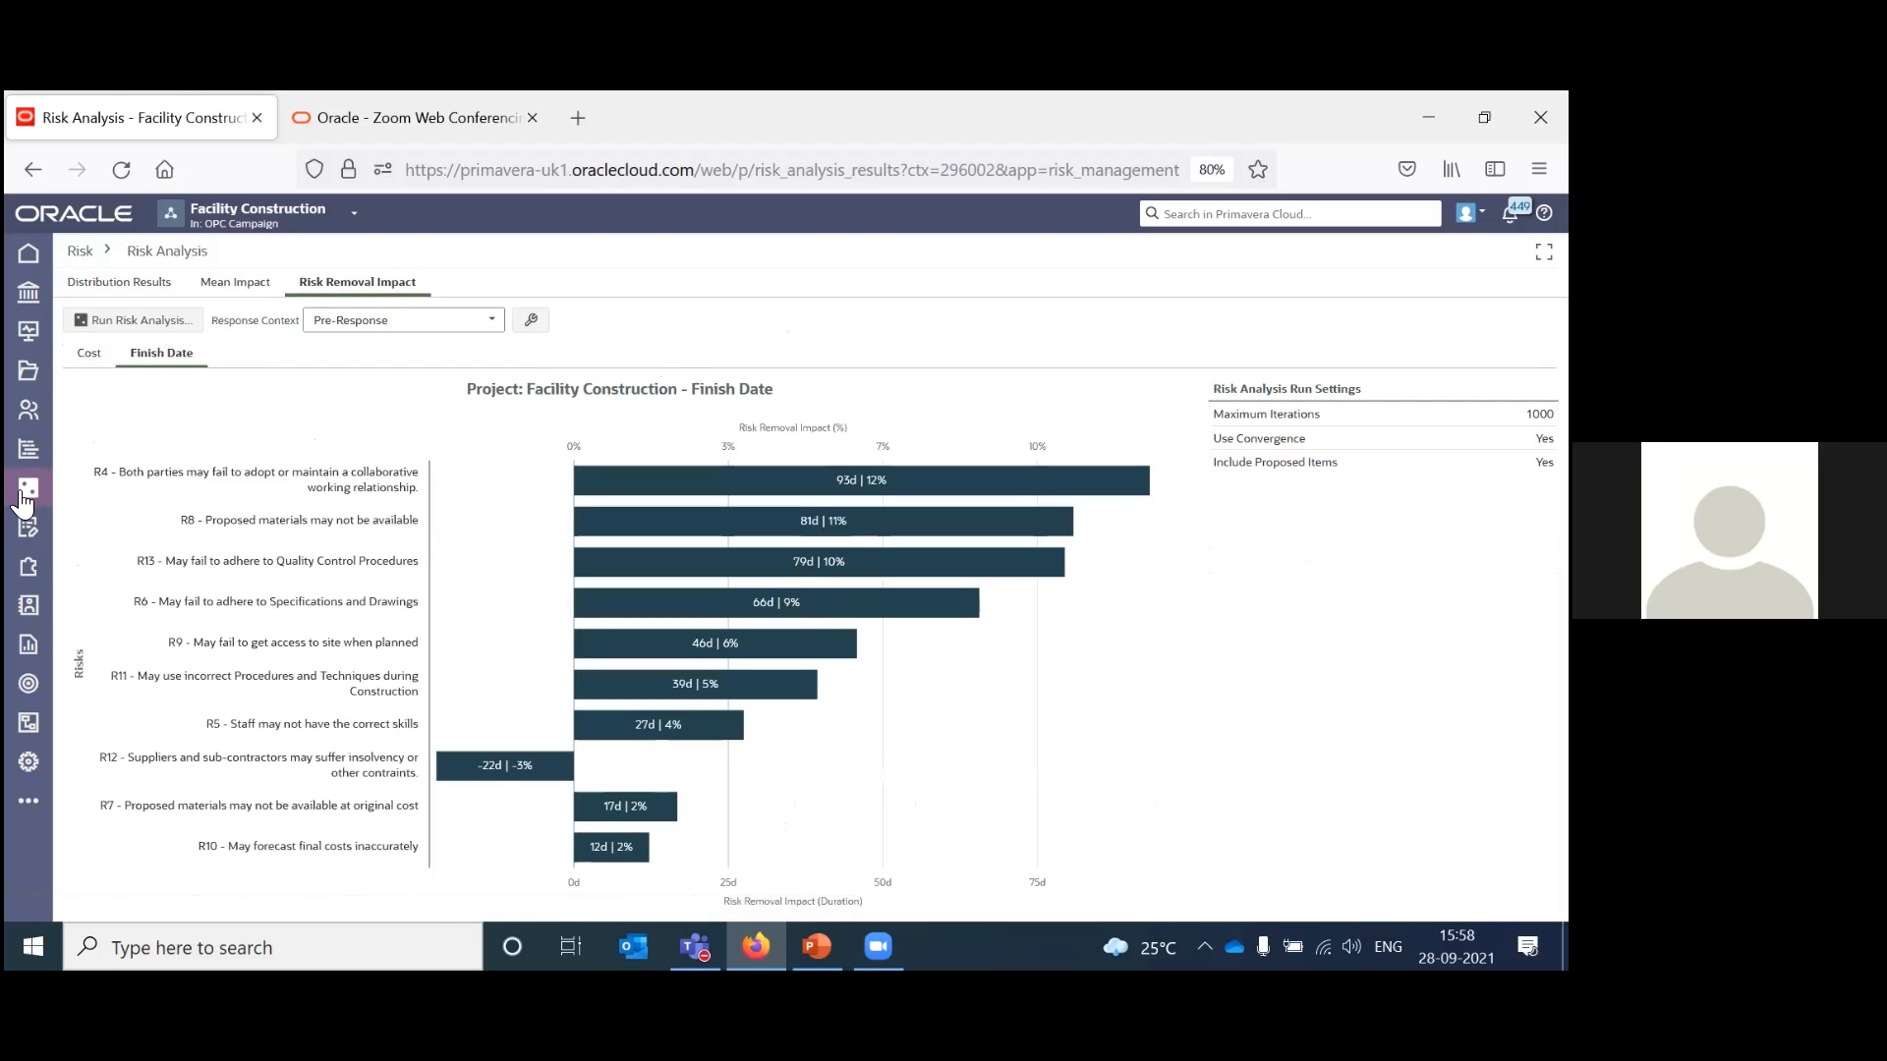
Open the Risk Register's summary view and examine the risk score, risk count, and probability and impact matrices.
mouse_move(28, 491)
left_click(82, 544)
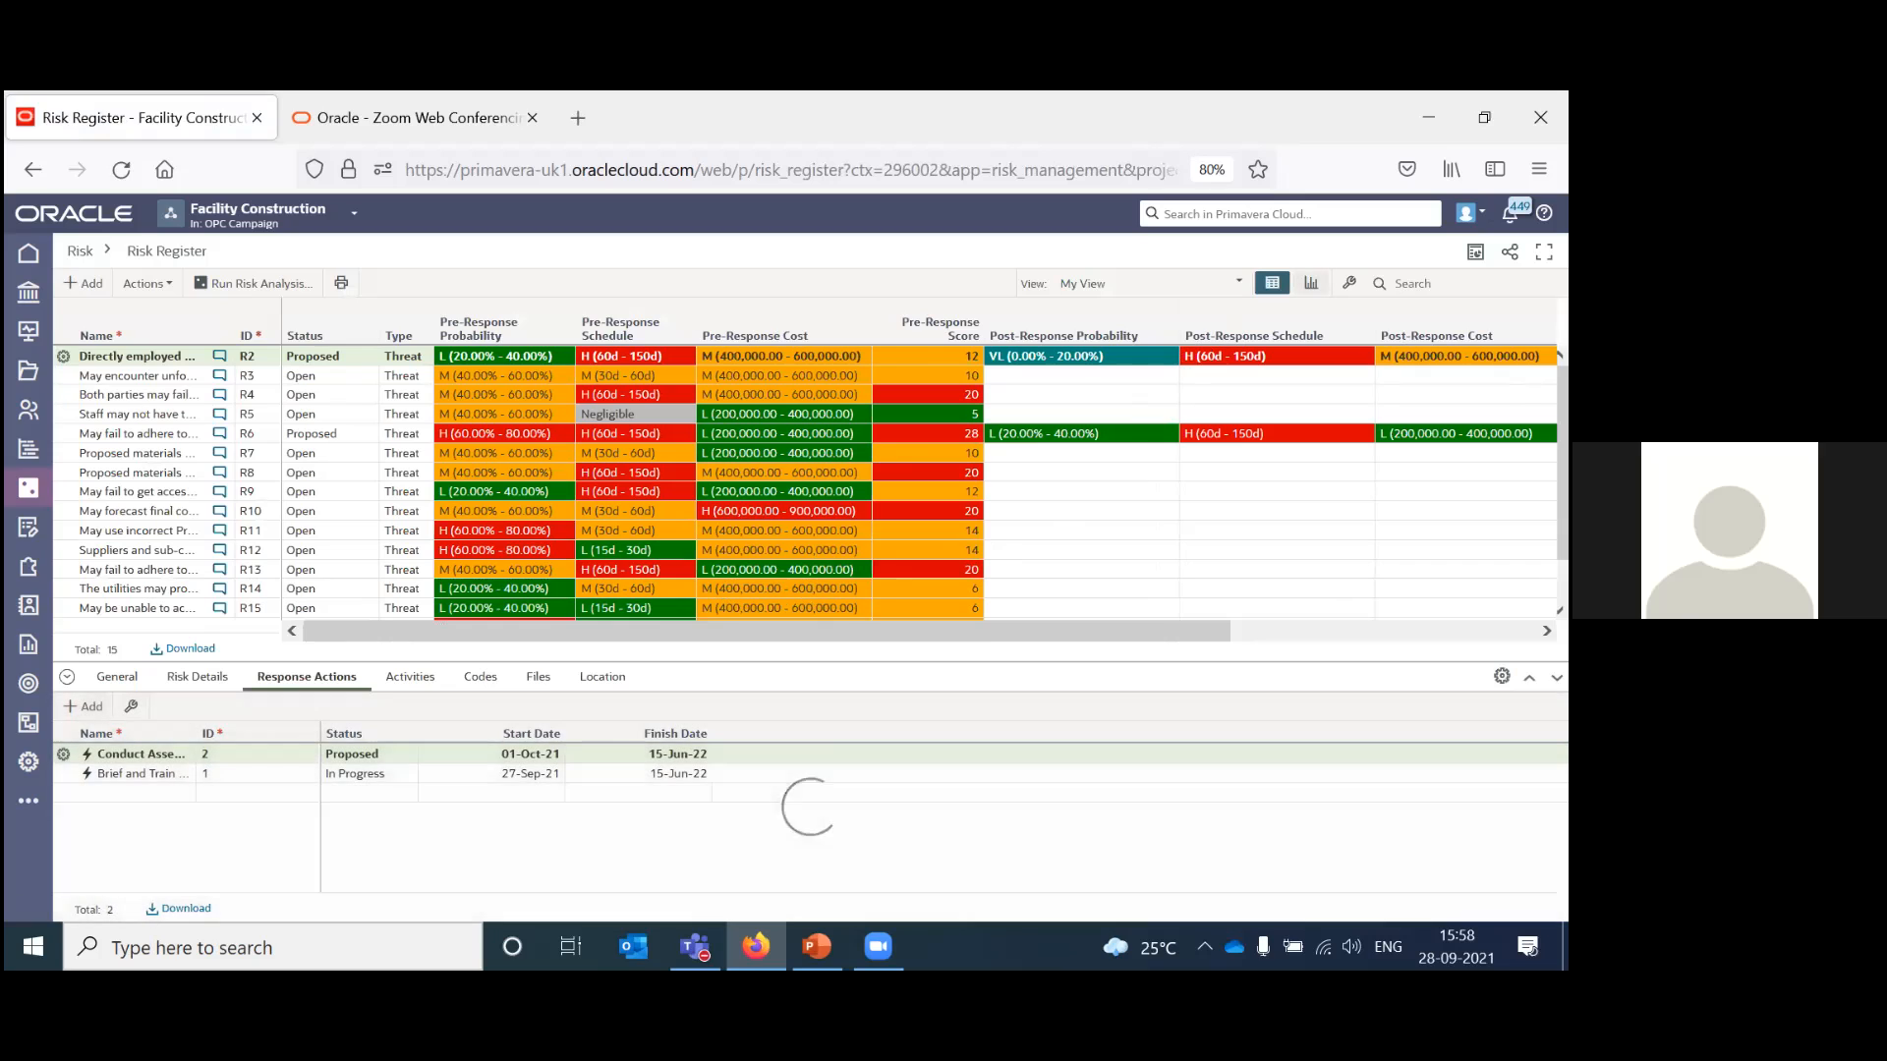
left_click(1311, 283)
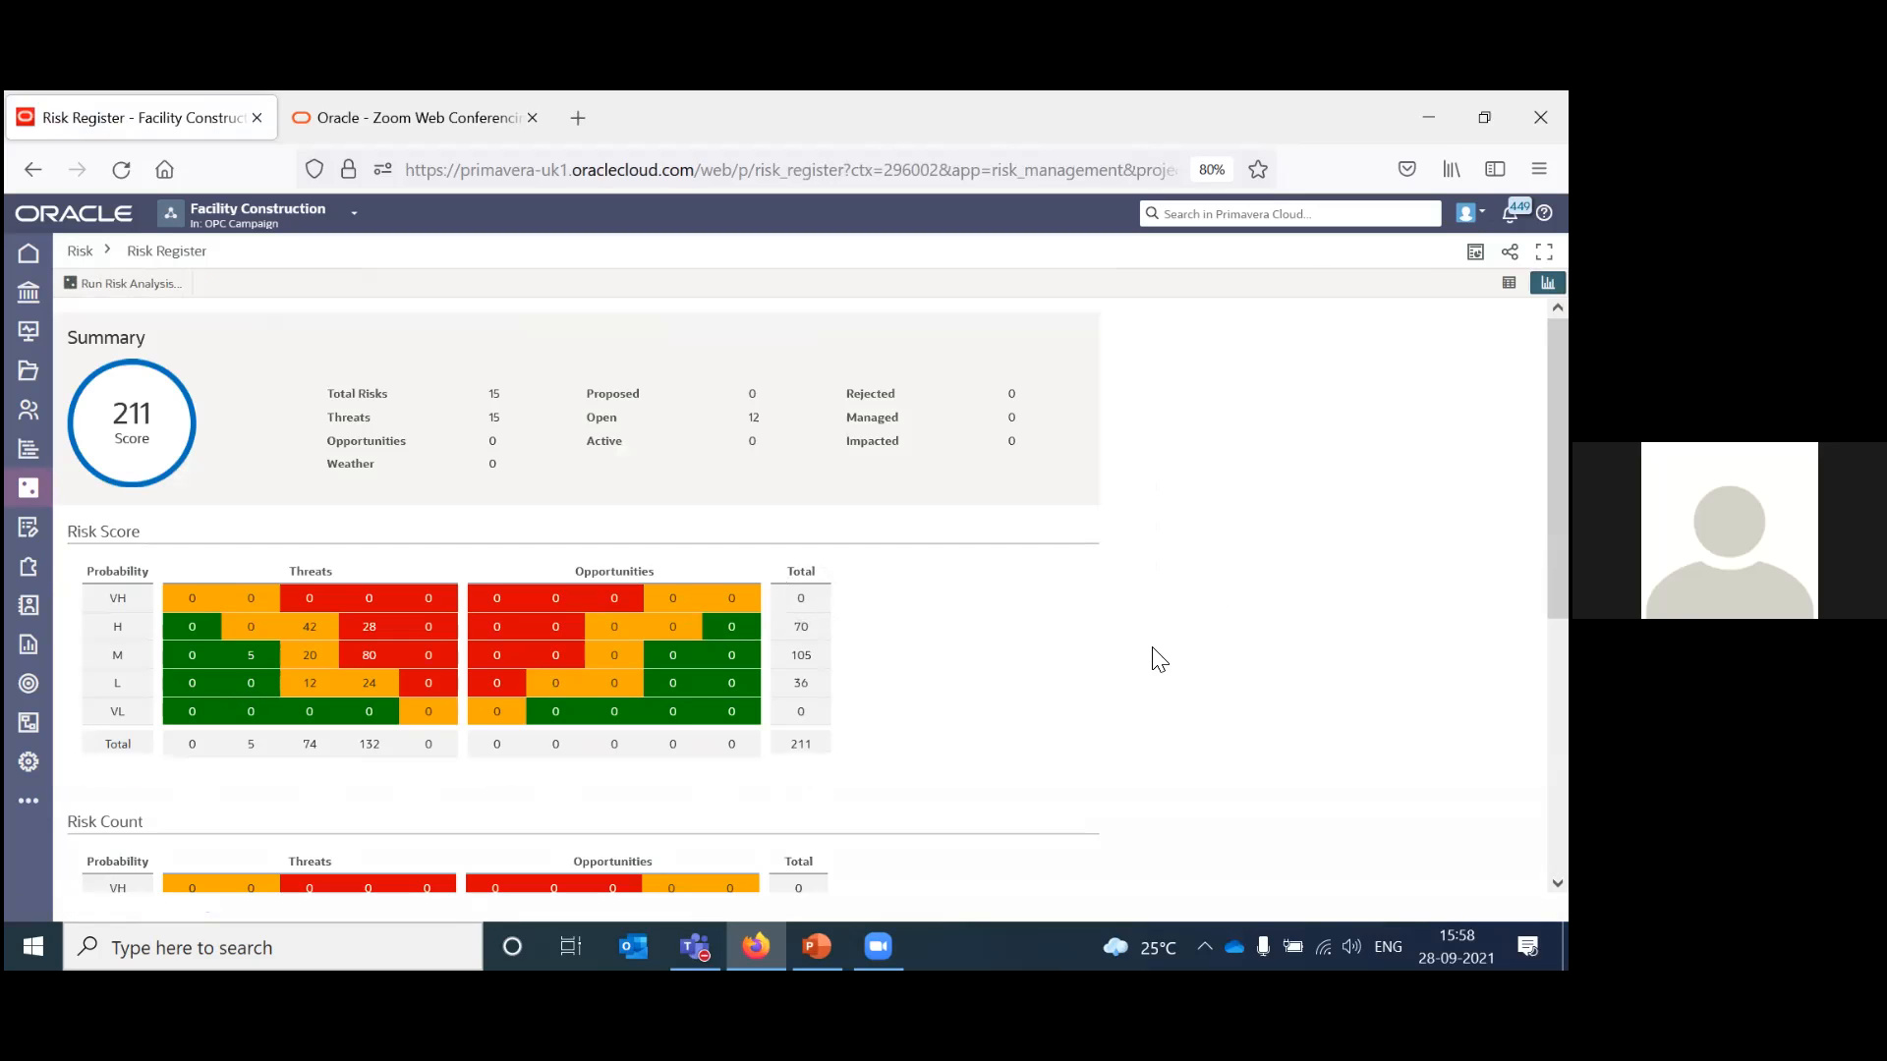
scroll(1156, 659, "down", 4)
scroll(1179, 687, "up", 4)
scroll(1182, 699, "down", 2)
scroll(1182, 703, "down", 3)
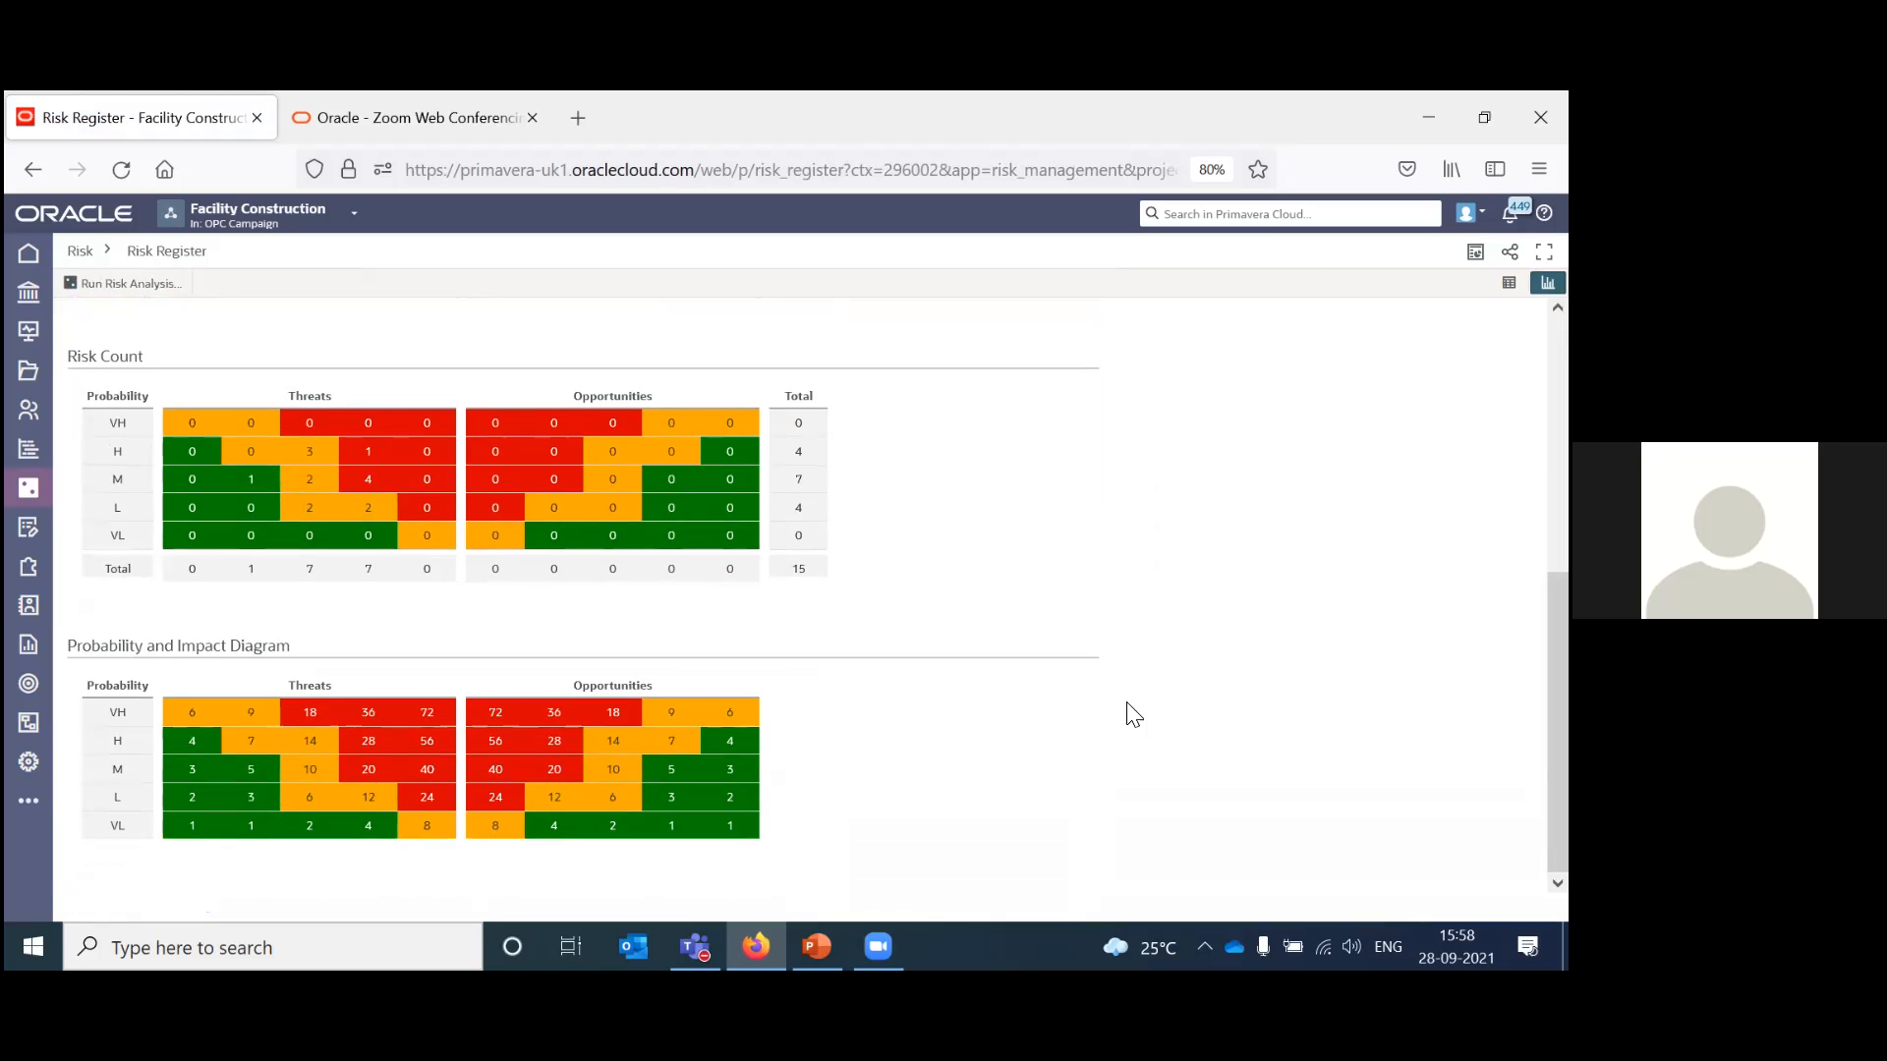
scroll(1039, 782, "up", 5)
scroll(1040, 782, "up", 1)
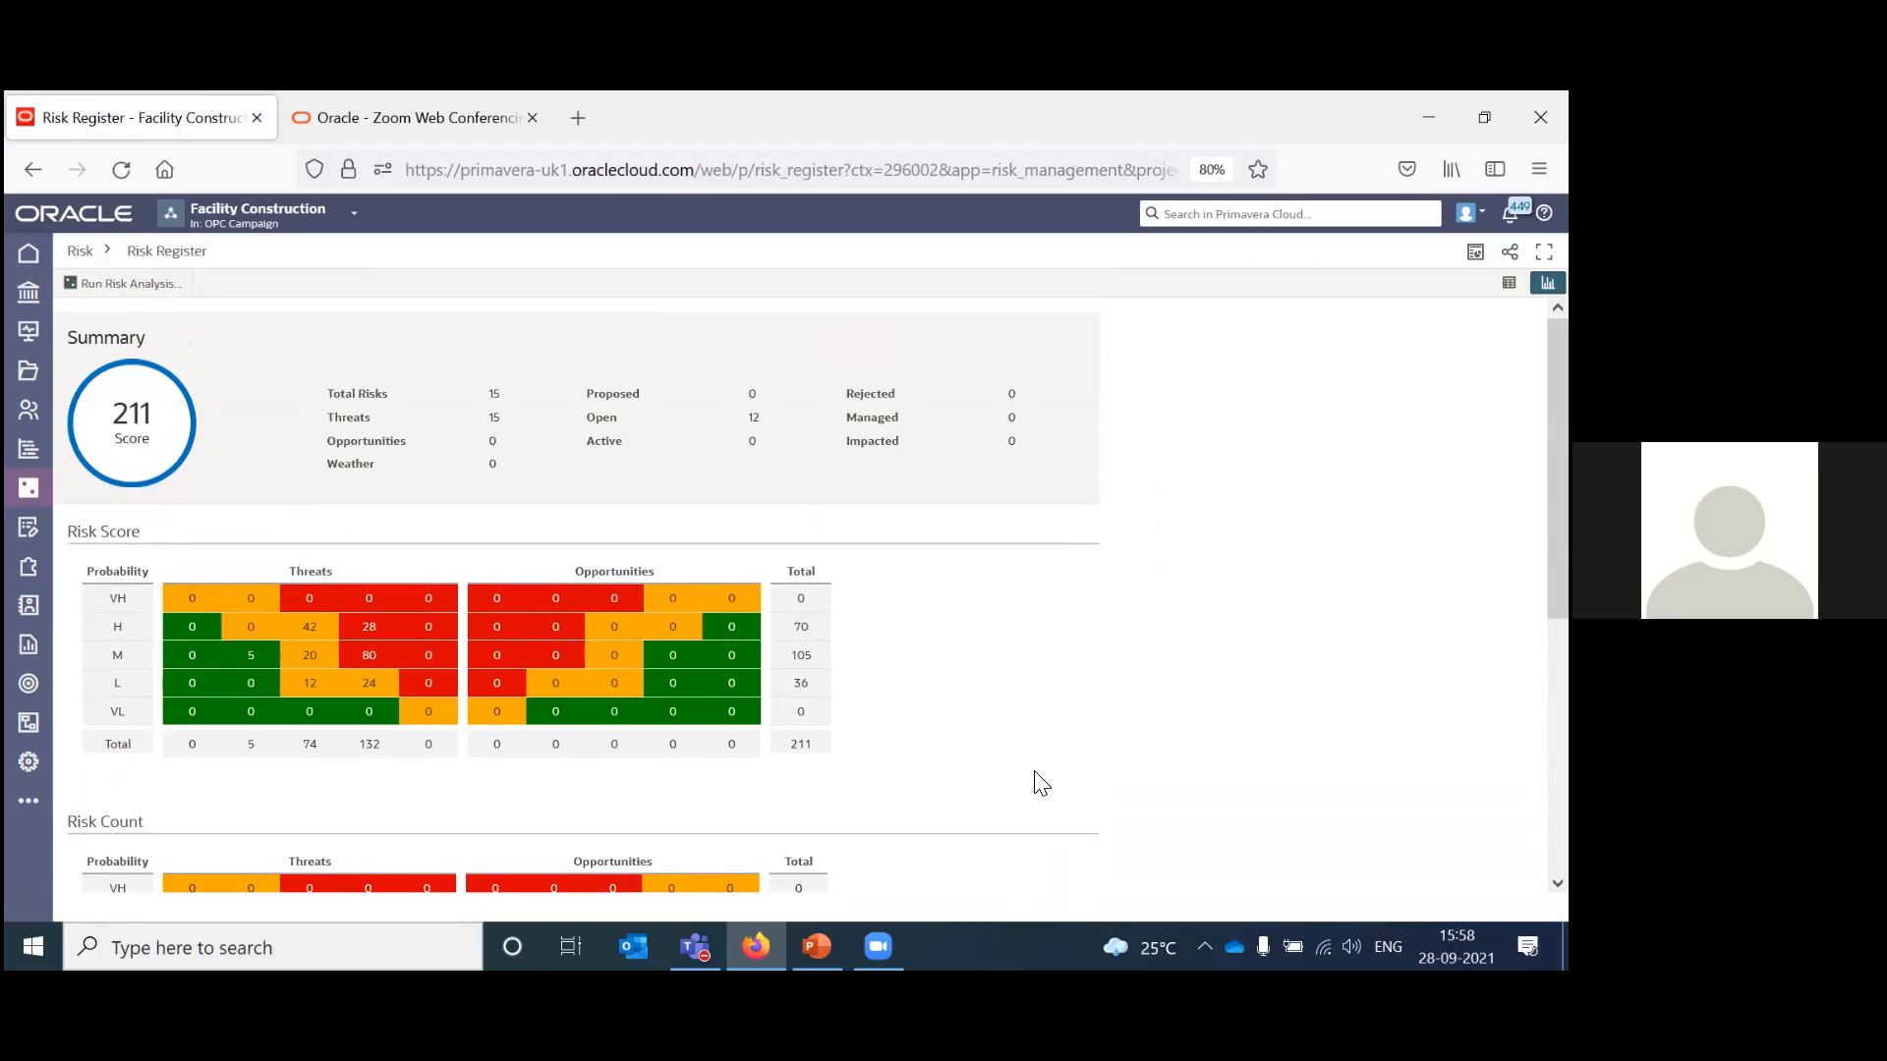
Switch to PowerPoint, advance to the Optimising the Schedule slide, and return to Primavera Cloud.
key("alt+Tab")
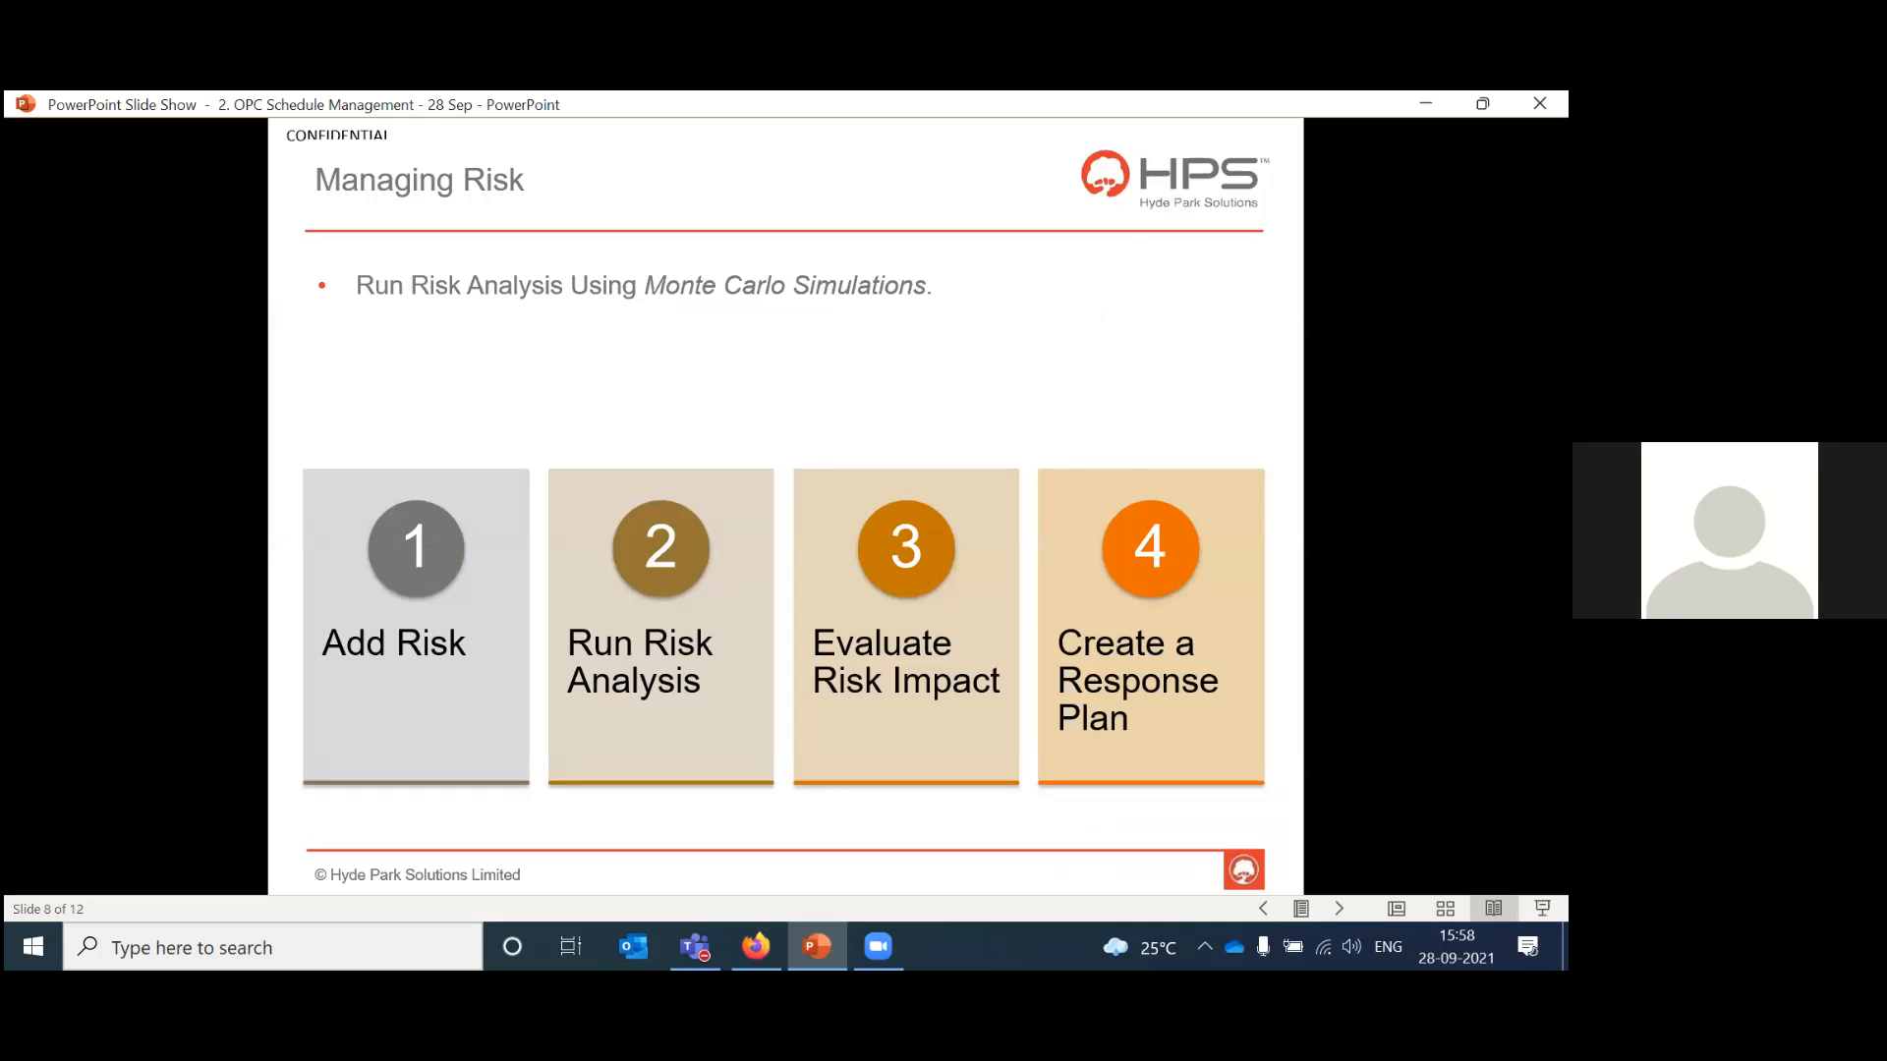
key("Right")
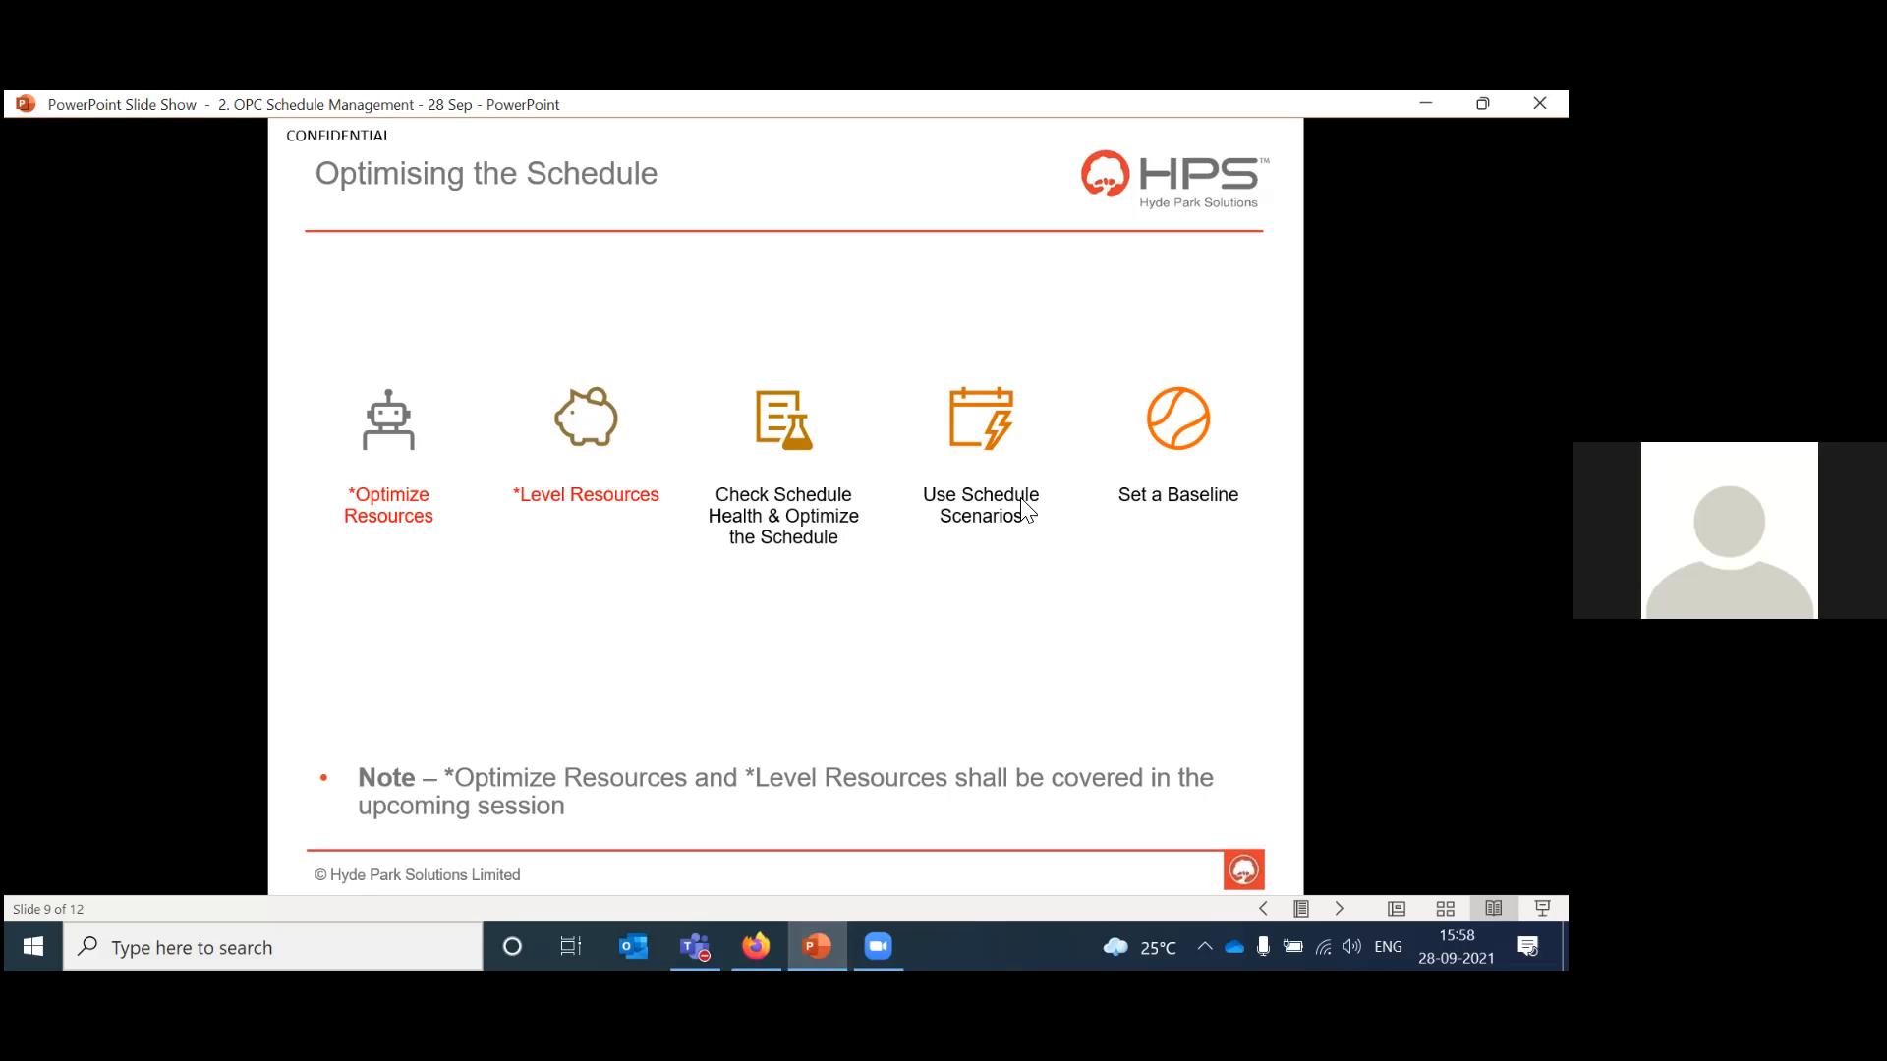
key("alt+Tab")
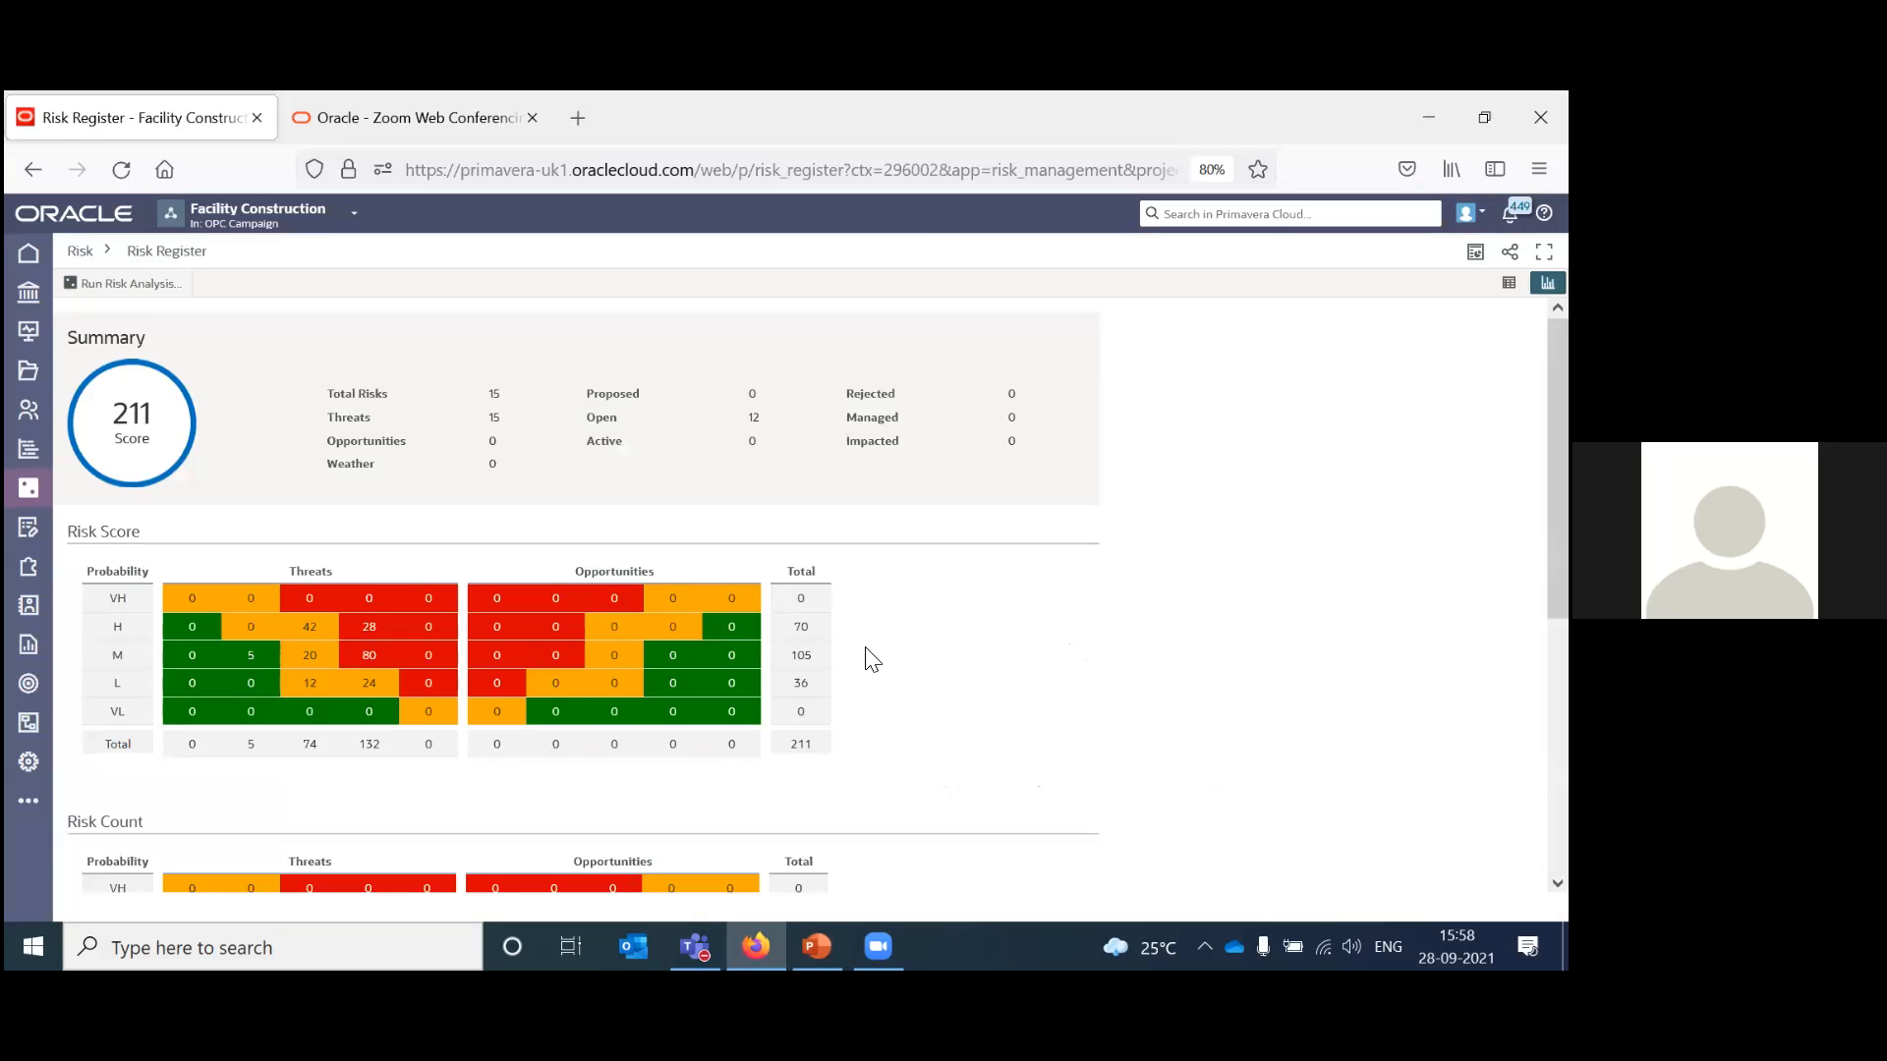
Open the project's Activities, show the Schedule Health Score, and review the activities identified by the Open Ends check.
mouse_move(28, 449)
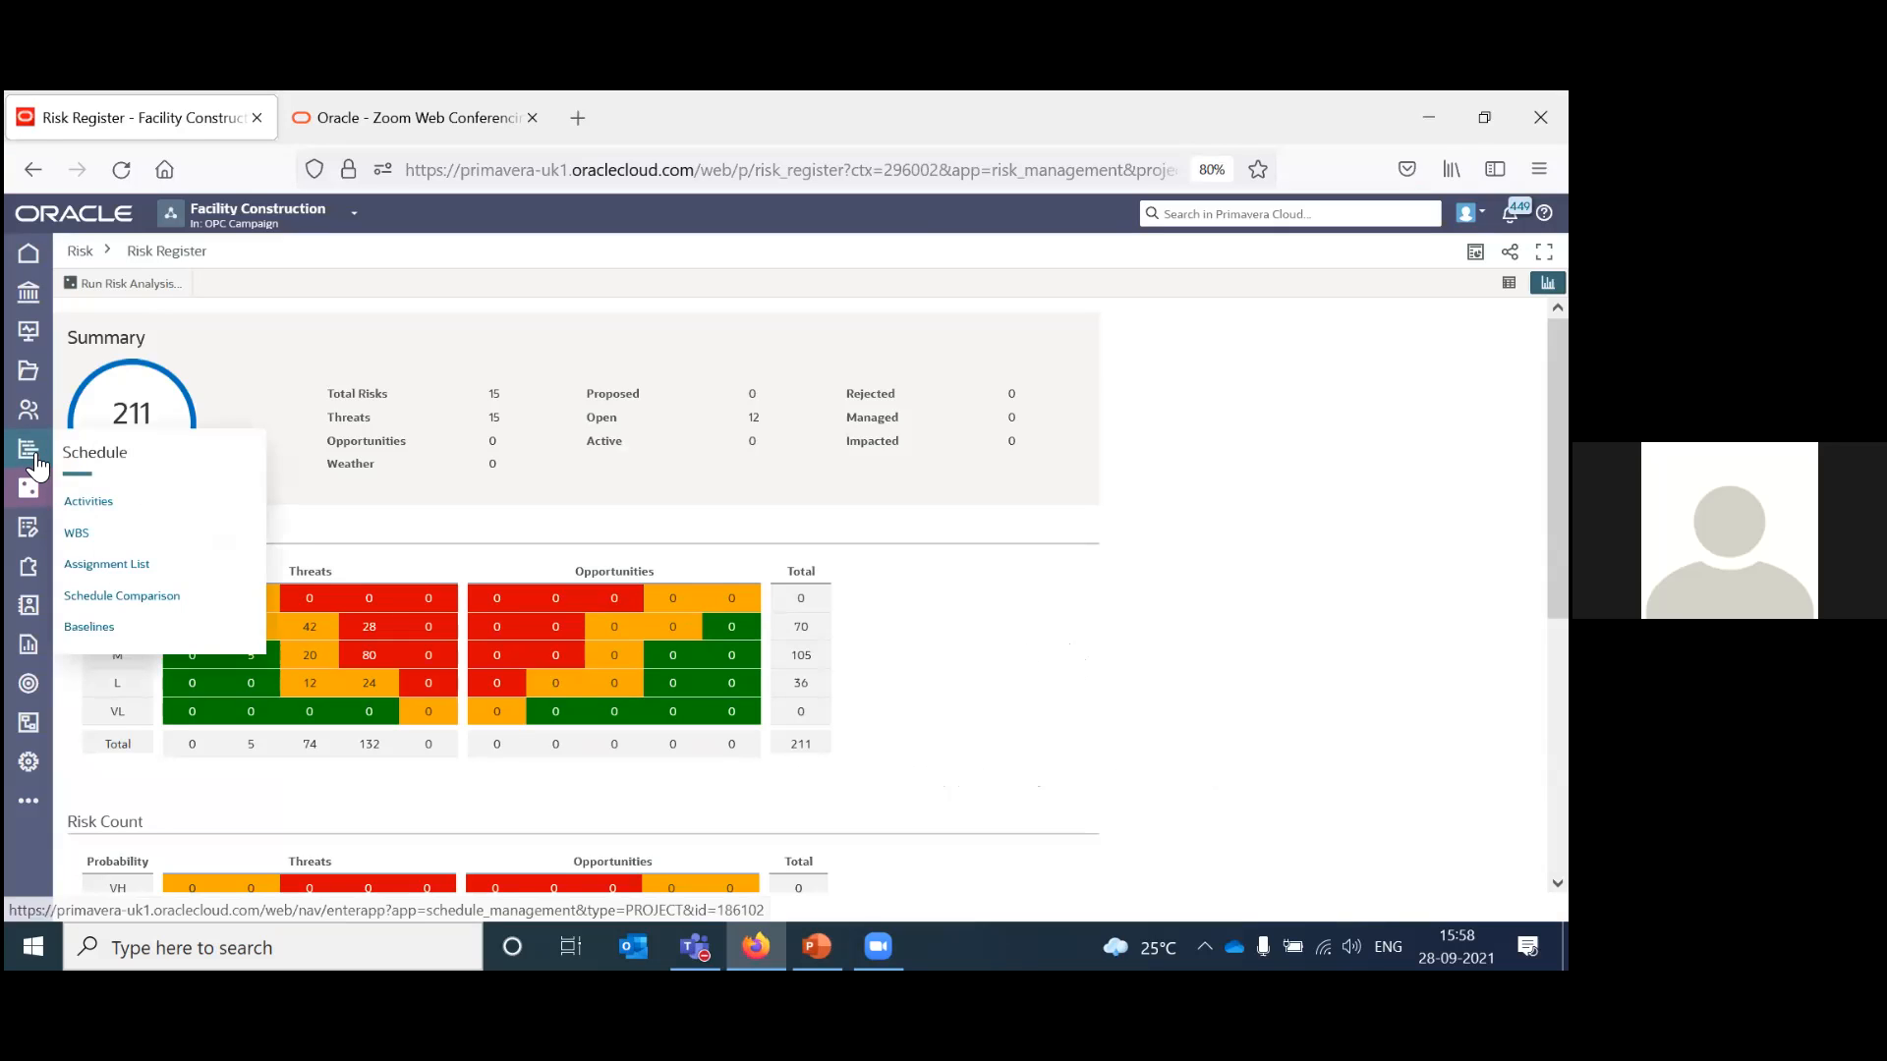
left_click(91, 502)
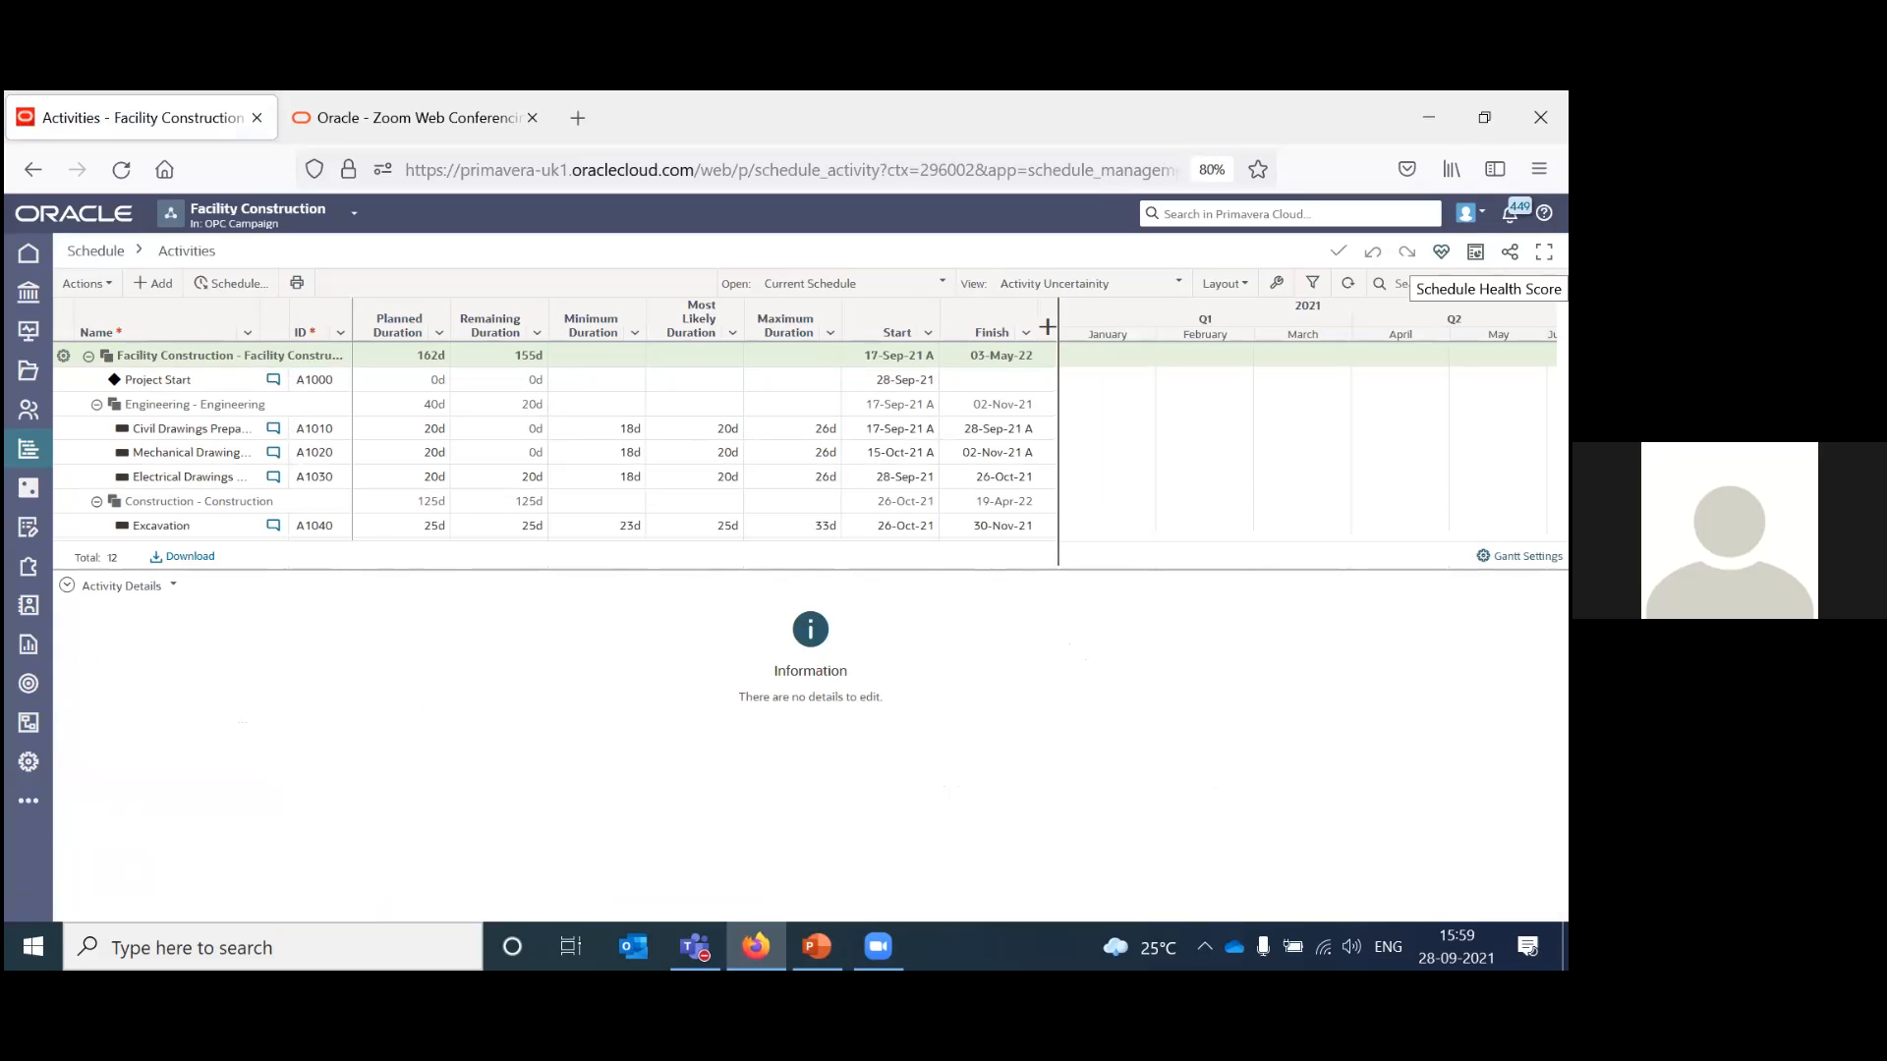
left_click(1441, 253)
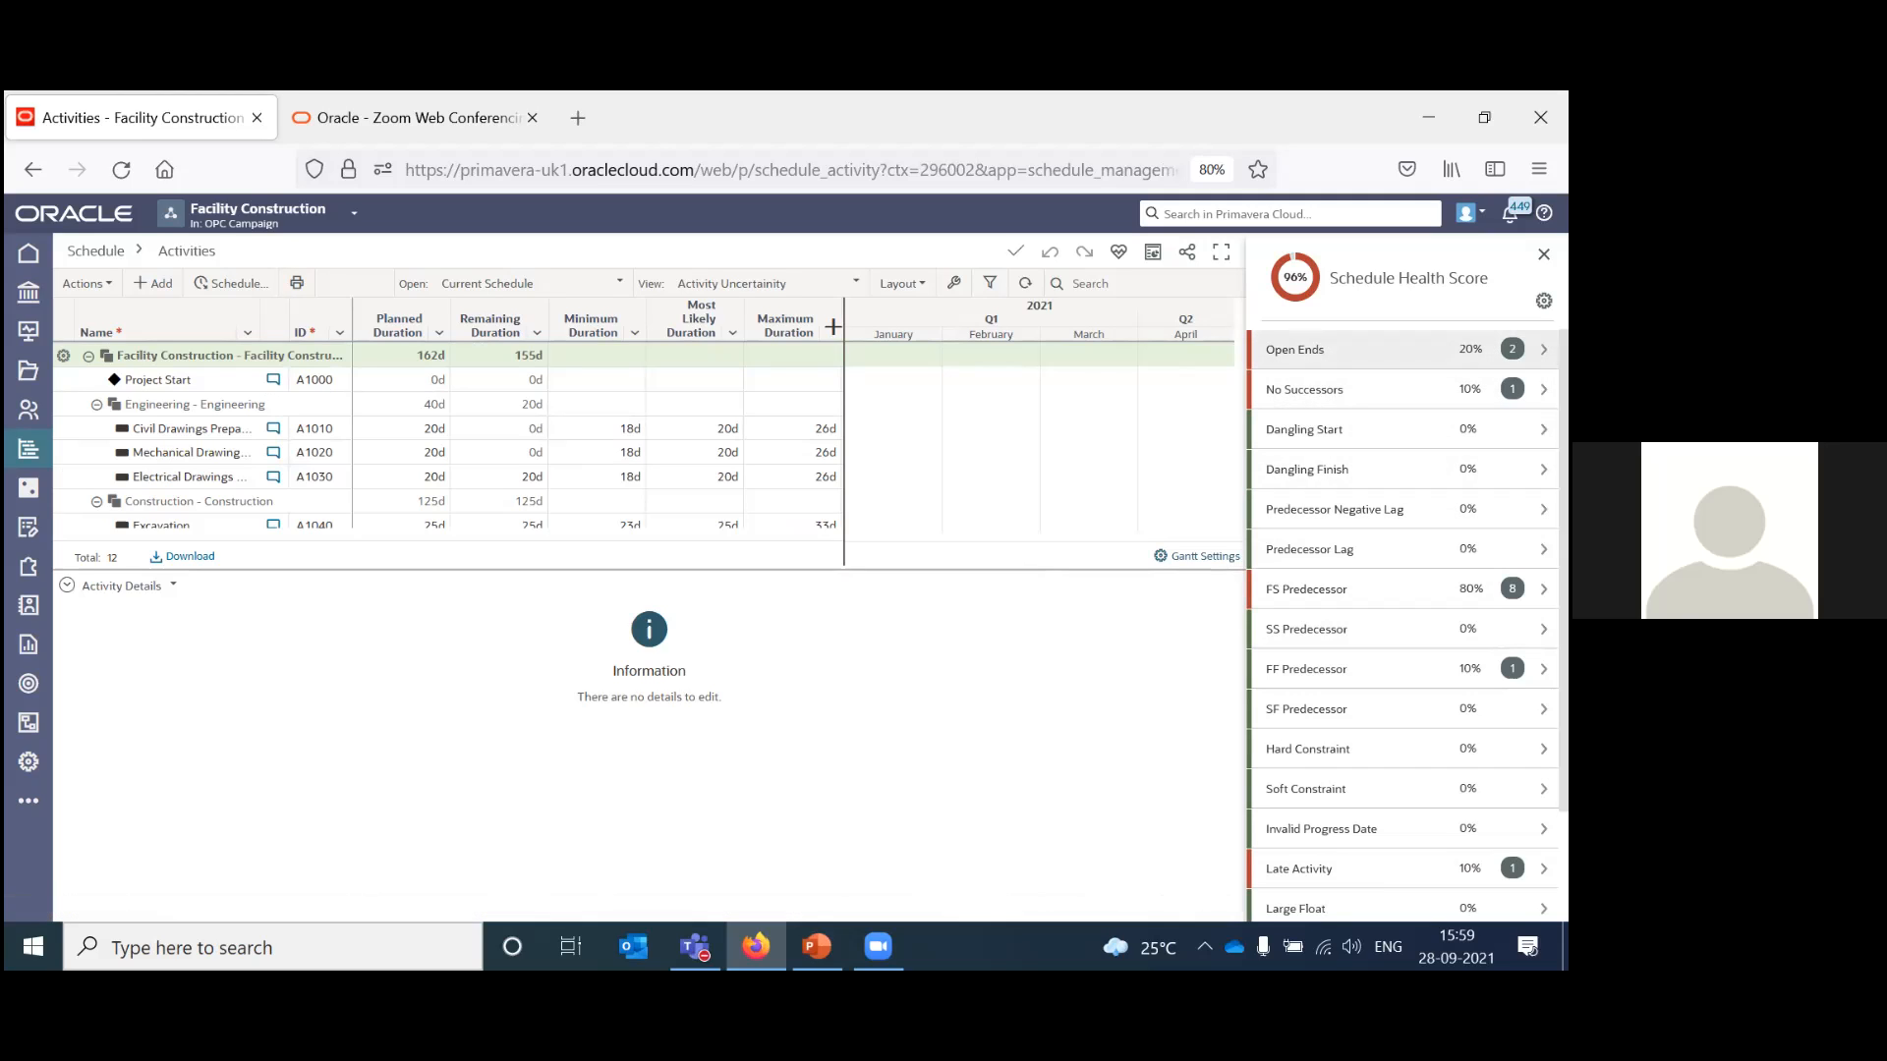
left_click(1296, 350)
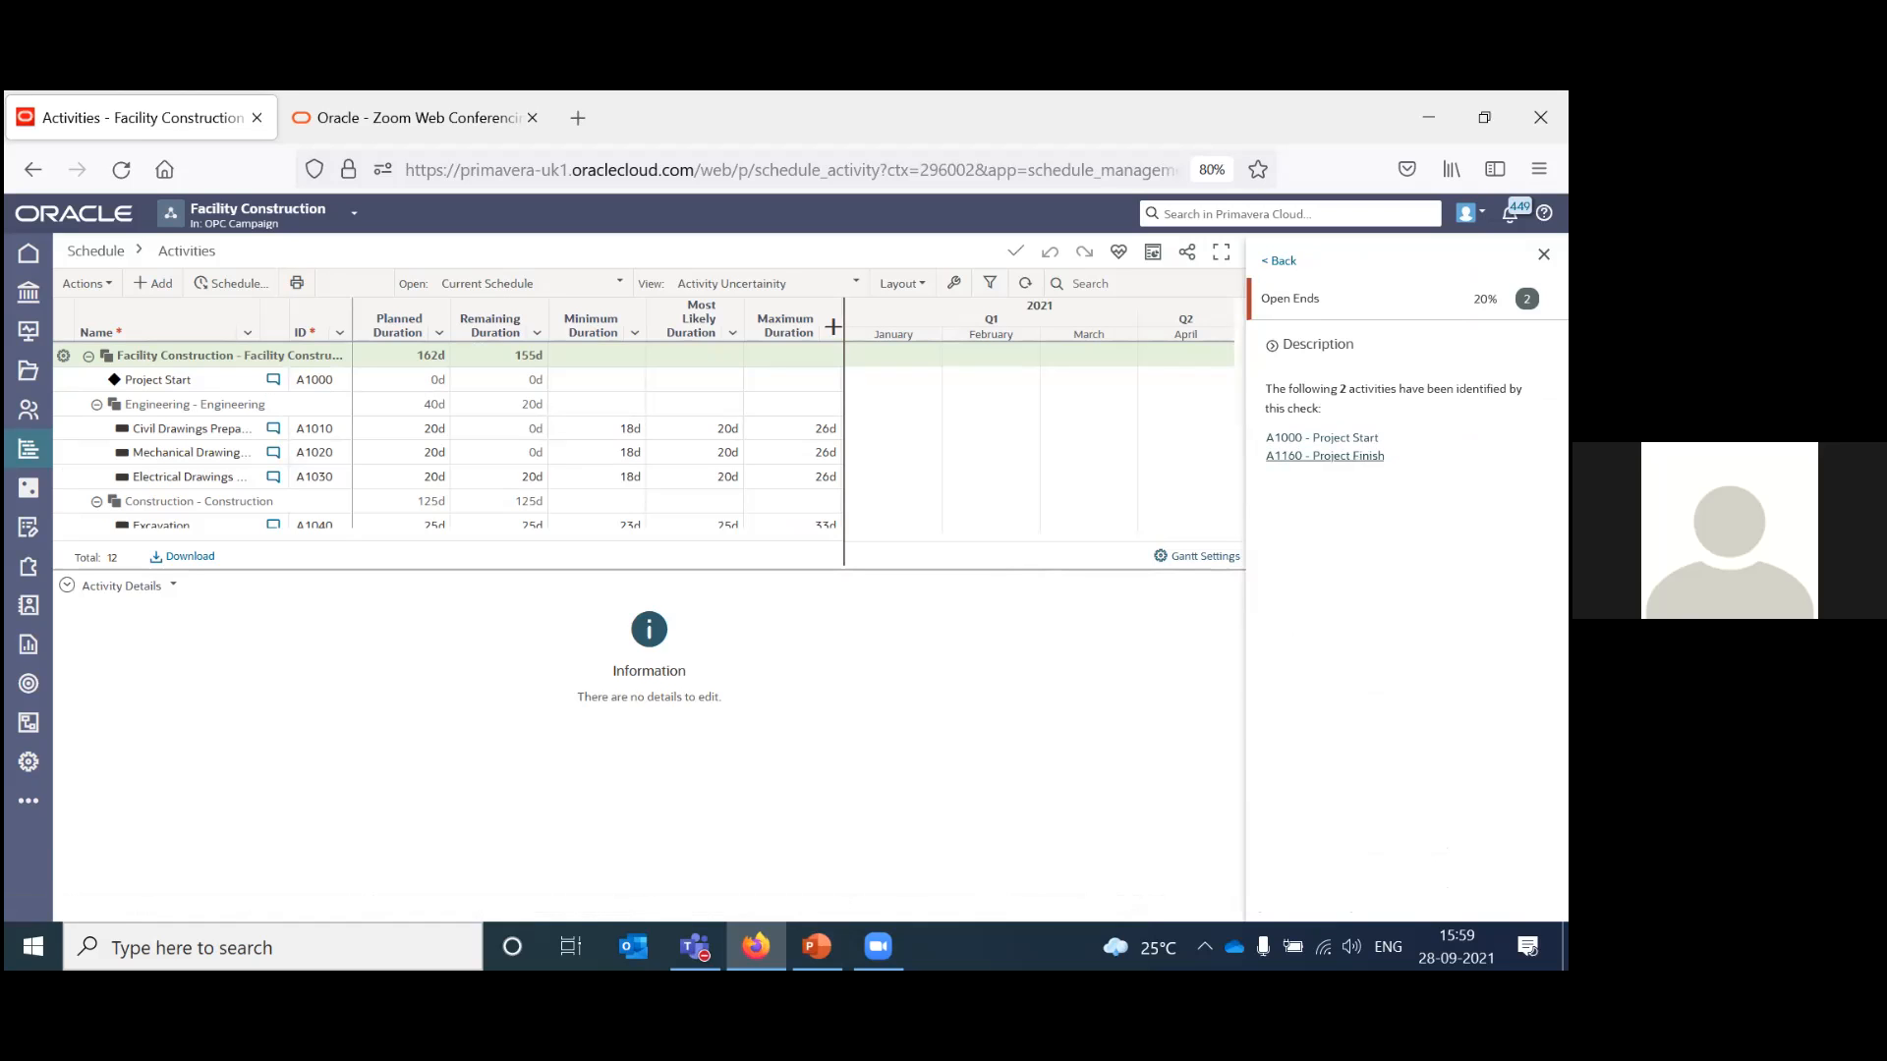
left_click(1278, 260)
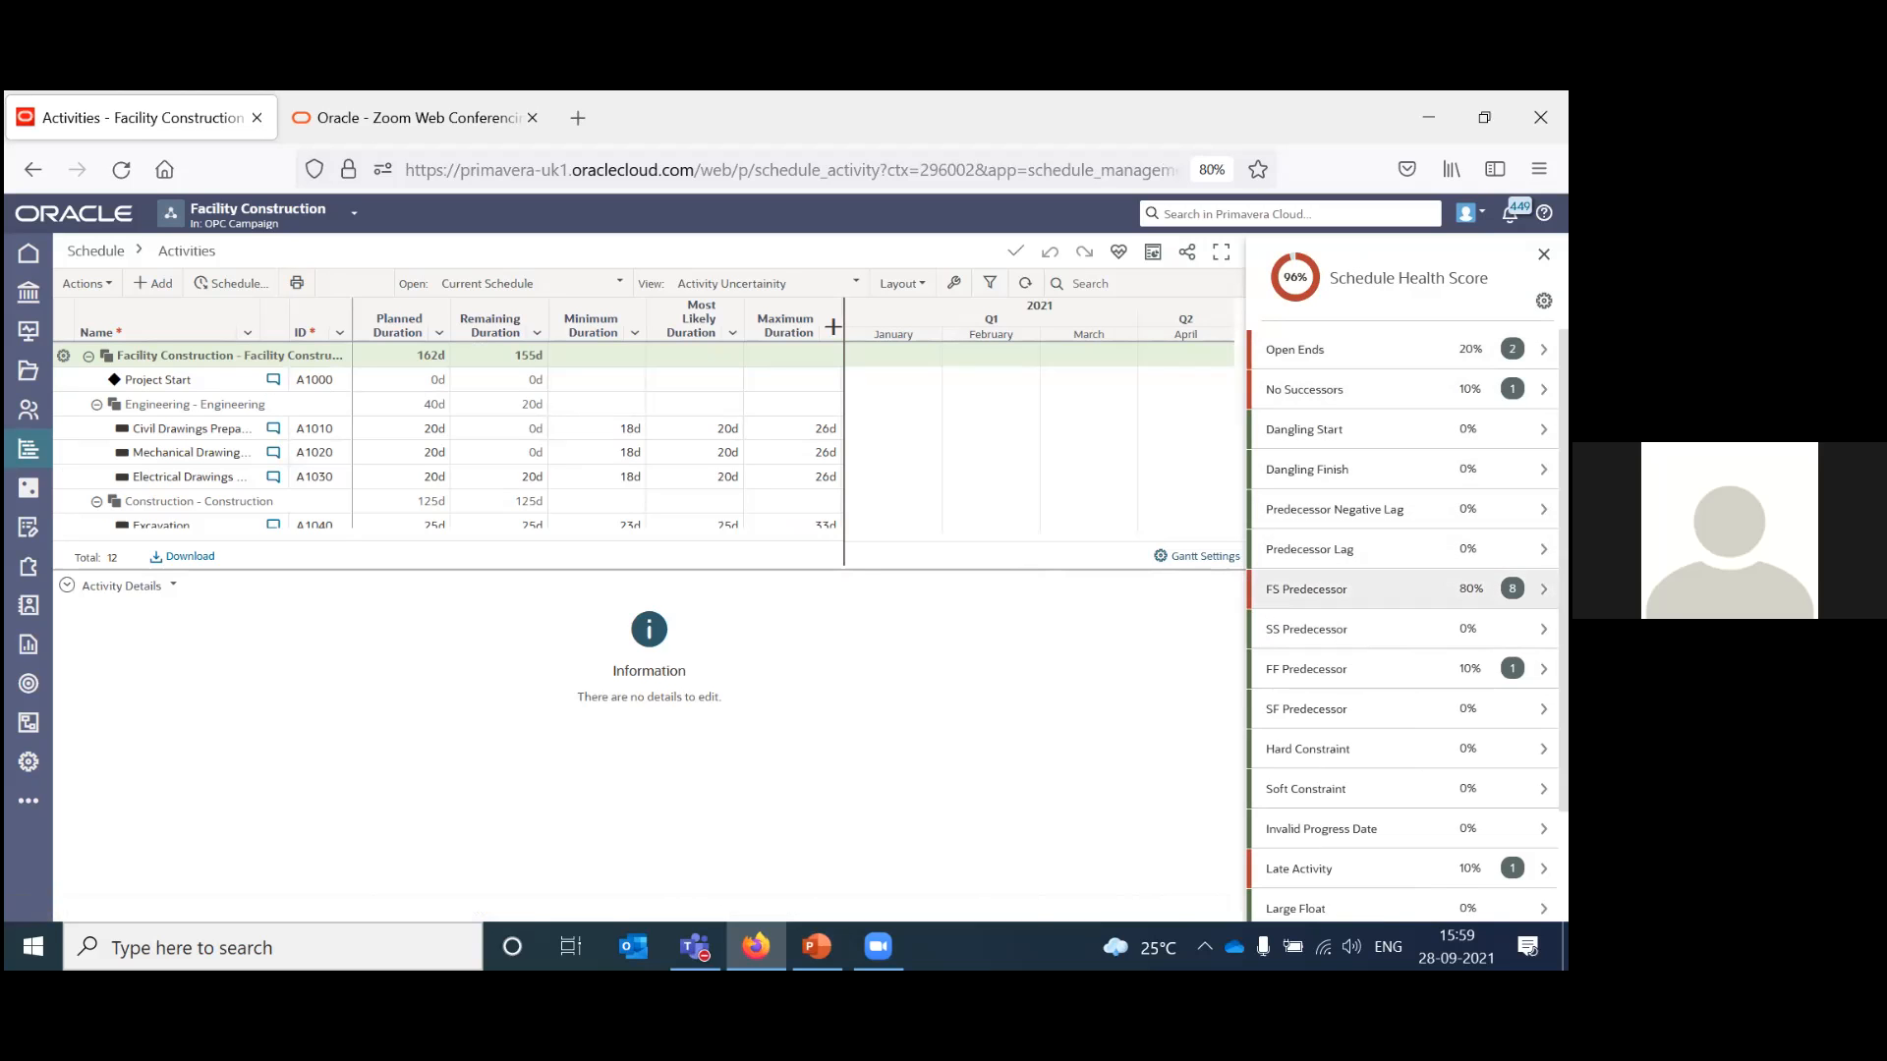
Review the FS Predecessor health check, locate activity A1030 from its results, and return to the list of checks.
left_click(1306, 589)
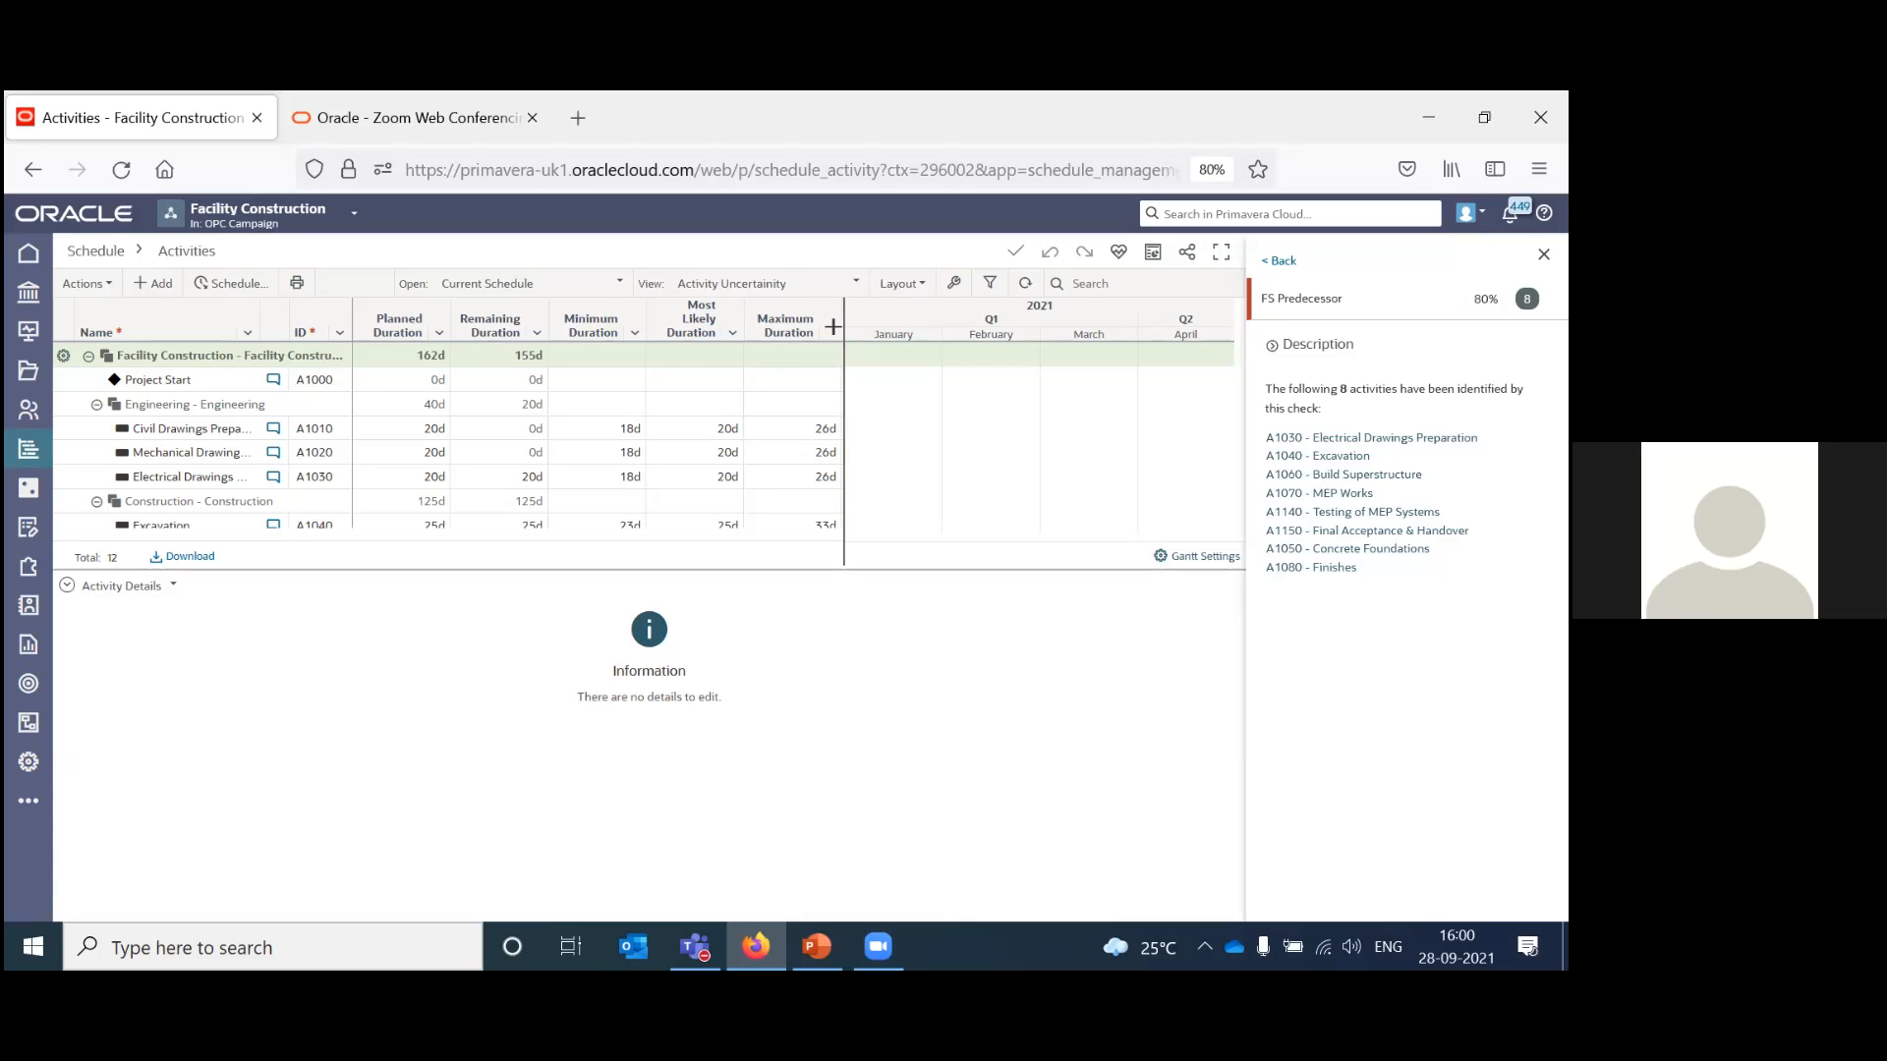
left_click(1371, 438)
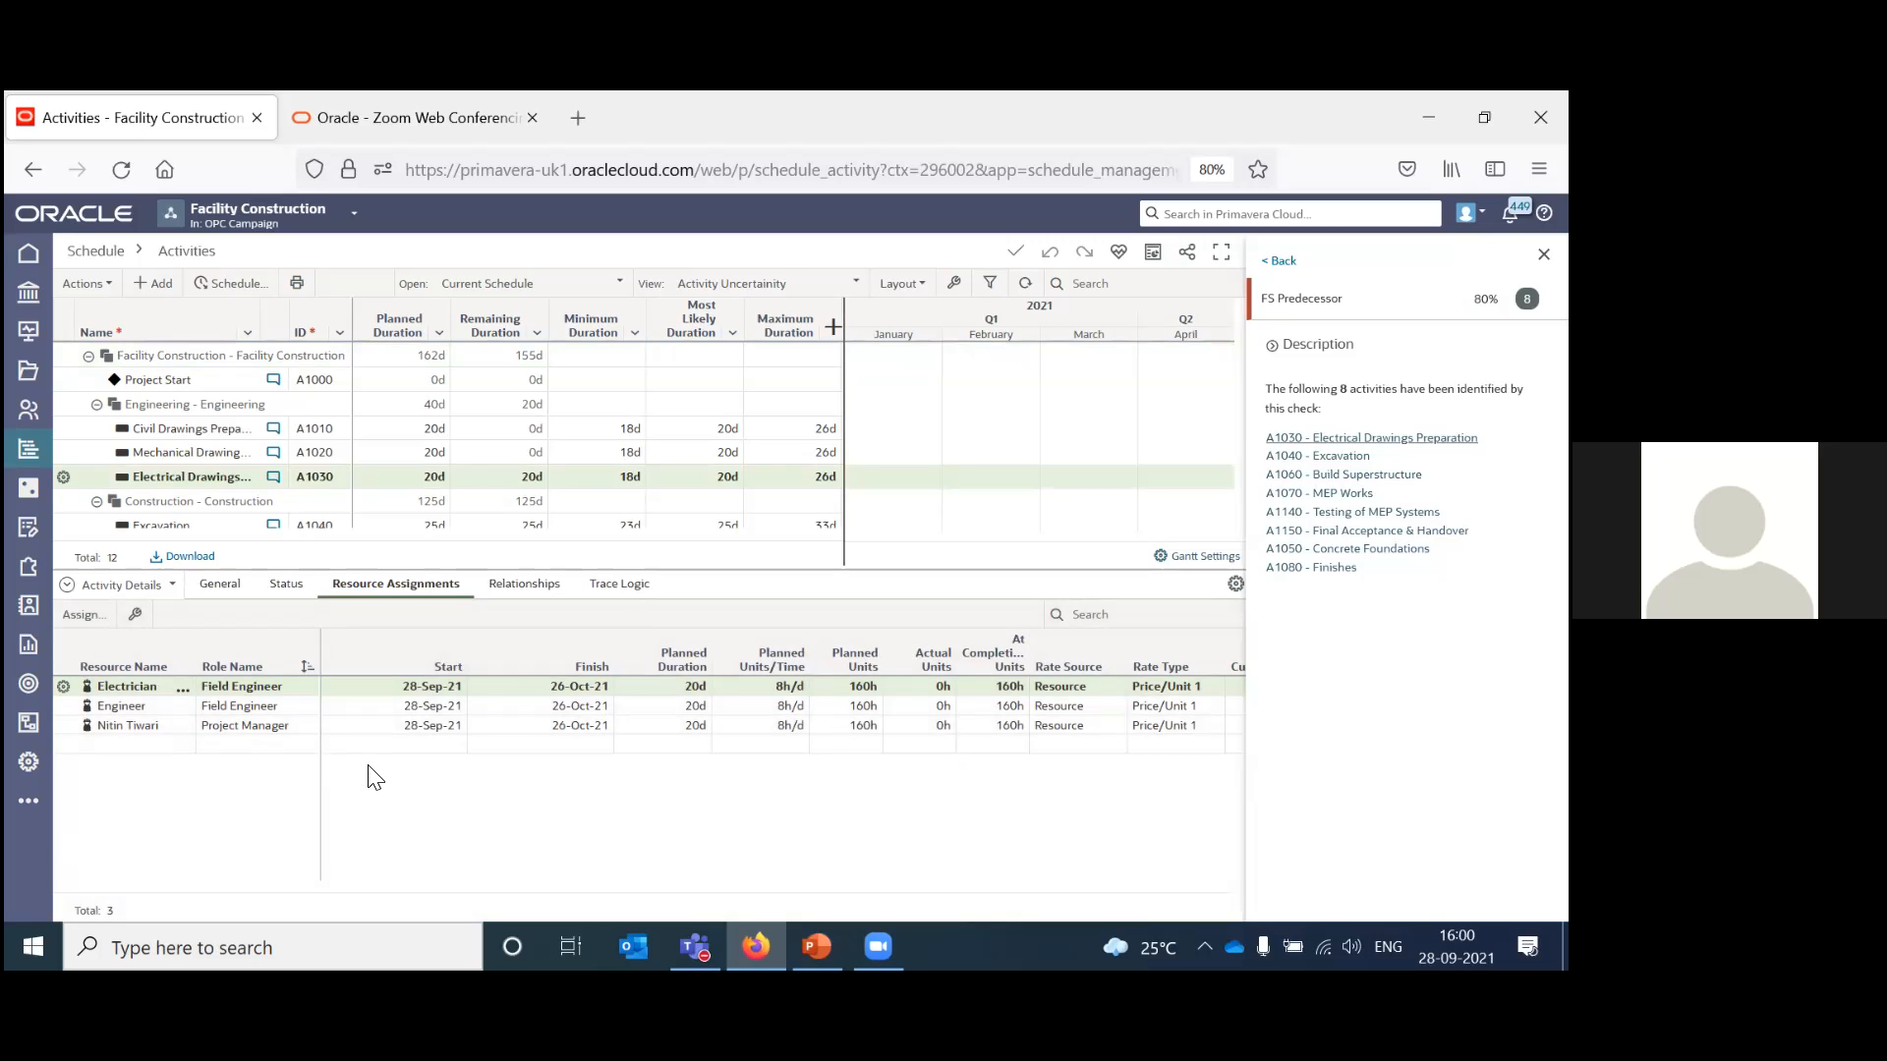
left_click(1279, 262)
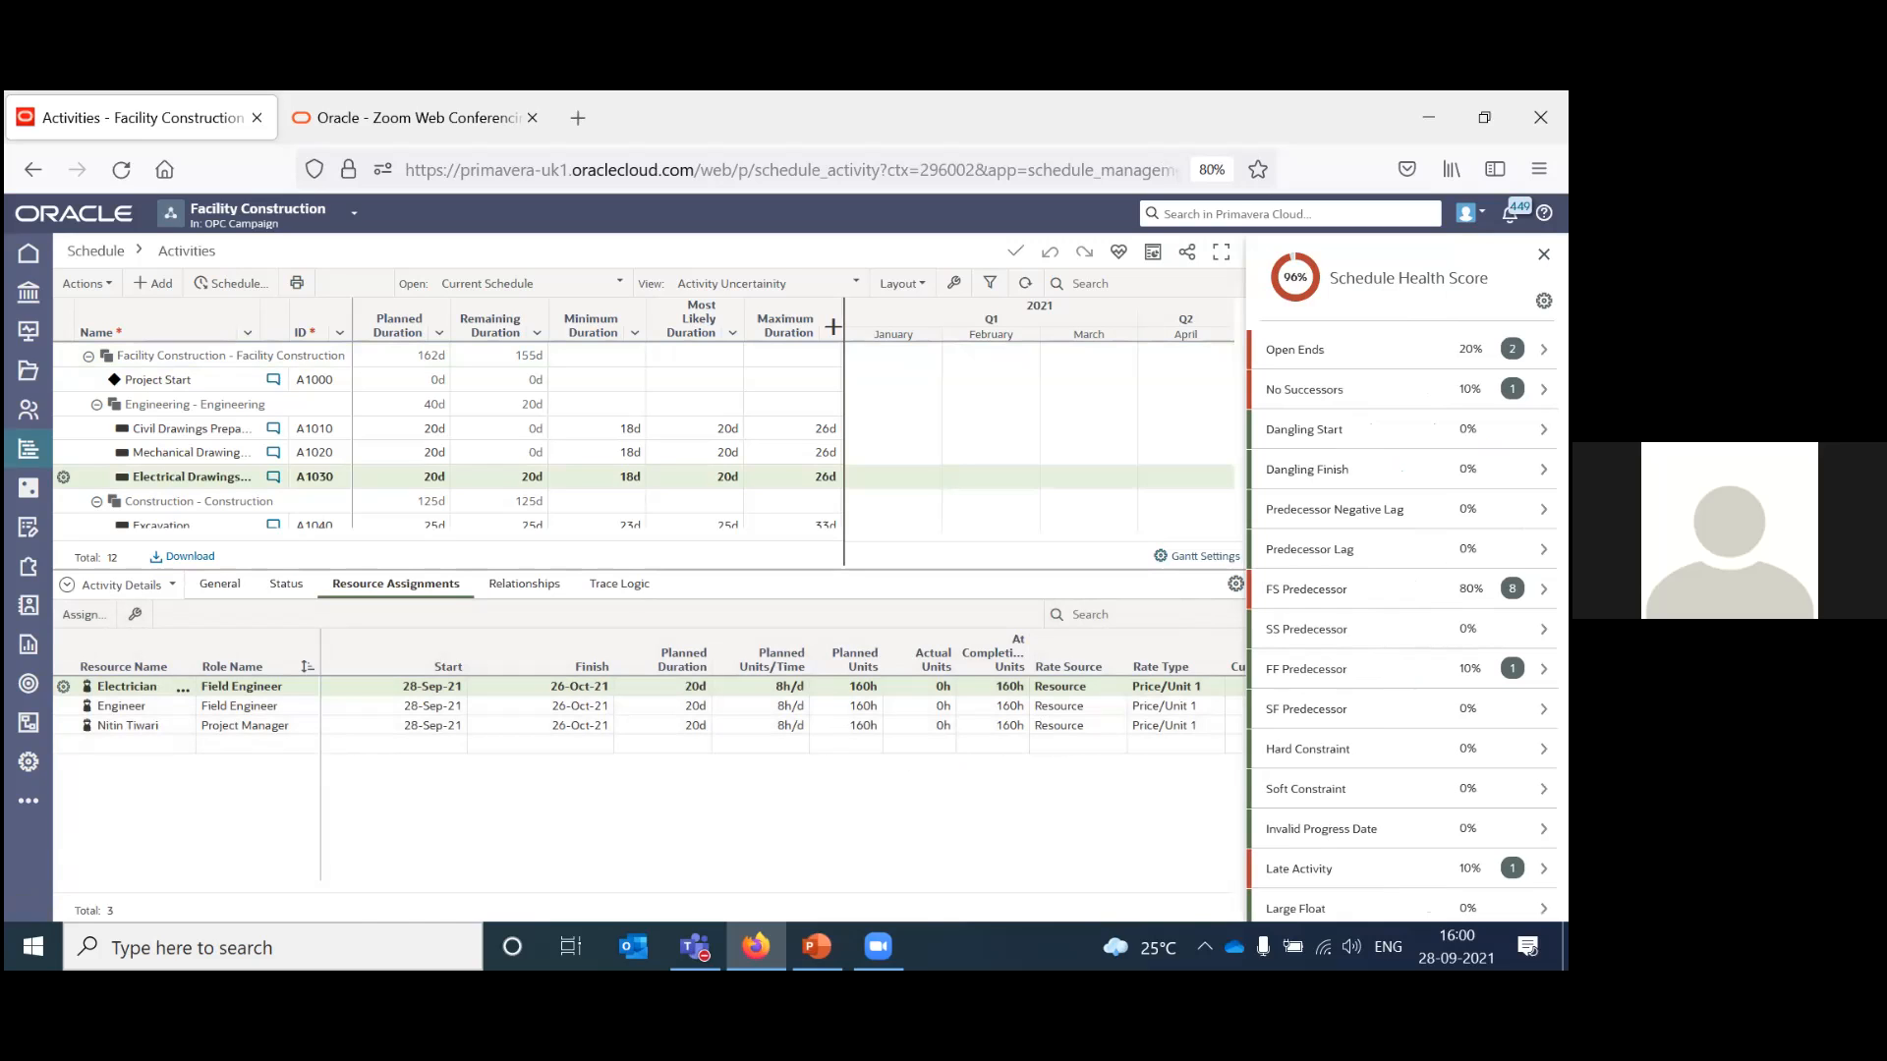
key("alt+Tab")
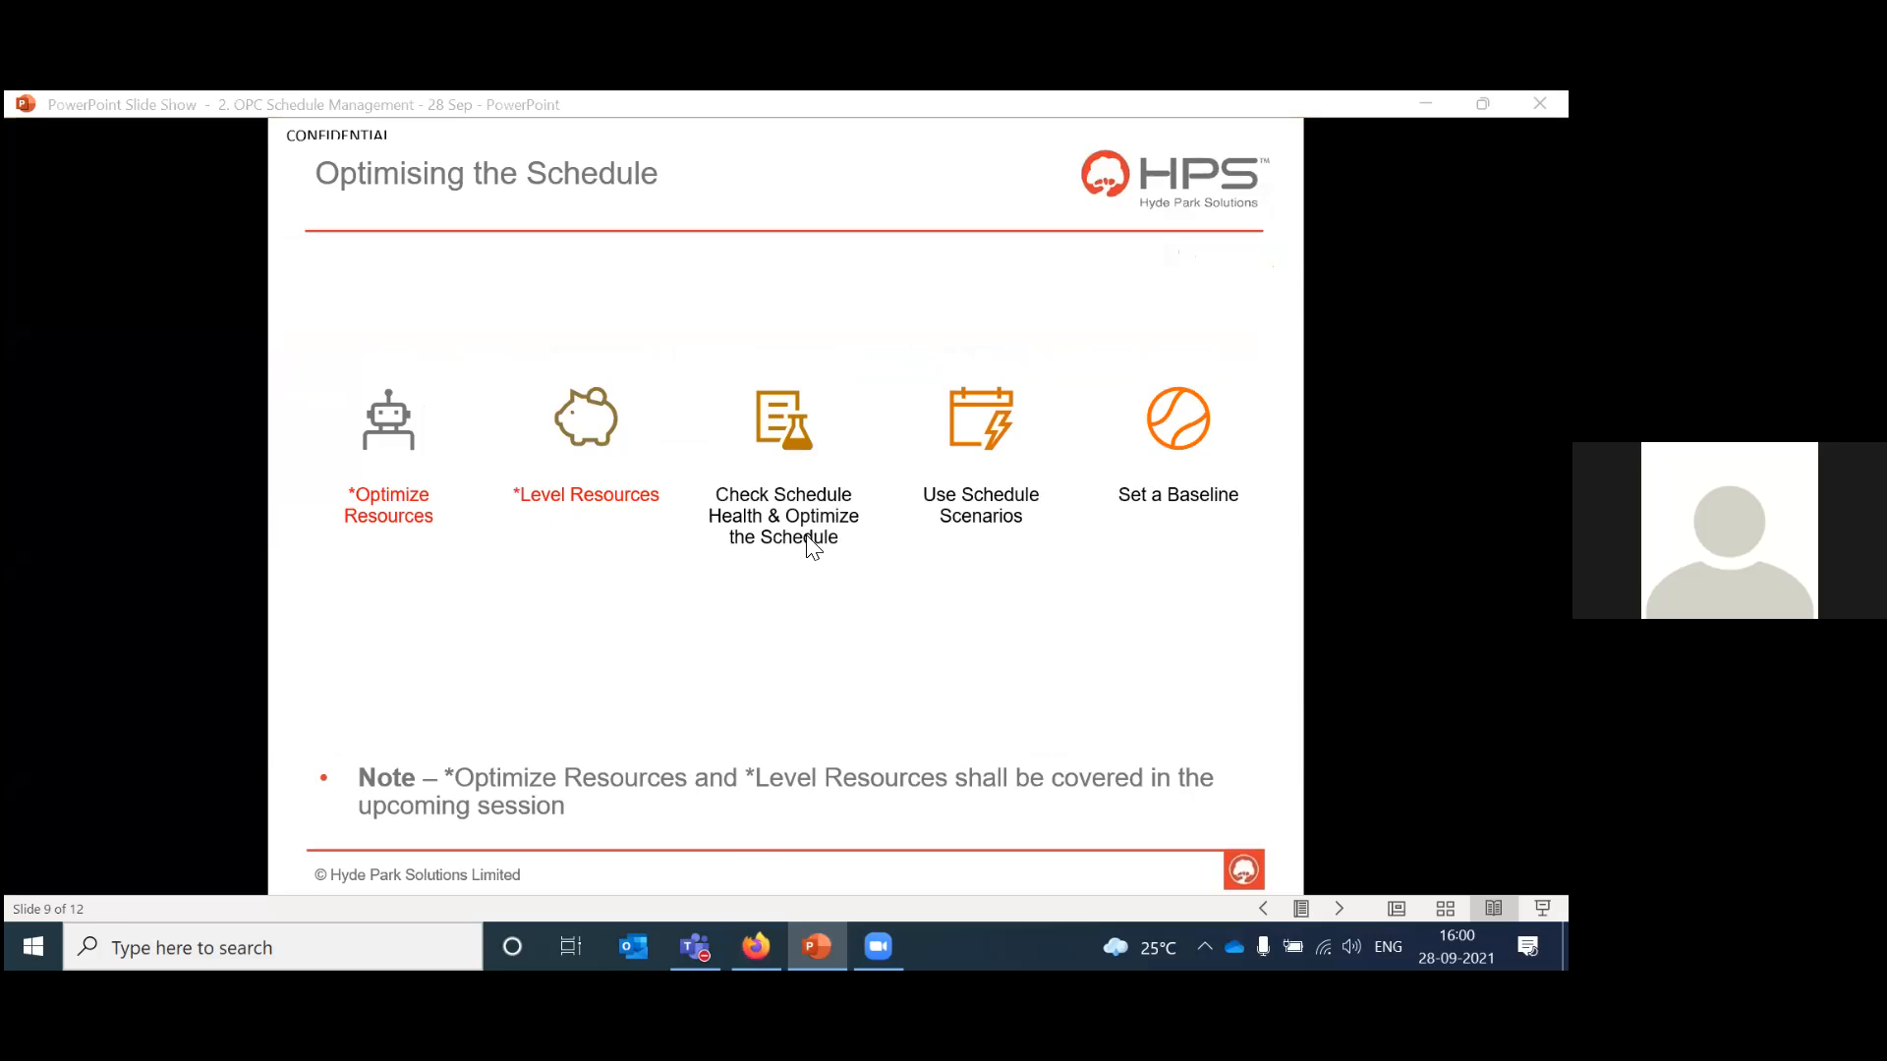
key("alt+Tab")
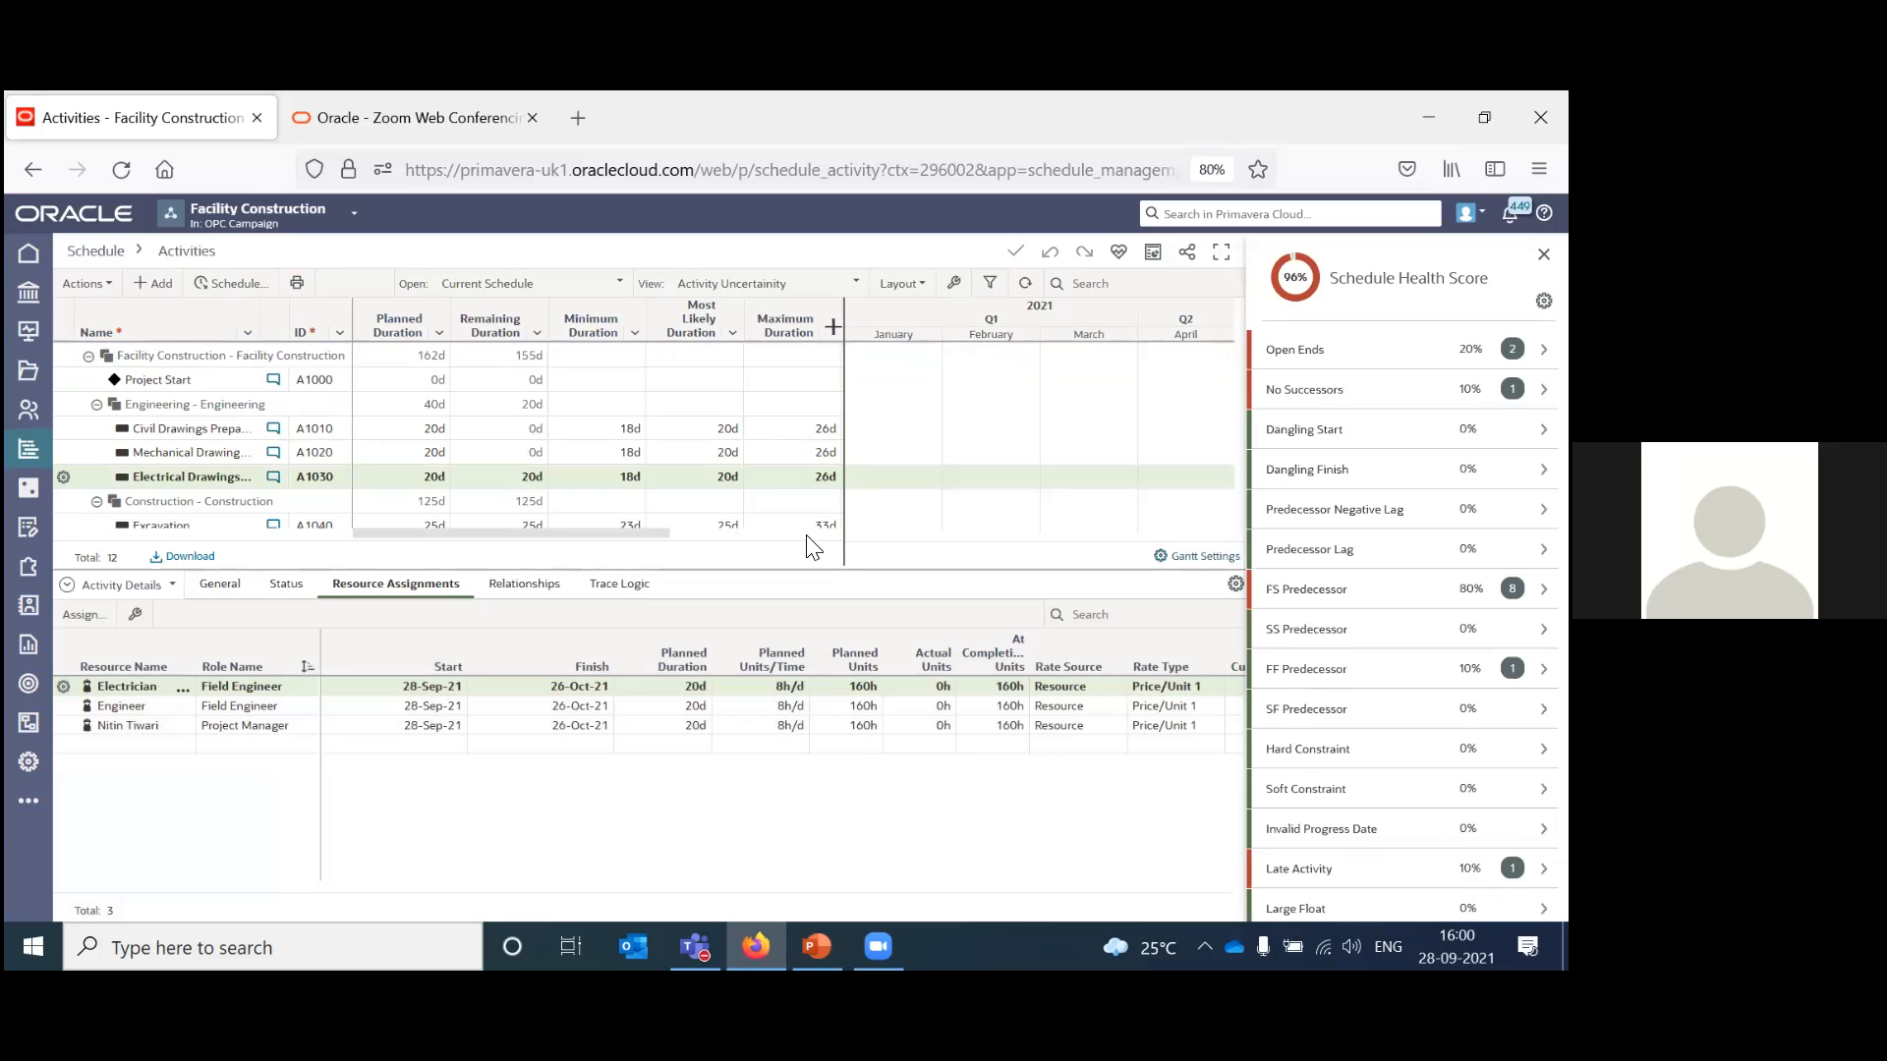
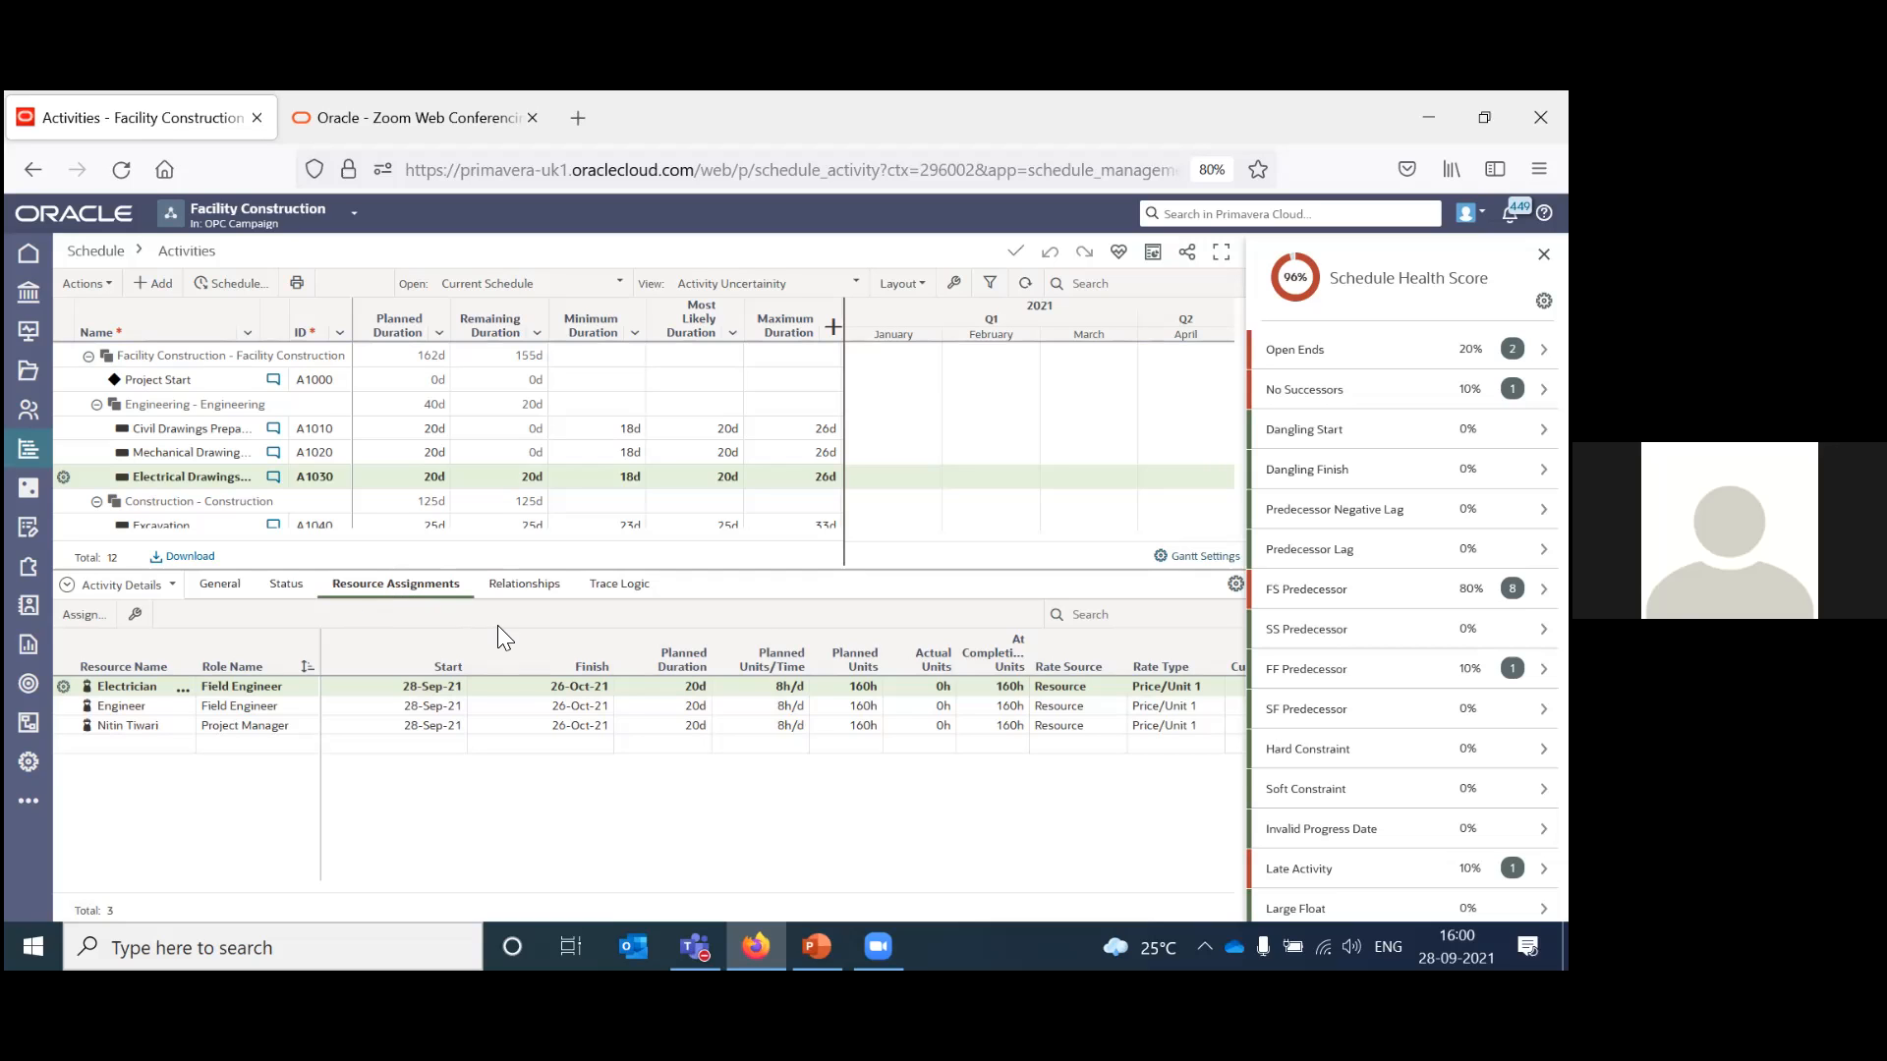
key("alt+Tab")
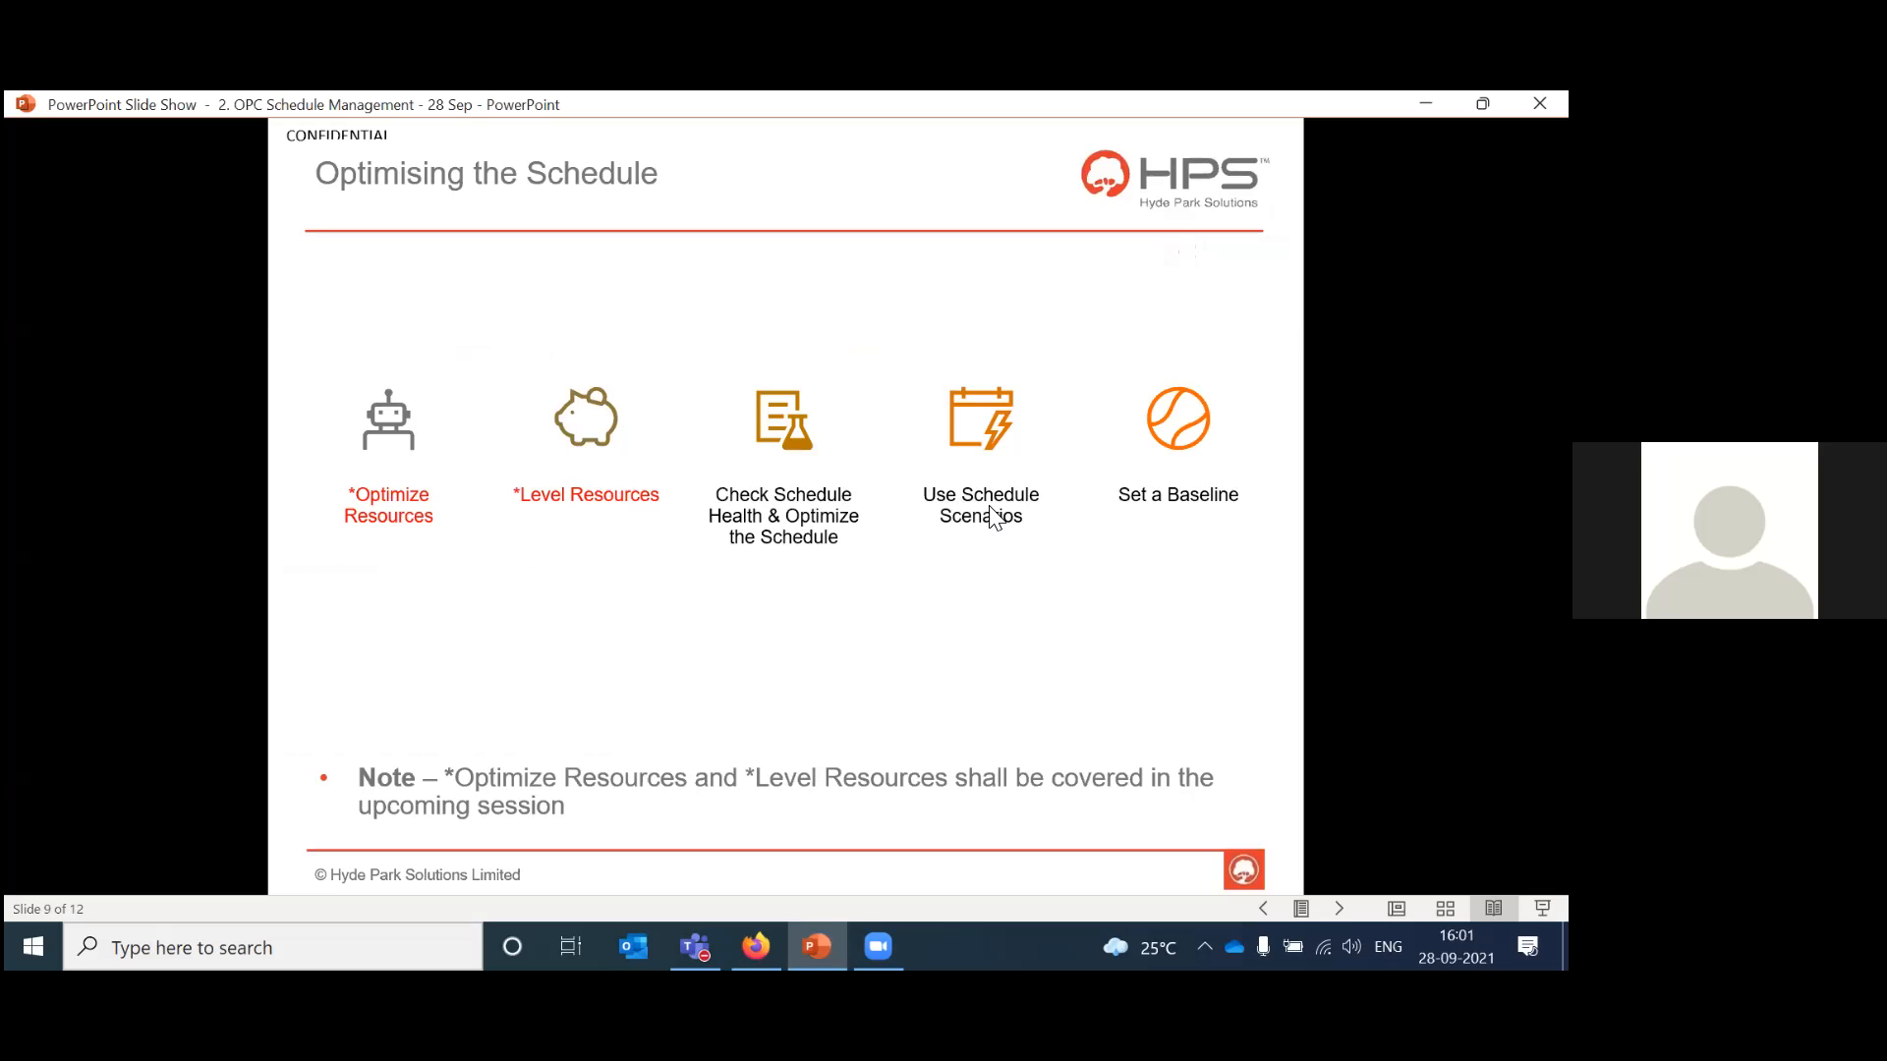
key("alt+Tab")
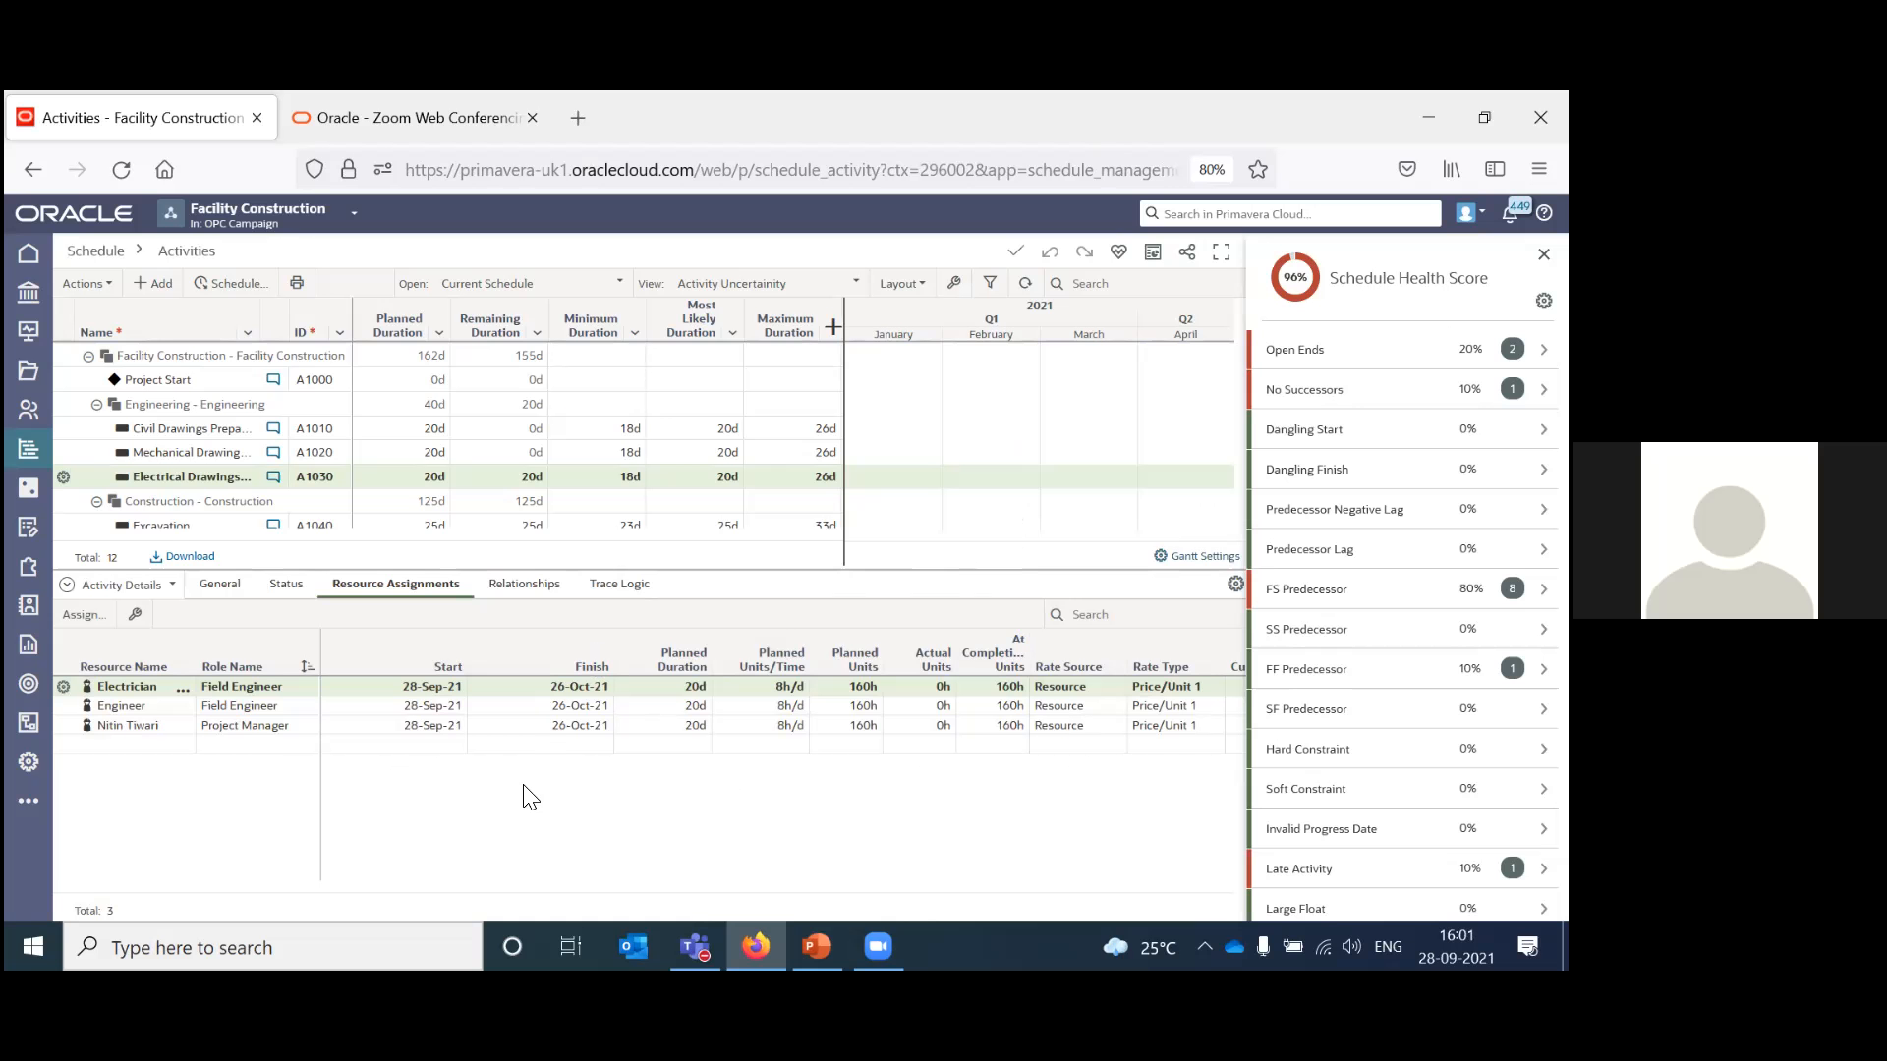
Review the project's existing schedule scenarios in Manage Scenarios and close it without making changes.
left_click(108, 285)
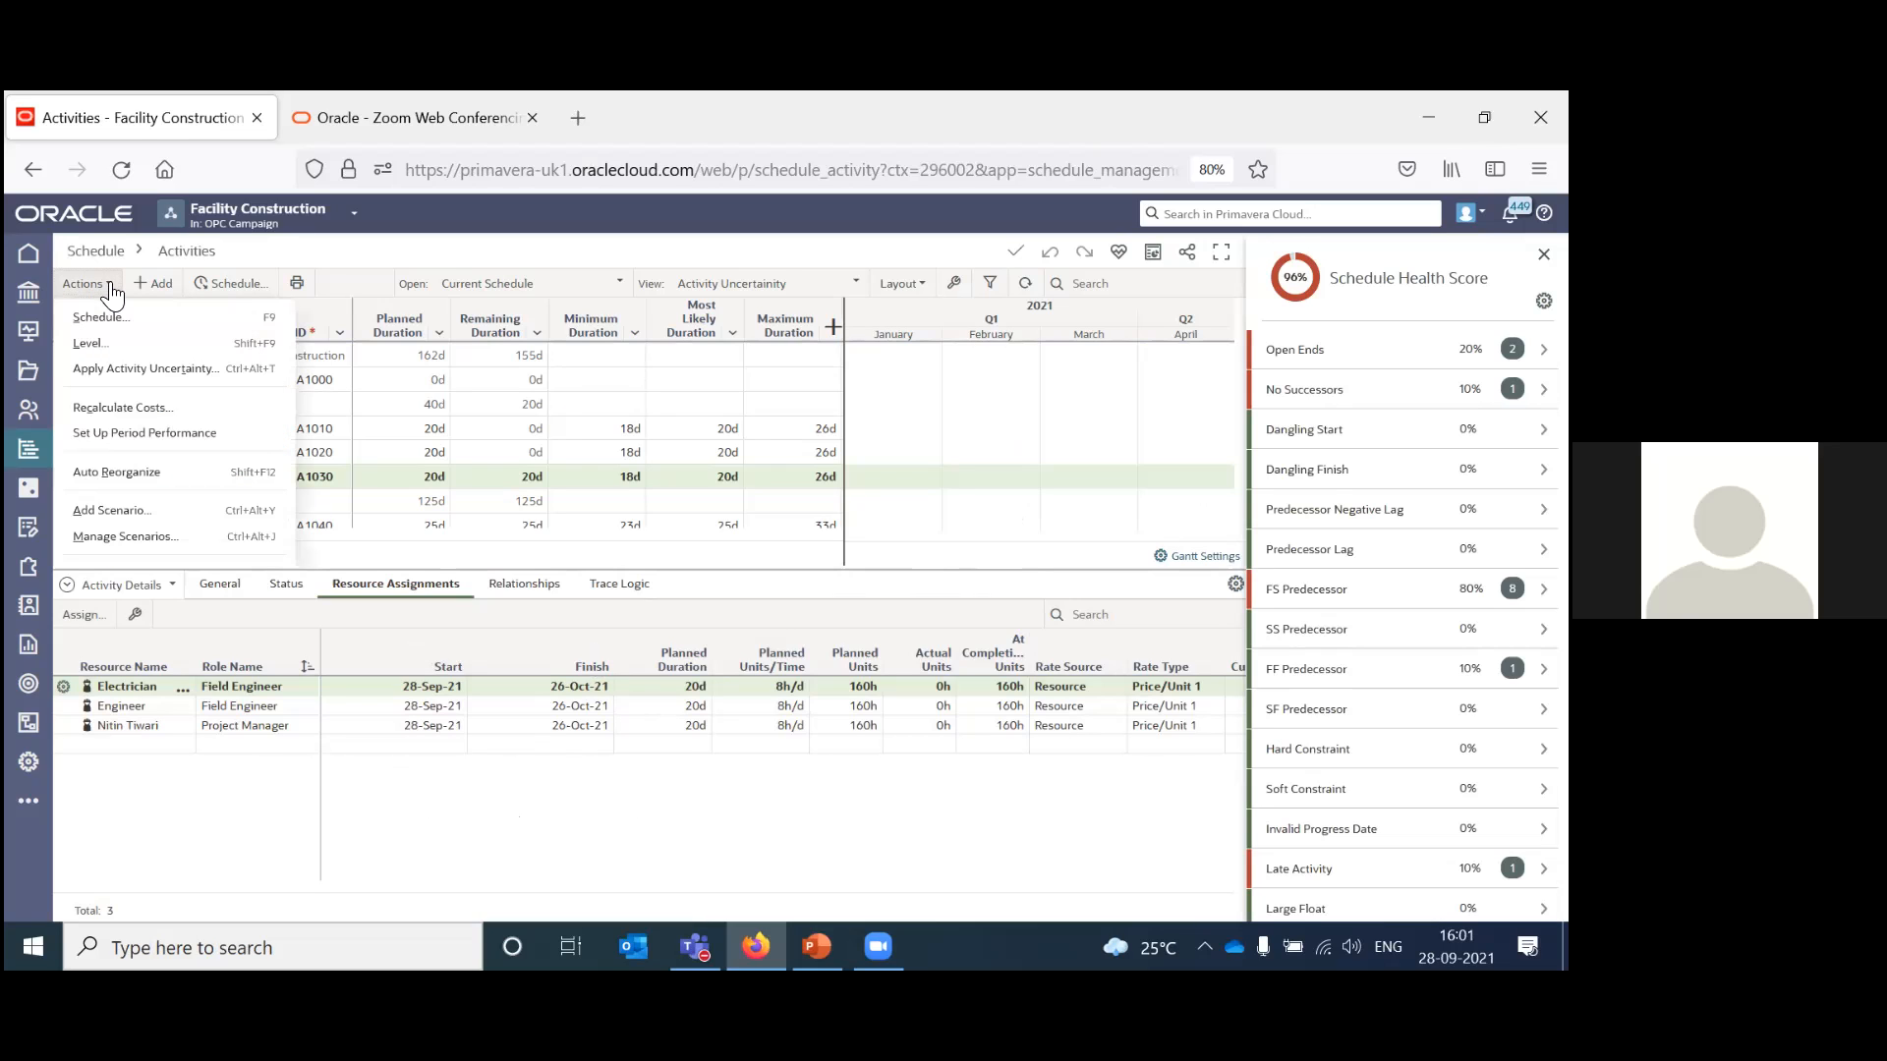
left_click(136, 538)
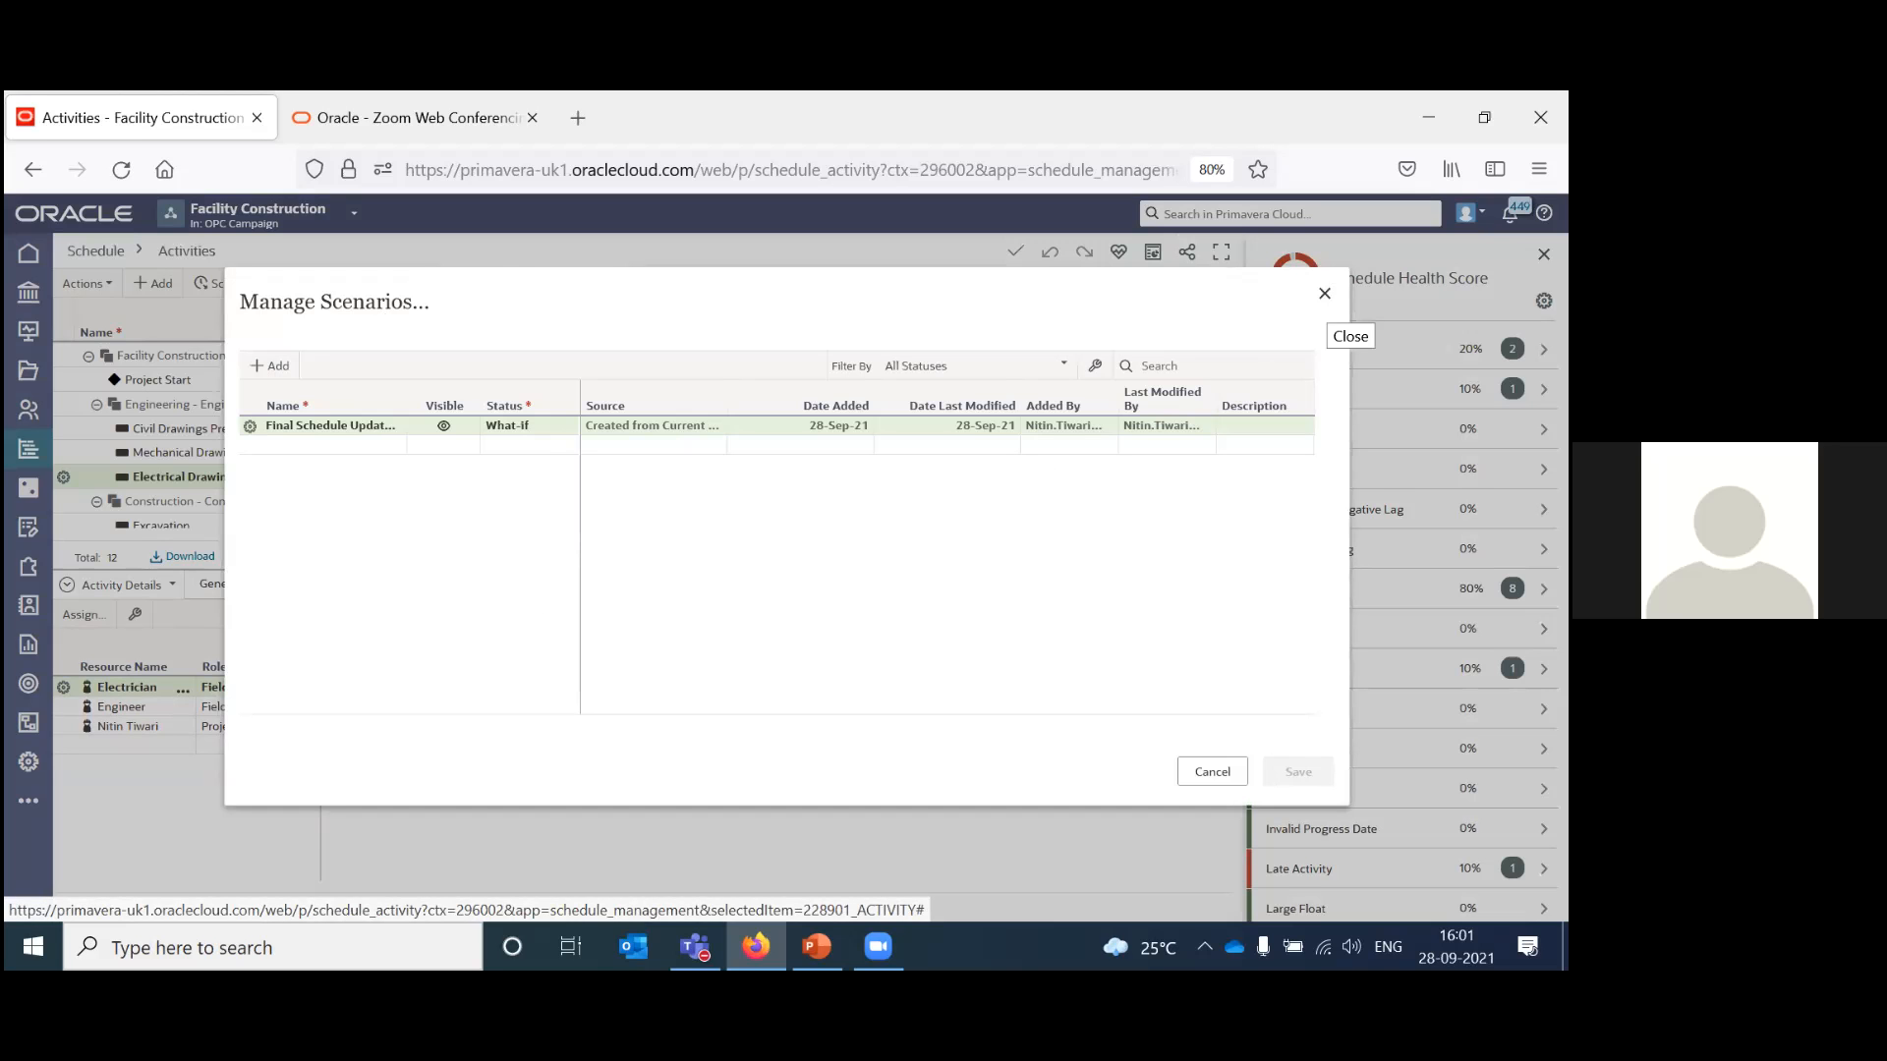
left_click(1324, 293)
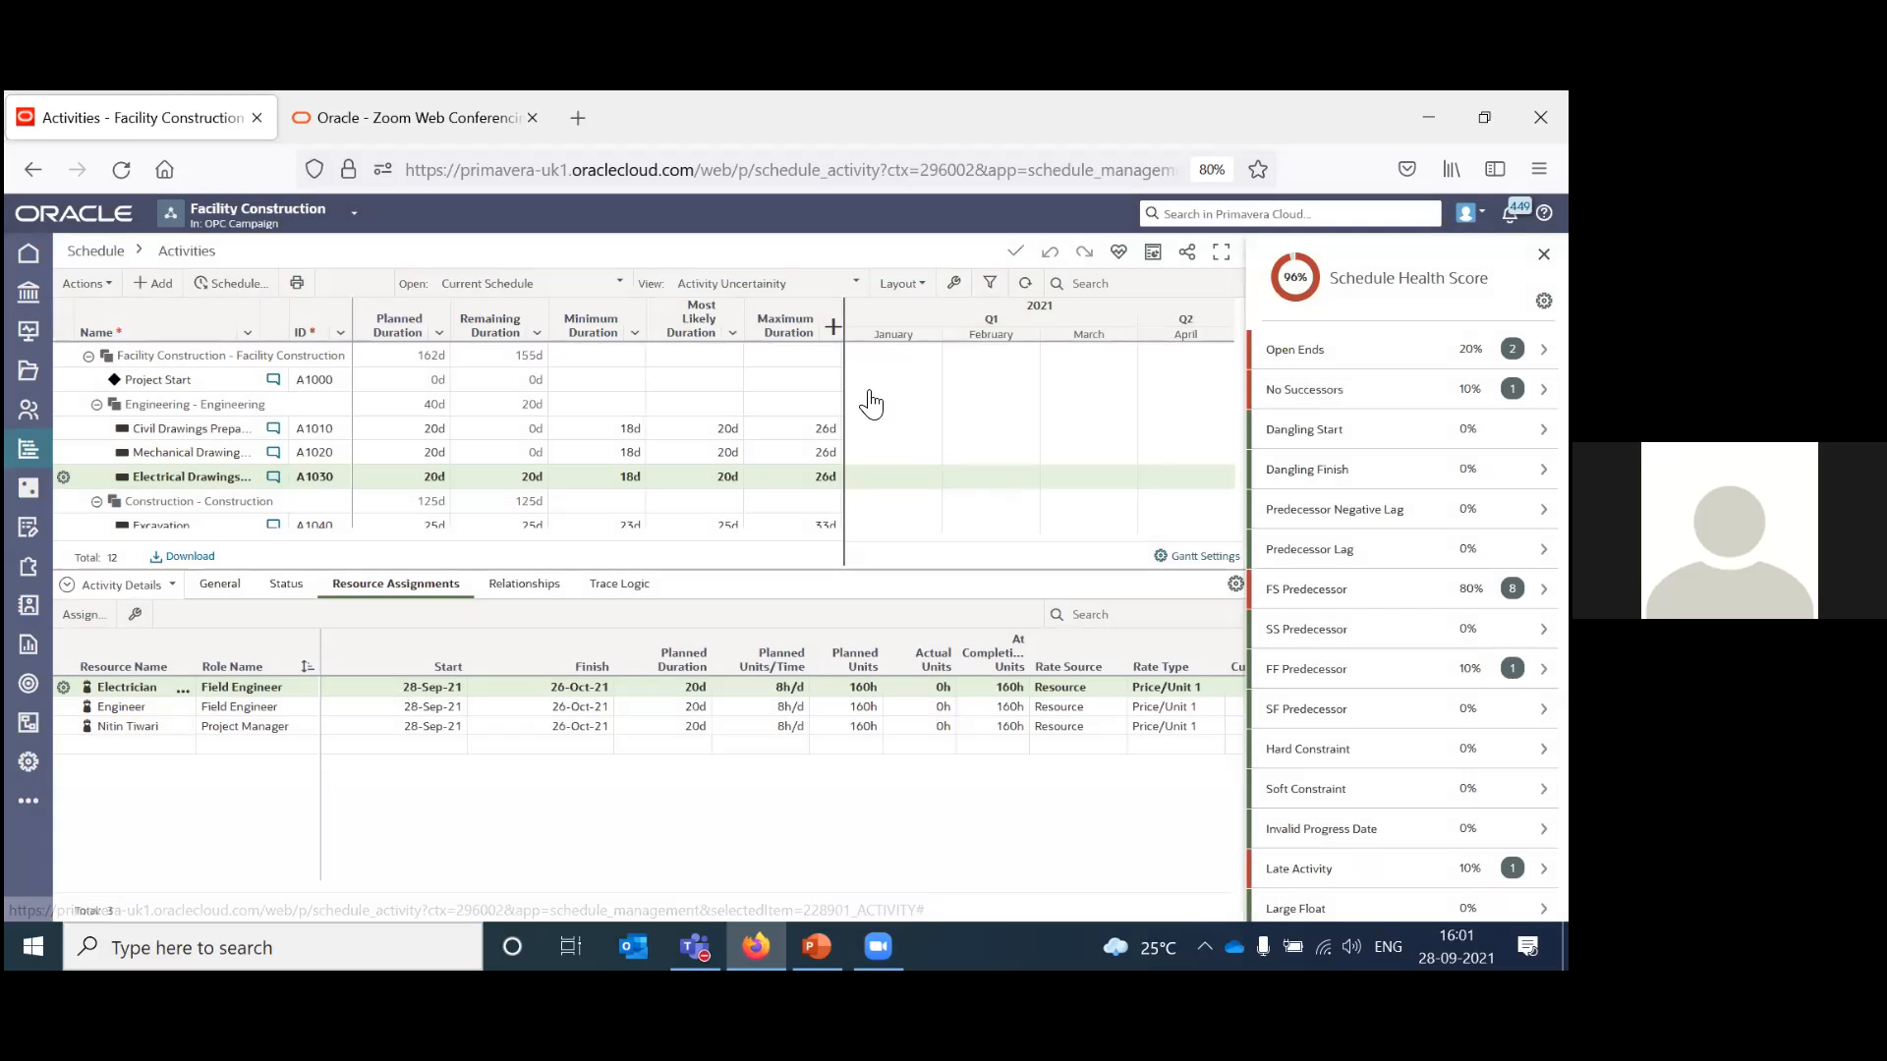
Close the Schedule Health Score and open the project's Original - Approved Project baseline to review its activities and available actions.
left_click(786, 285)
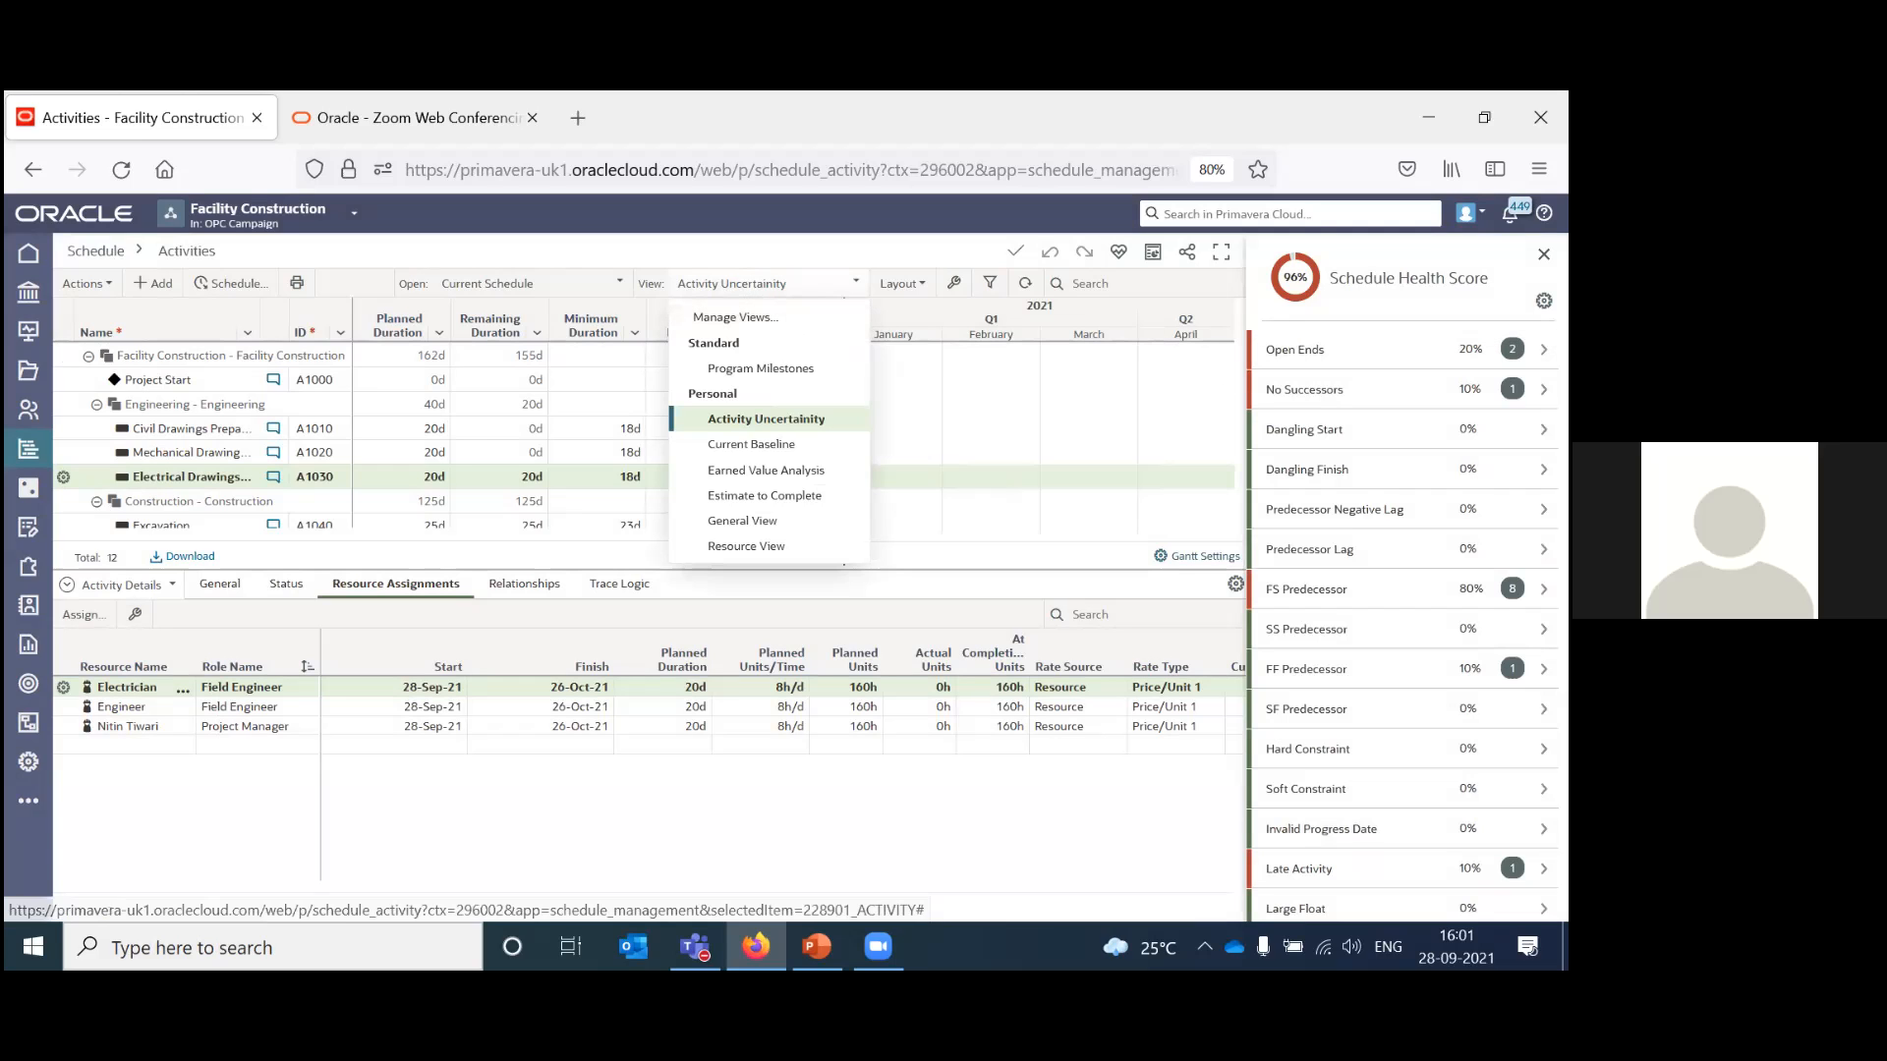
left_click(1543, 255)
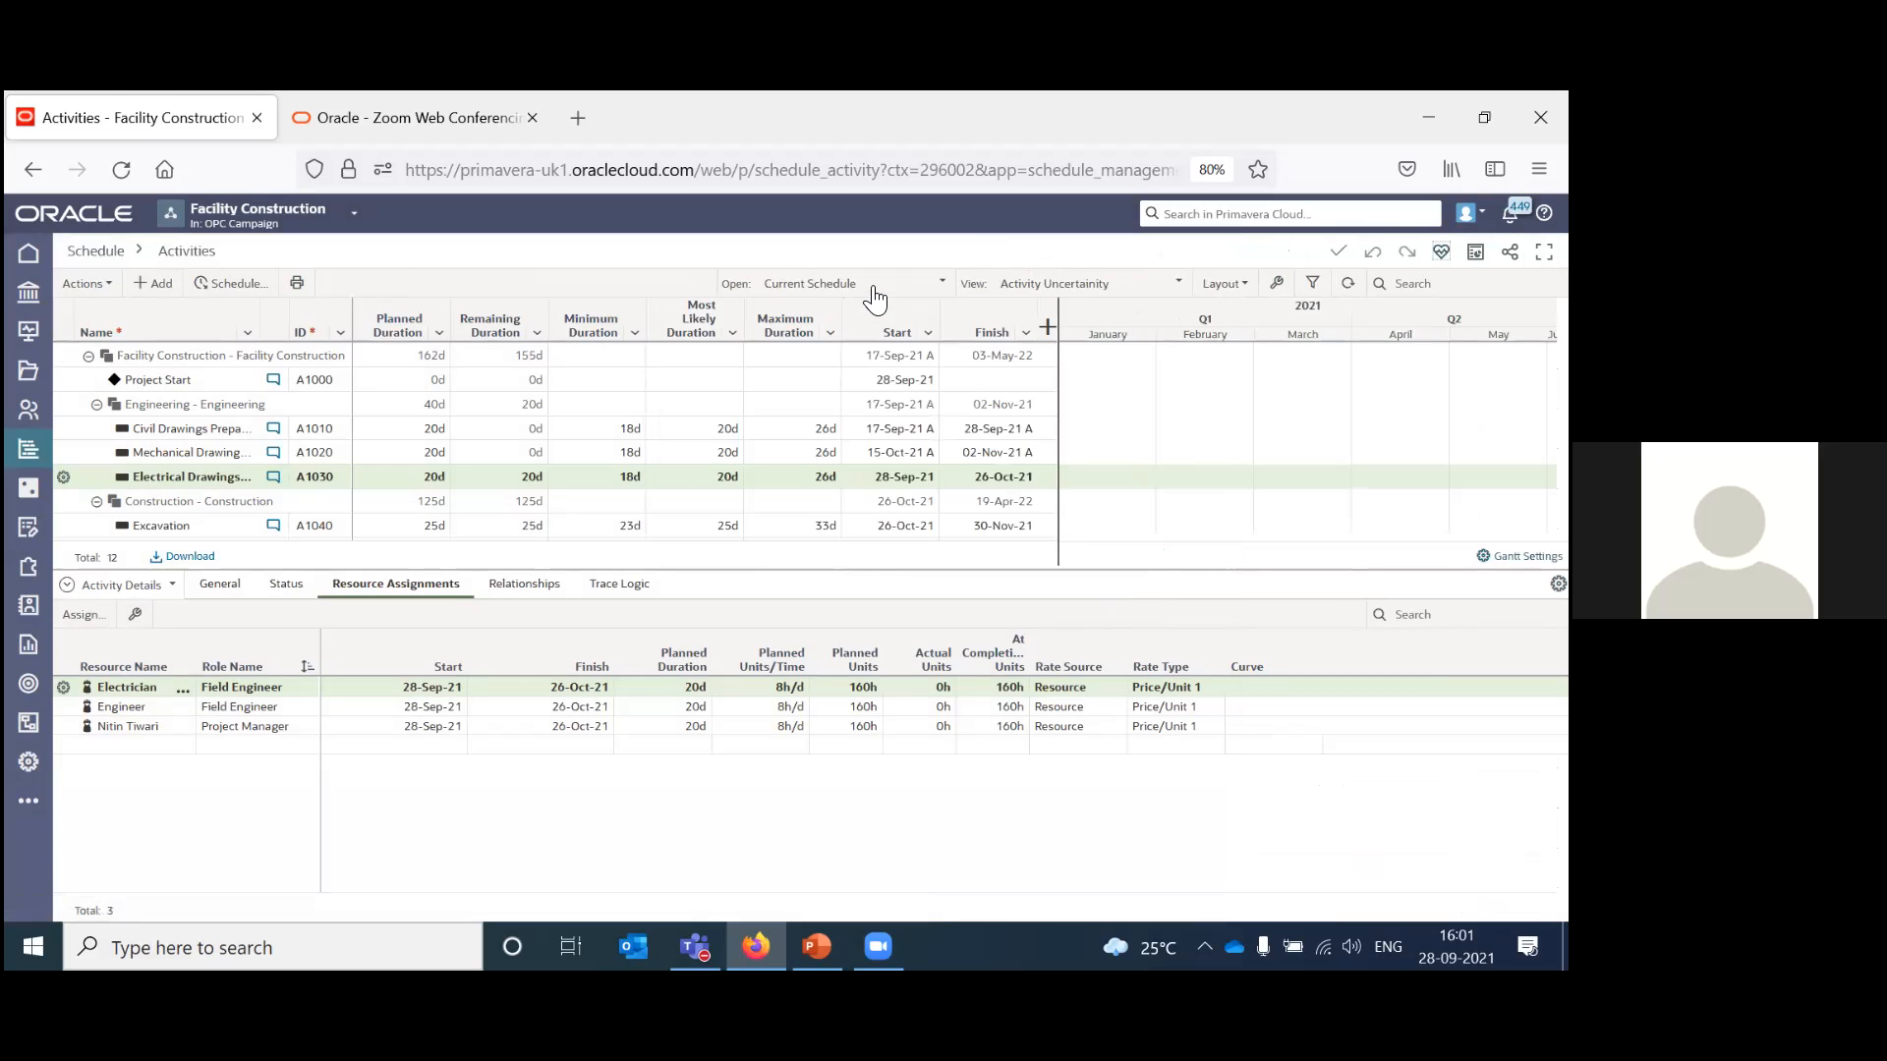
left_click(873, 289)
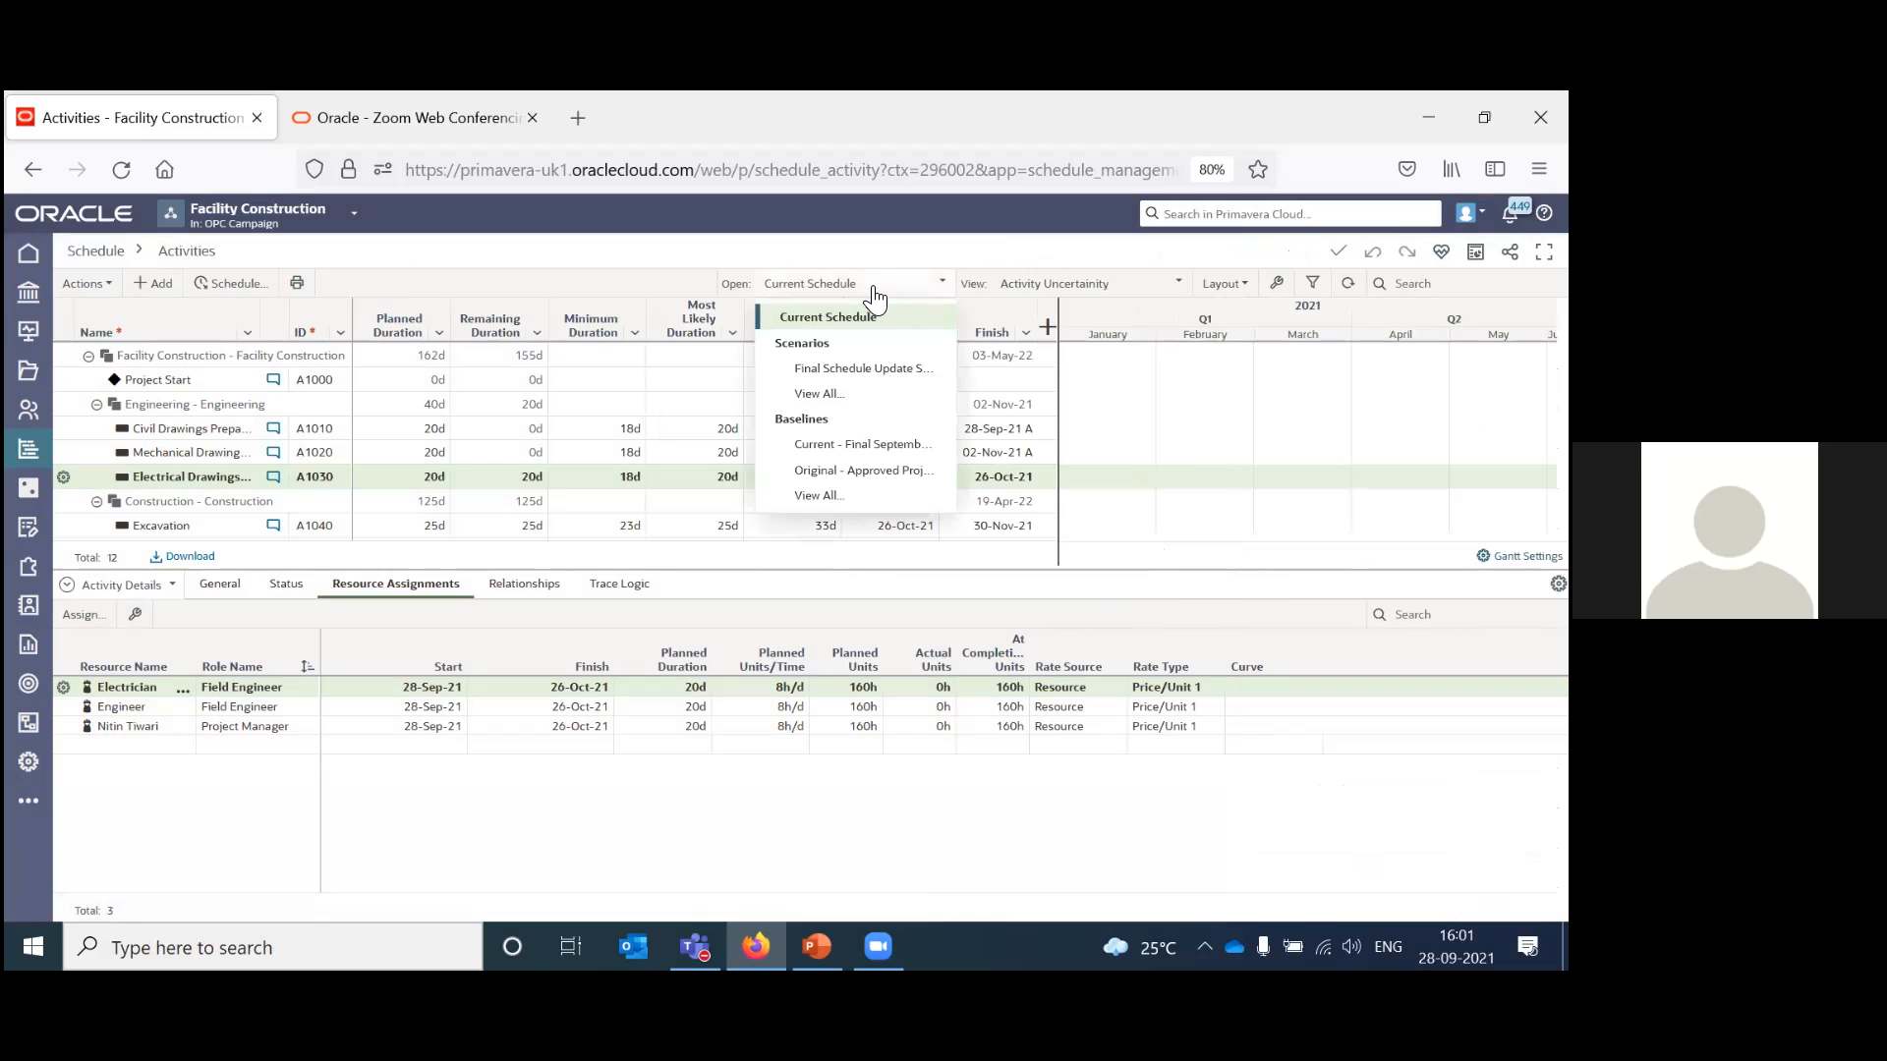
left_click(875, 473)
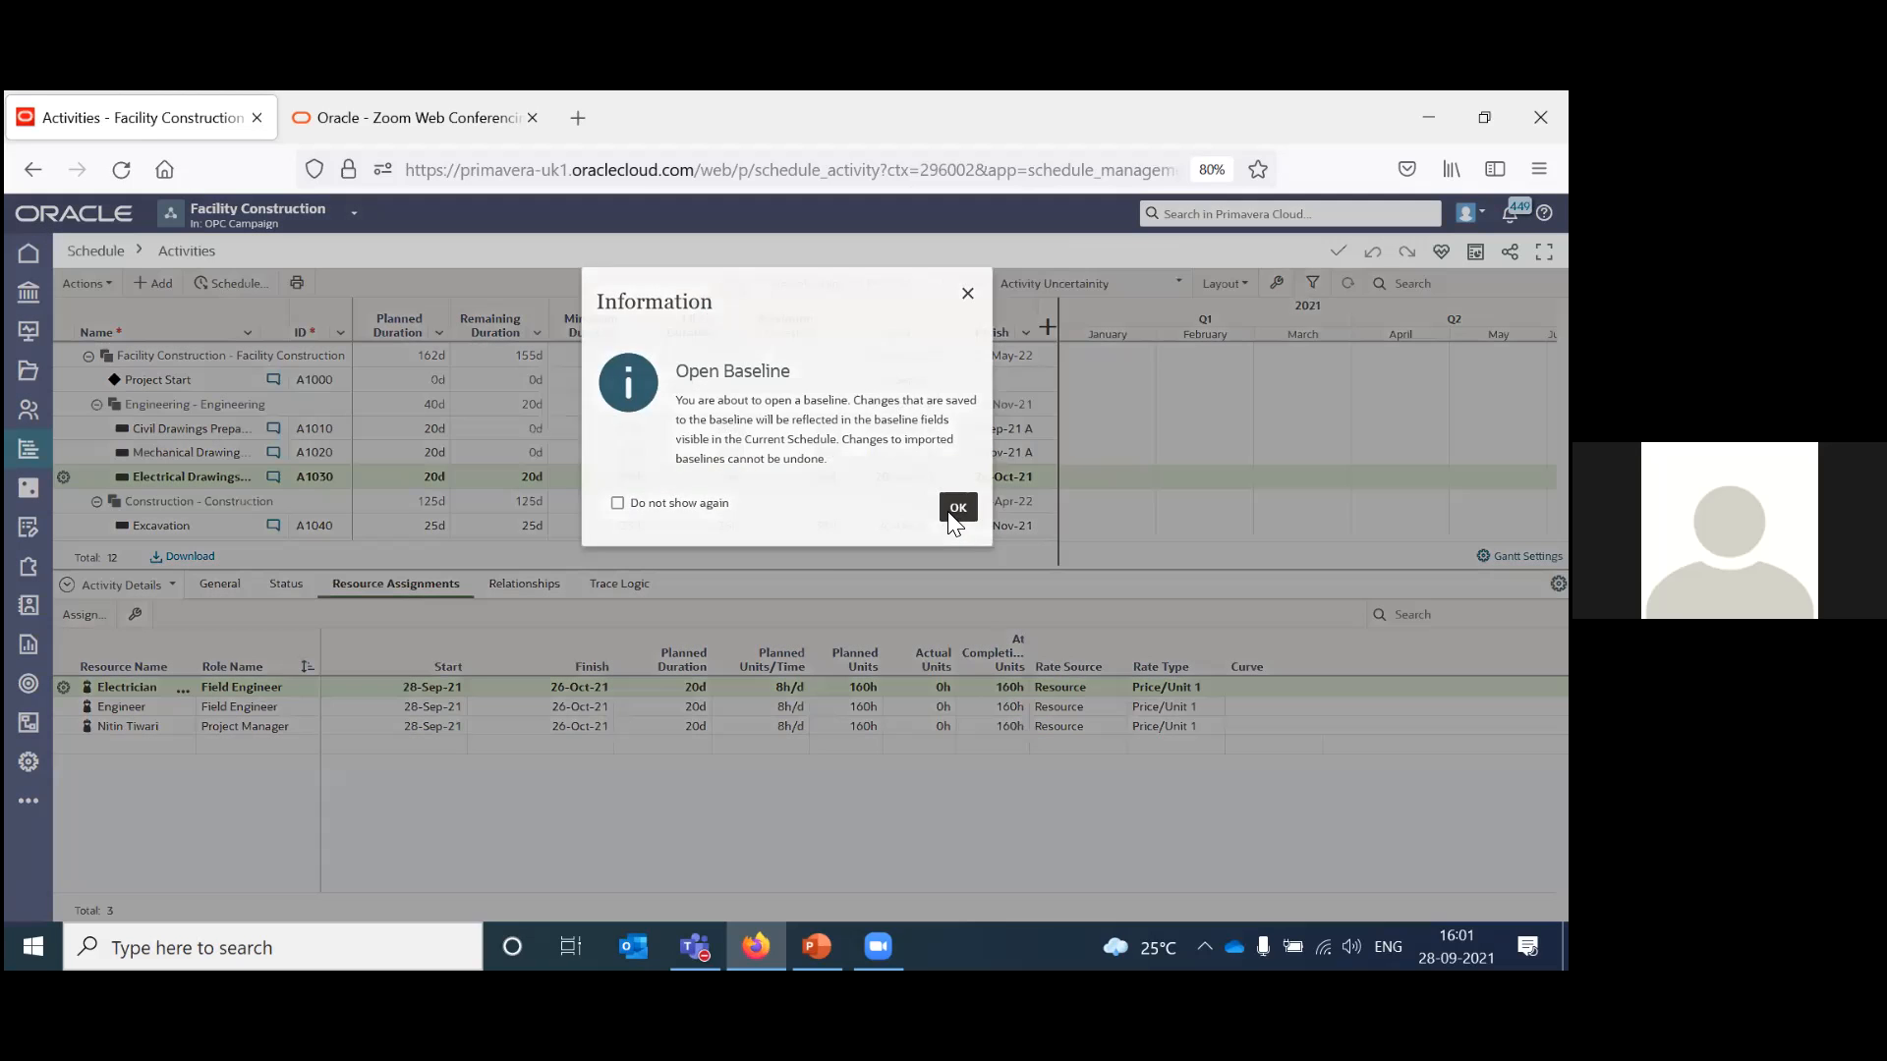
left_click(954, 513)
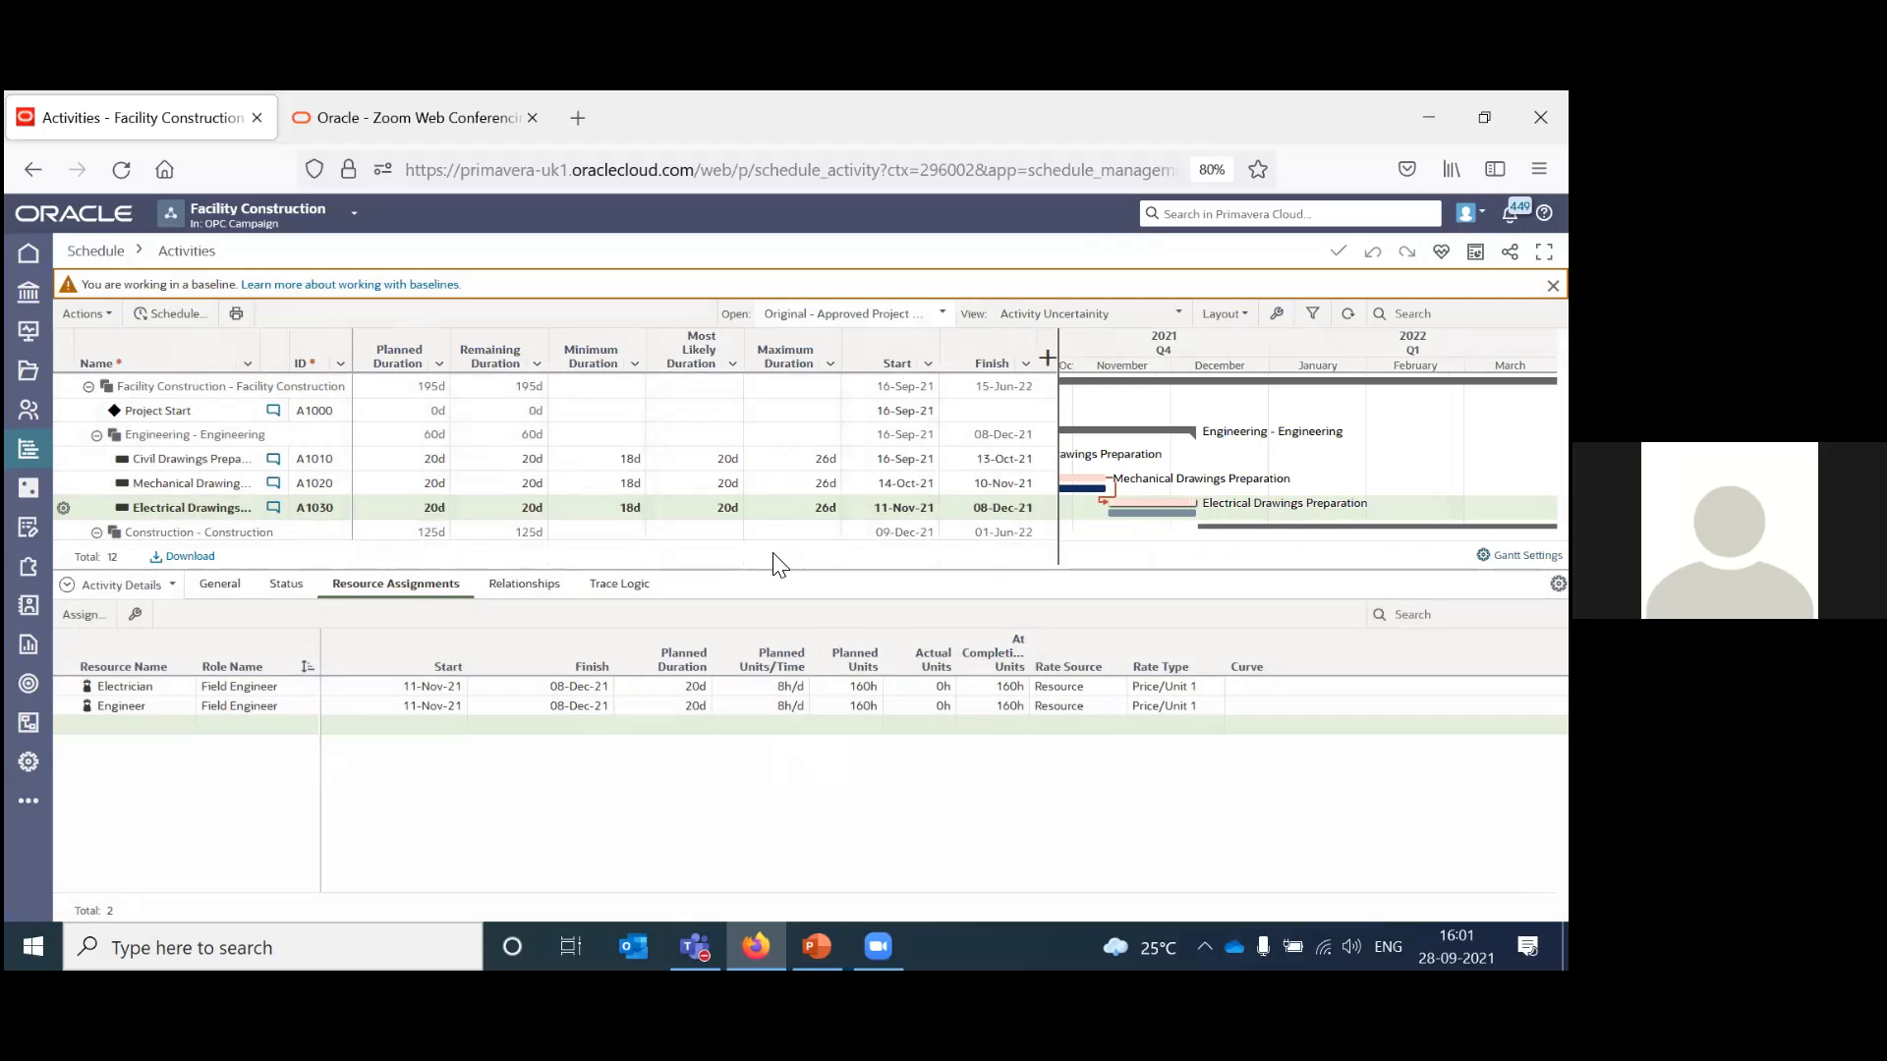
left_click(85, 313)
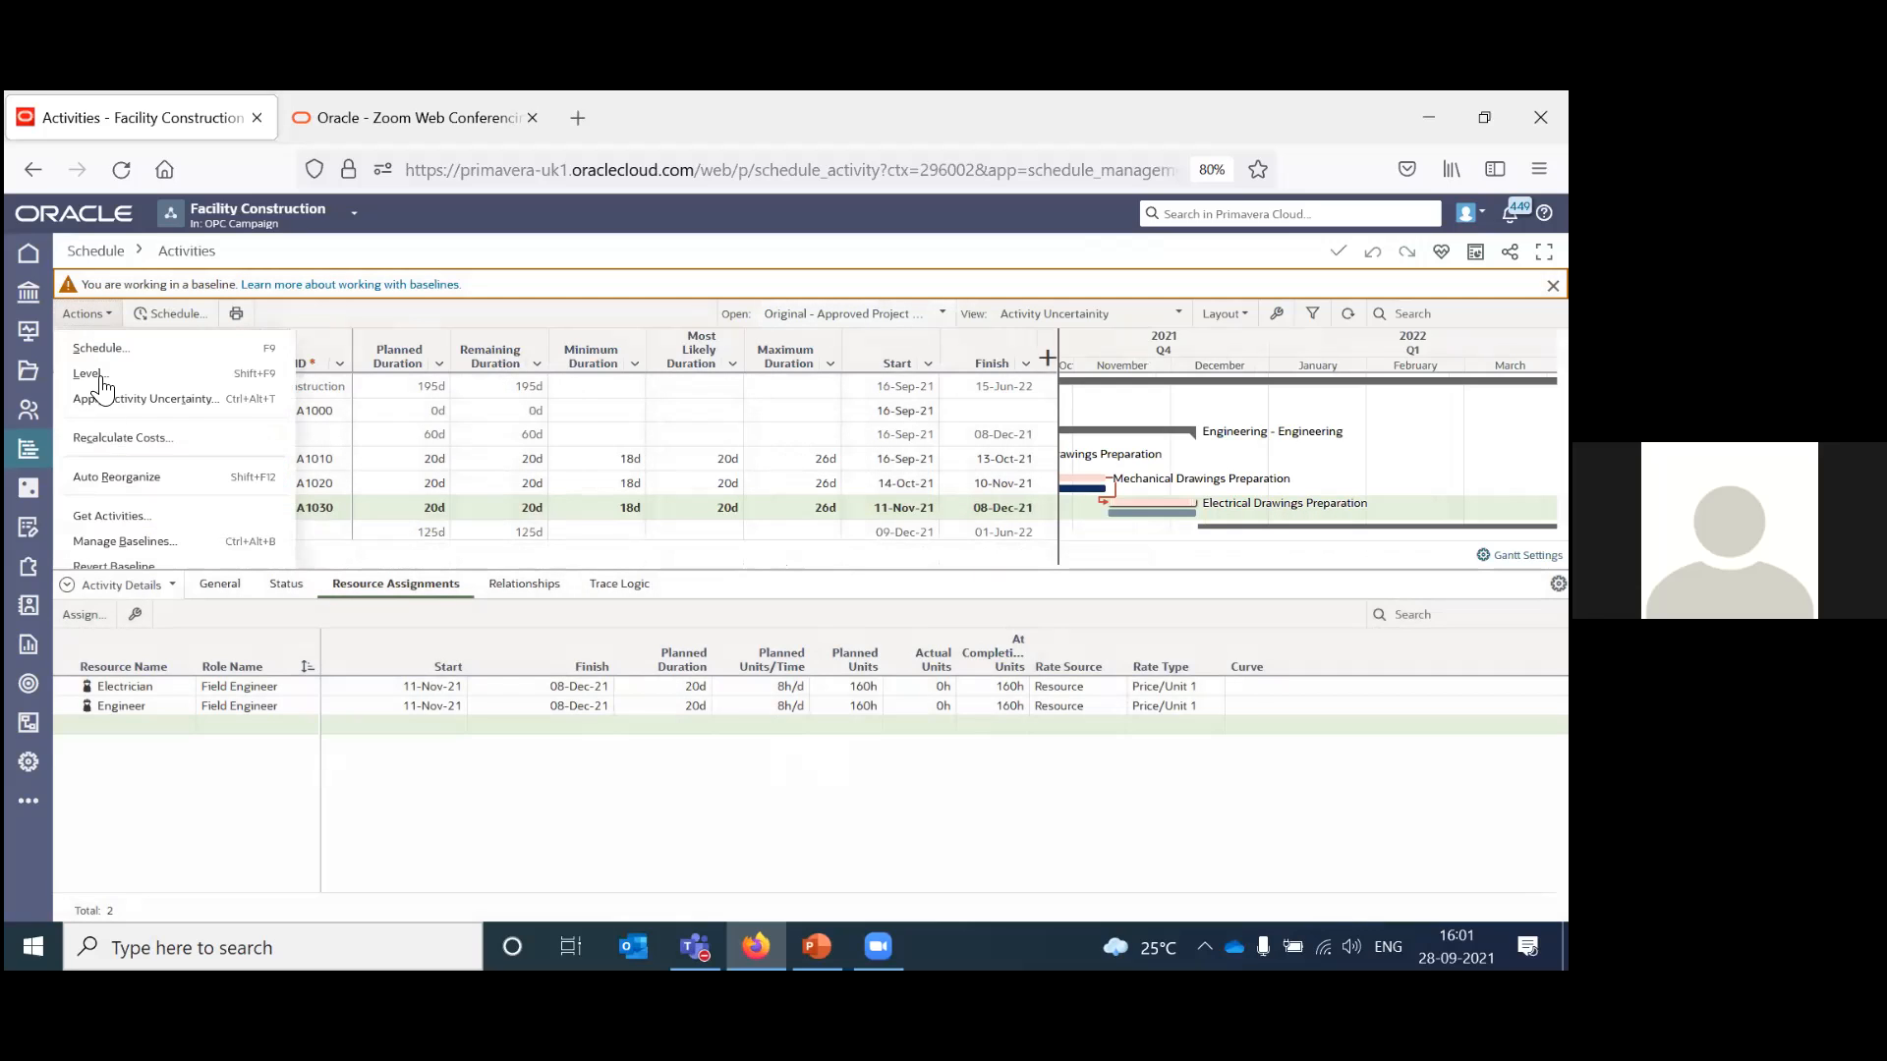
left_click(801, 864)
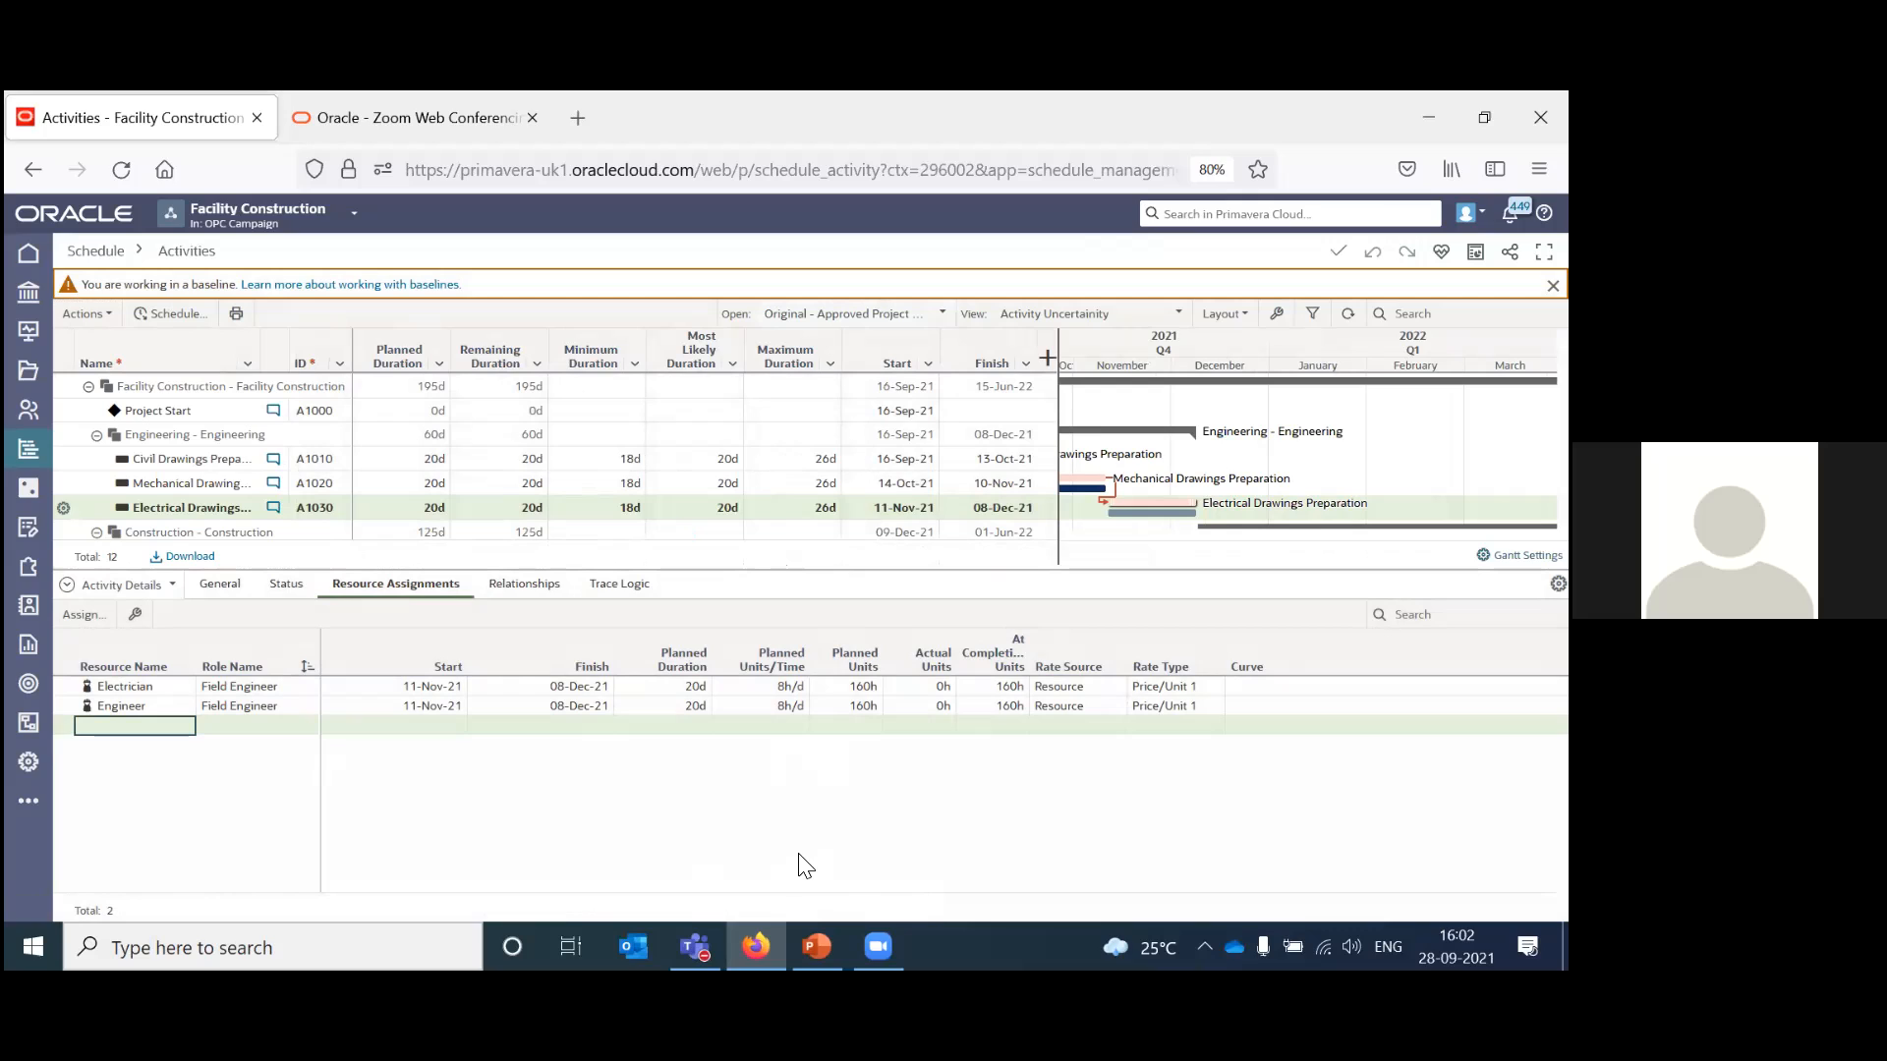
Switch from the original baseline back to the Current Schedule and check which actions are available for it.
left_click(848, 316)
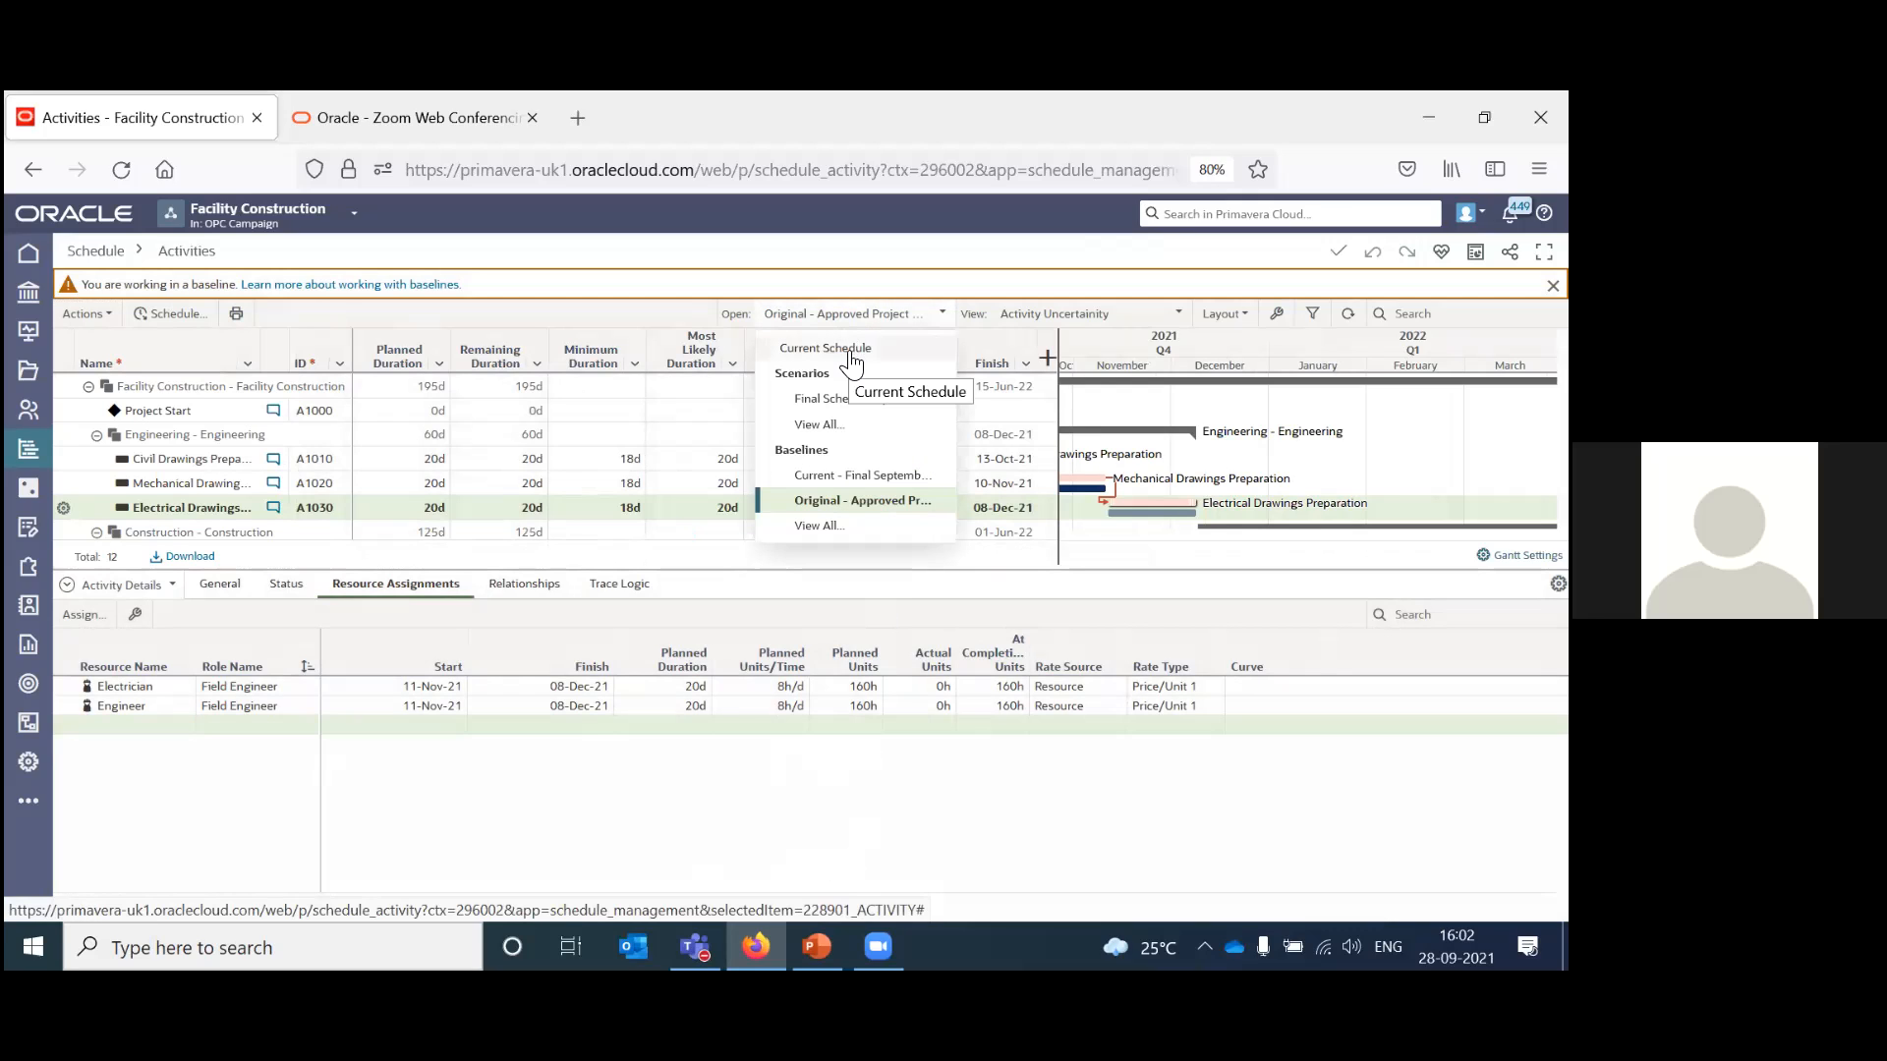
left_click(849, 352)
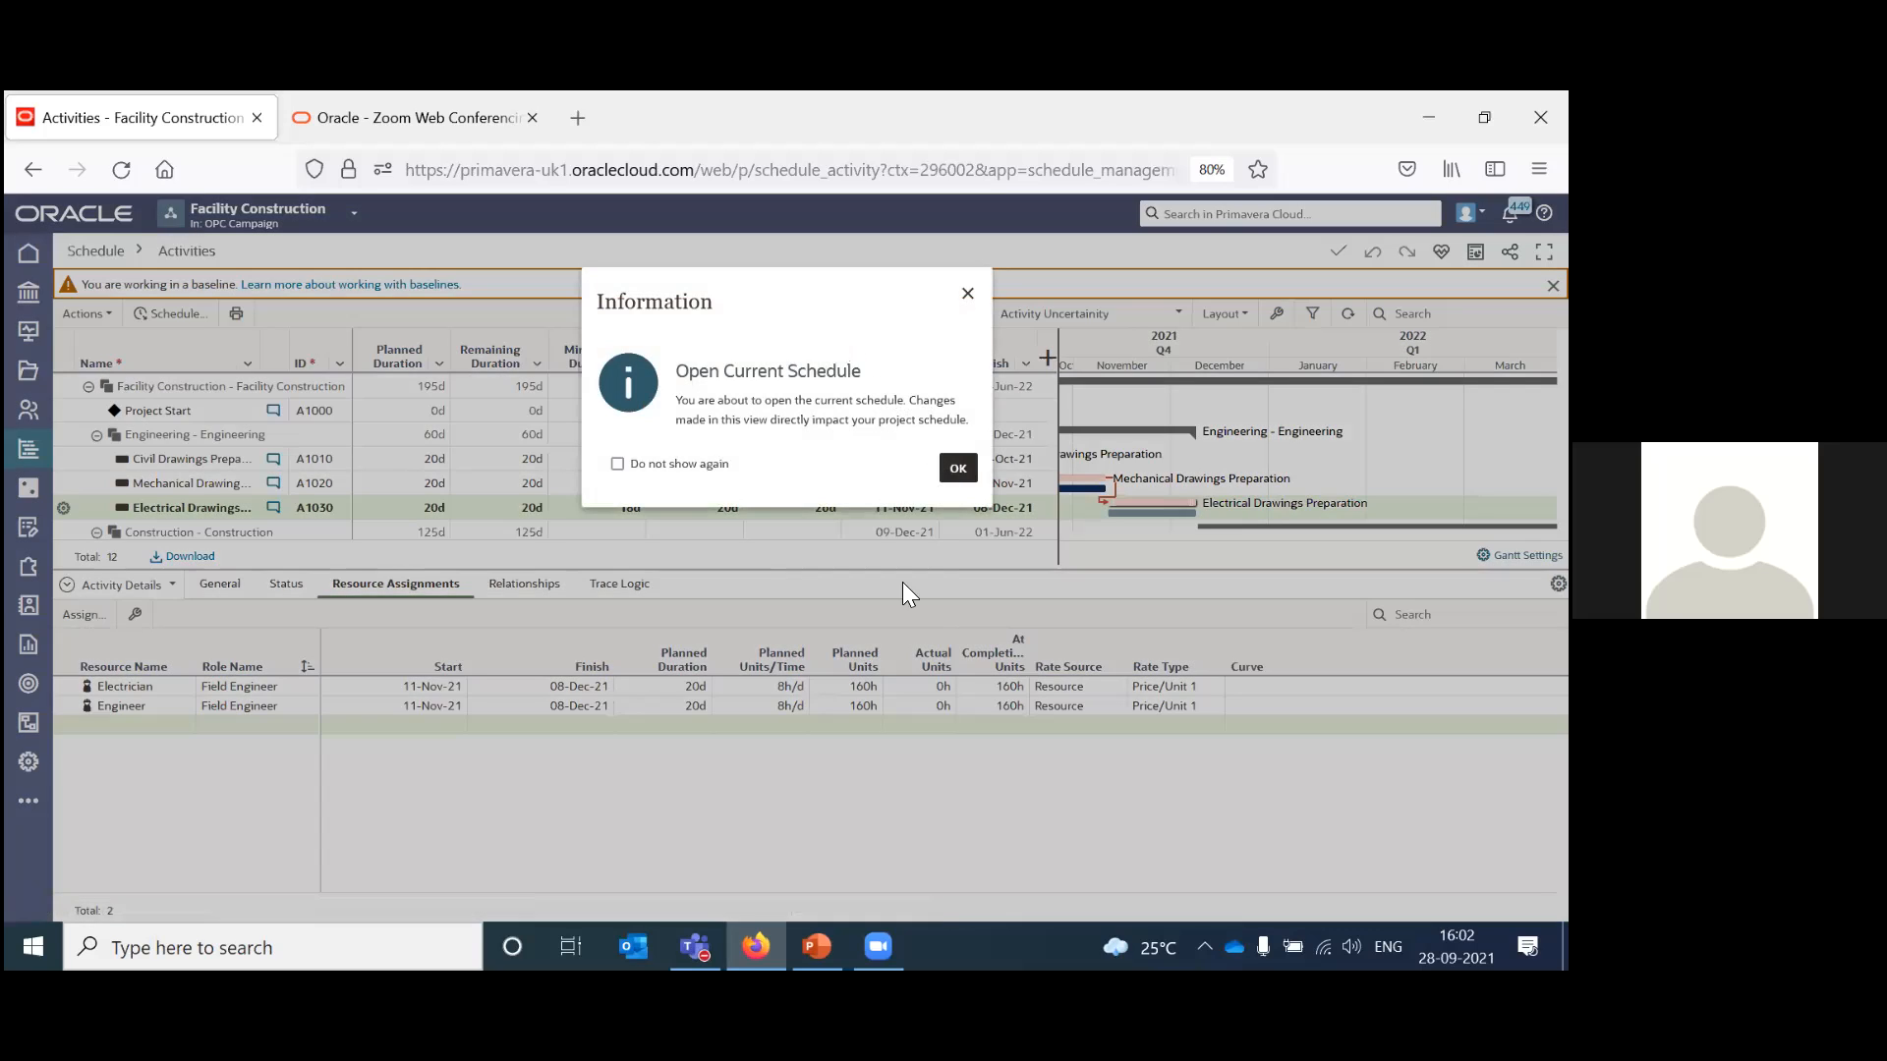
left_click(958, 469)
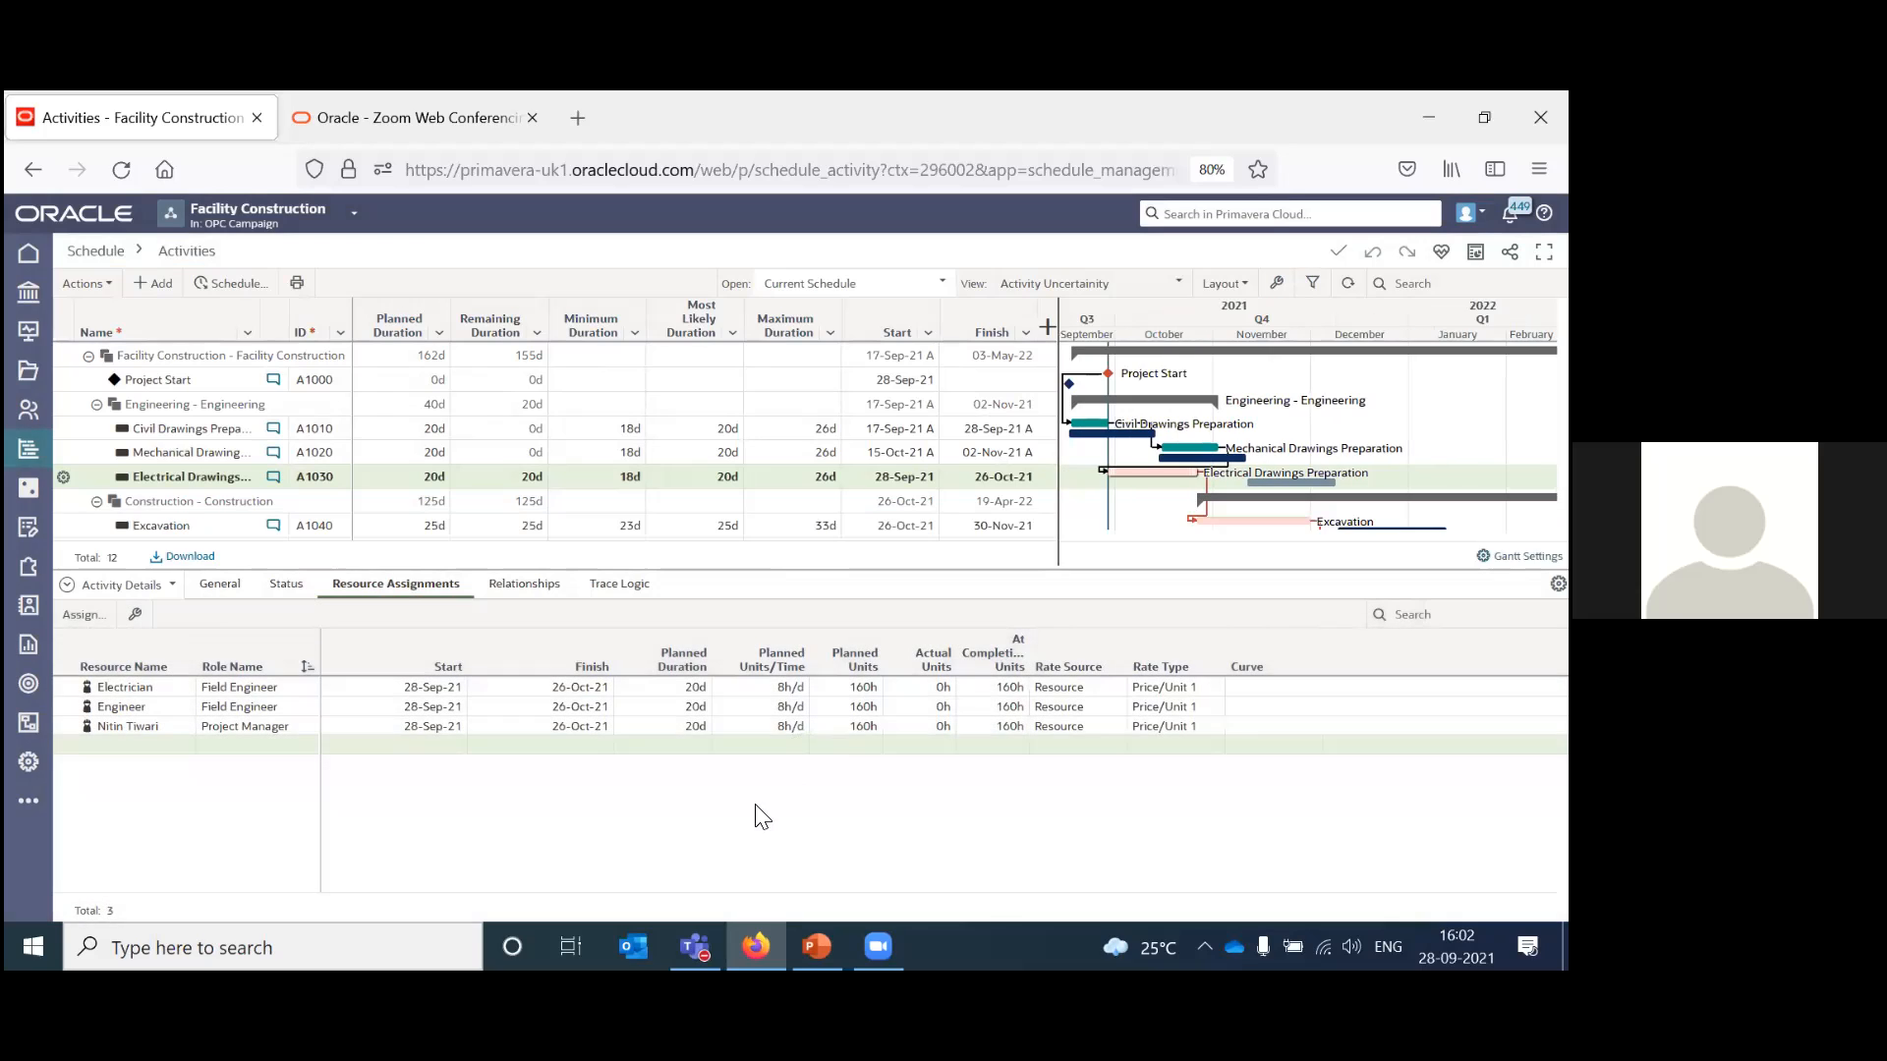
left_click(93, 284)
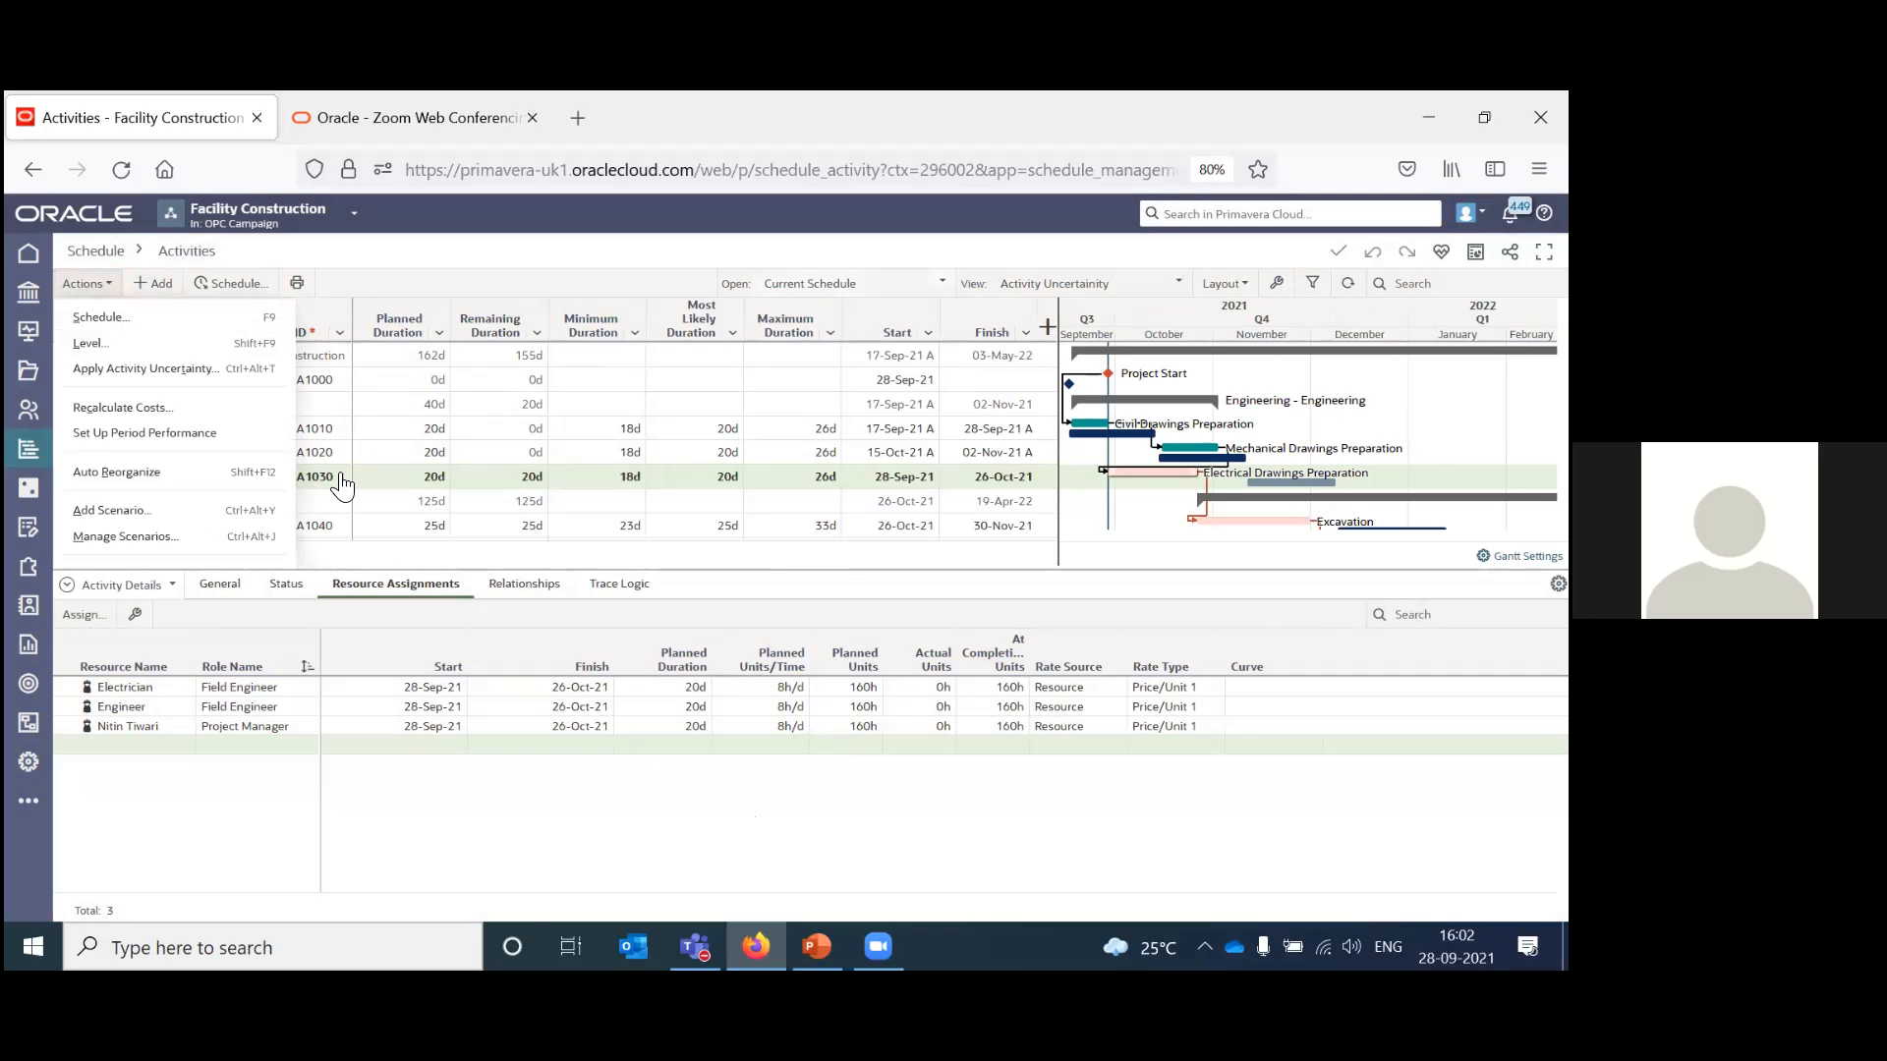
left_click(346, 818)
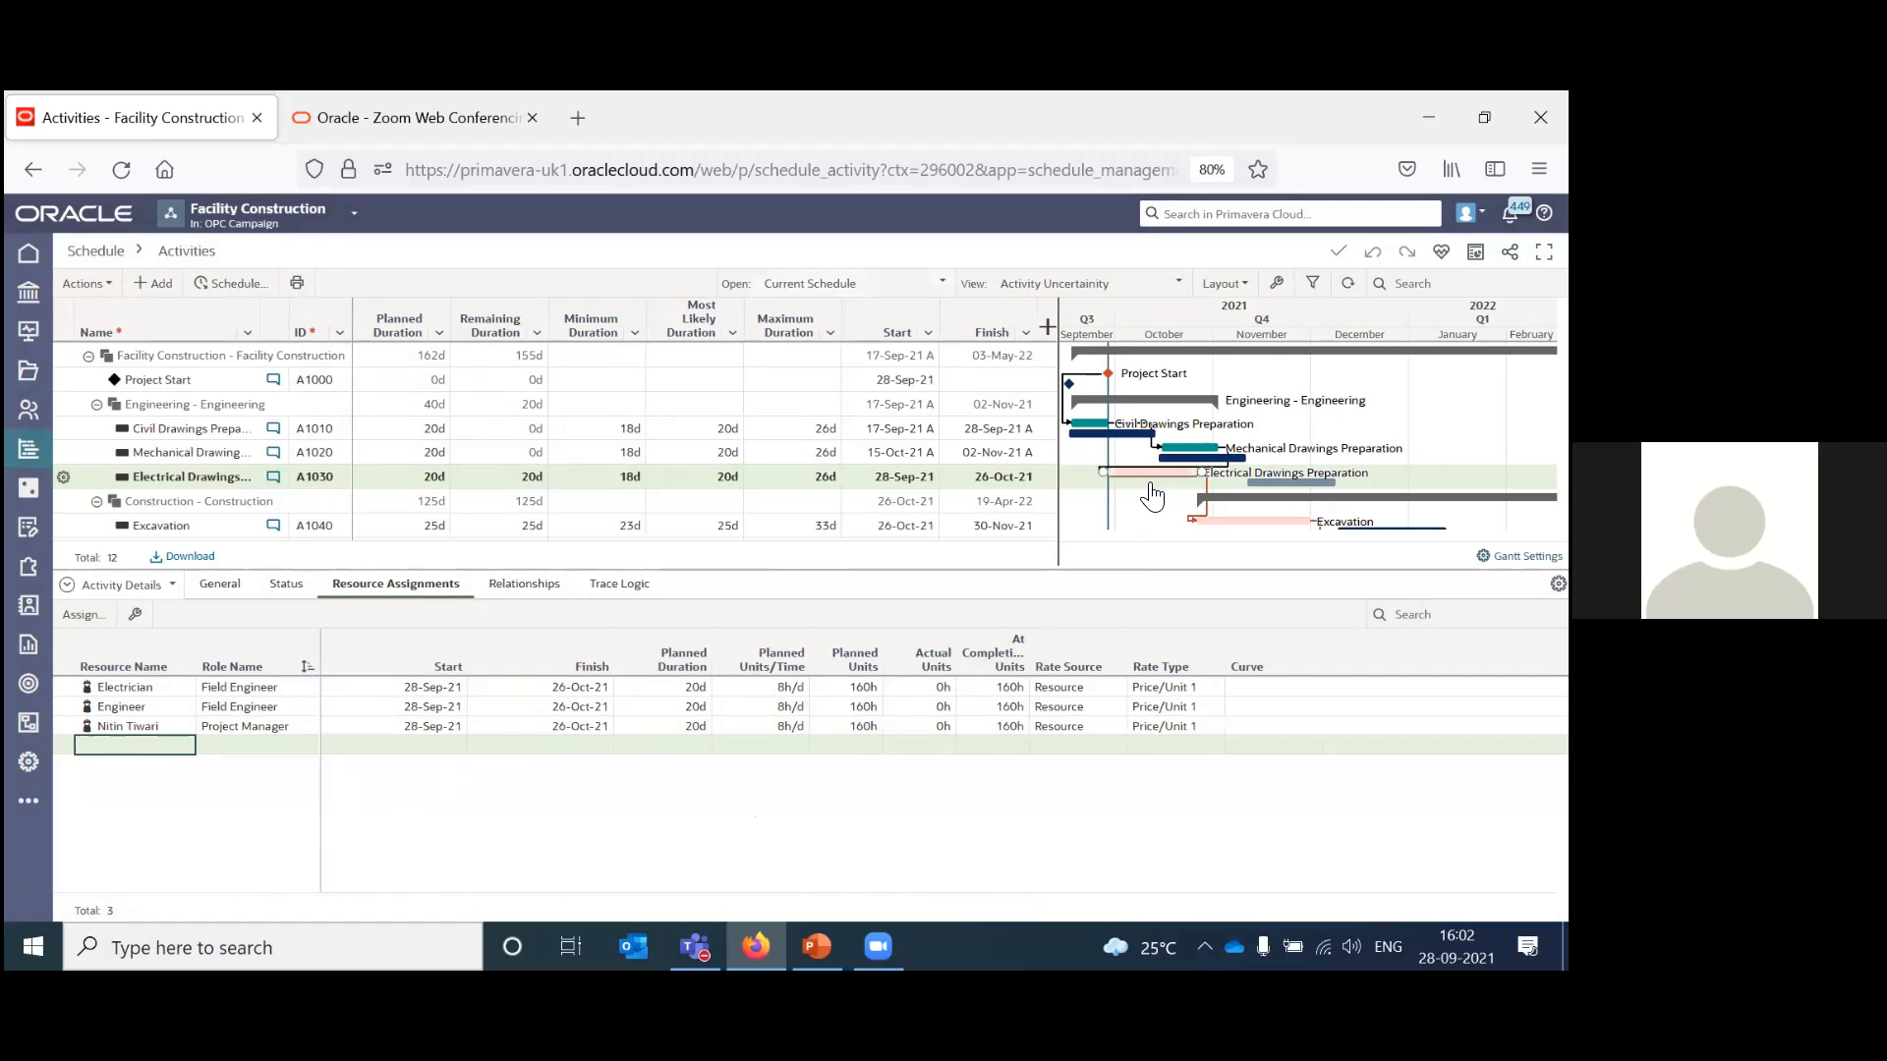
Open the Original - Approved Project baseline again and collapse the activity details to show the full activity list.
left_click(875, 293)
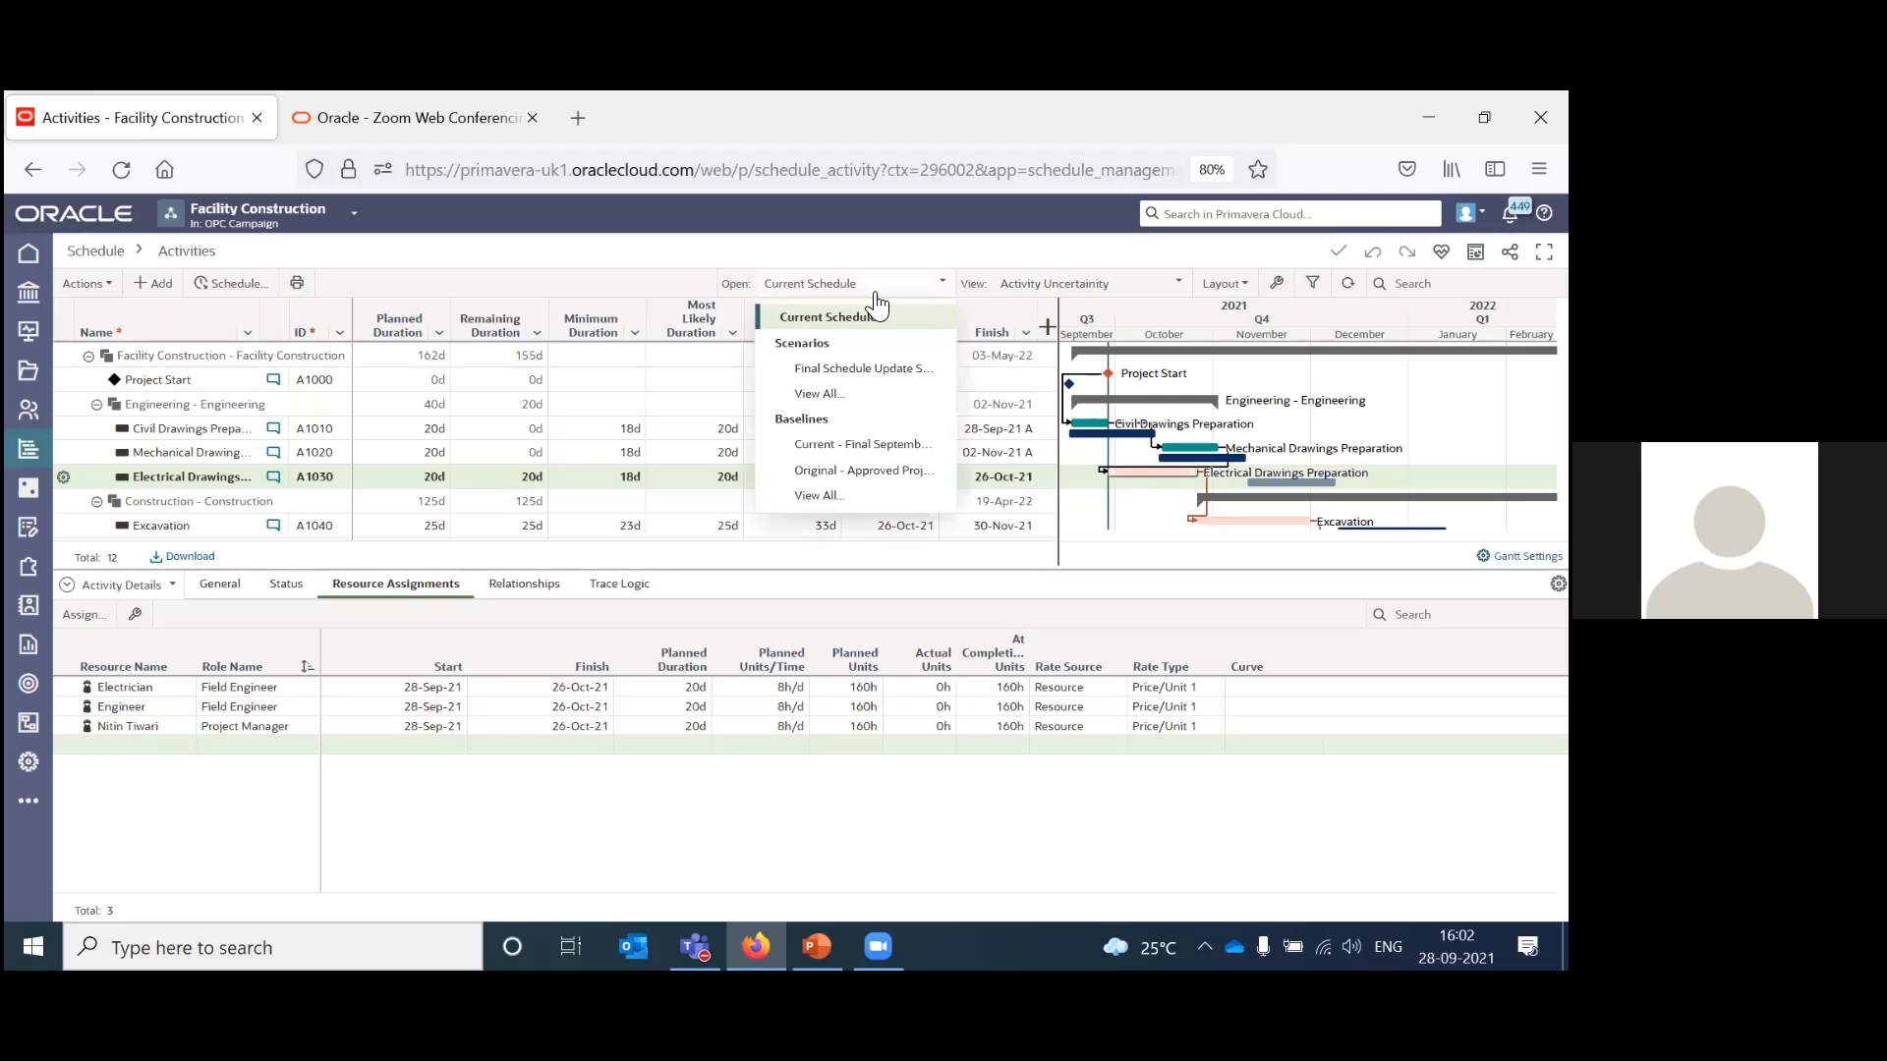
left_click(855, 471)
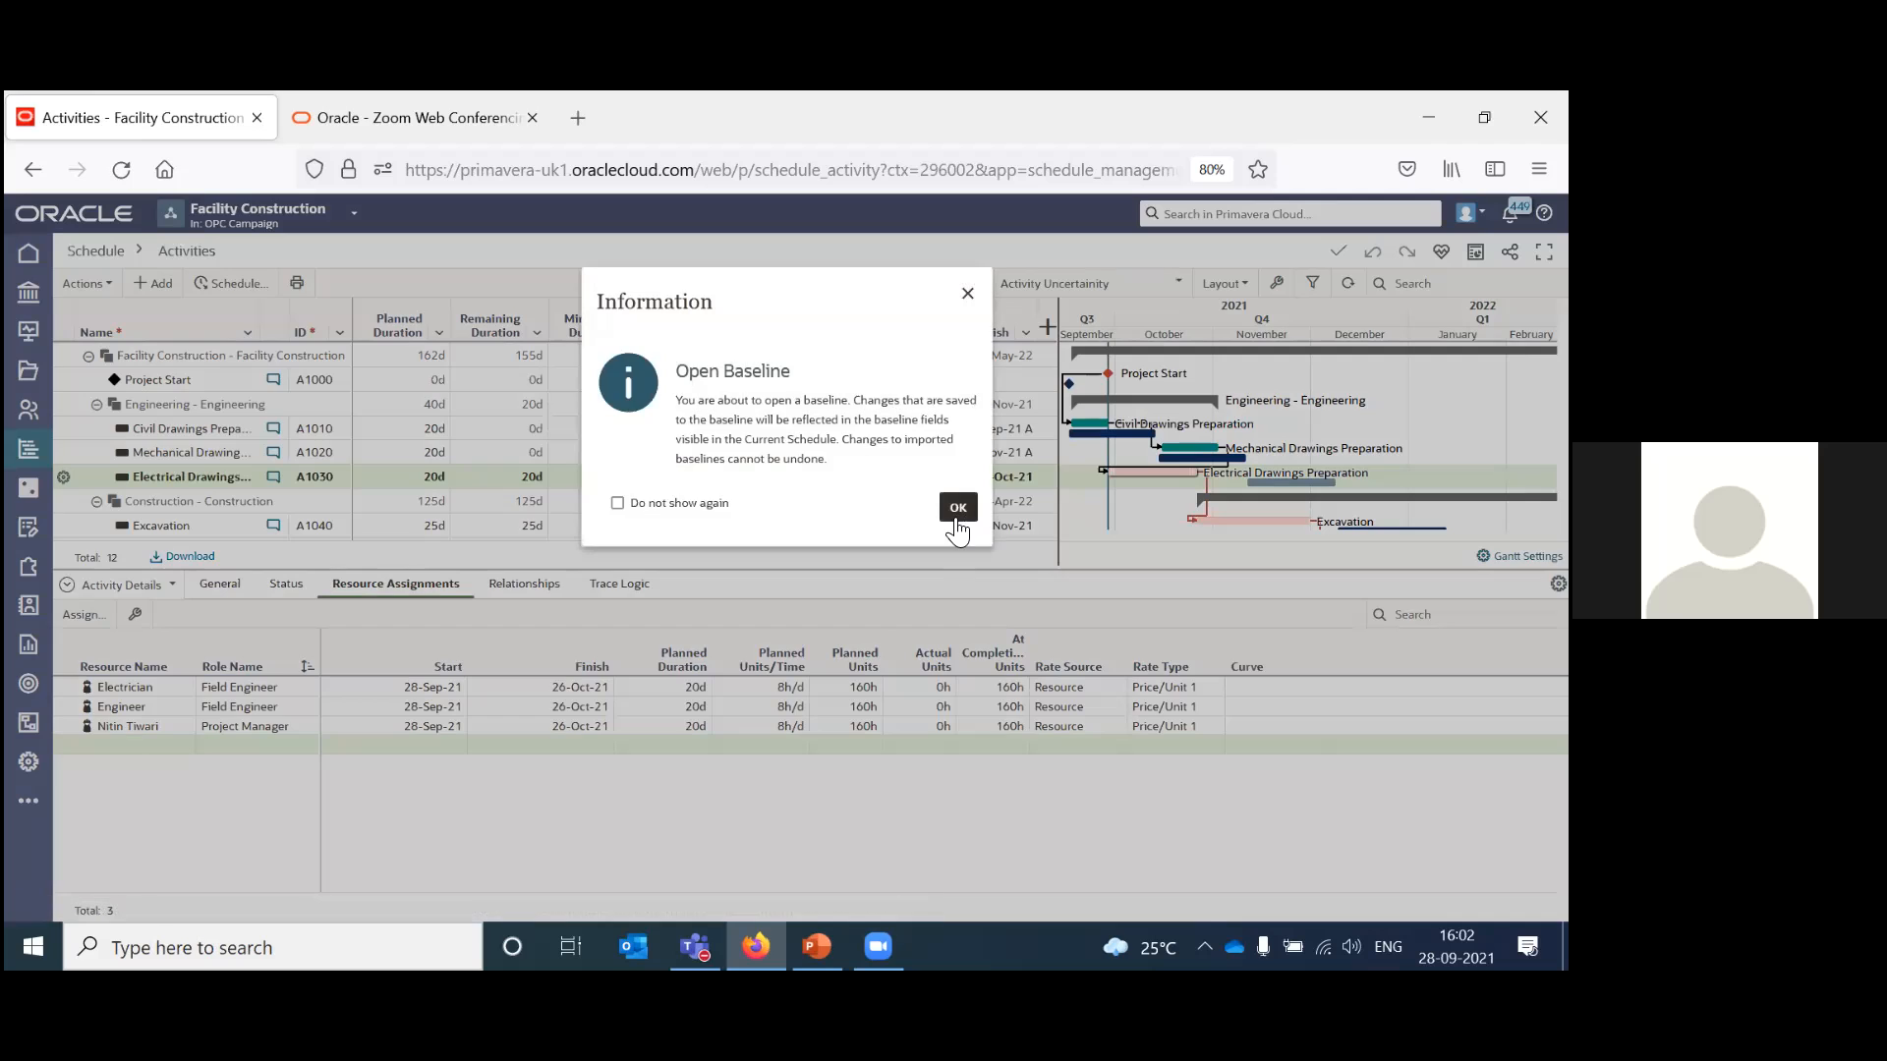
key("Return")
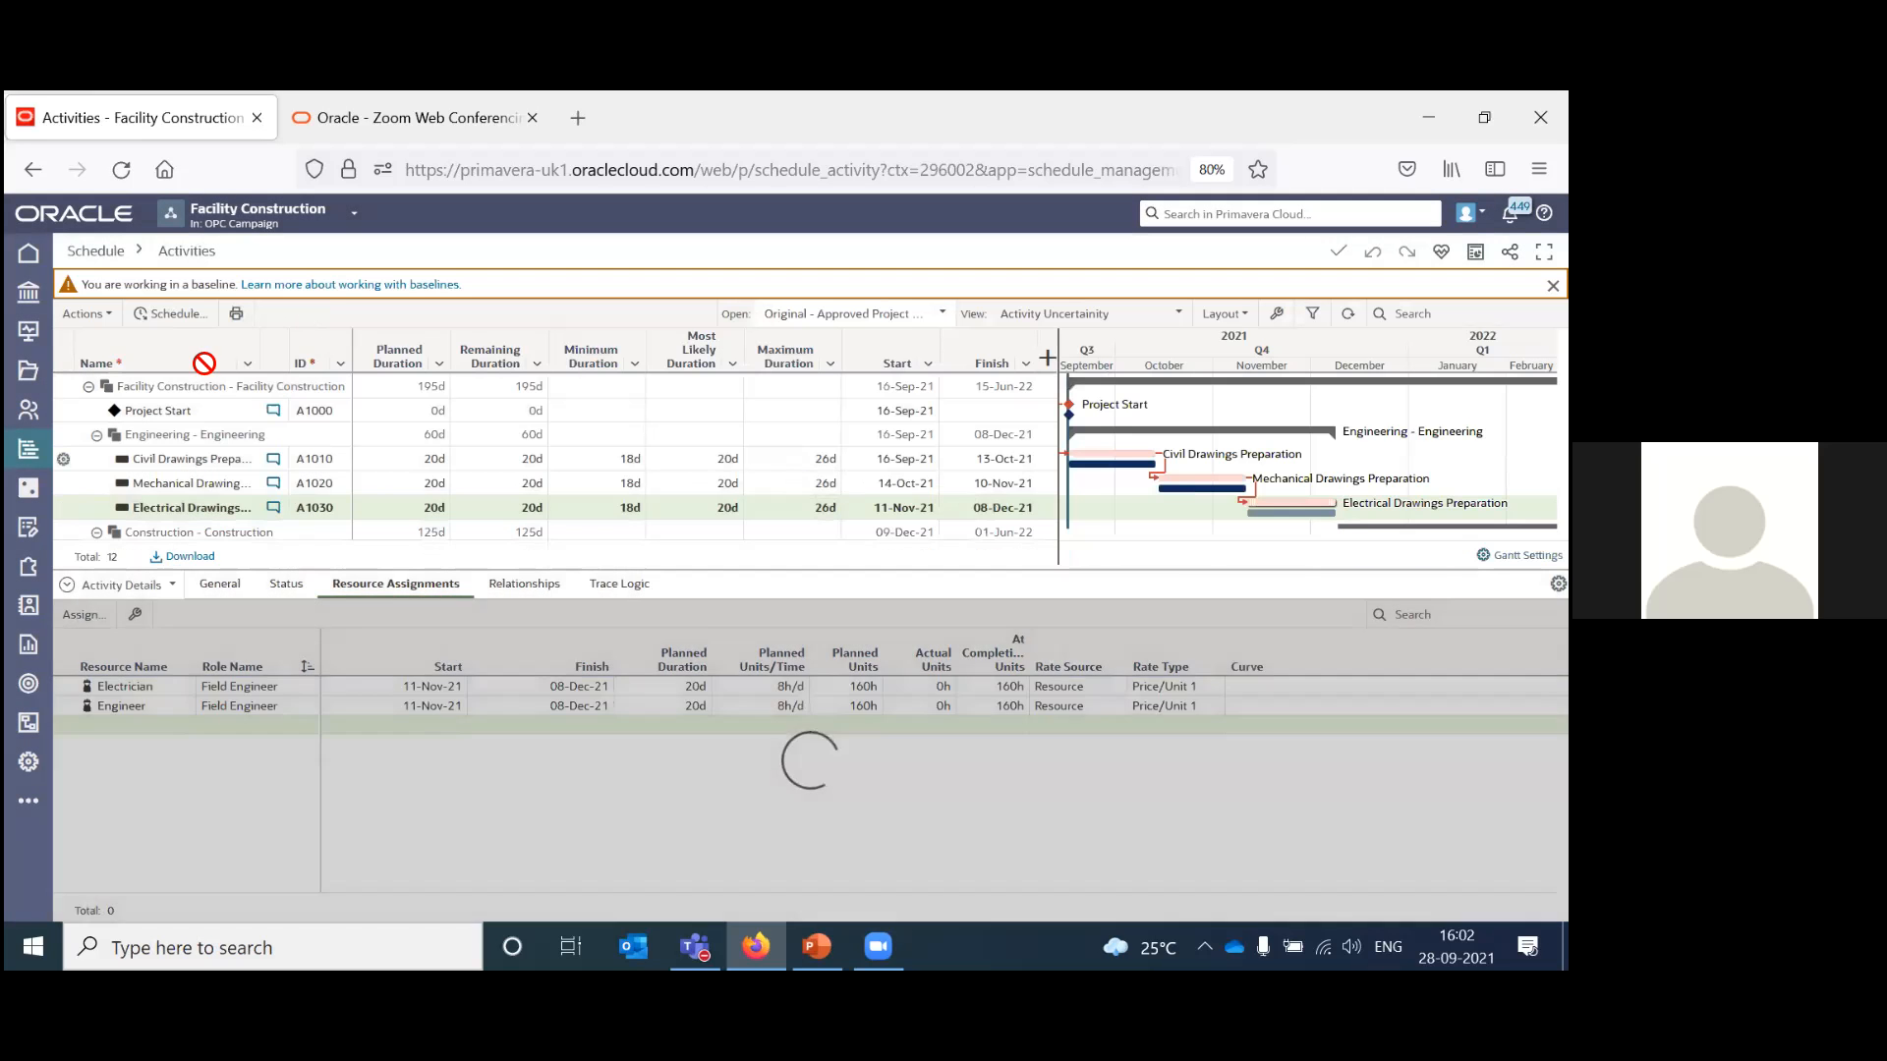
left_click(110, 314)
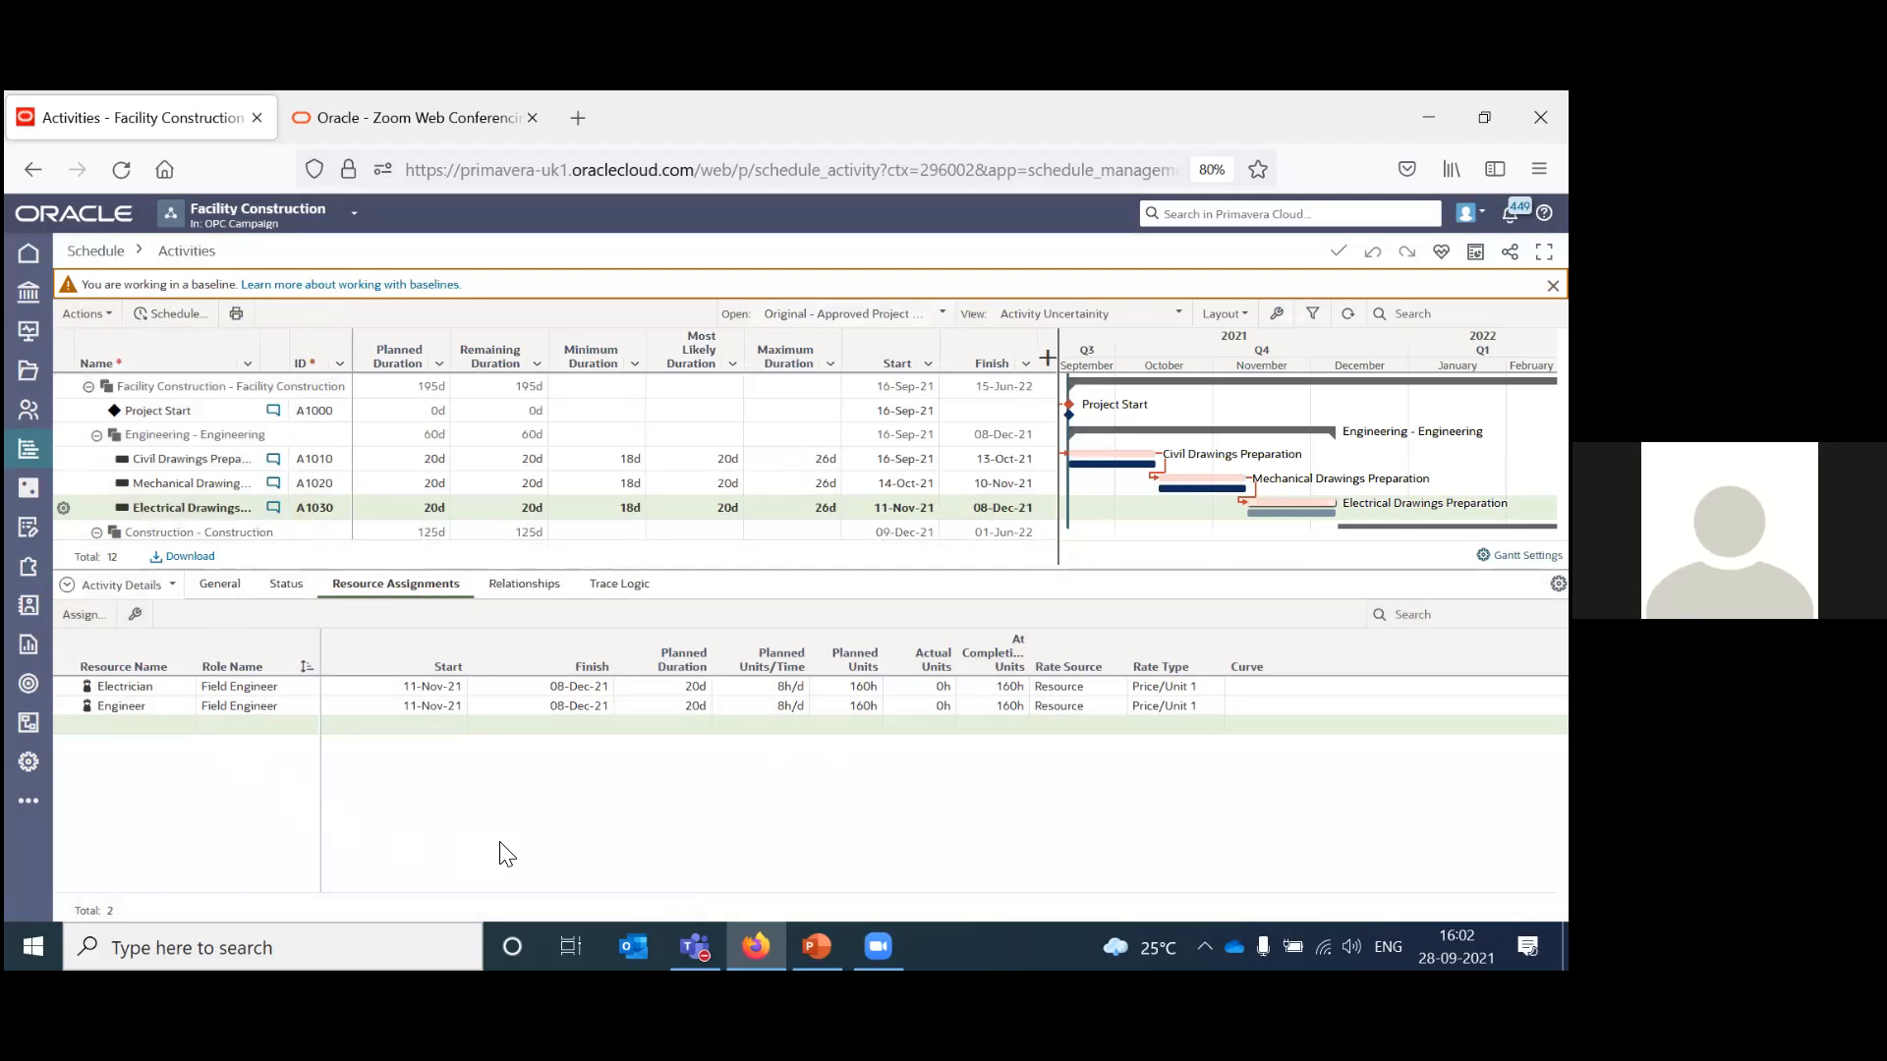
left_click(65, 586)
Review Set User Baseline Preferences, close it without changes, and open Manage Baselines.
left_click(108, 315)
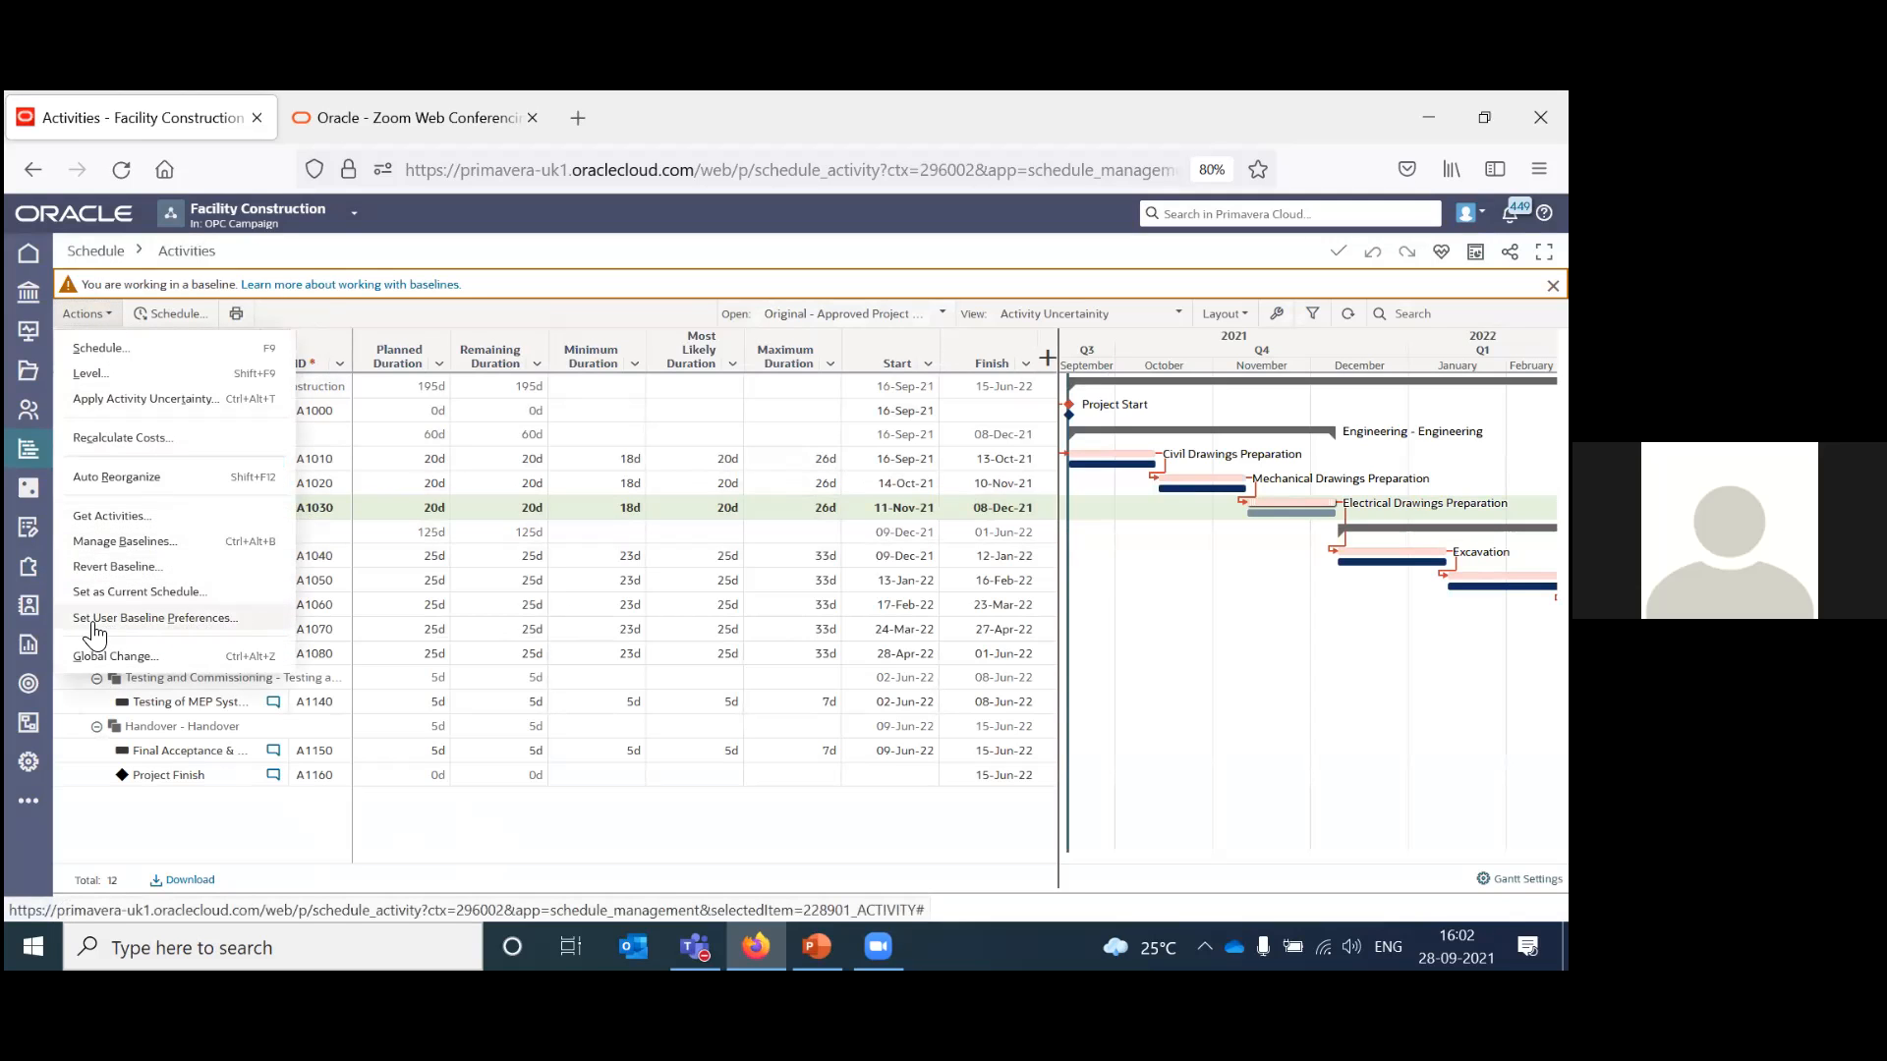
left_click(195, 621)
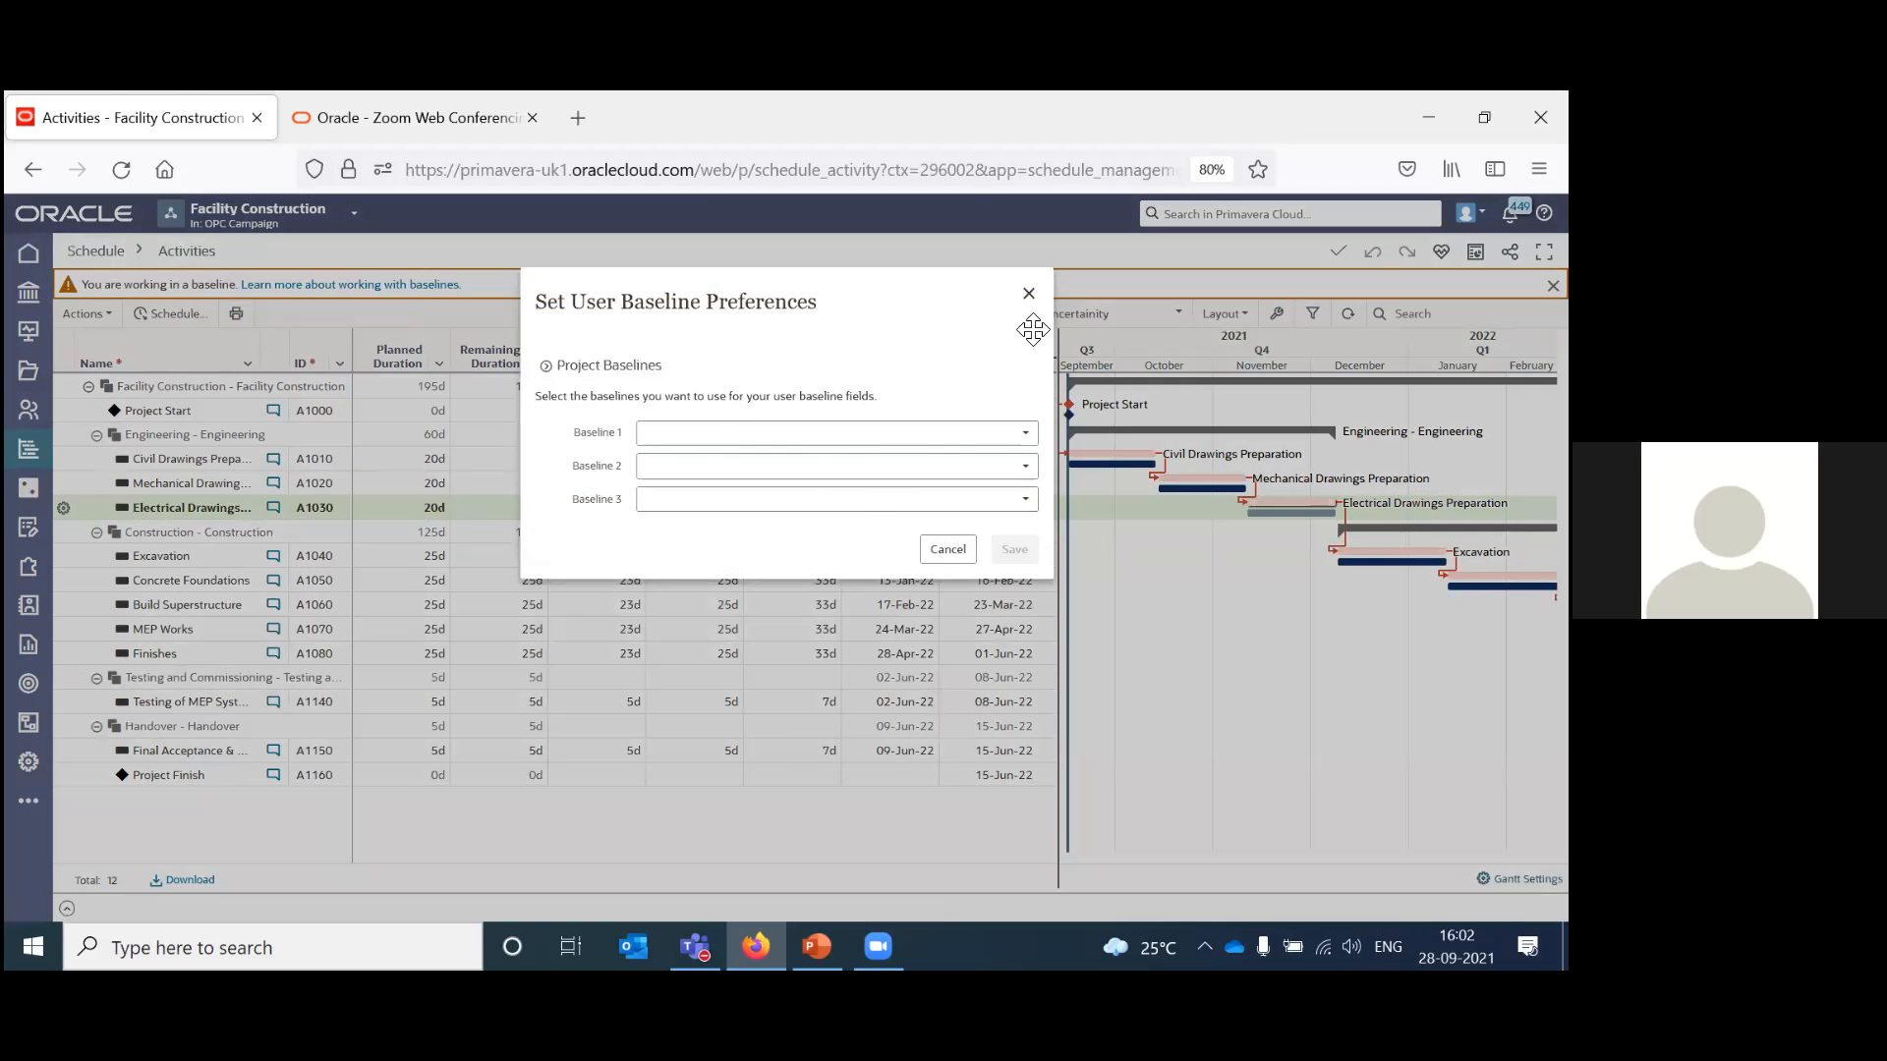
left_click(1029, 293)
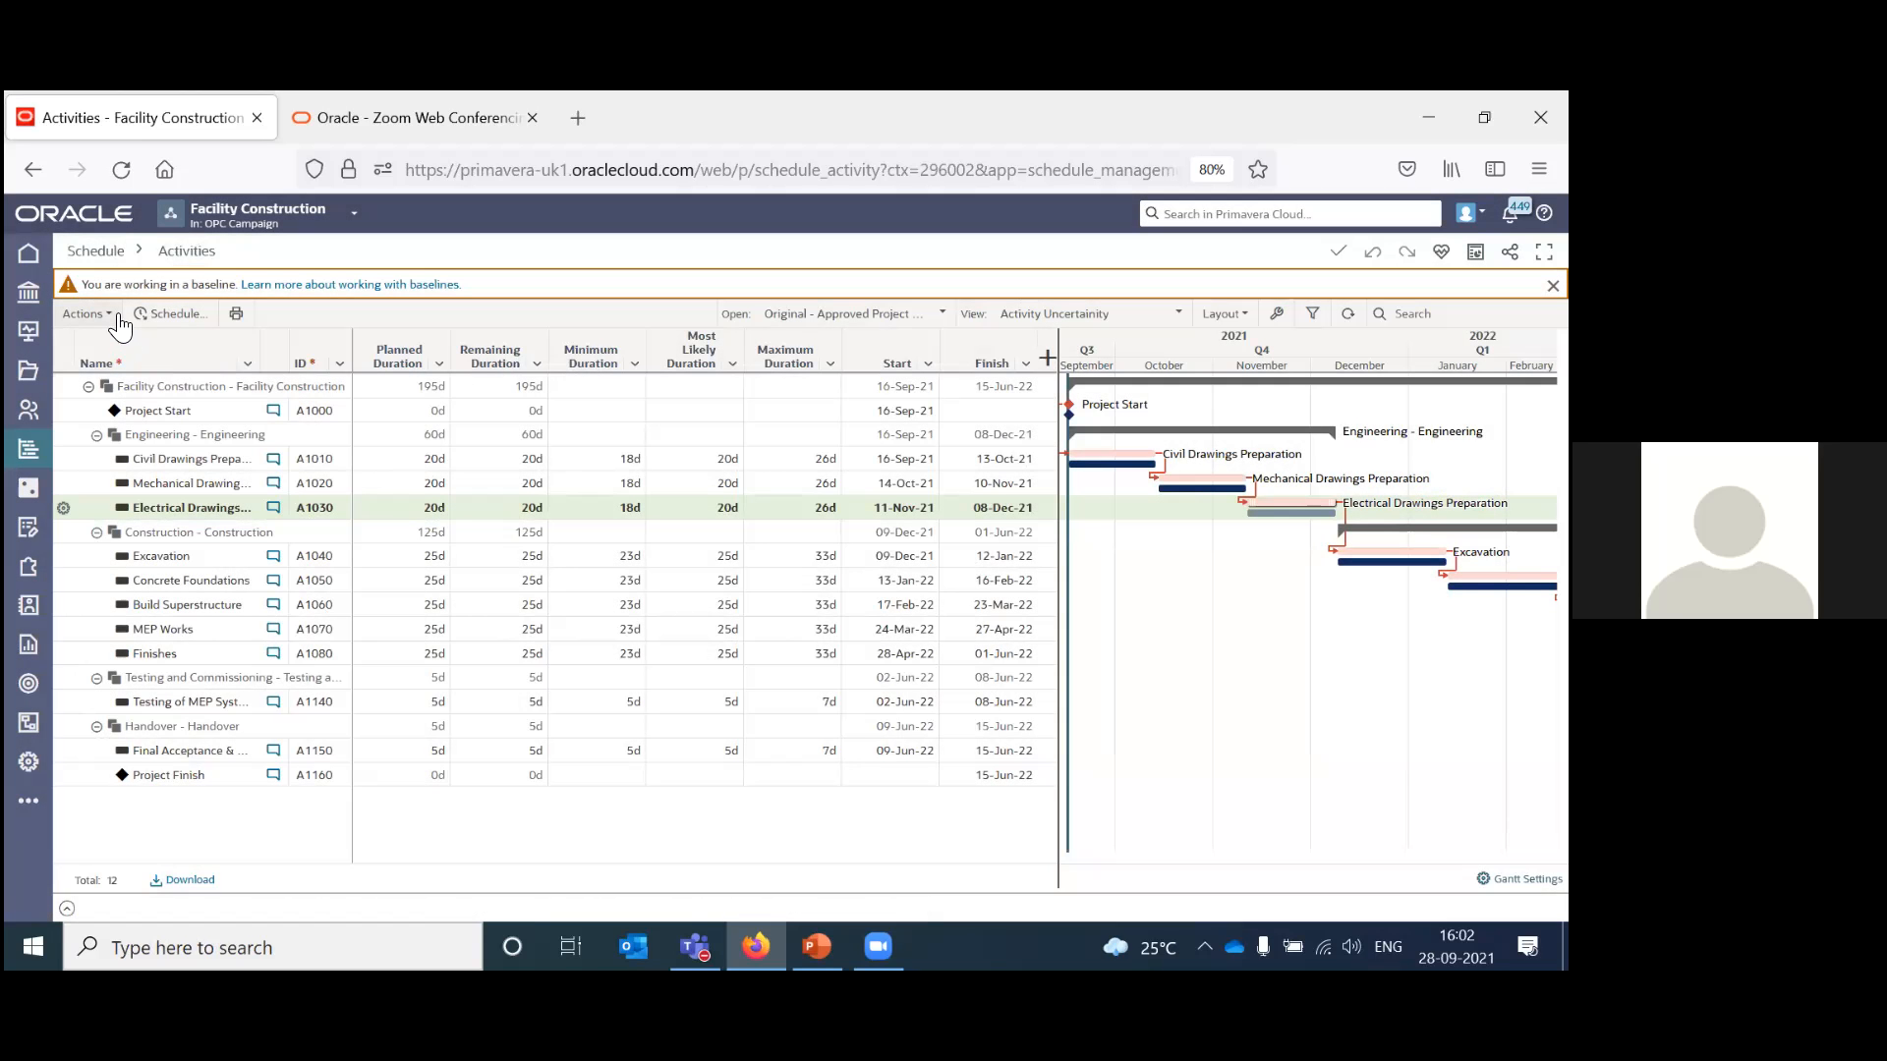
left_click(118, 318)
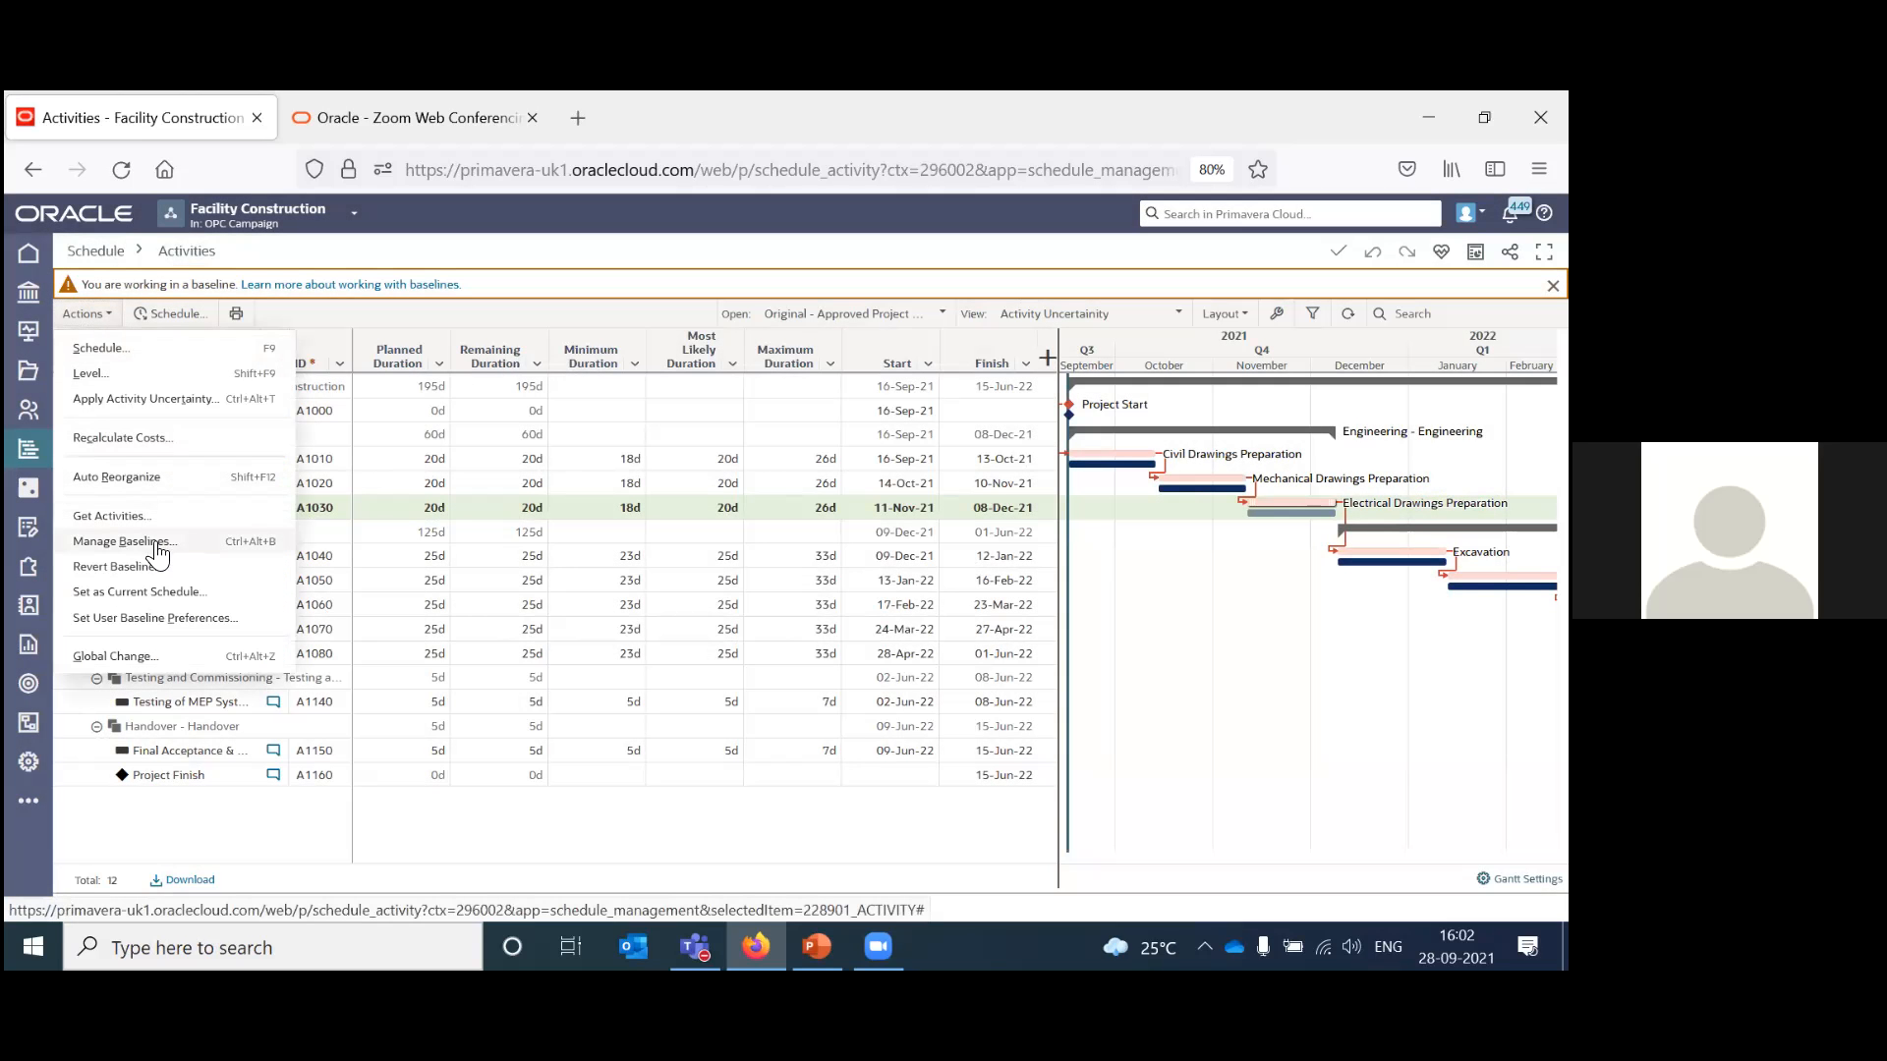
left_click(145, 543)
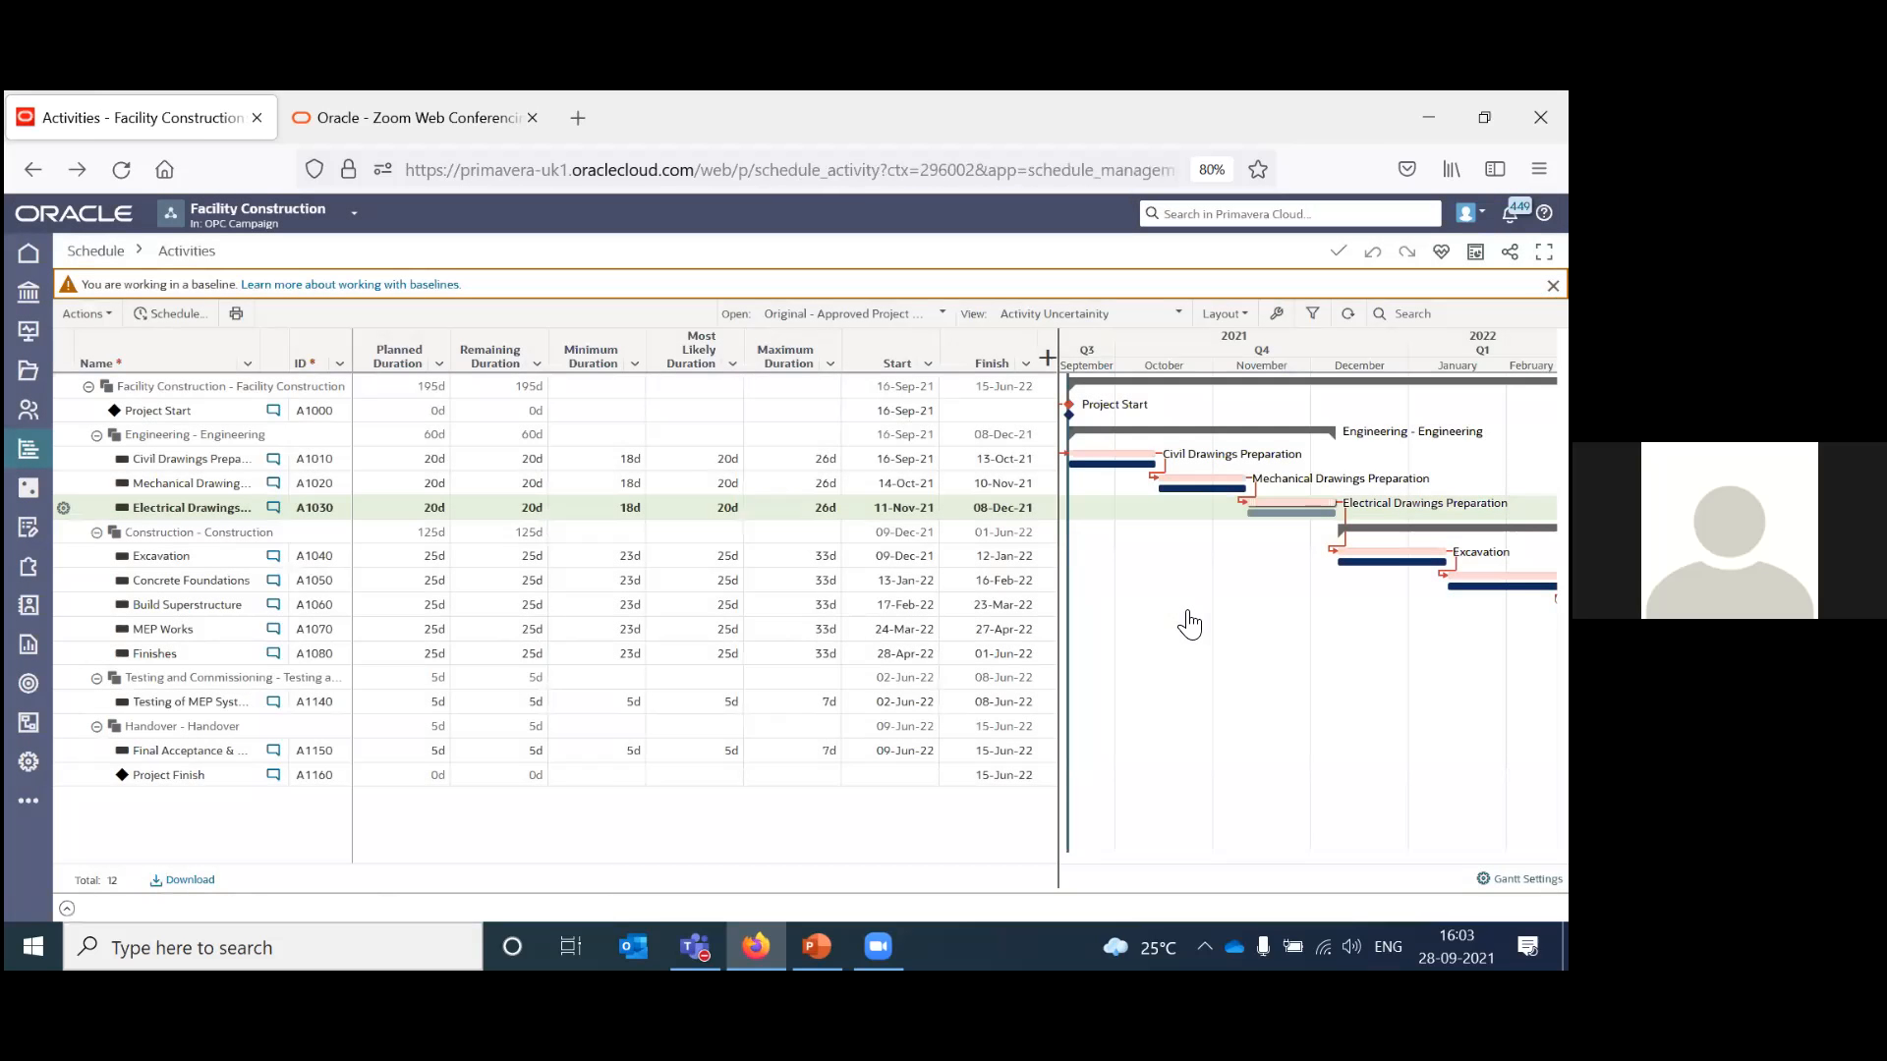
Switch to PowerPoint, advance to the Executing the project slide, and return to Primavera Cloud.
key("alt+Tab")
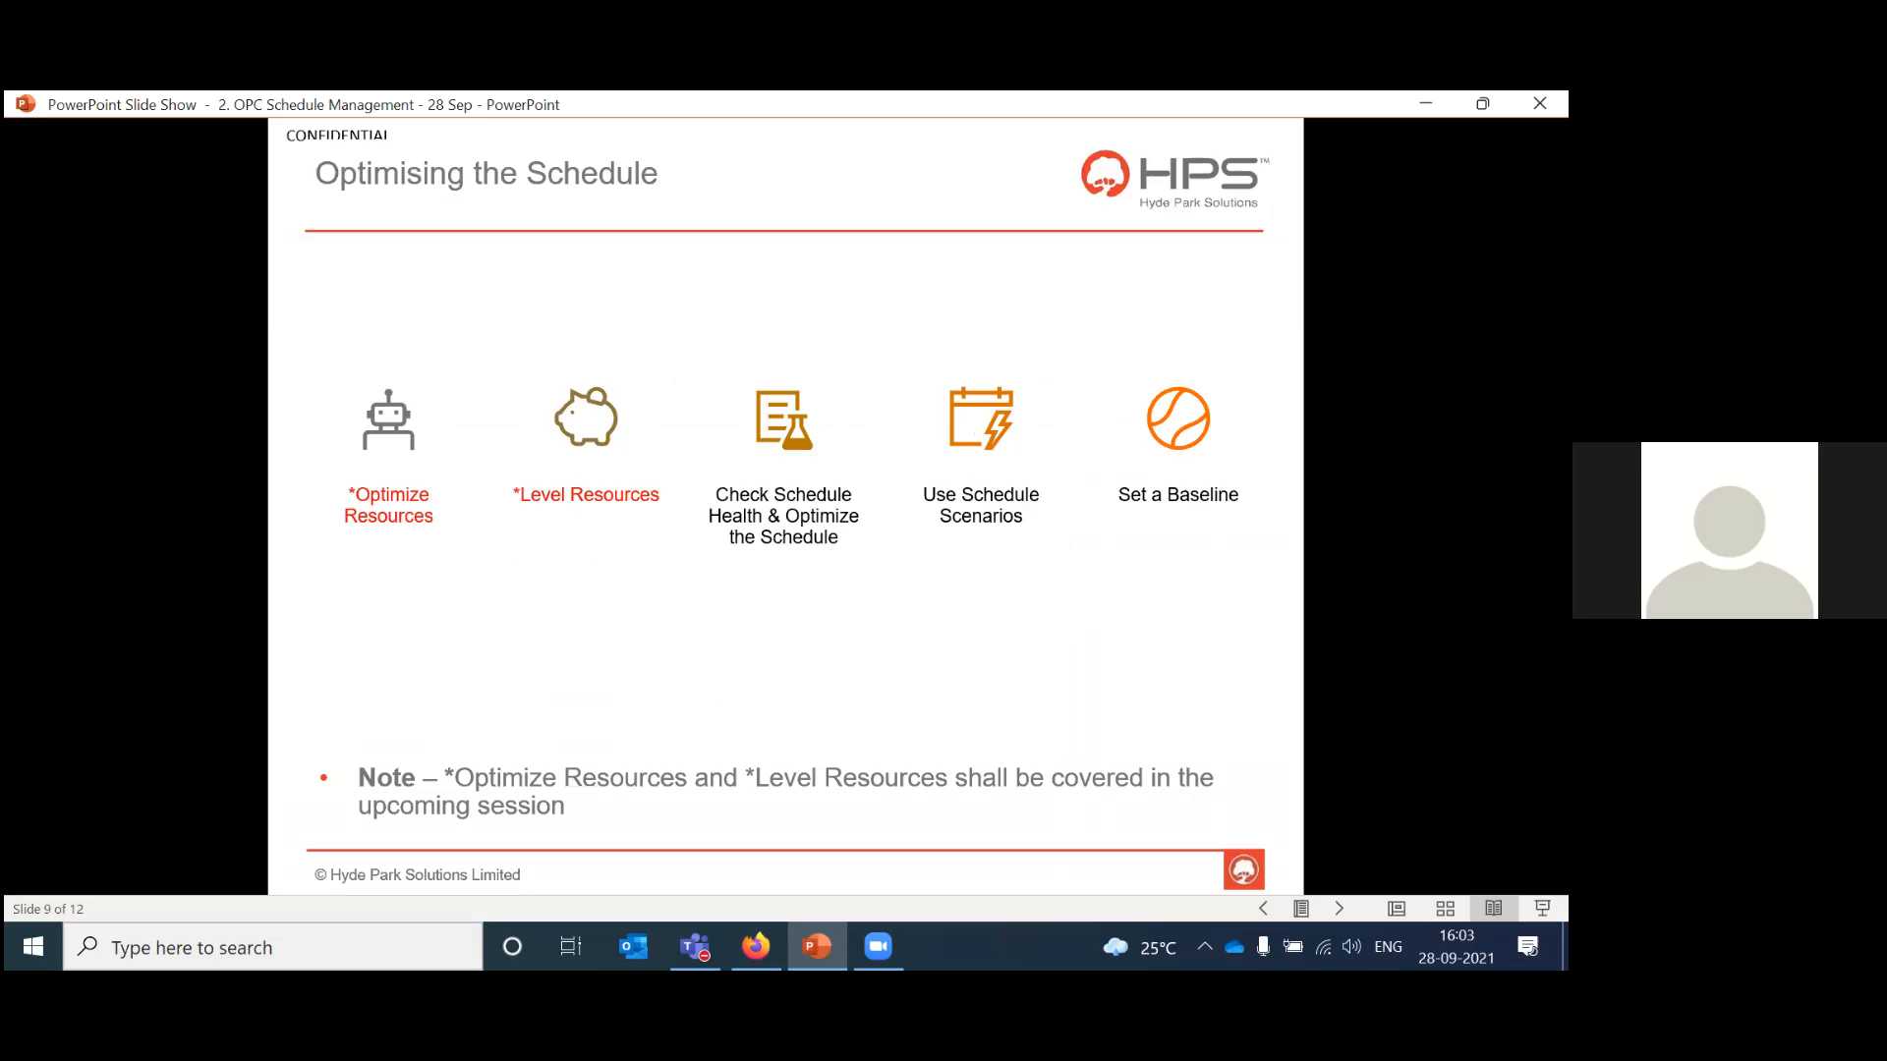
key("Right")
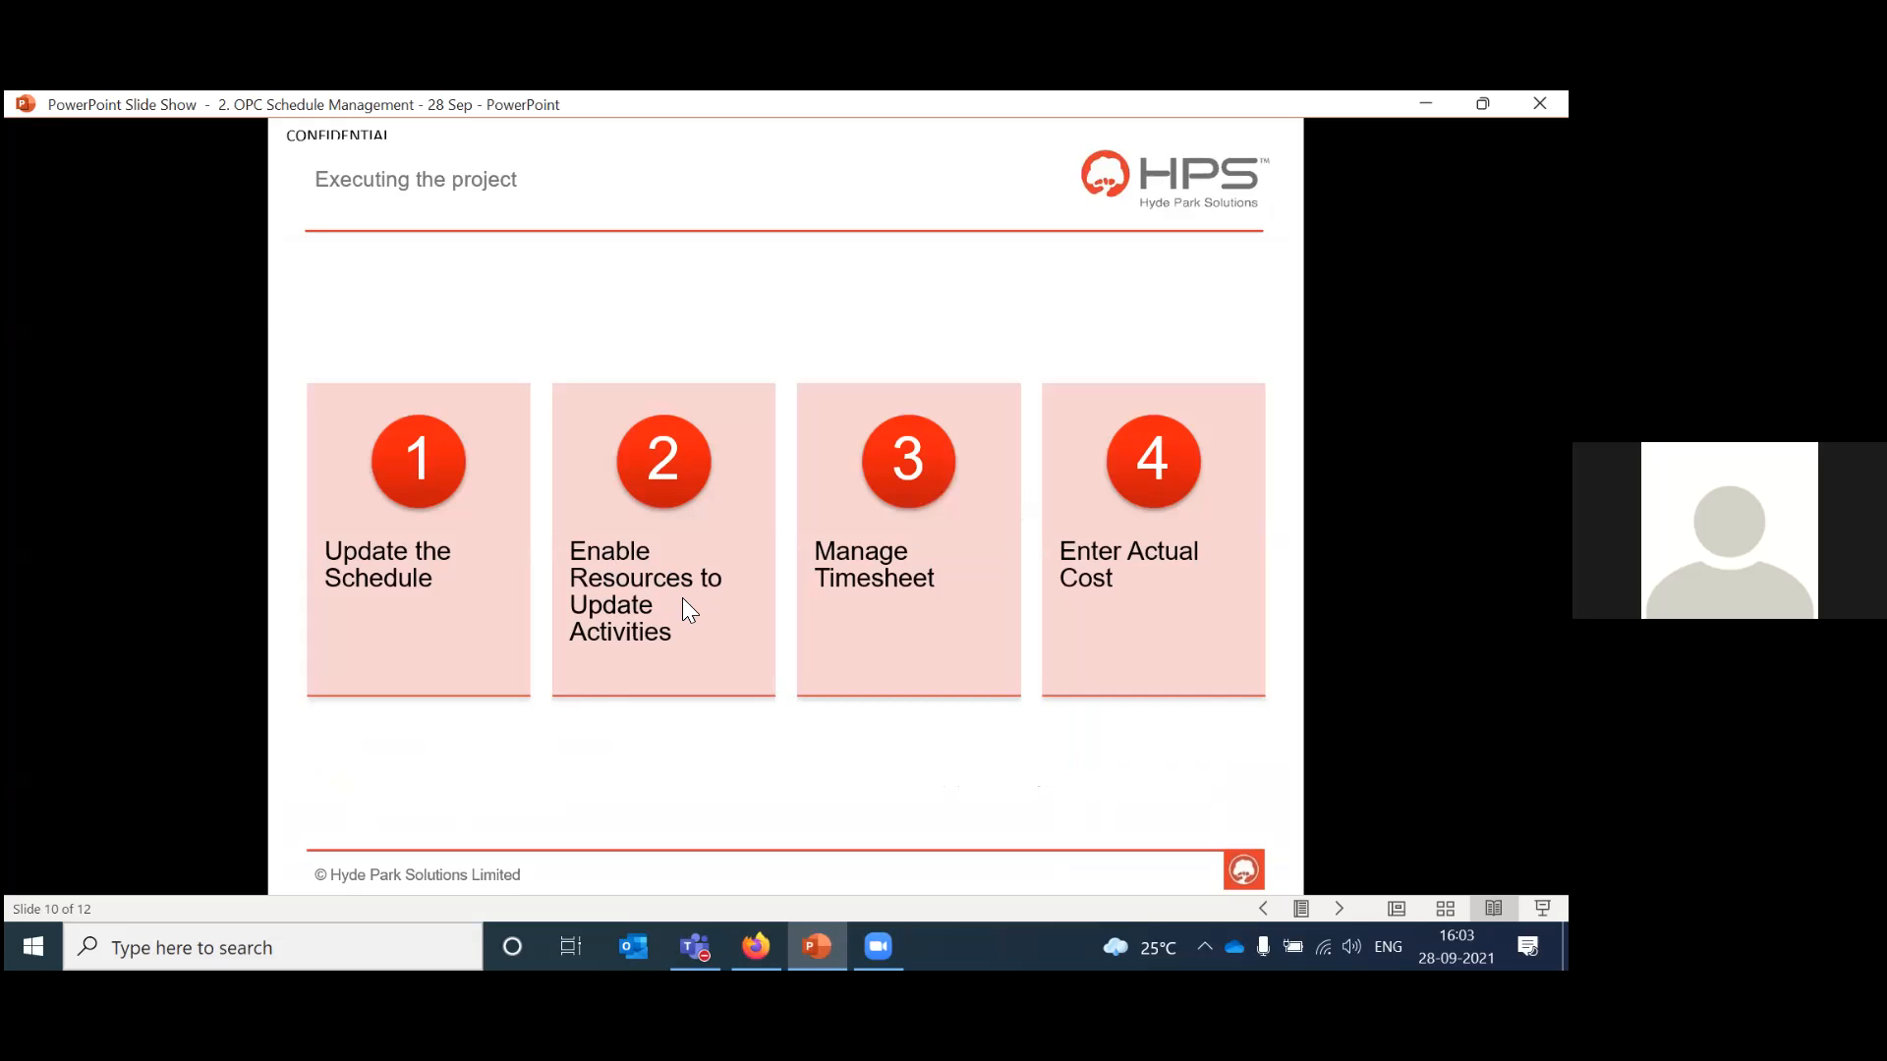
key("alt+Tab")
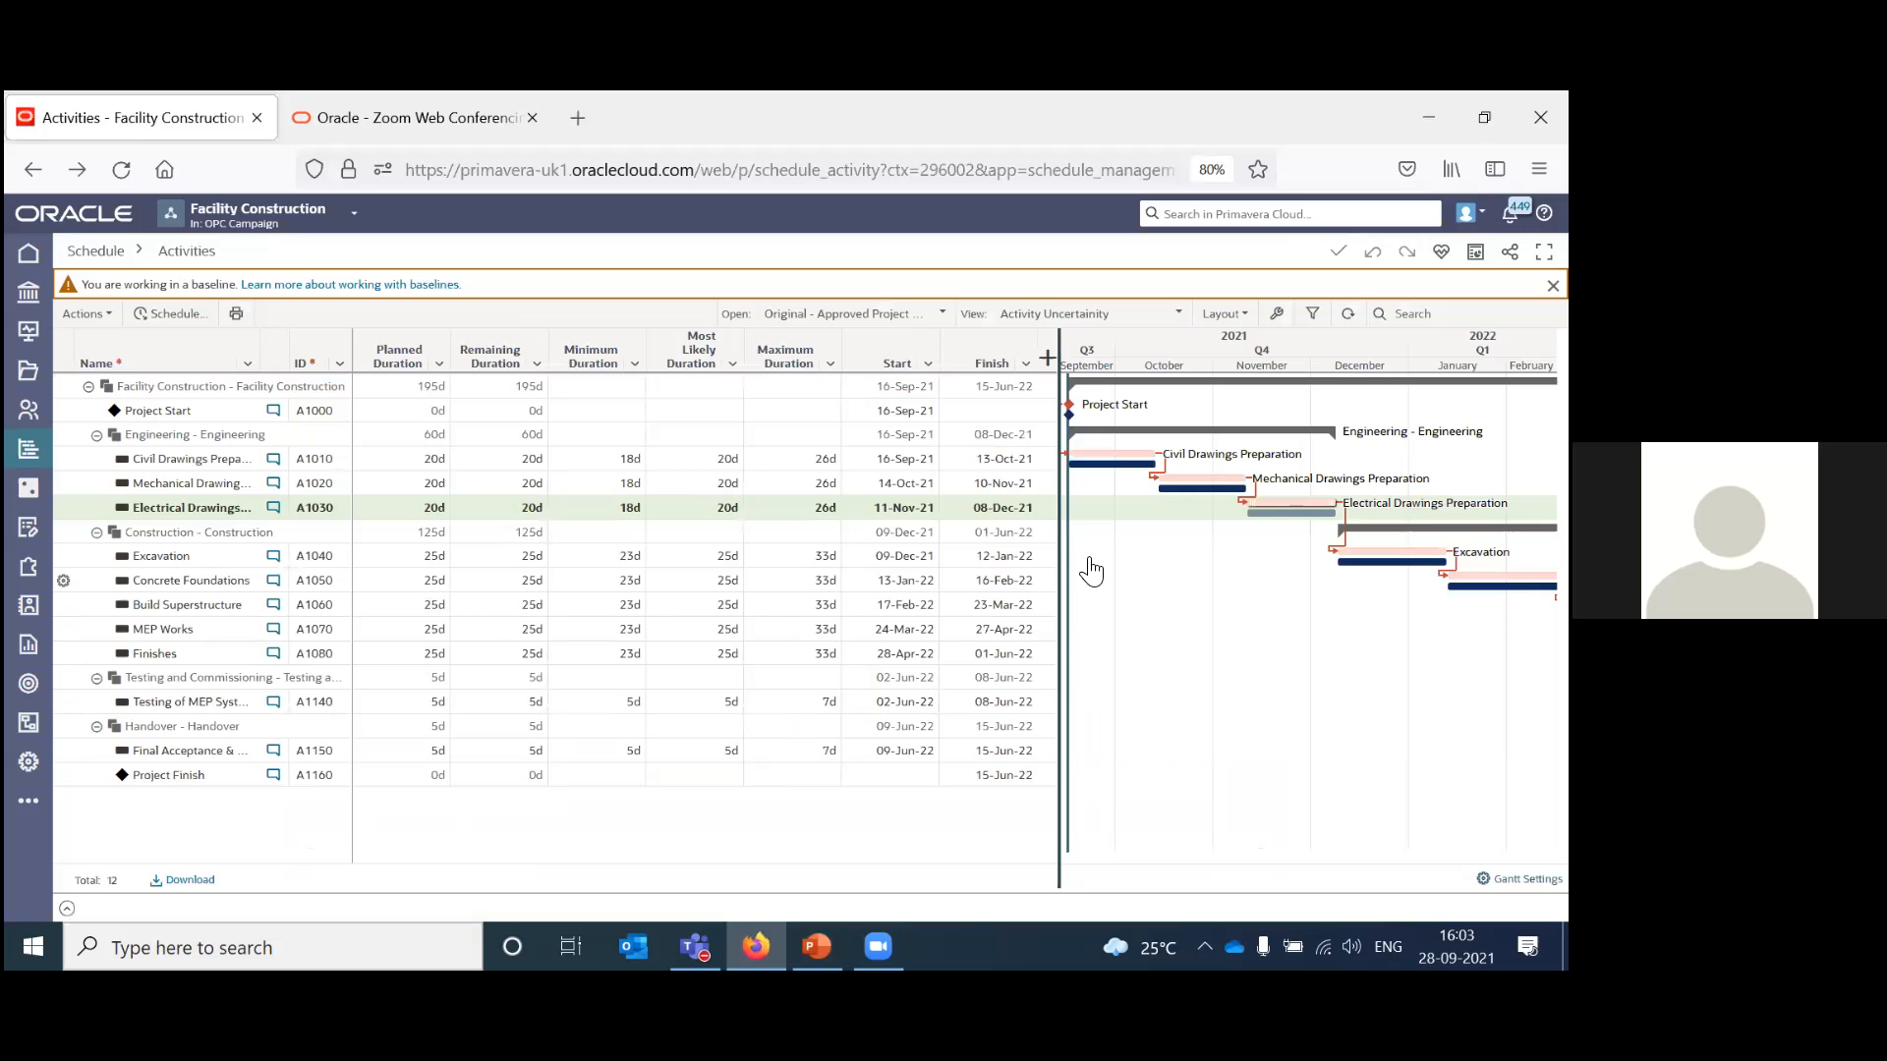
Open the Current Schedule in place of the original baseline.
left_click(833, 319)
left_click(832, 346)
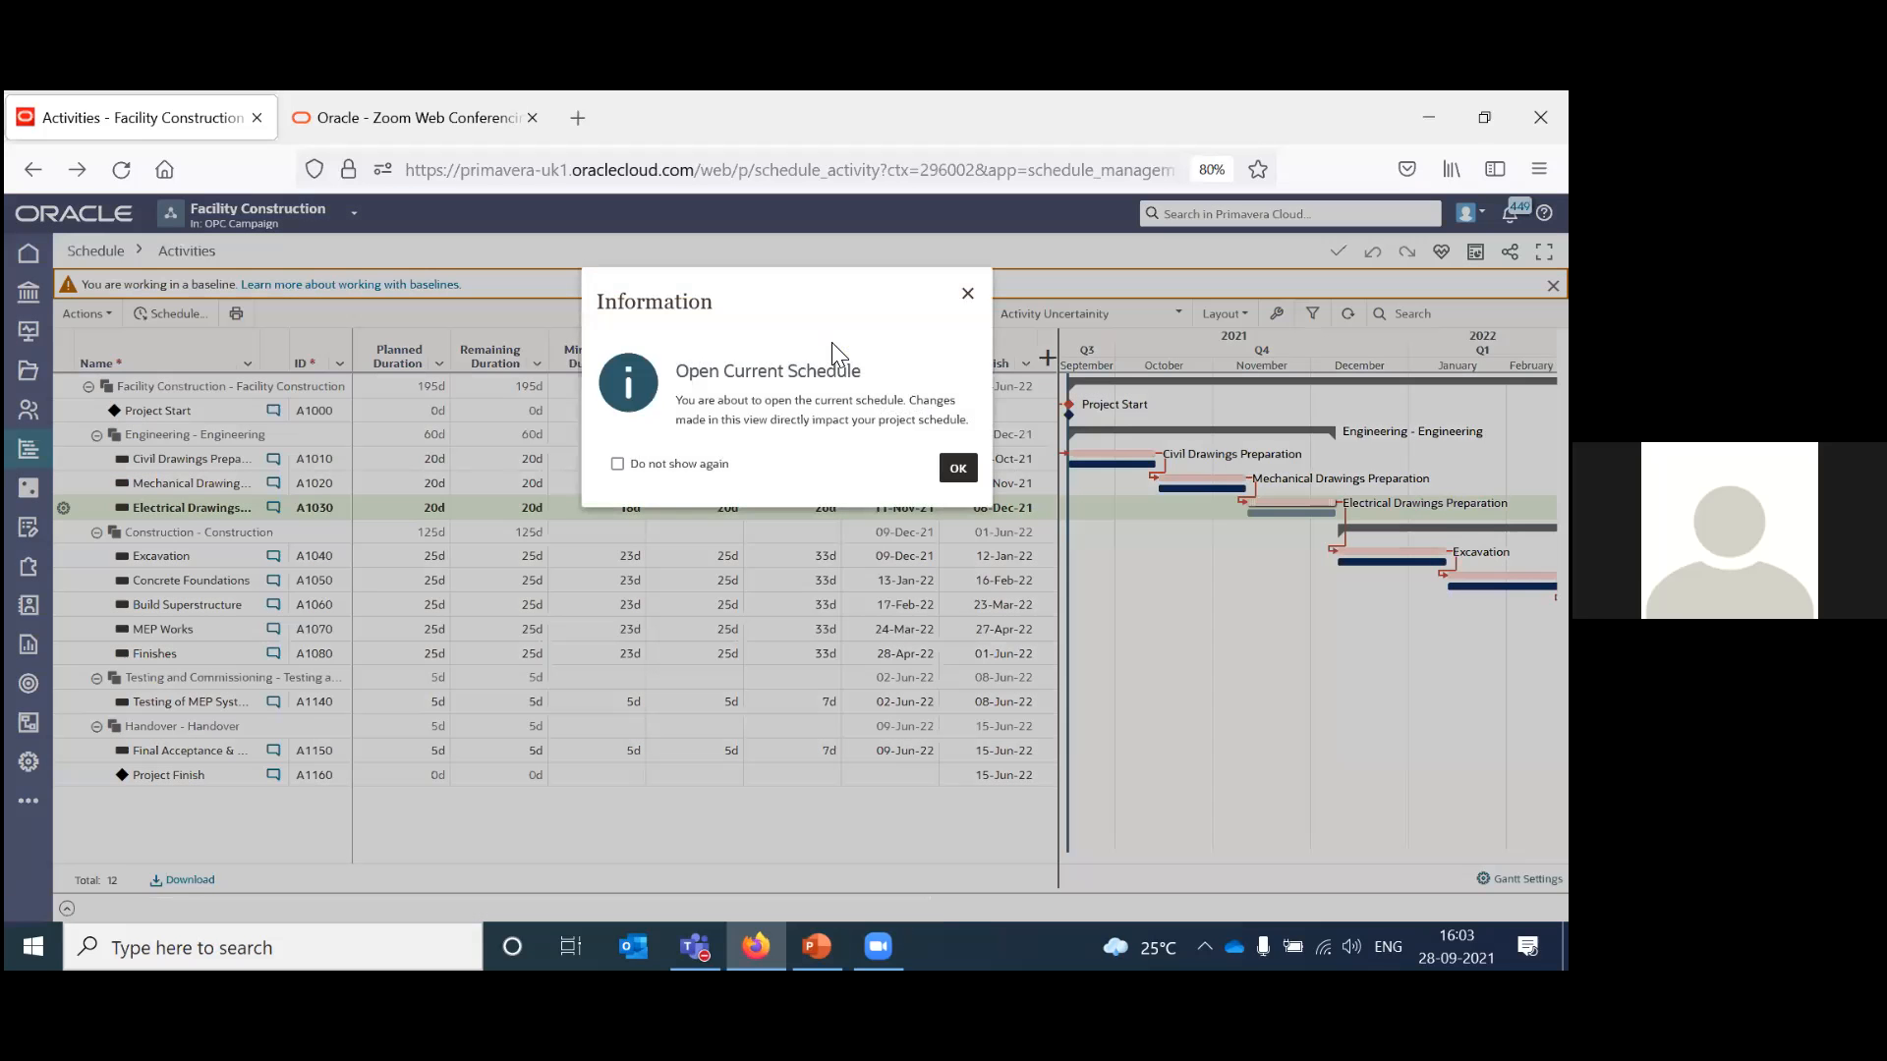
left_click(959, 470)
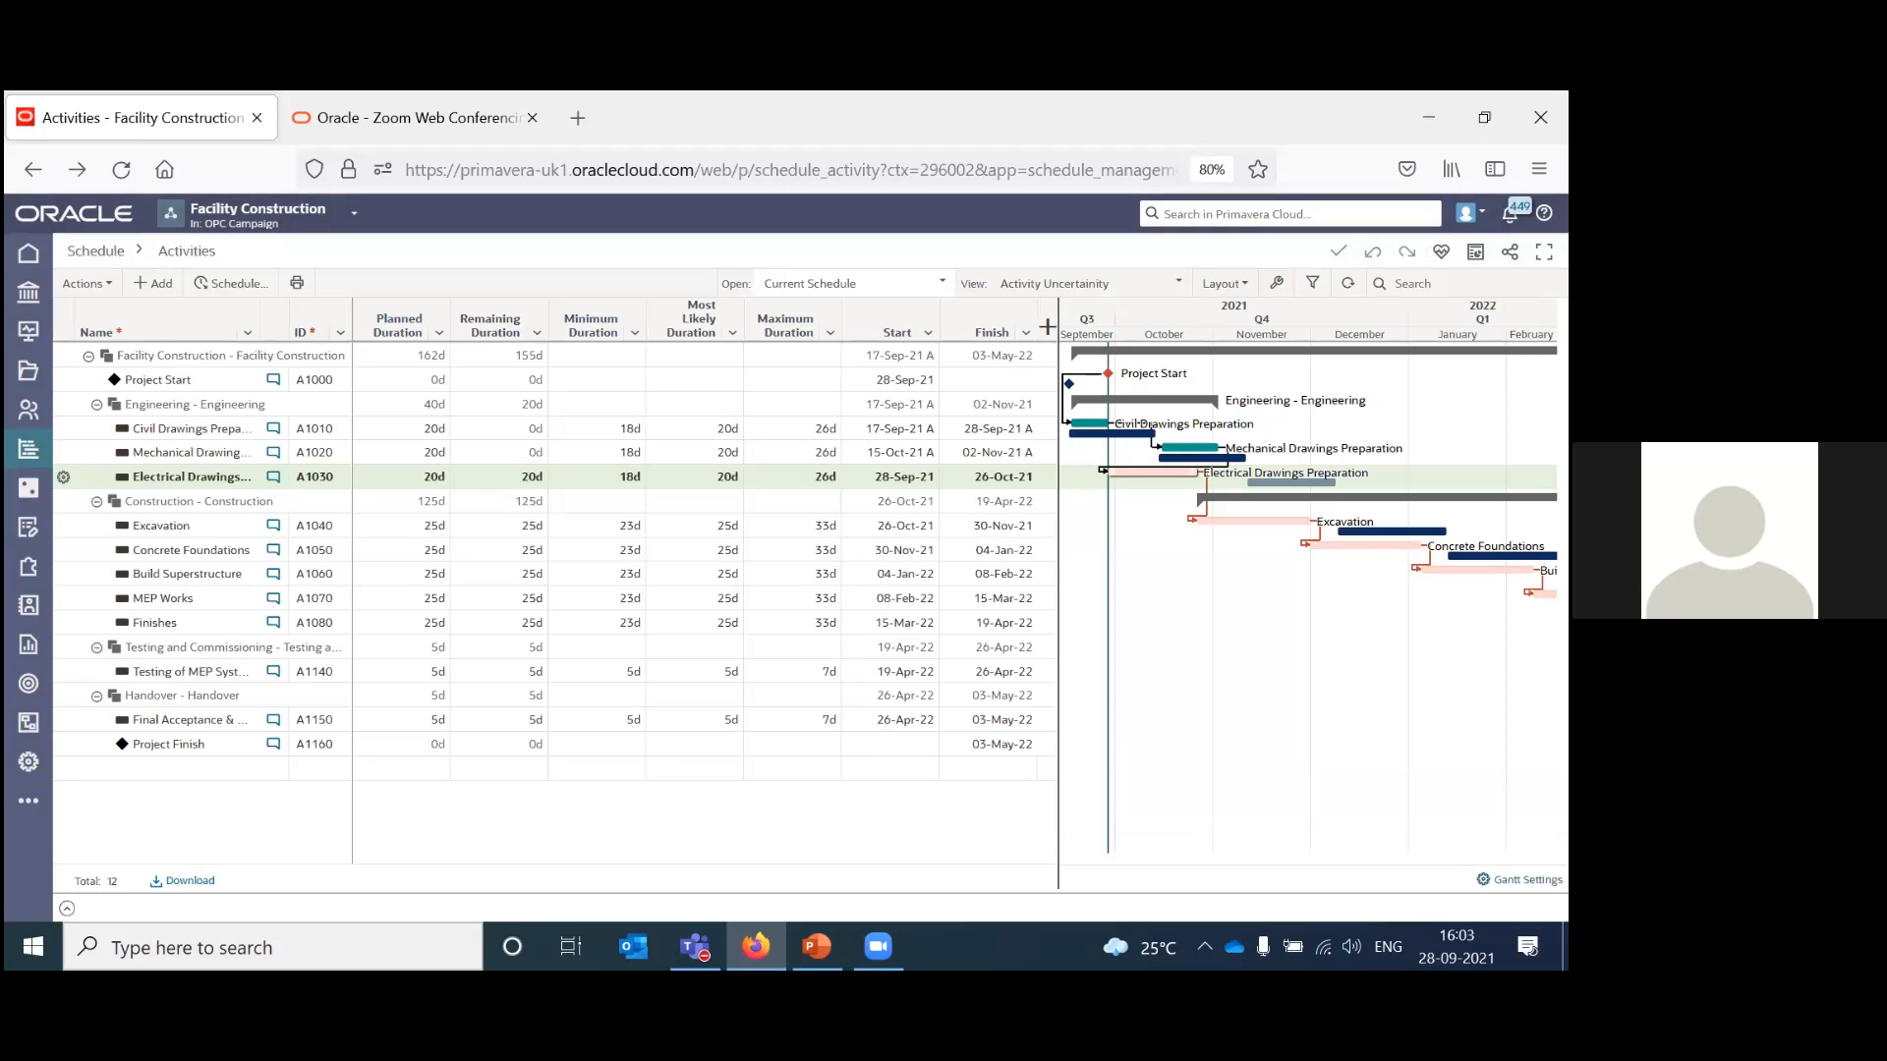
Turn on Progress Spotlight in the Gantt chart and show the activity details for Civil Drawings Preparation, A1010.
left_click(1523, 879)
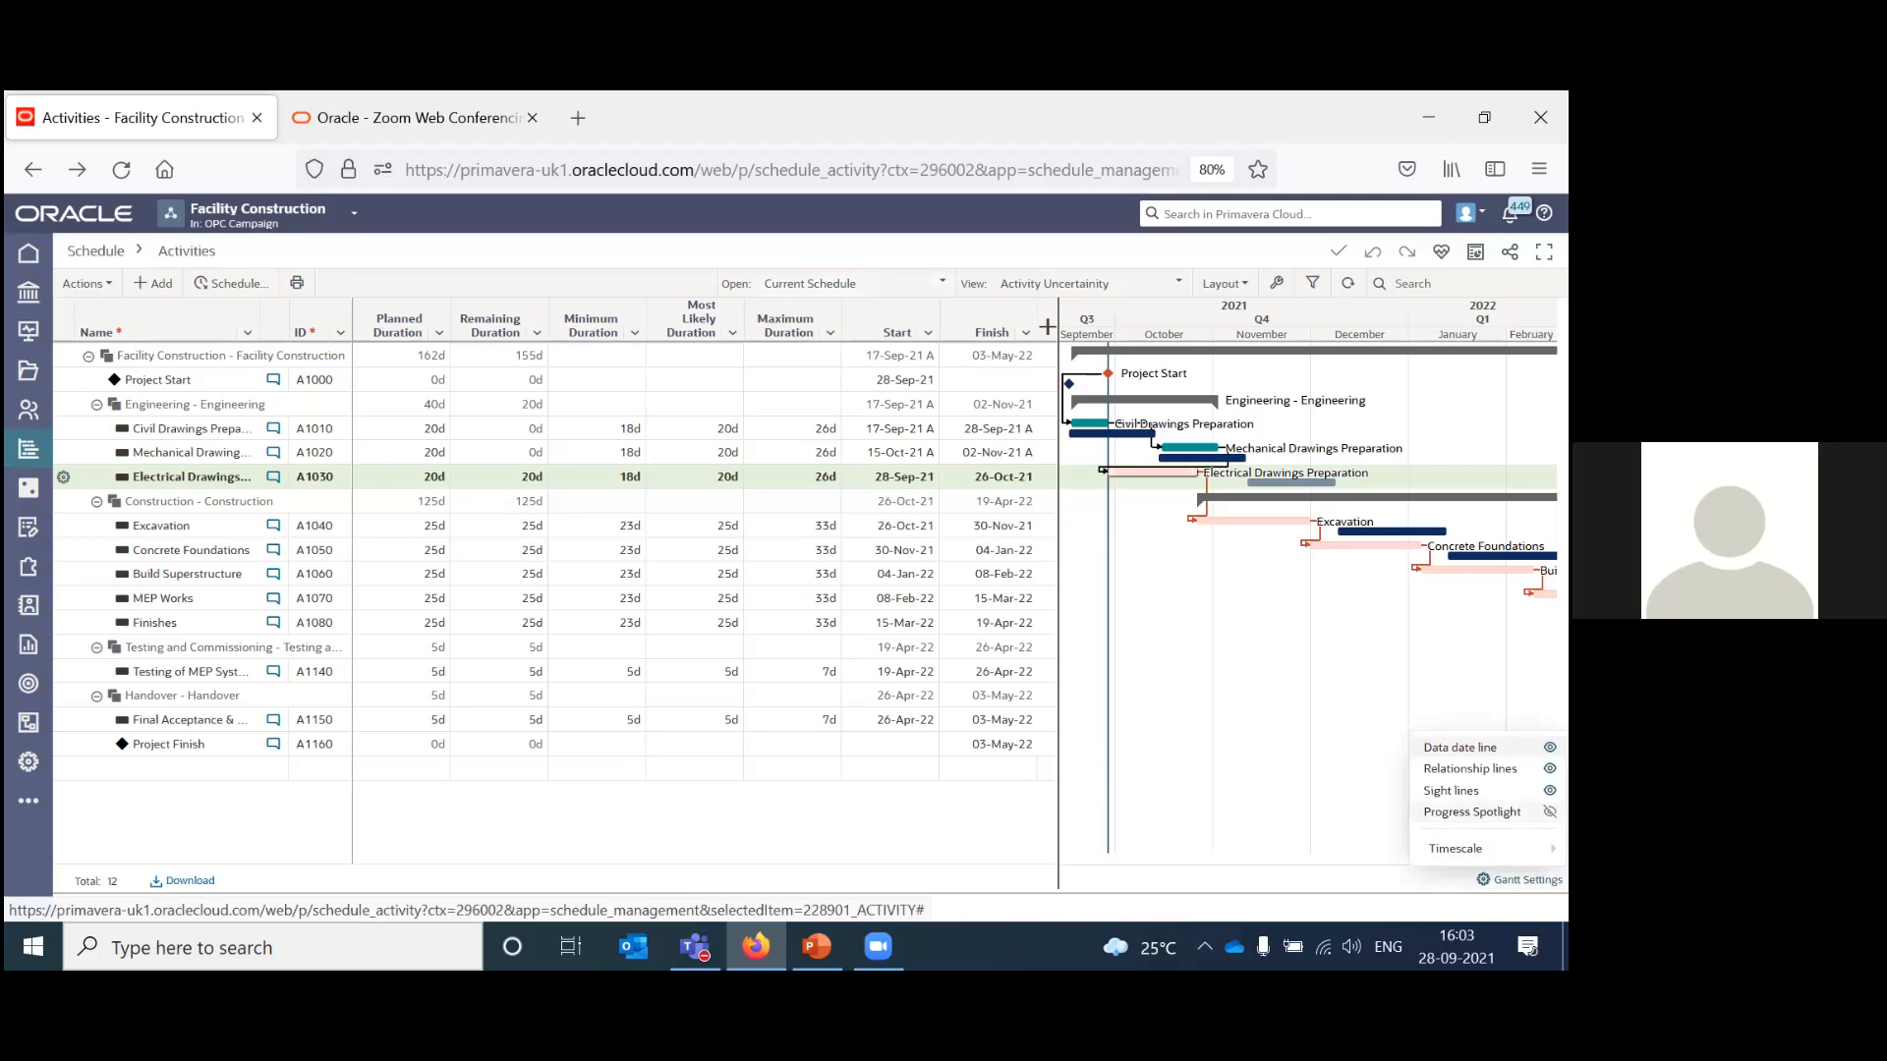
left_click(1550, 811)
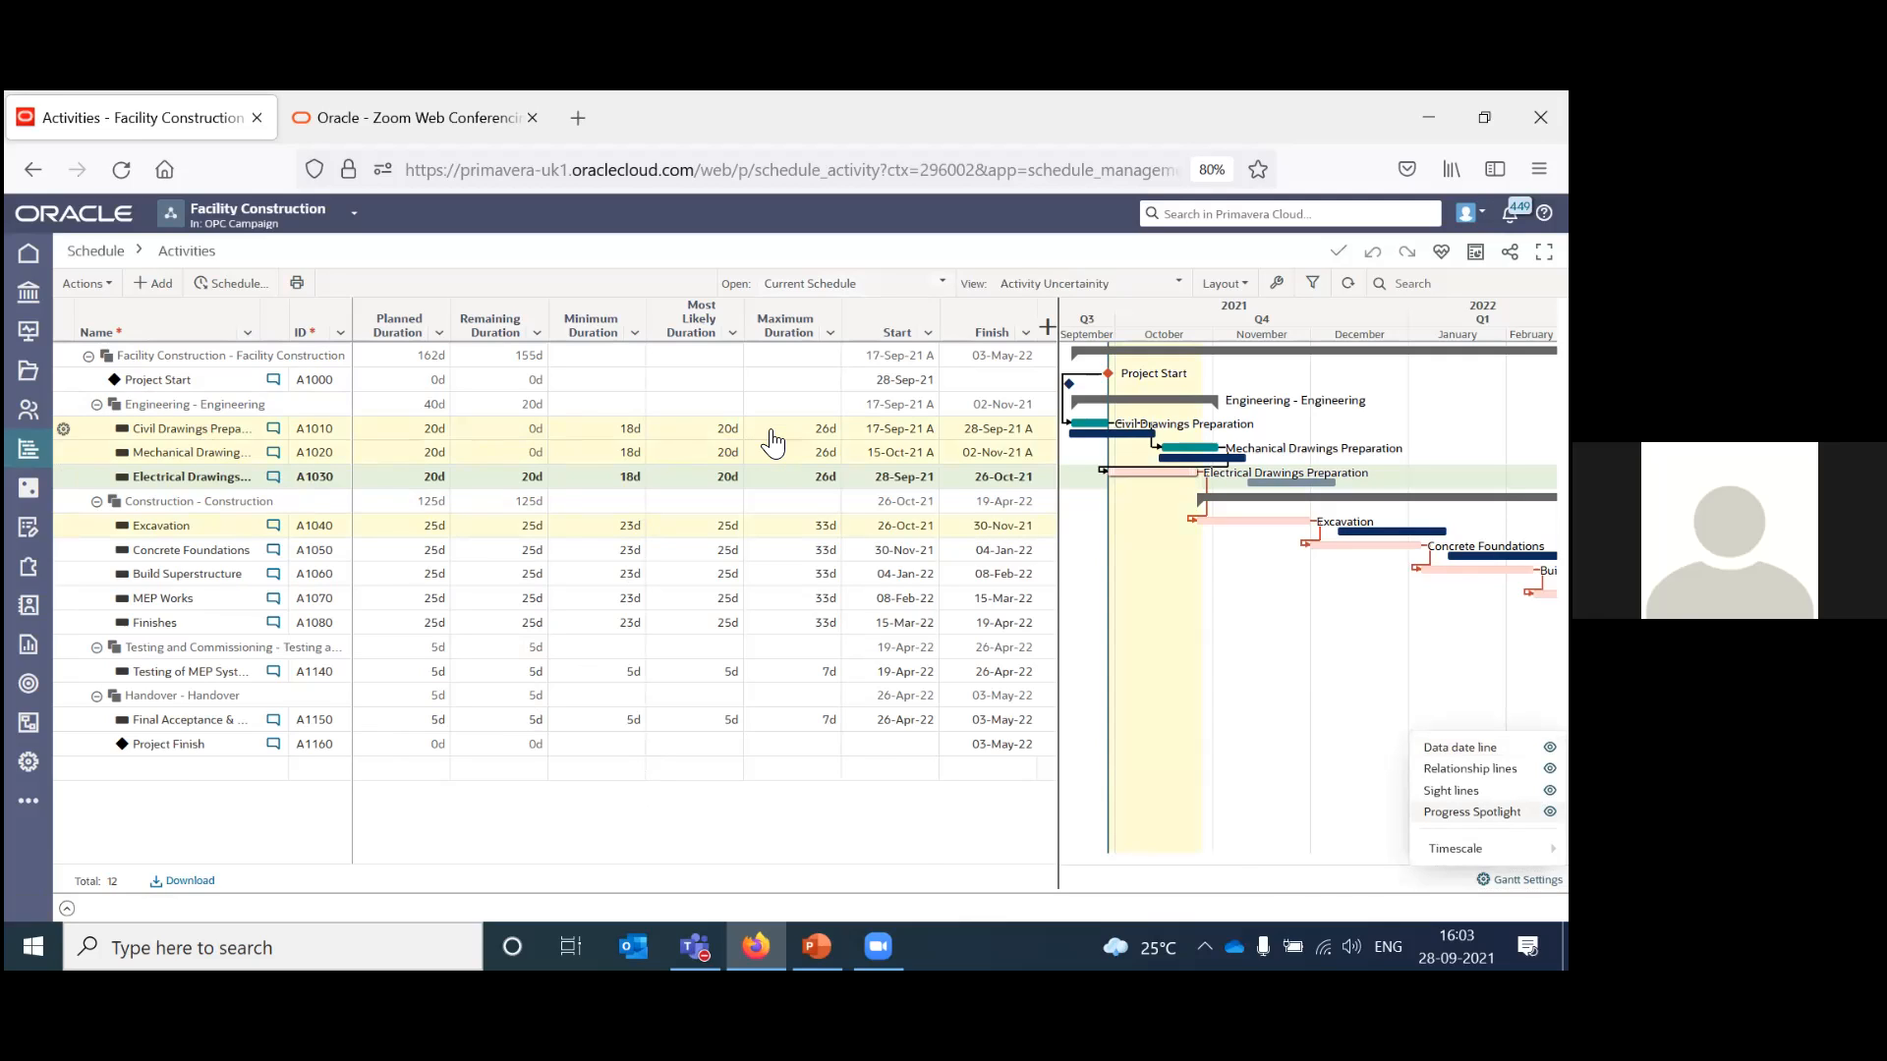
left_click_drag(771, 432, 505, 580)
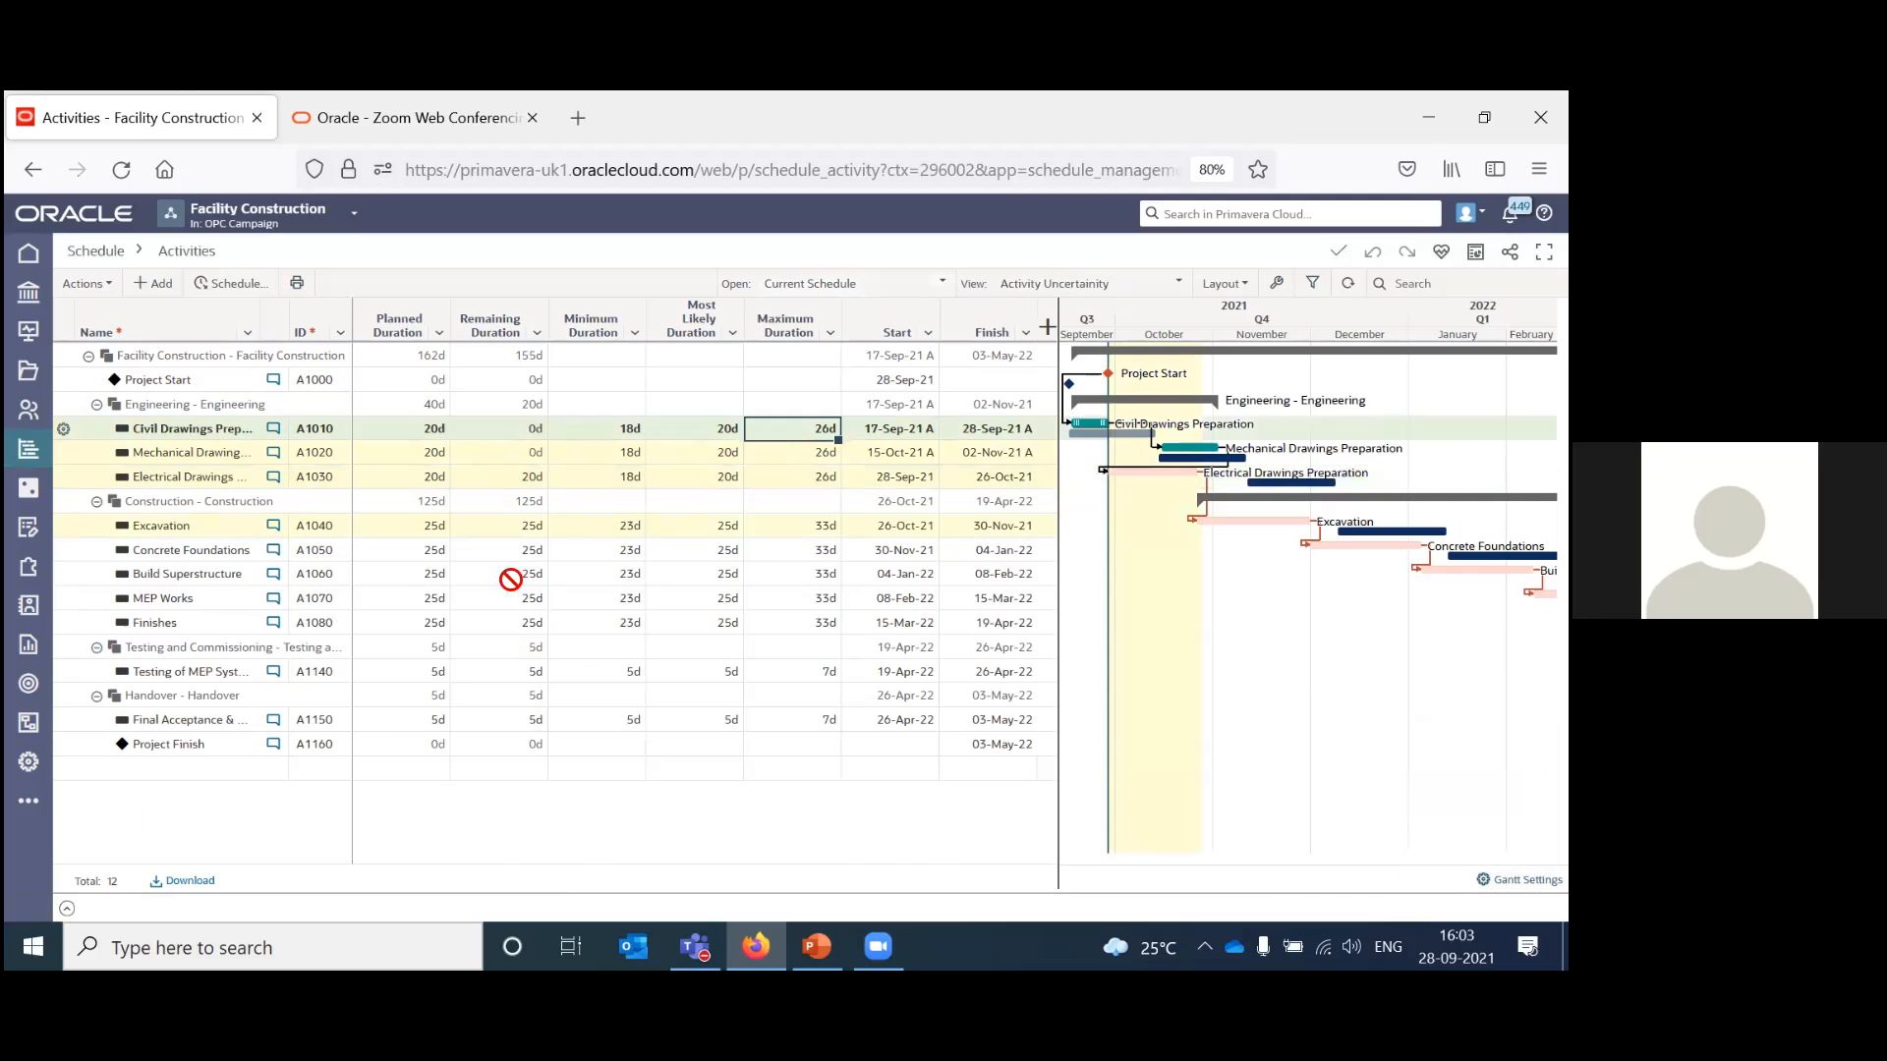
left_click(67, 908)
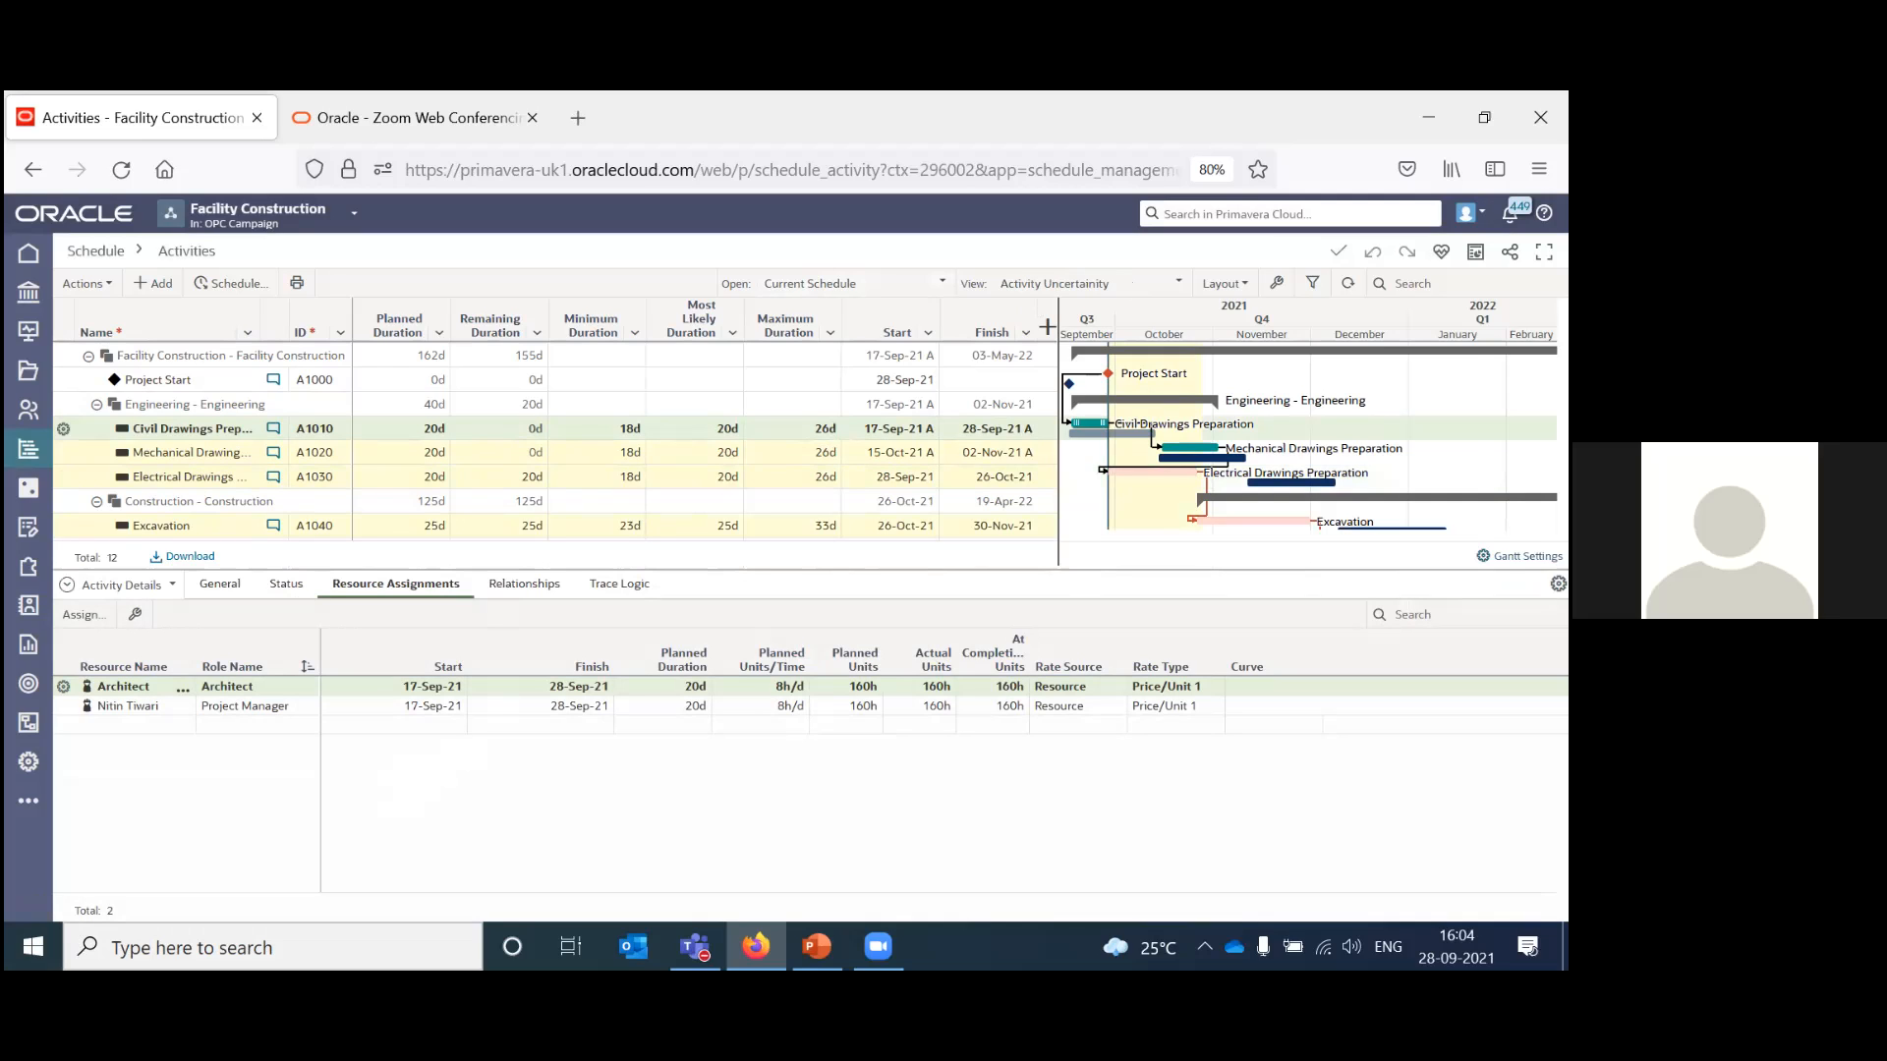
Open My Activities and filter the list to active activities of the Facility Construction project.
left_click(1469, 214)
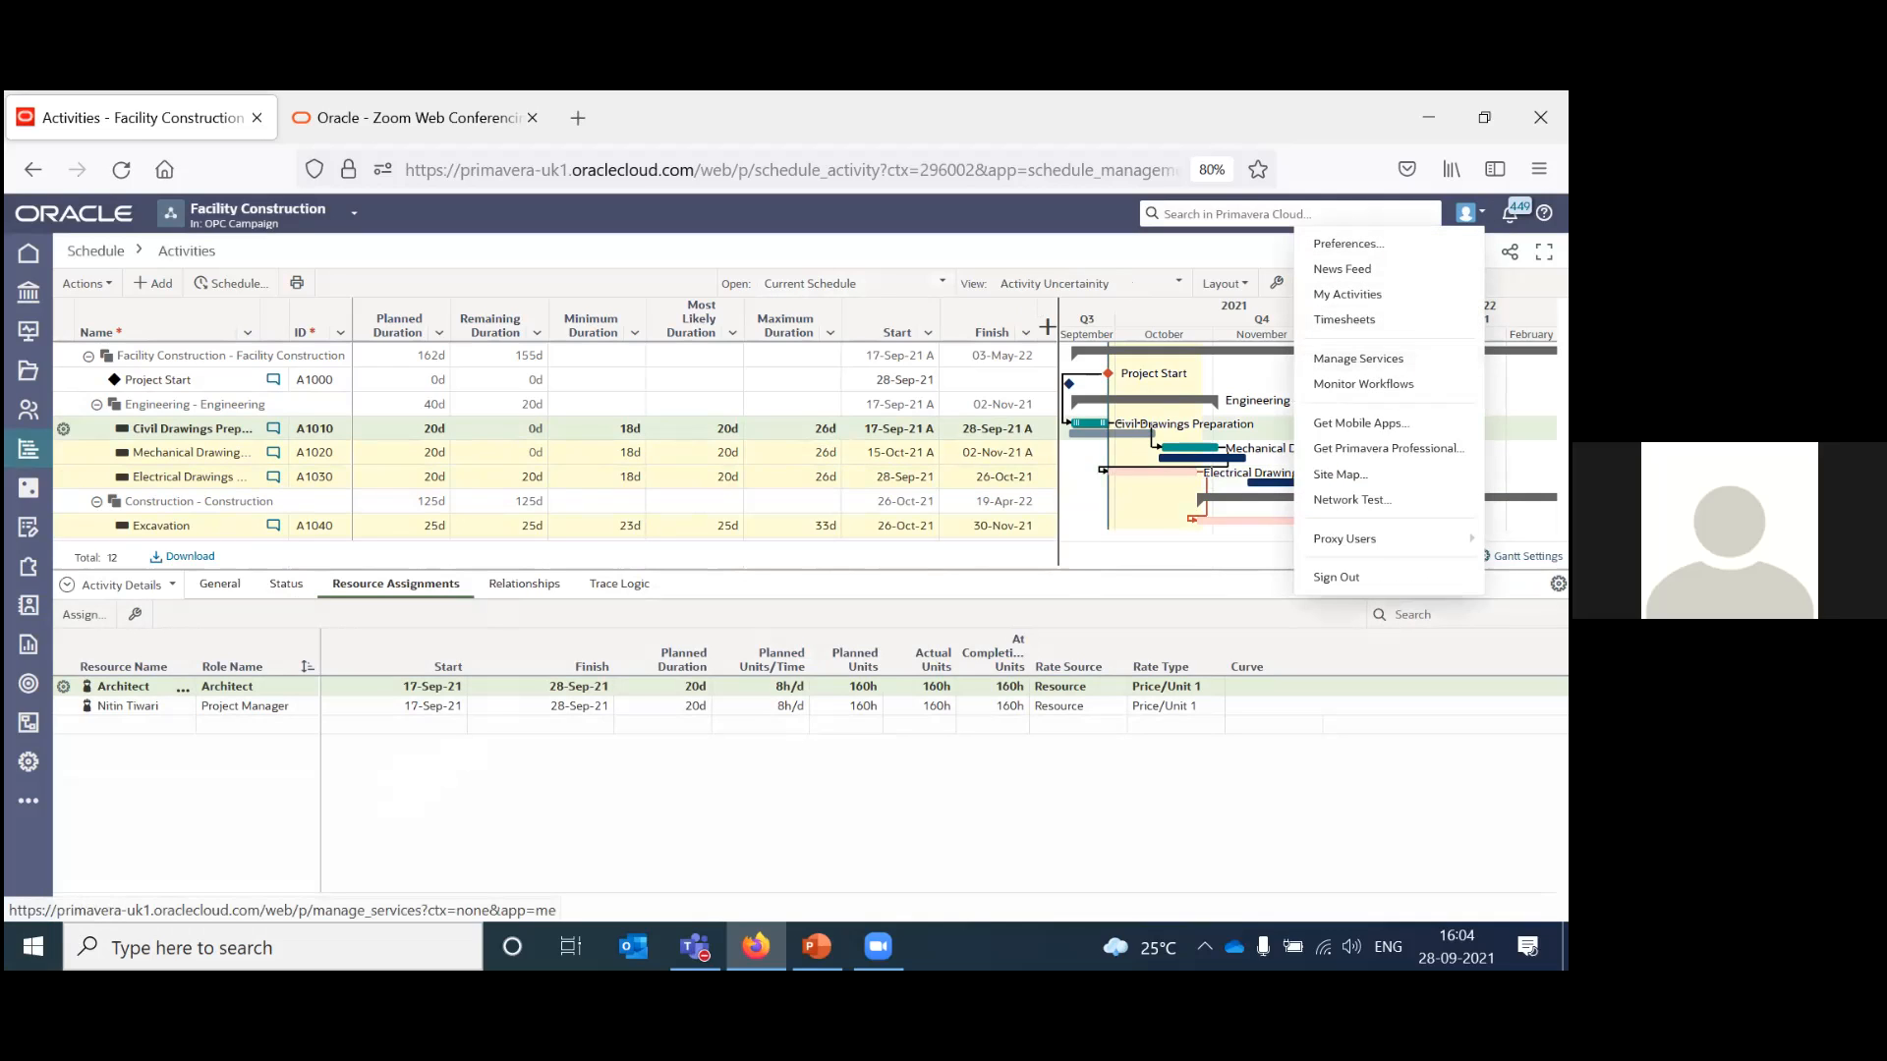
left_click(1351, 294)
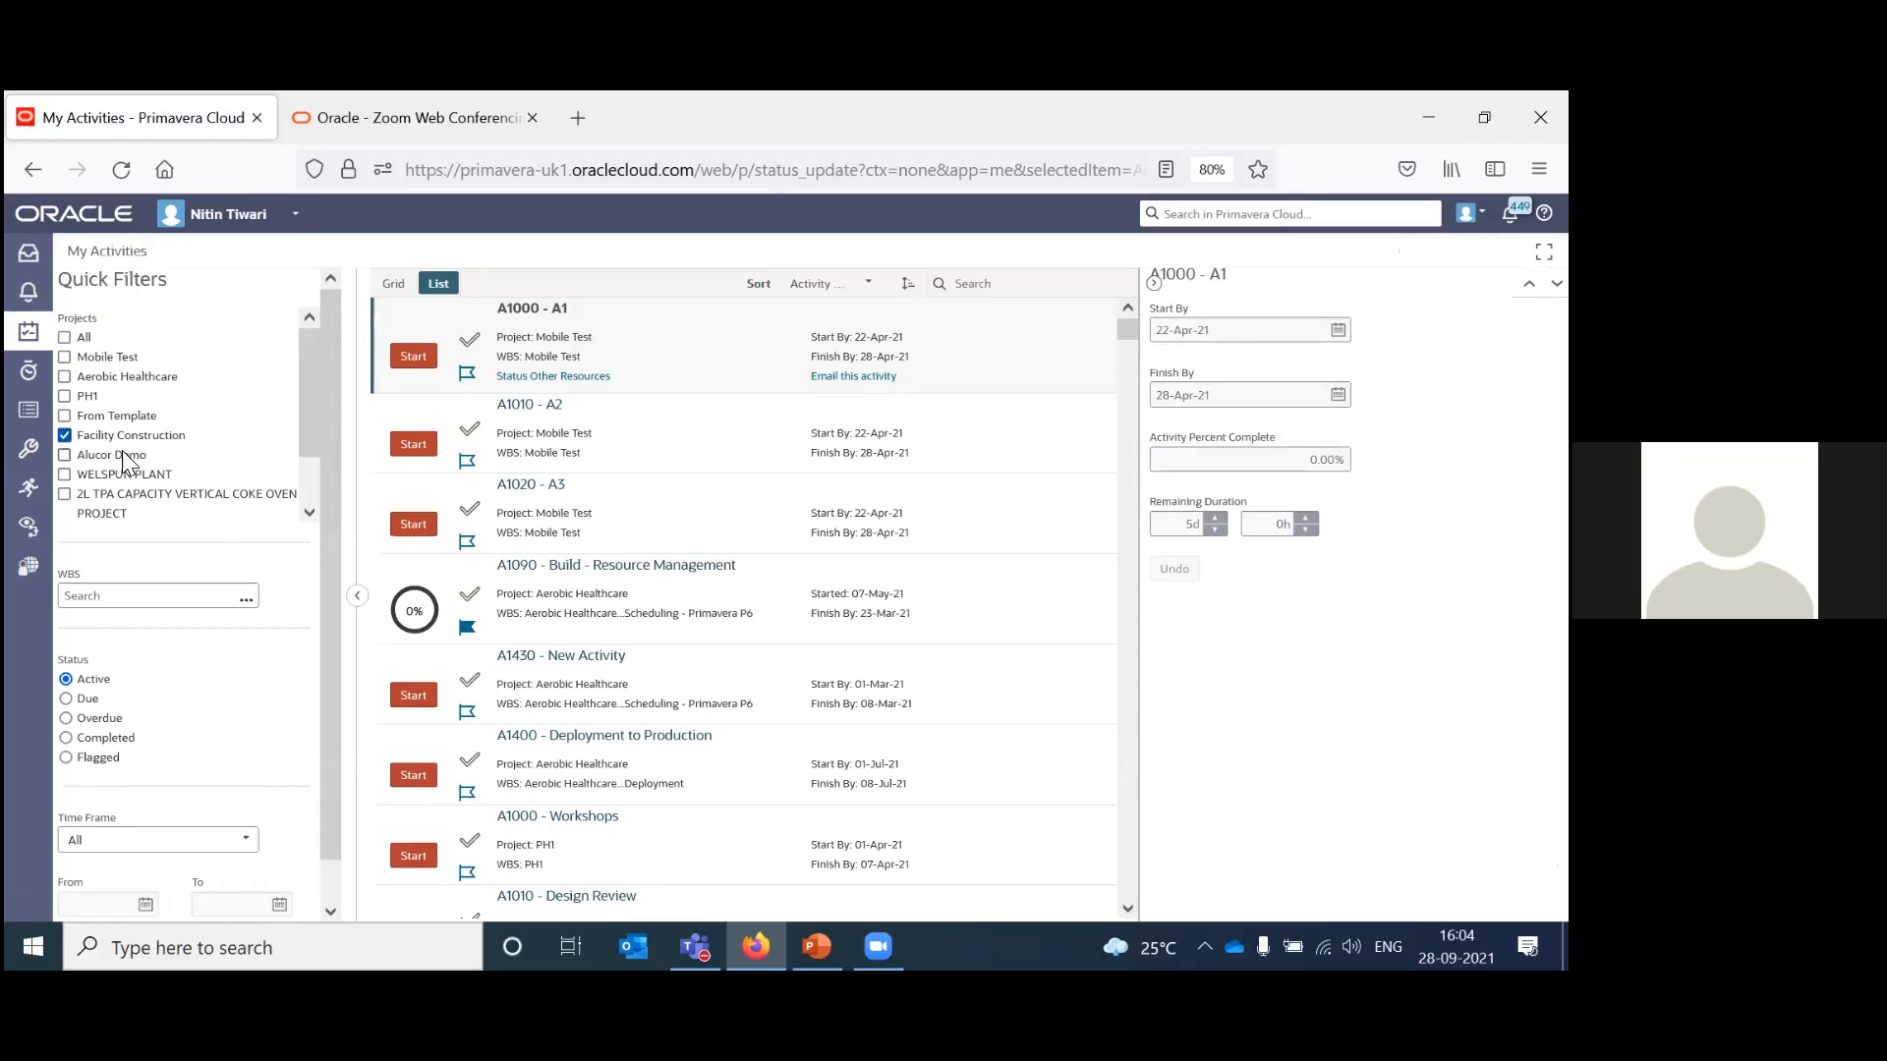
scroll(326, 415, "down", 2)
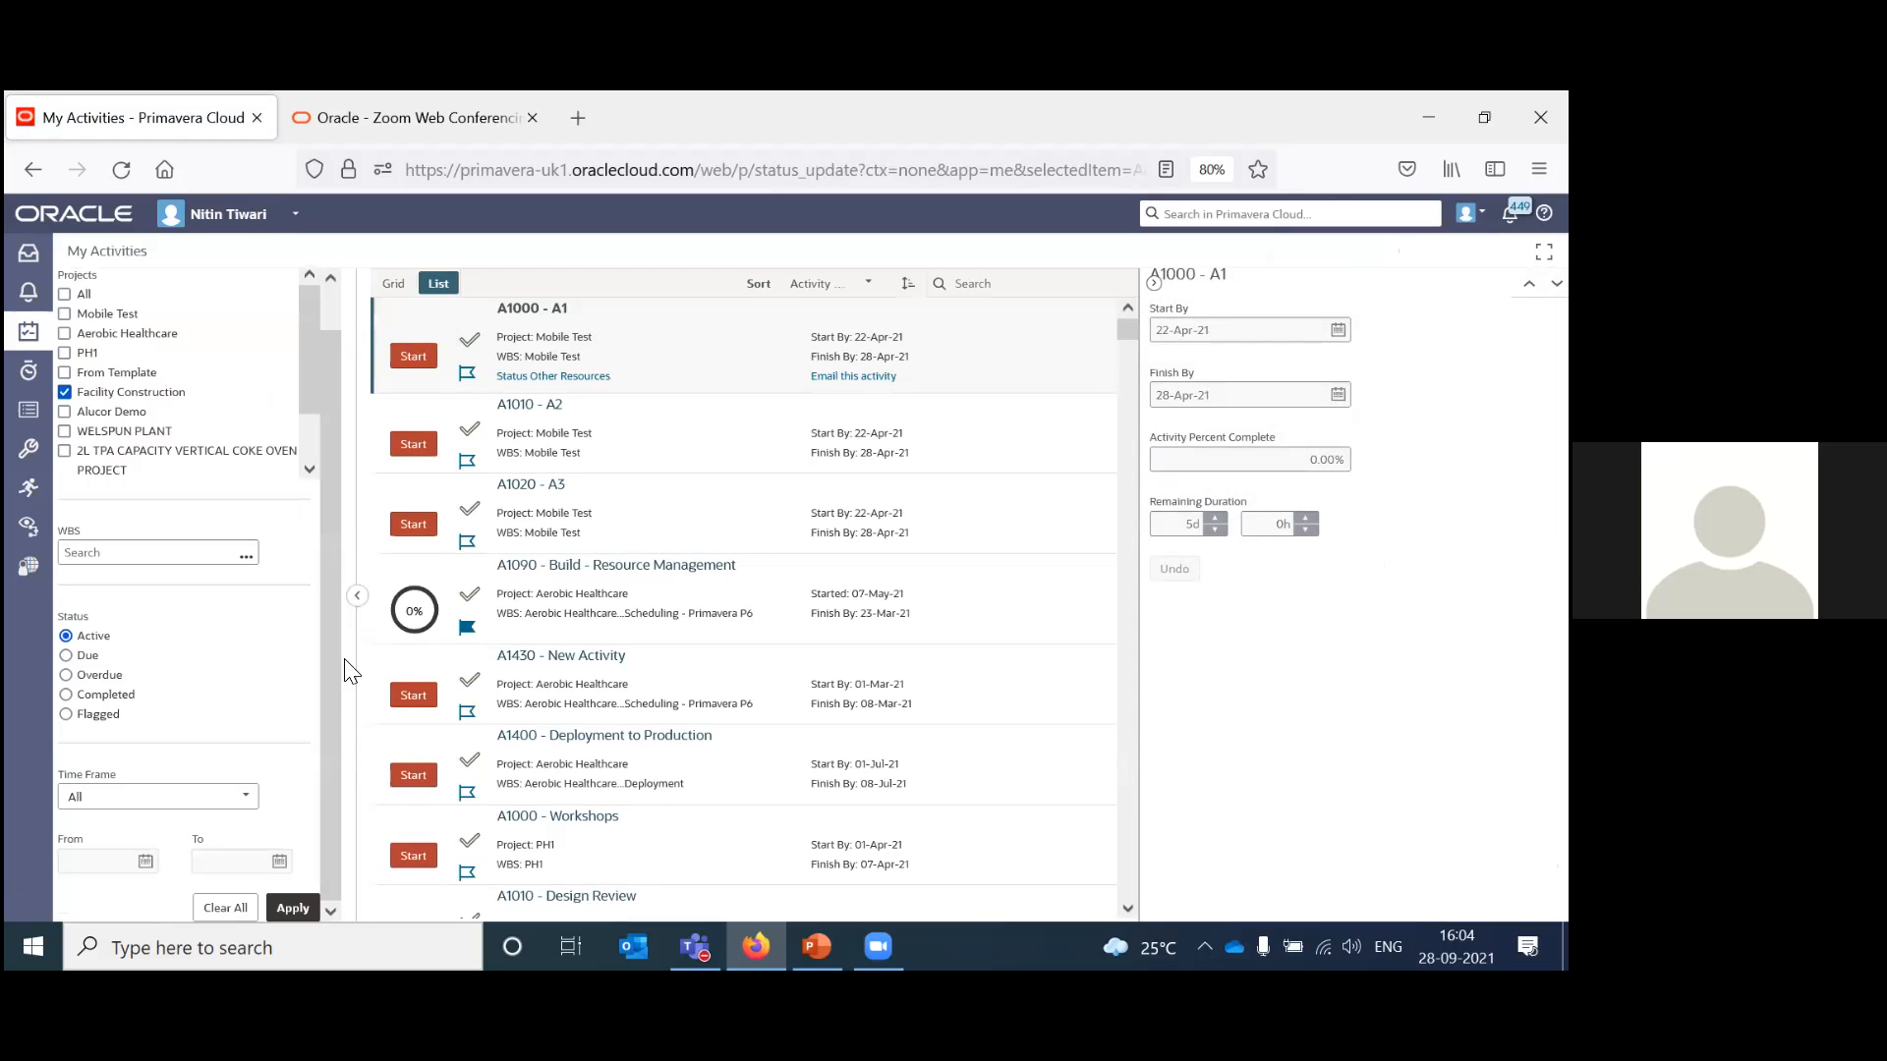
left_click(291, 908)
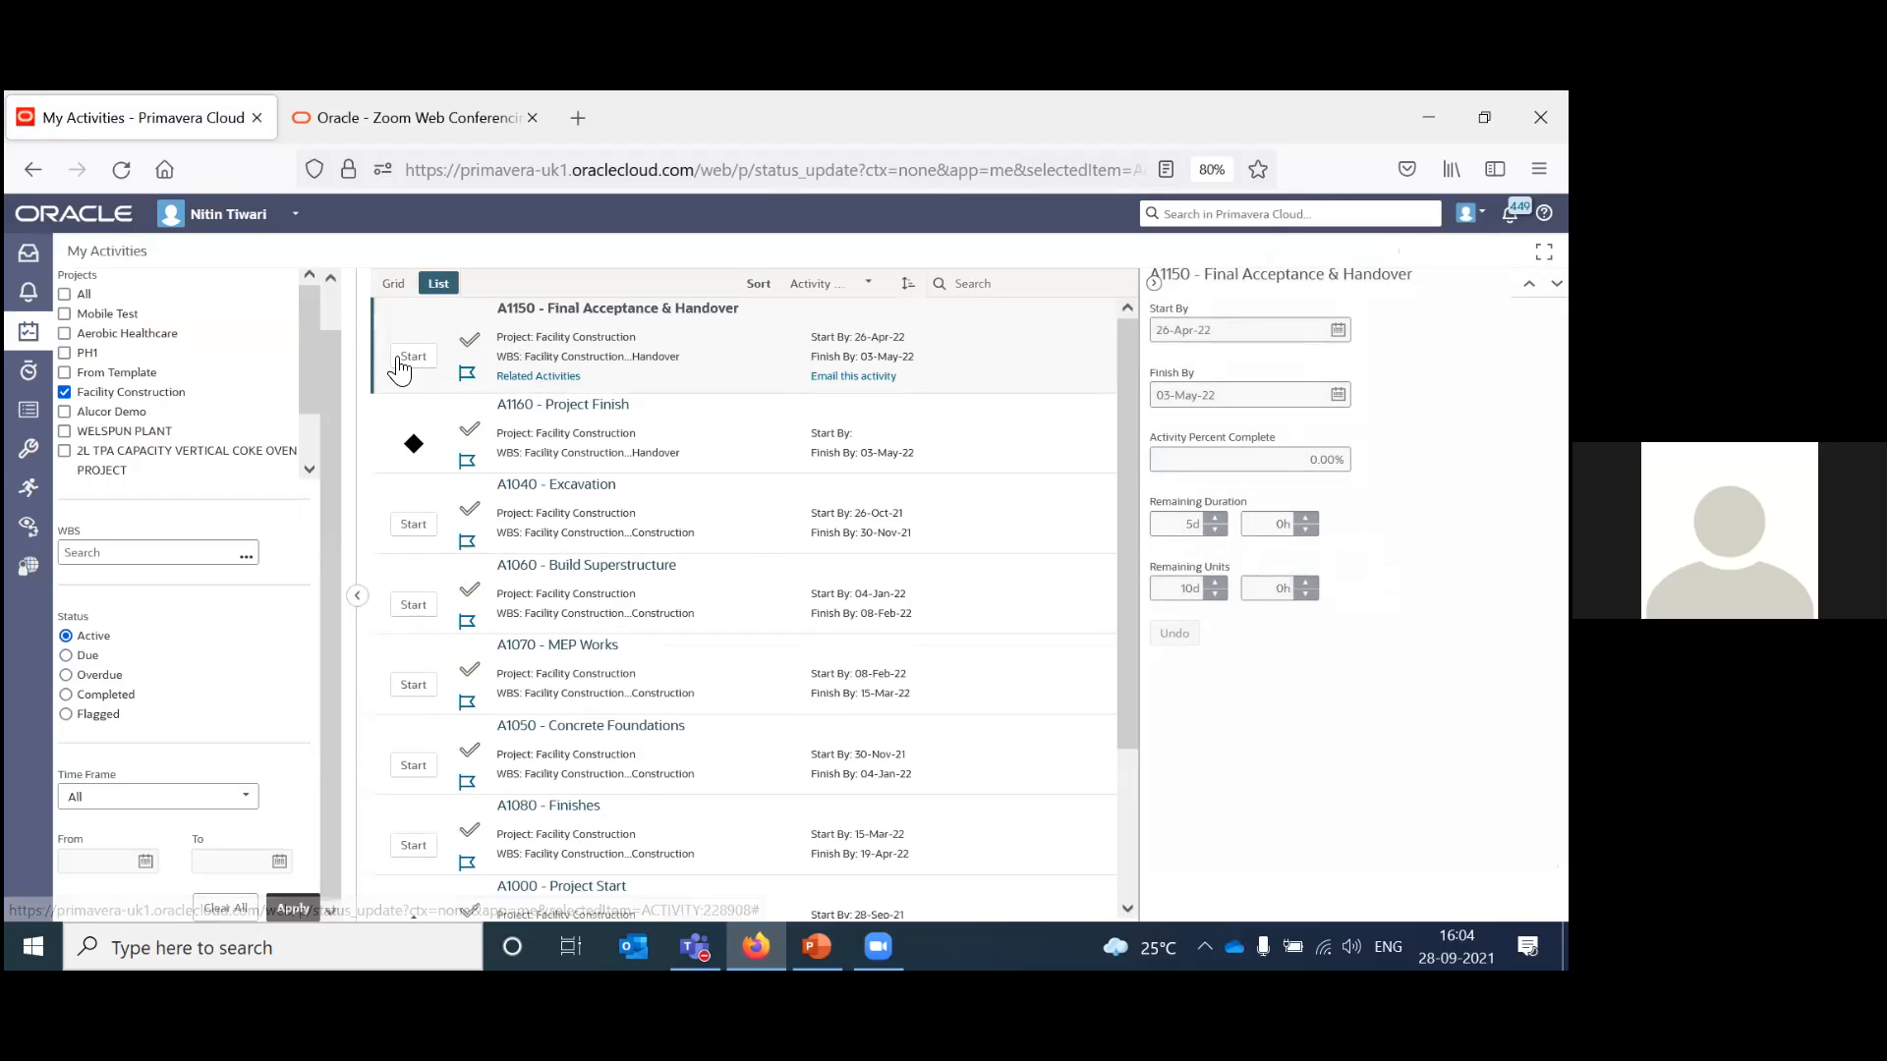
Start the Build Superstructure activity, A1060, set its activity percent complete to 50%, and save the update.
left_click(413, 605)
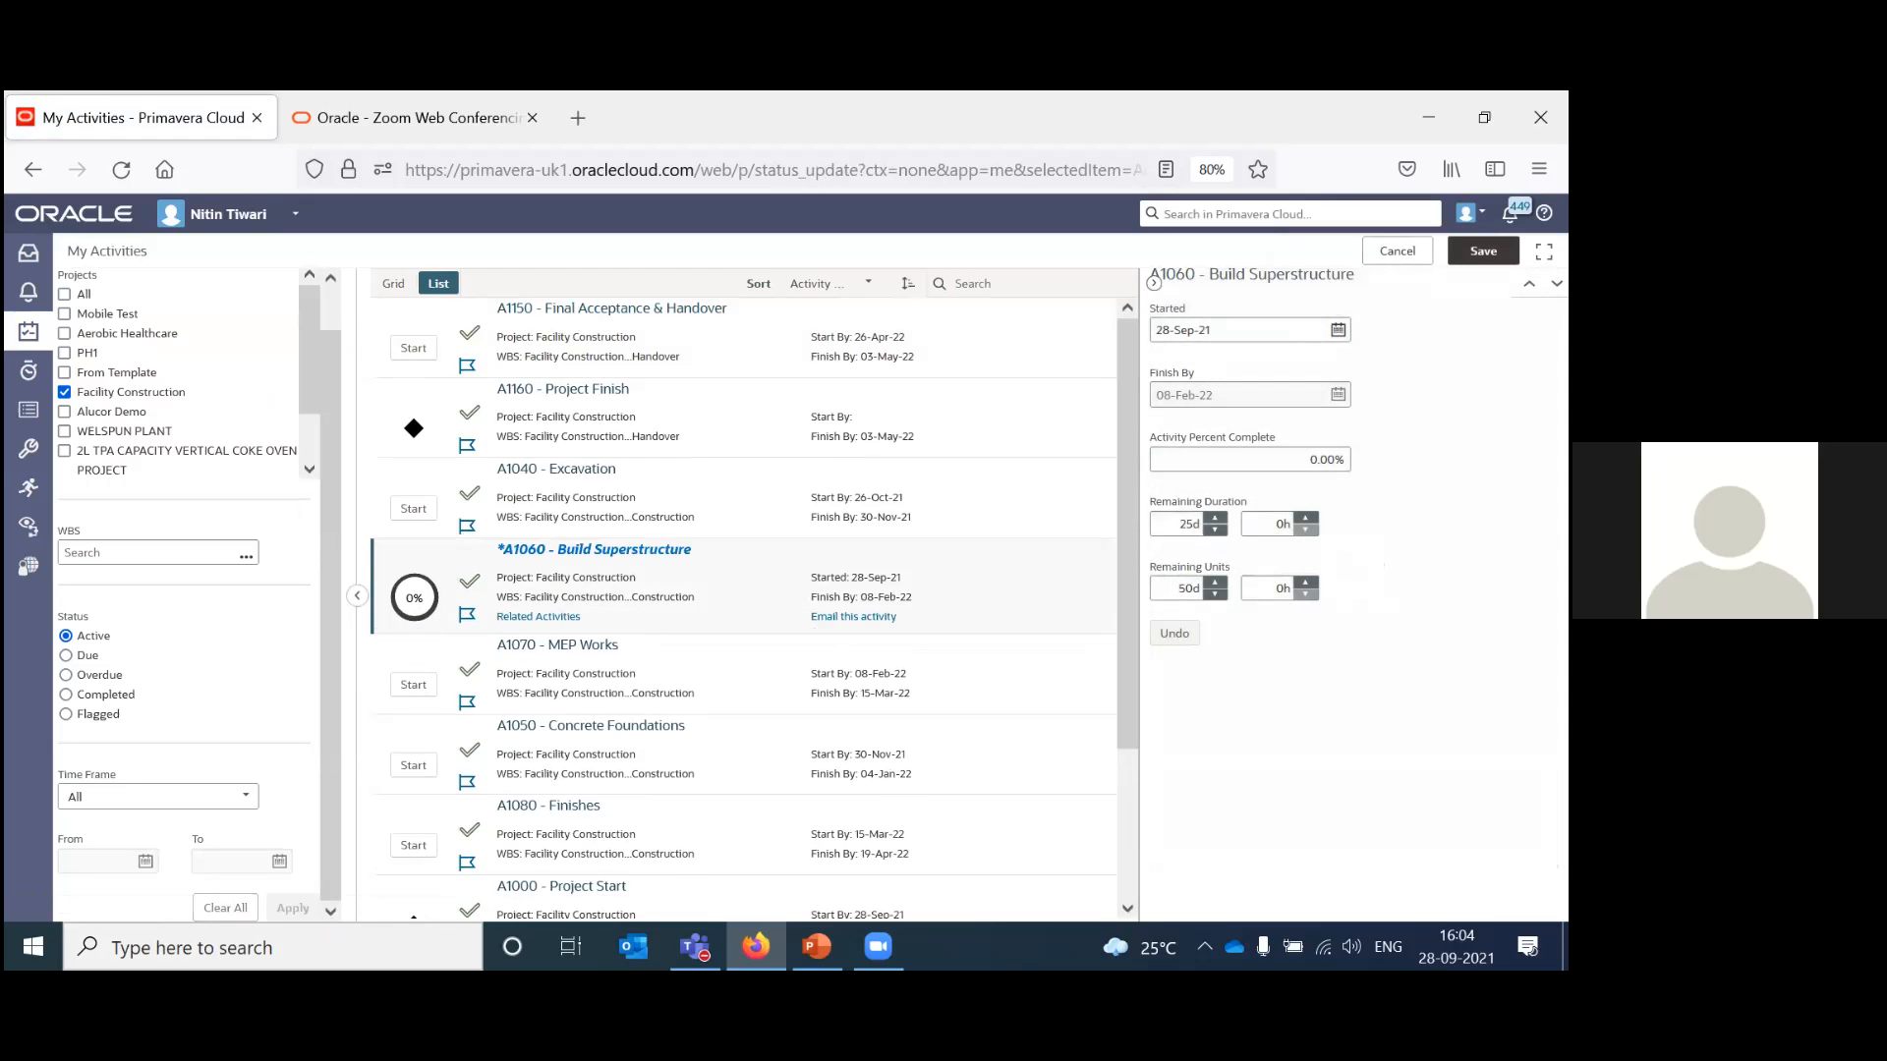
left_click(1310, 459)
type("50")
left_click(1483, 251)
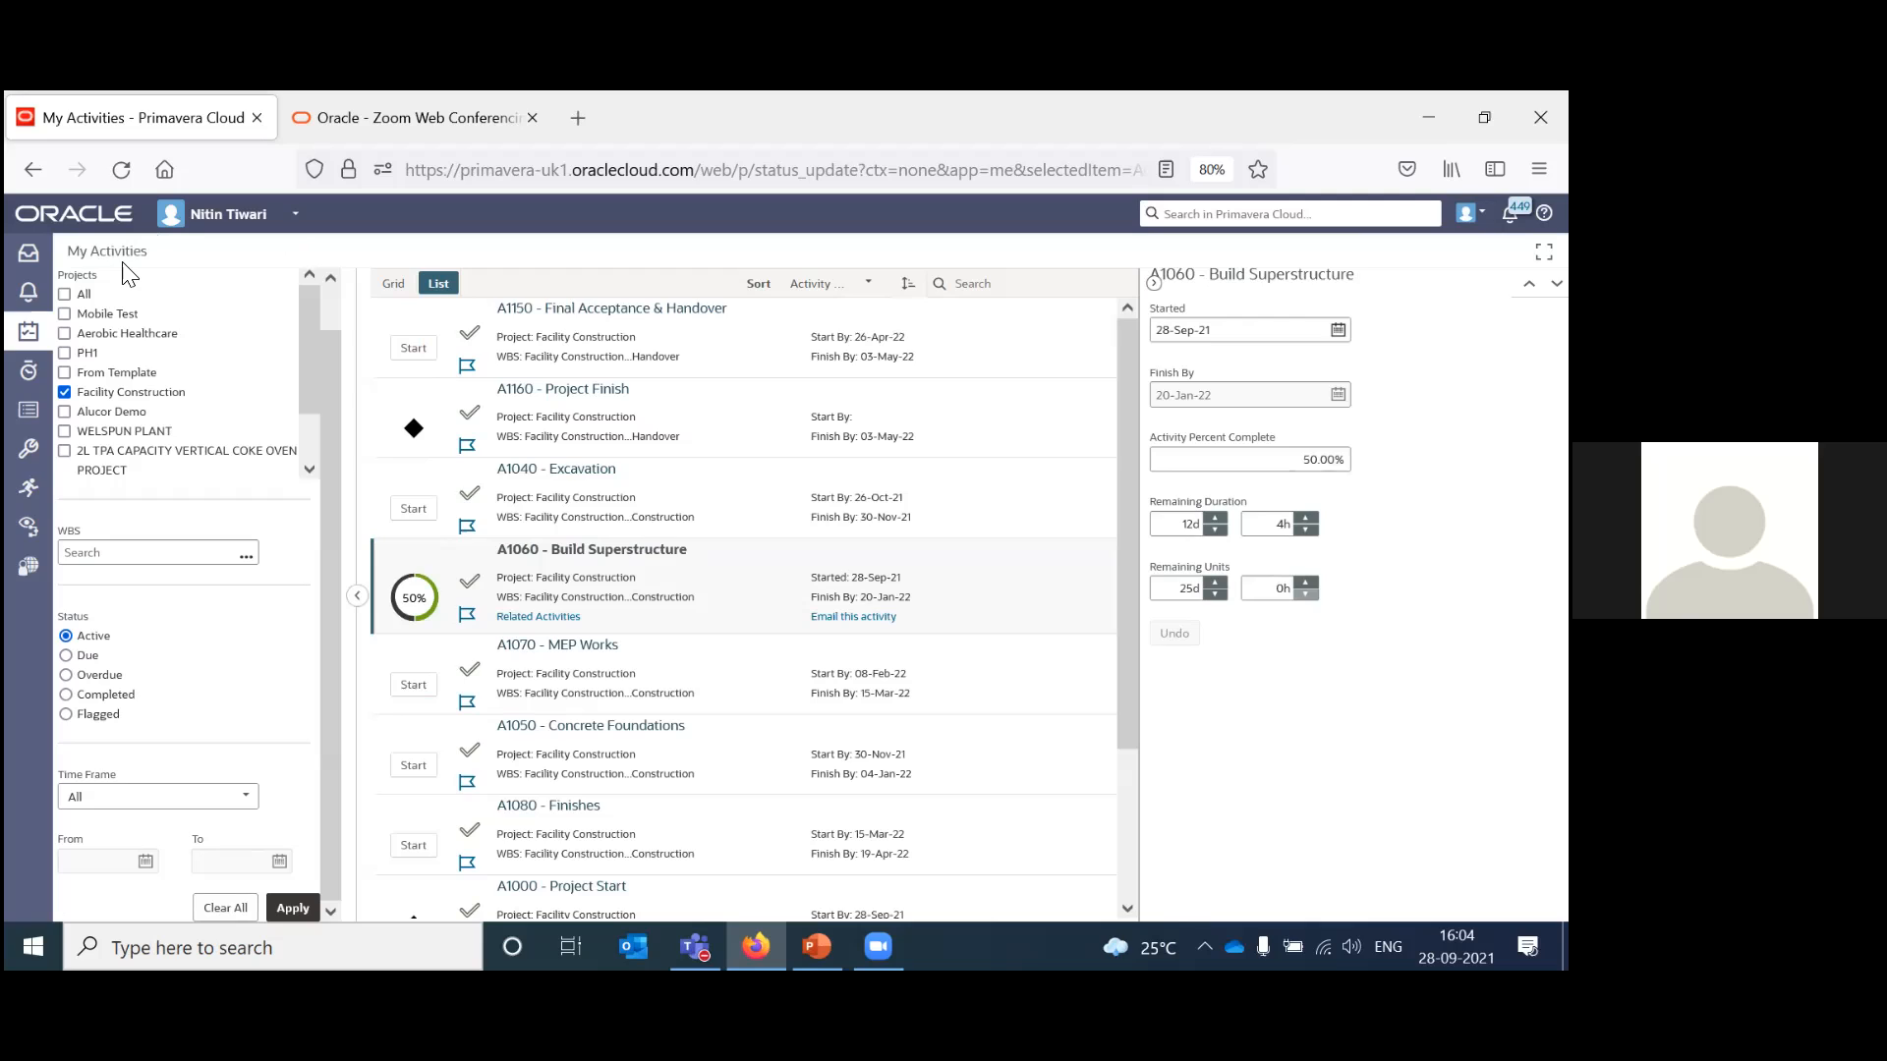
Leave My Activities, view the Executing the project slide in PowerPoint, and open Timesheets in Primavera Cloud.
left_click(31, 169)
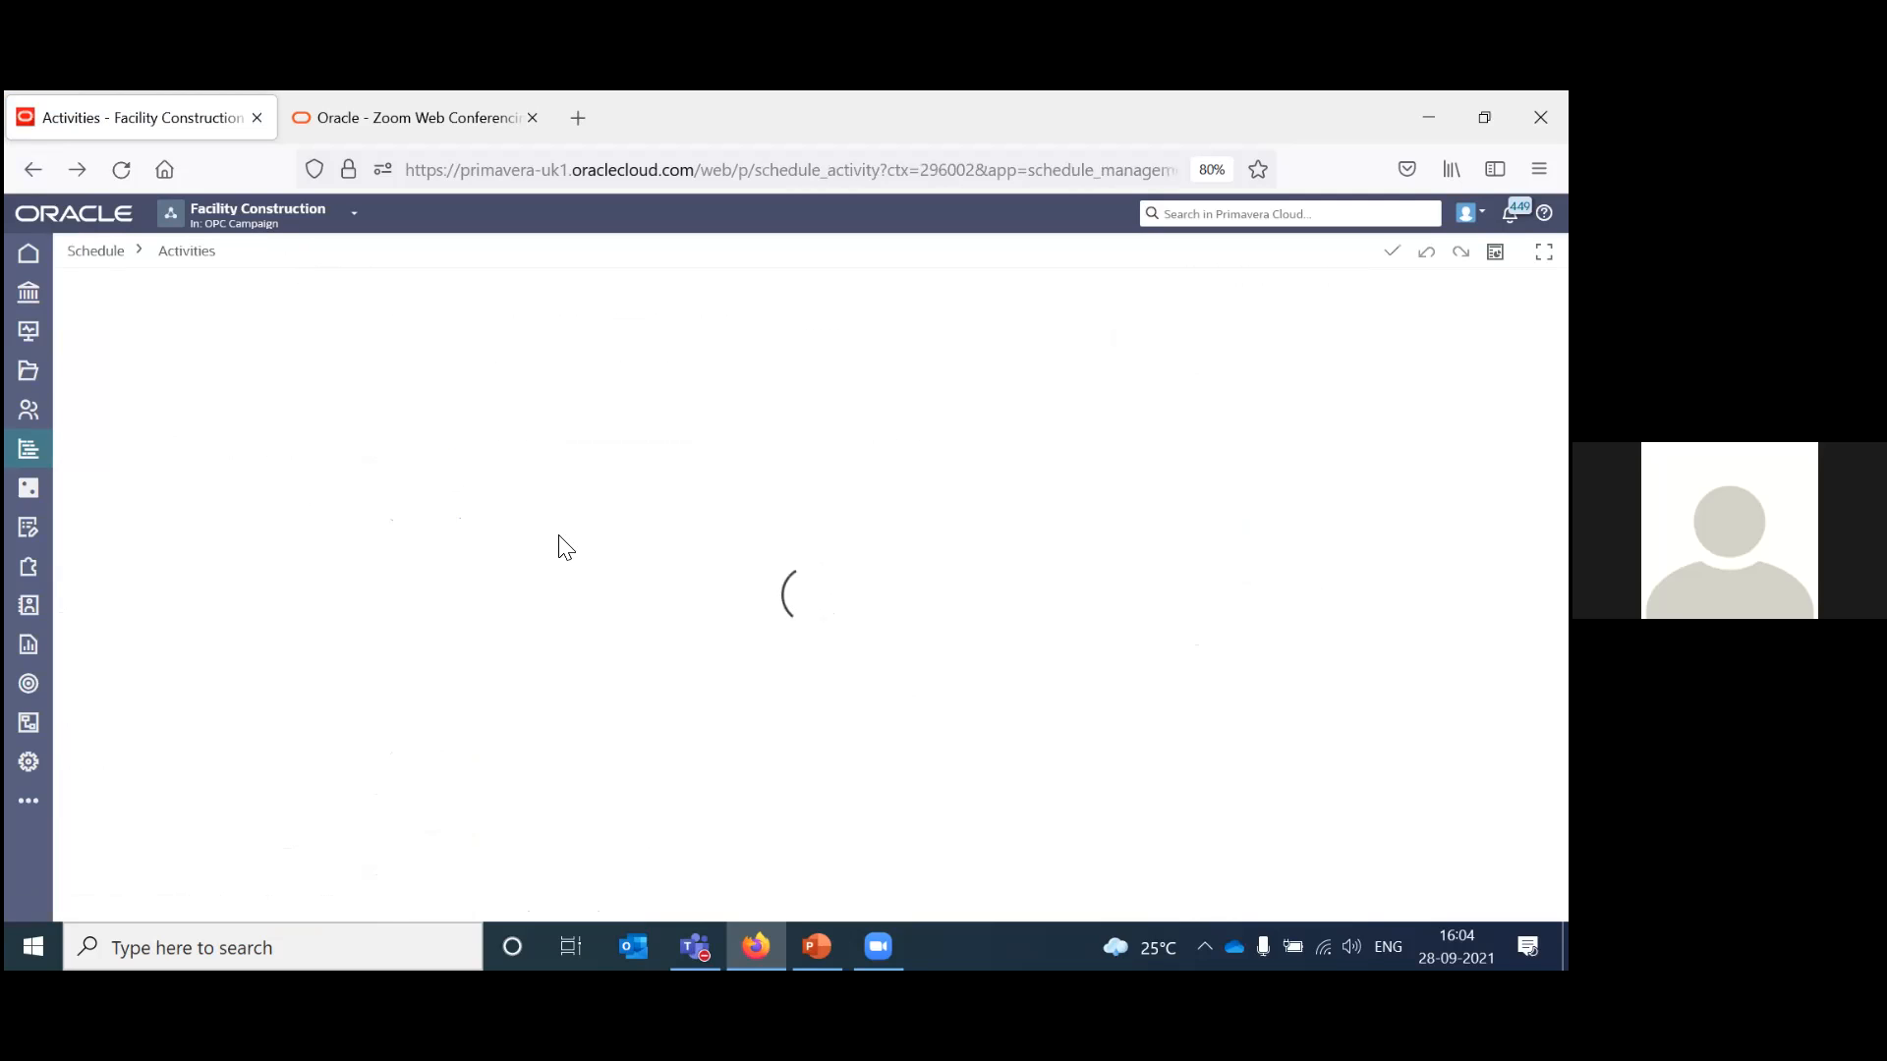
key("alt+Tab")
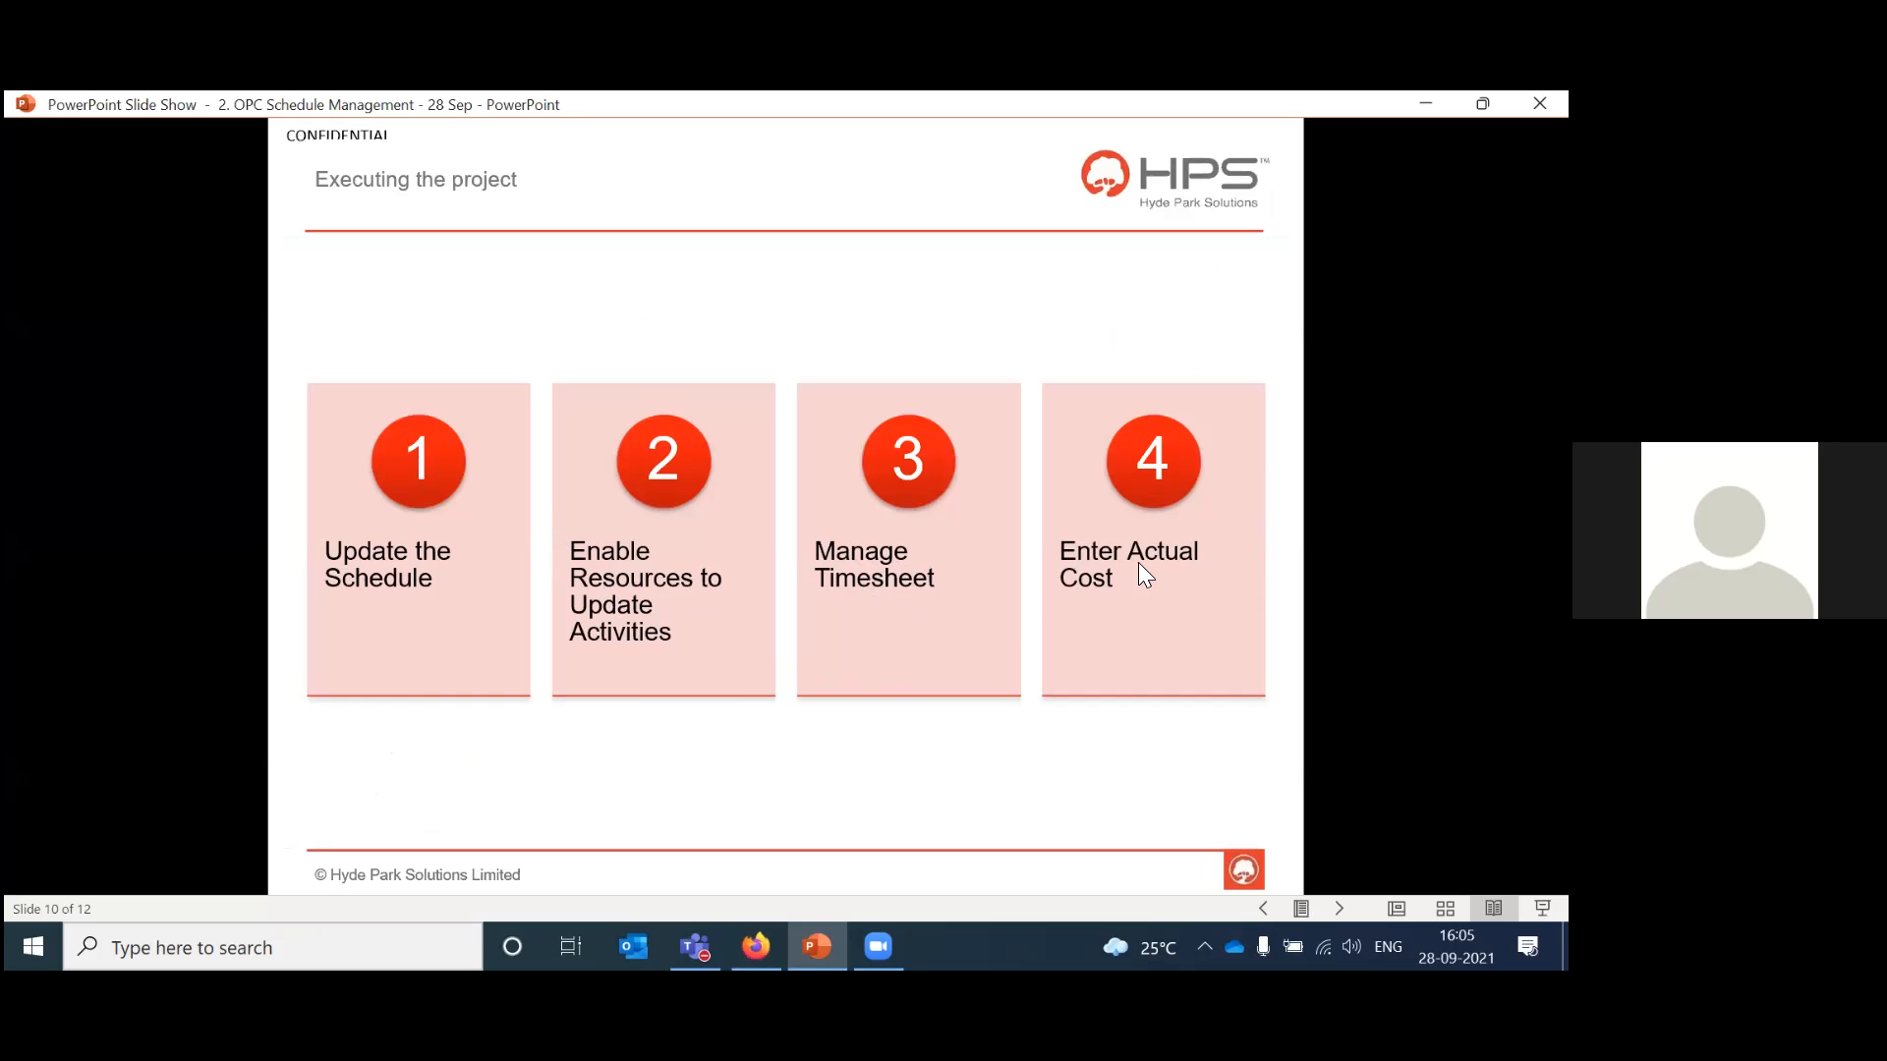
key("alt+Tab")
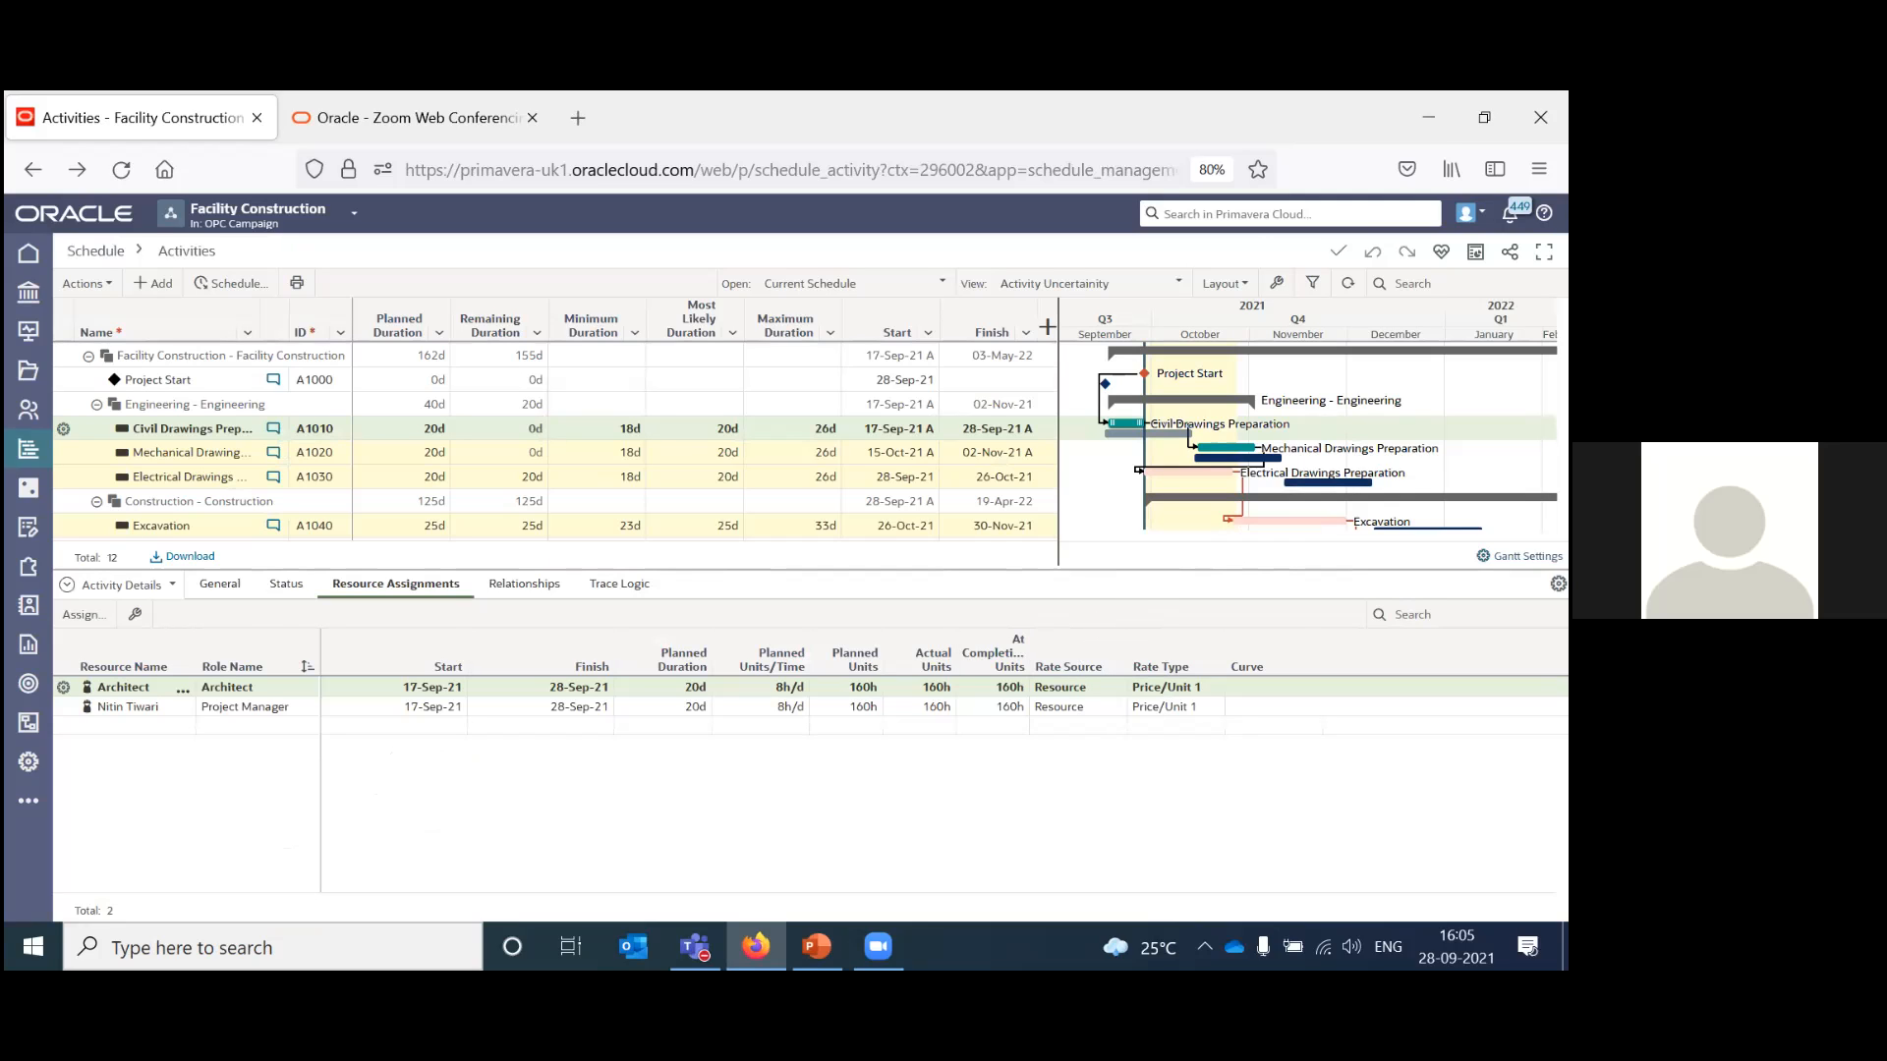
left_click(1470, 213)
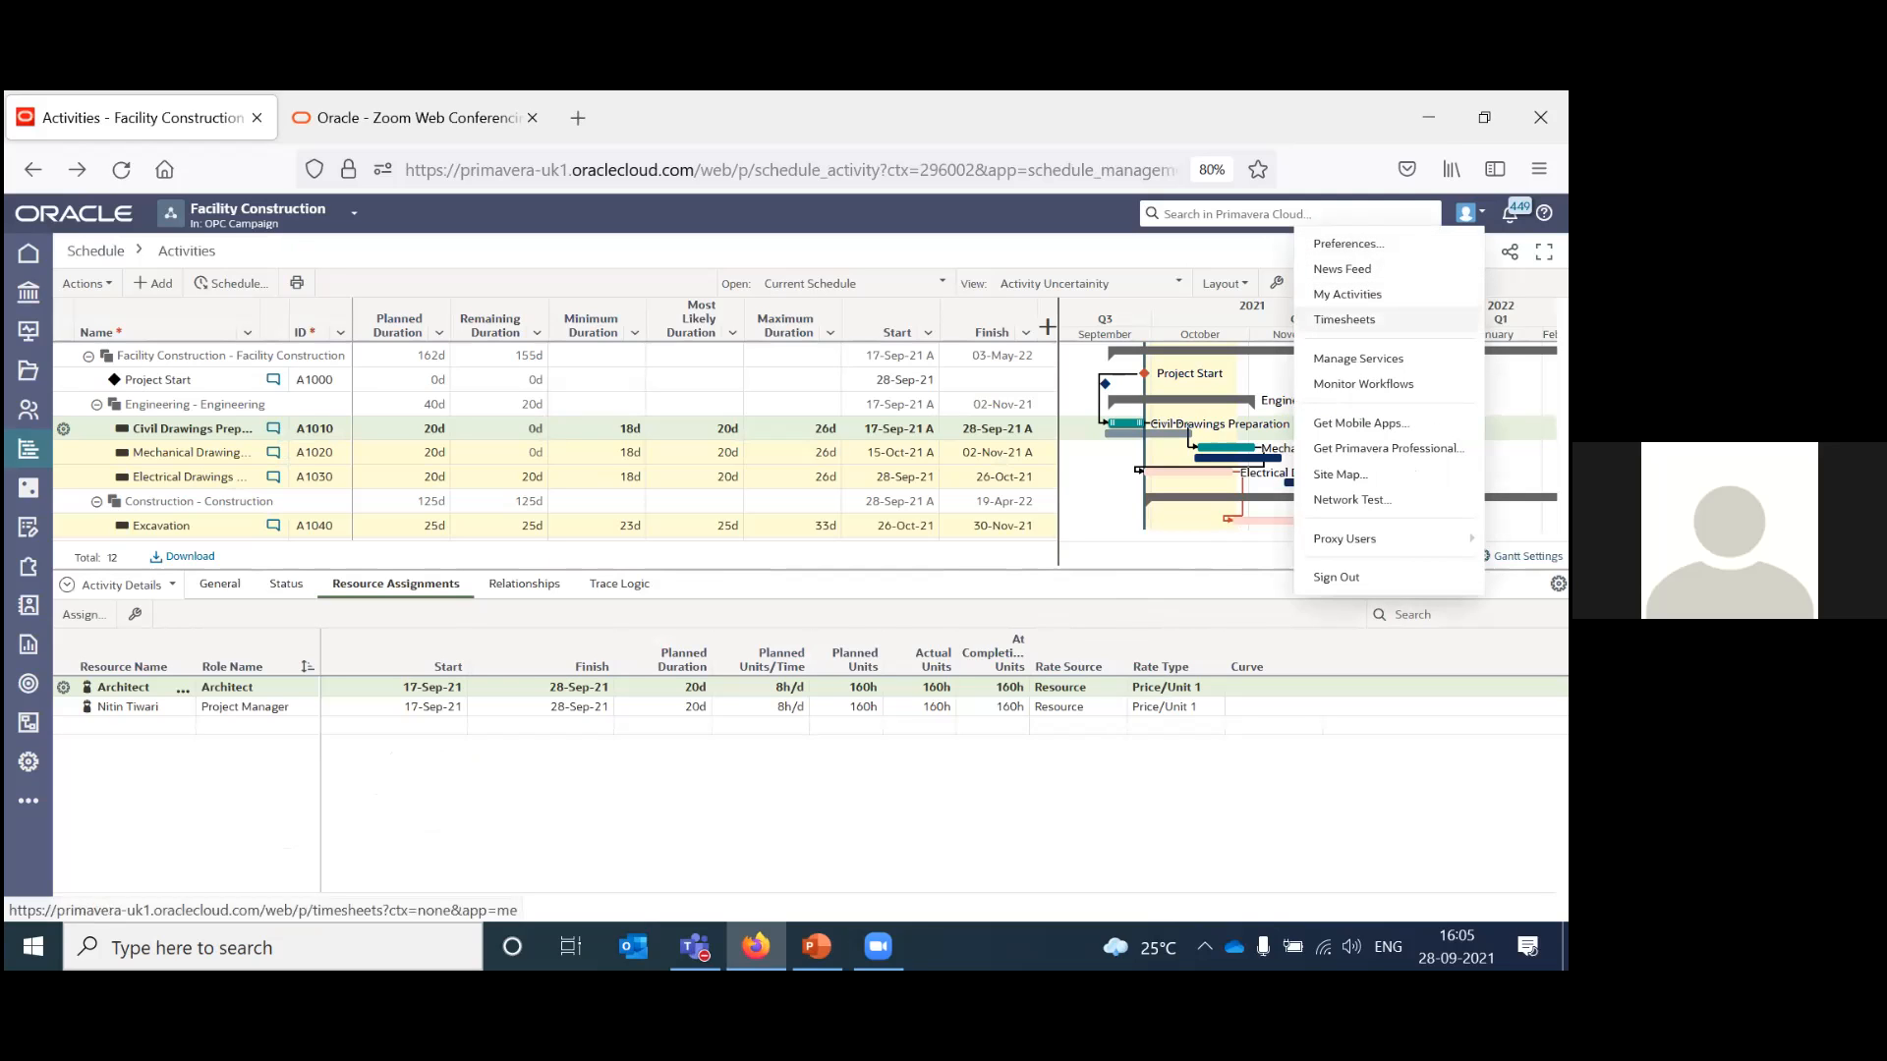
left_click(1344, 319)
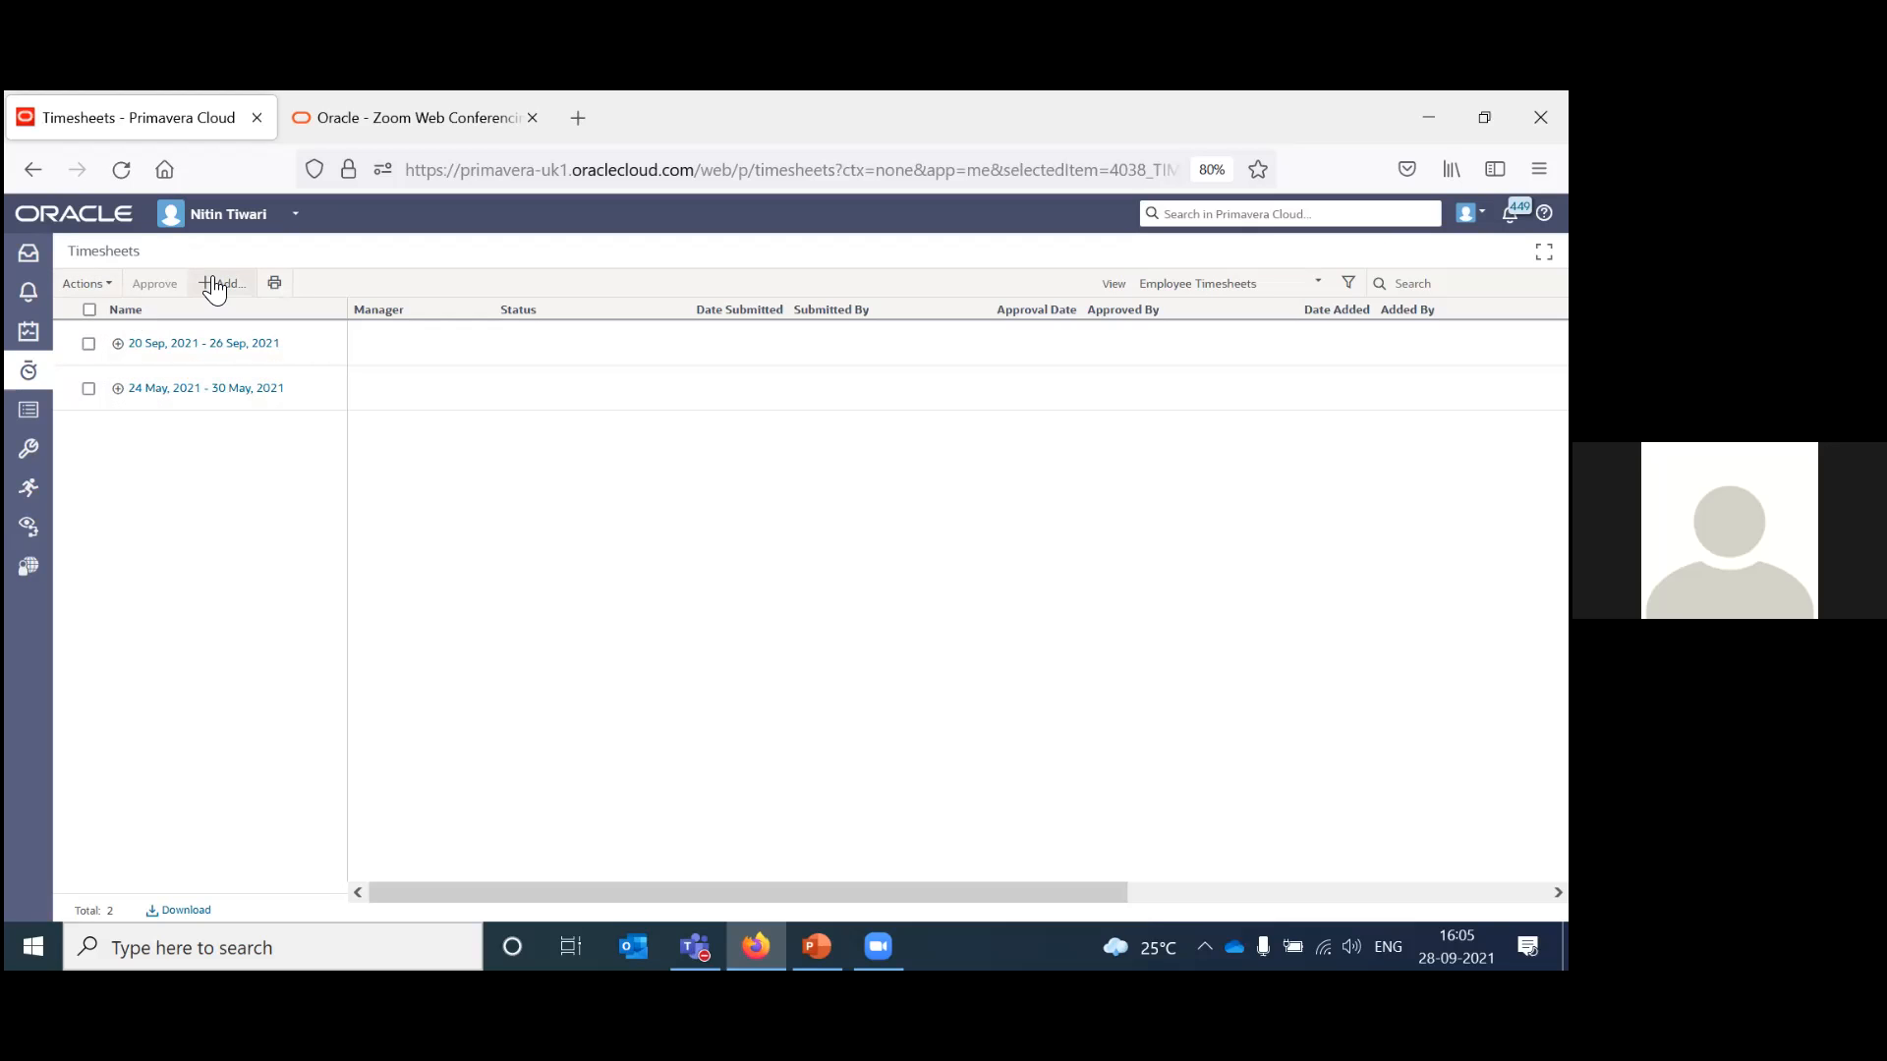
Add an auto-populated timesheet for 27 Sep, 2021 - 03 Oct, 2021 for the available employee and view its details.
left_click(220, 284)
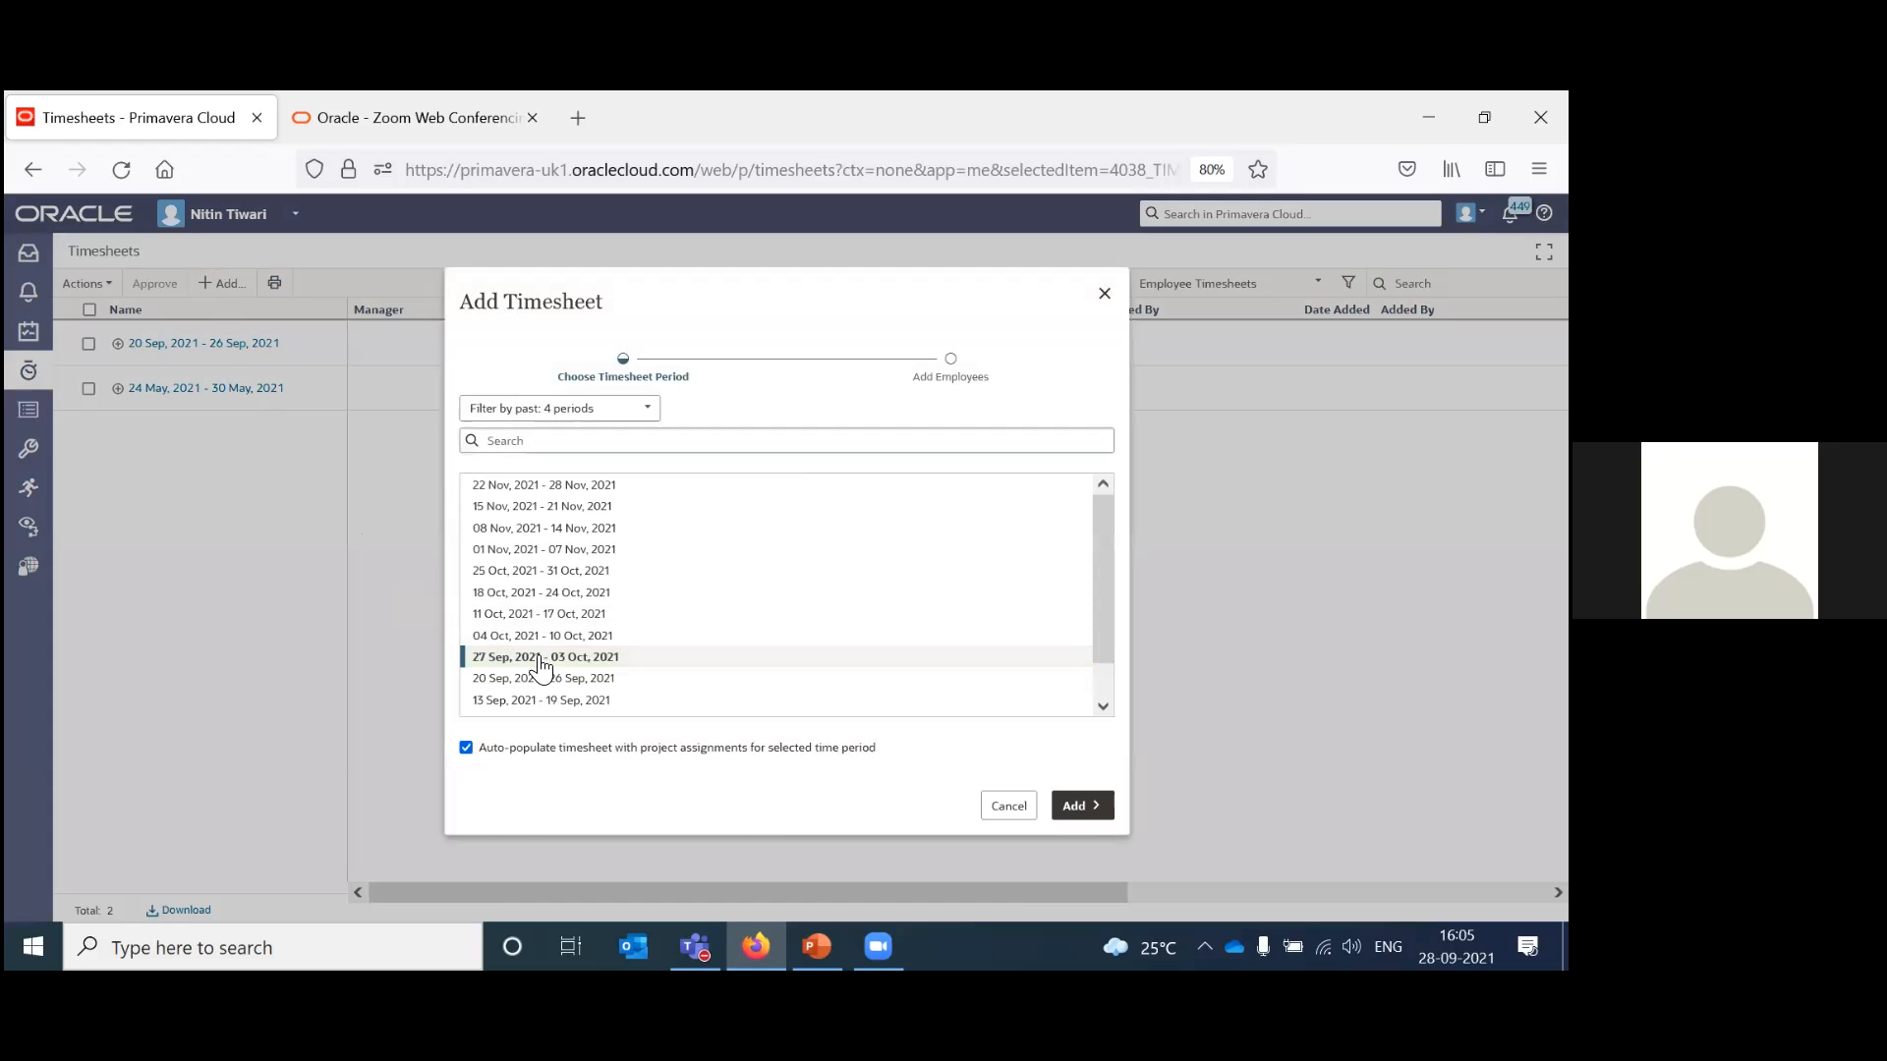
left_click(571, 667)
left_click(1074, 806)
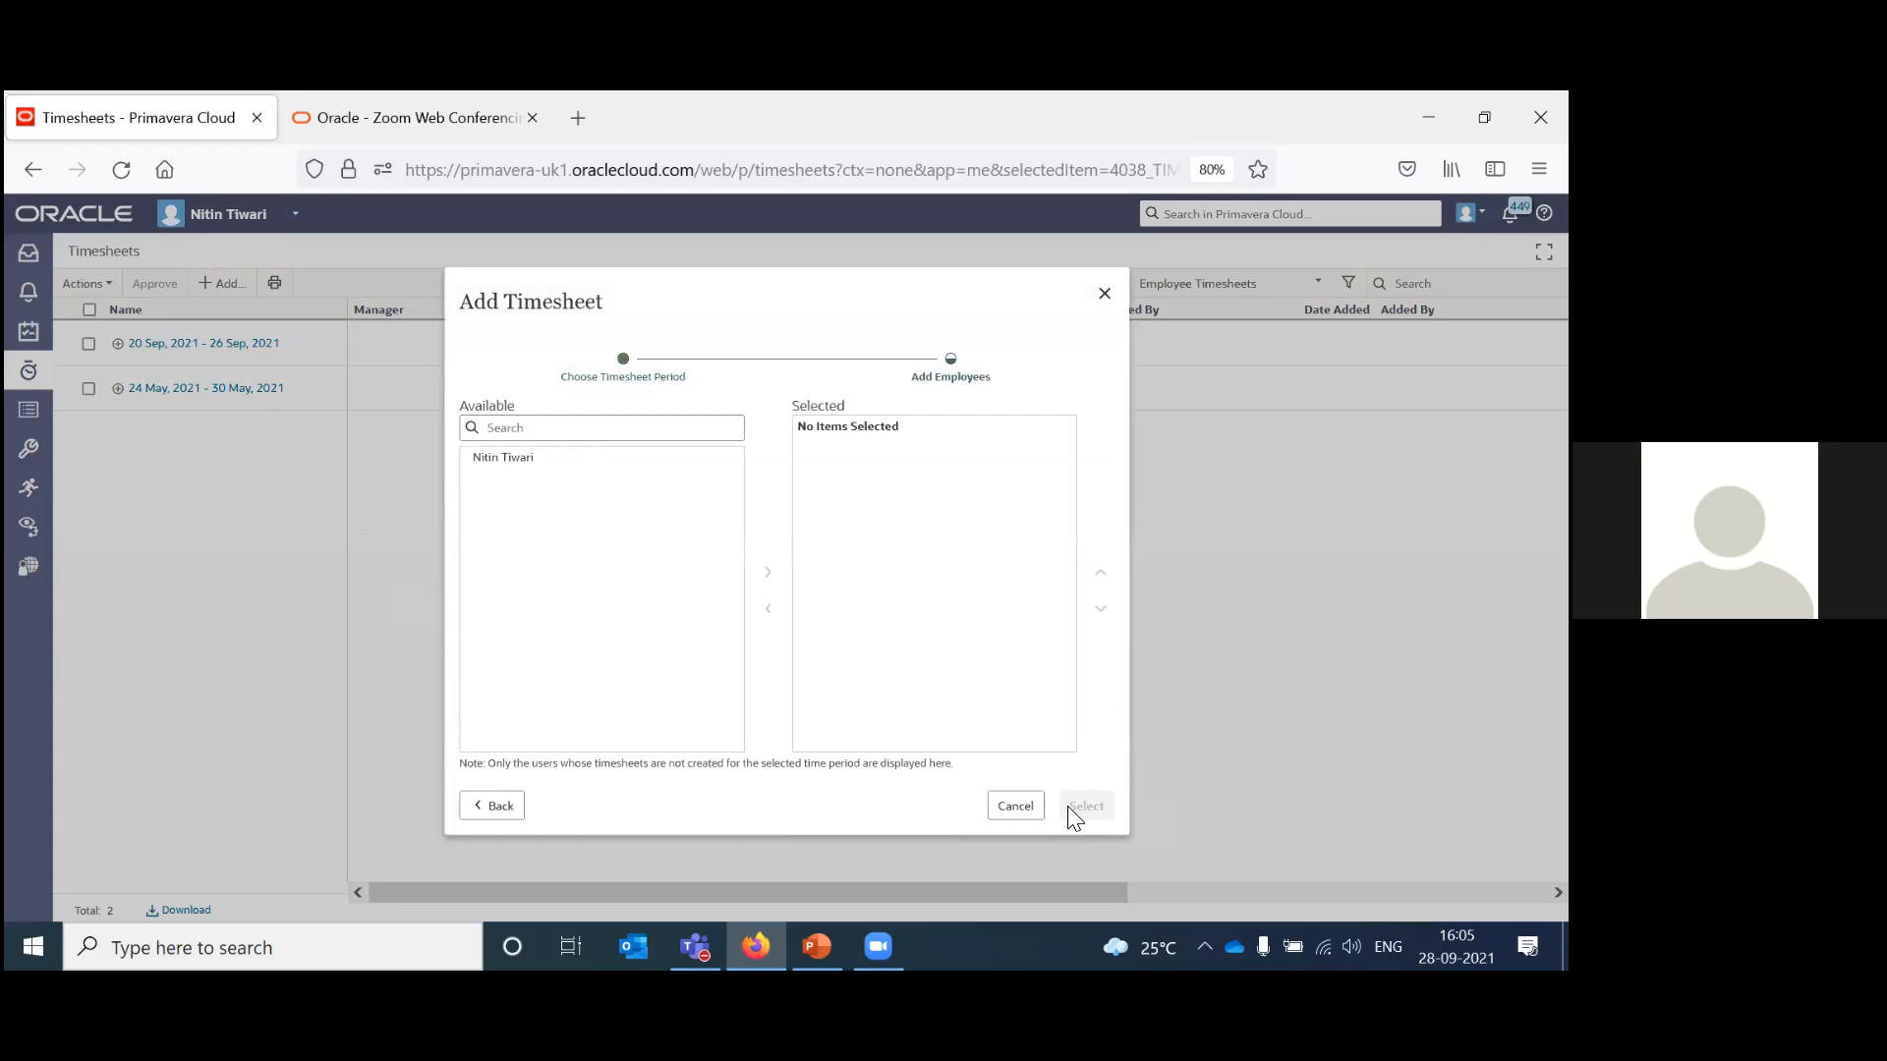
left_click(517, 459)
left_click(768, 573)
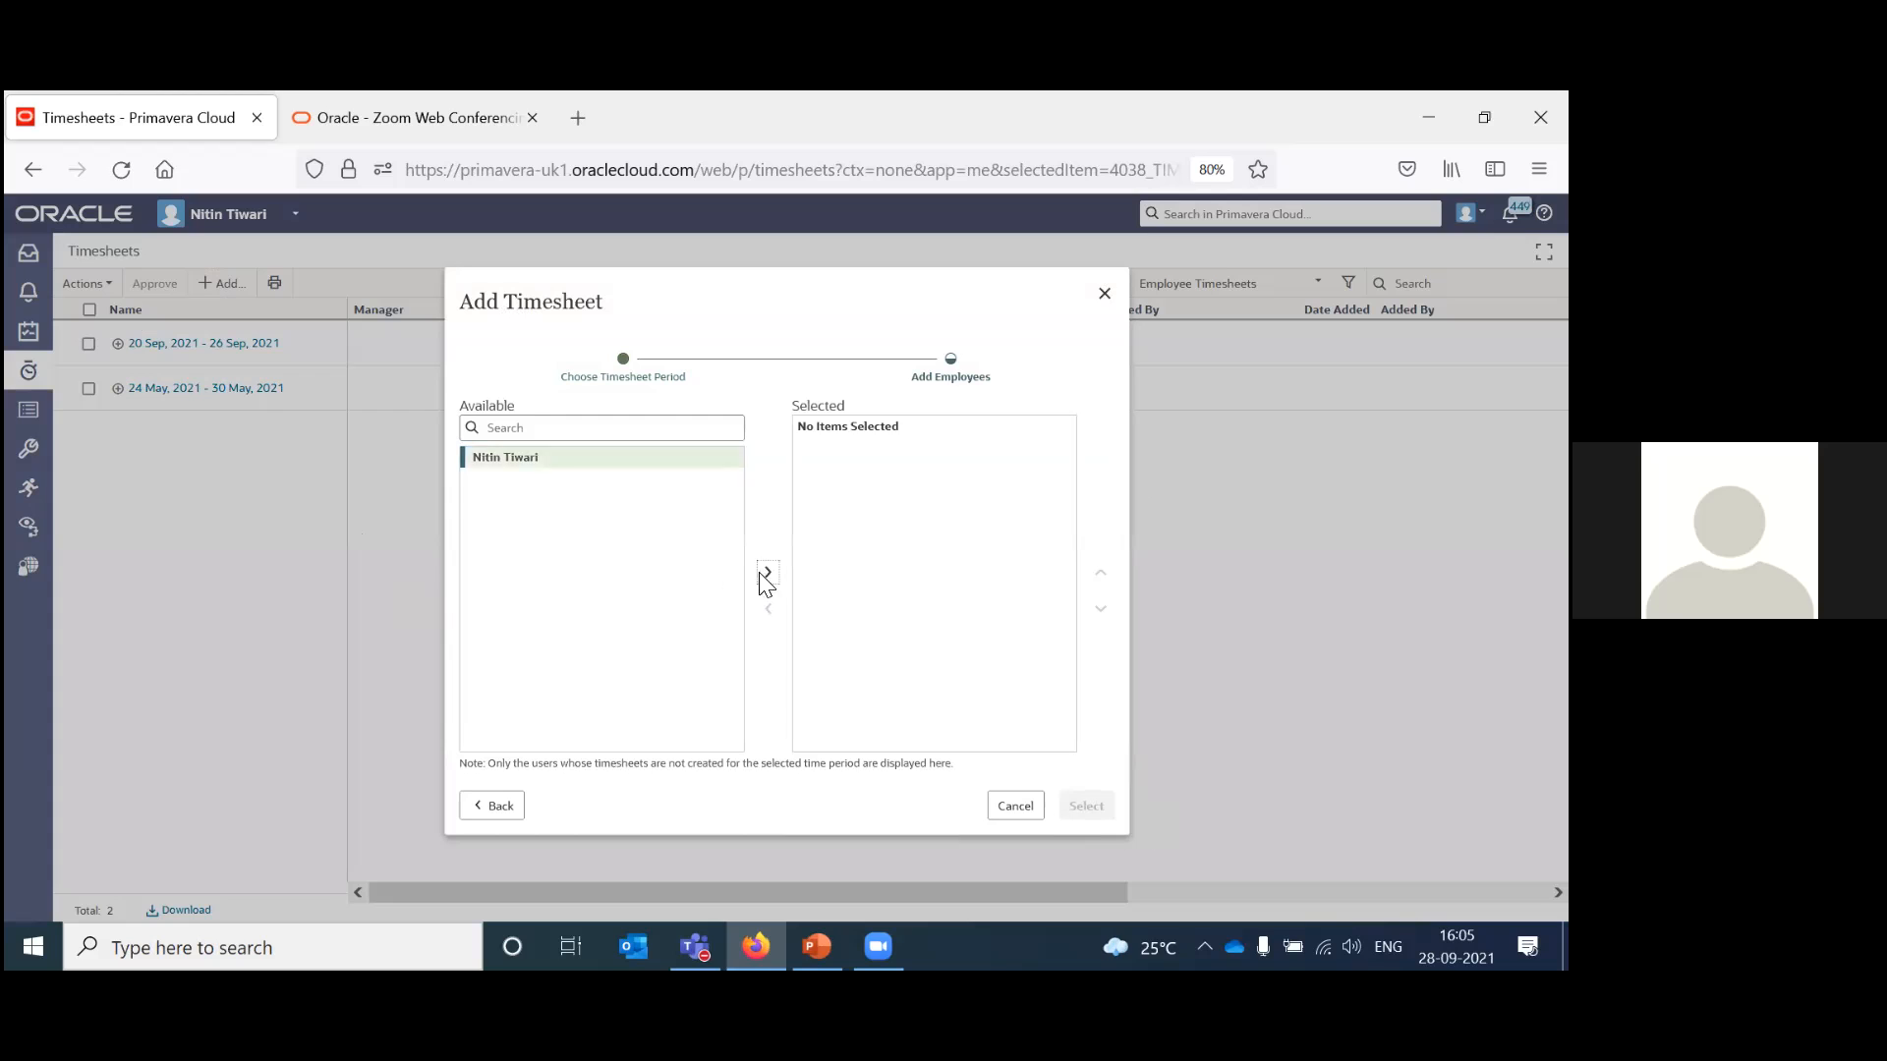
left_click(1098, 810)
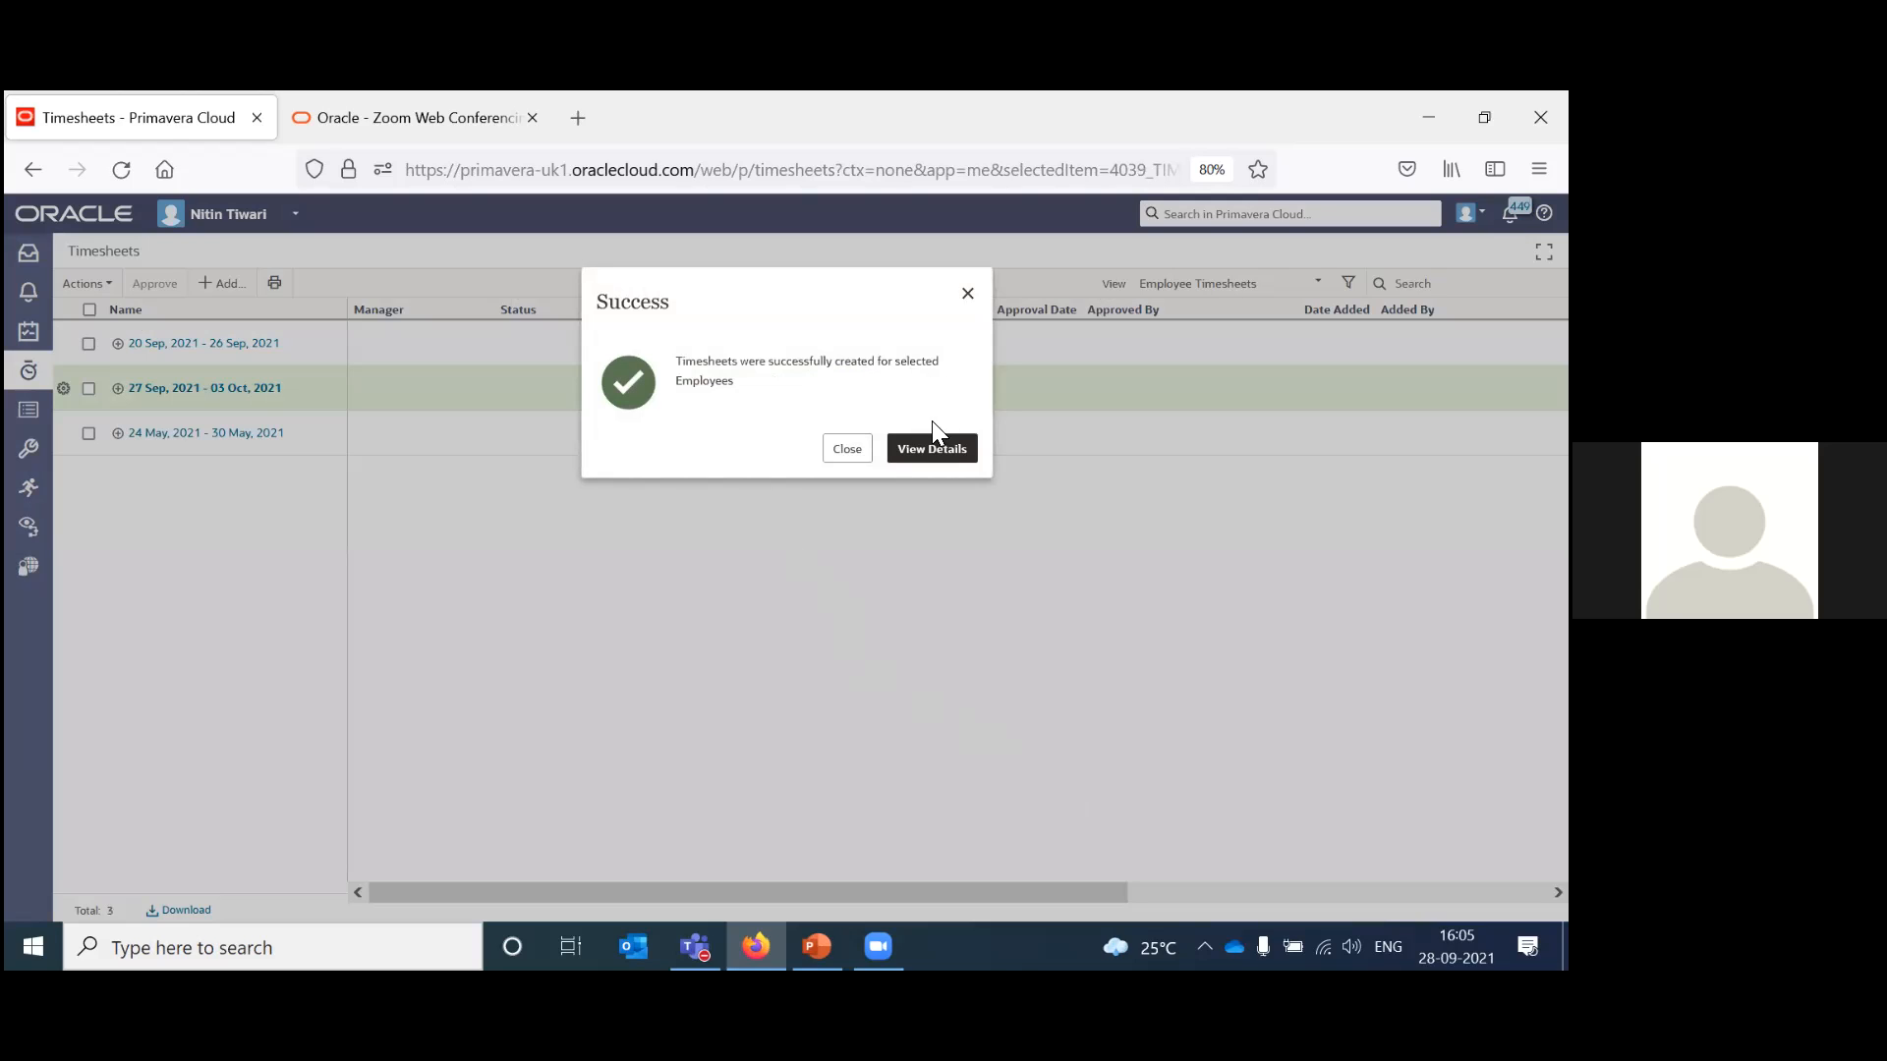
left_click(938, 454)
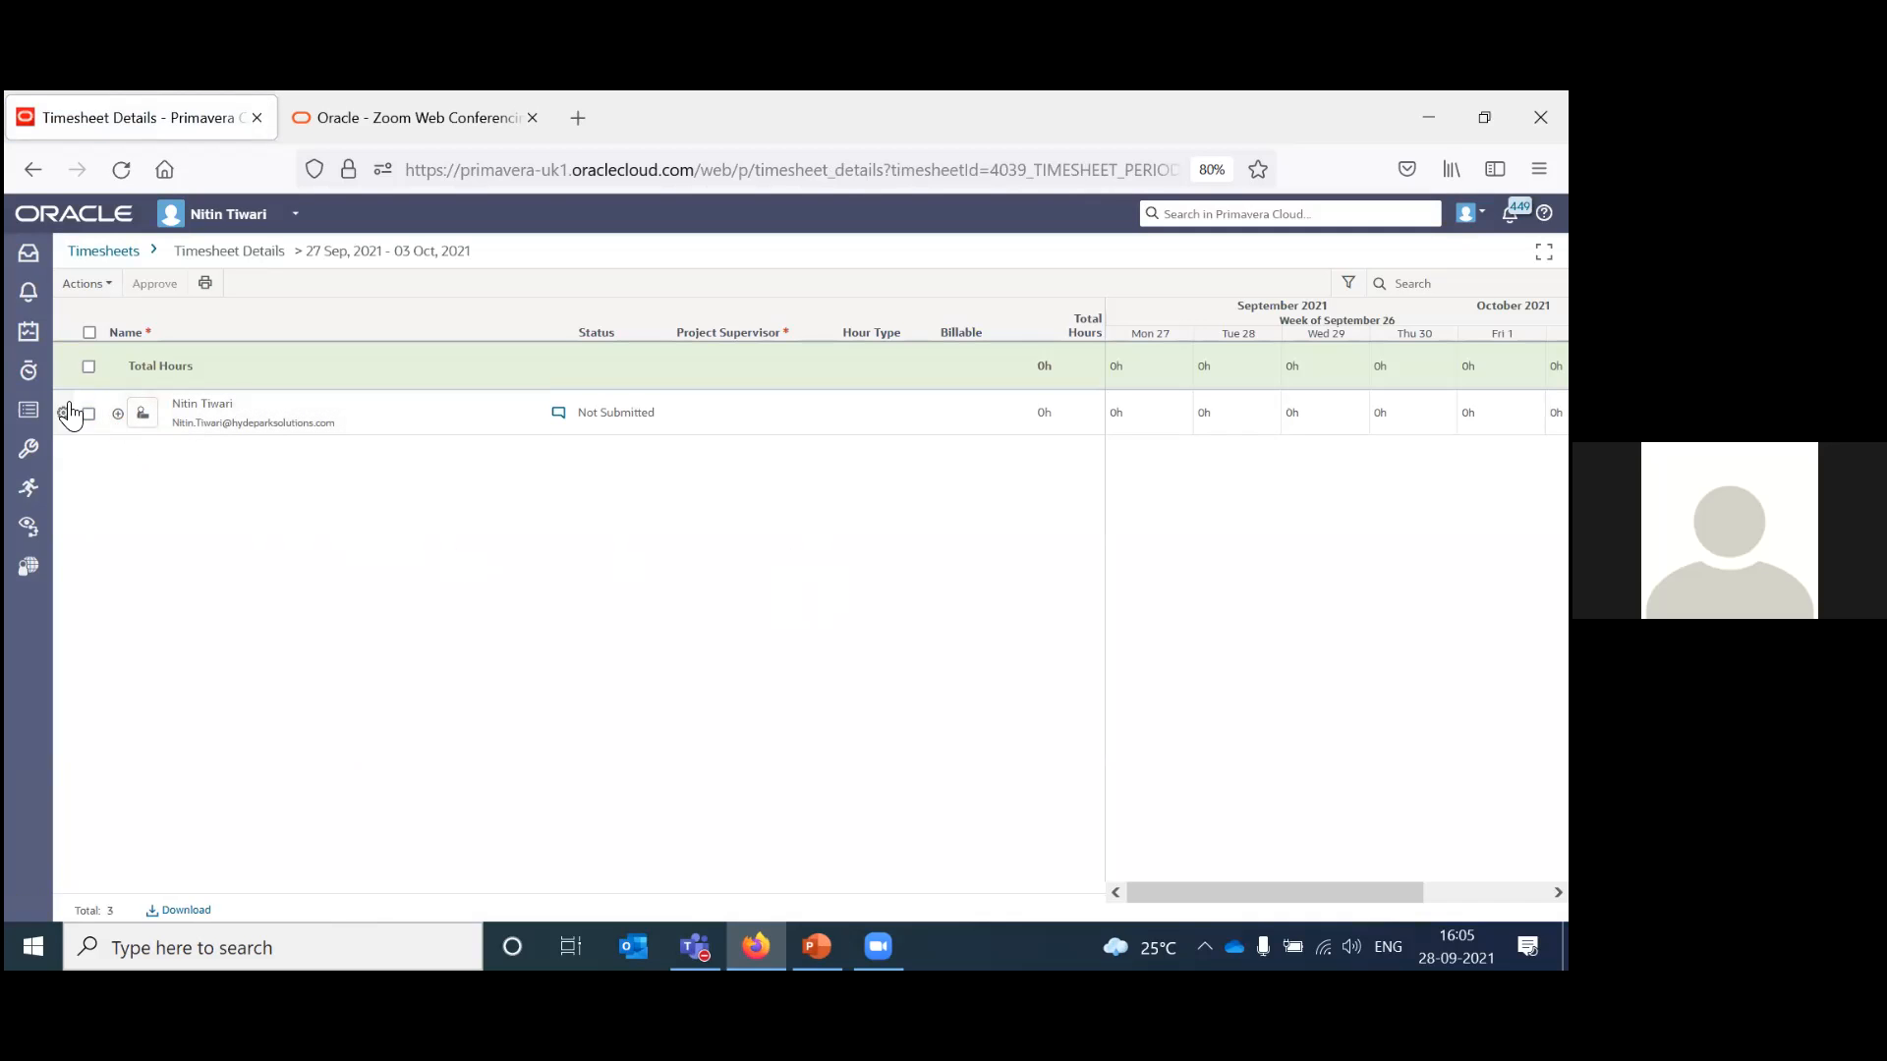
Add an hours row under the employee's Aerobic Healthcare project for the activity Discovery Workshop - Schedule Management, A1050.
left_click(98, 284)
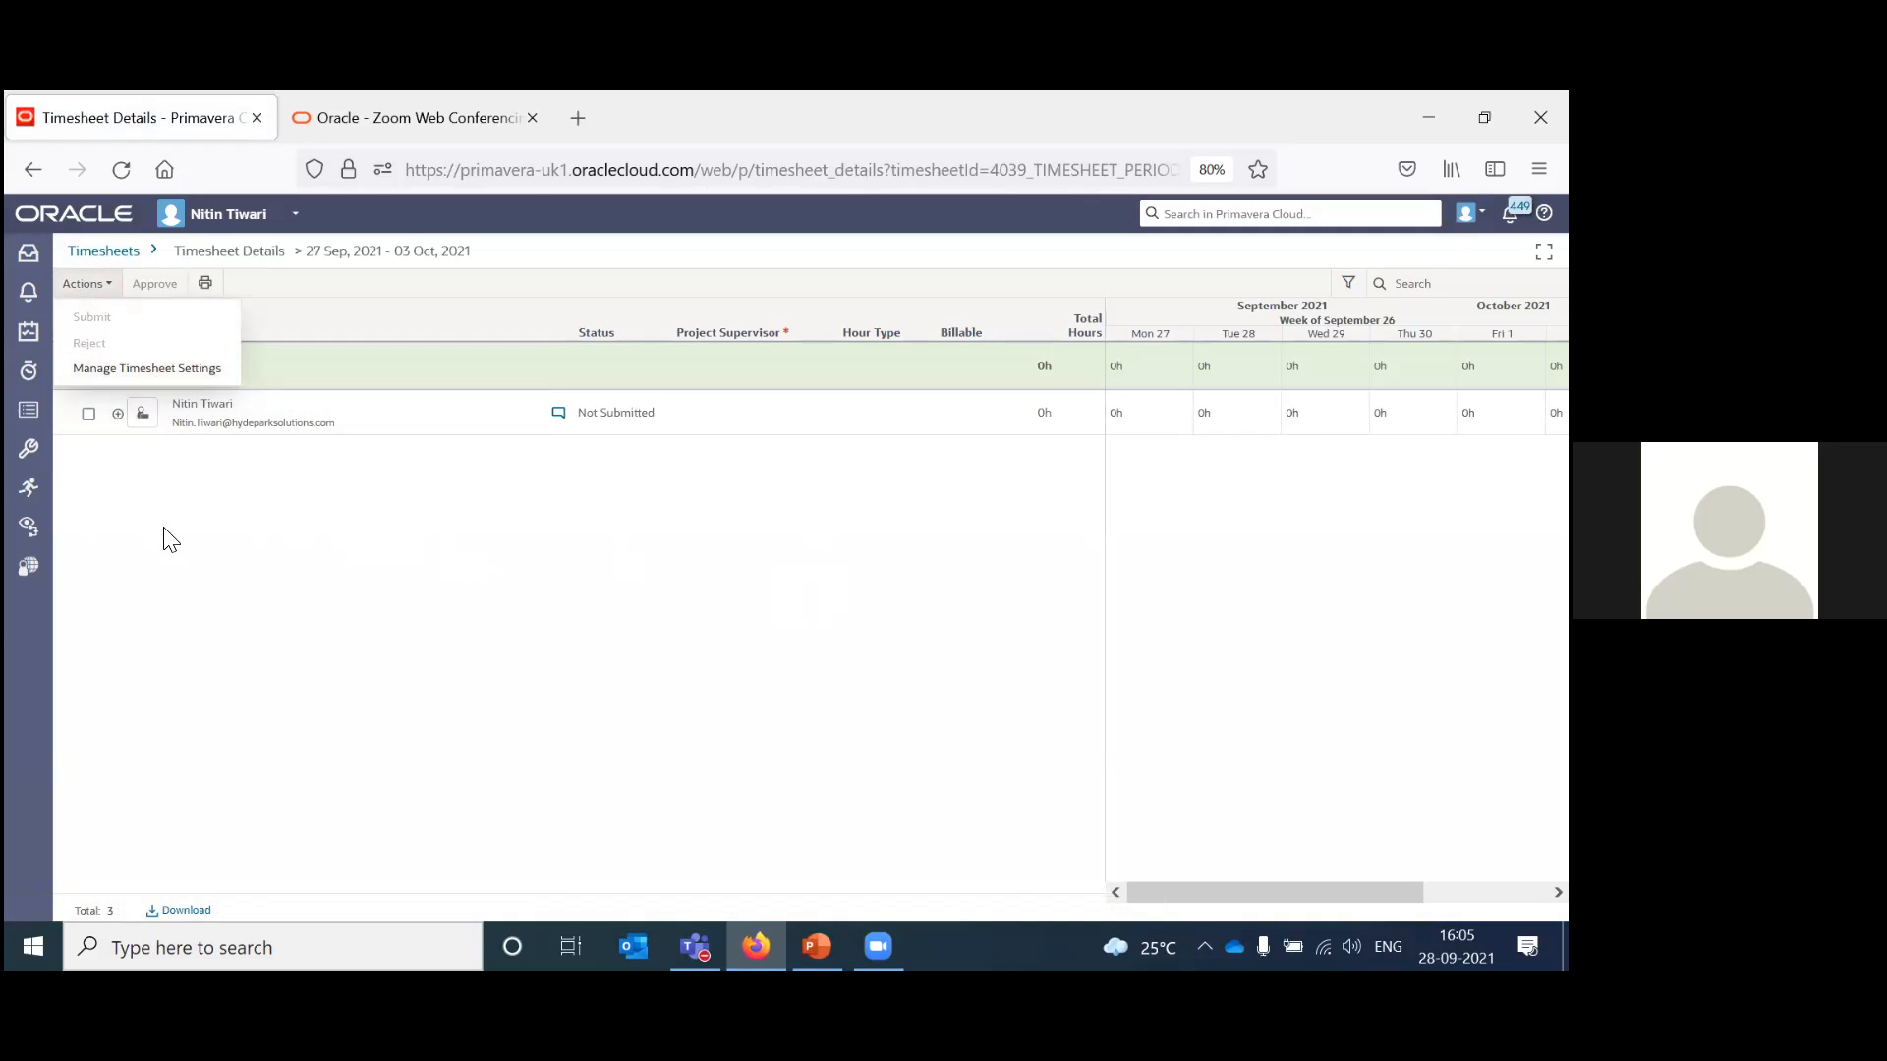
left_click(118, 414)
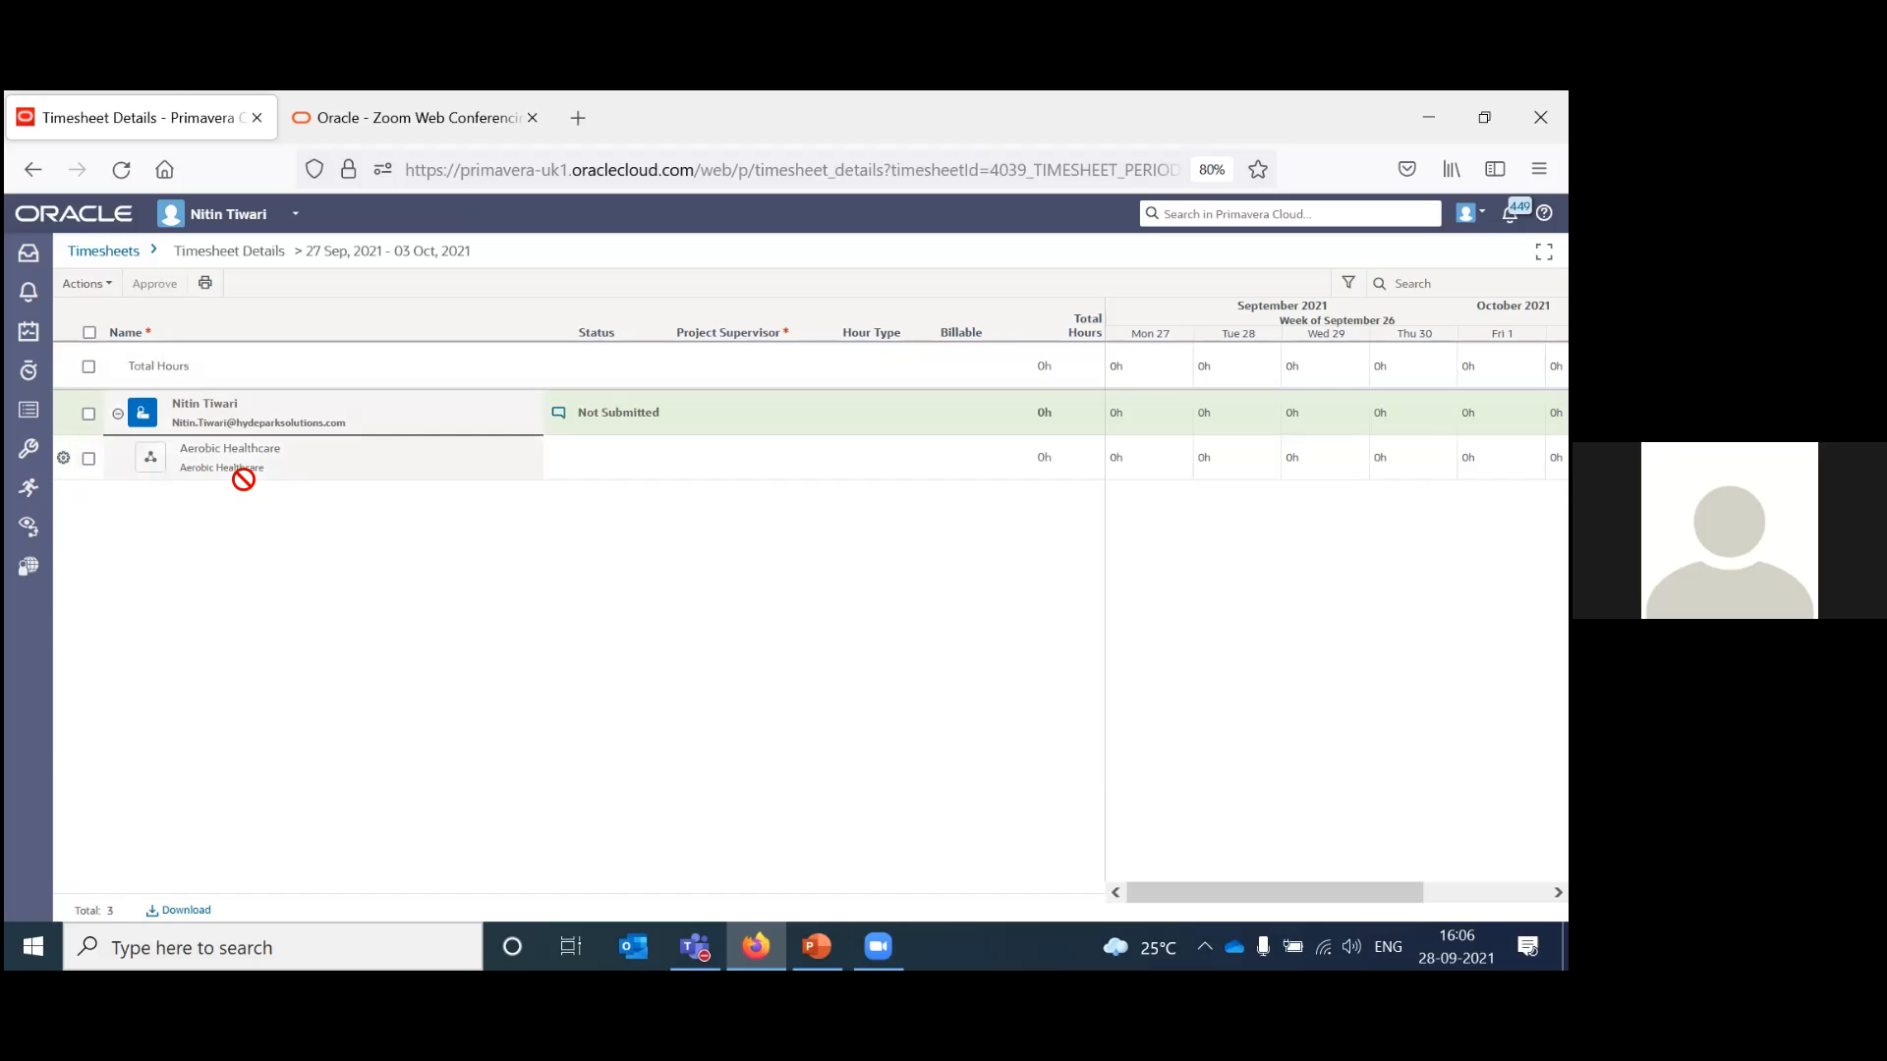
left_click(88, 458)
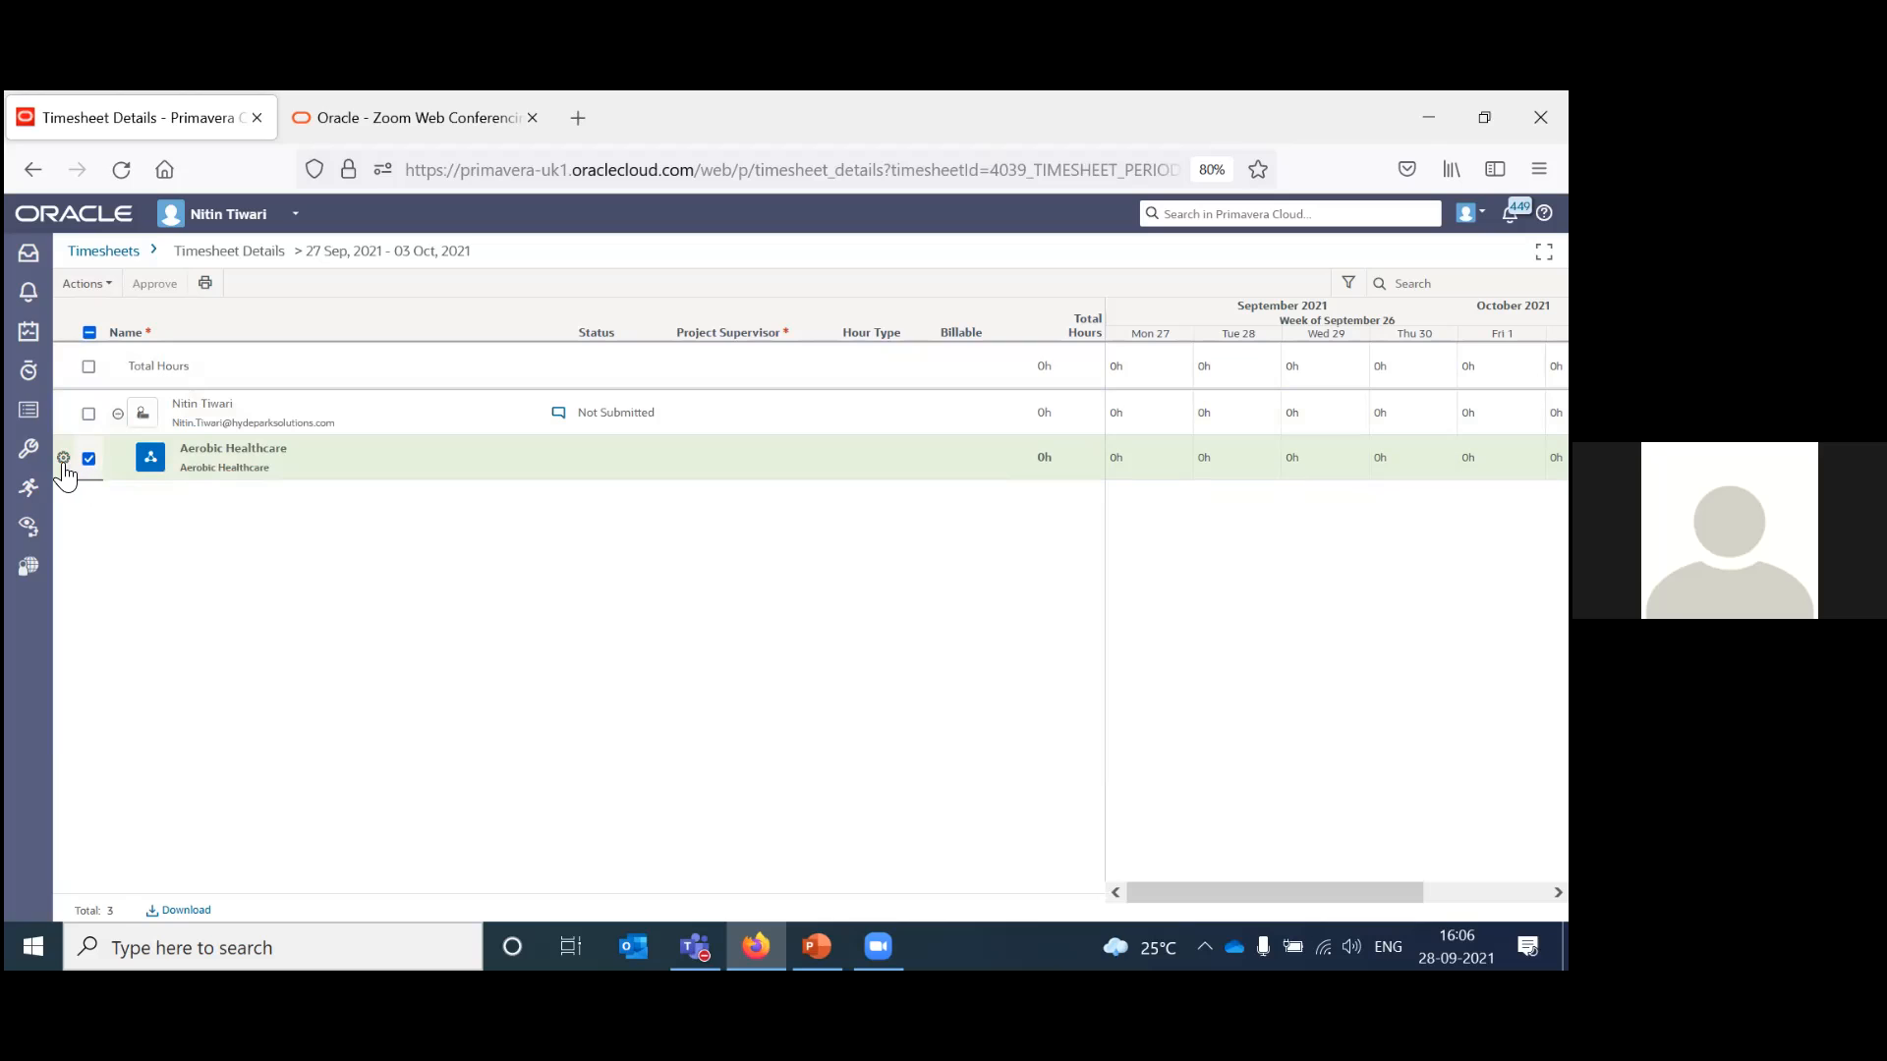
left_click(63, 460)
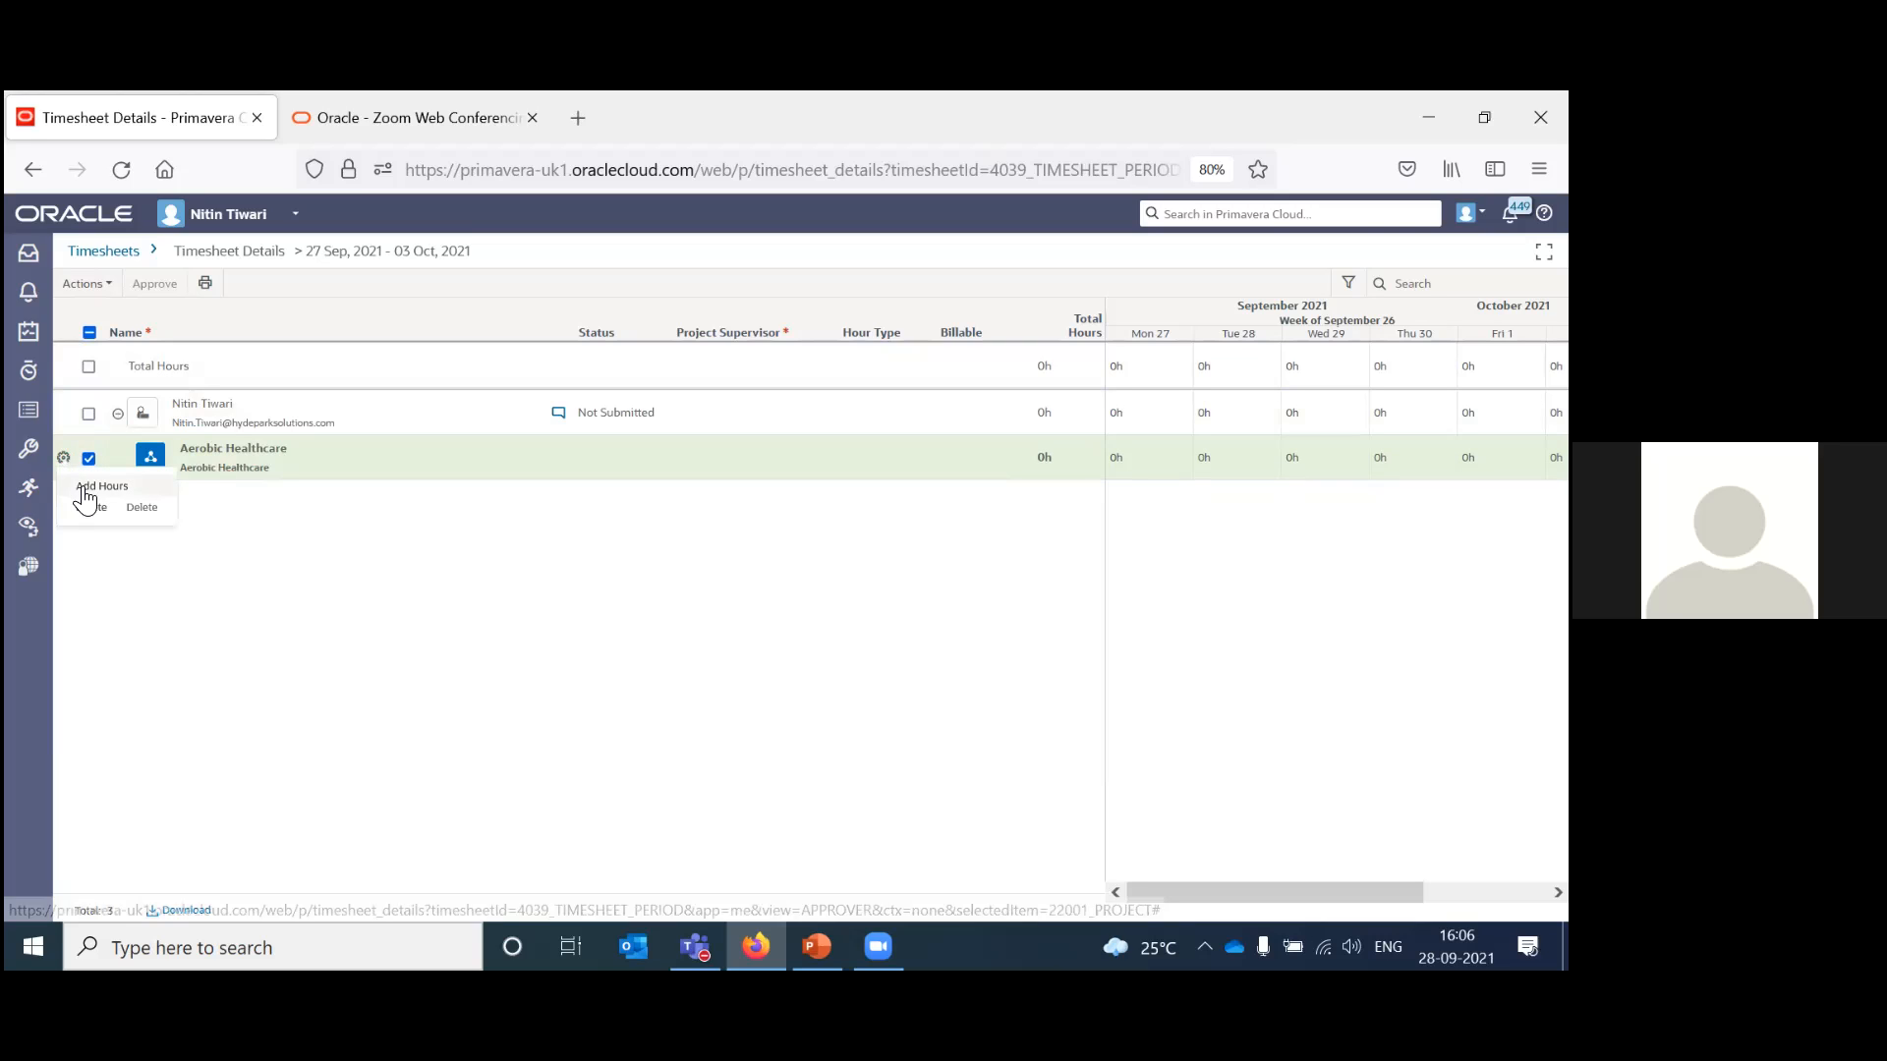
left_click(98, 485)
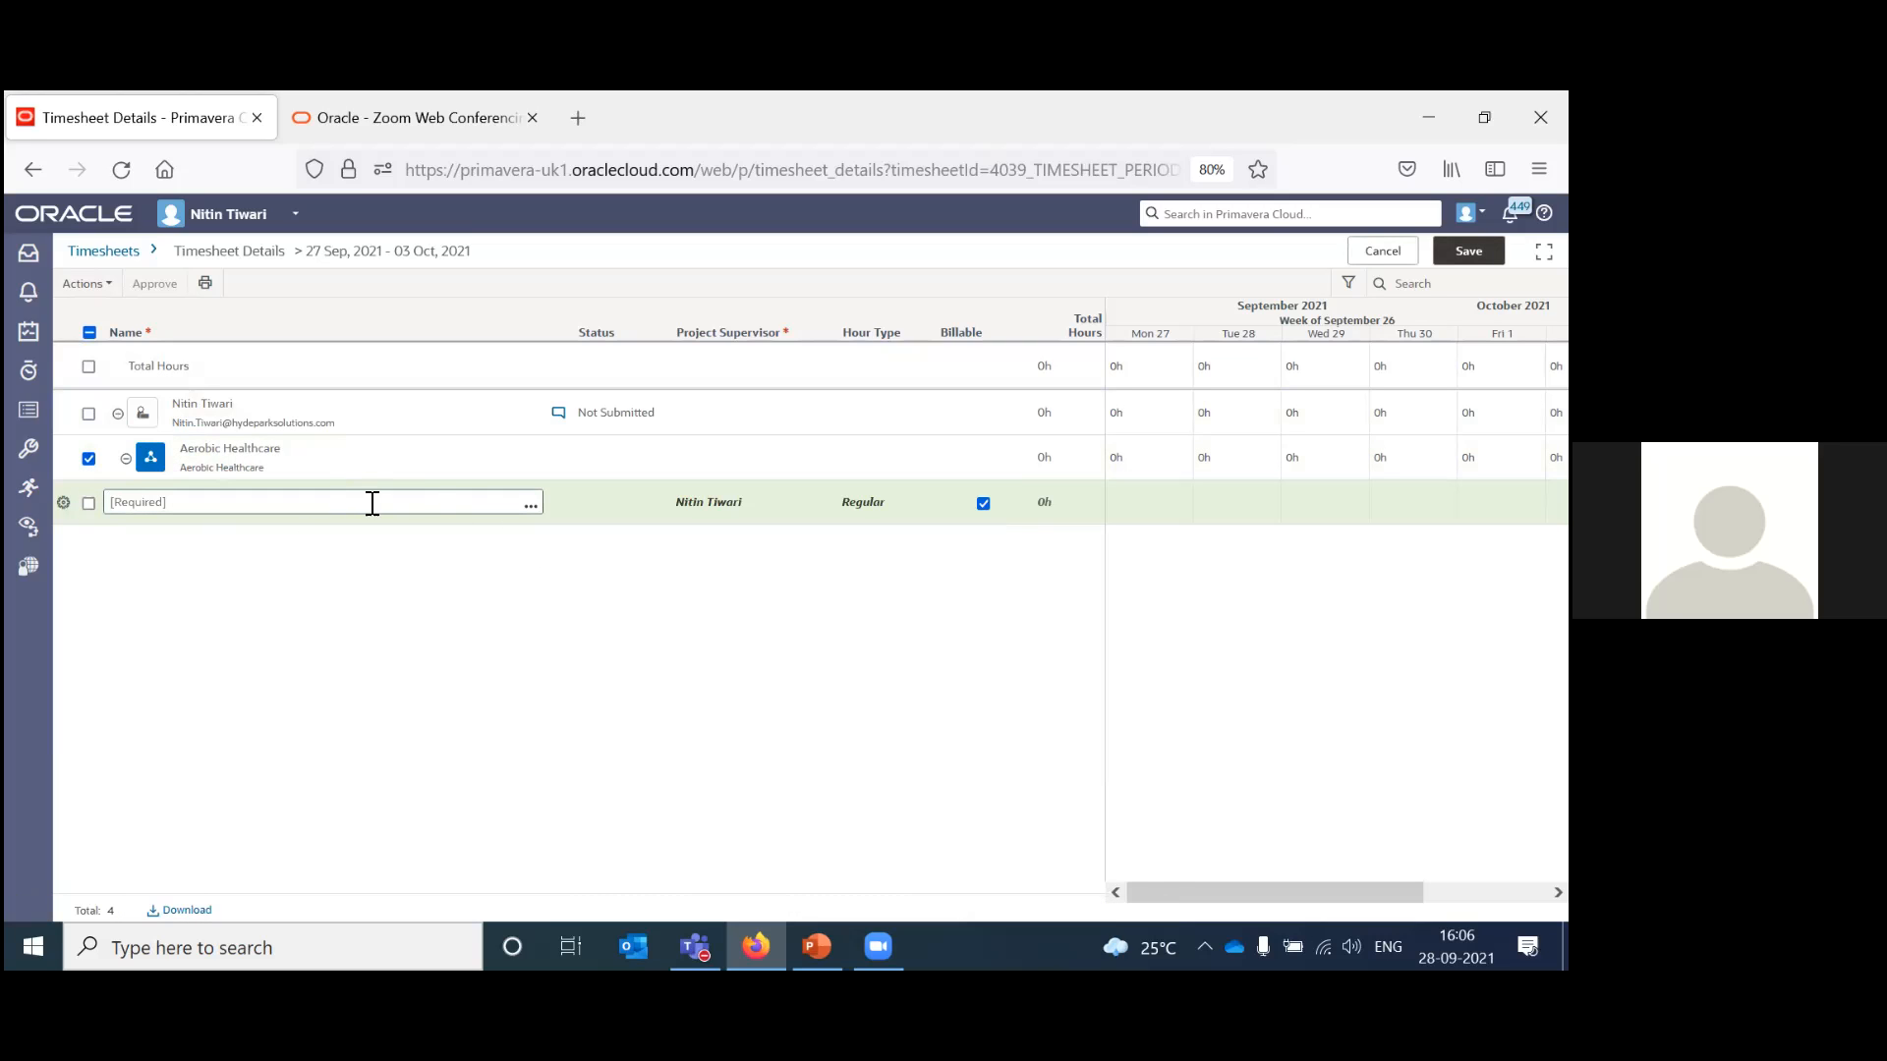
left_click(531, 507)
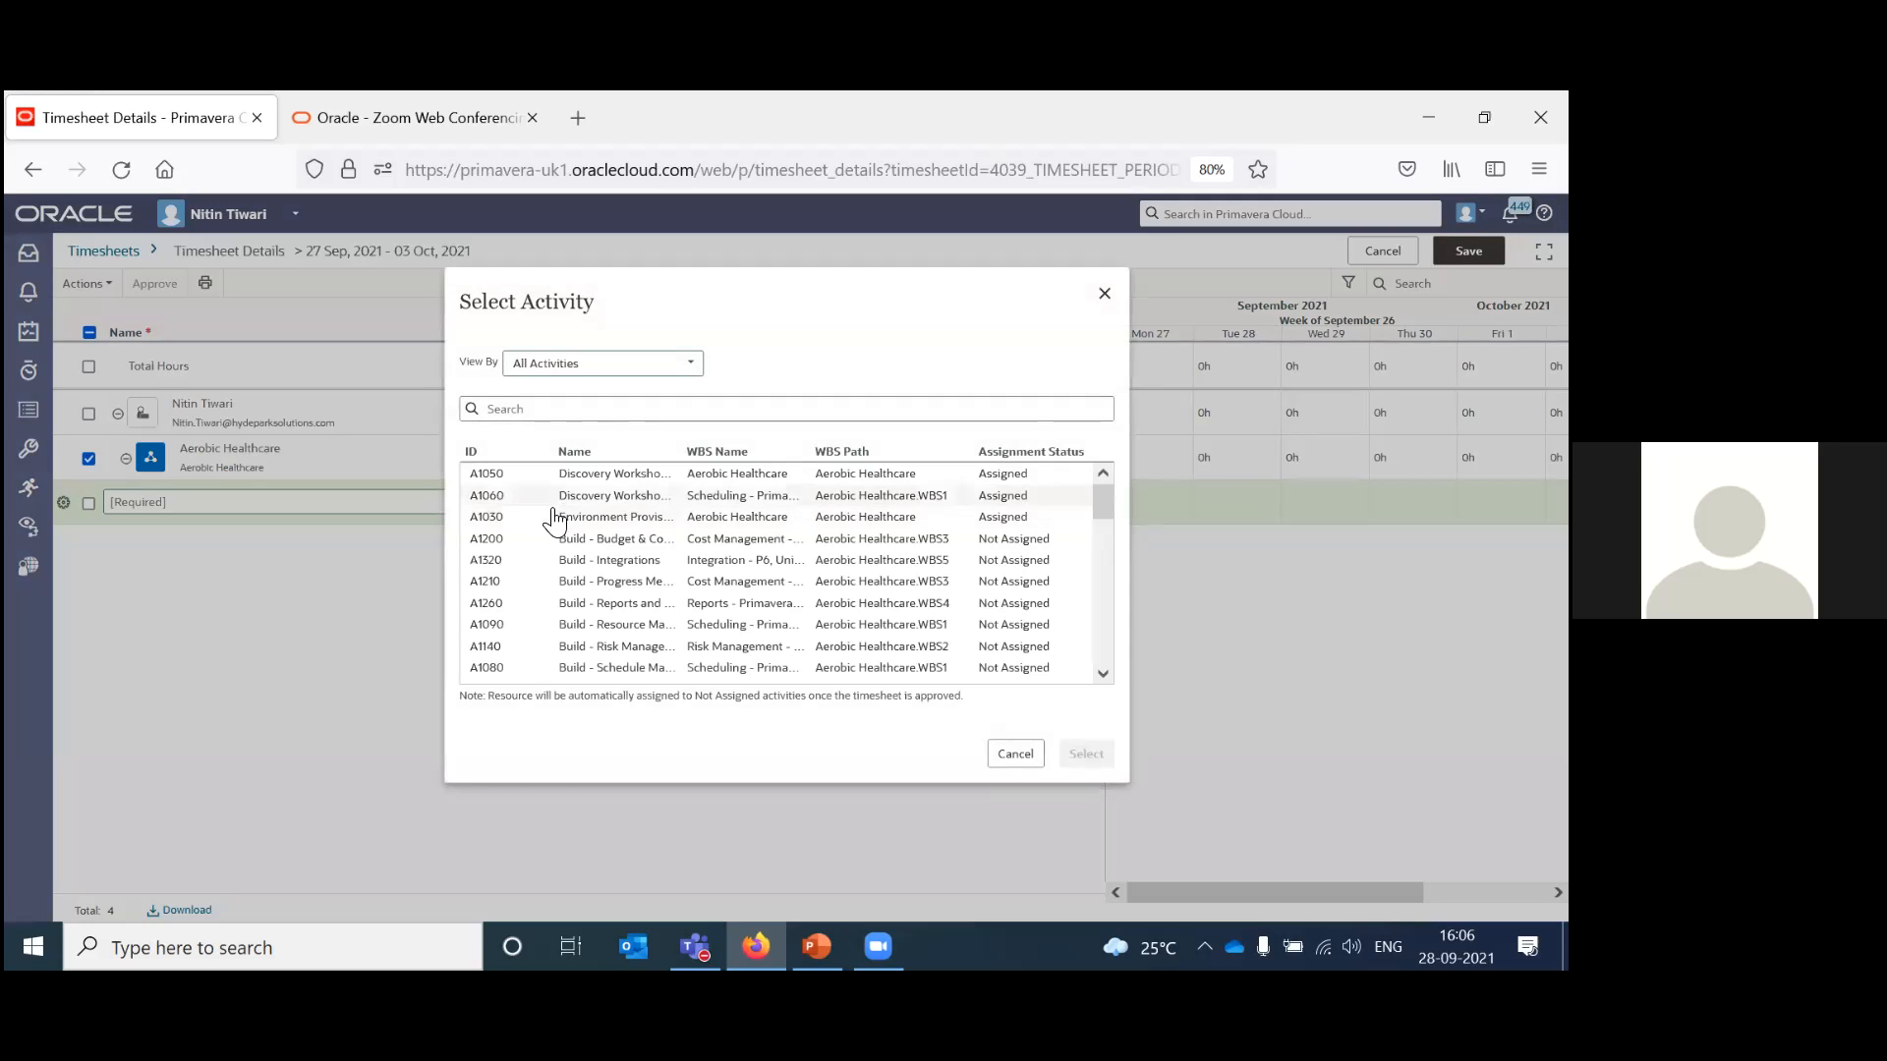
left_click(622, 483)
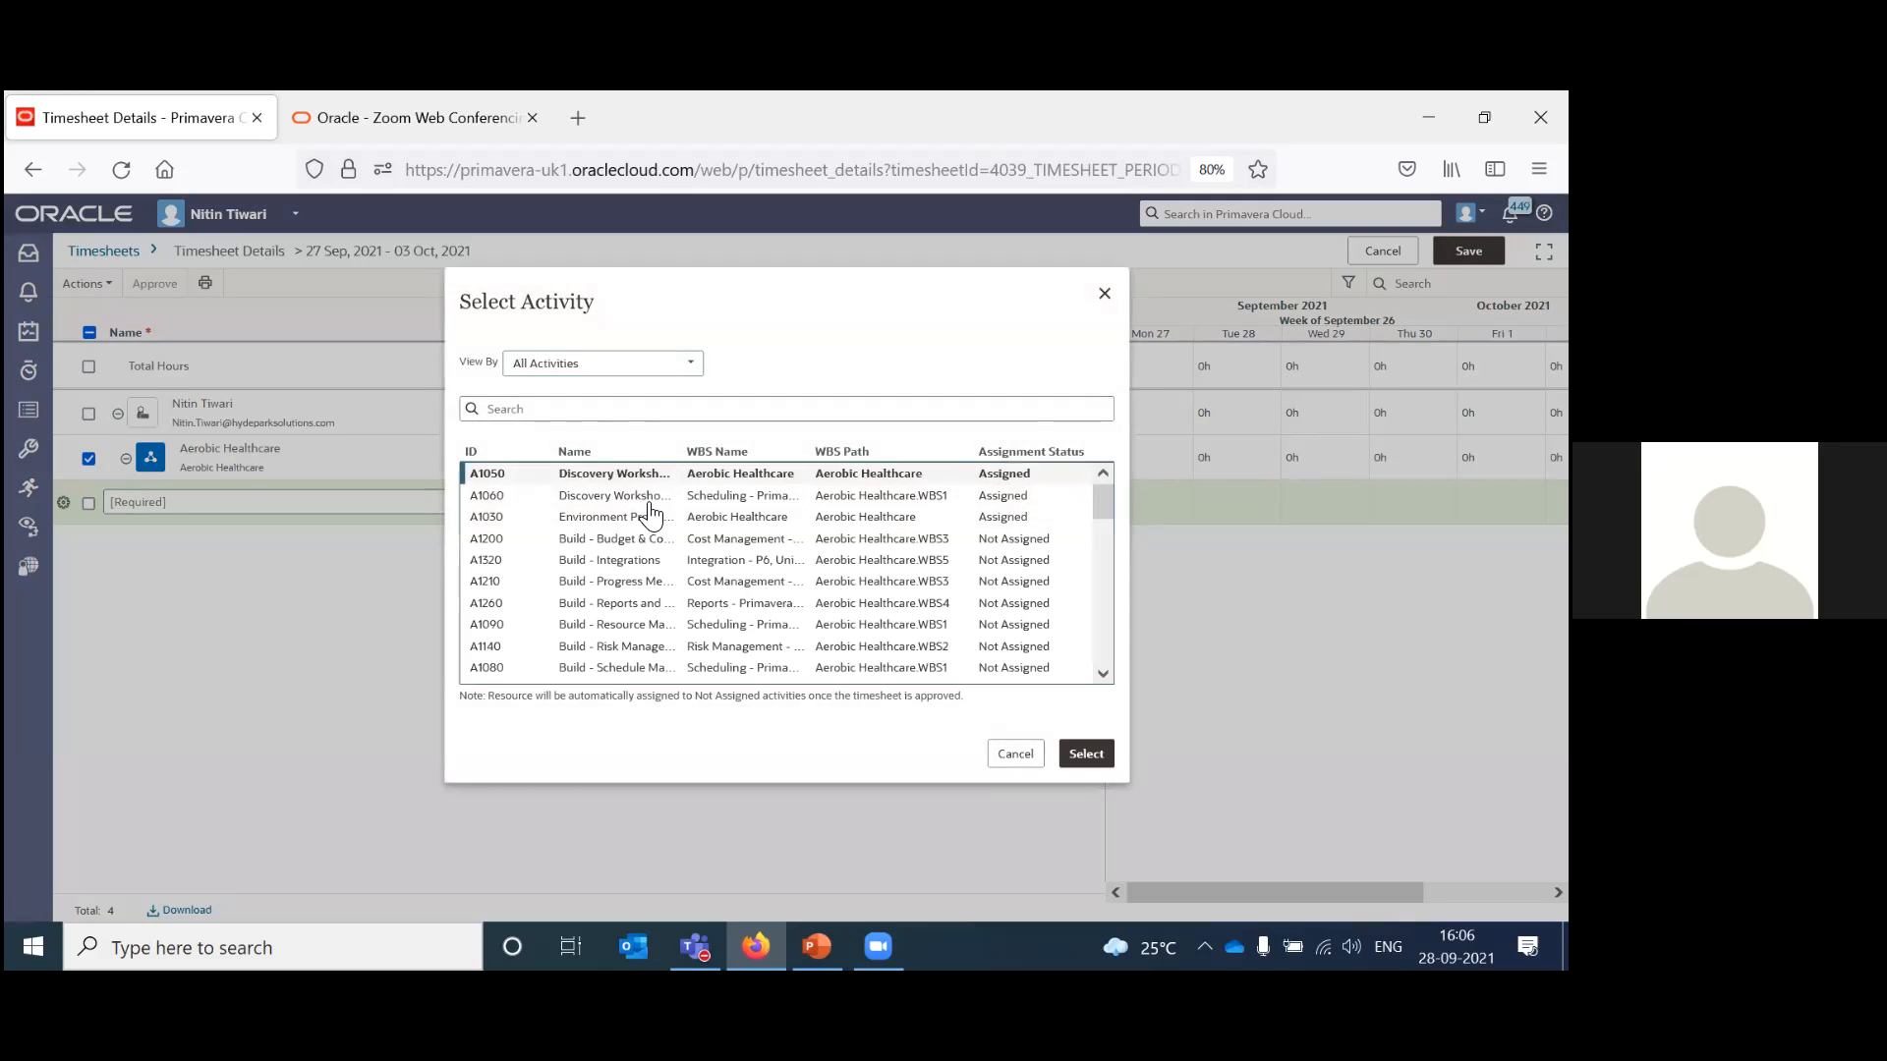
left_click(1087, 753)
Enter 8 hours each for Mon 27 and Tue 28 on the Discovery Workshop activity and save the timesheet.
left_click(1167, 504)
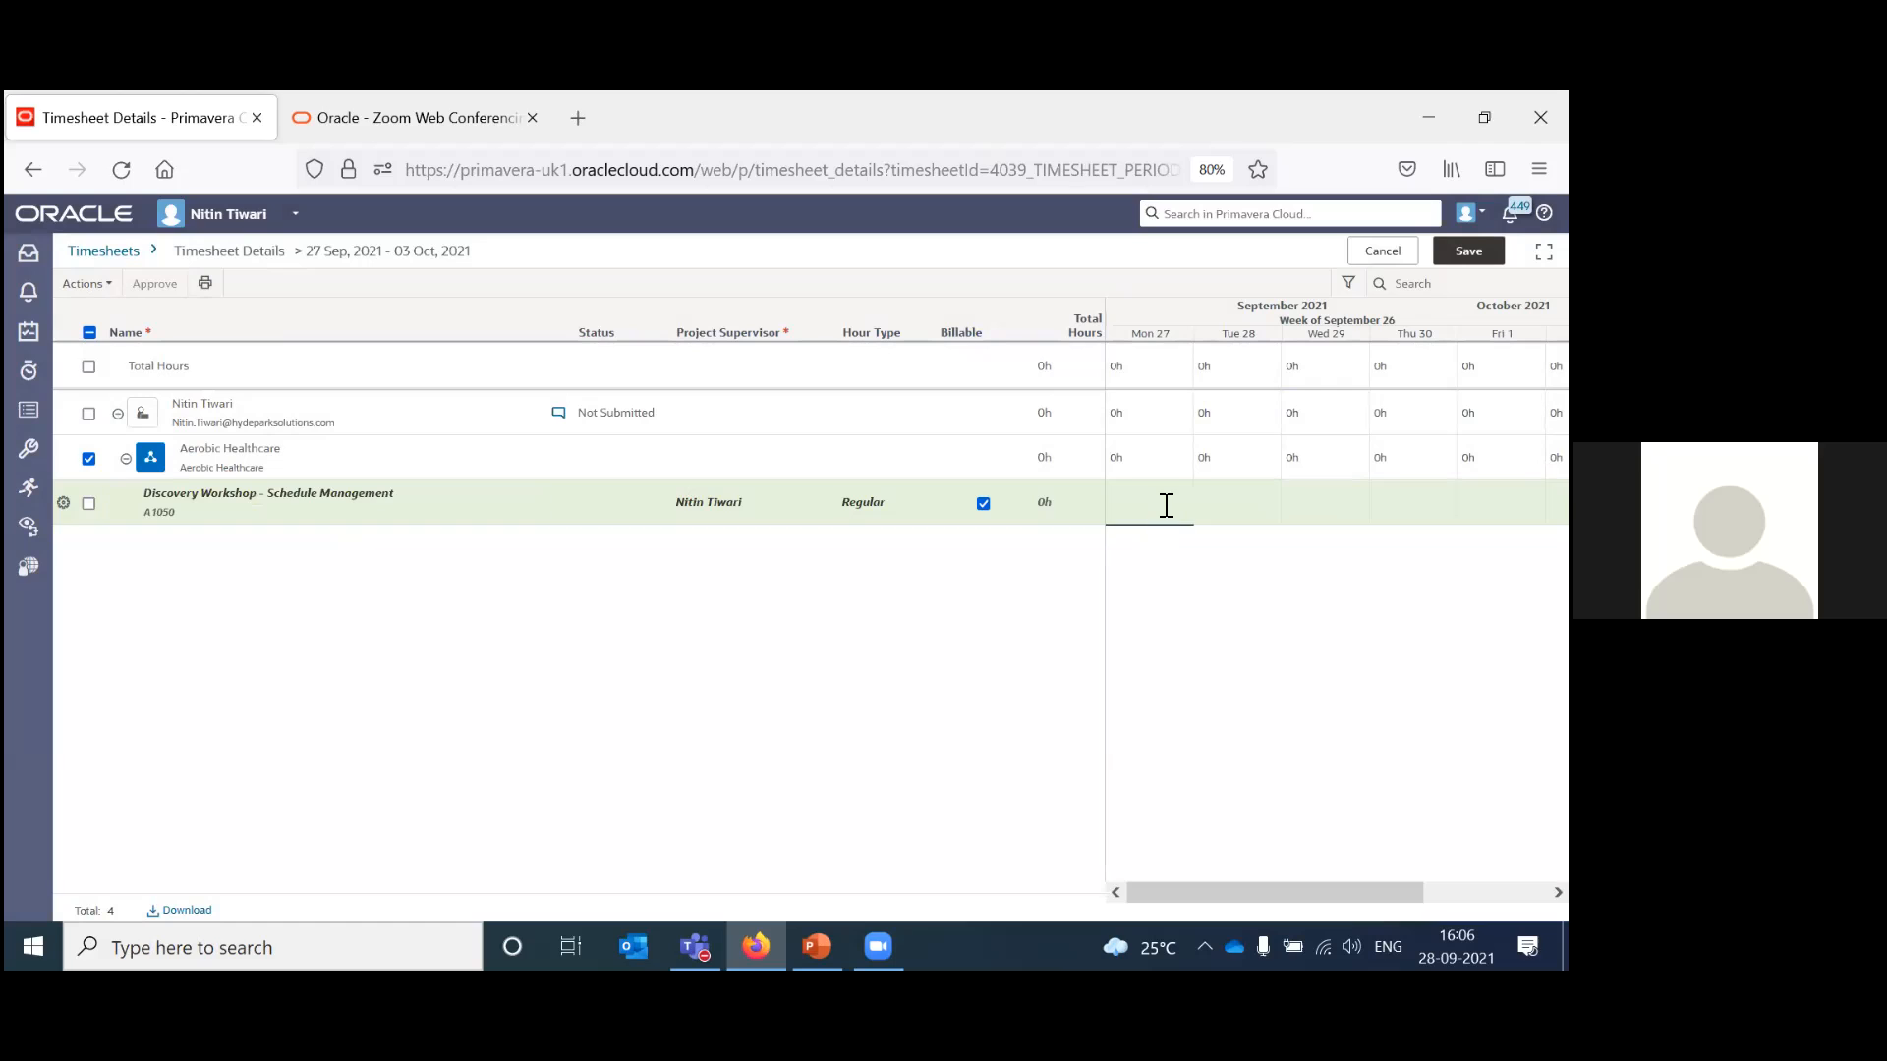
type("8")
left_click(1242, 514)
type("8")
key("Return")
left_click(1468, 252)
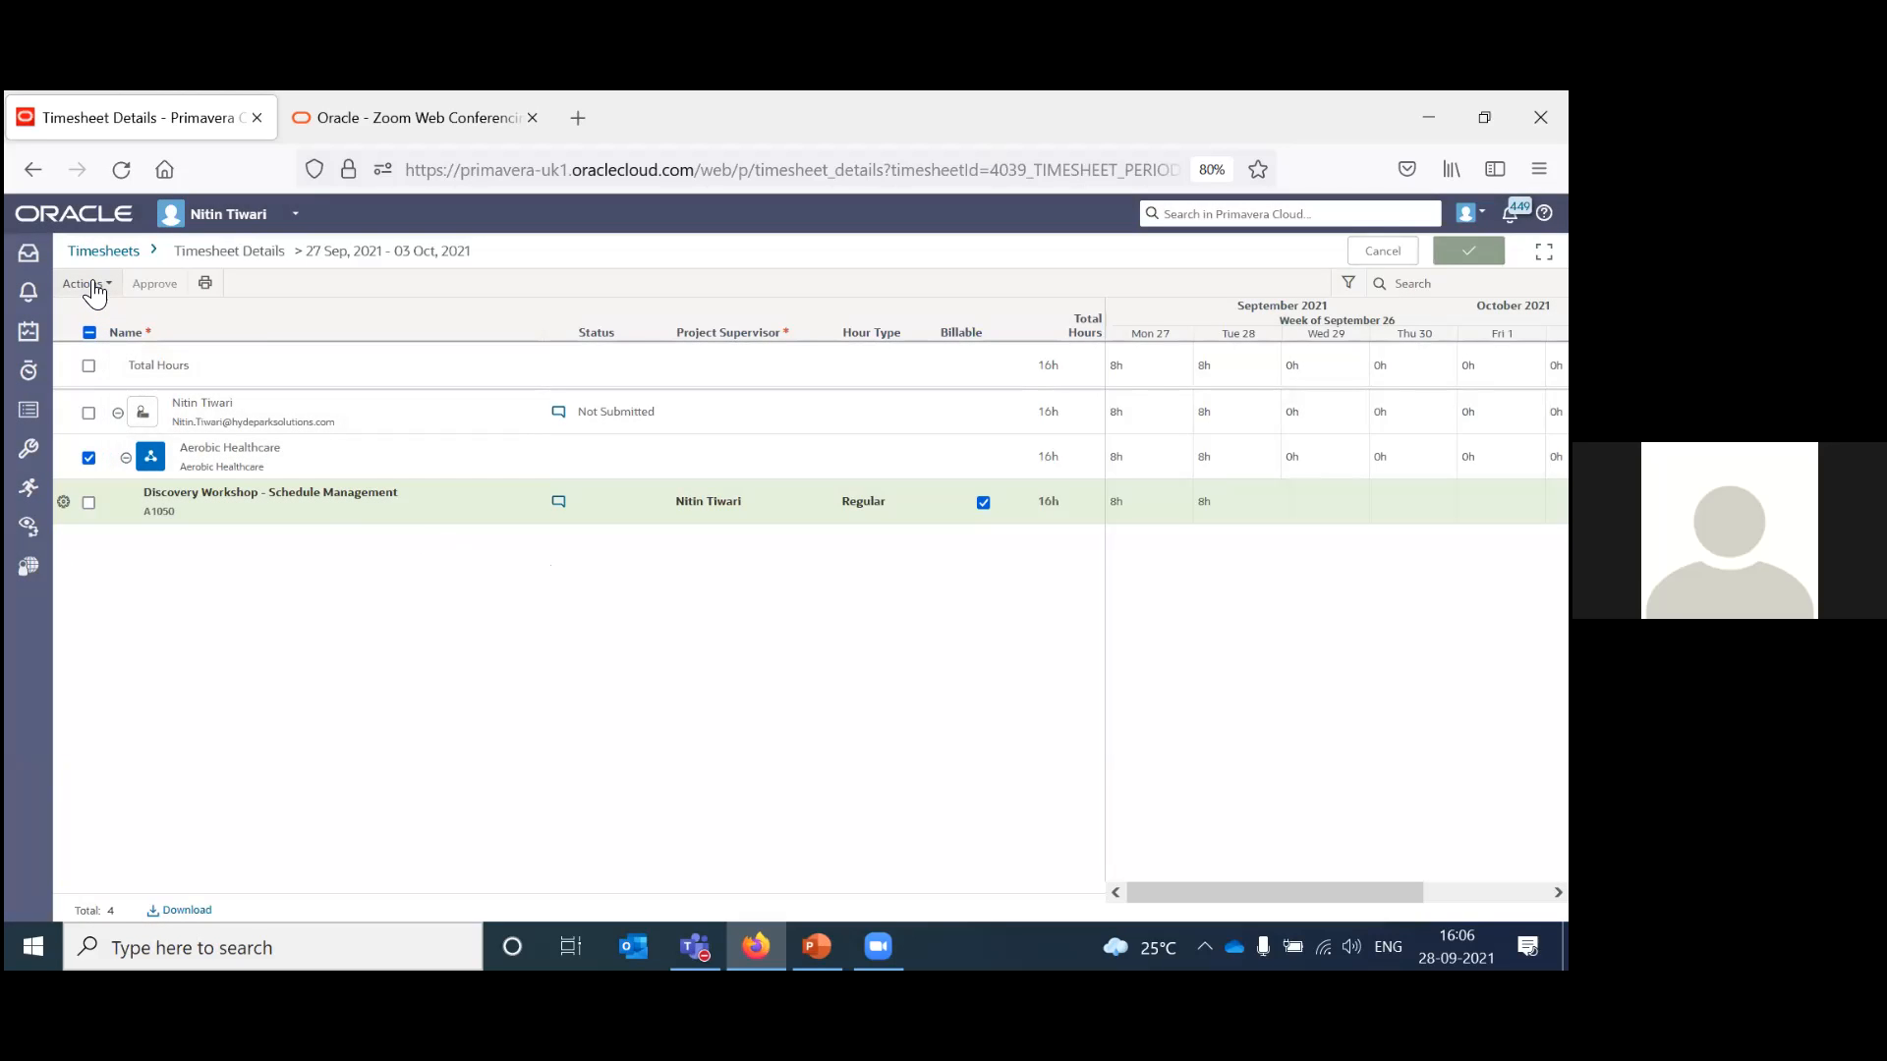
left_click(86, 284)
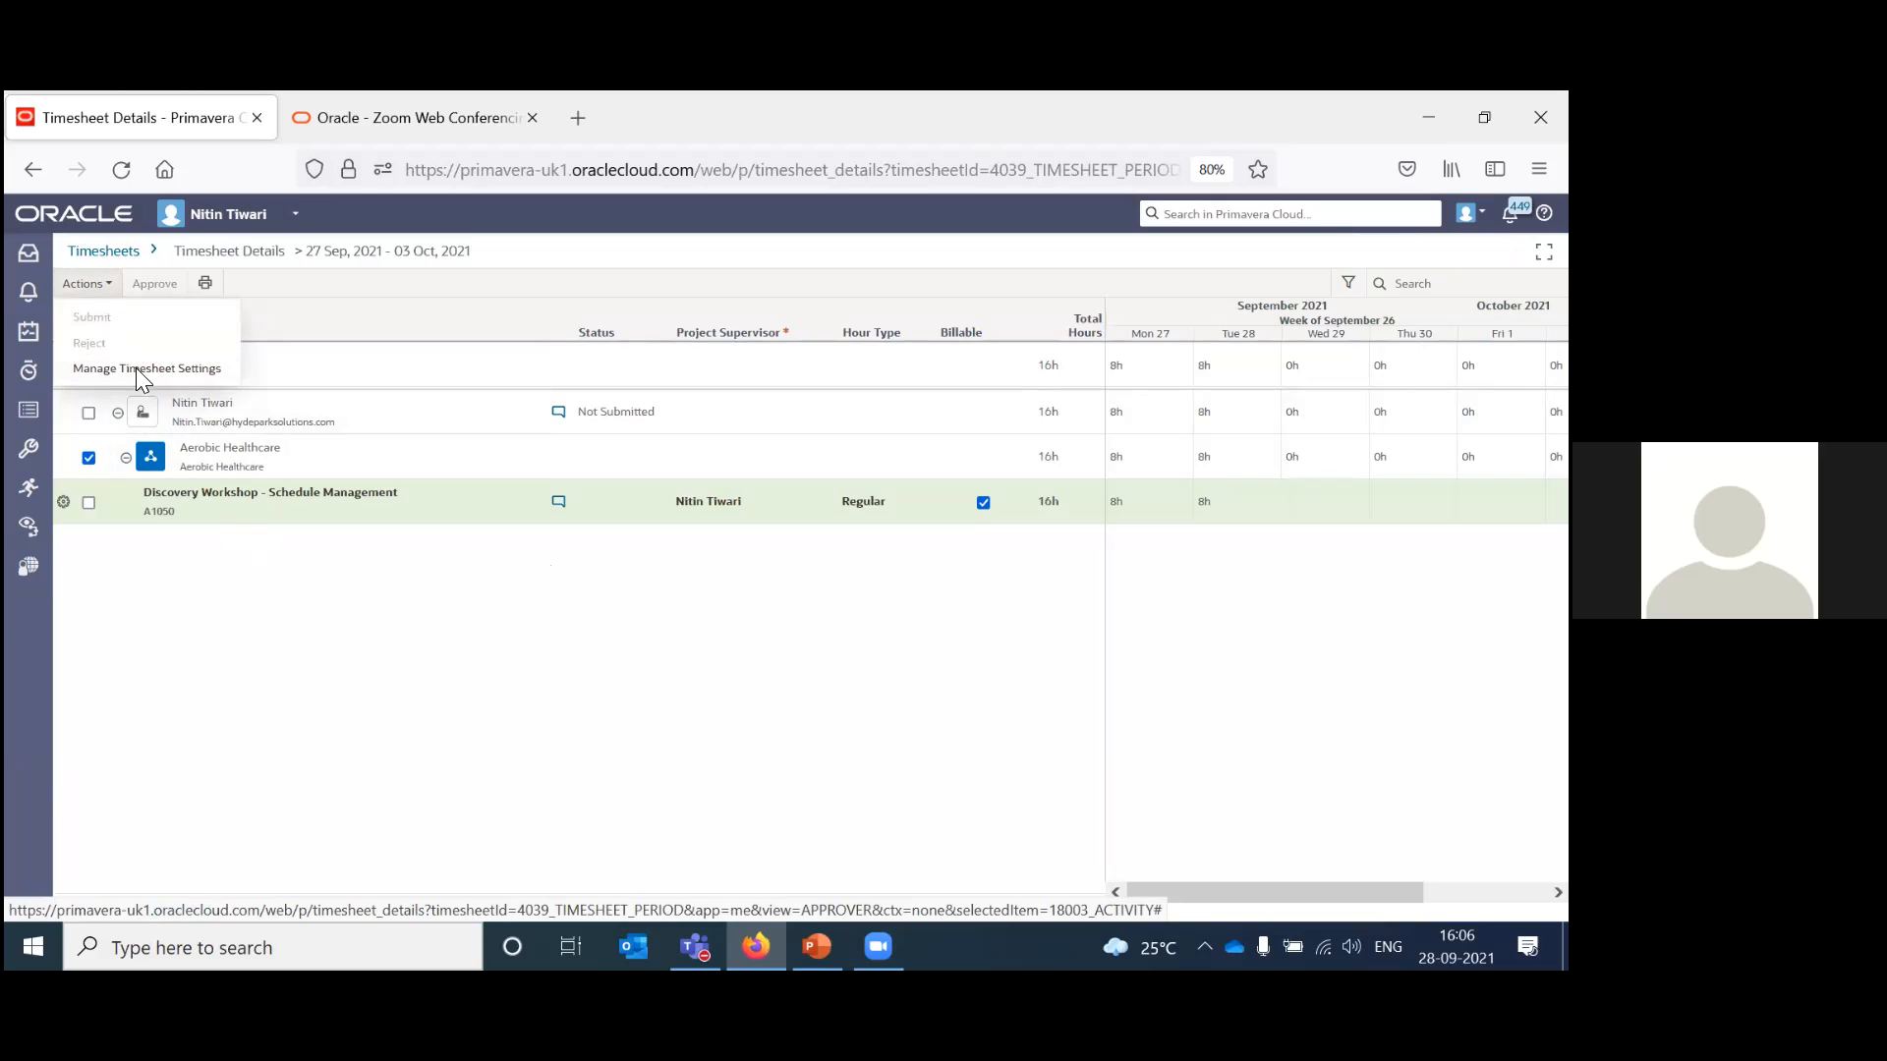
left_click(324, 655)
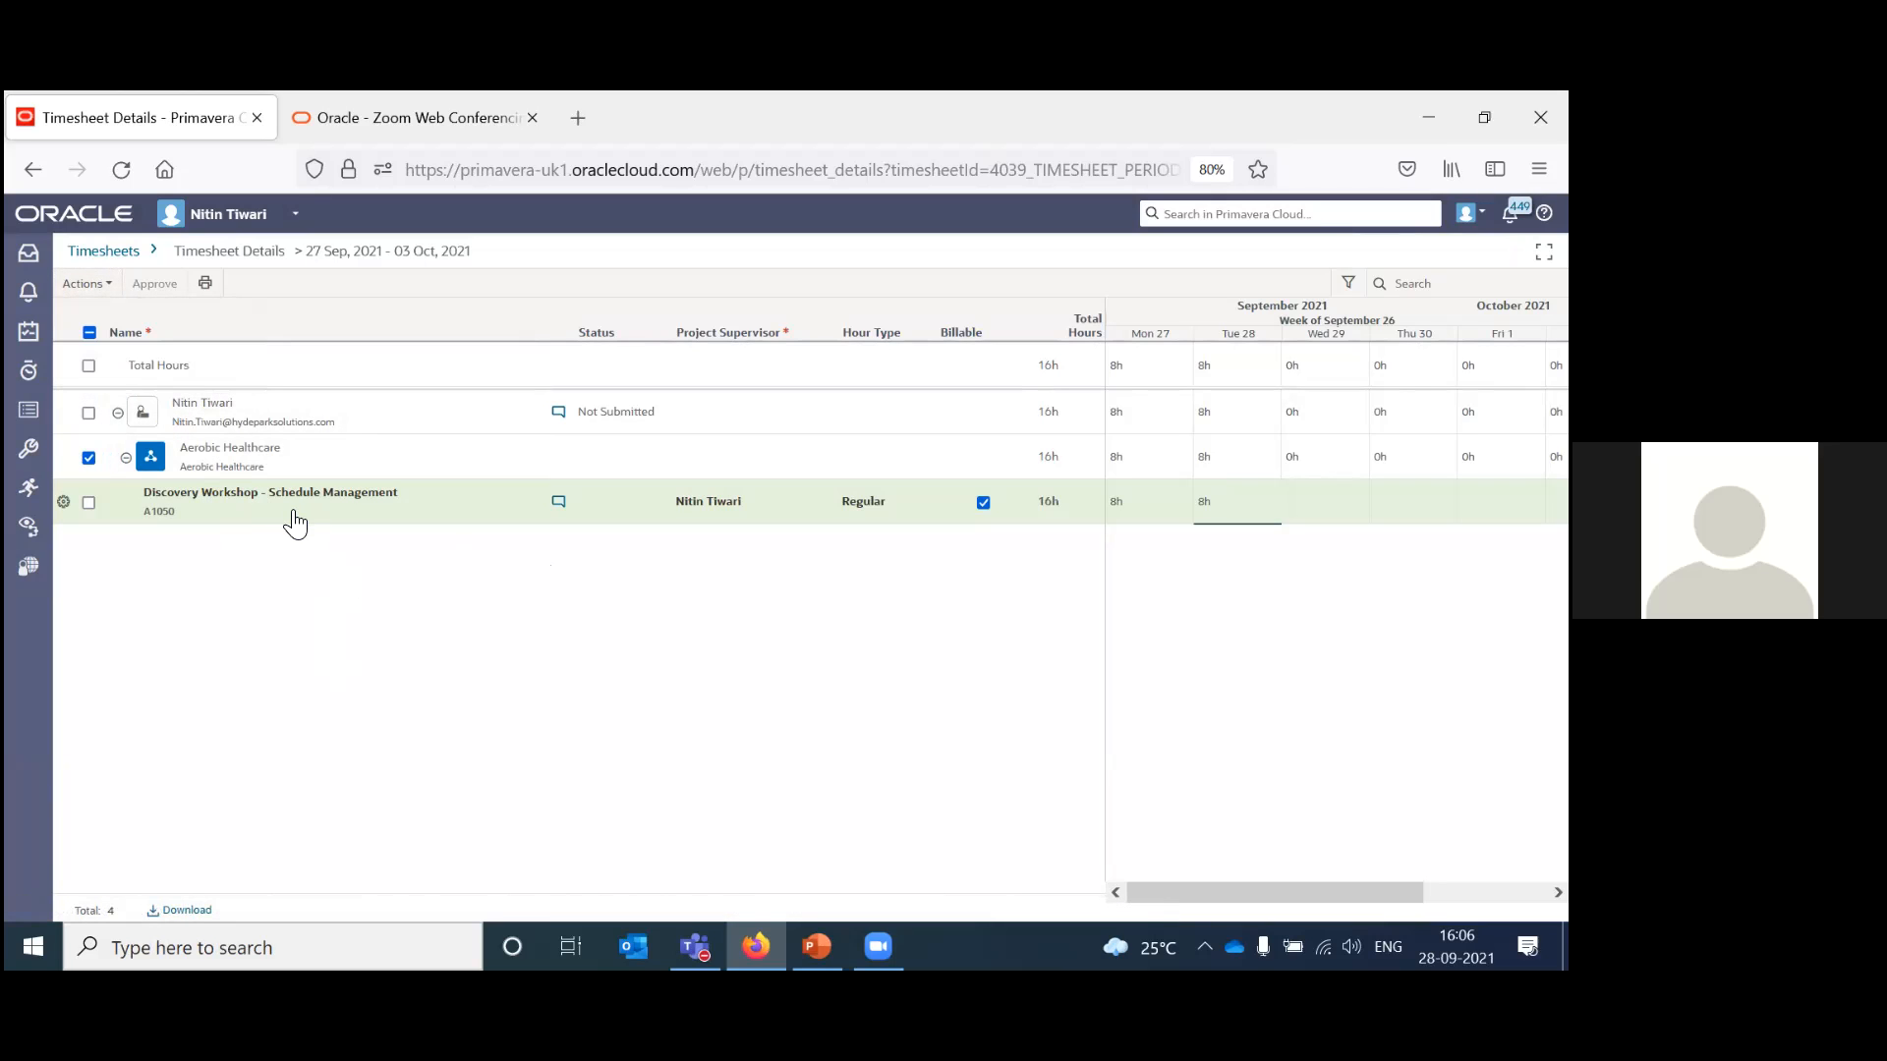
left_click(108, 293)
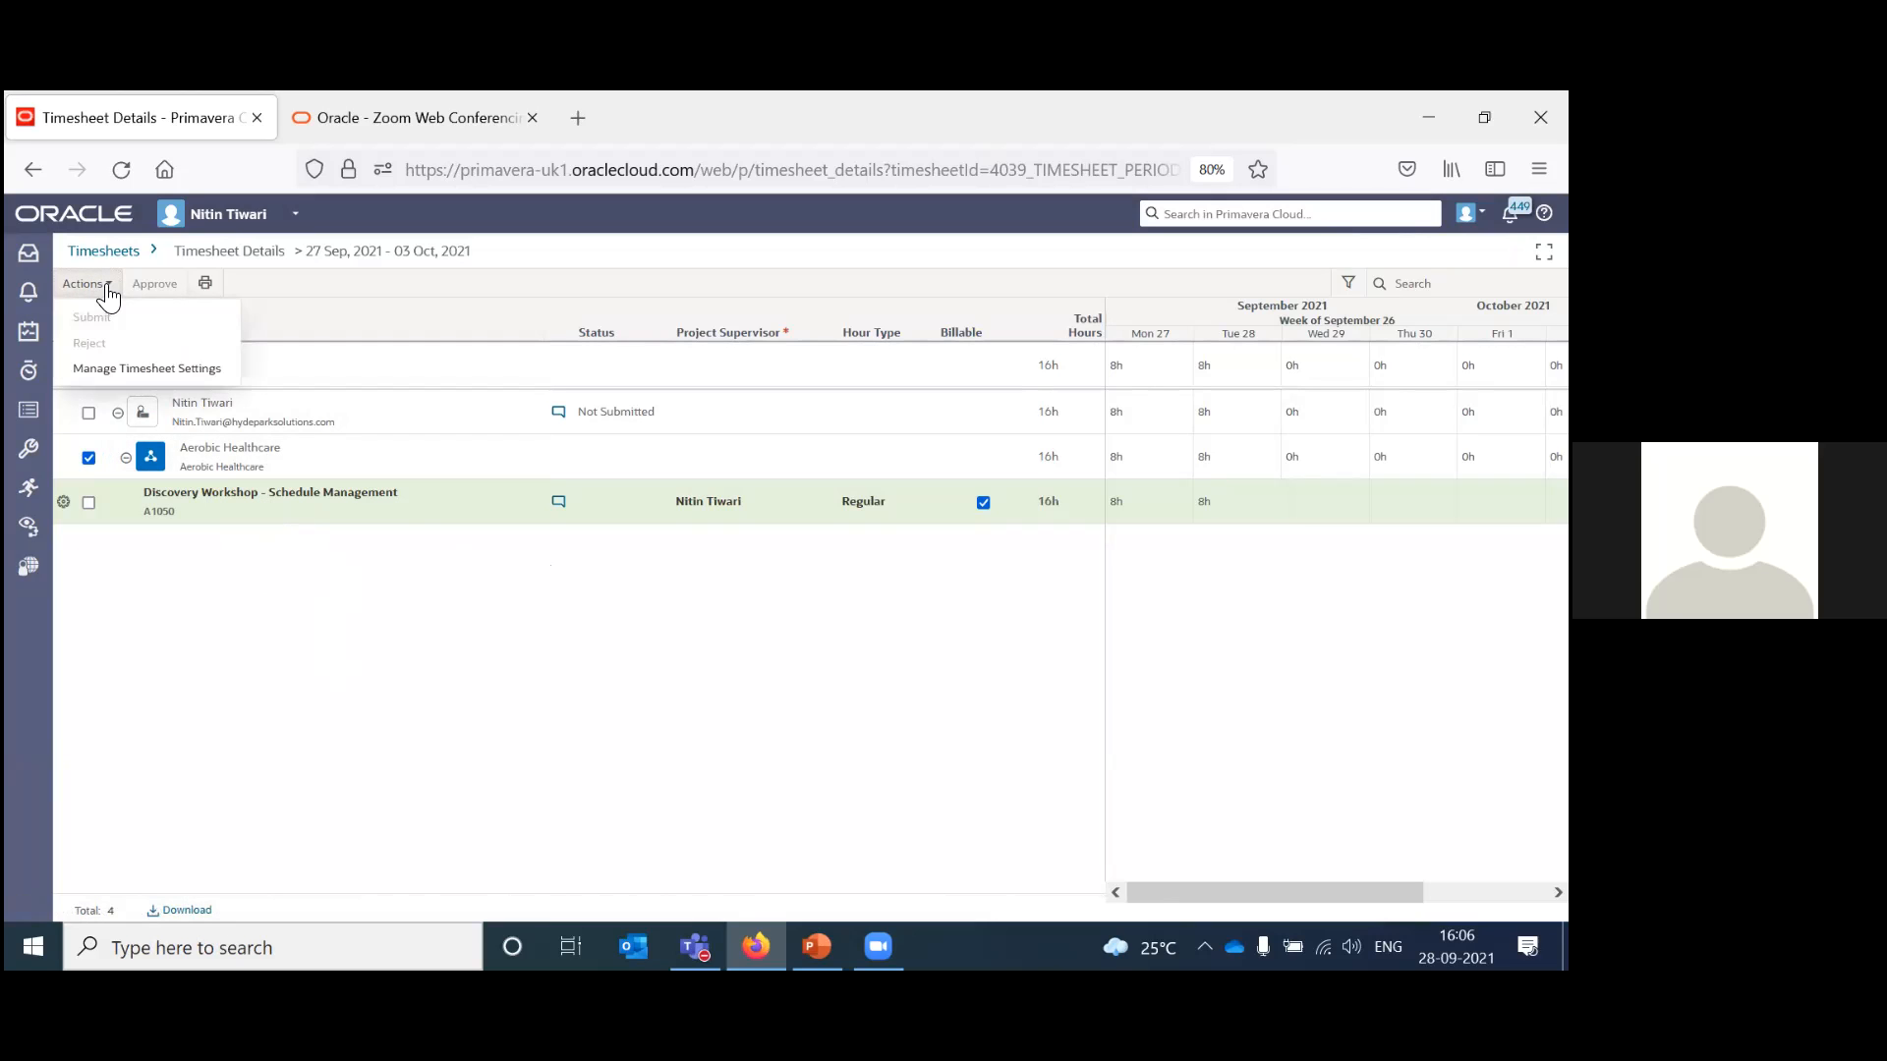
left_click(296, 580)
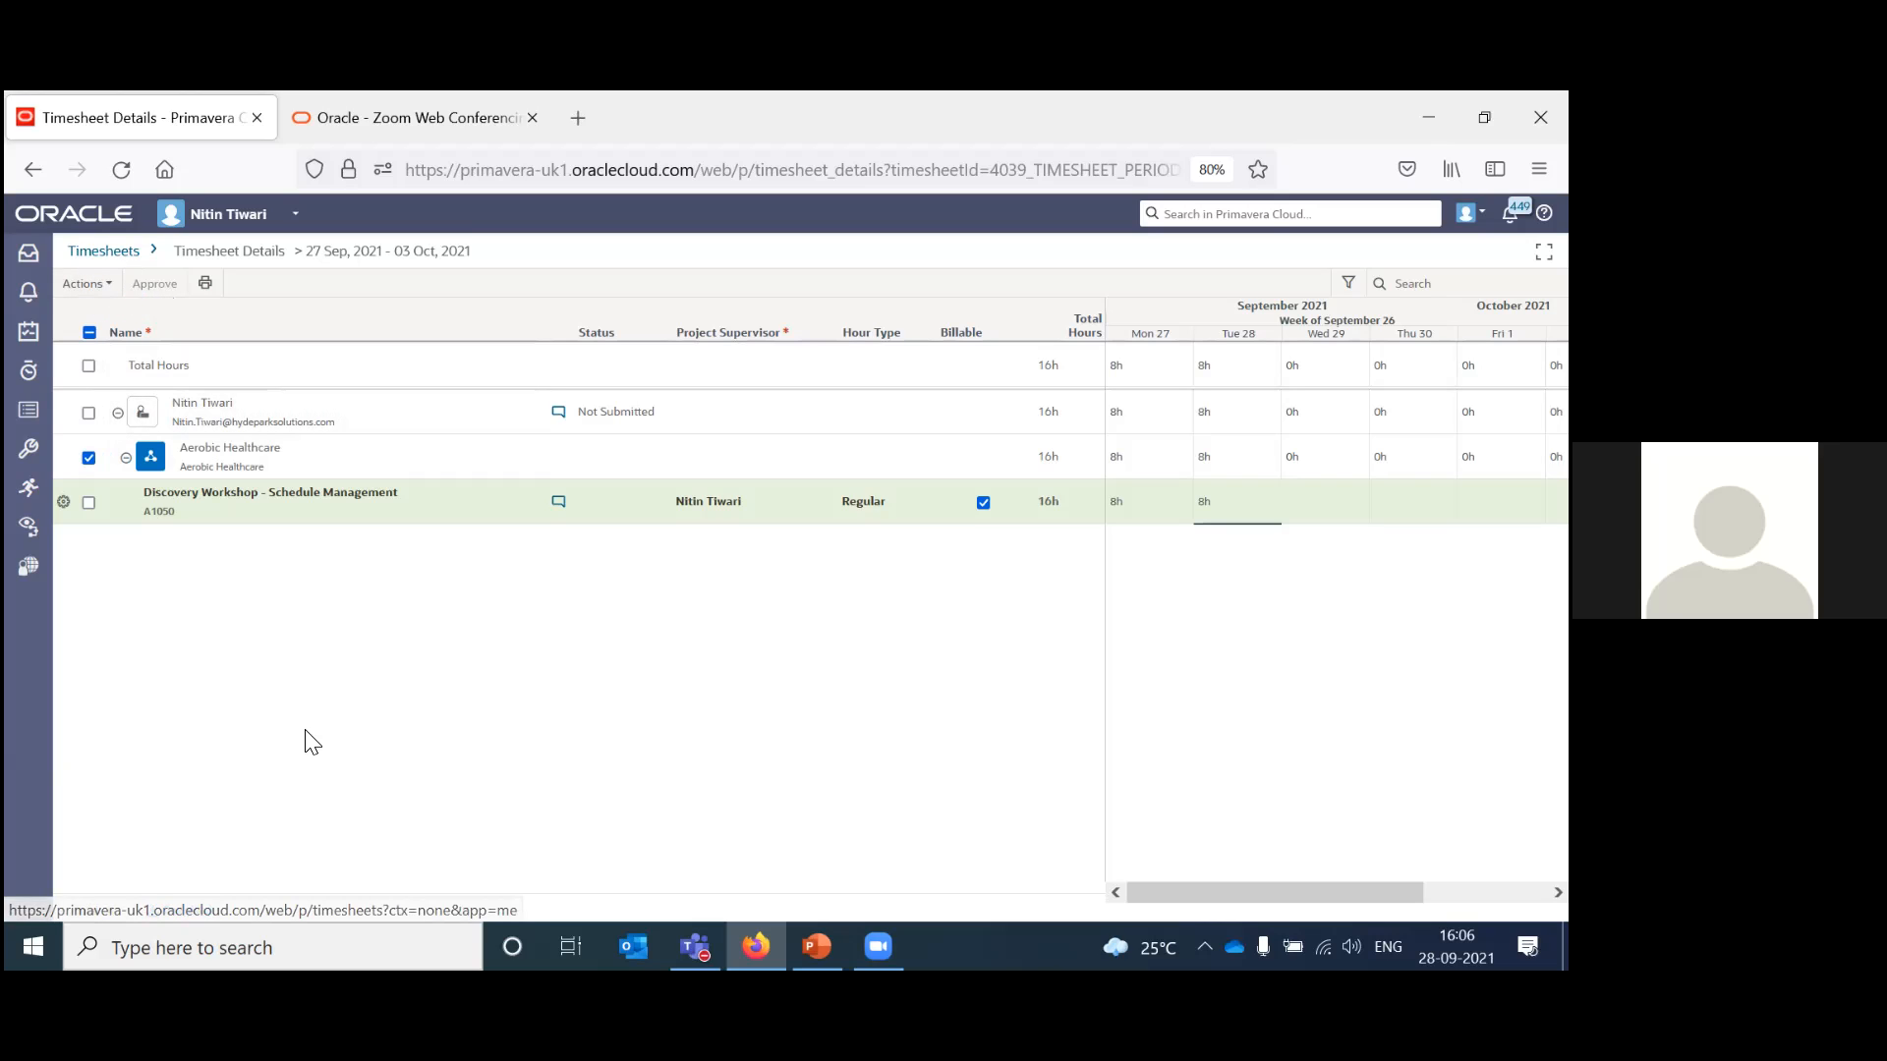
View the Executing the project slide in PowerPoint and open the Actuals page of Facility Construction in Primavera Cloud.
key("alt+Tab")
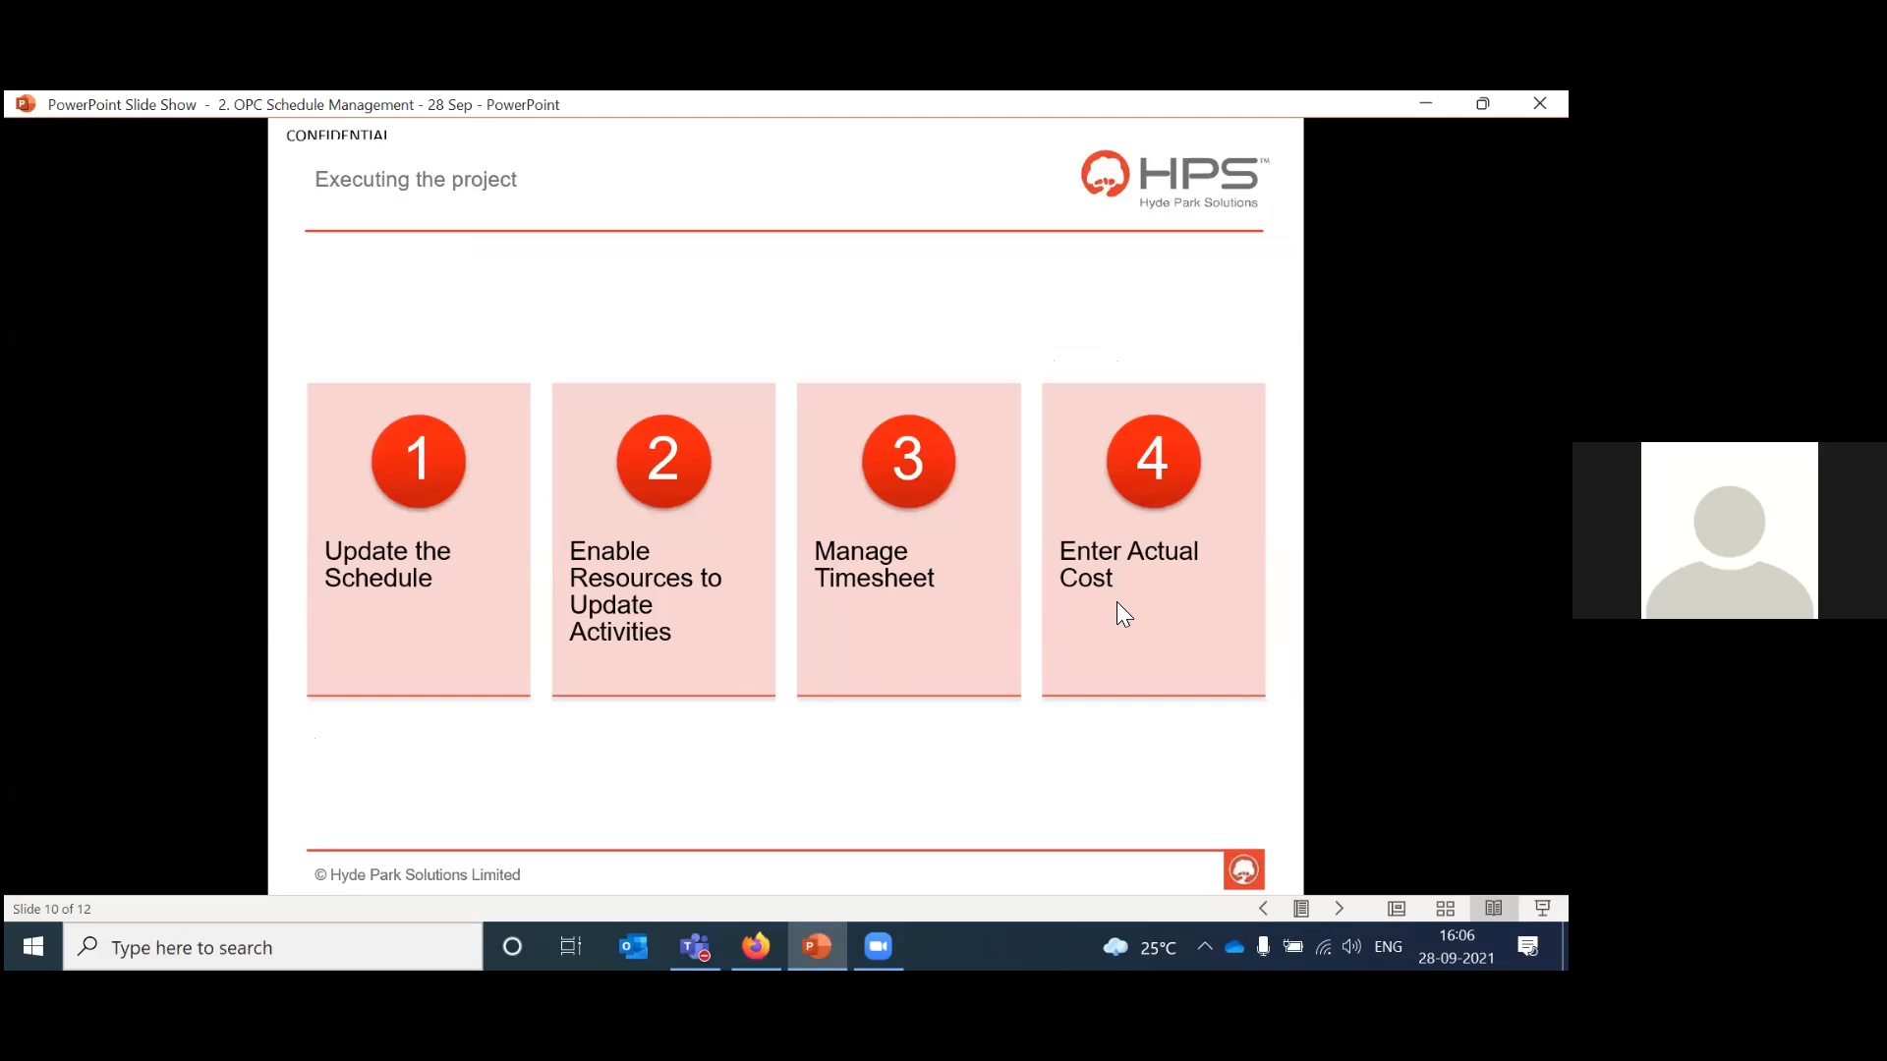
key("alt+Tab")
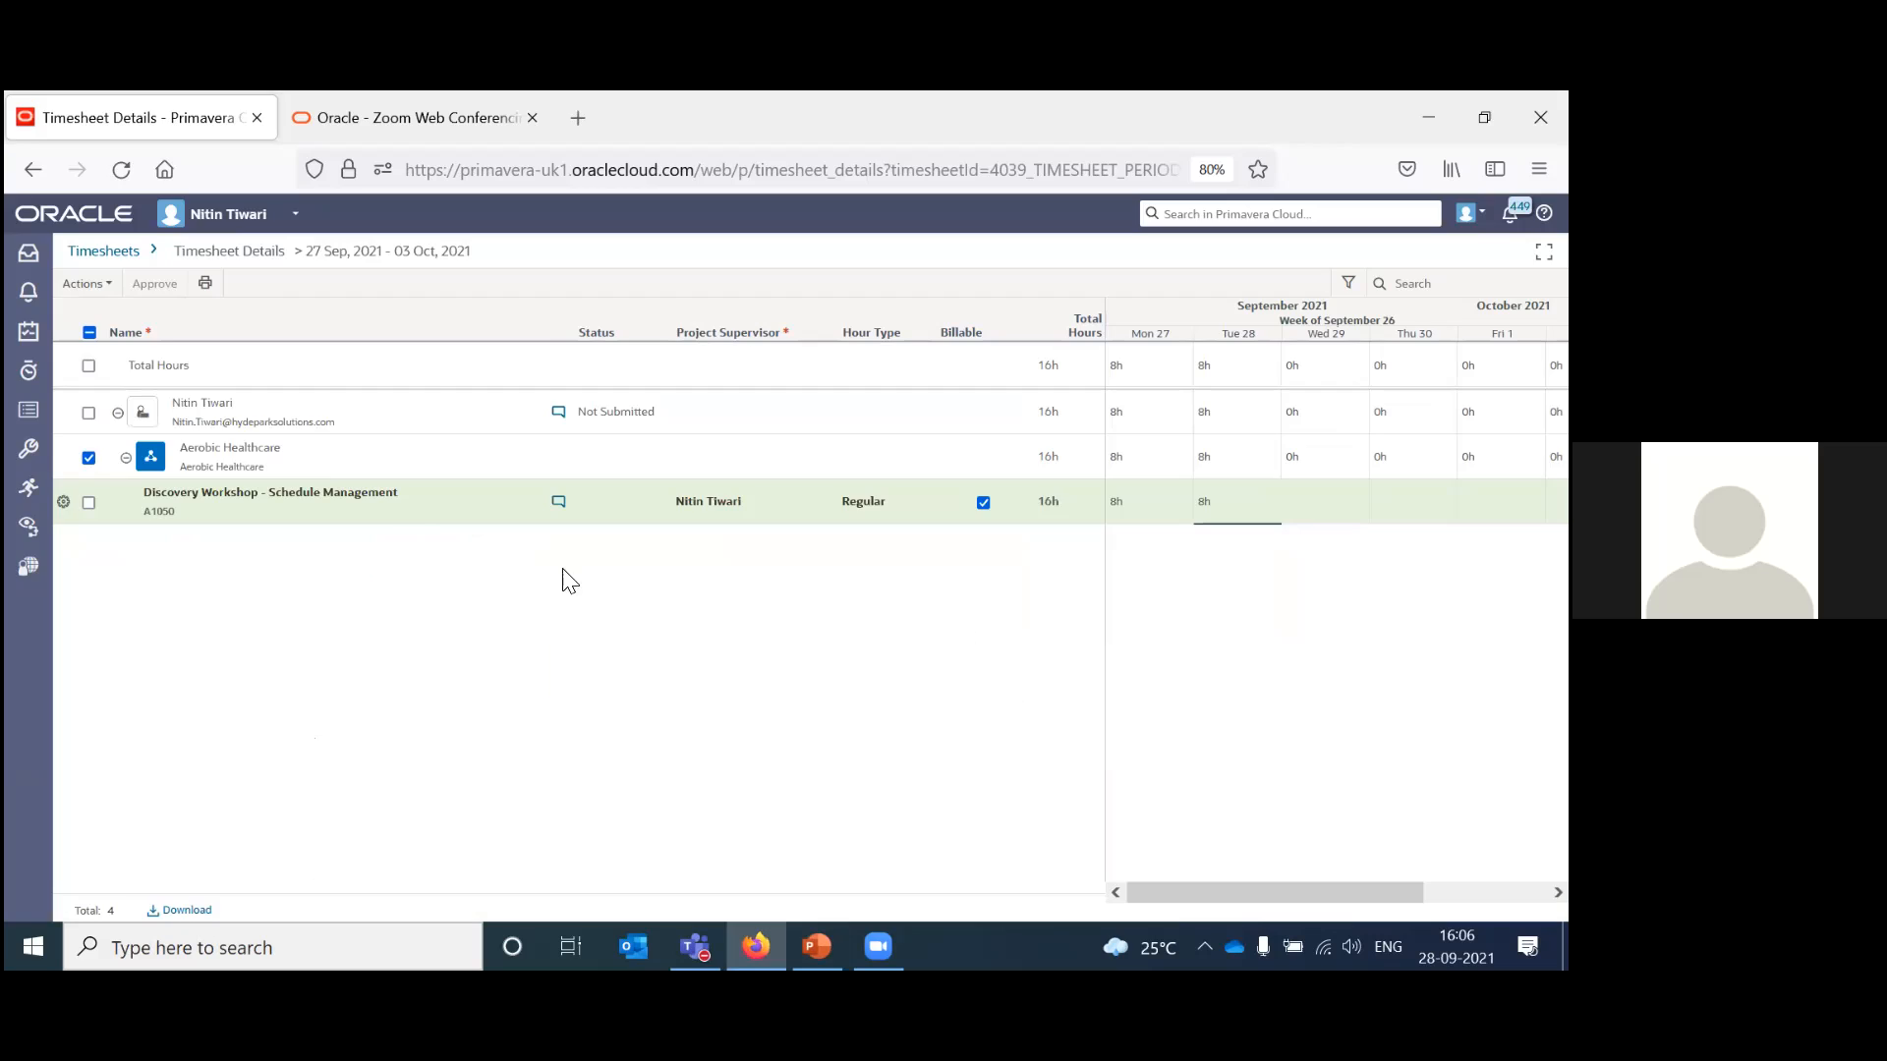
left_click(34, 176)
left_click(34, 181)
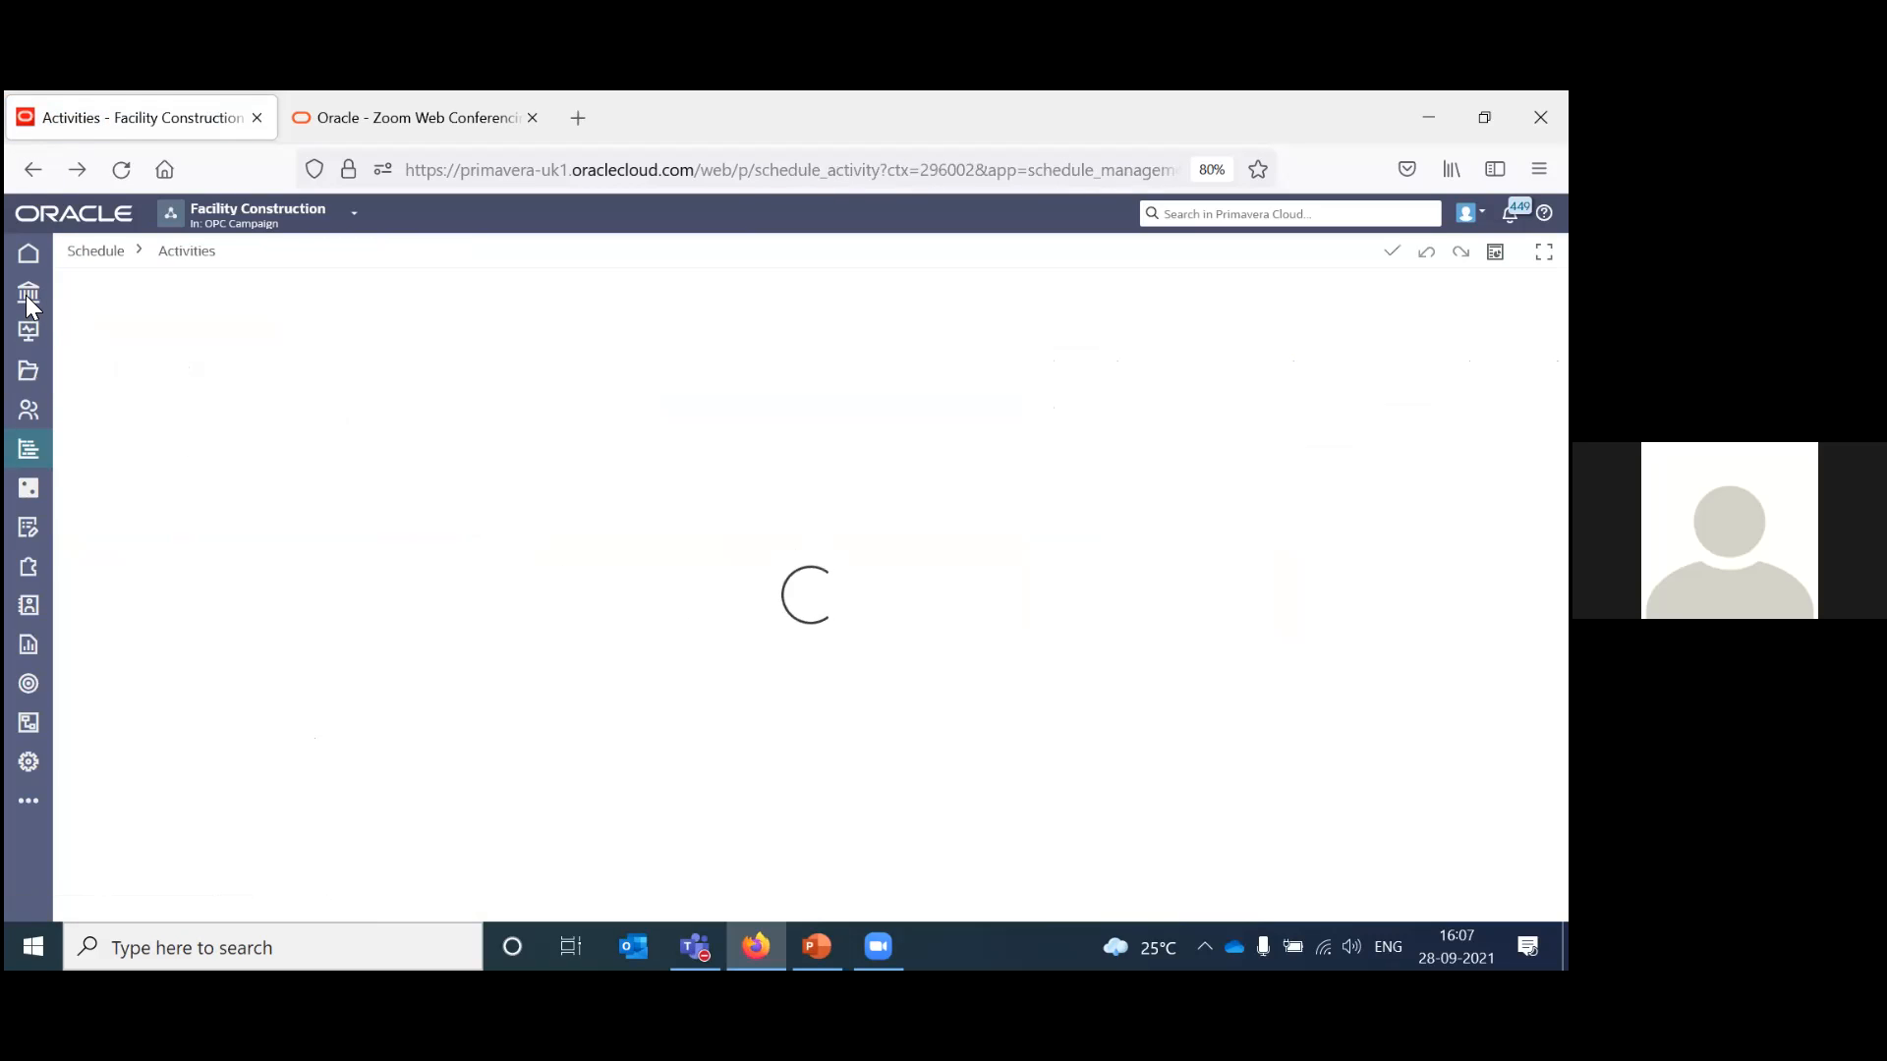
mouse_move(26, 301)
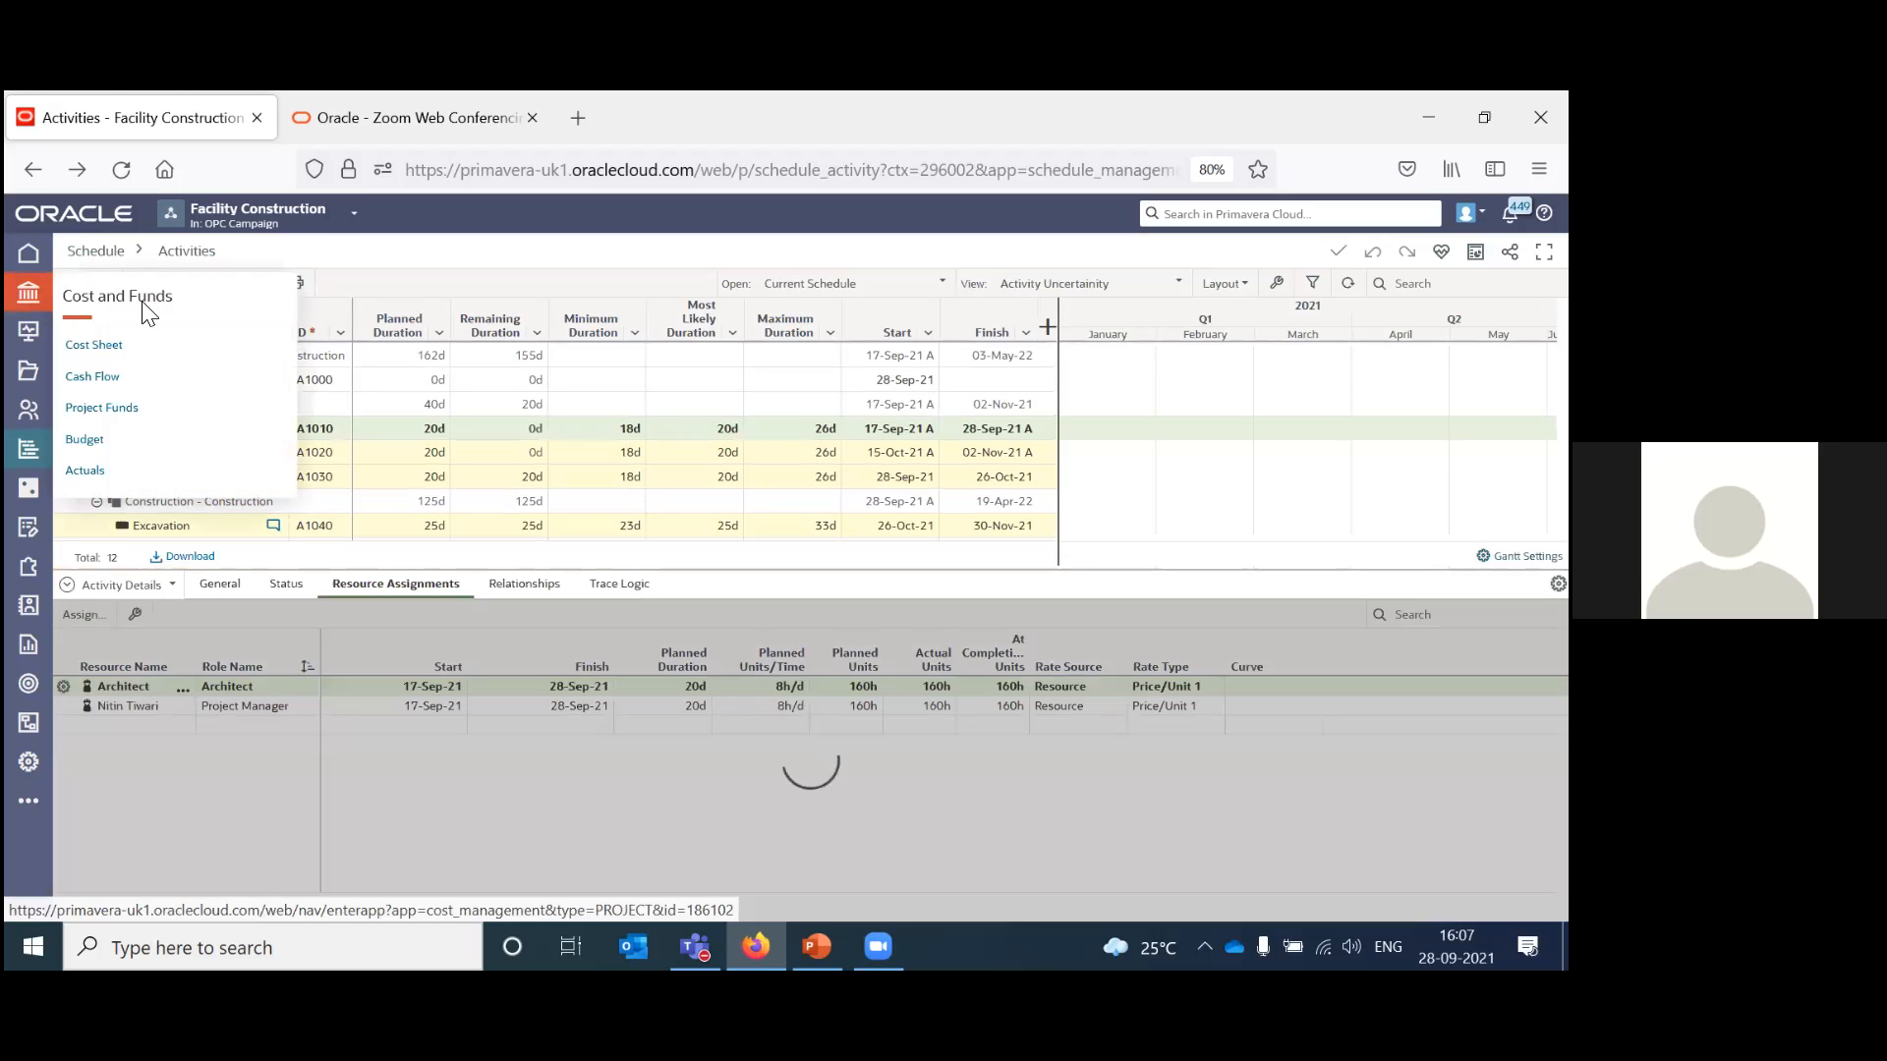
left_click(93, 477)
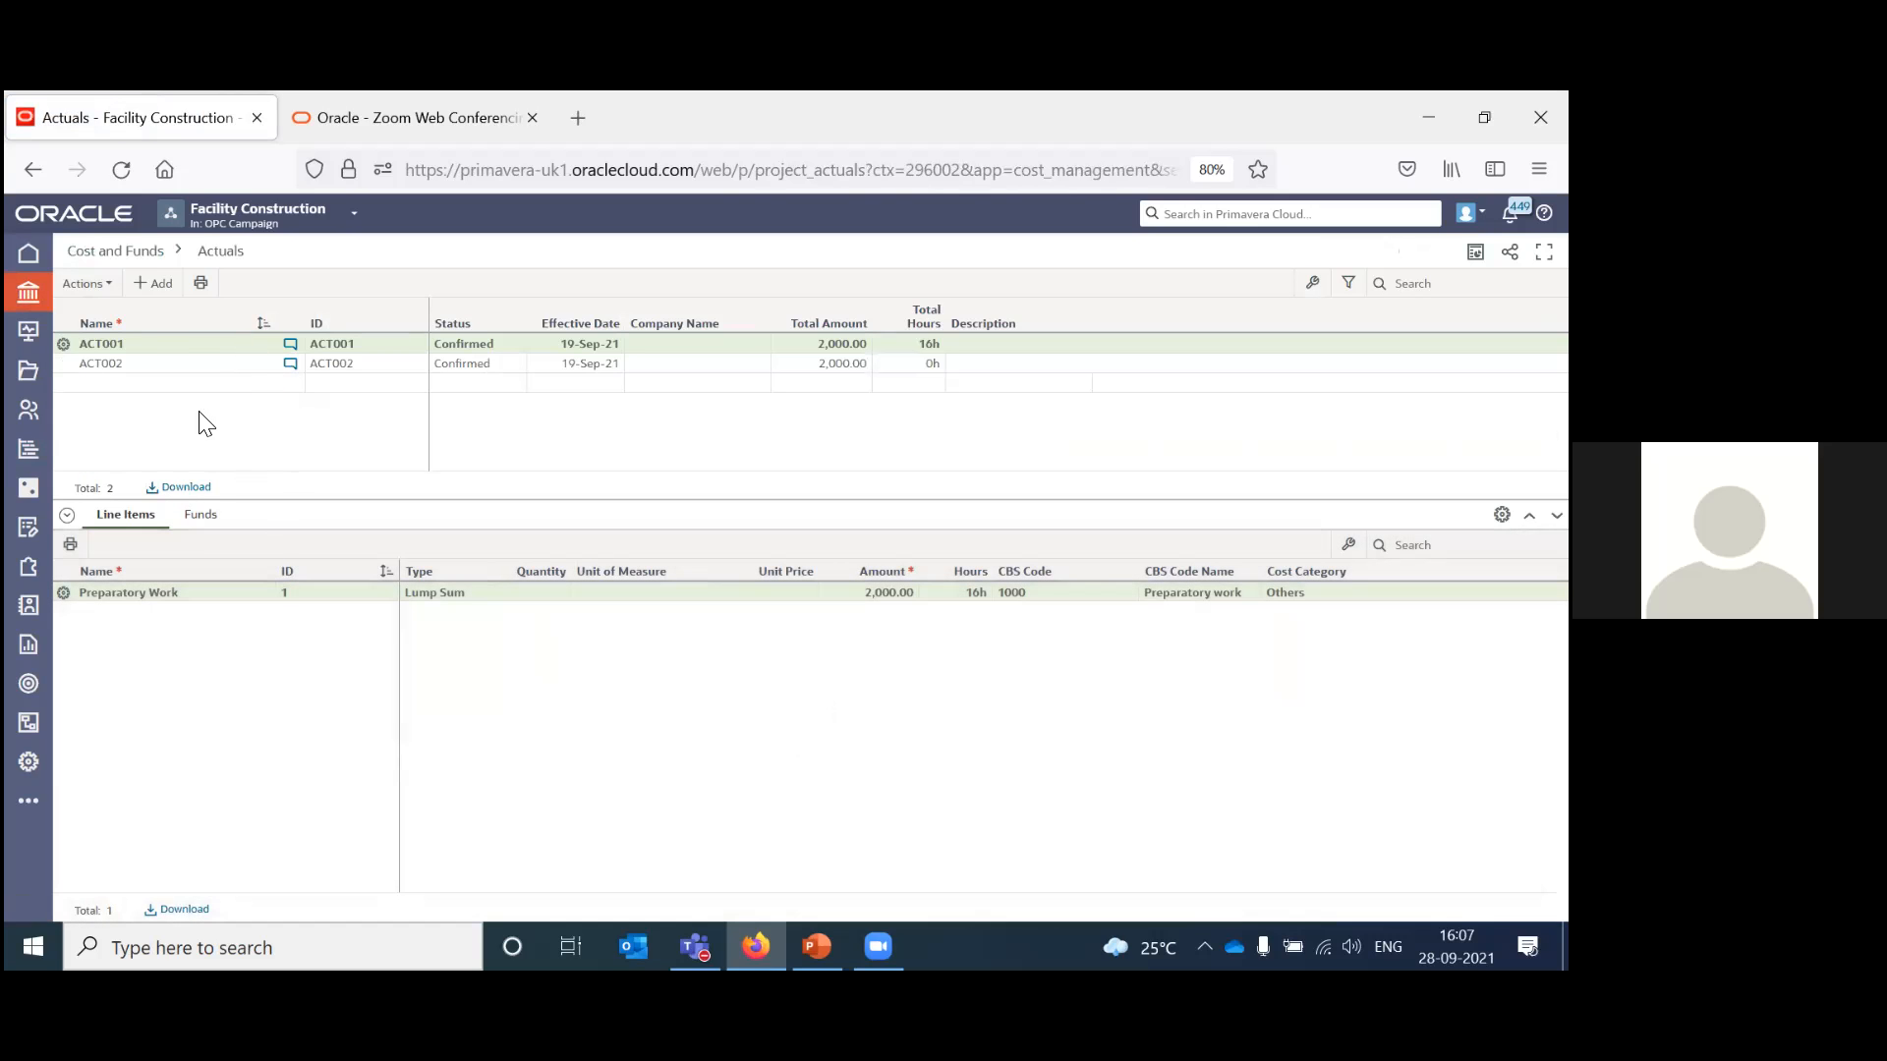
Open the Facility Construction Cost Sheet and view its pending, confirmed and project current actuals by CBS code.
left_click(86, 284)
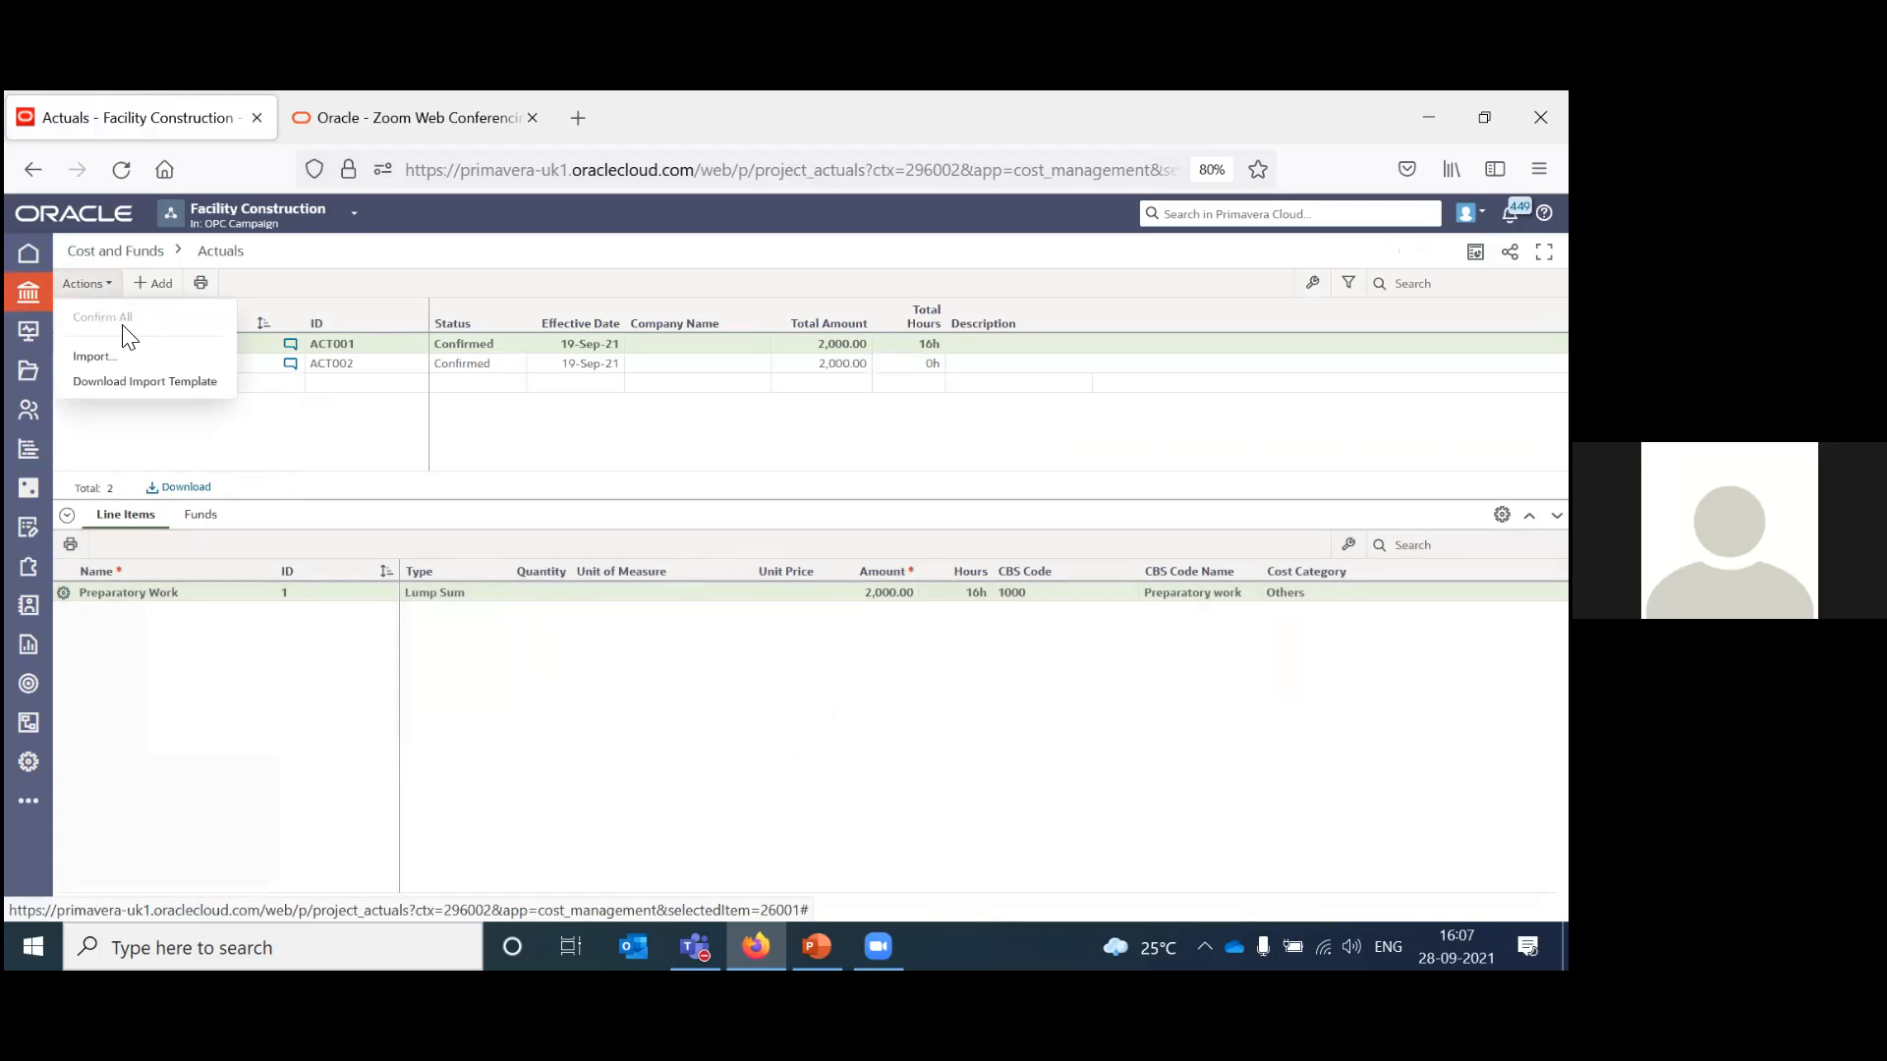
mouse_move(29, 292)
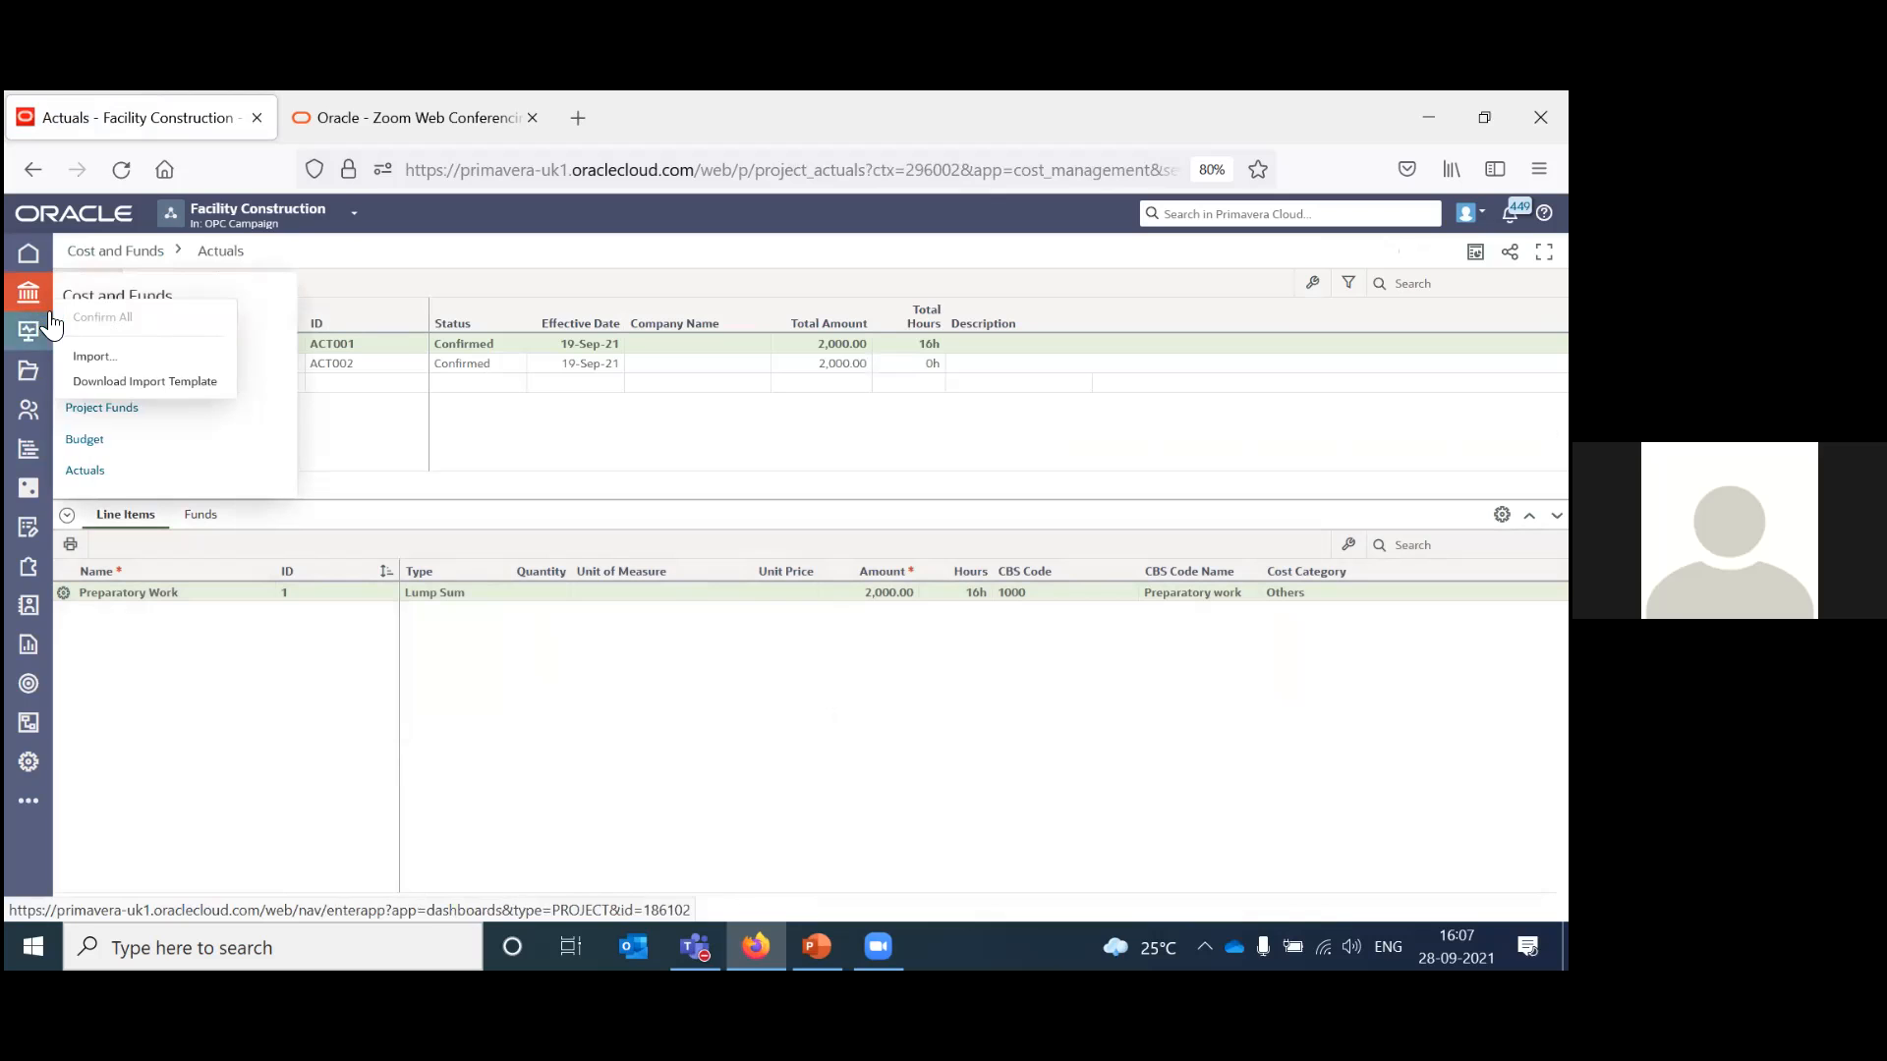
left_click(284, 696)
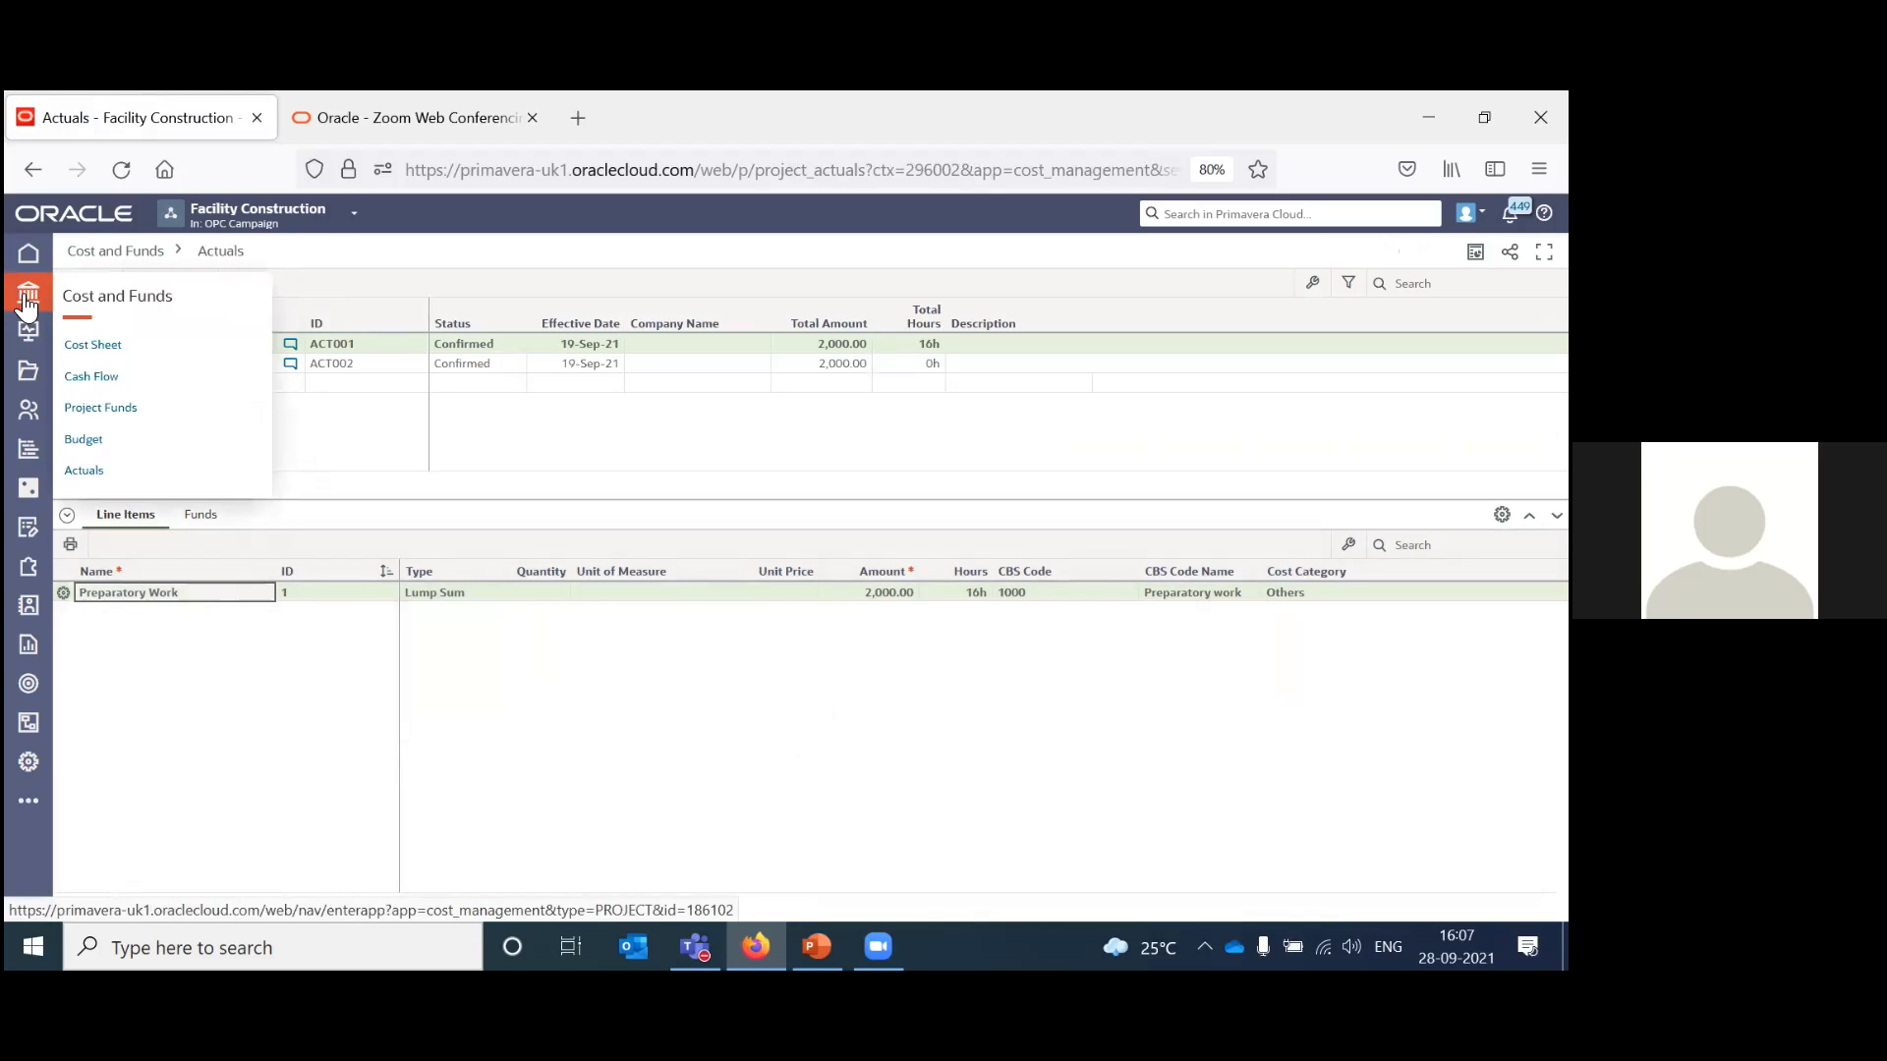
left_click(94, 346)
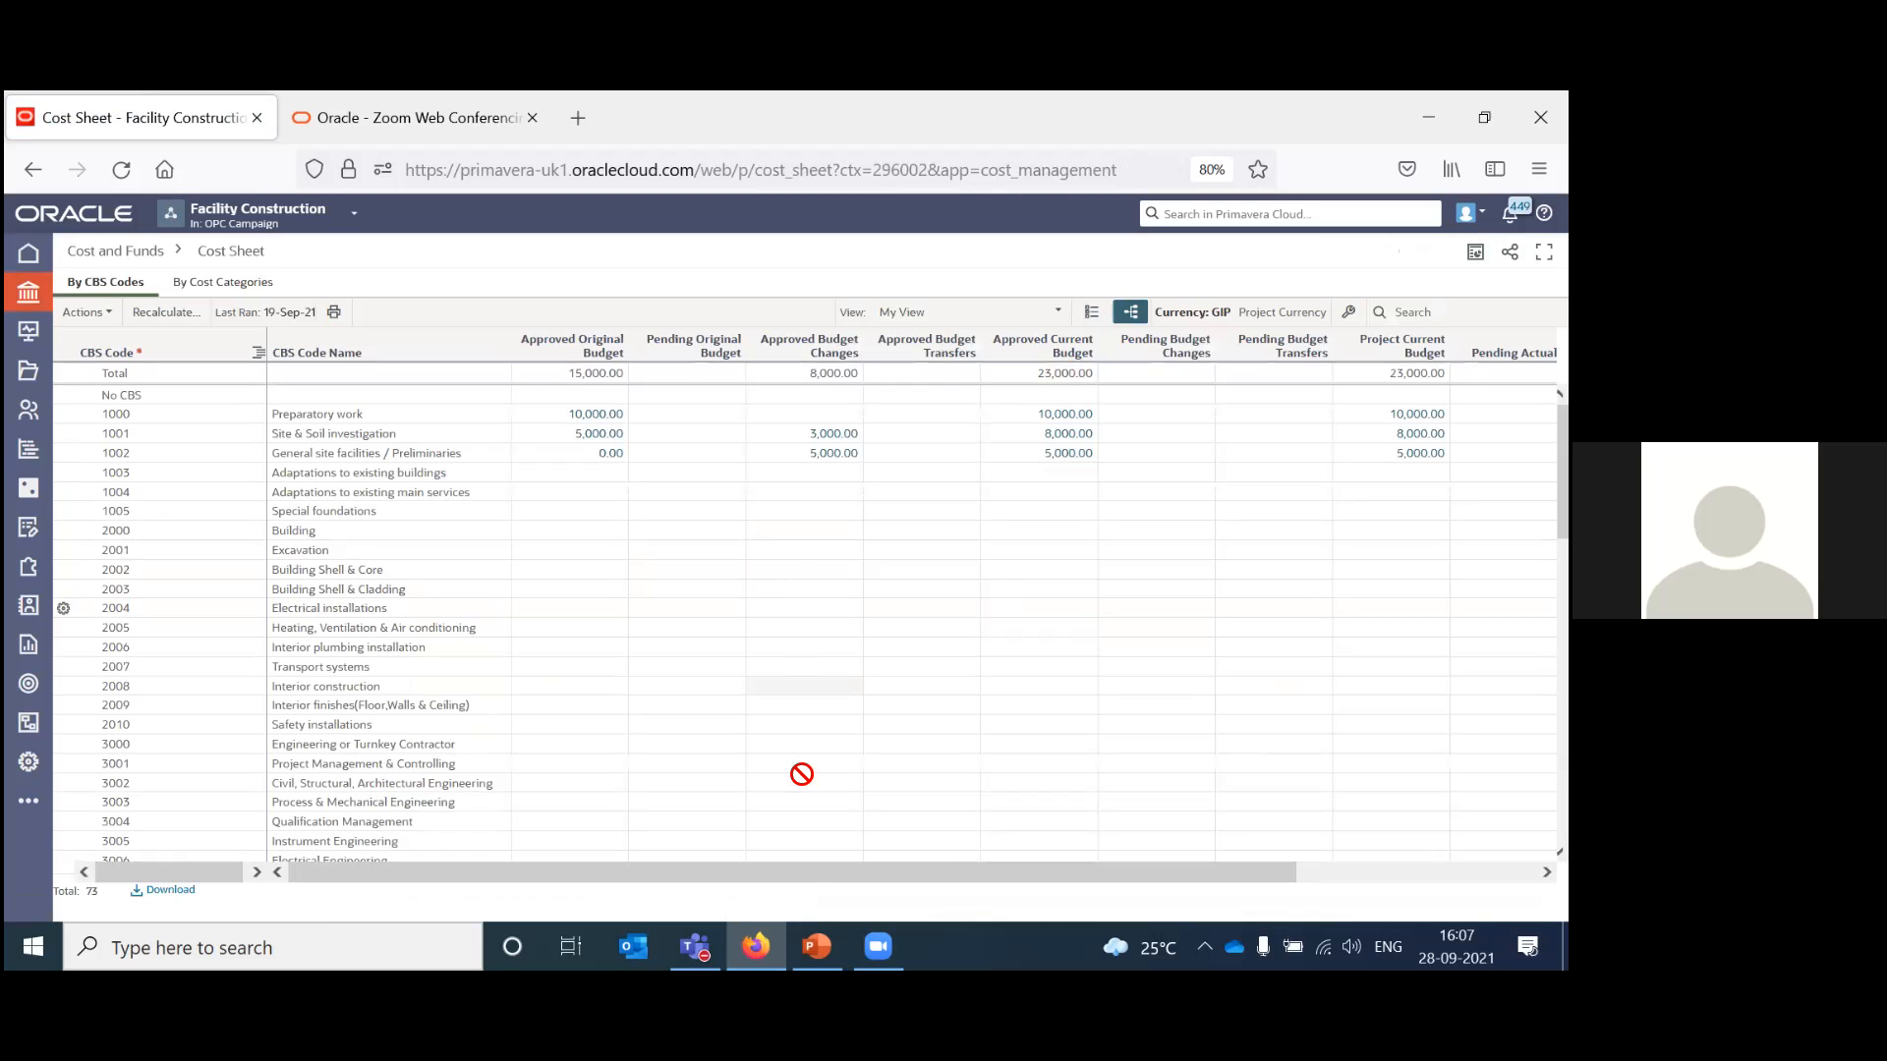
left_click_drag(955, 879, 1086, 889)
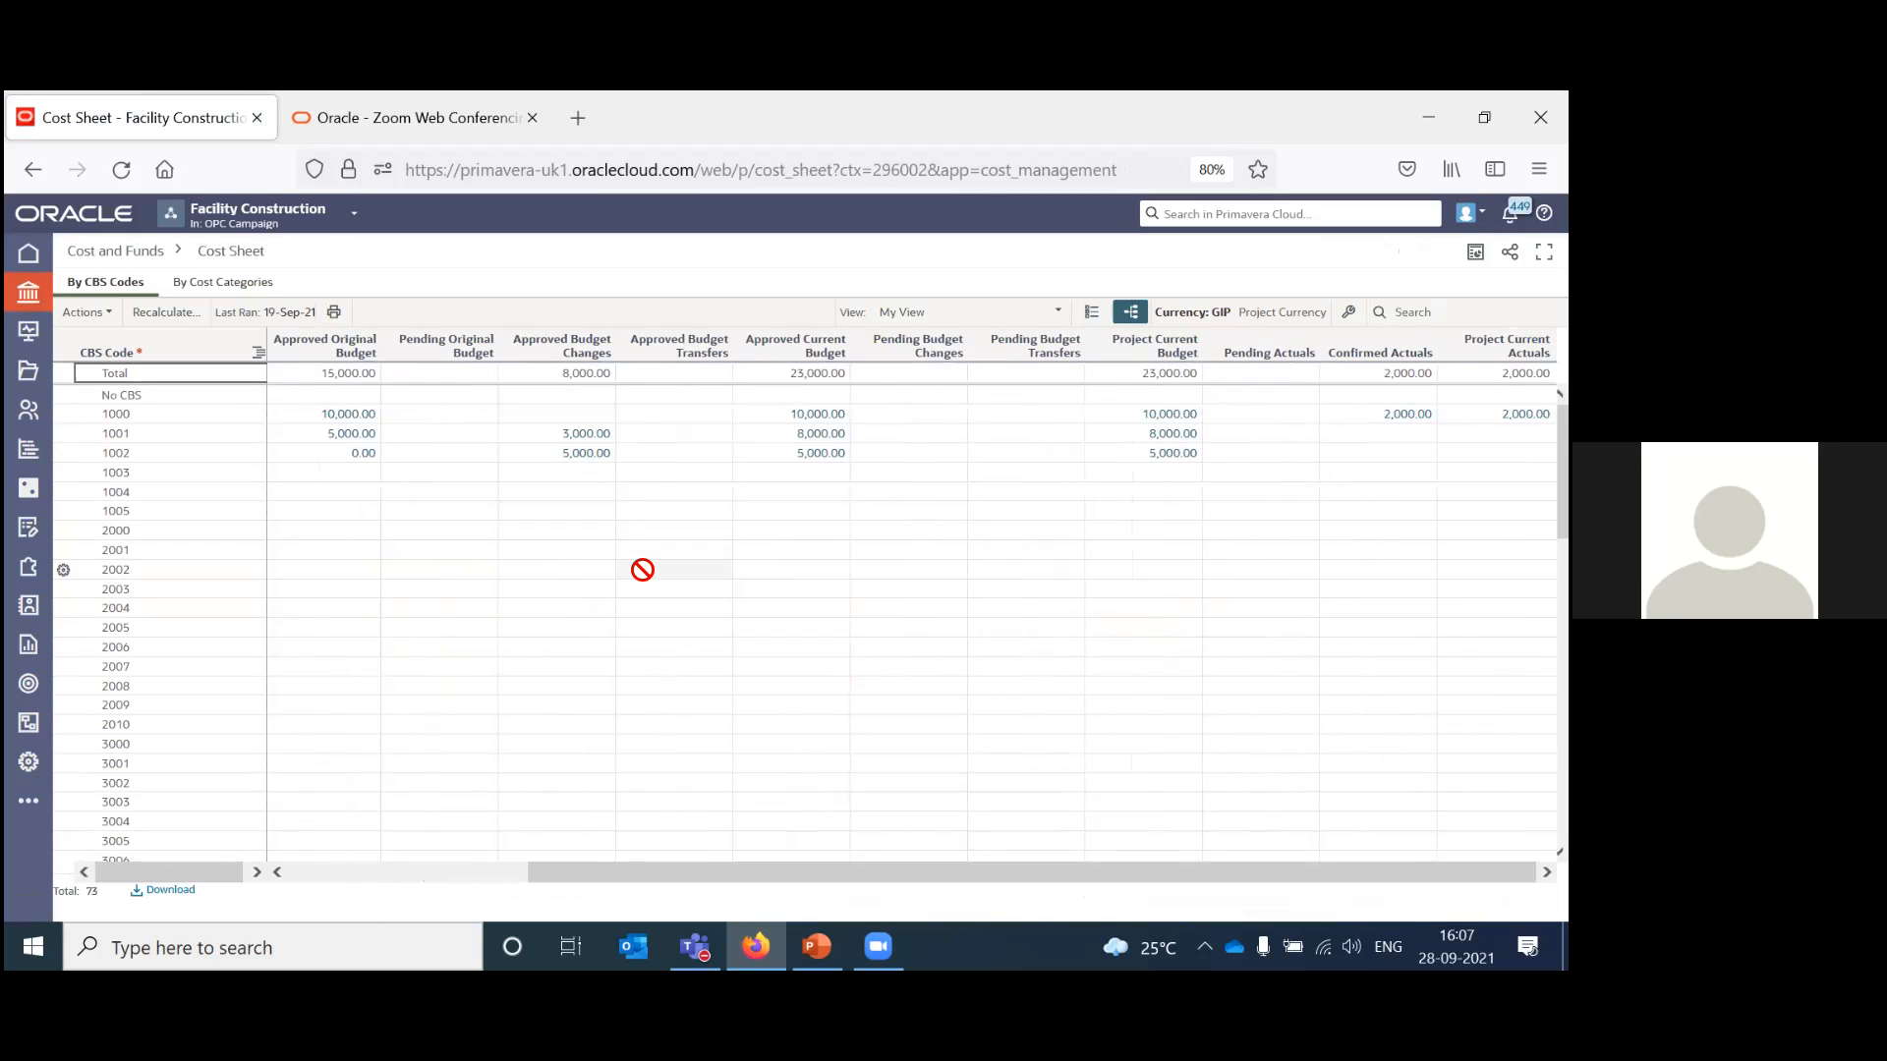
Show the Monitoring the Project slide in PowerPoint and open the Schedule Comparison page of Facility Construction in Primavera Cloud.
key("alt+Tab")
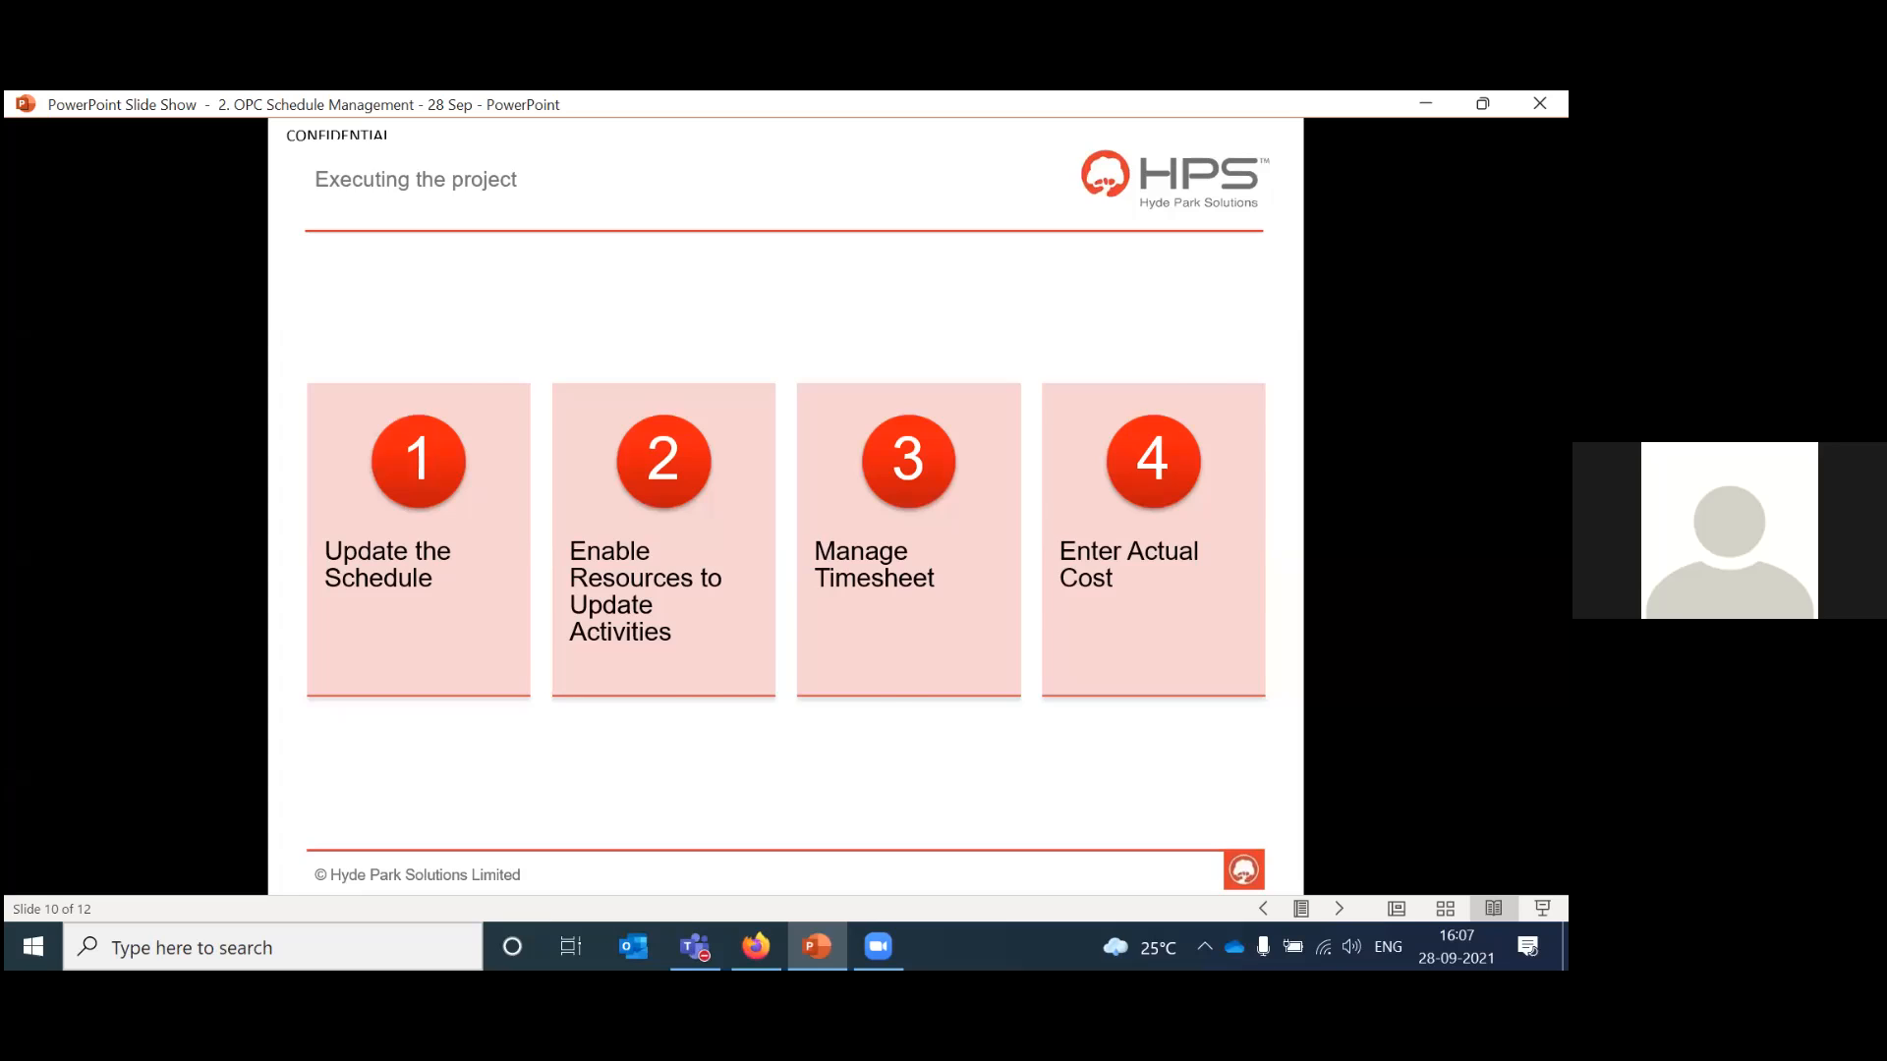
key("Right")
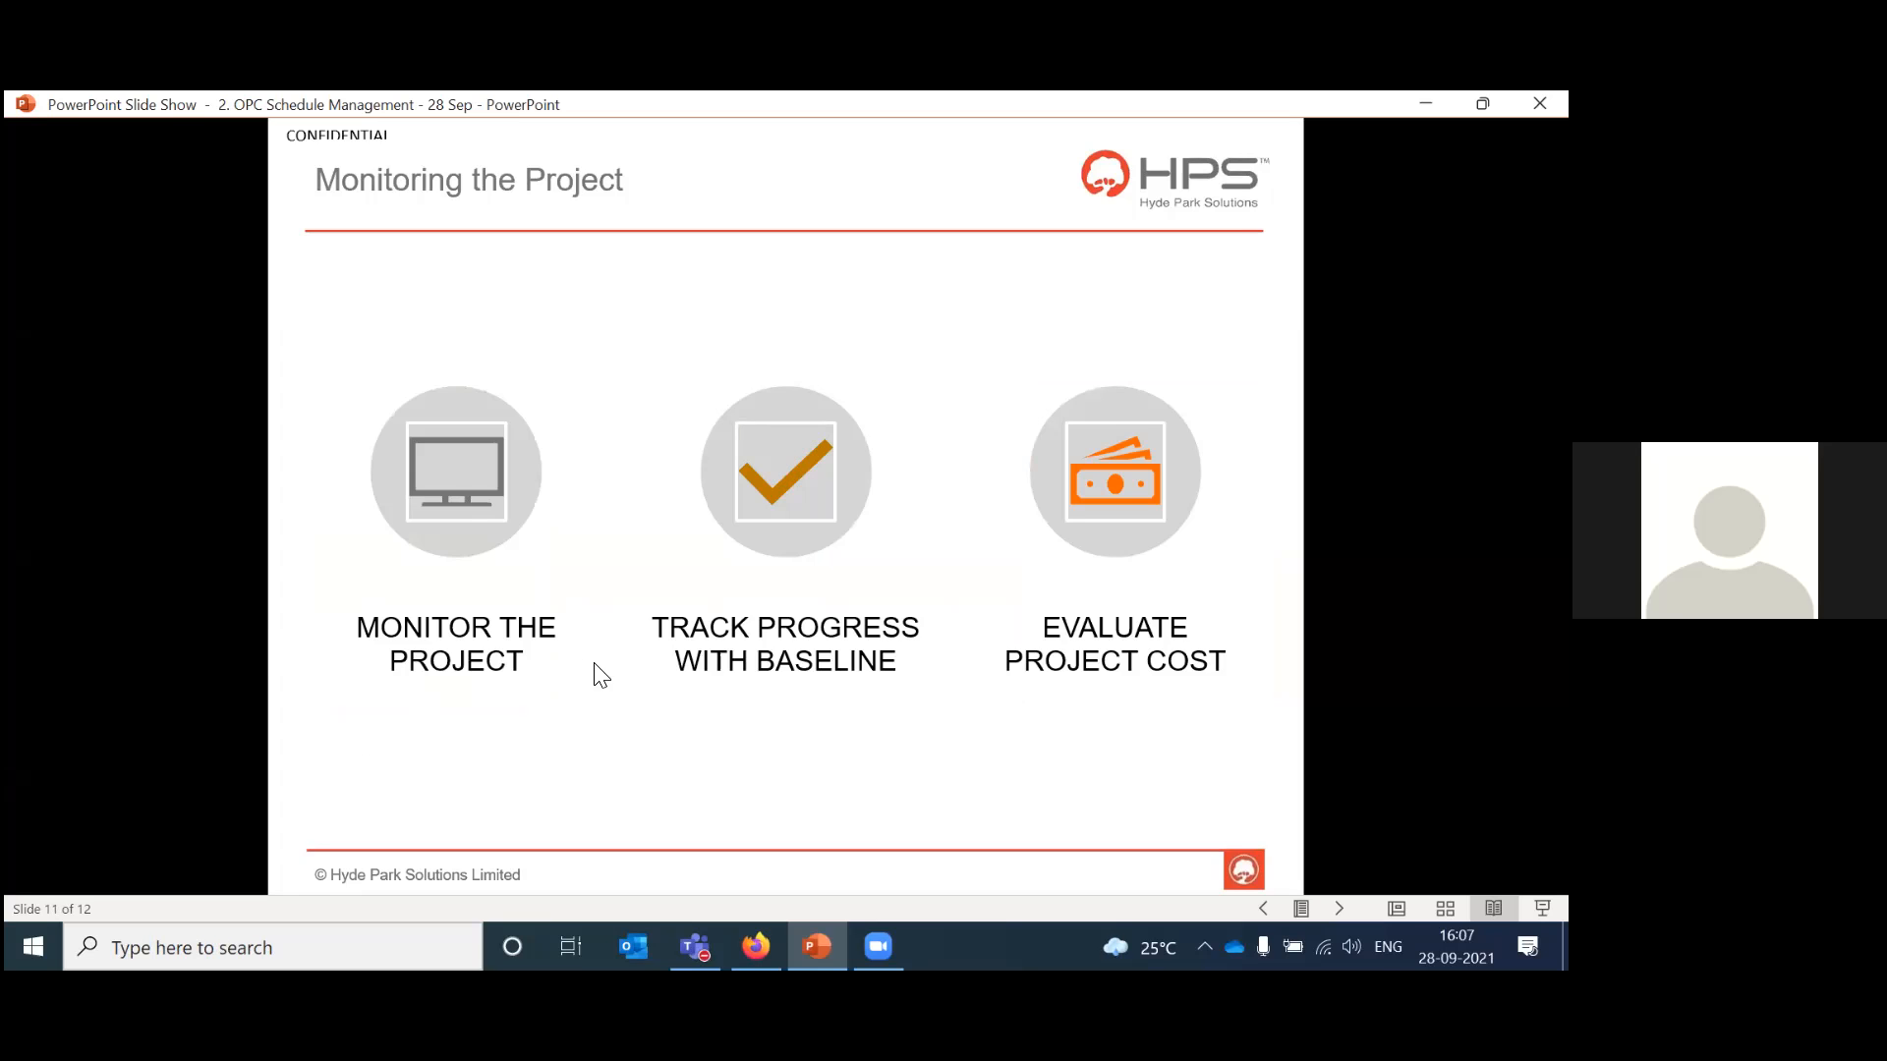
key("alt+Tab")
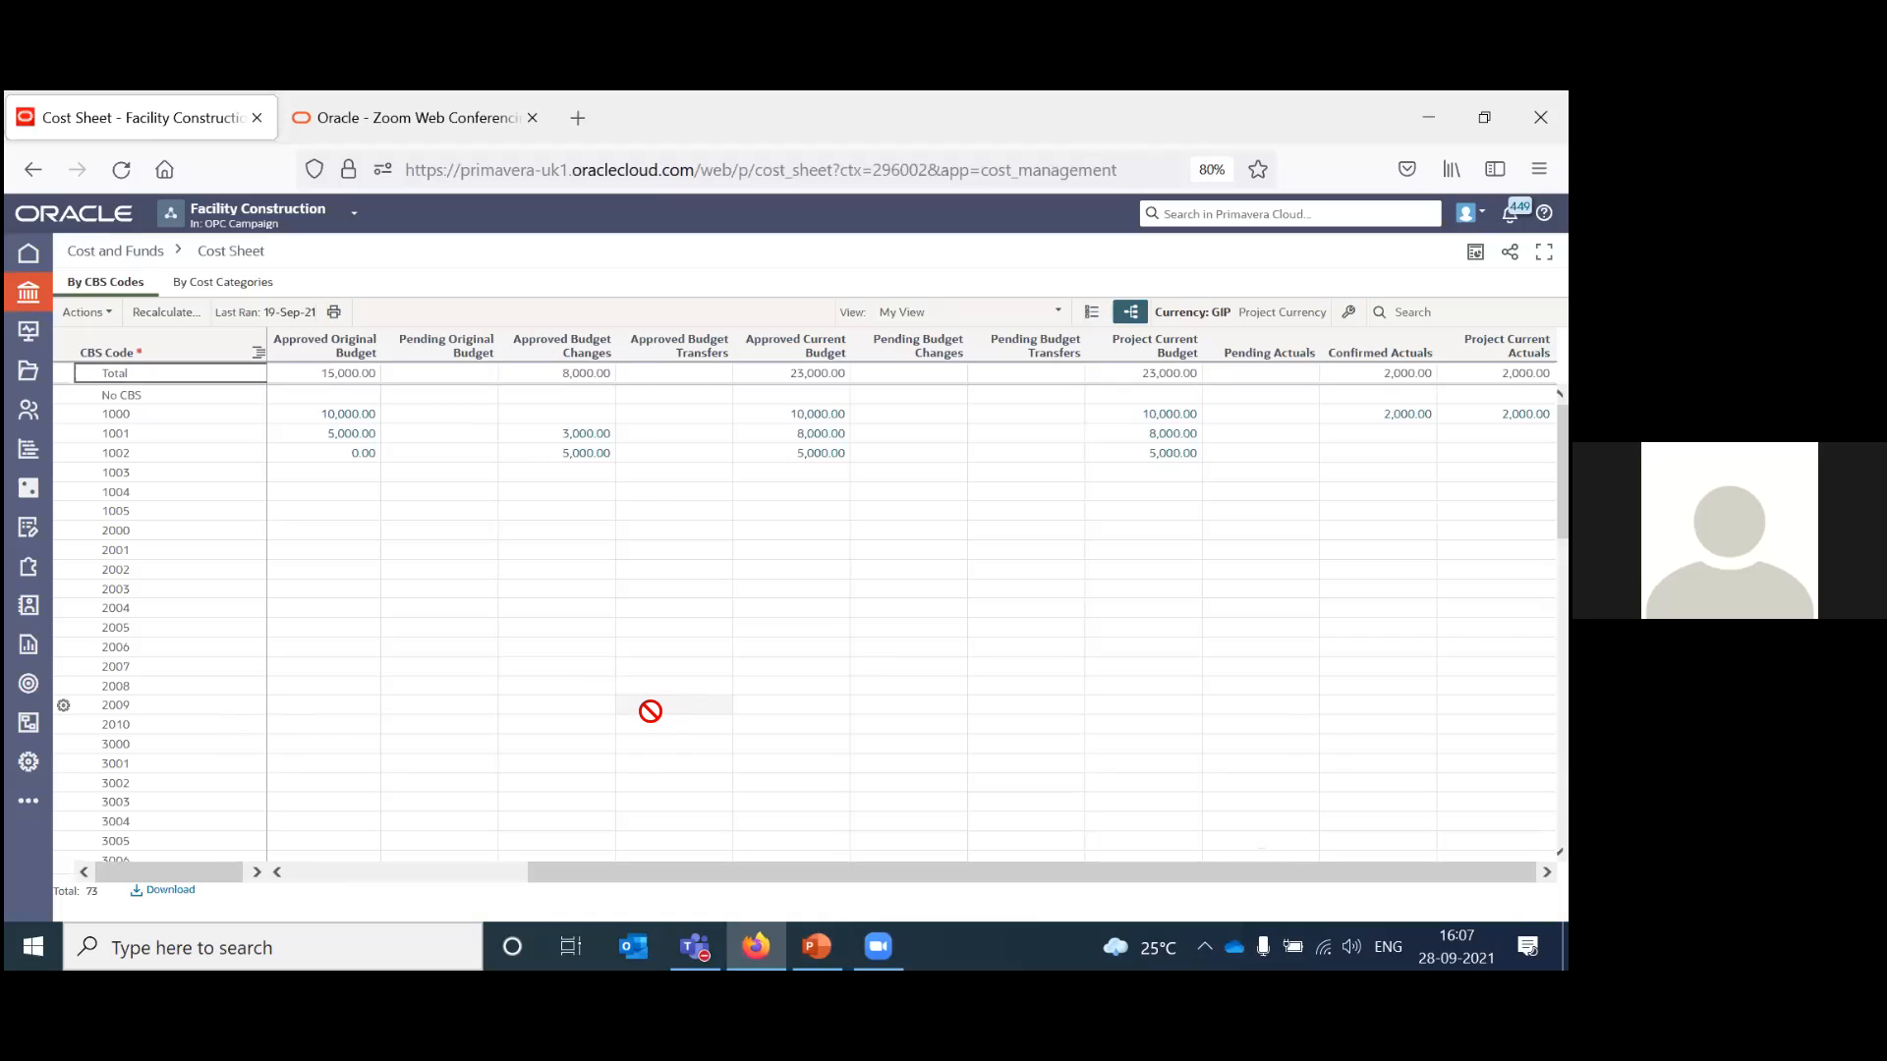
mouse_move(27, 454)
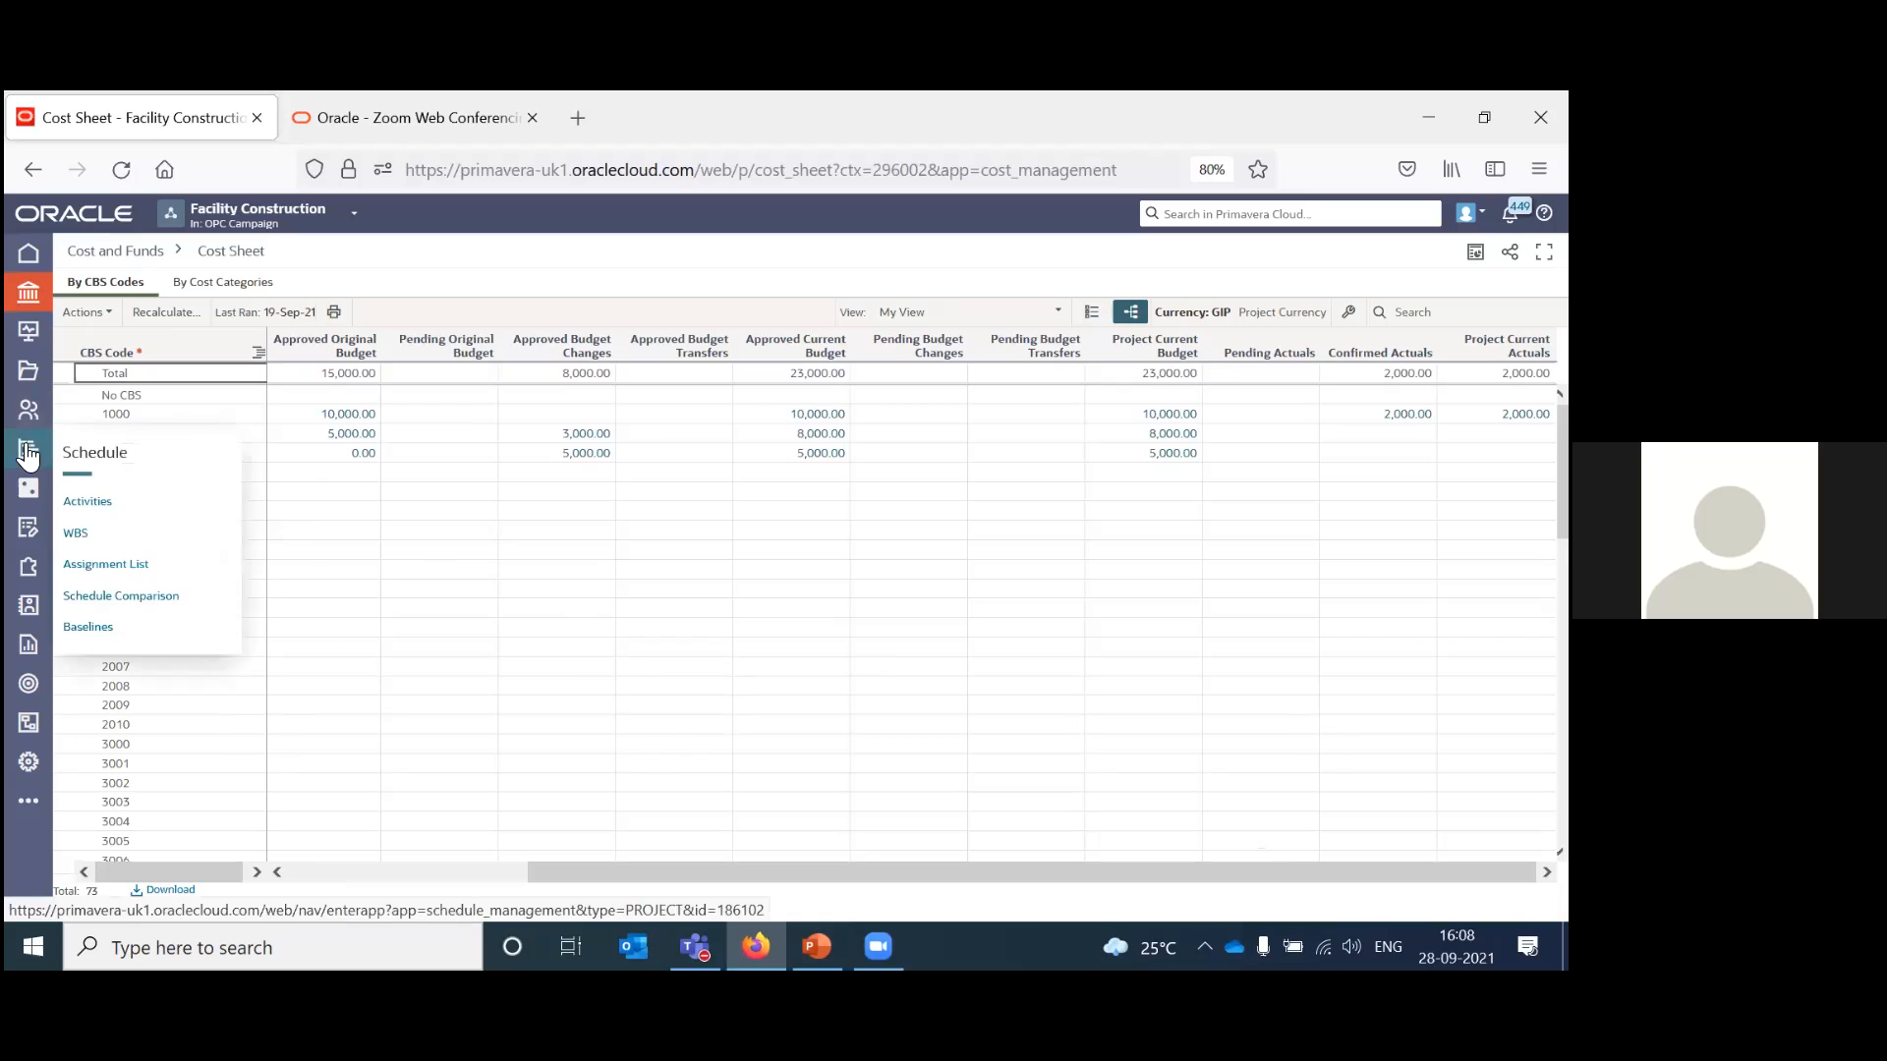
left_click(98, 596)
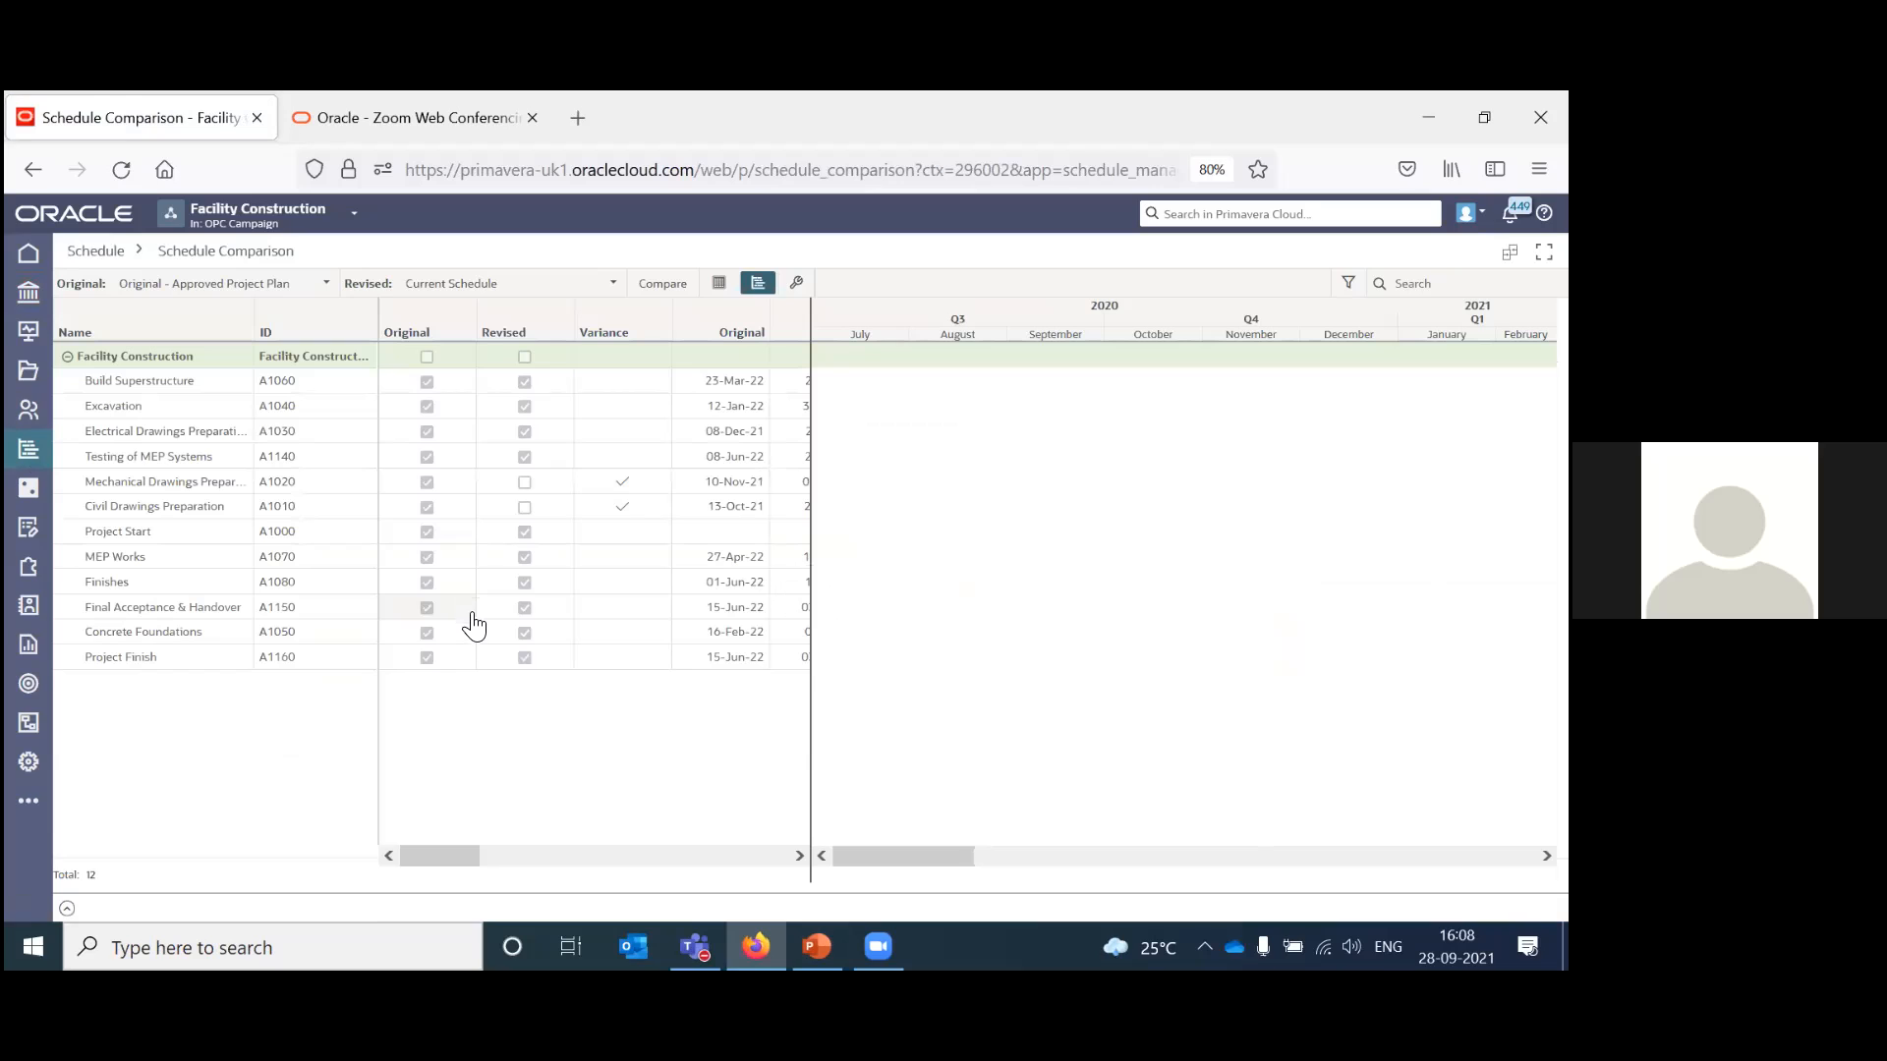
Compare the Original - Approved Project Plan baseline with the Current Schedule, checking the choices offered for both sides.
left_click(324, 285)
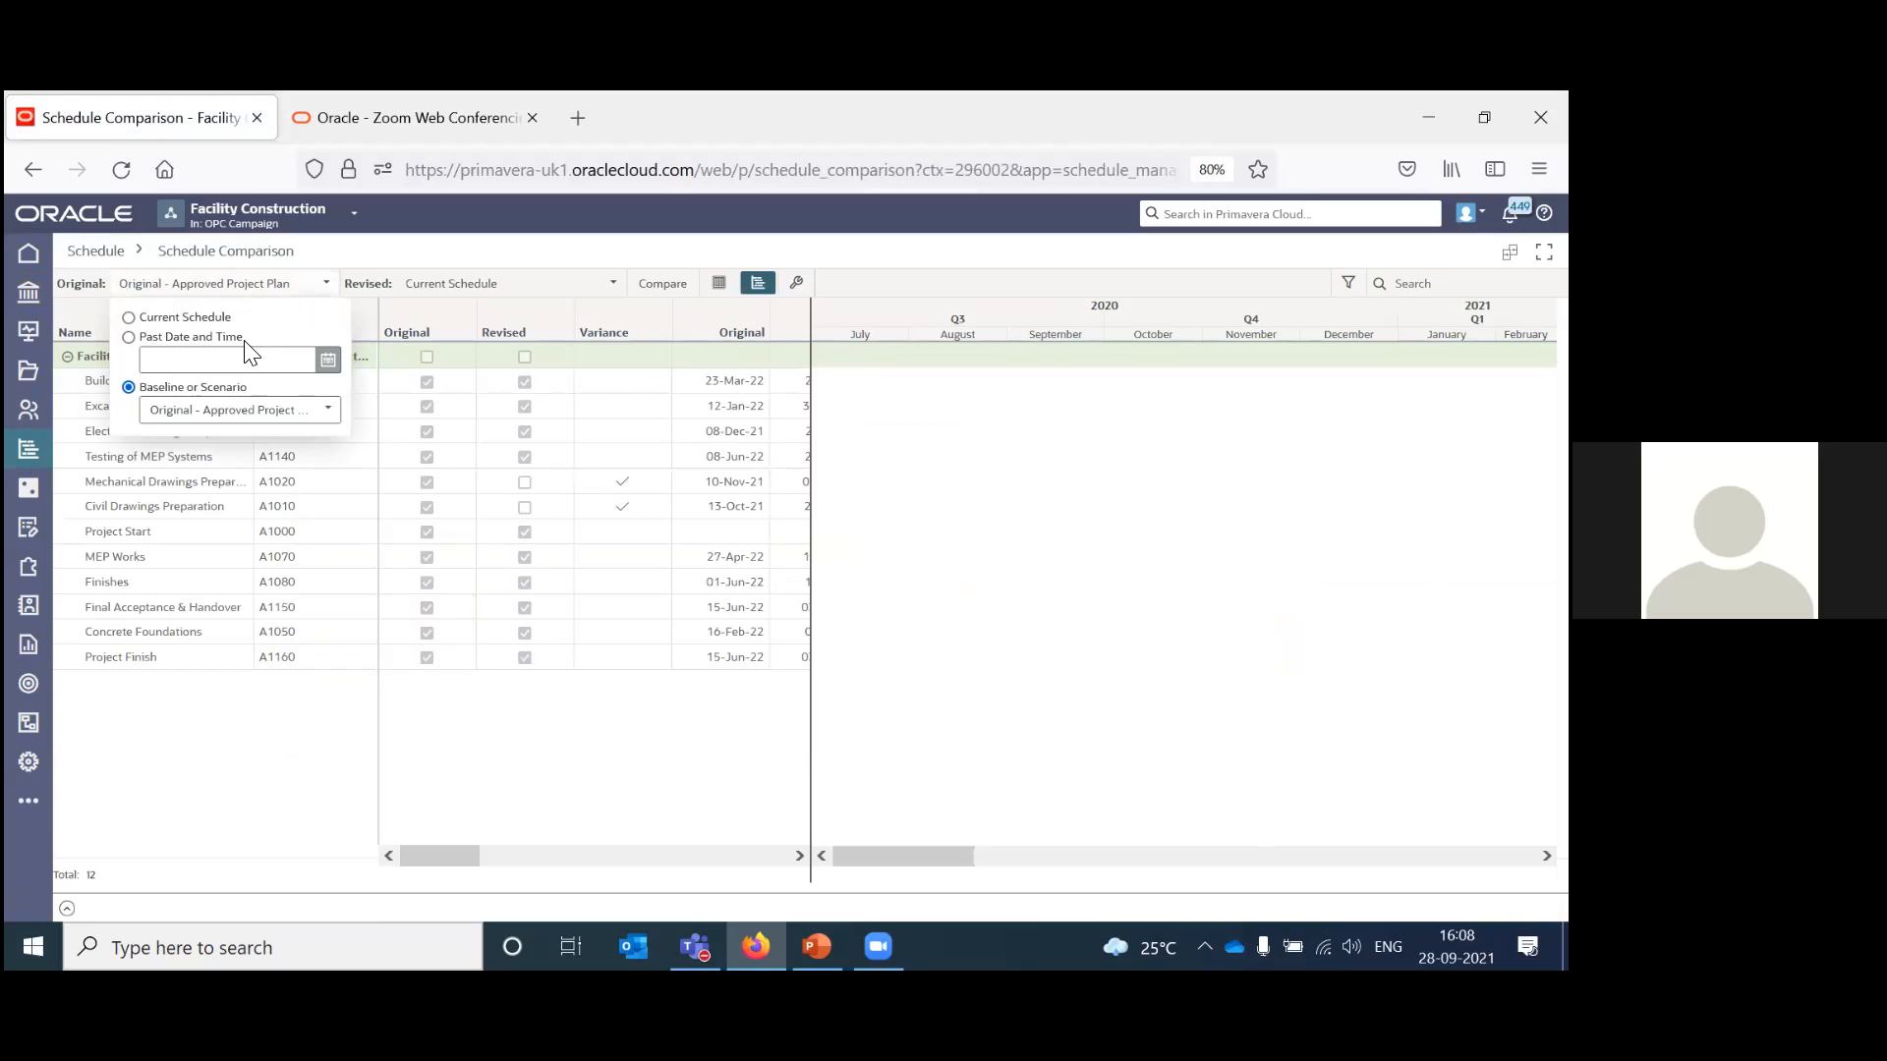
left_click(216, 425)
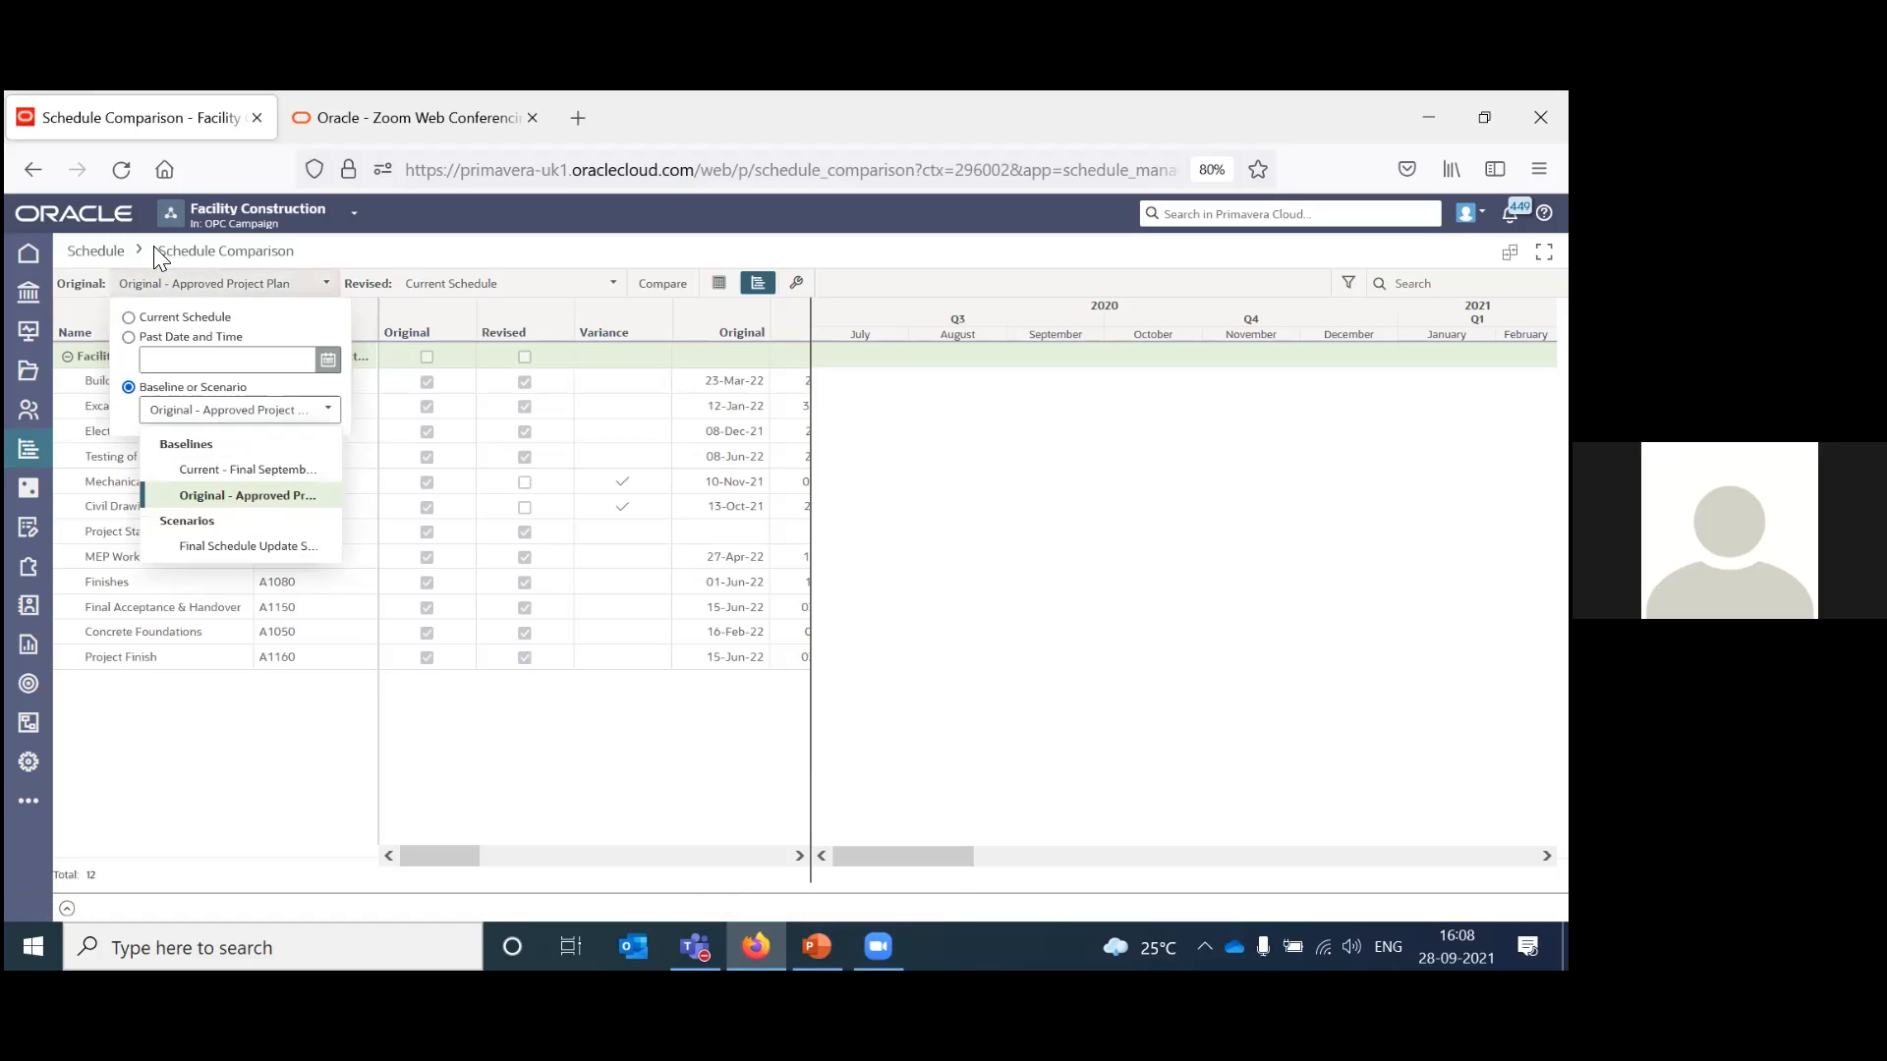
left_click(538, 285)
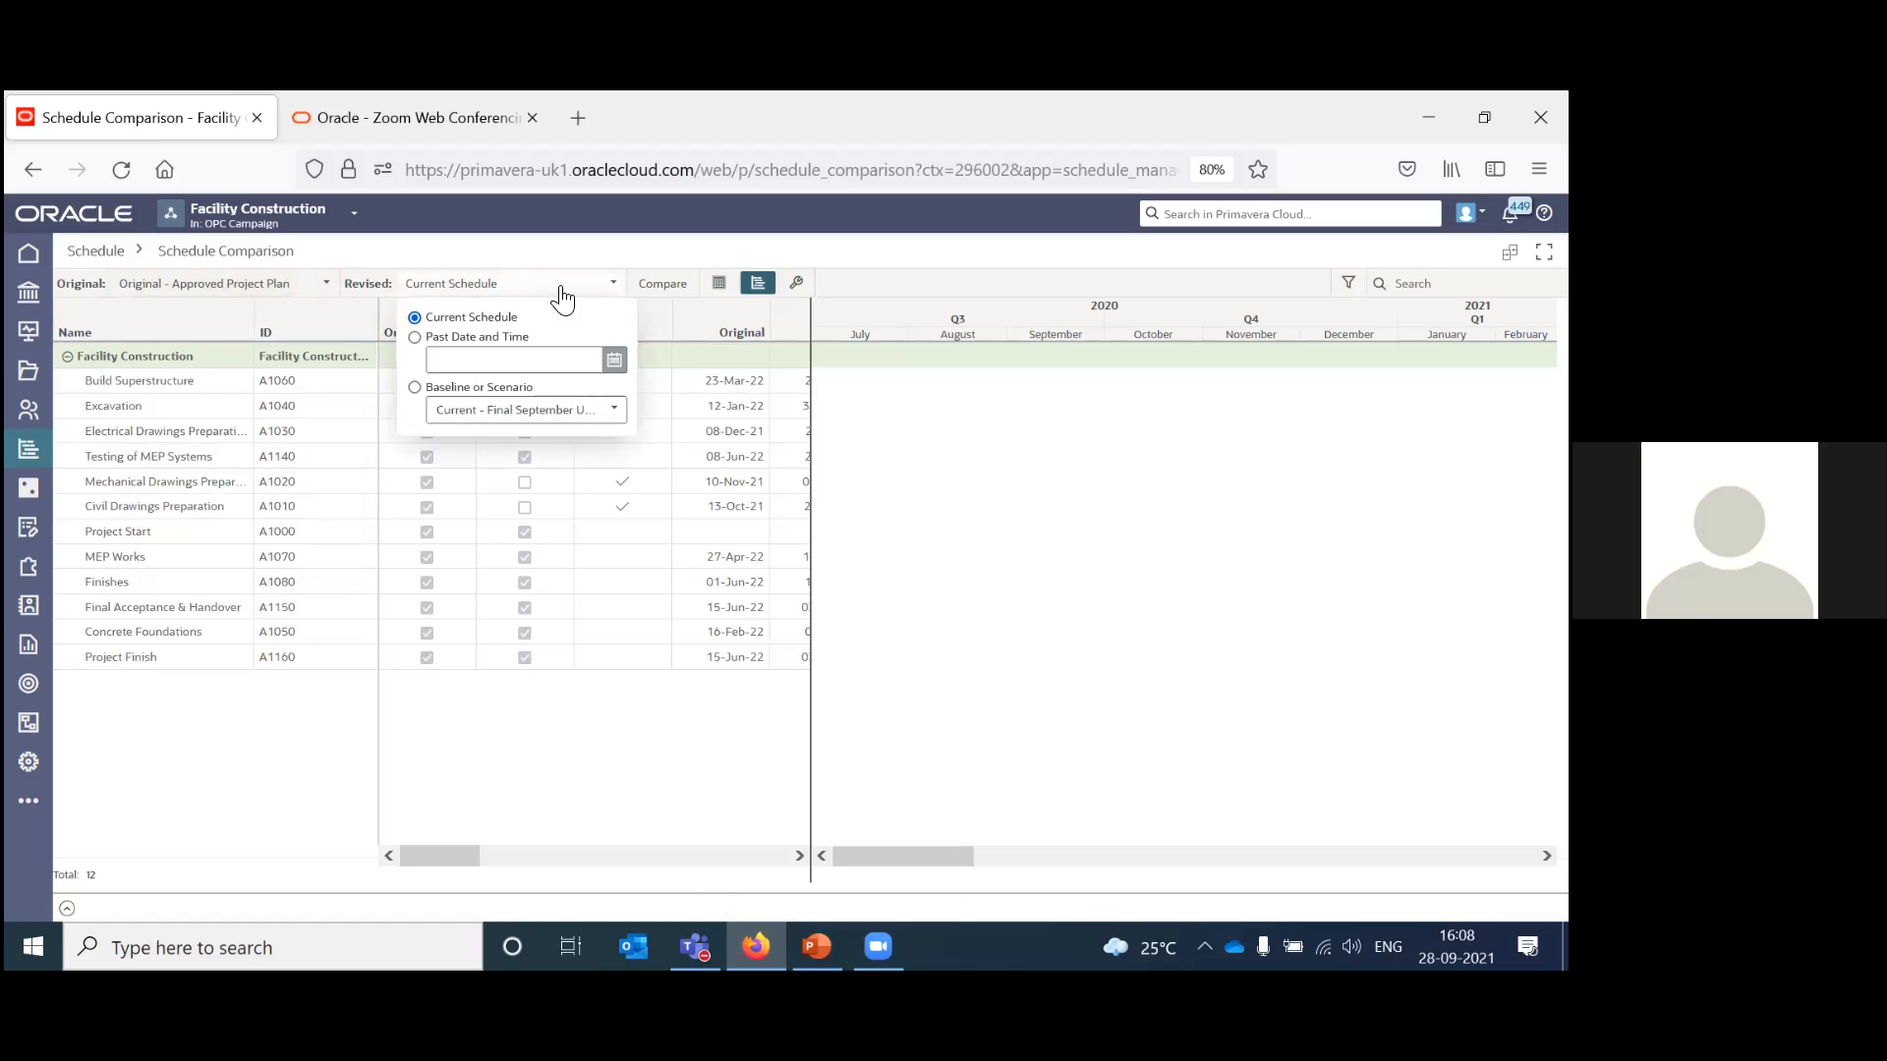
left_click(668, 287)
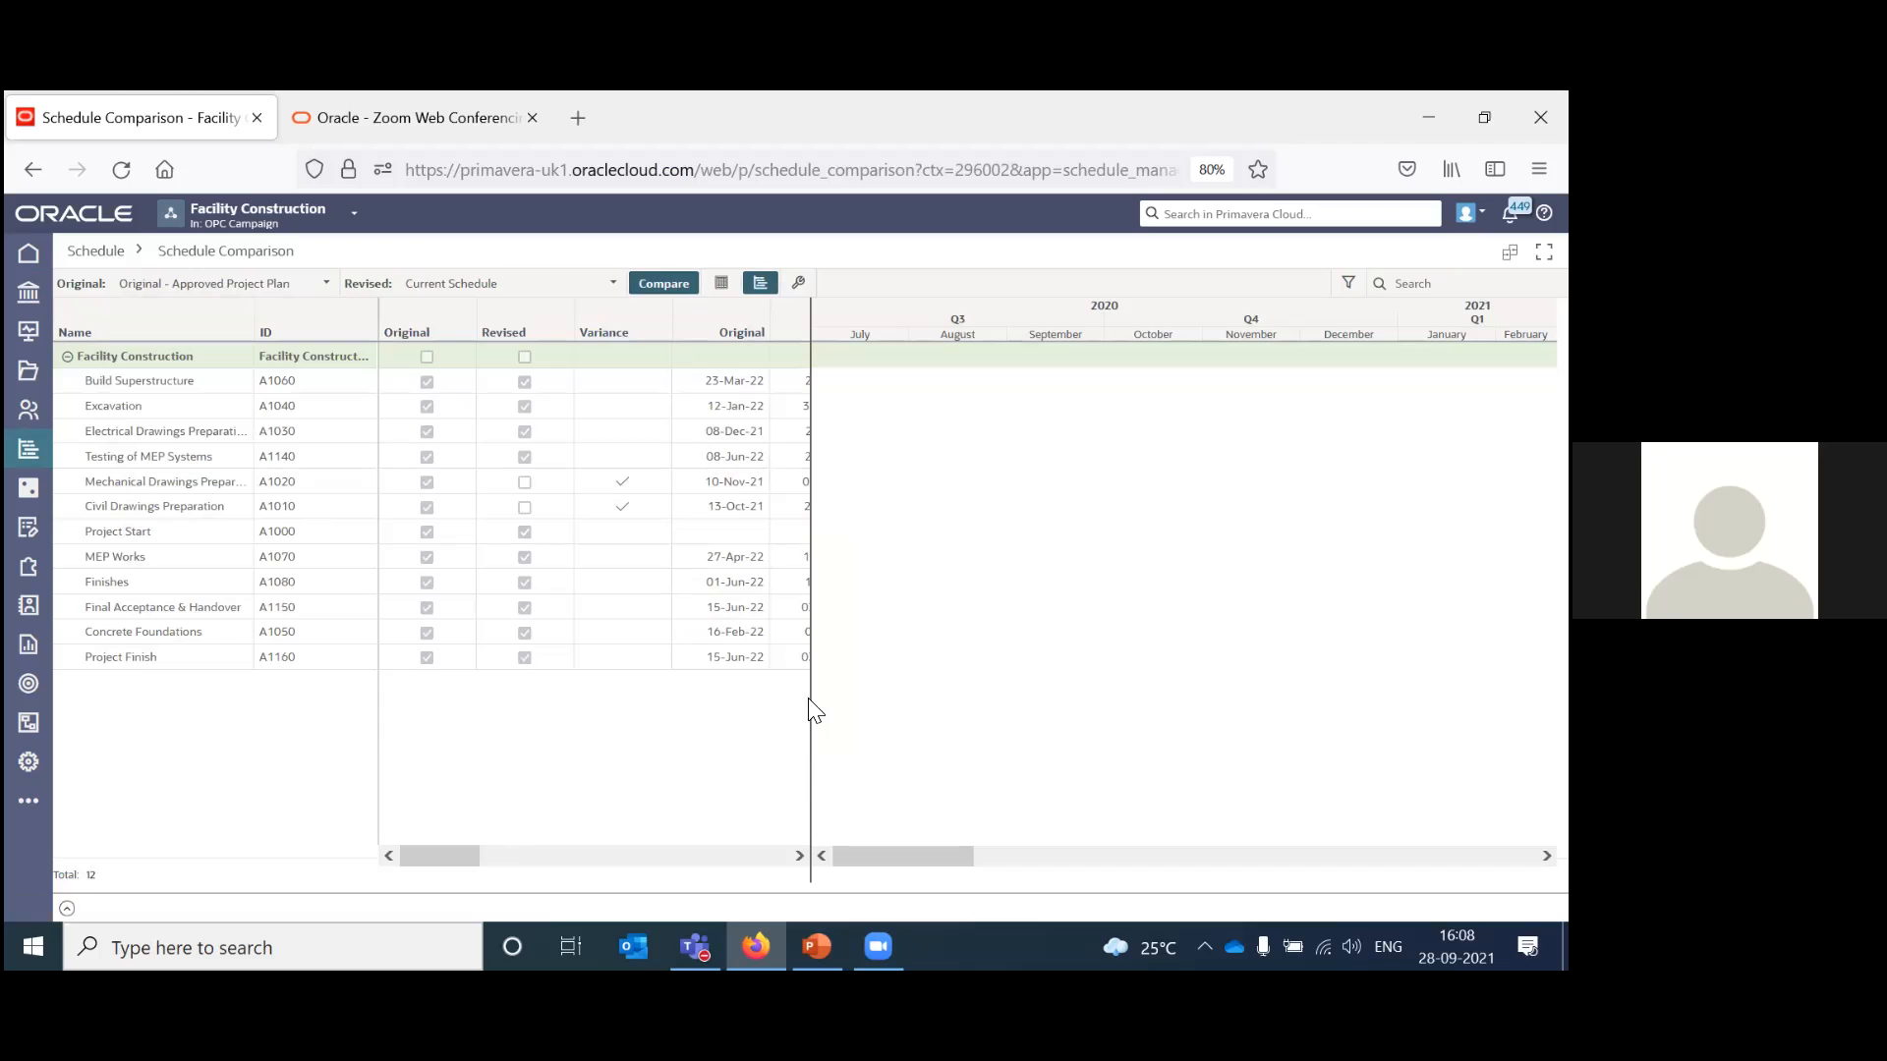
Examine the original, revised and variance columns of the comparison and the Gantt bars from September 2021 to May 2022.
left_click_drag(813, 695, 820, 696)
left_click_drag(1038, 708, 1313, 725)
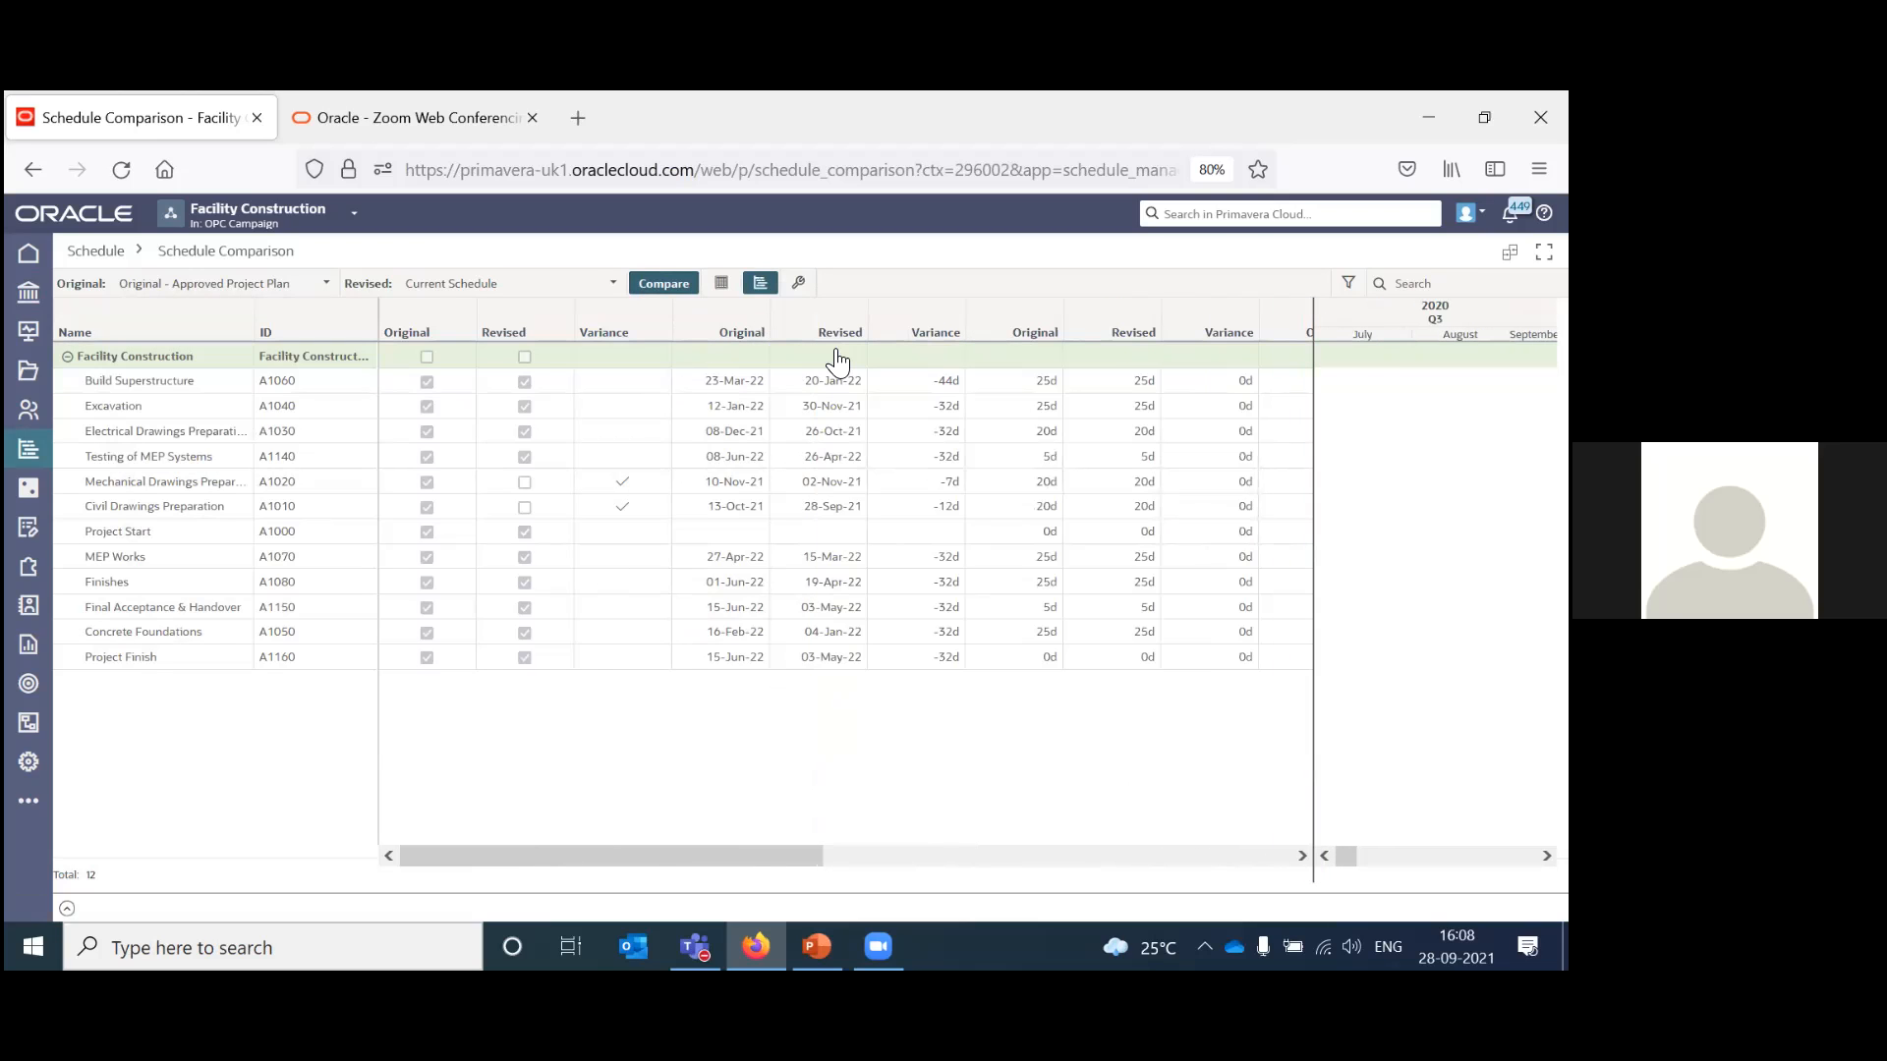
left_click_drag(770, 851, 886, 851)
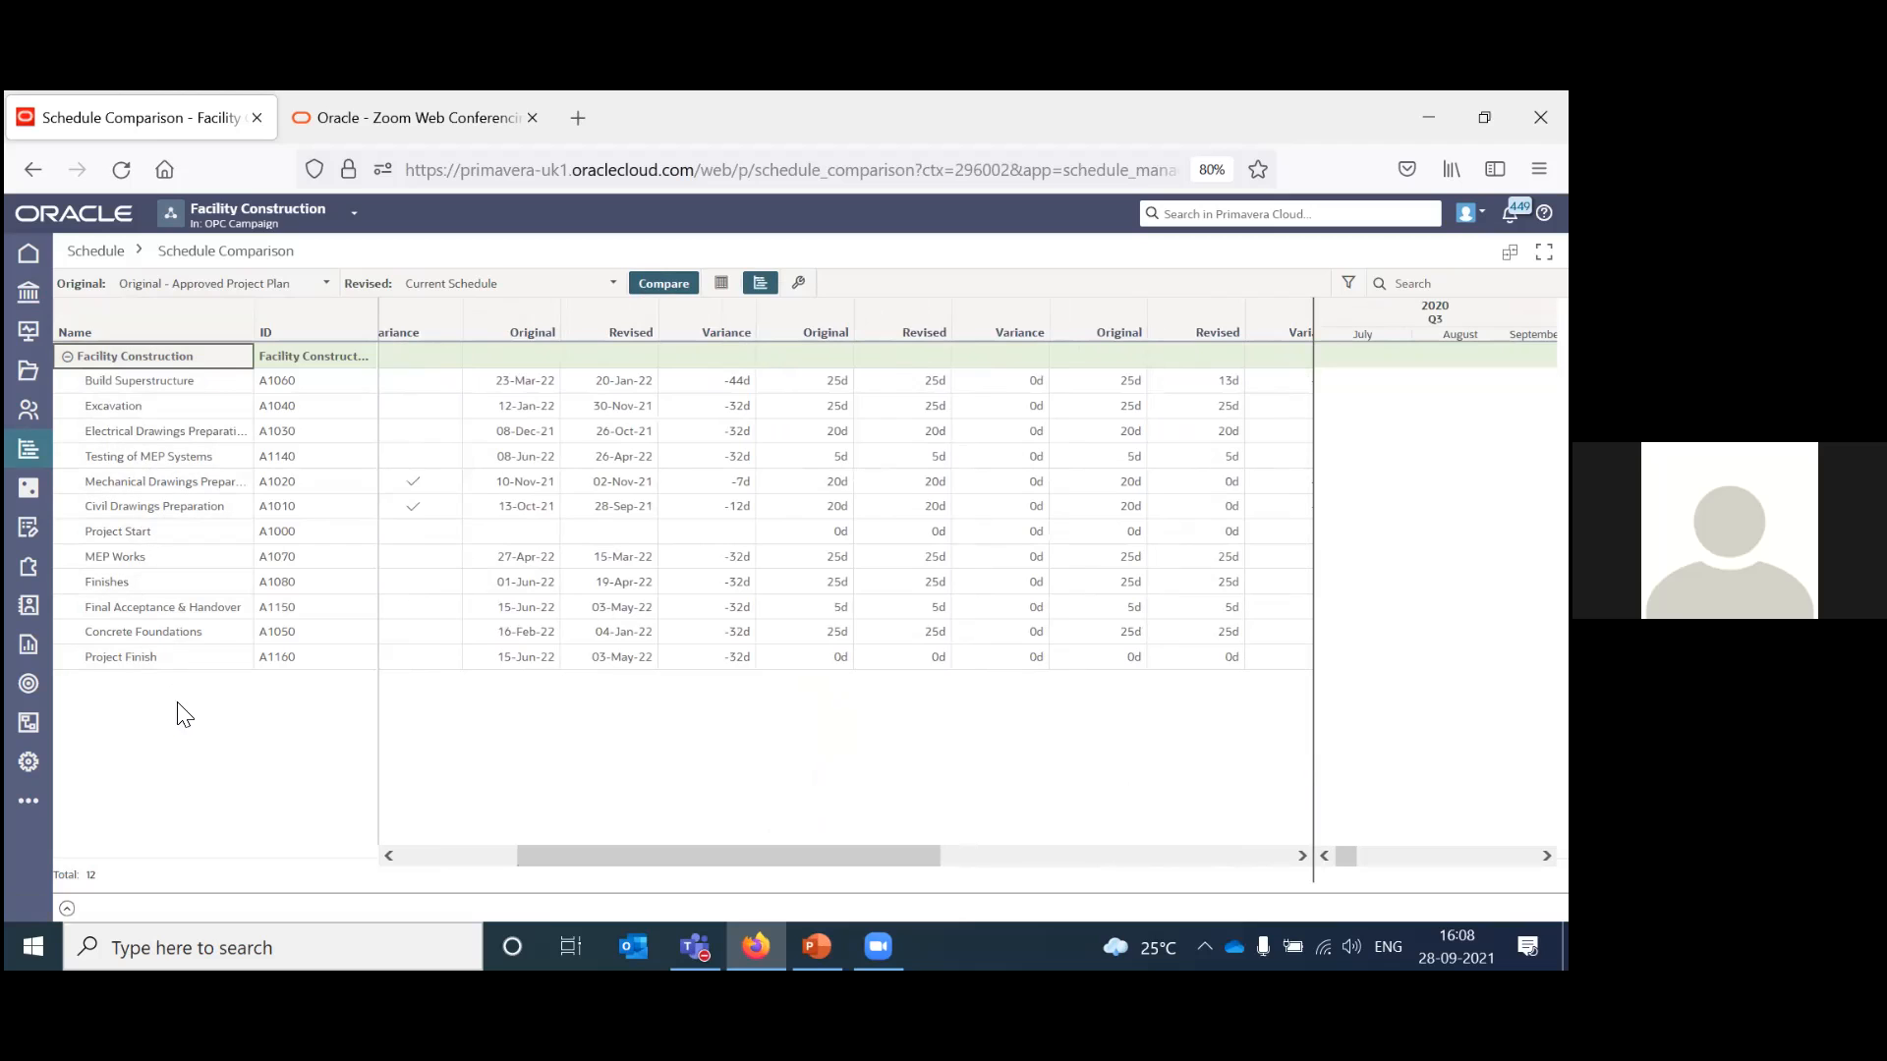
left_click_drag(652, 860, 1023, 876)
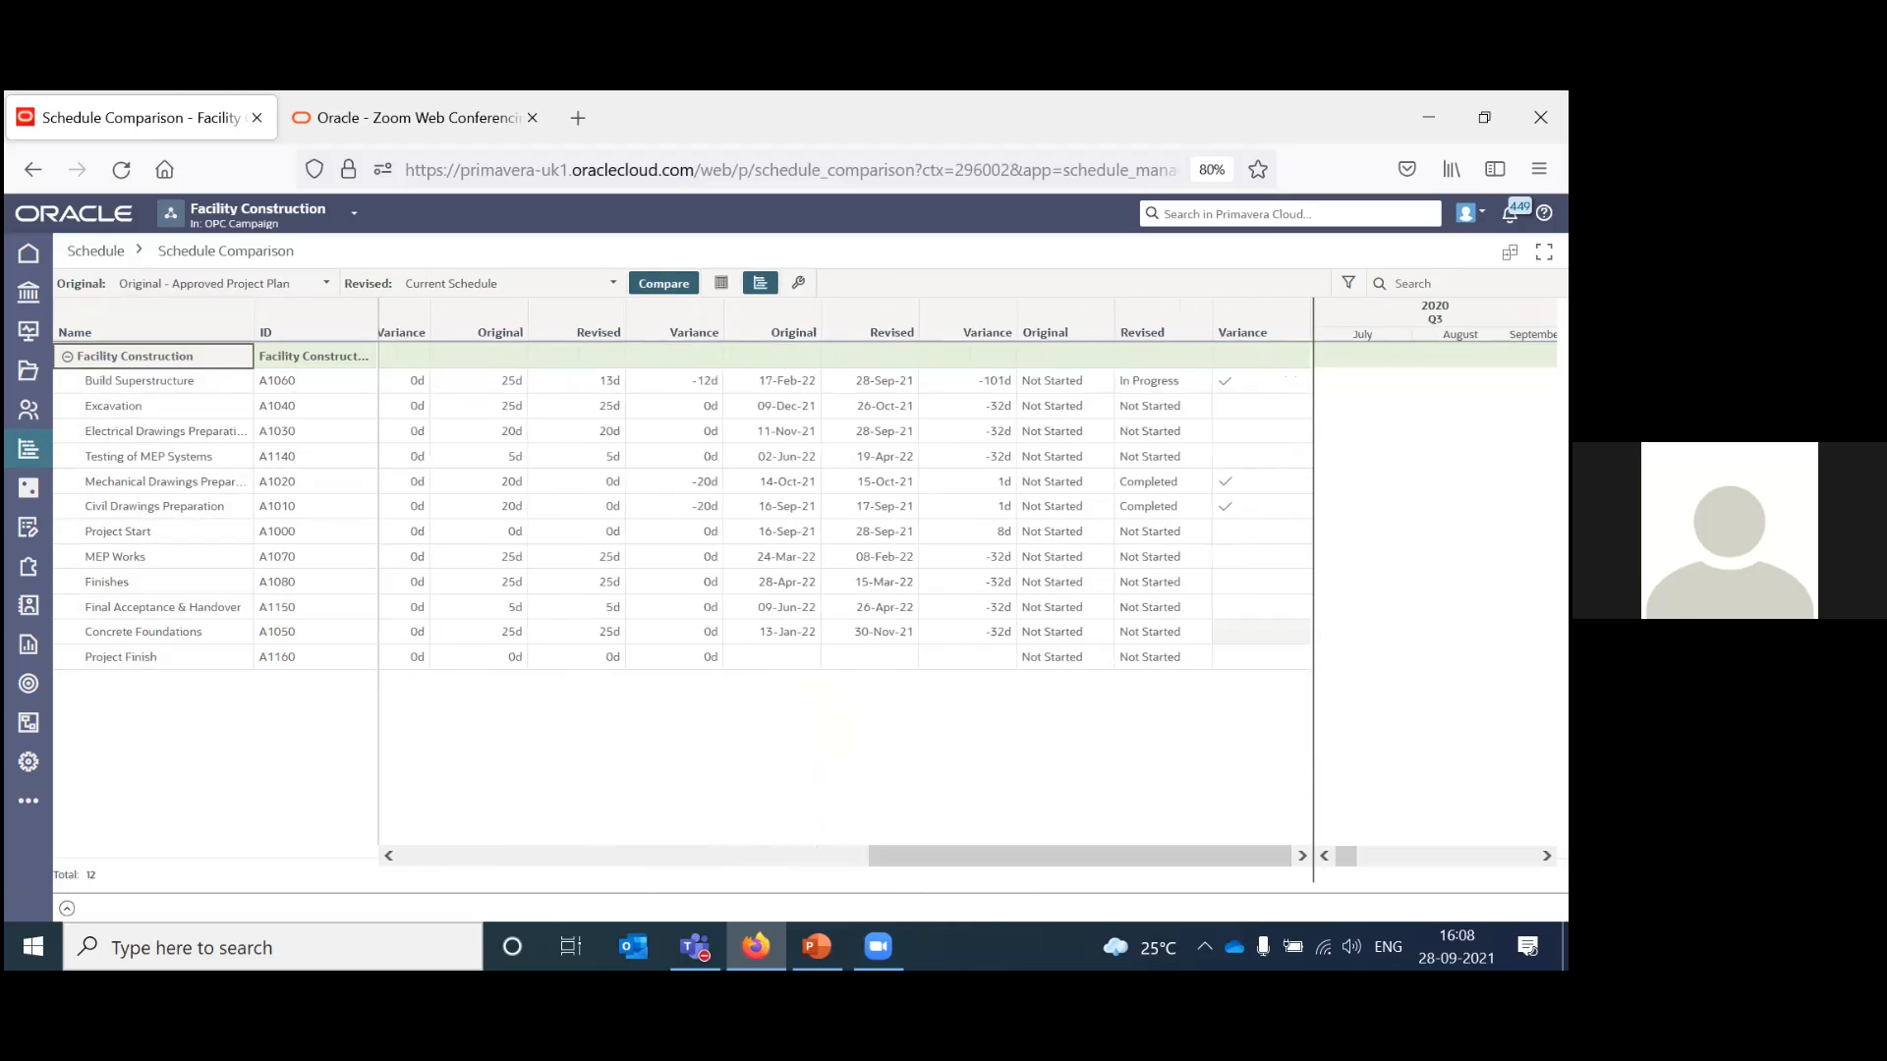
left_click_drag(1243, 644, 774, 693)
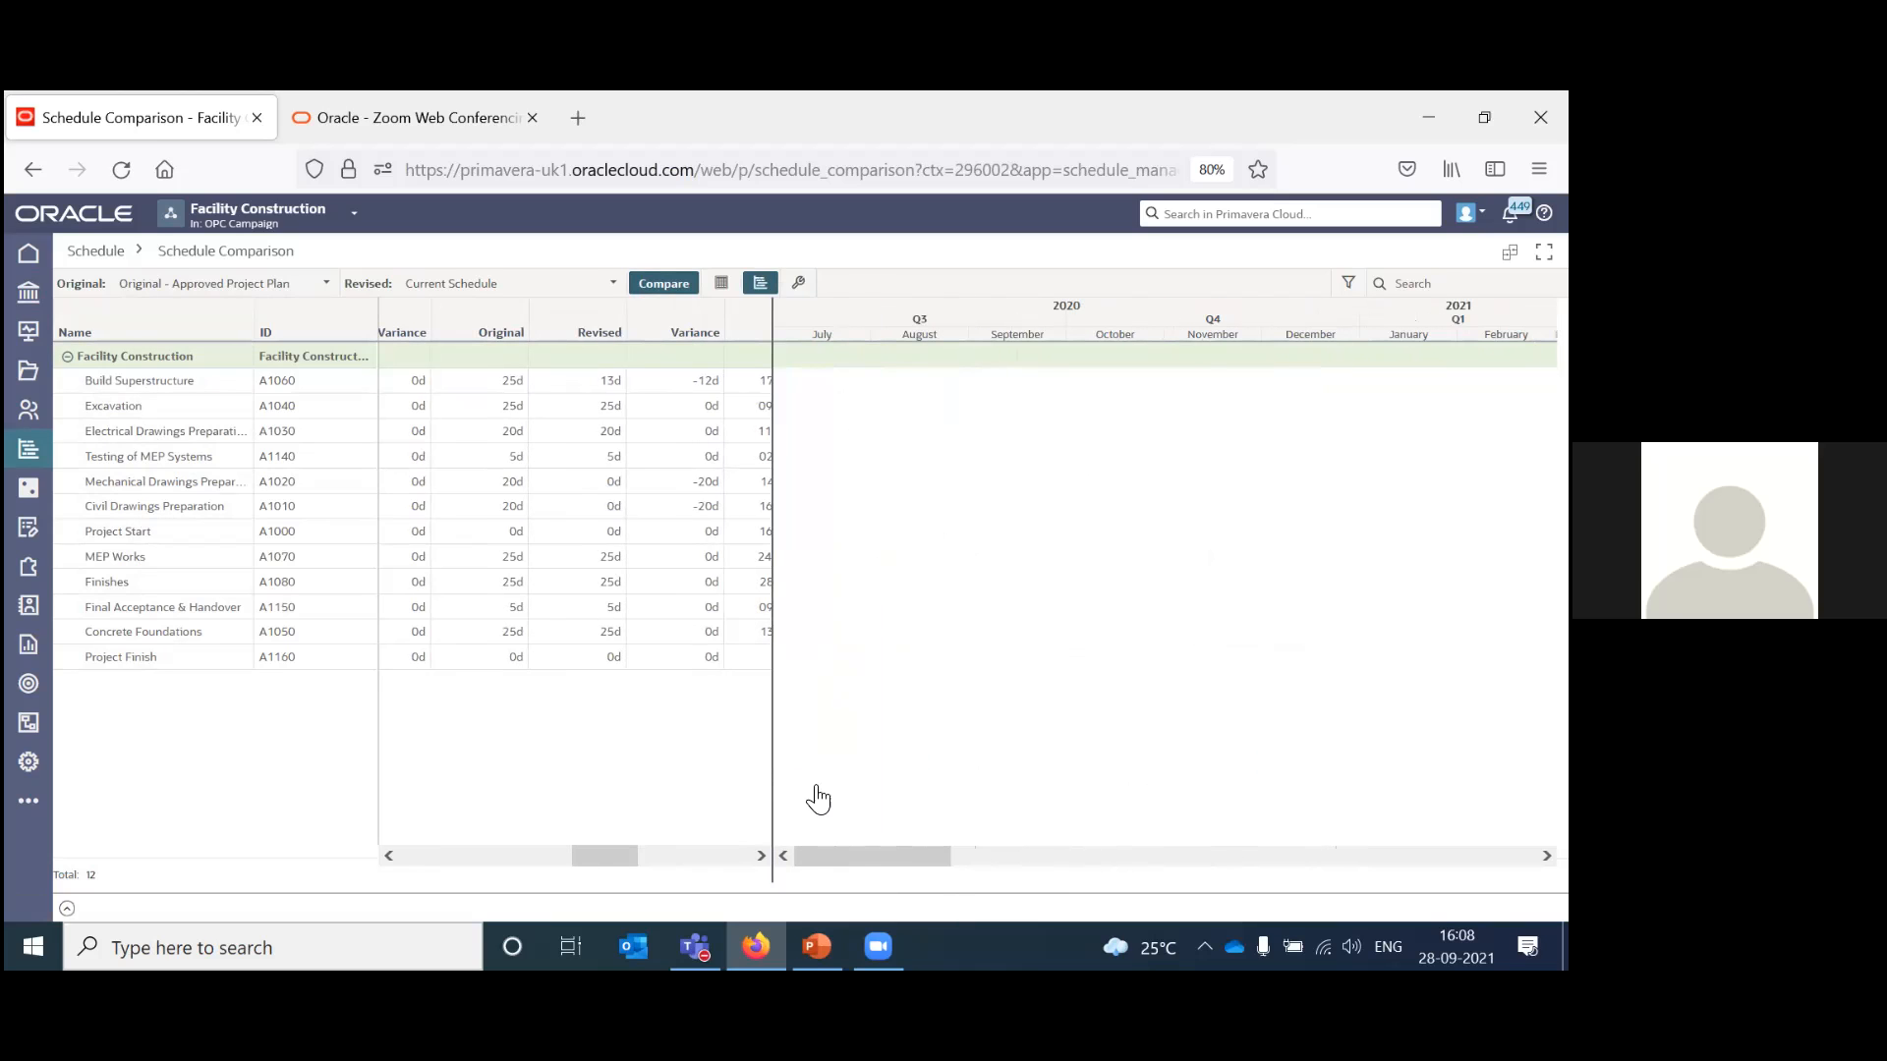
left_click_drag(822, 854, 1177, 874)
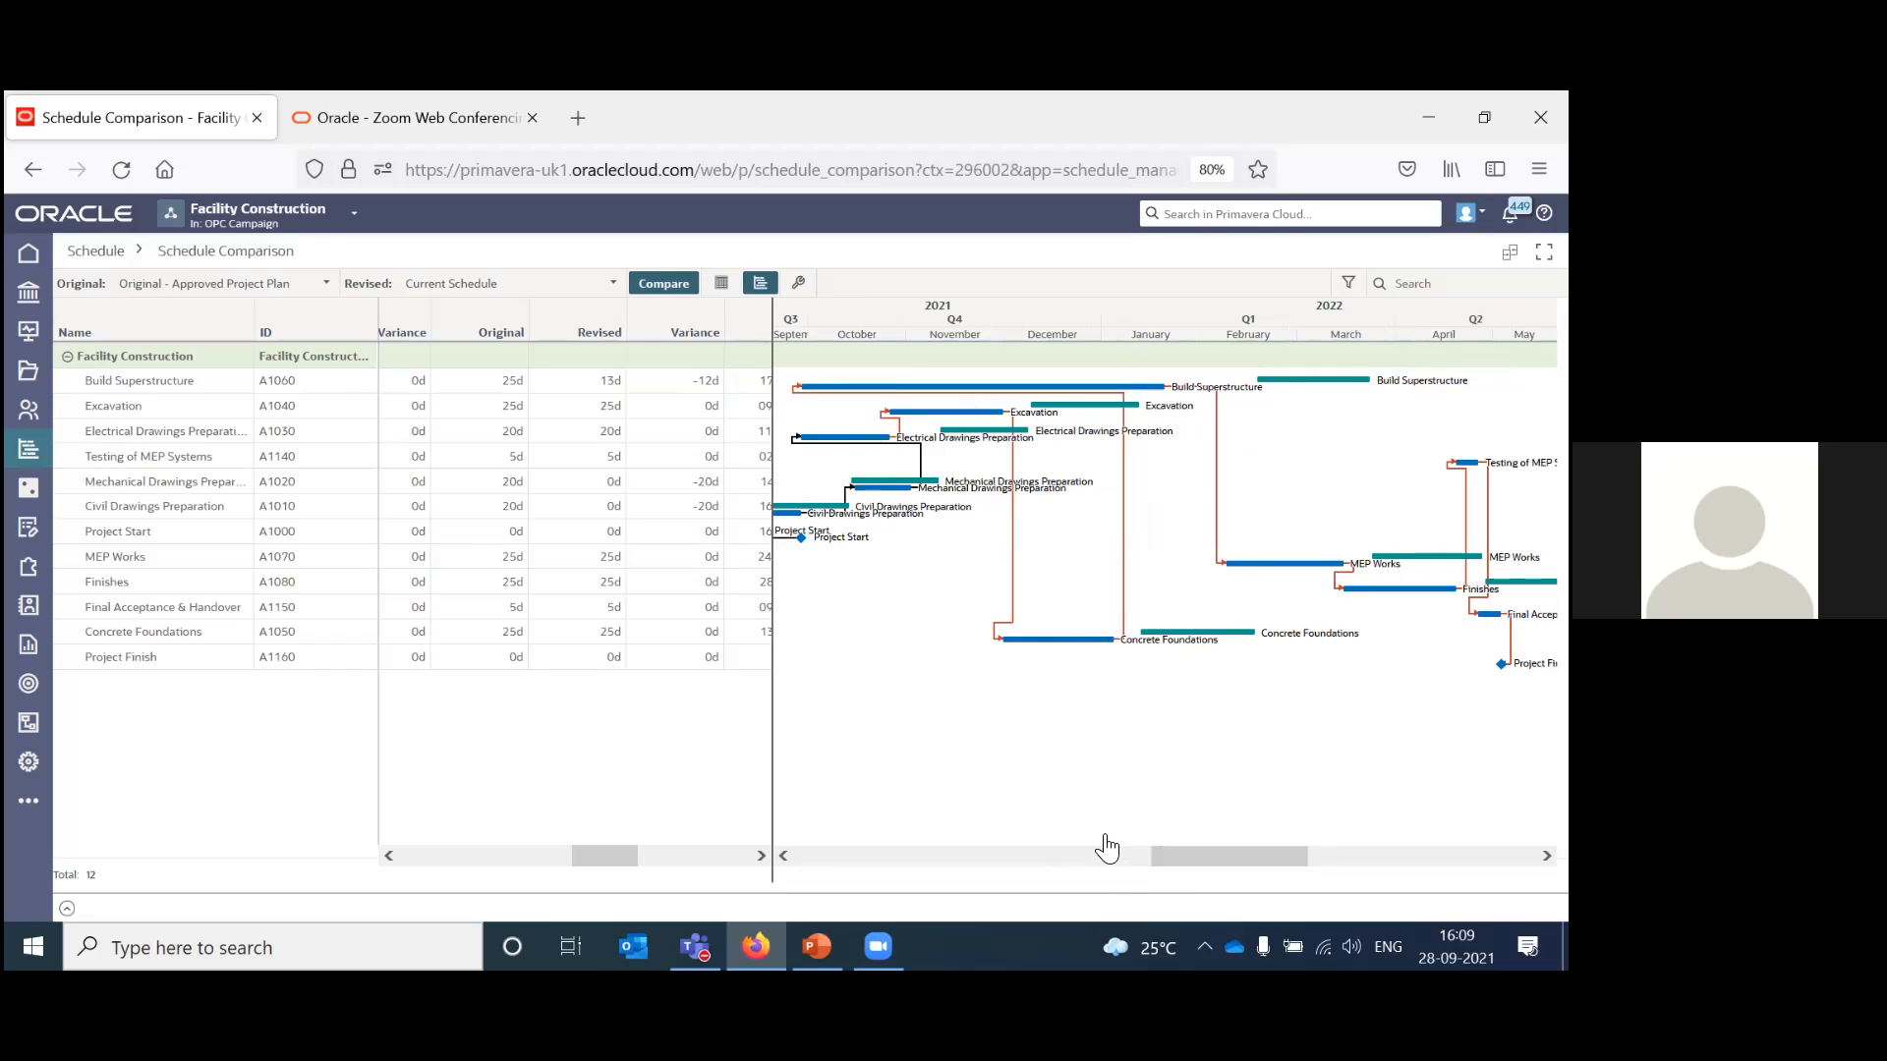
Open the Facility Construction Activities page in the Earned Value Analysis view and collapse the Activity Details pane.
key("alt+Tab")
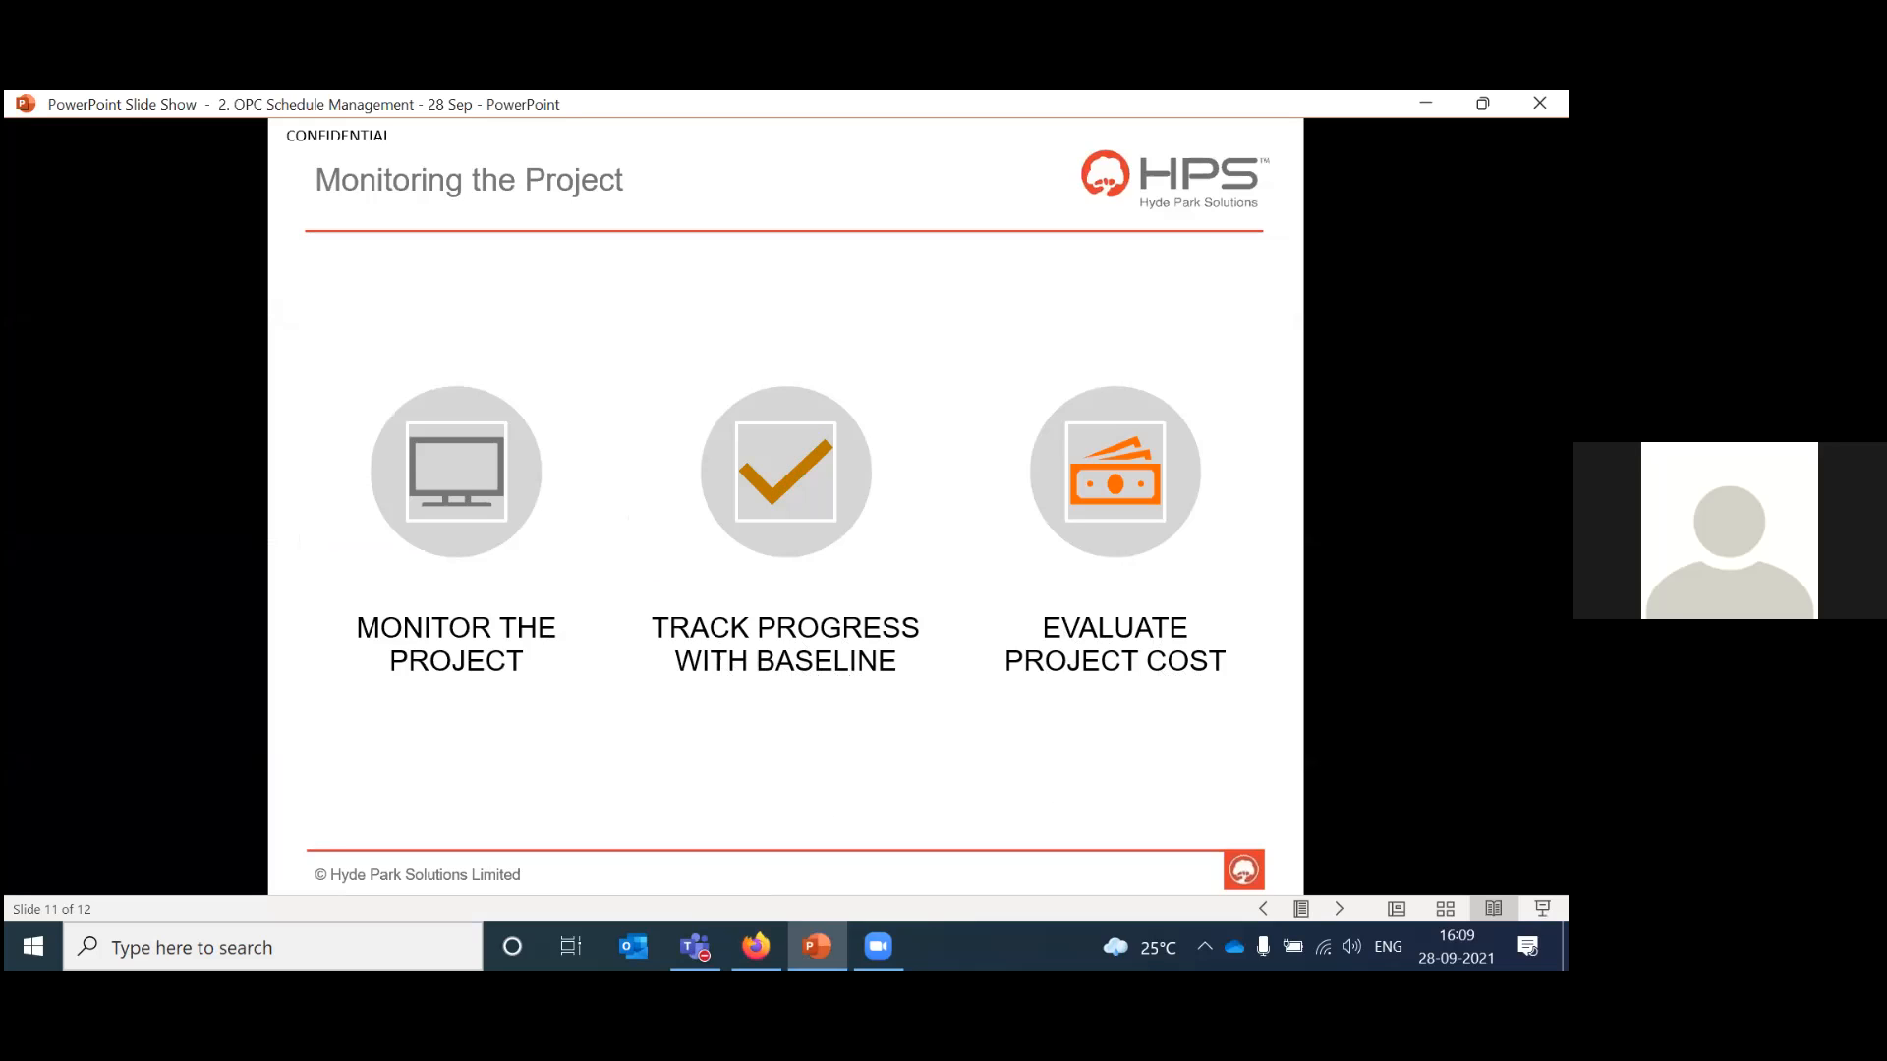
key("alt+Tab")
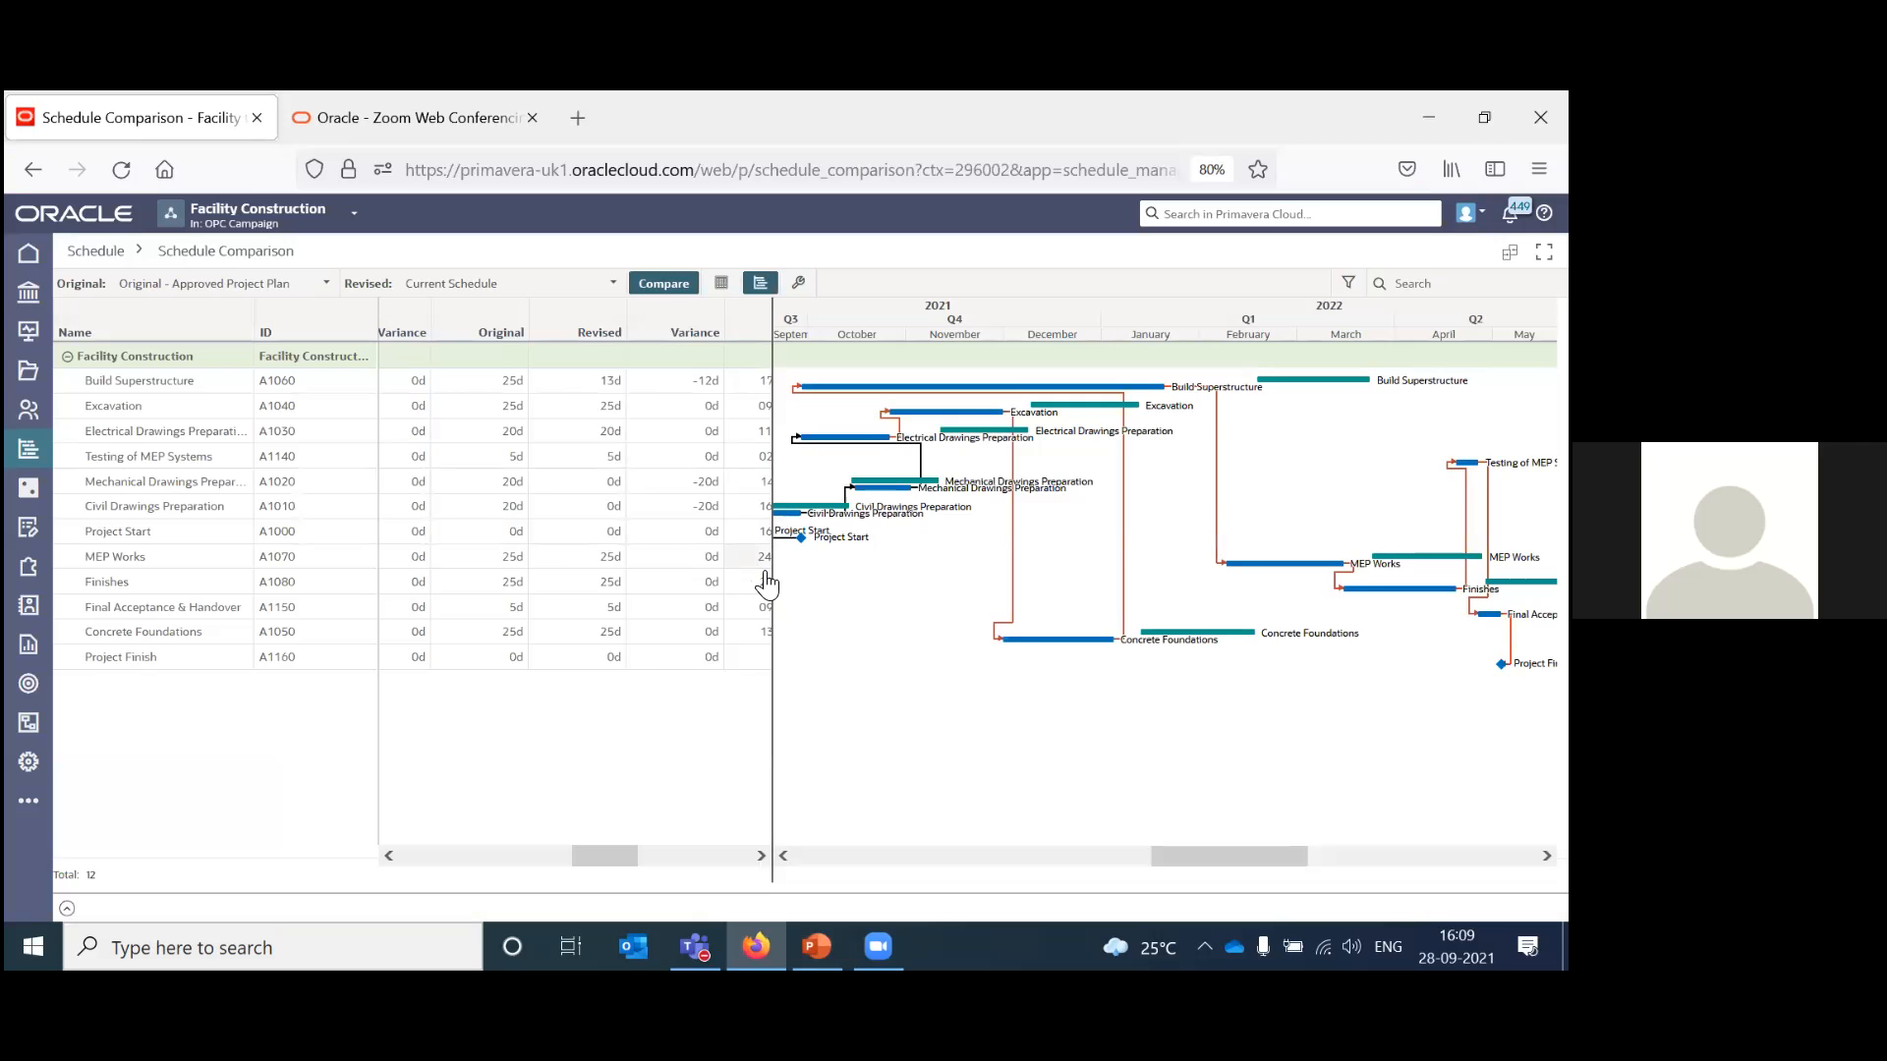
mouse_move(28, 449)
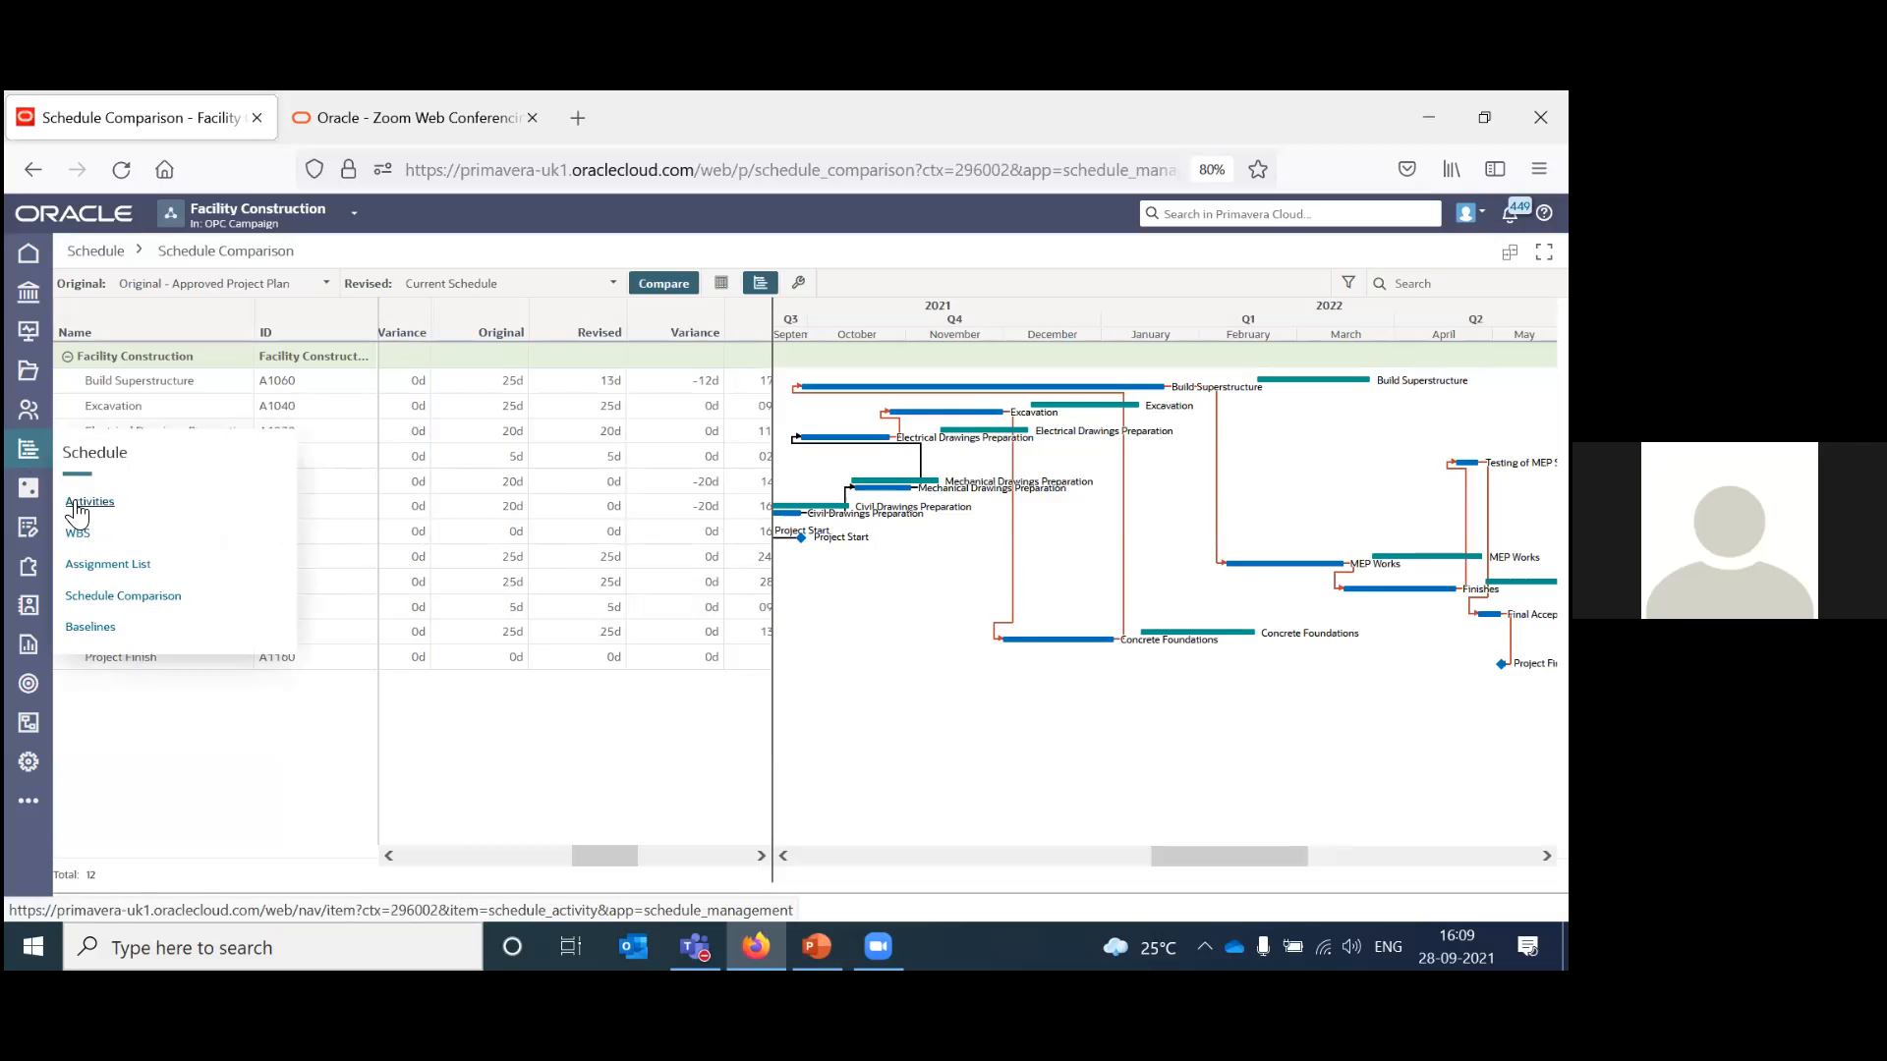
left_click(90, 498)
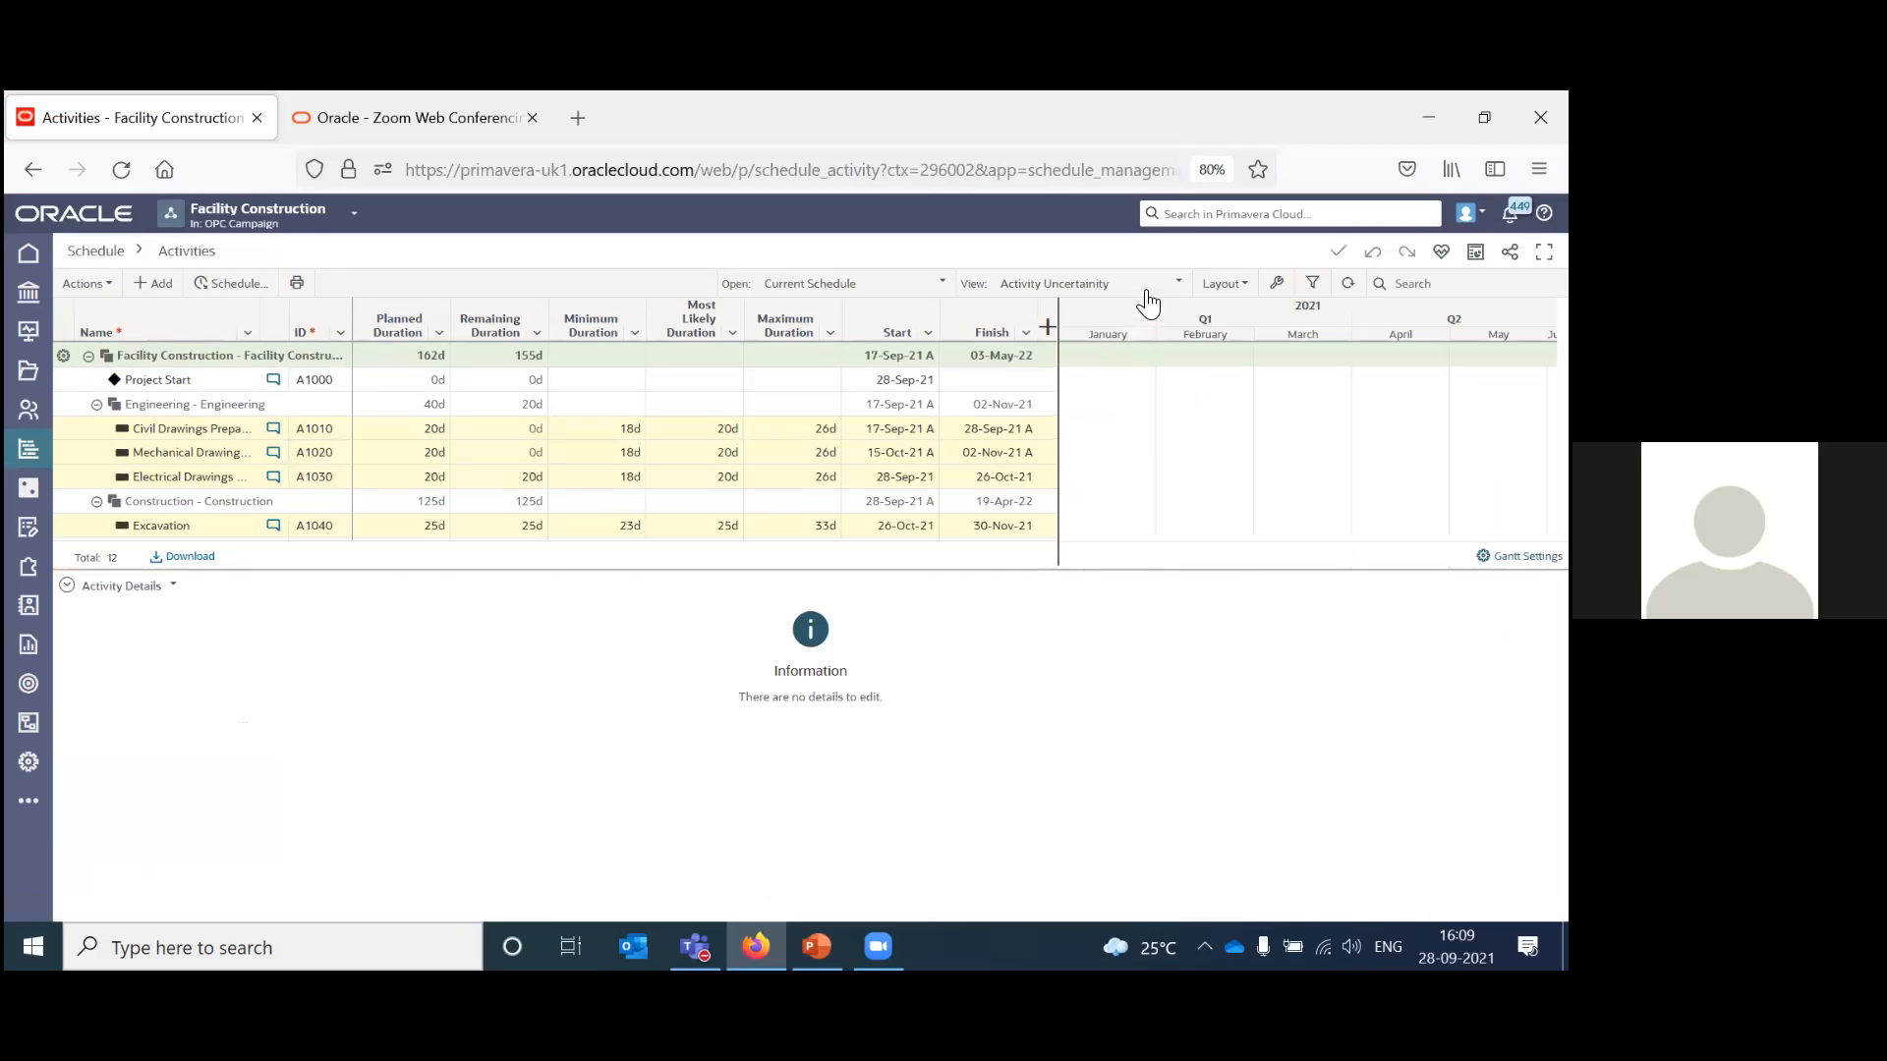
left_click(1147, 291)
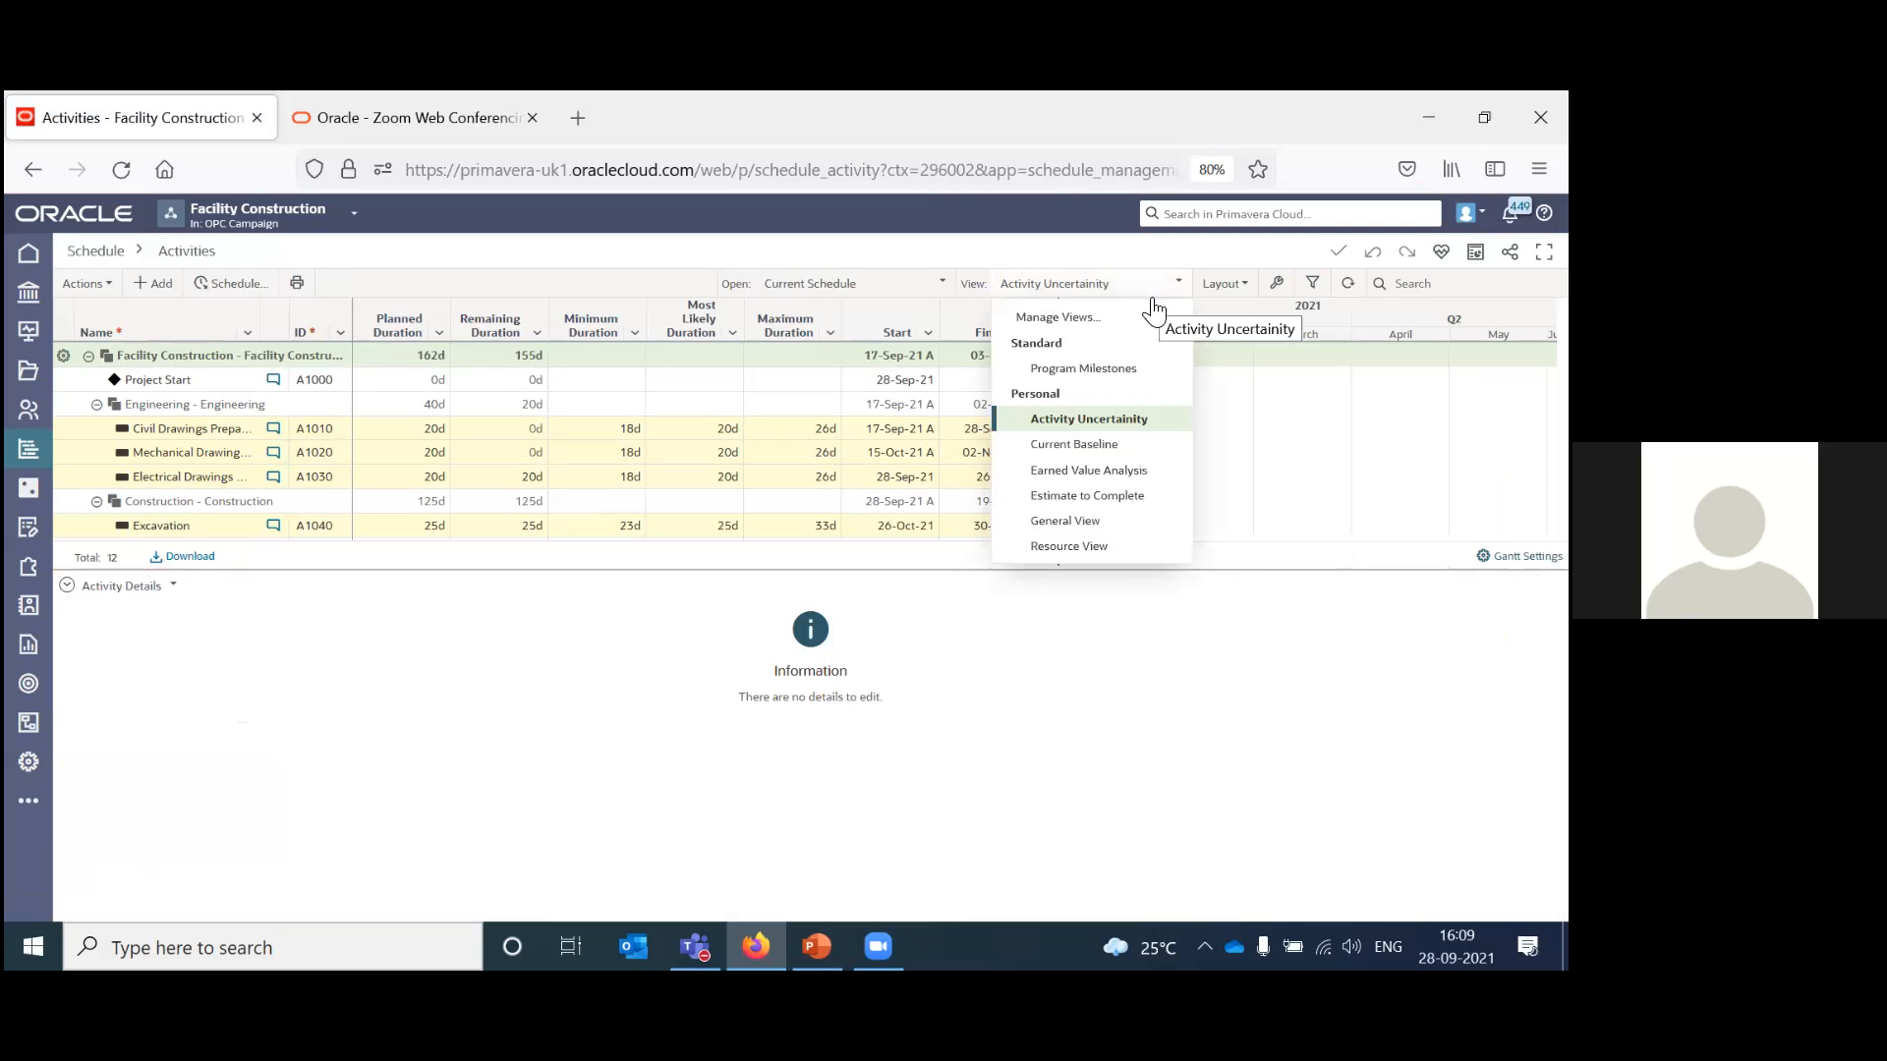
left_click(1101, 472)
left_click(1102, 474)
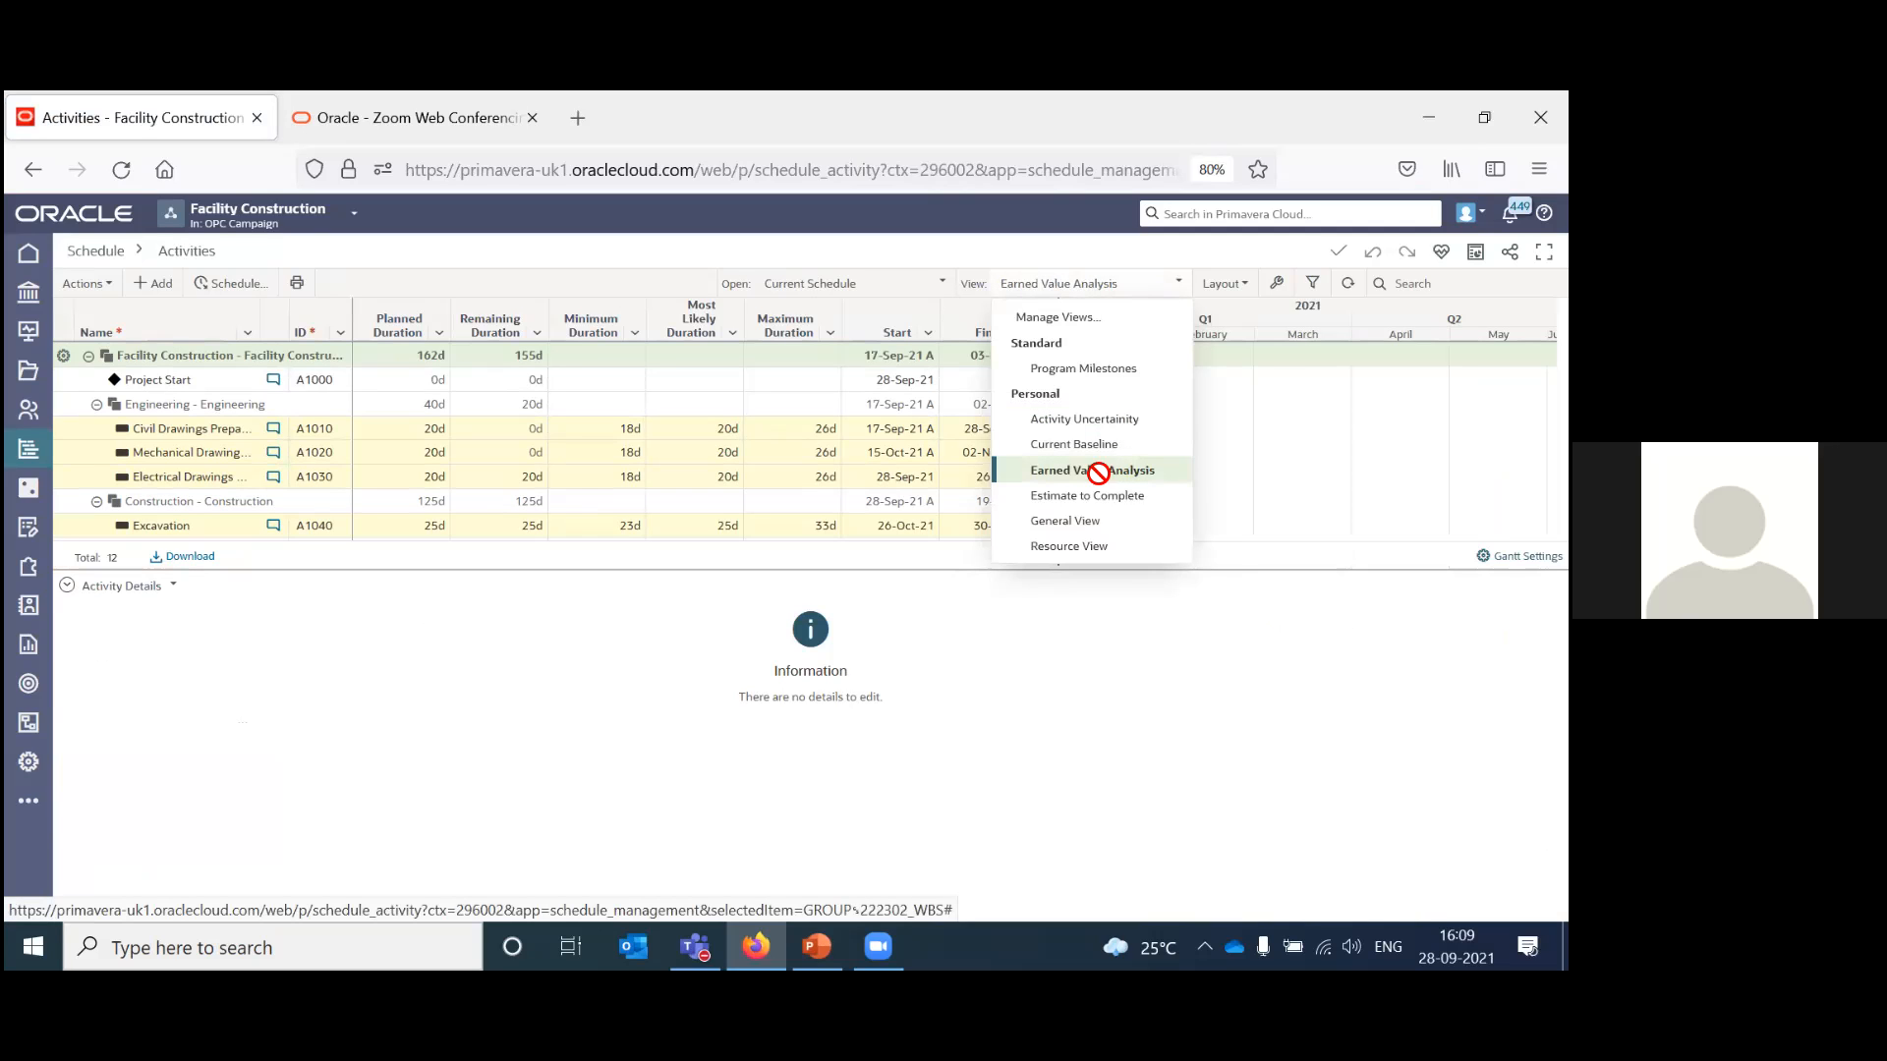
left_click(67, 587)
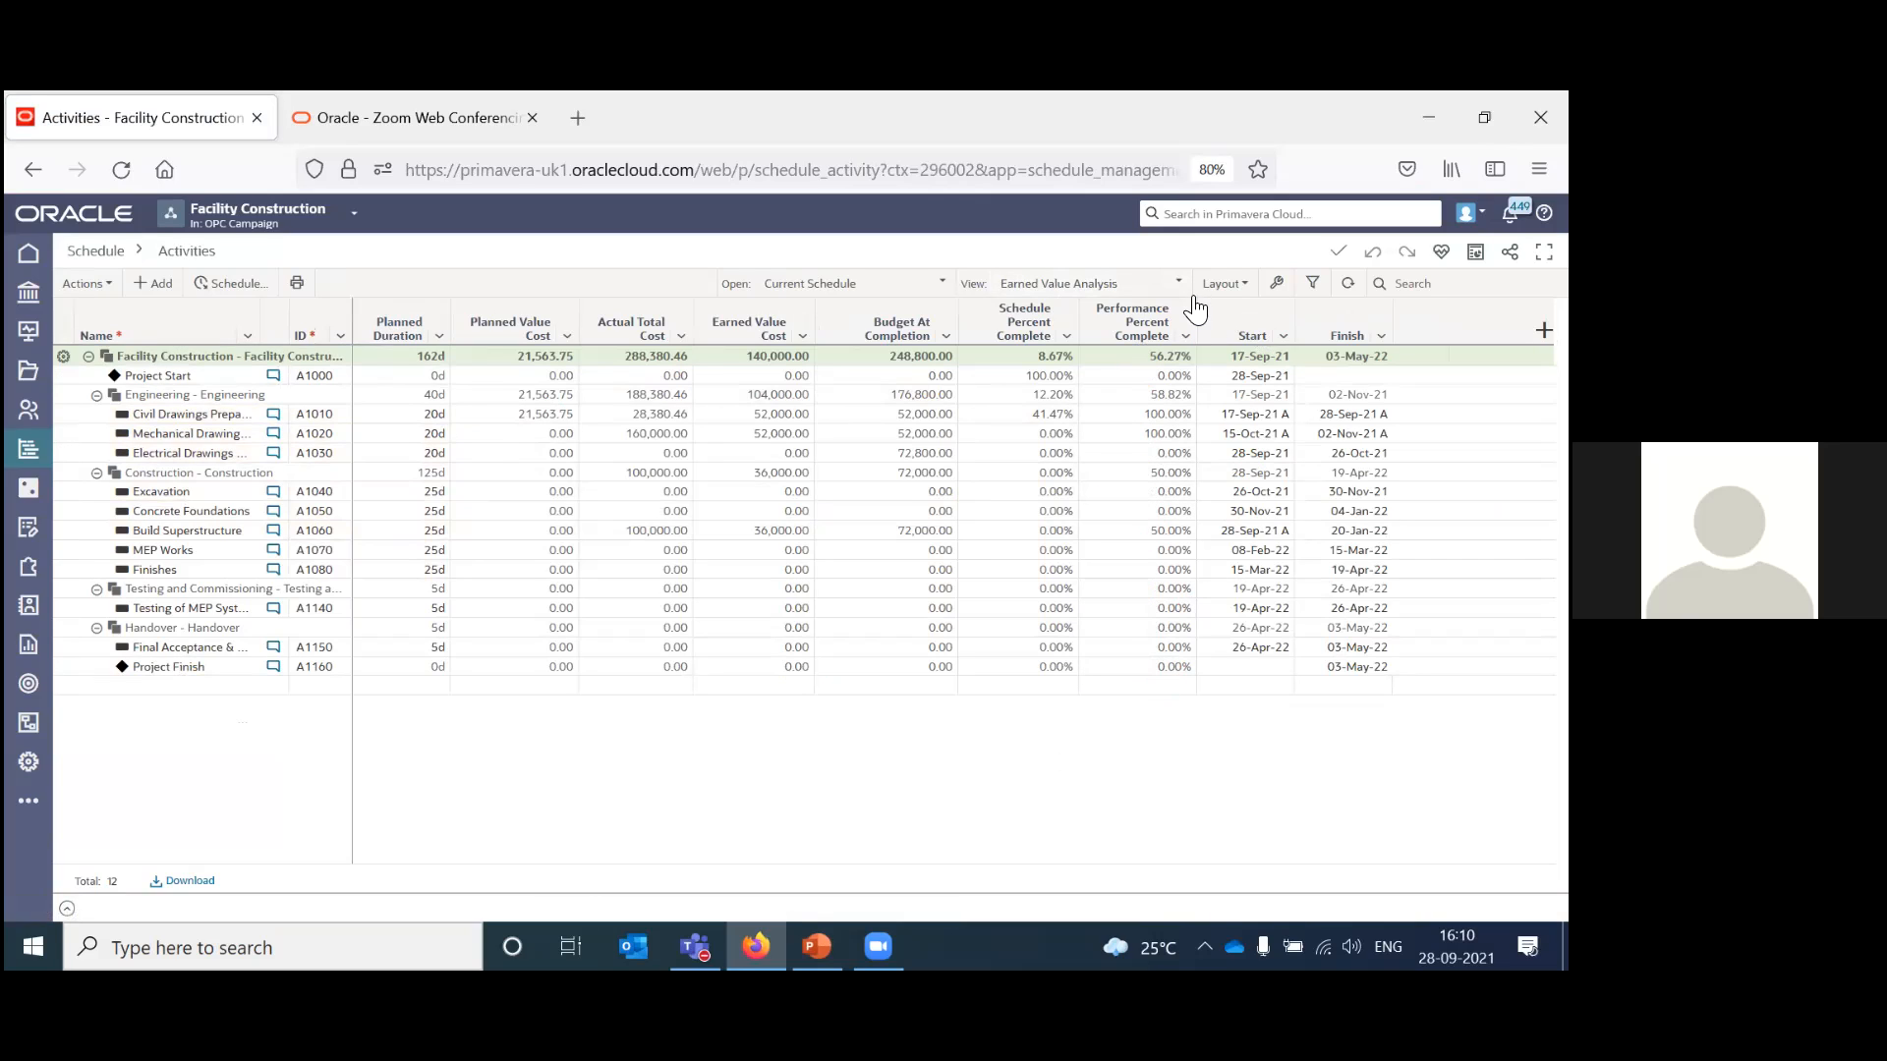
Switch the activities to Resource View and widen the planned labor, nonlabor, material and total cost columns to fit their headings.
left_click(1144, 288)
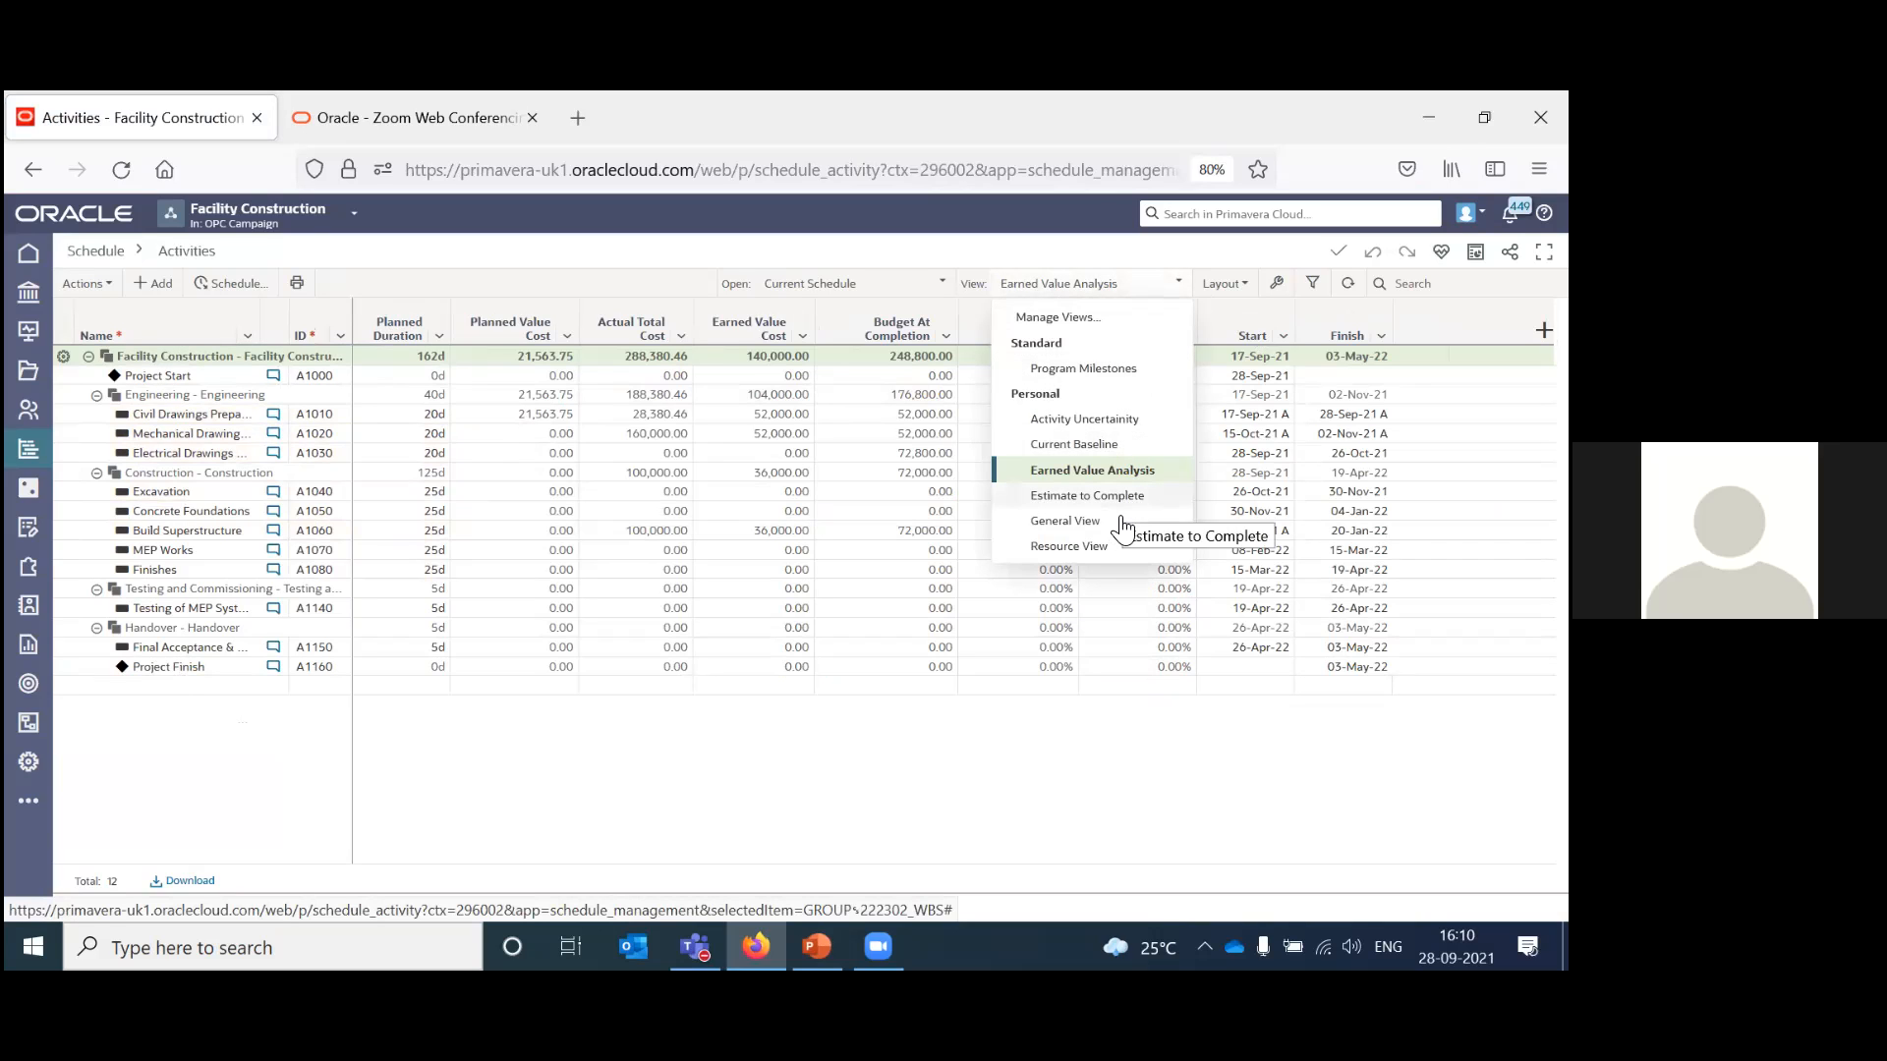
left_click(1108, 550)
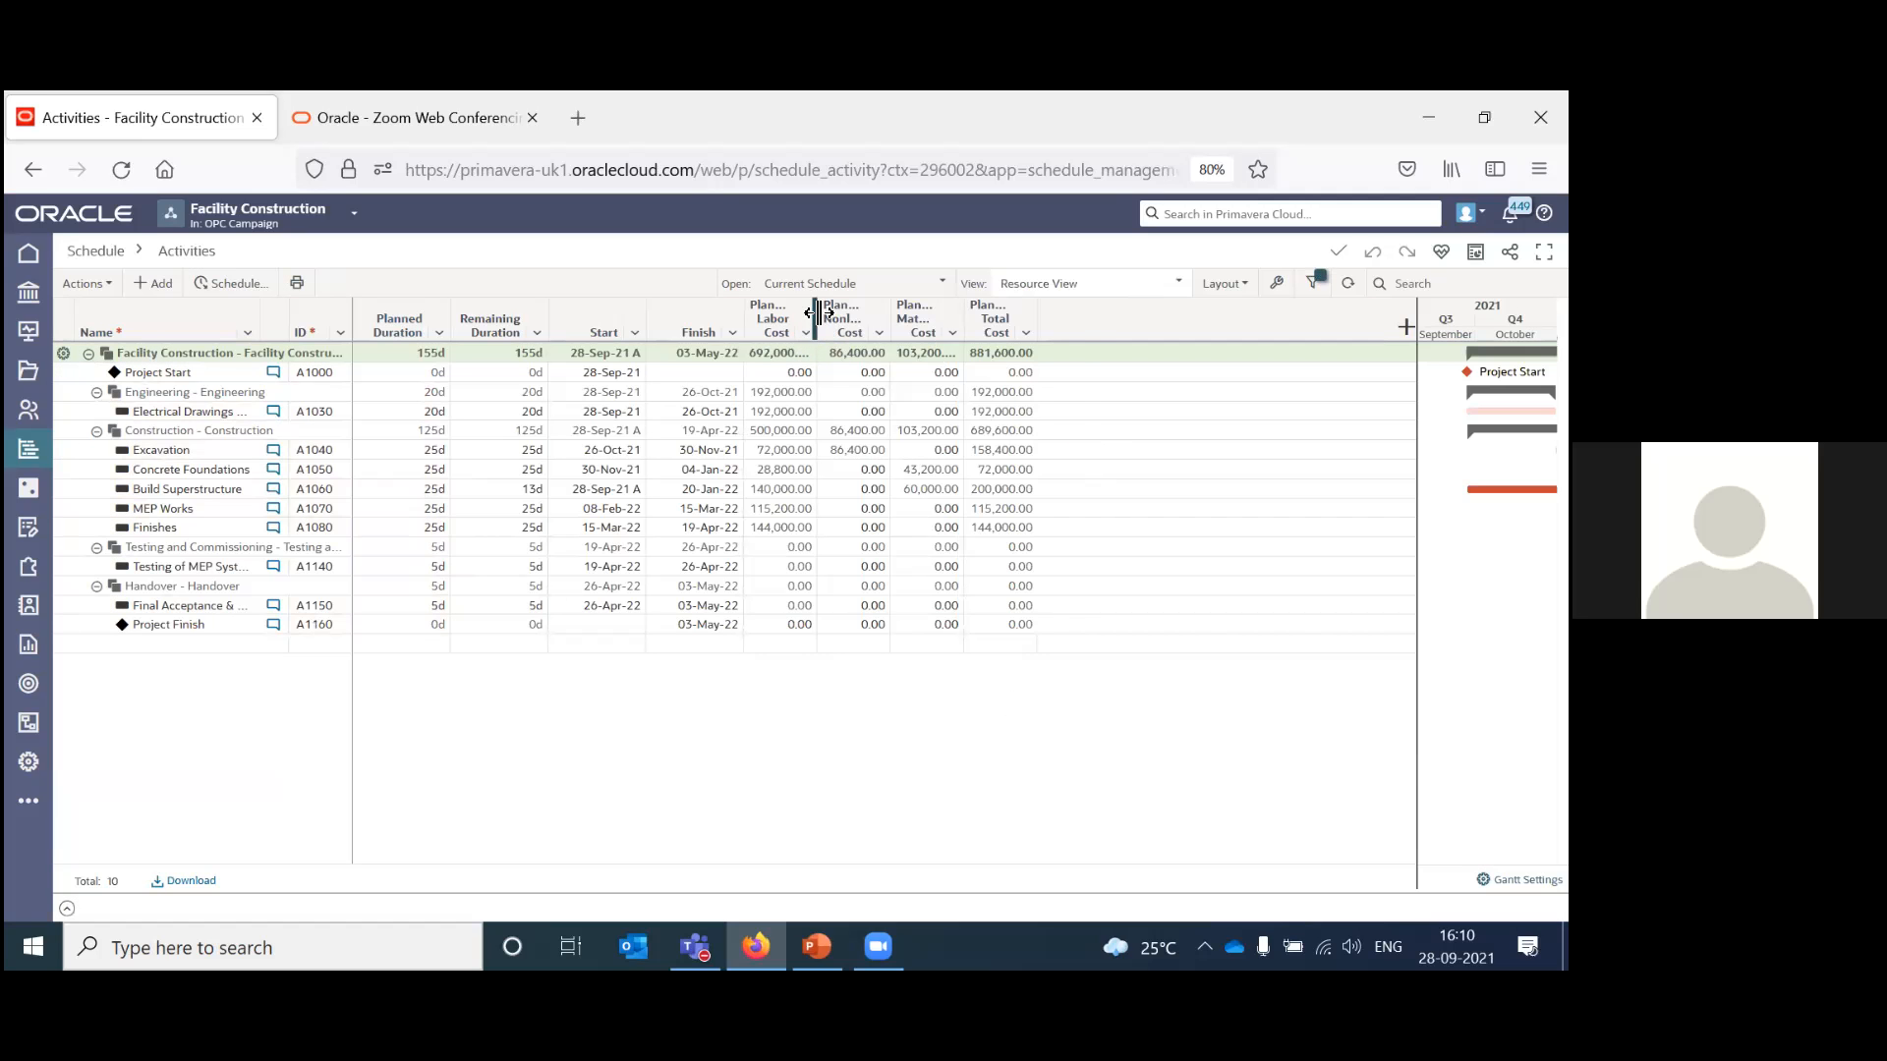
double_click(816, 320)
left_click(942, 315)
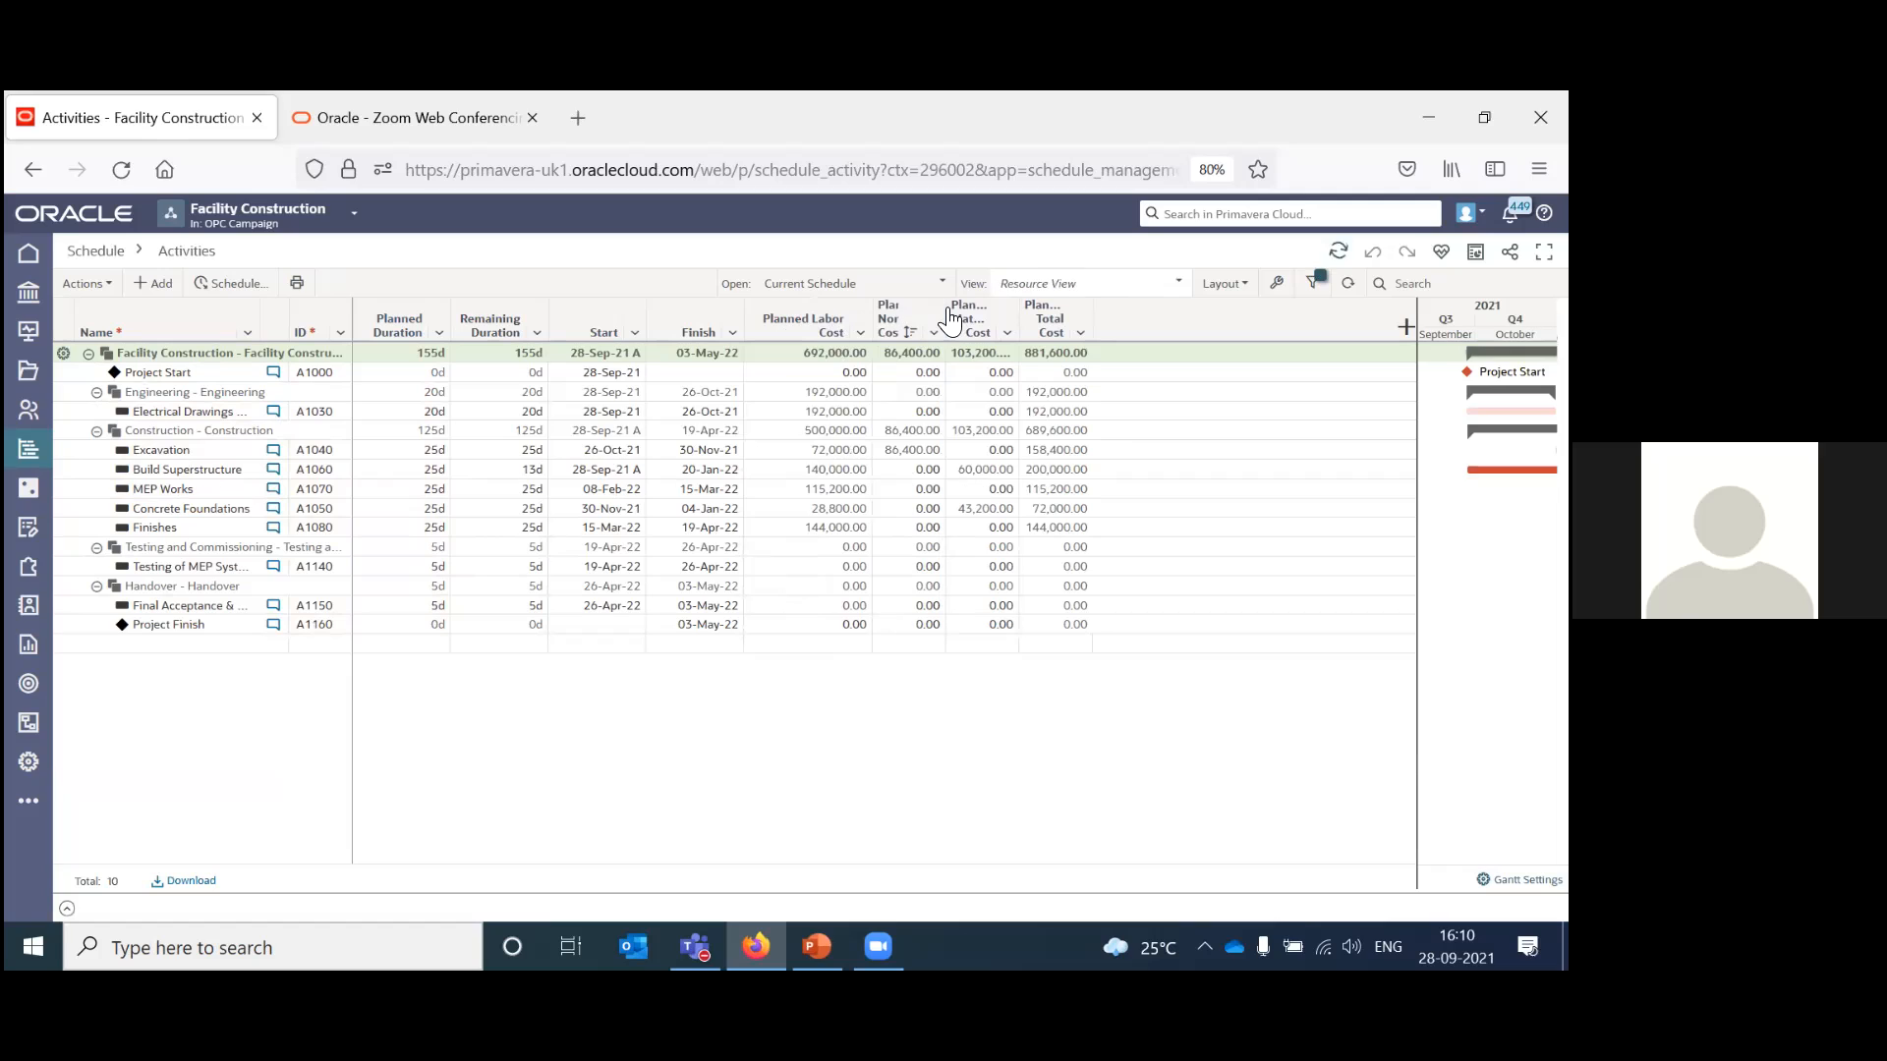
double_click(944, 306)
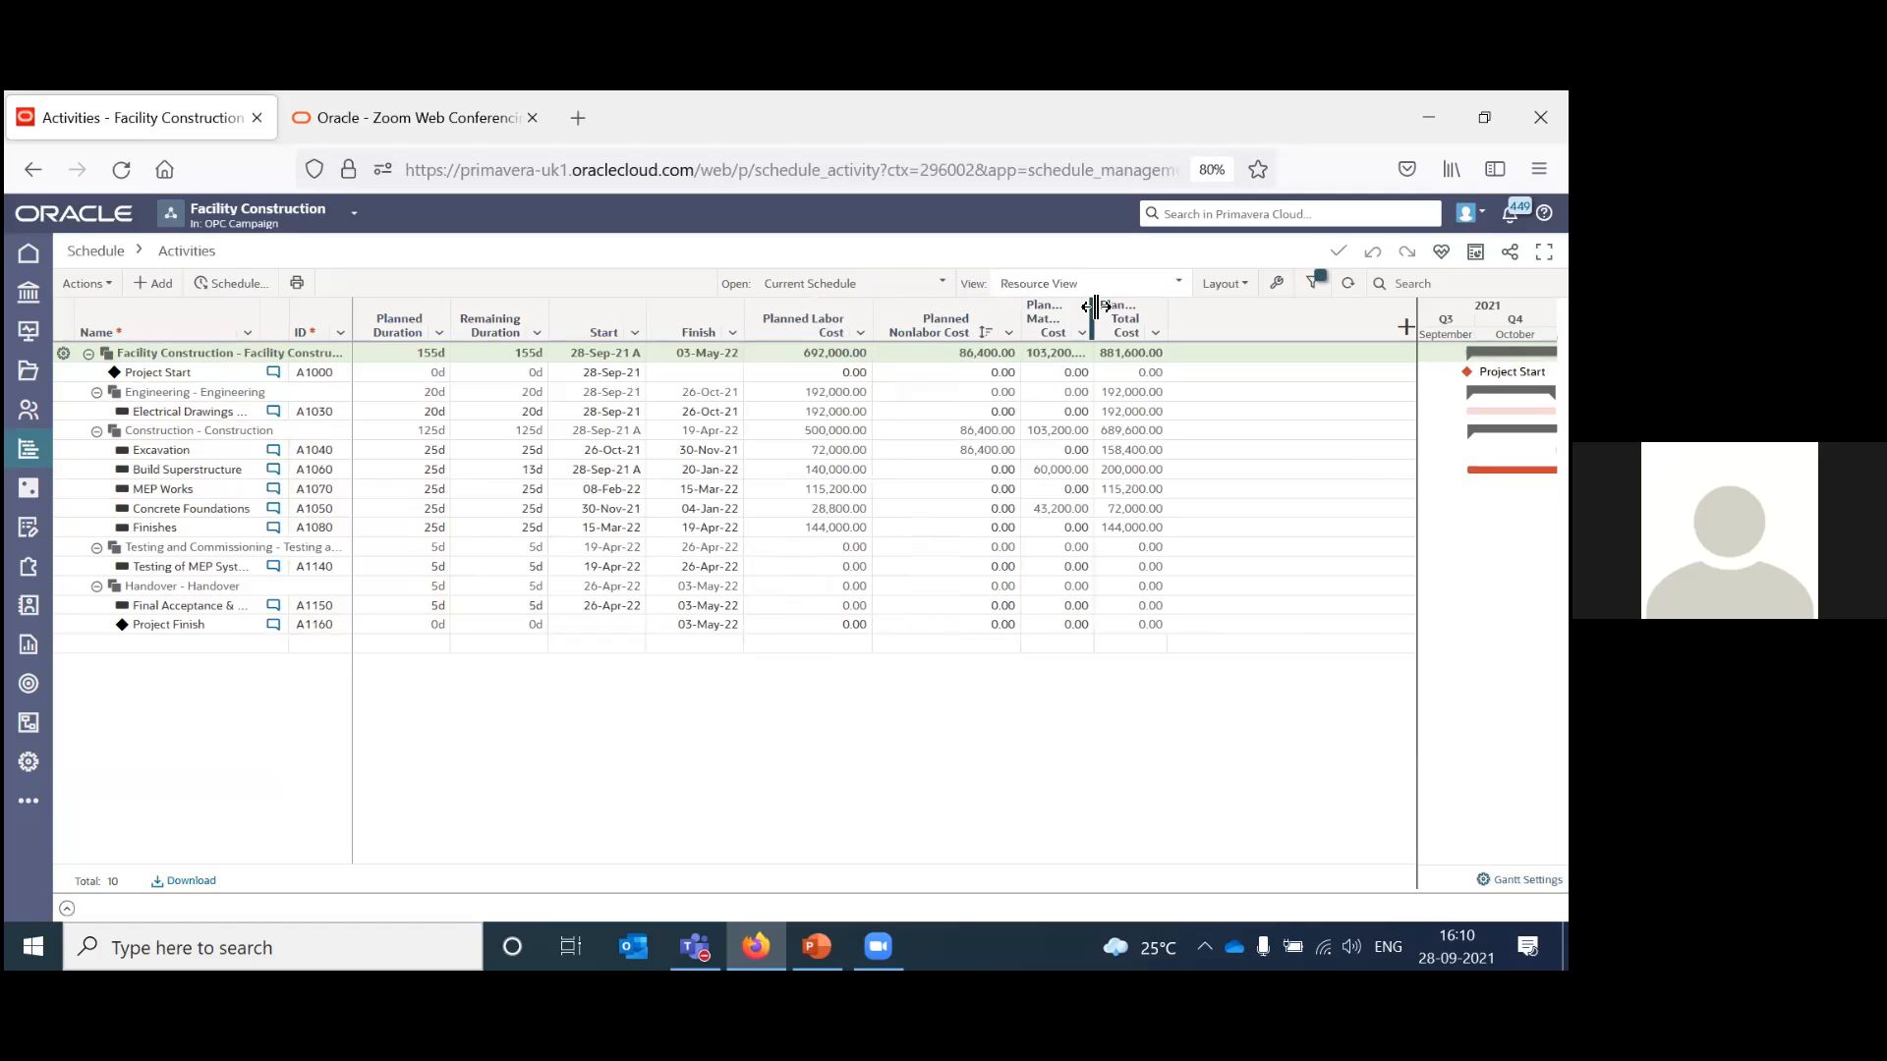
double_click(1093, 307)
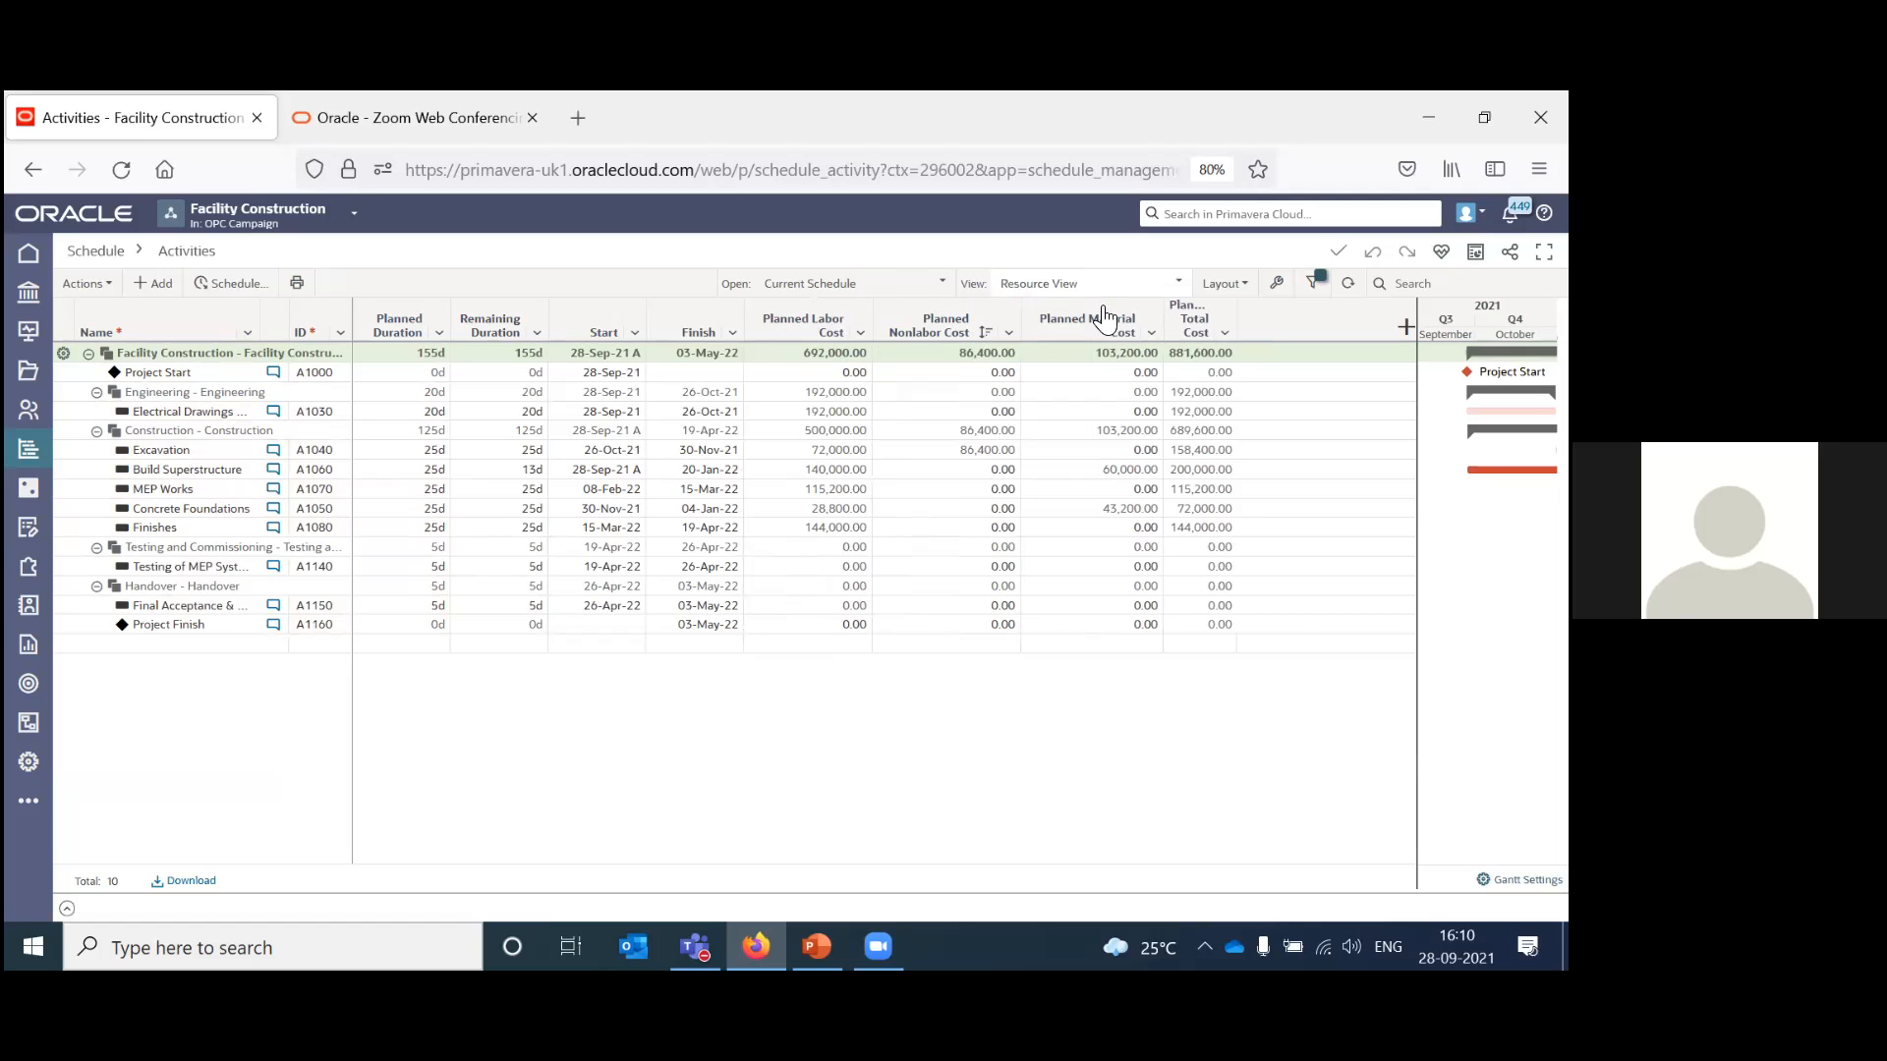
double_click(1235, 312)
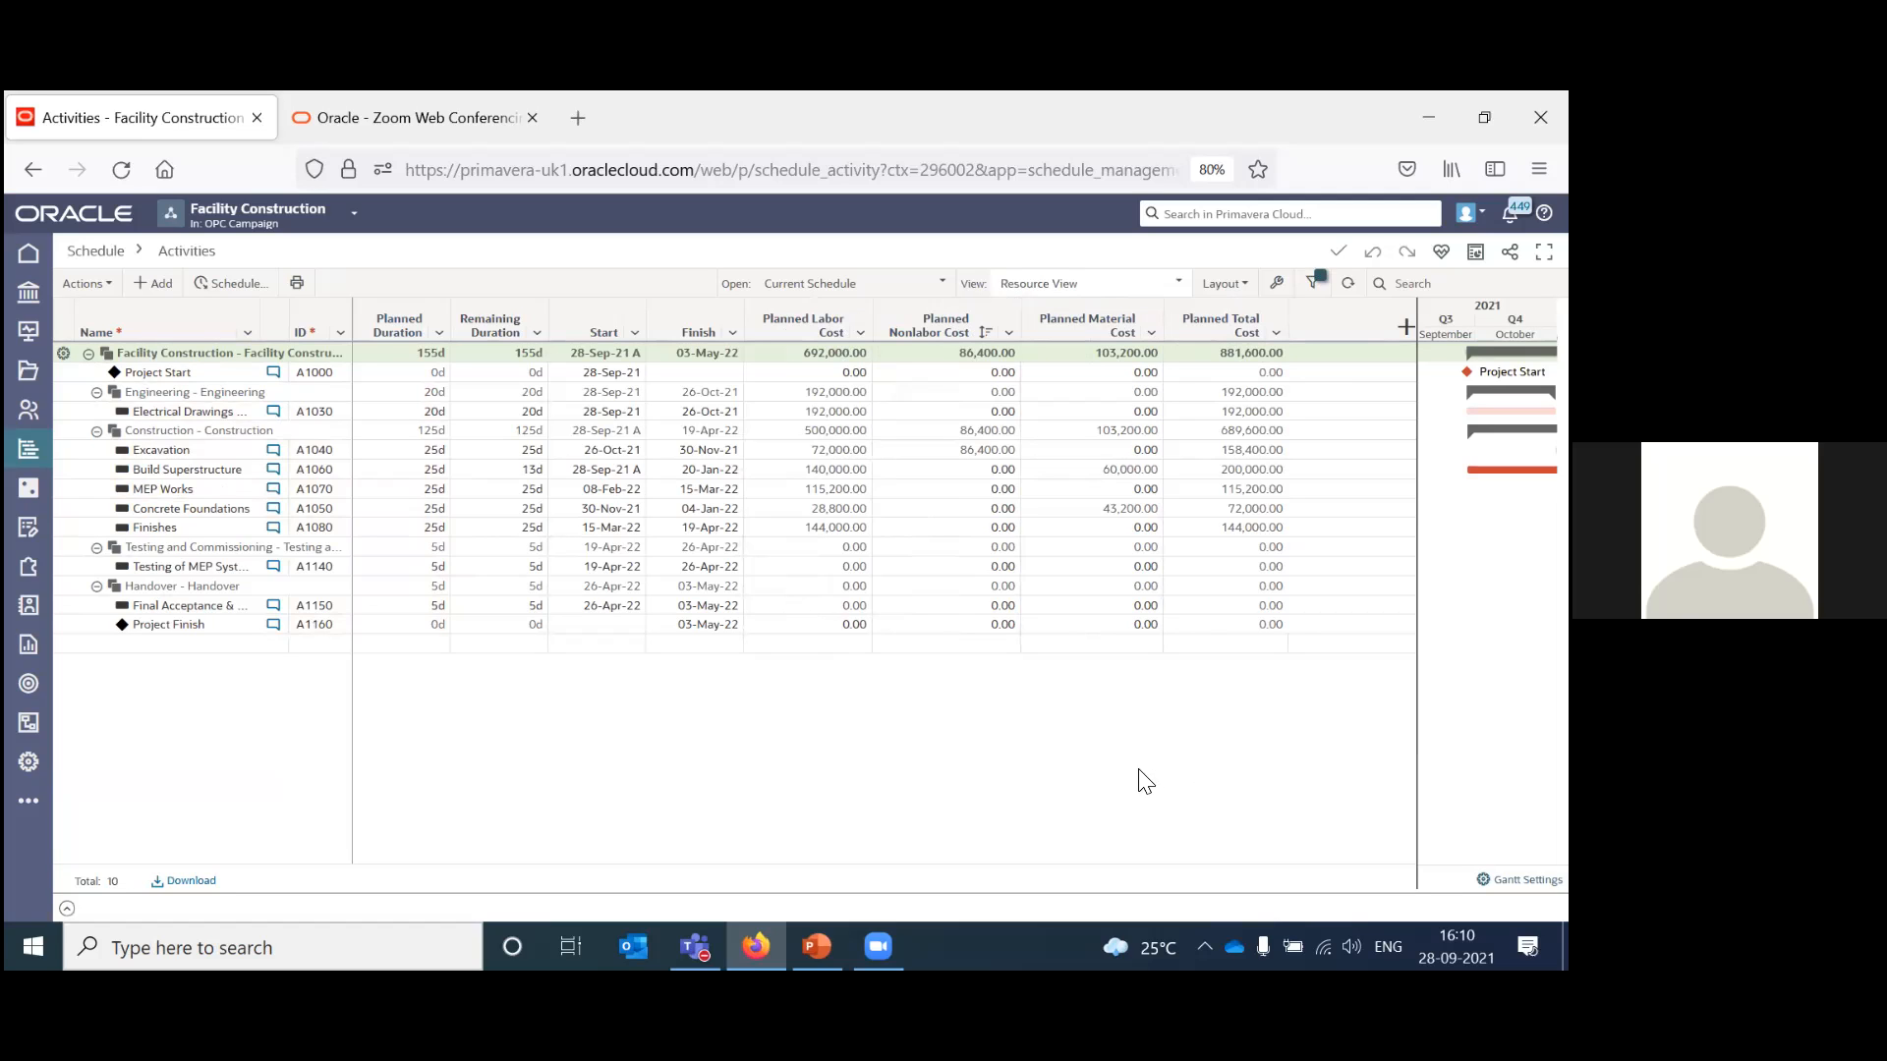
Switch to the PowerPoint slide show and advance to the closing Thank you for attending slide.
key("alt+Tab")
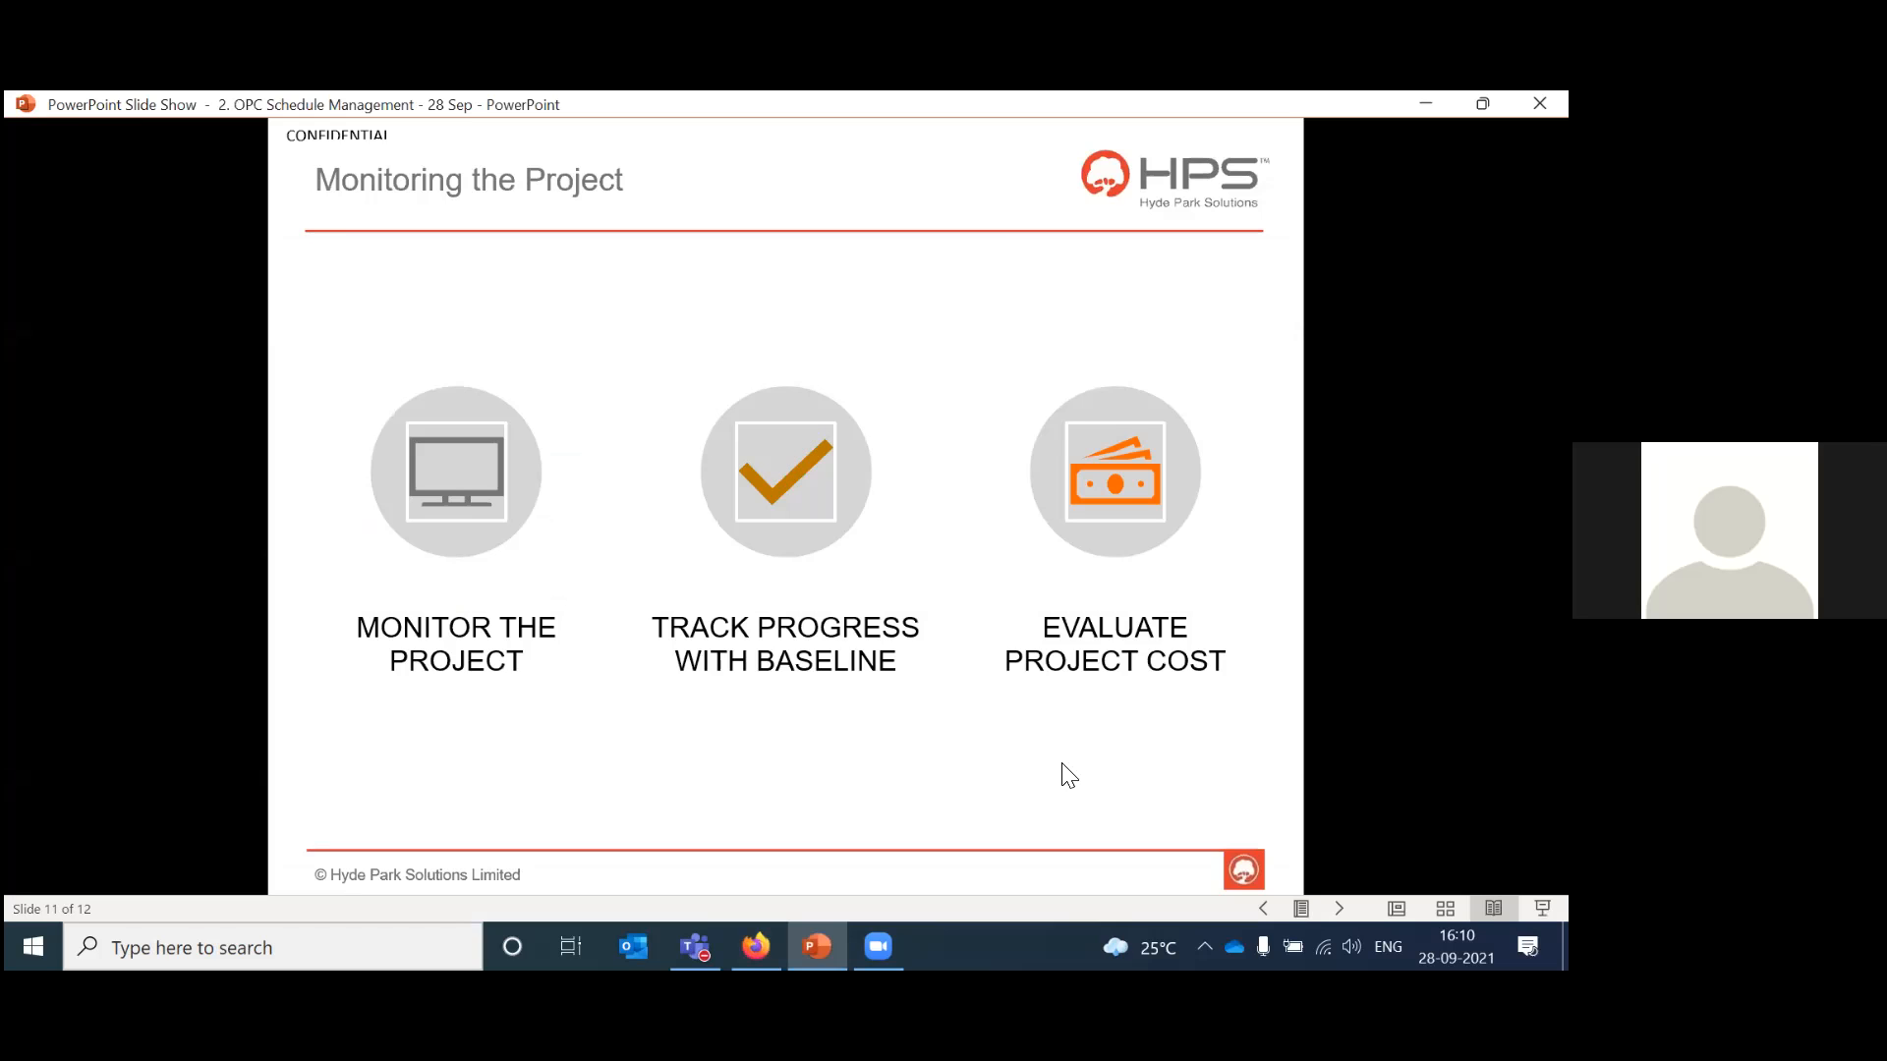
key("alt+Tab")
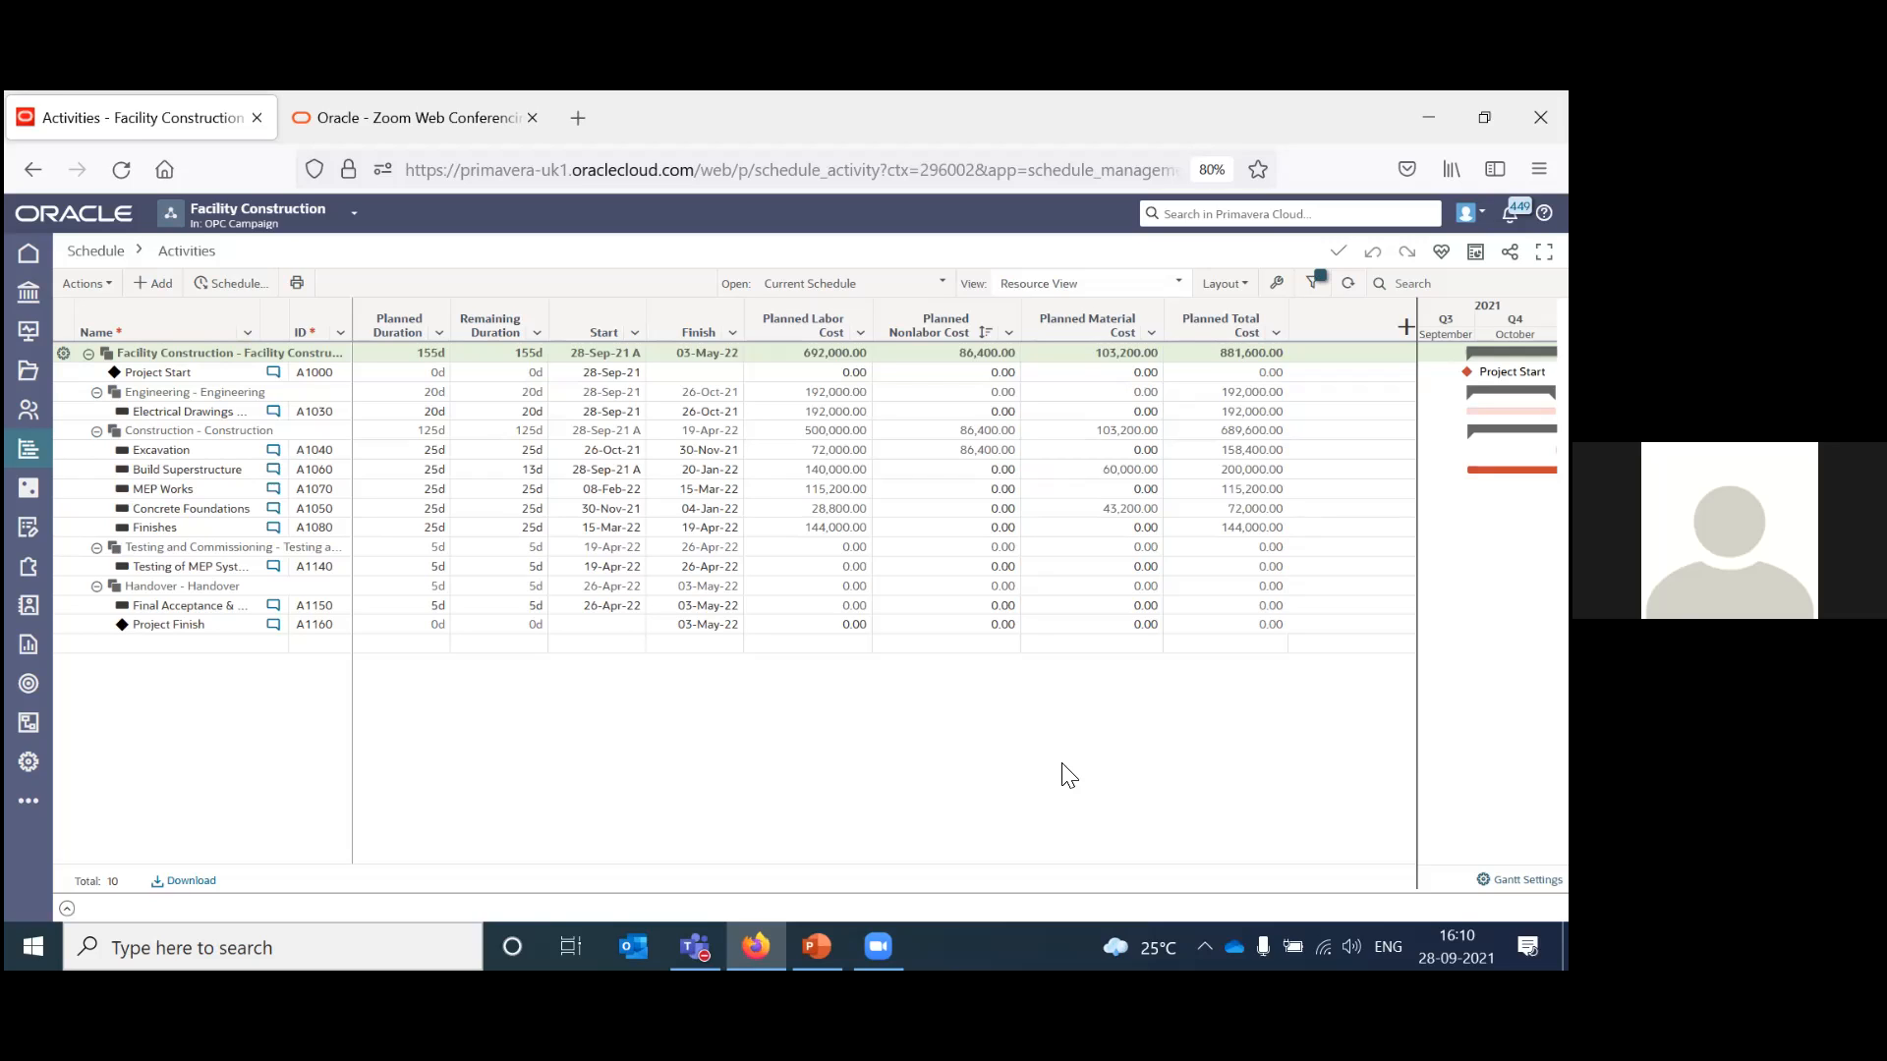
key("alt+Tab")
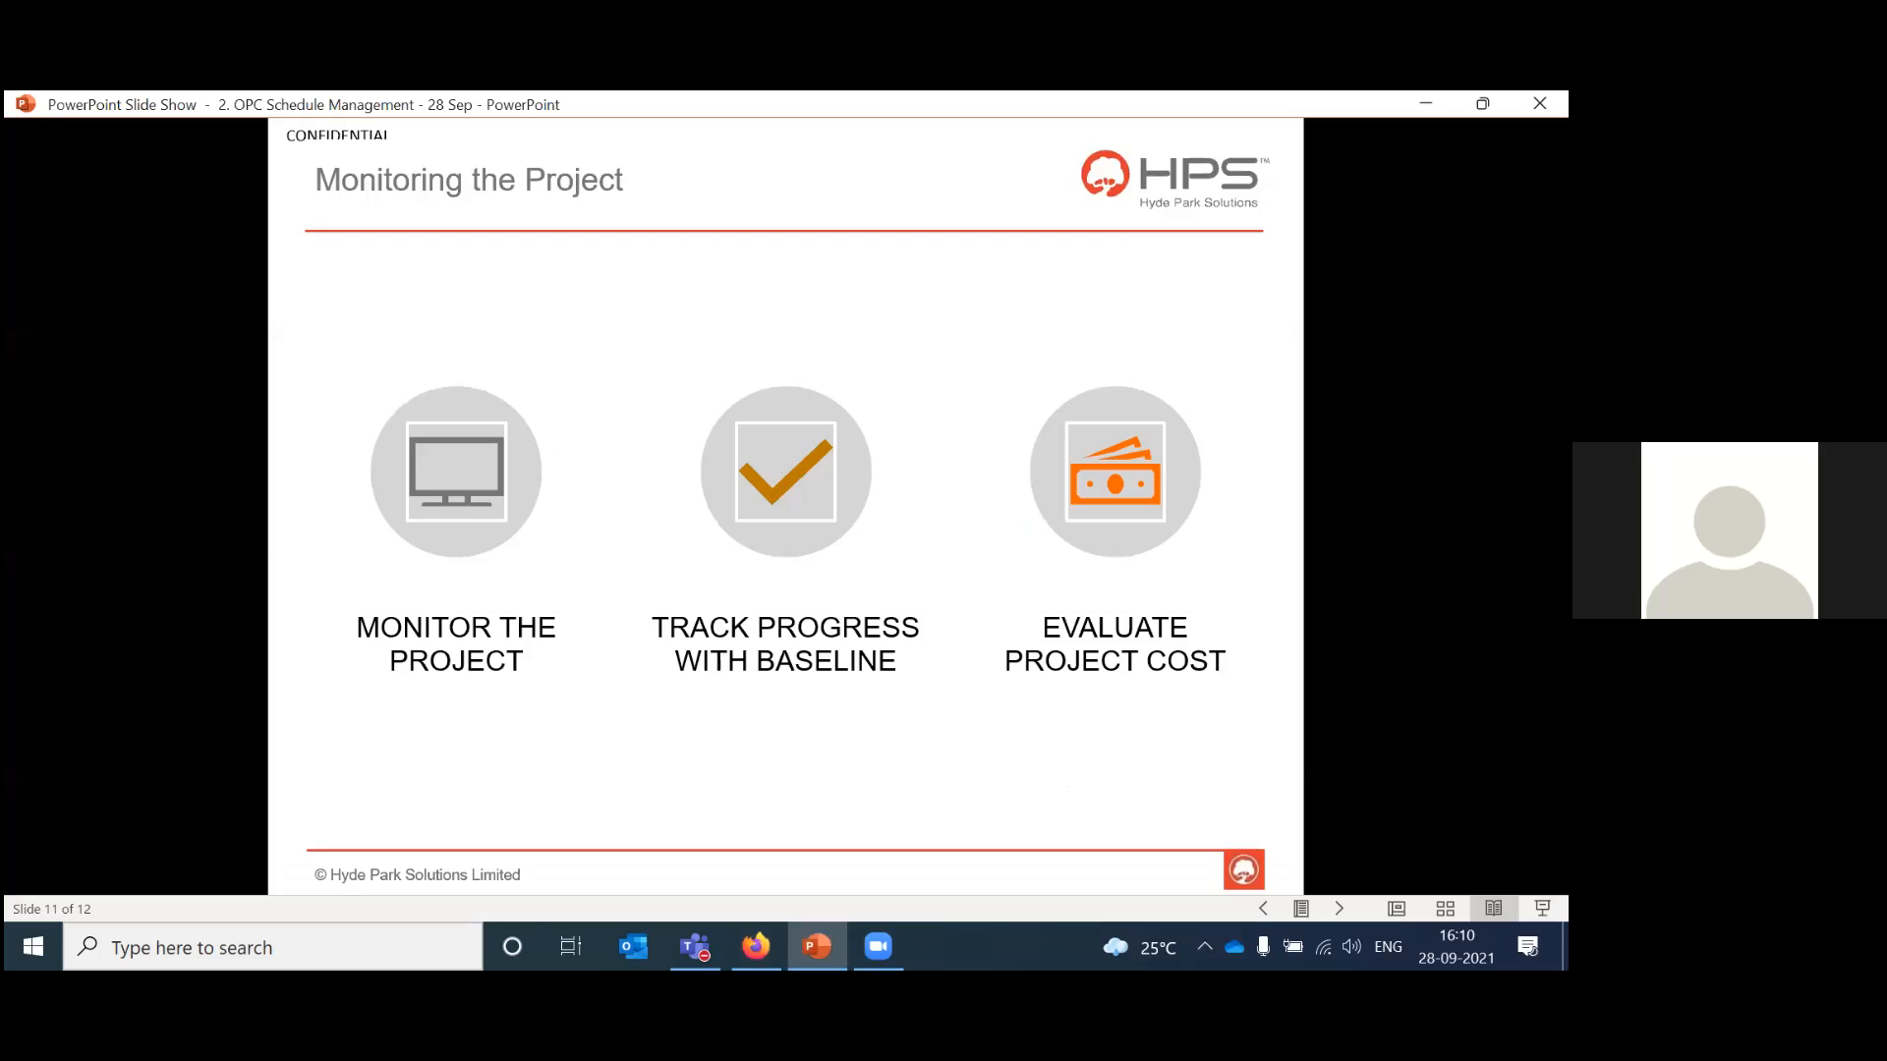
key("Right")
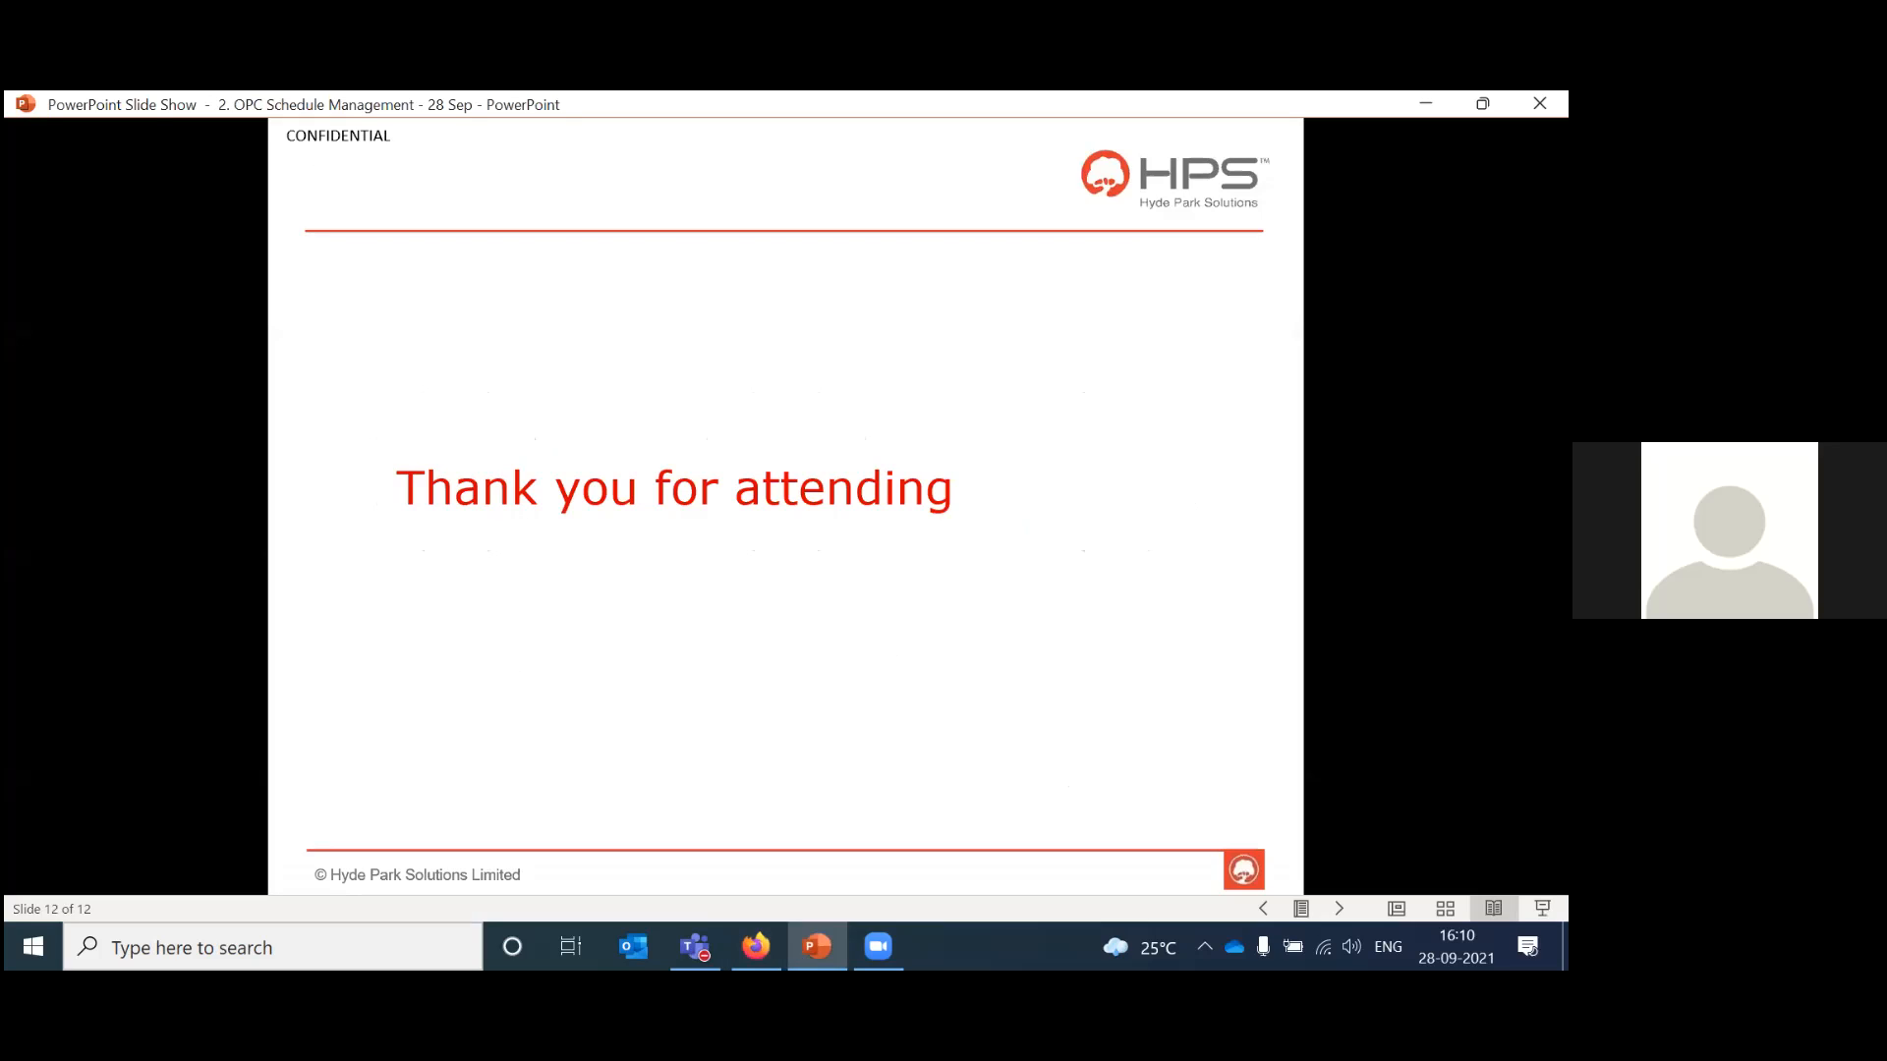